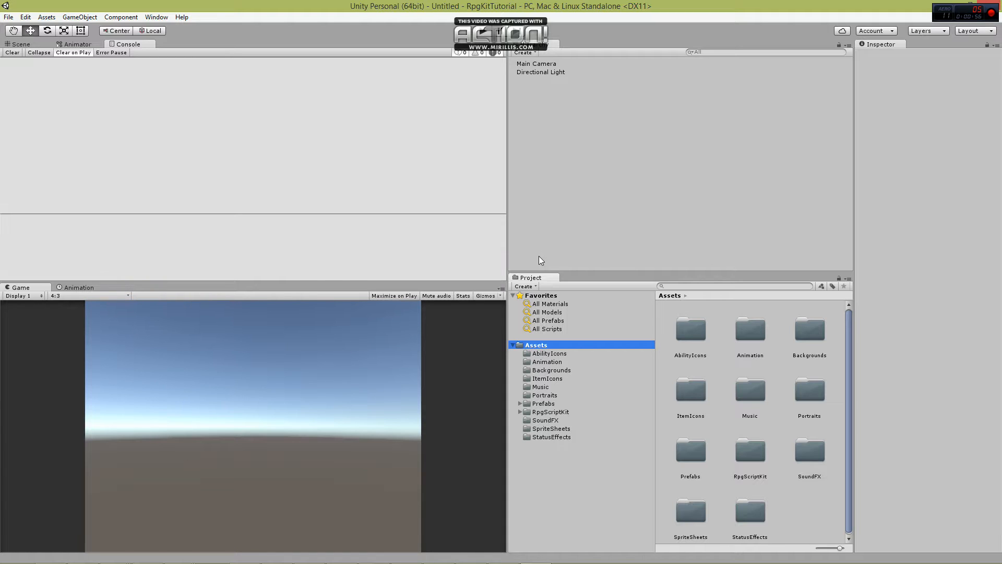
Open the Main scene from the RpgScriptKit Examples Scenes folder.
left_click(328, 332)
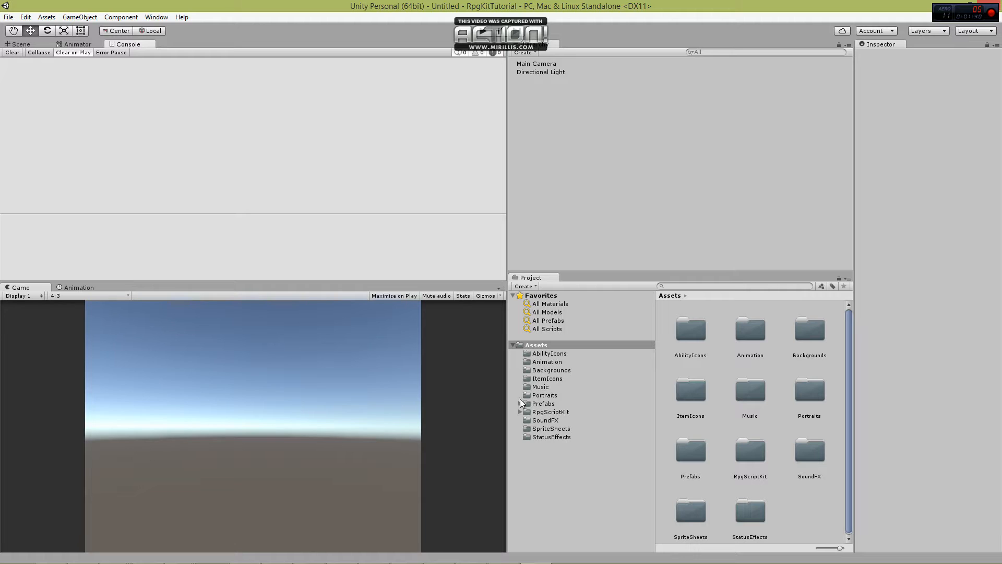
left_click(520, 412)
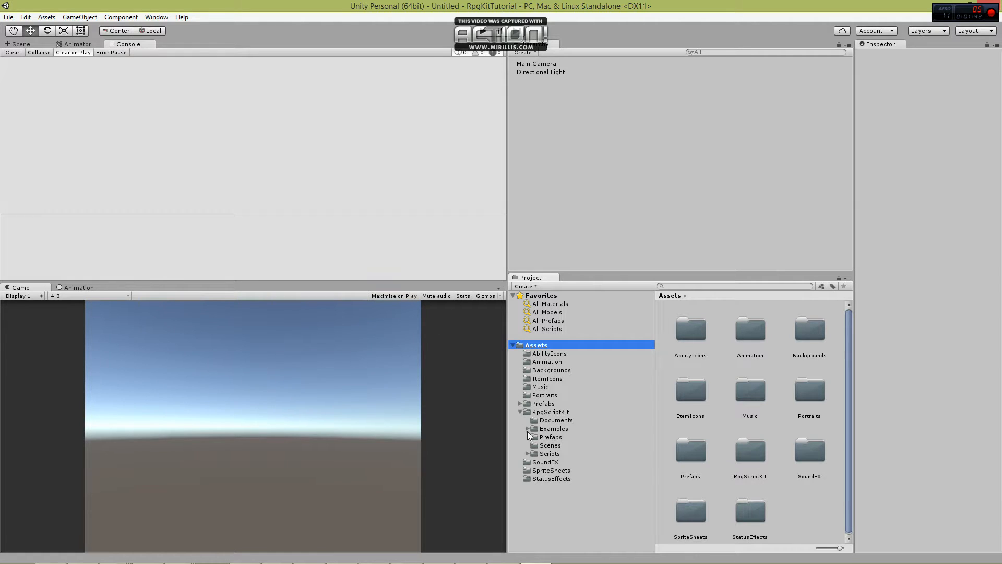
left_click(528, 429)
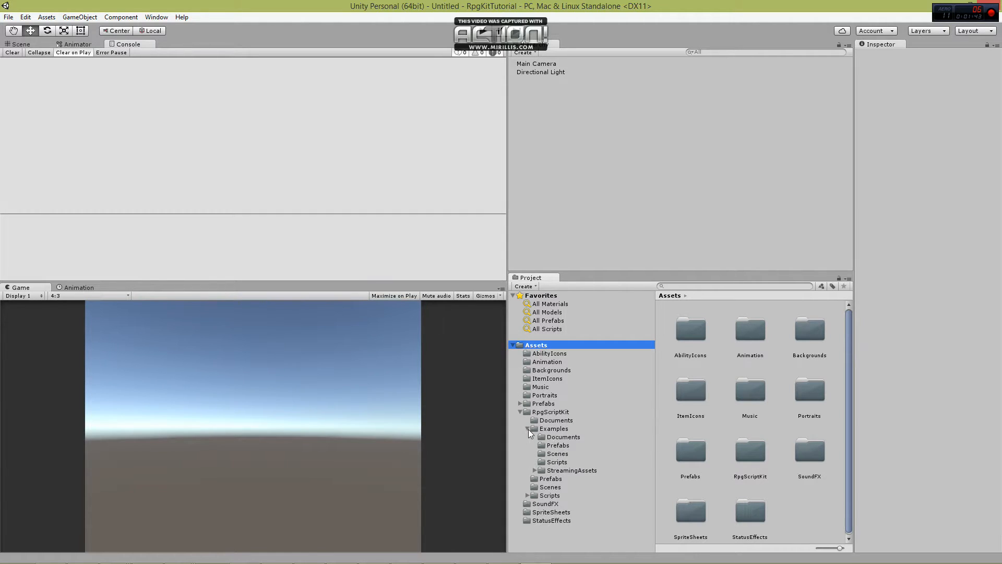
left_click(557, 454)
left_click(741, 337)
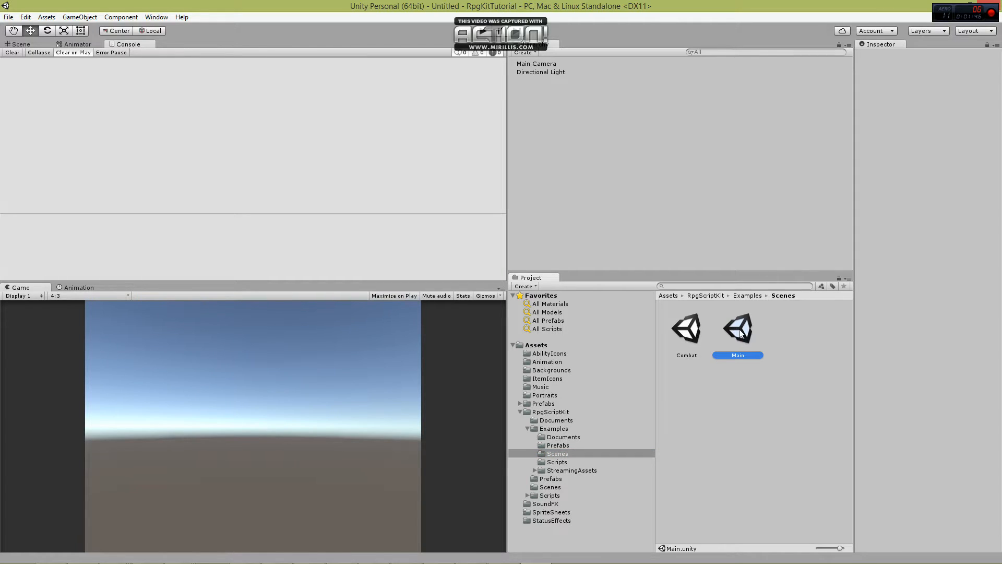
double_click(741, 334)
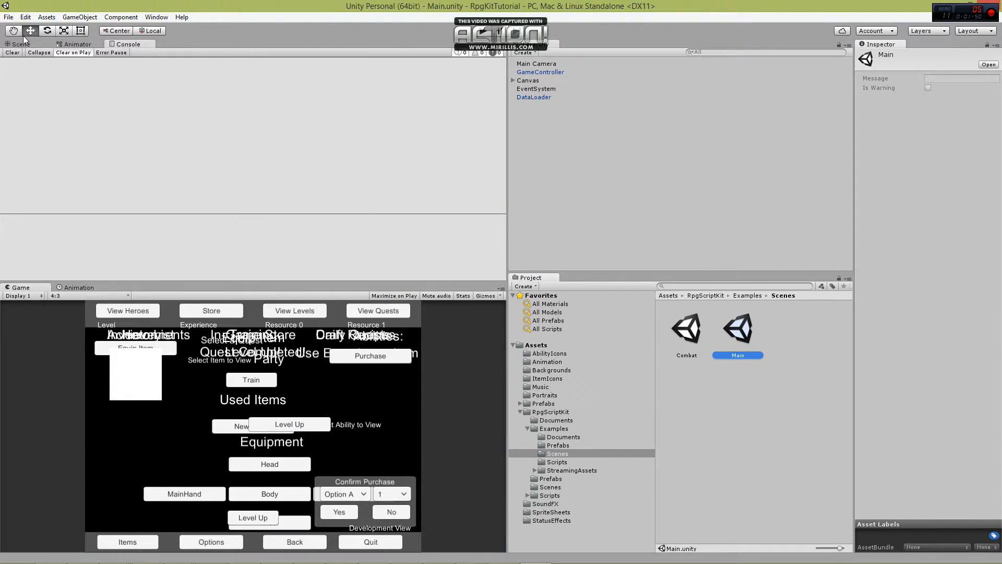
Add the open Main scene to the scenes in the build settings.
left_click(10, 19)
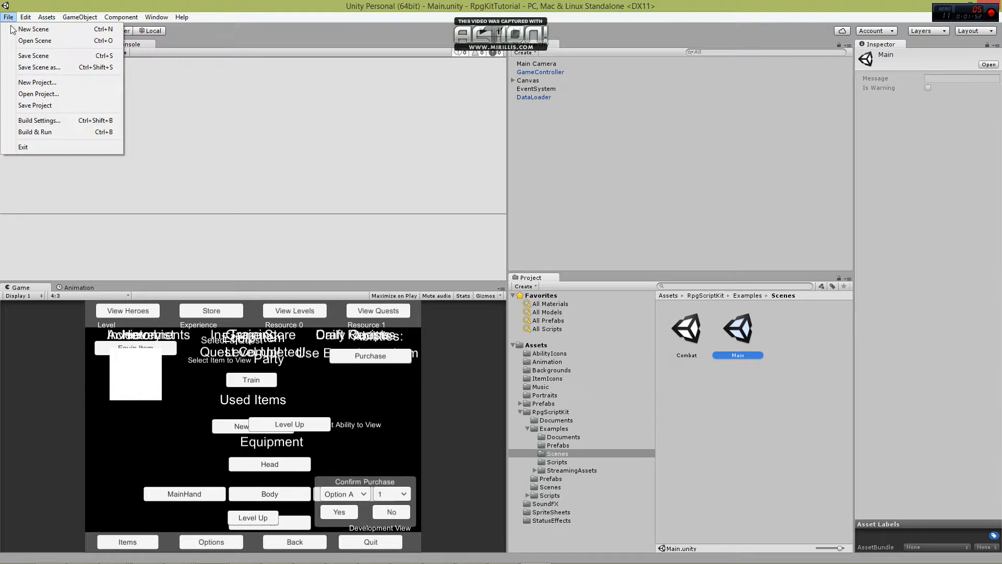
left_click(44, 121)
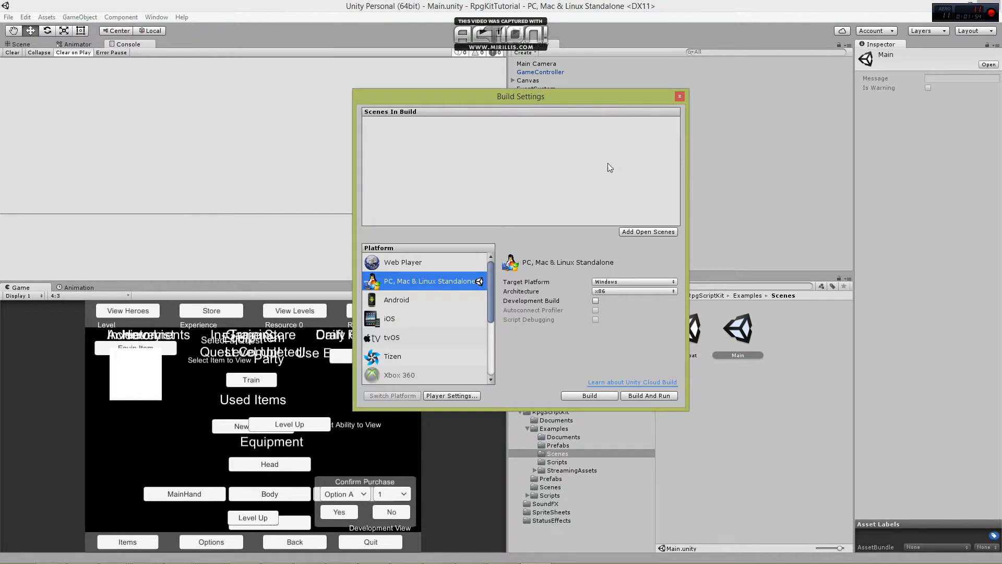
left_click(646, 232)
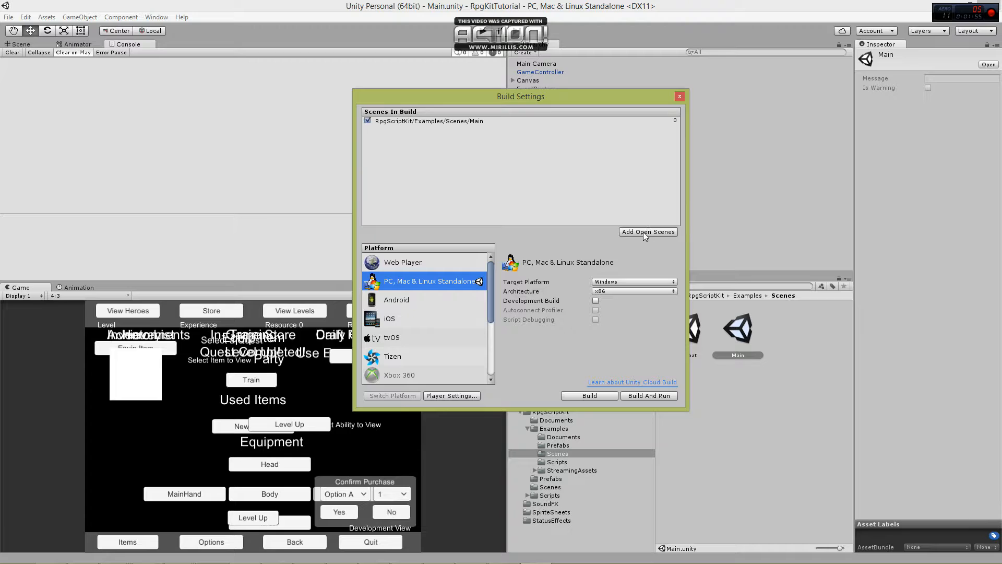
left_click(680, 96)
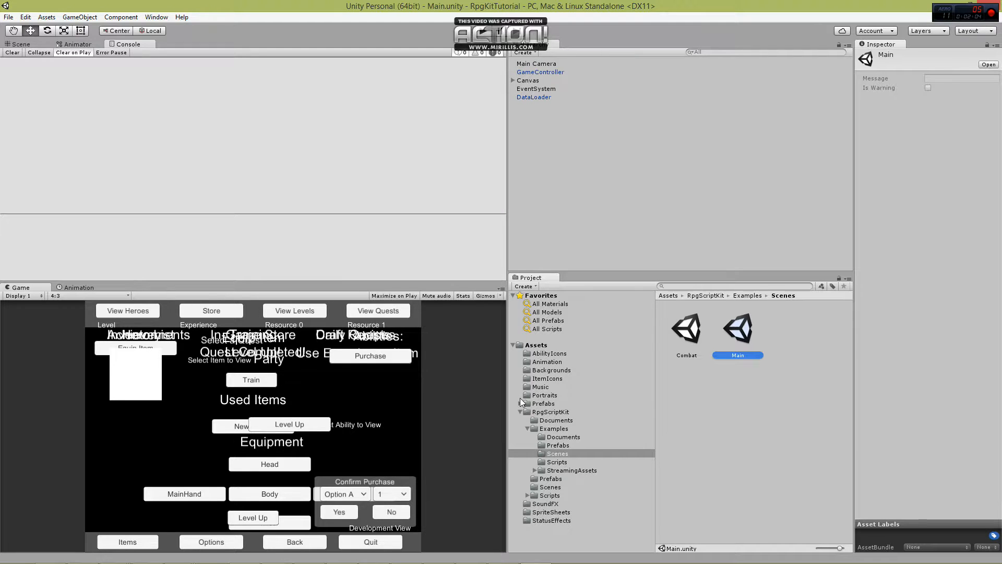
Open the Loading scene from the Scenes folder directly under RpgScriptKit.
left_click(528, 429)
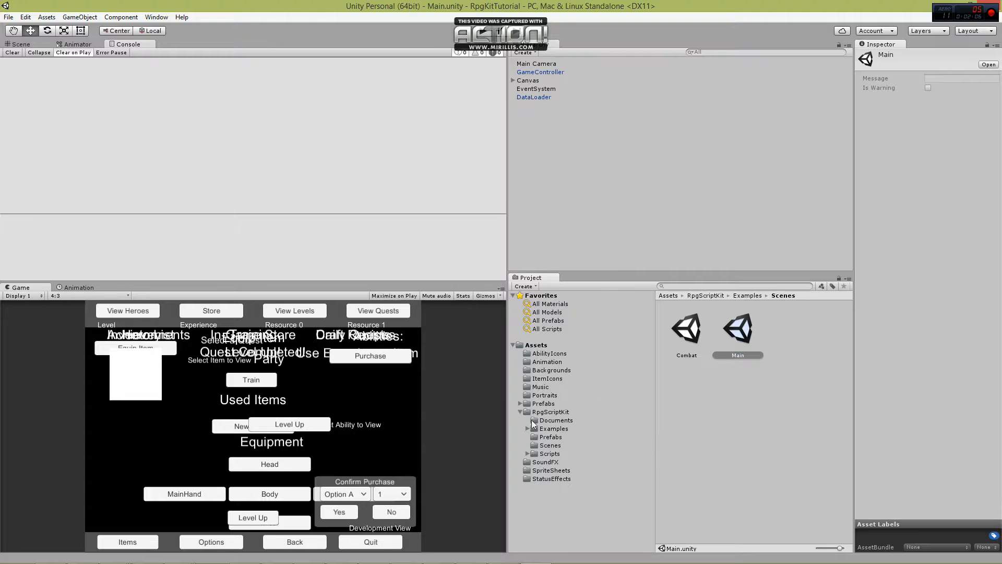
left_click(550, 413)
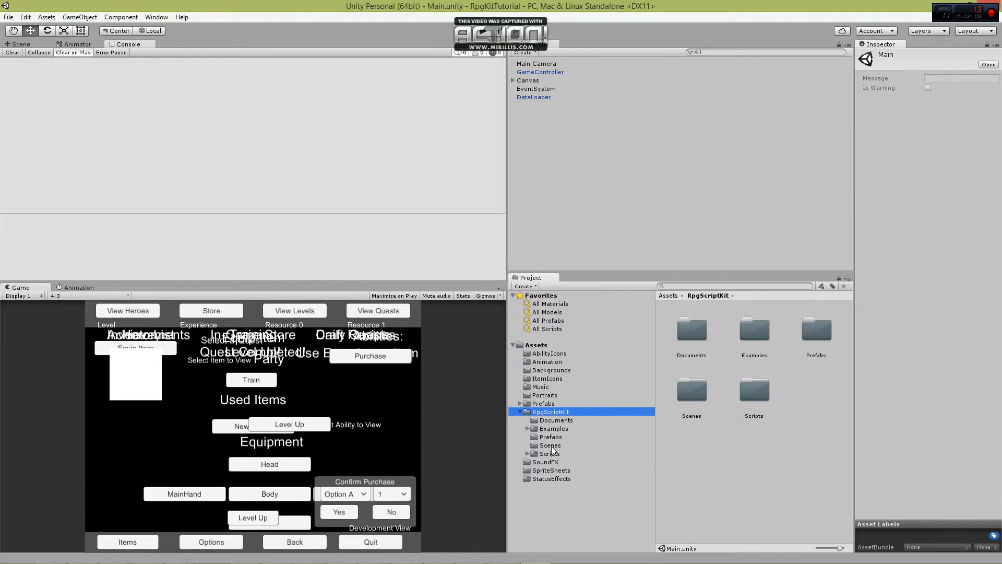
left_click(551, 447)
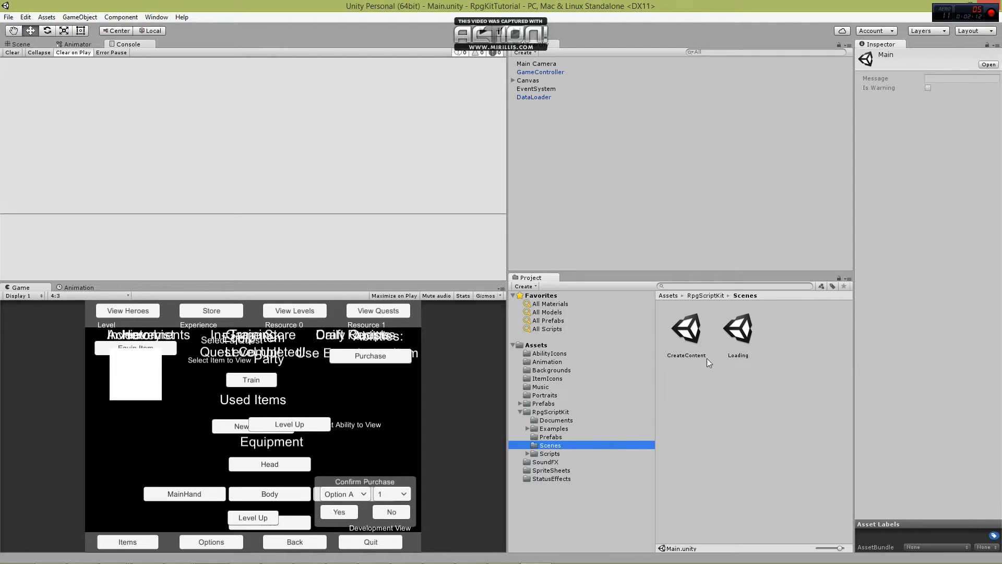
left_click(738, 332)
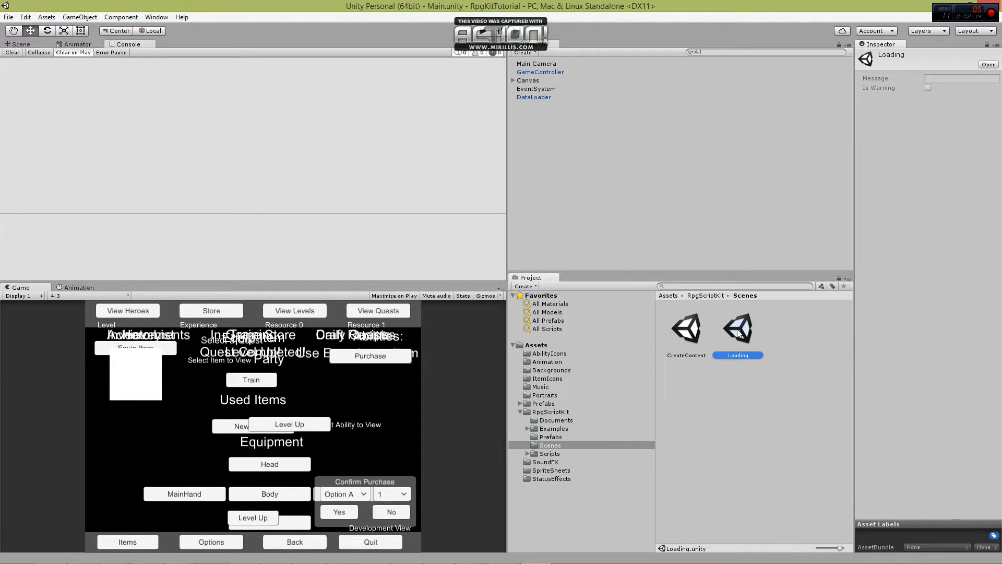
double_click(738, 332)
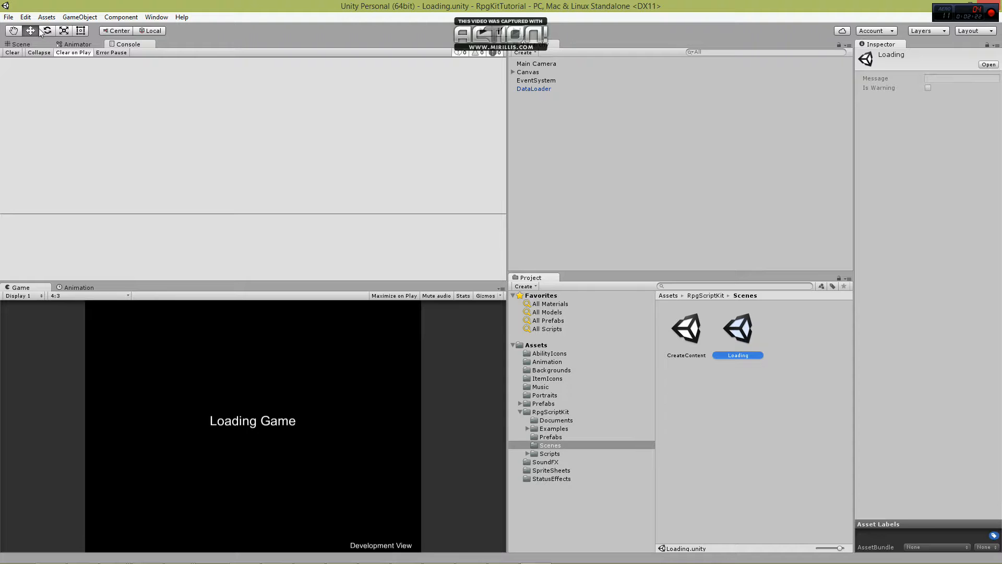
Add the Loading scene to the build scenes and move it ahead of the Main scene.
left_click(8, 17)
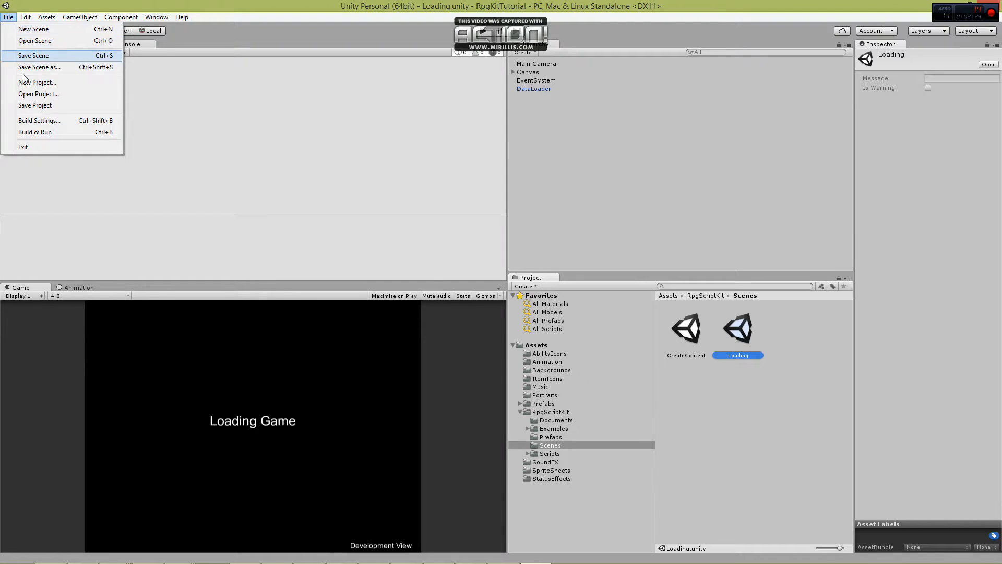
left_click(45, 124)
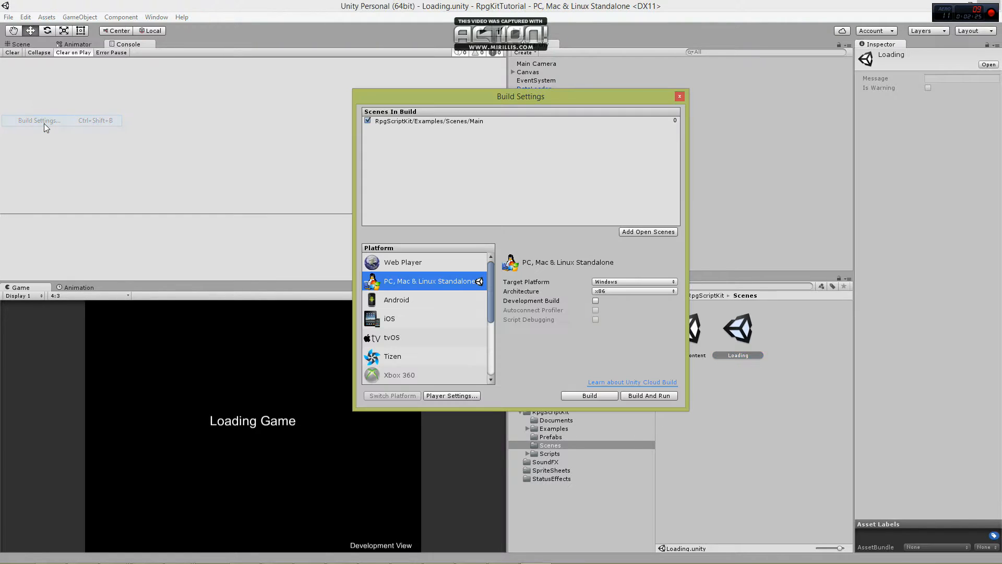
left_click(635, 231)
left_click(428, 129)
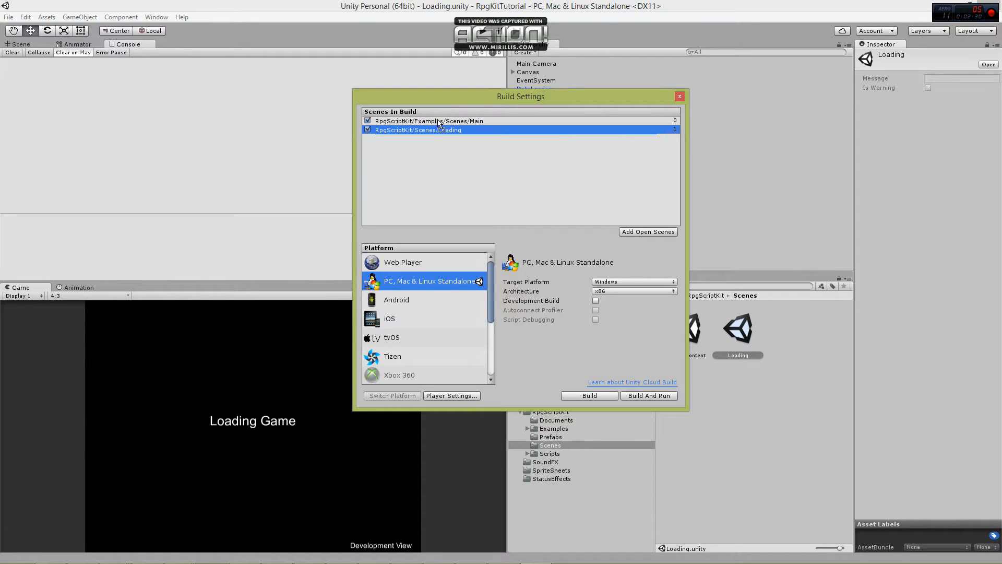
left_click_drag(438, 119, 438, 120)
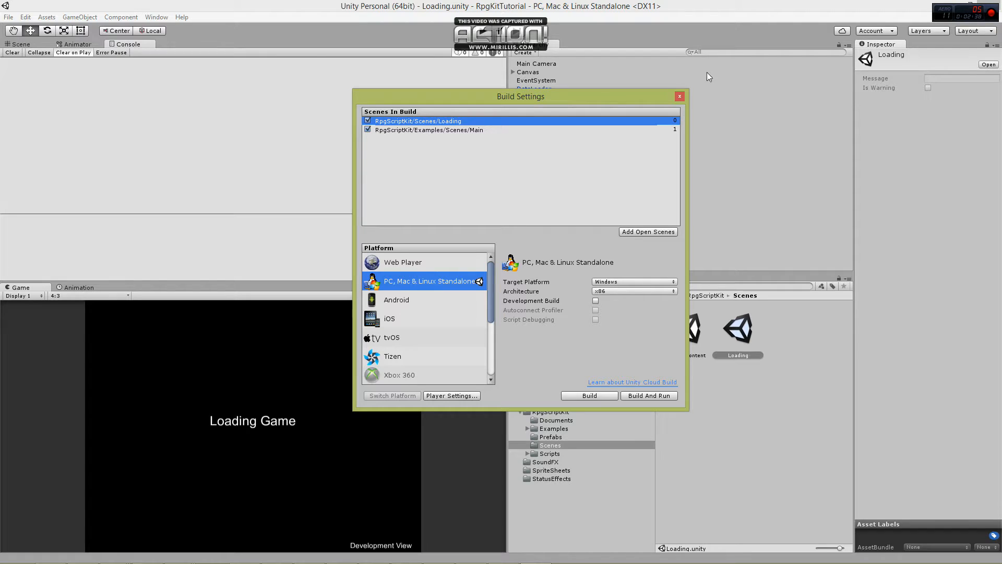
left_click(680, 95)
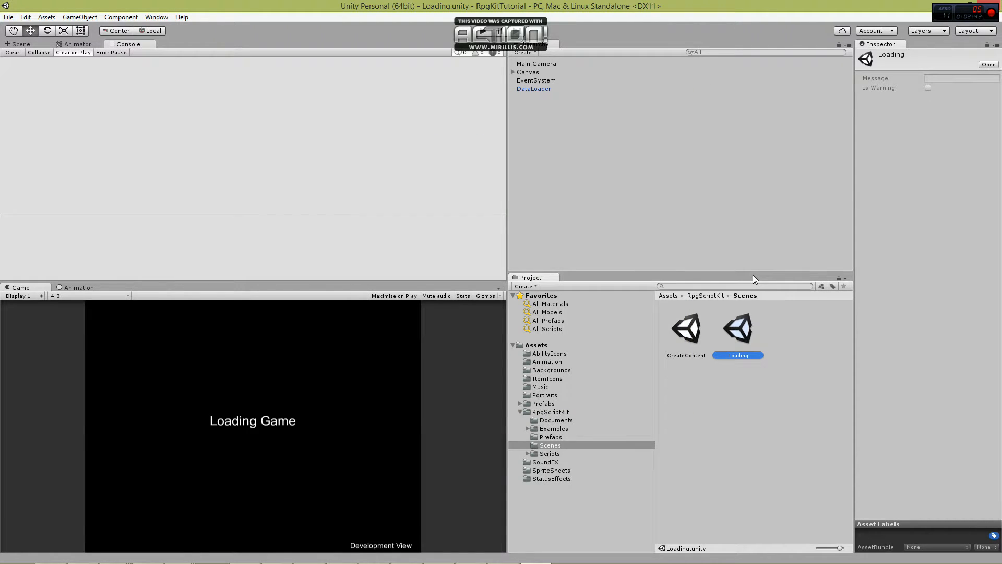
Open the CreateContent scene and run it in play mode.
left_click(689, 337)
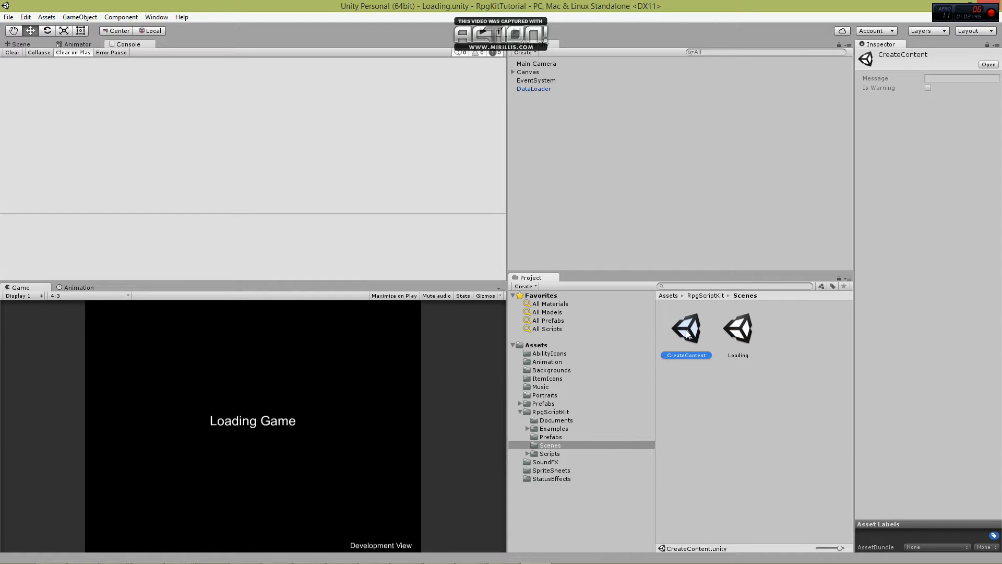
double_click(687, 334)
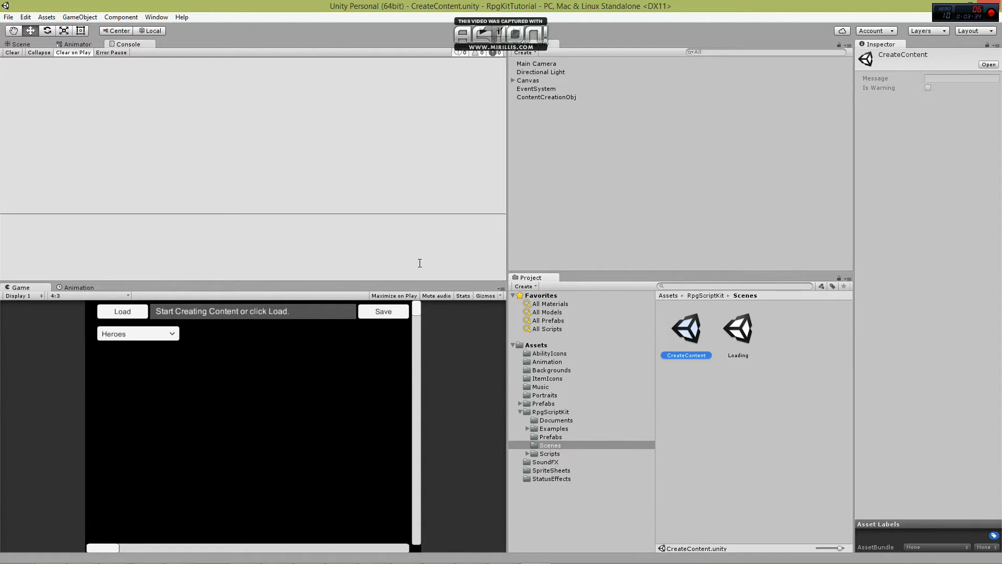
left_click(482, 33)
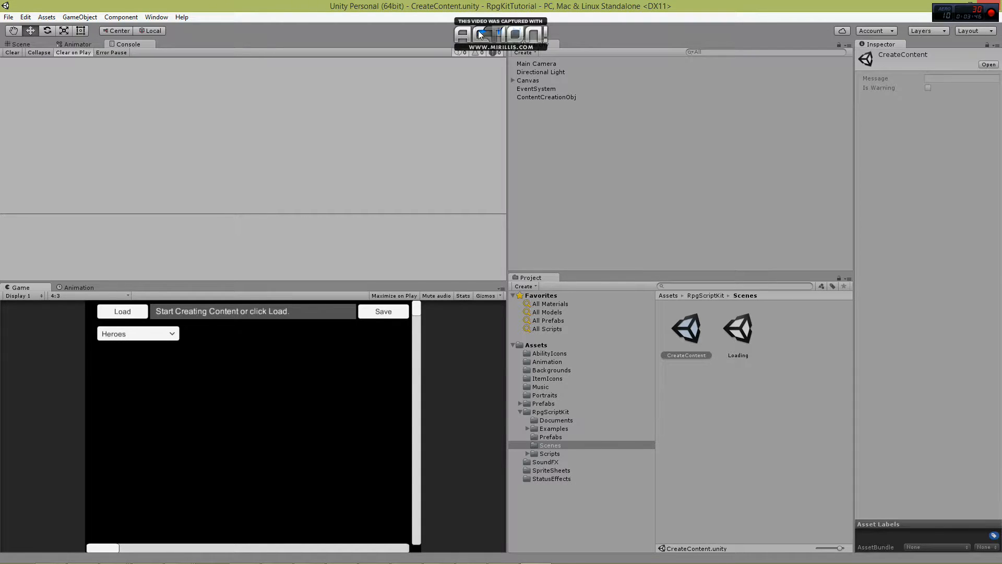
Show the contents of the Documents folder inside the RpgScriptKit Examples folder, and return to the running game.
left_click(528, 428)
left_click(547, 436)
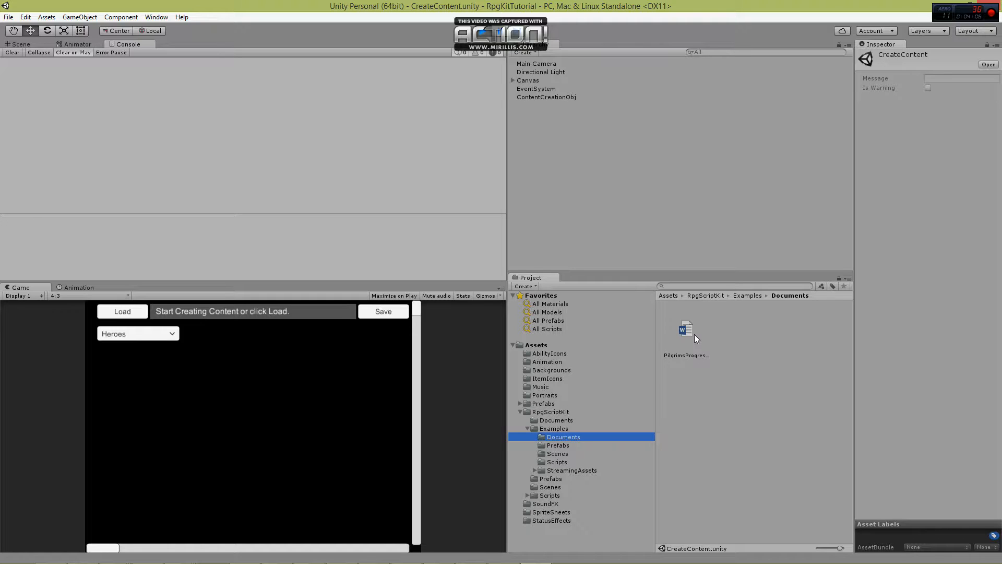
left_click(238, 384)
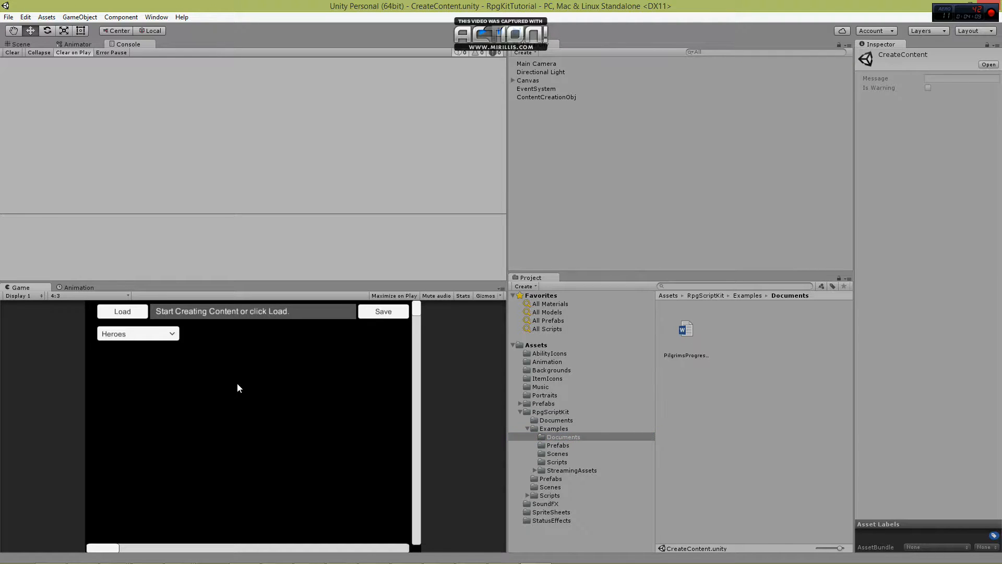
Create a new entry in the Heroes category and enter the hero's name.
left_click(159, 338)
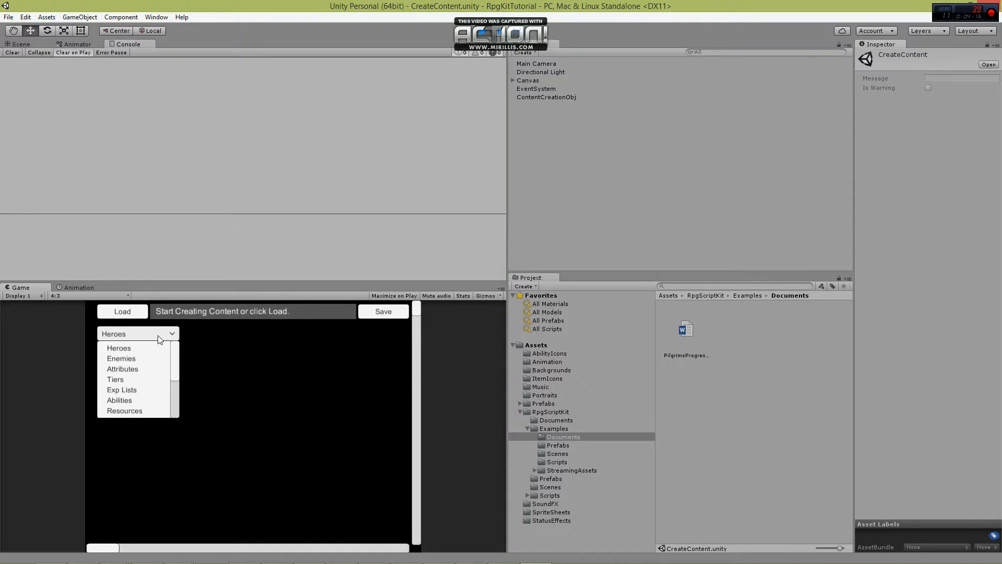
left_click(157, 344)
left_click(214, 334)
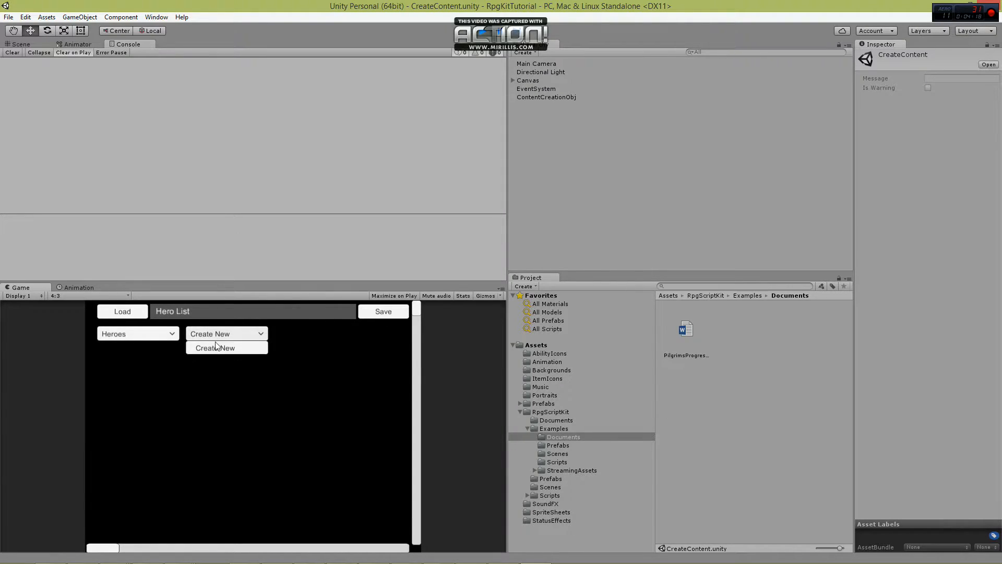
left_click(216, 348)
left_click(210, 360)
type("Chris")
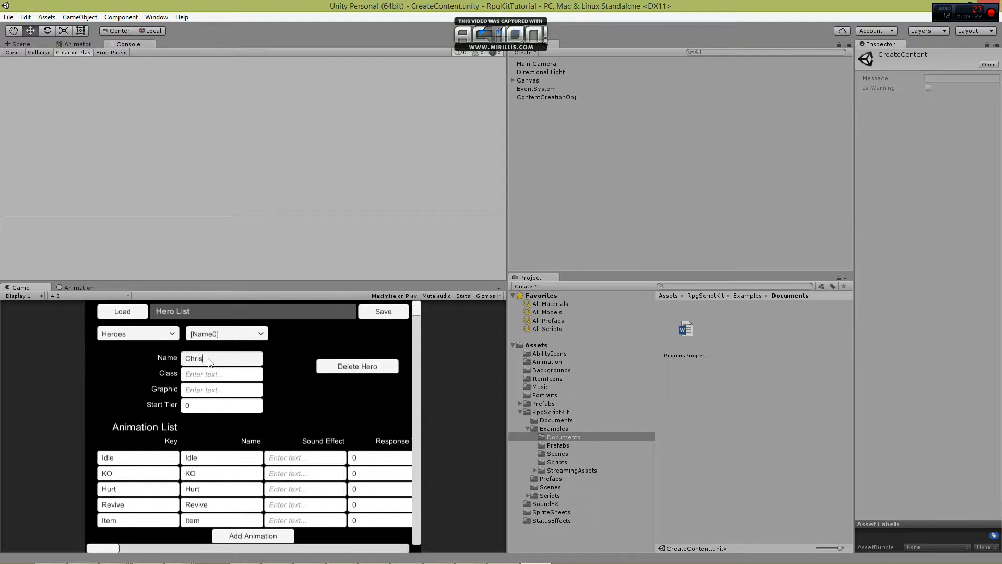
Set the new hero's class to DPS, its graphic to the same text as the hero's name, and its start tier to 1.
left_click(205, 375)
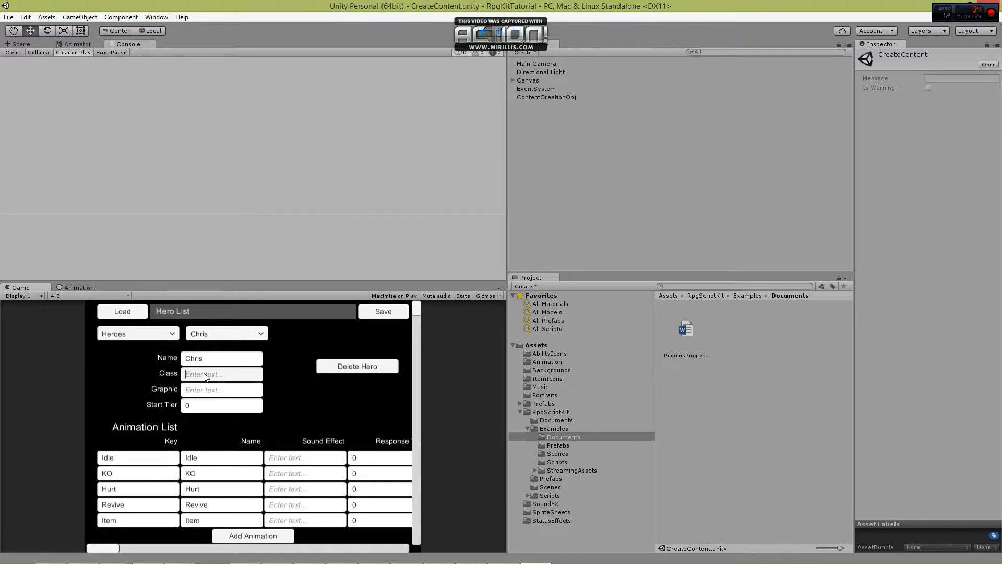
type("DPS")
left_click(205, 390)
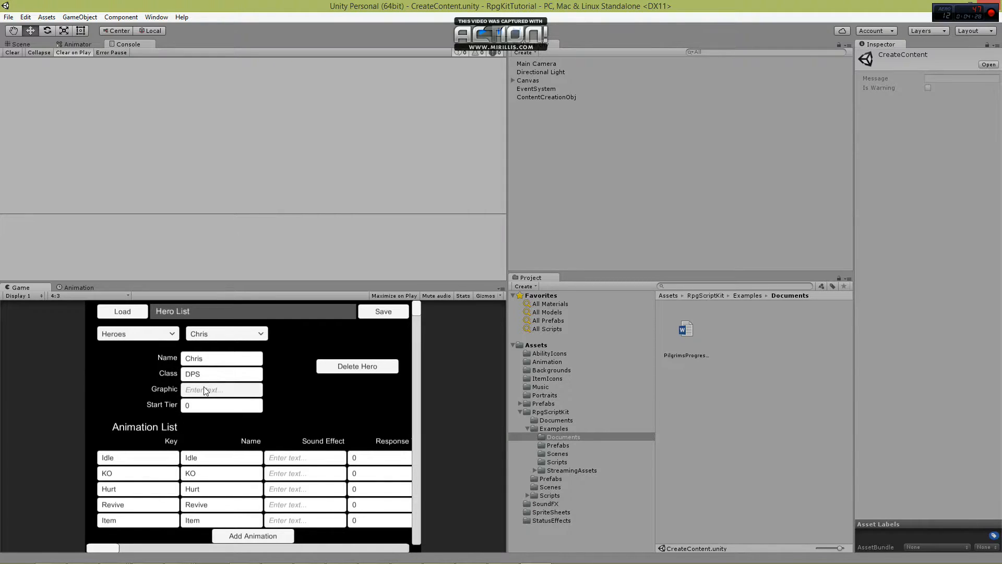
type("Chris")
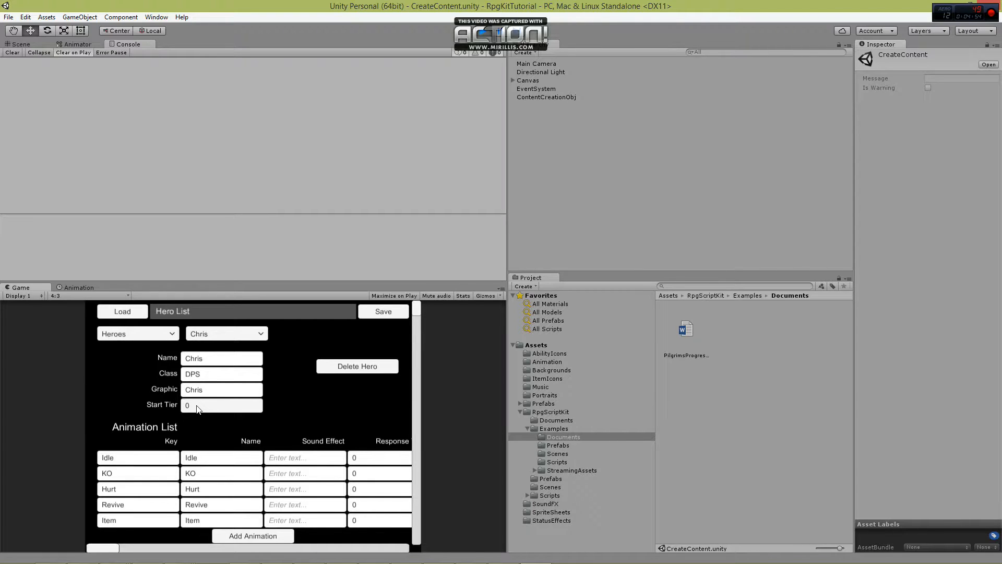
left_click(215, 410)
type("1")
Create a new entry in the Enemies category and name it Obstinate.
scroll(172, 449, "down", 2)
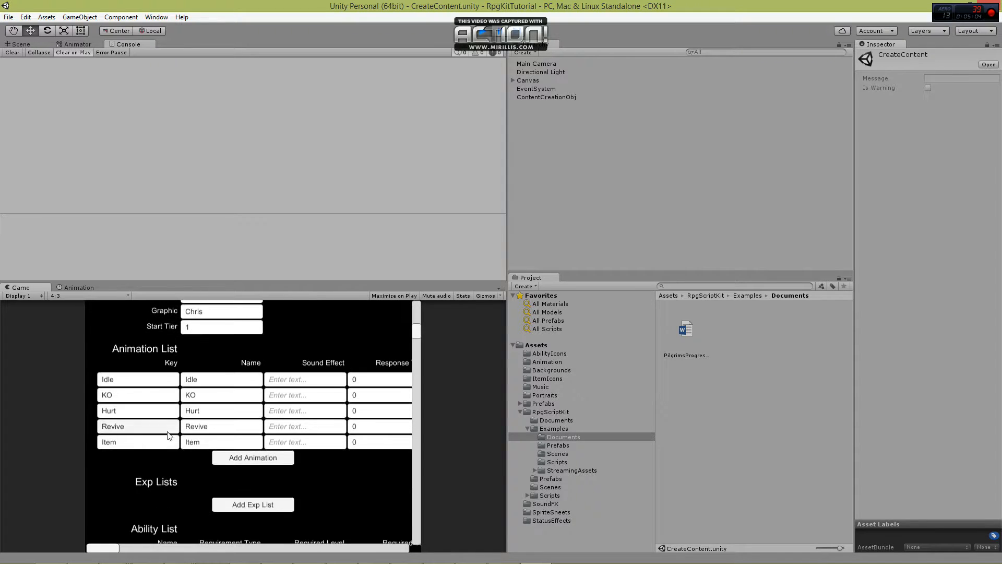
scroll(175, 488, "down", 1)
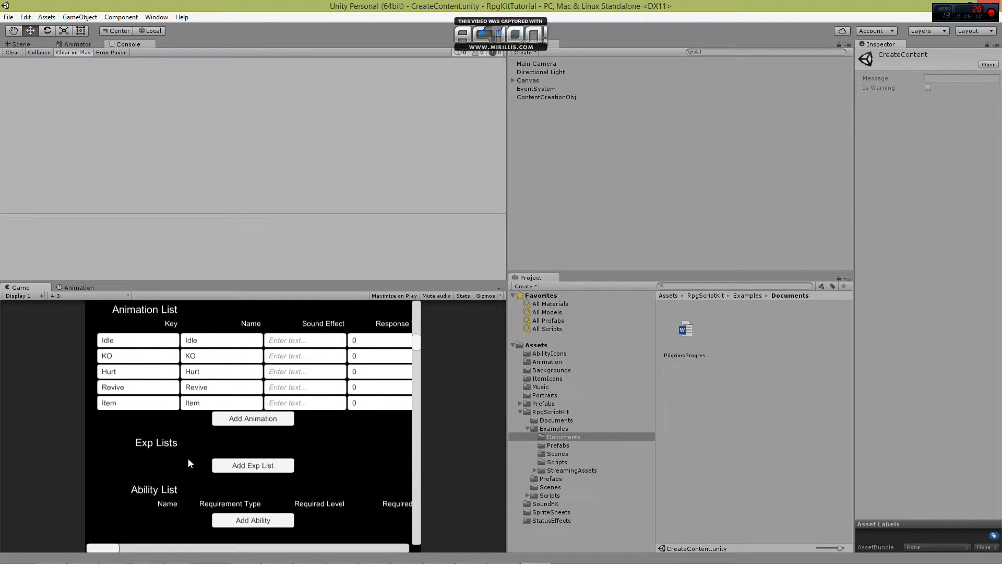
scroll(187, 458, "up", 3)
left_click(155, 334)
left_click(145, 358)
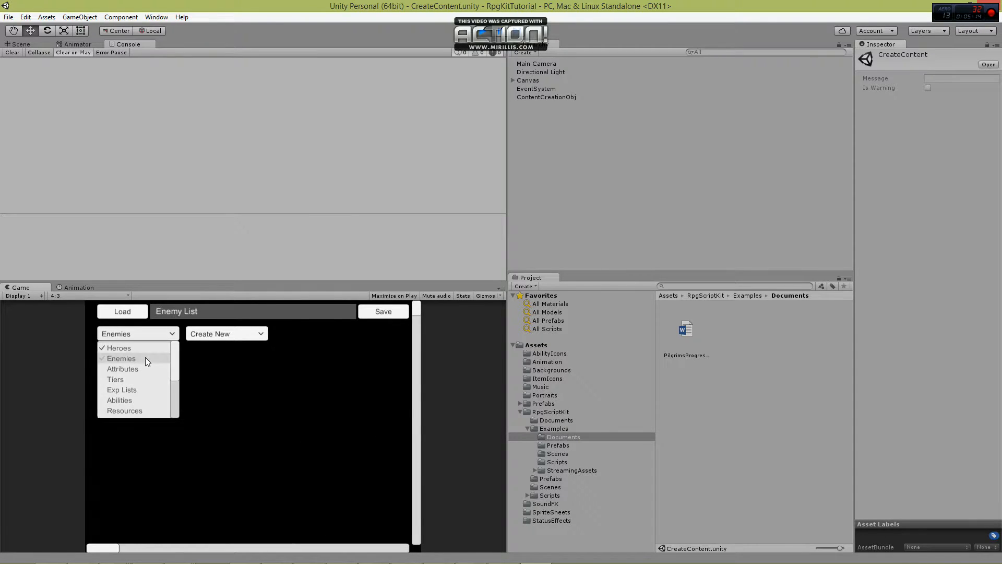
left_click(222, 336)
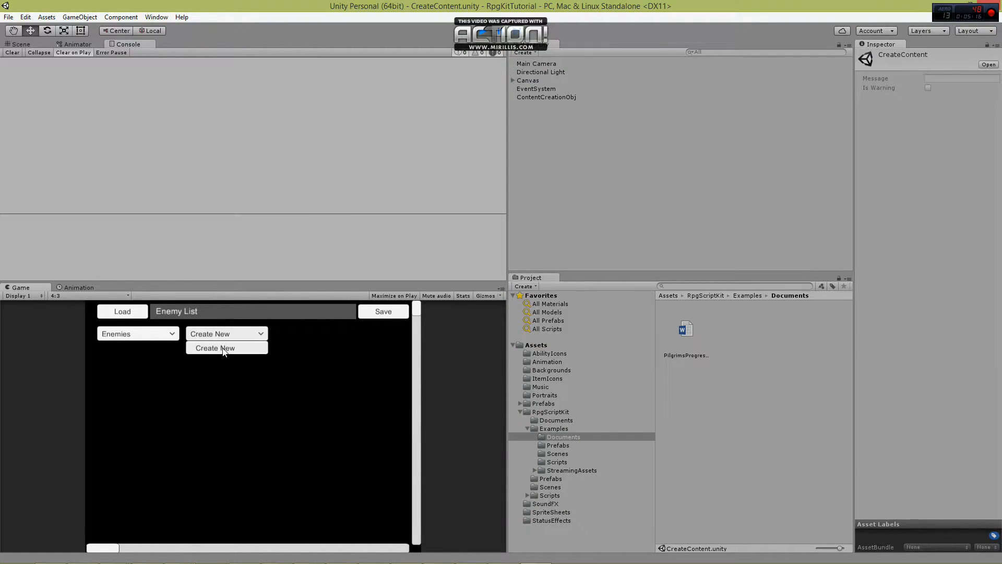
left_click(223, 349)
left_click(235, 357)
type("Obstinate")
key("Return")
Set the graphic of the Obstinate enemy to Obstinate.
left_click(220, 379)
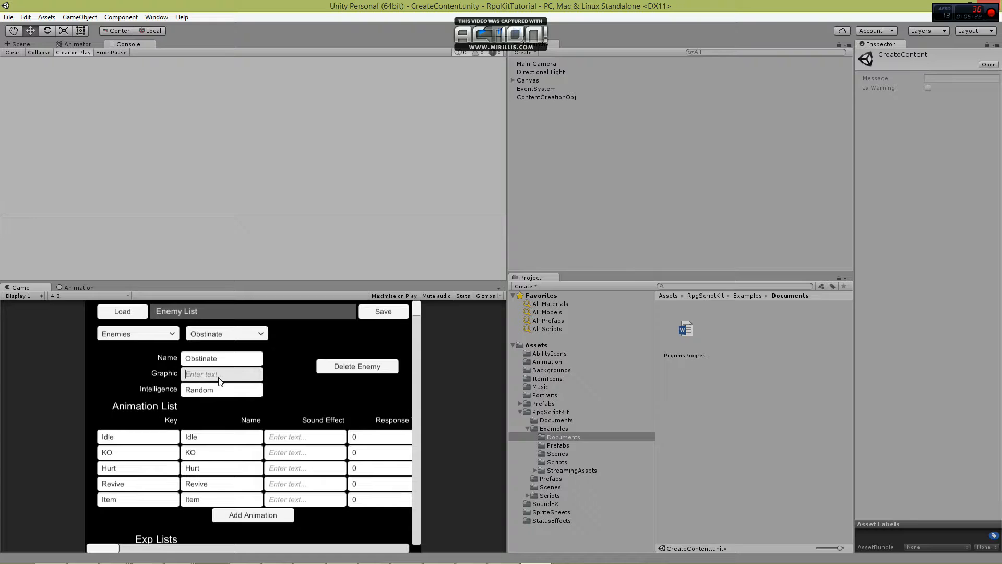
type("Obst")
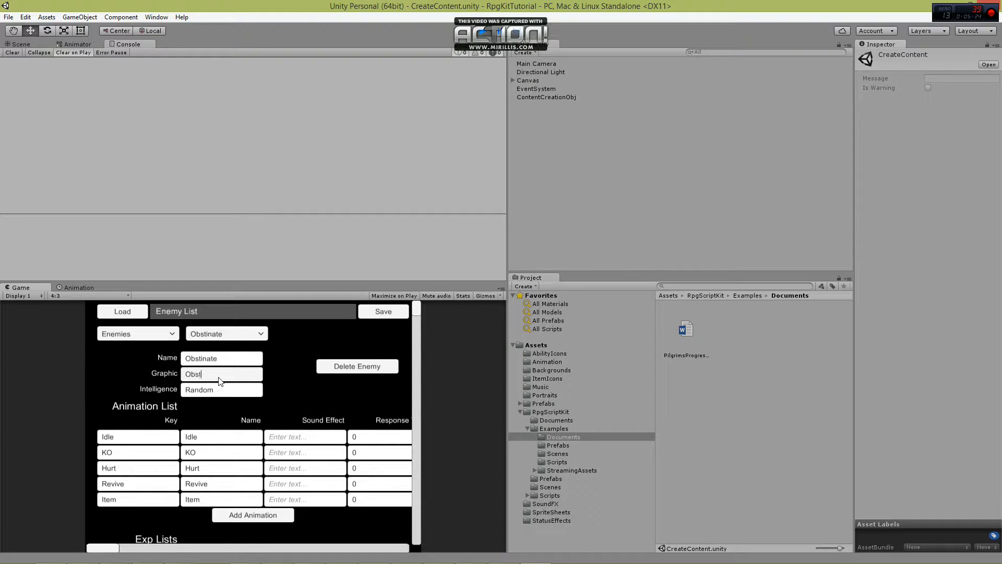
type("inate")
left_click(154, 392)
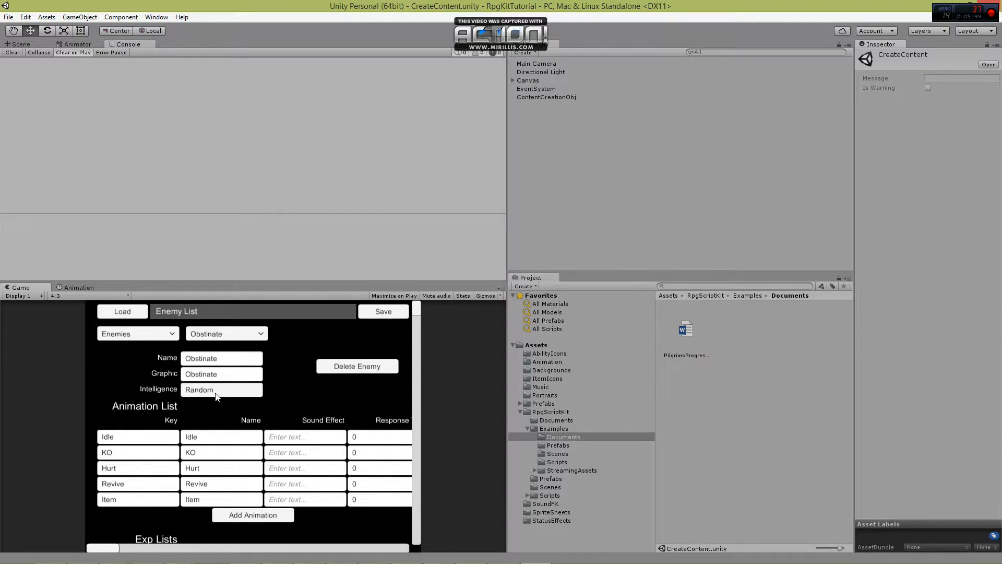
Show the RPG_Engine_Manual document in the RpgScriptKit Documents folder, and return to the running game.
left_click(552, 411)
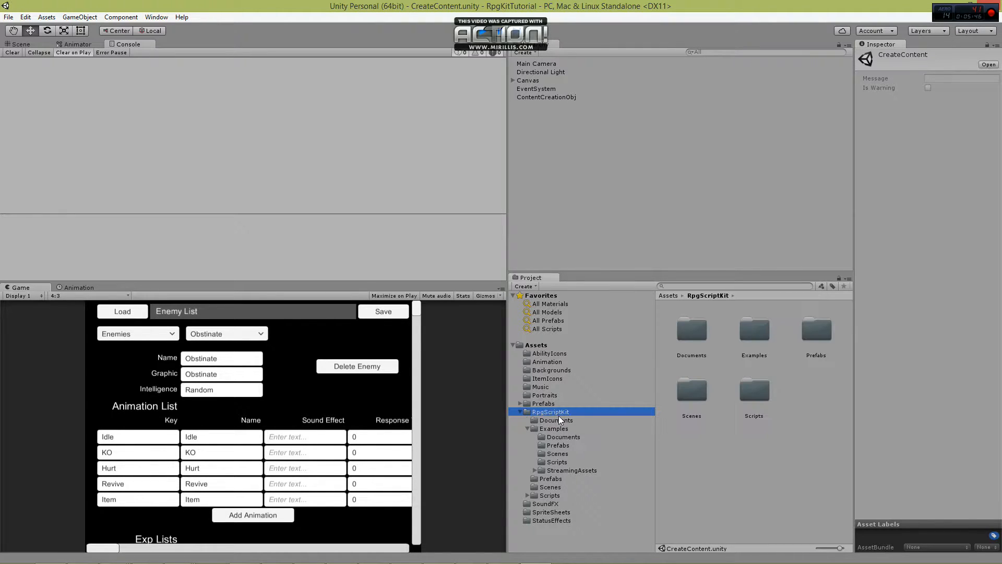
left_click(557, 420)
left_click(754, 329)
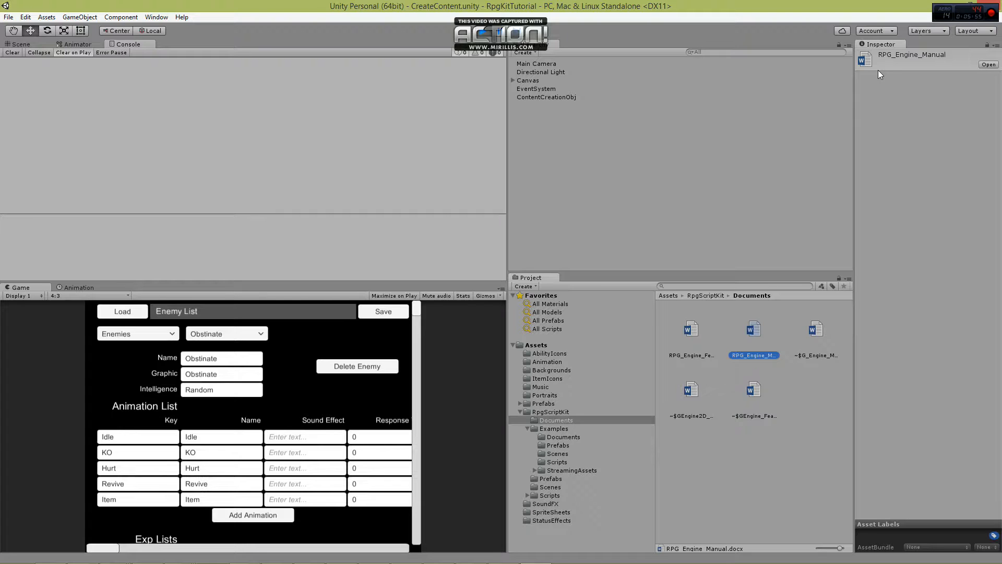
left_click(338, 371)
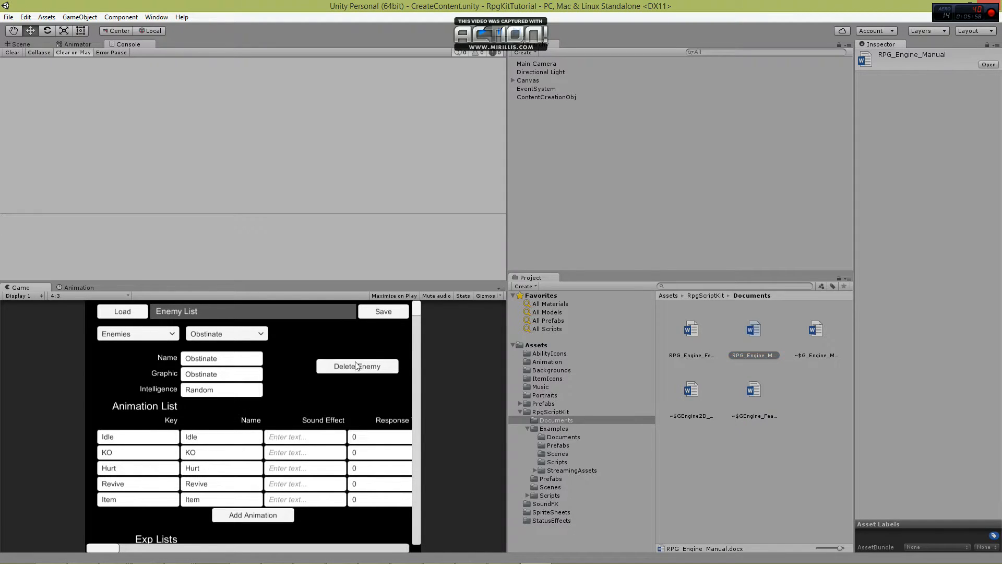
mouse_move(417, 310)
left_mouse_down()
mouse_move(421, 359)
mouse_move(417, 309)
left_mouse_up()
In the Attributes category, add an attribute named Strength with the description "Empowers Tank Abilities".
left_click(157, 336)
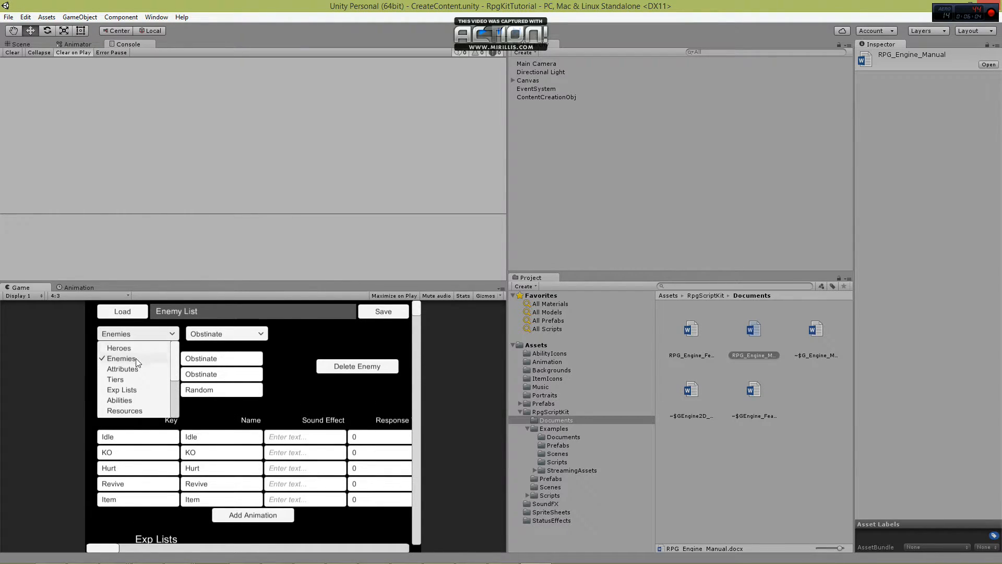
left_click(123, 368)
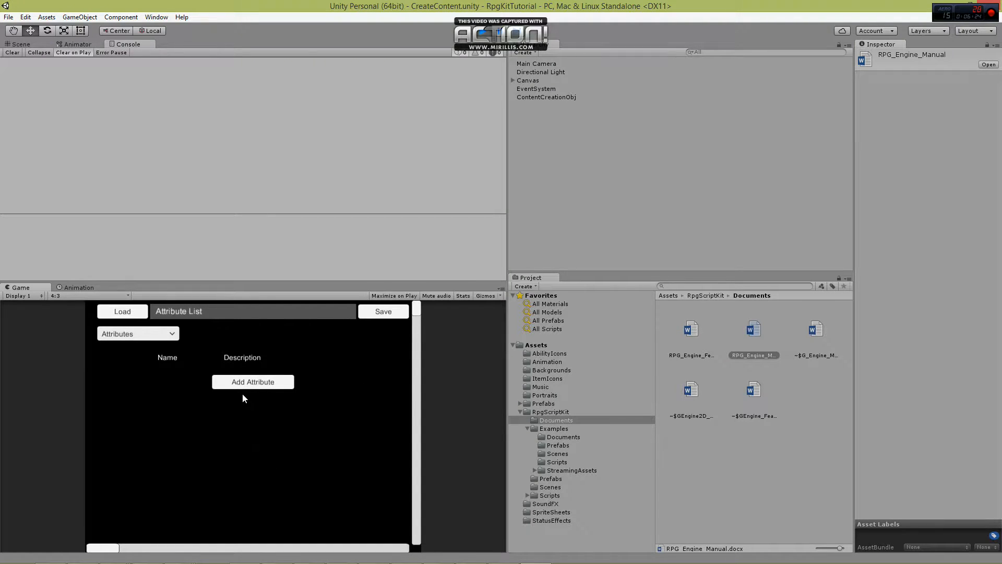
left_click(253, 382)
left_click(138, 384)
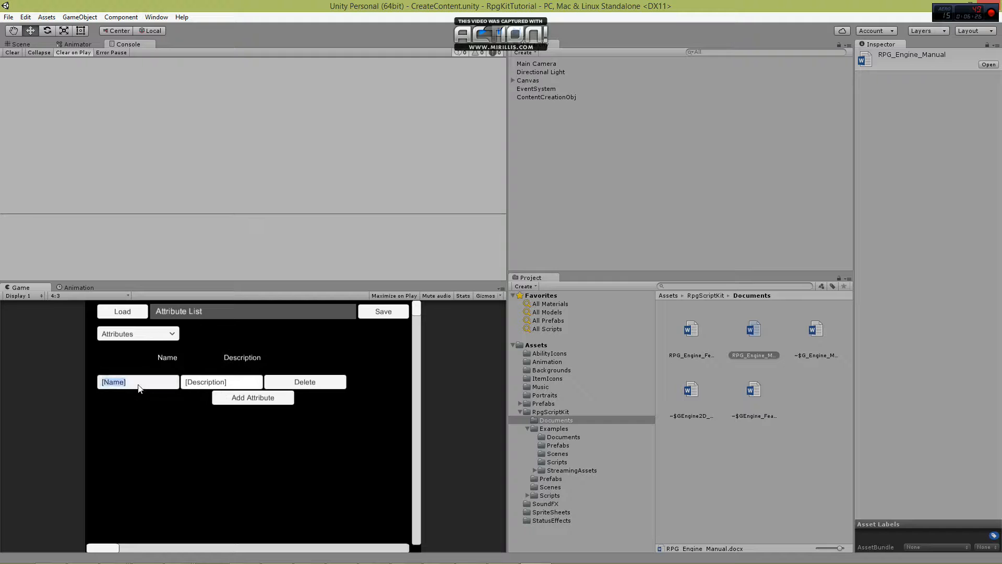
type("Strength")
left_click(236, 379)
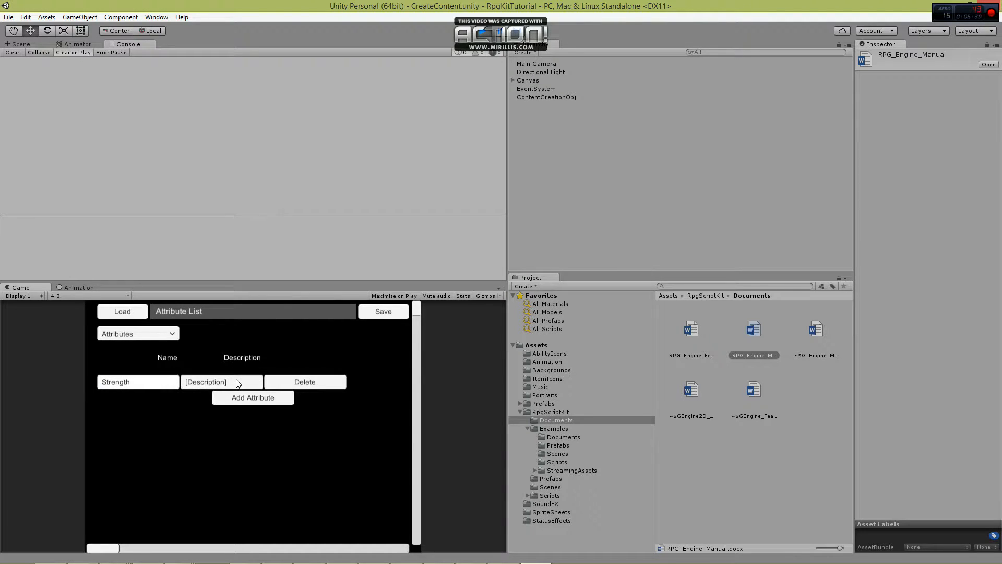
type("Empowers Tank Abiliti")
Add a second attribute named Mind with the description "Empowers Support Abilities".
left_click(245, 398)
left_click(155, 399)
type("Mind")
left_click(233, 399)
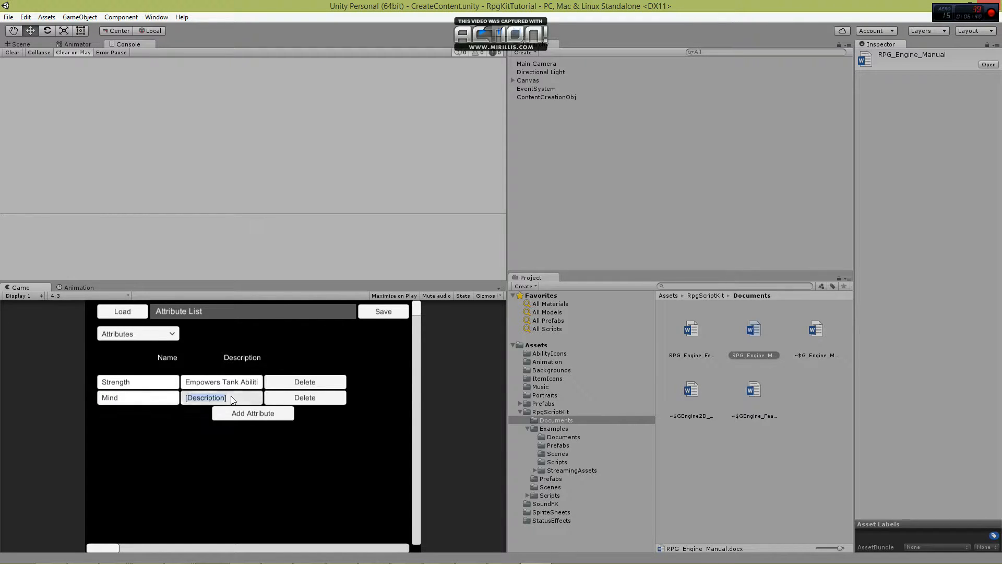
type("Empowers")
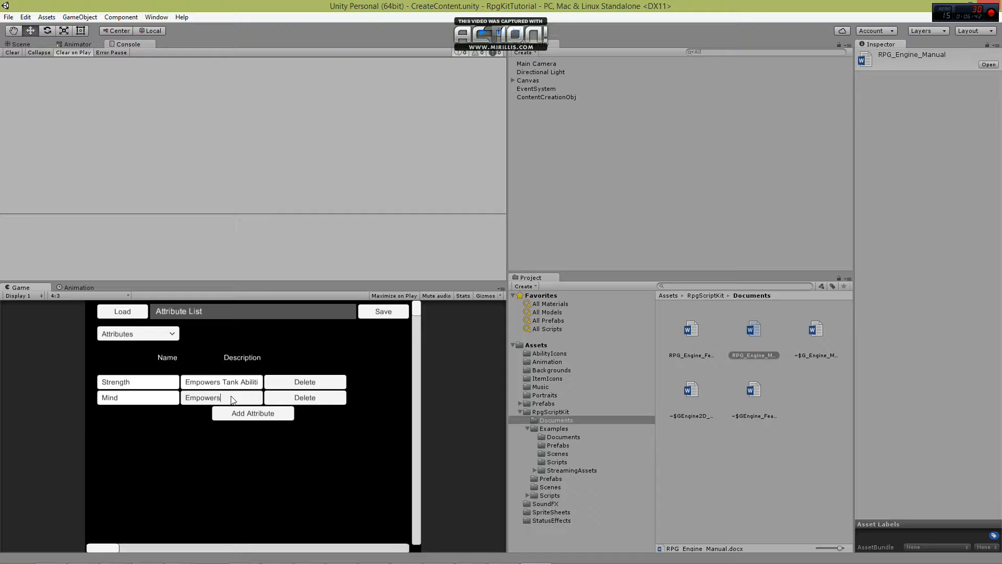
type(" Support Ab")
type("lities")
key("Return")
Add a third attribute named Heart with the description "Empowers DPS Abilities".
left_click(130, 415)
type("Heart")
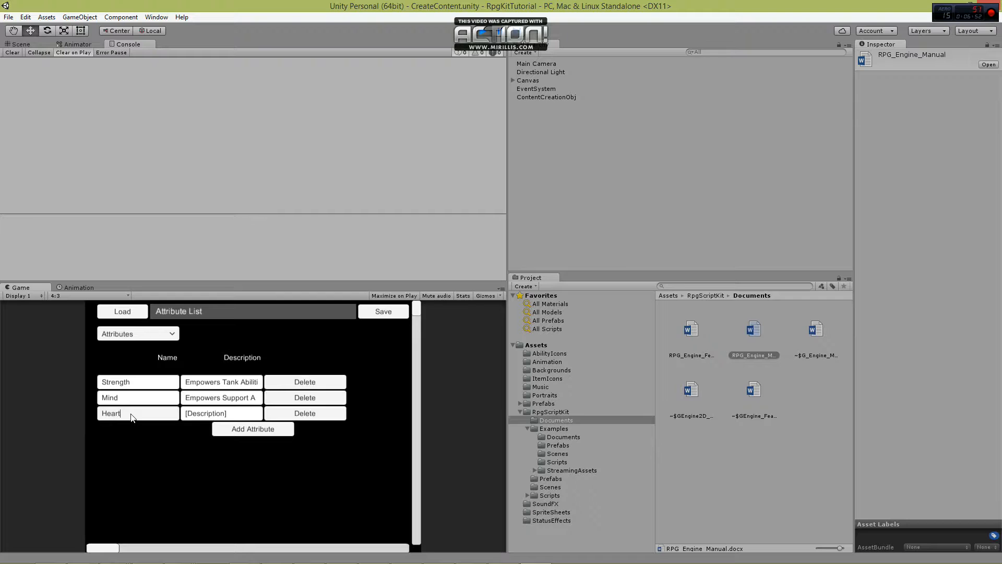
left_click(241, 416)
type("Empowers ")
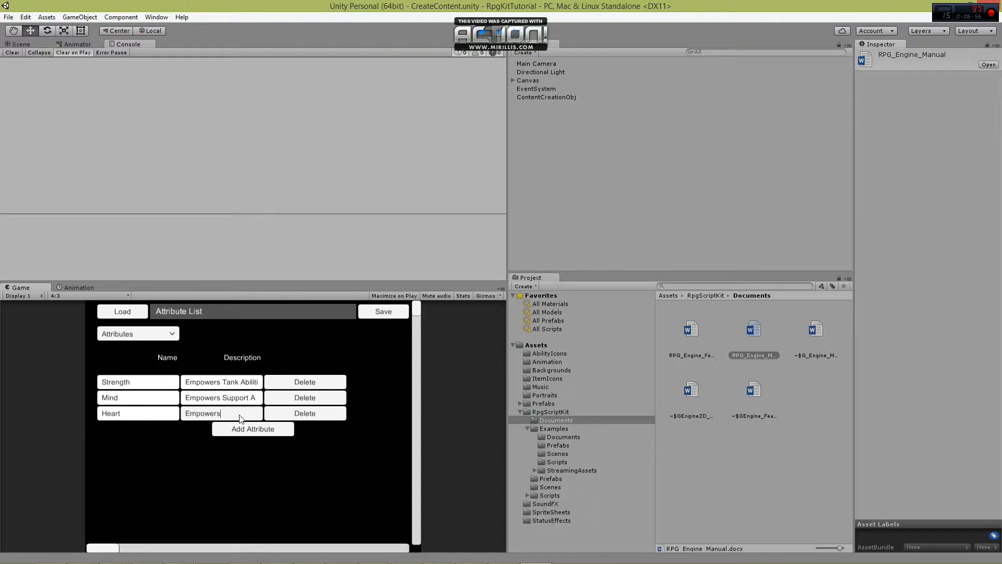
type("DPS")
type(" Abiliti")
type("te")
key("BackSpace")
type("ies")
left_click(185, 465)
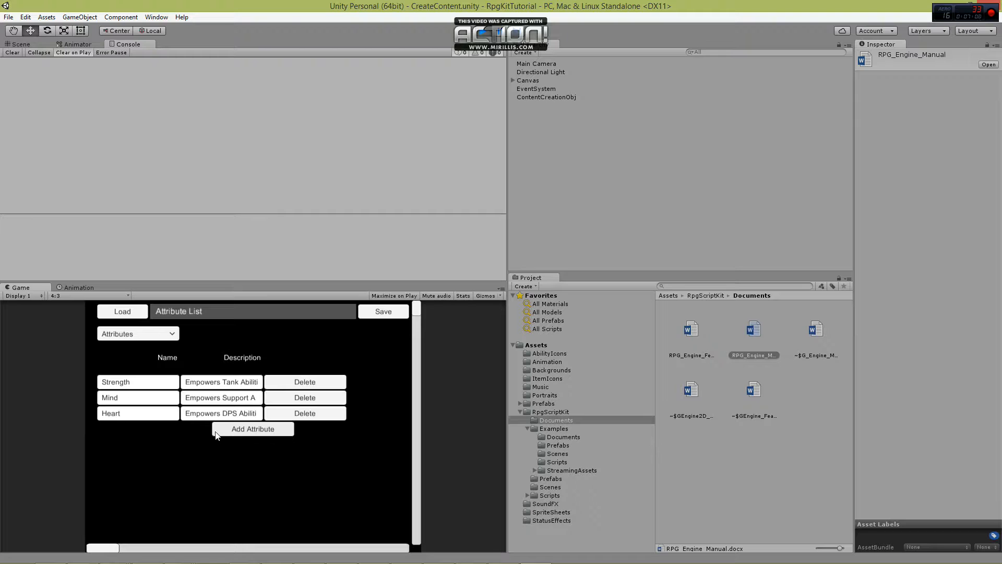
Switch to the Tiers category and add five tiers to the list.
left_click(141, 333)
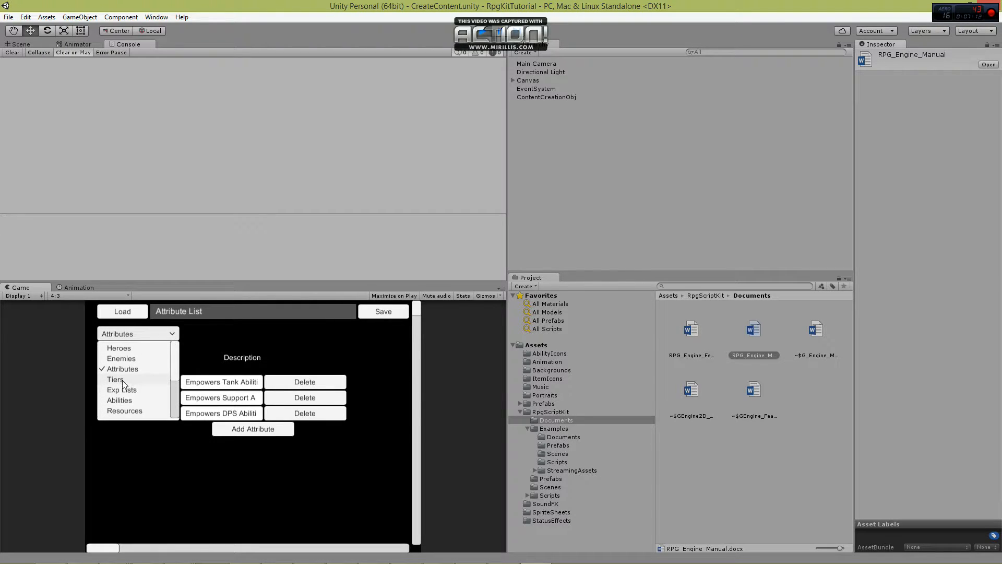
left_click(123, 381)
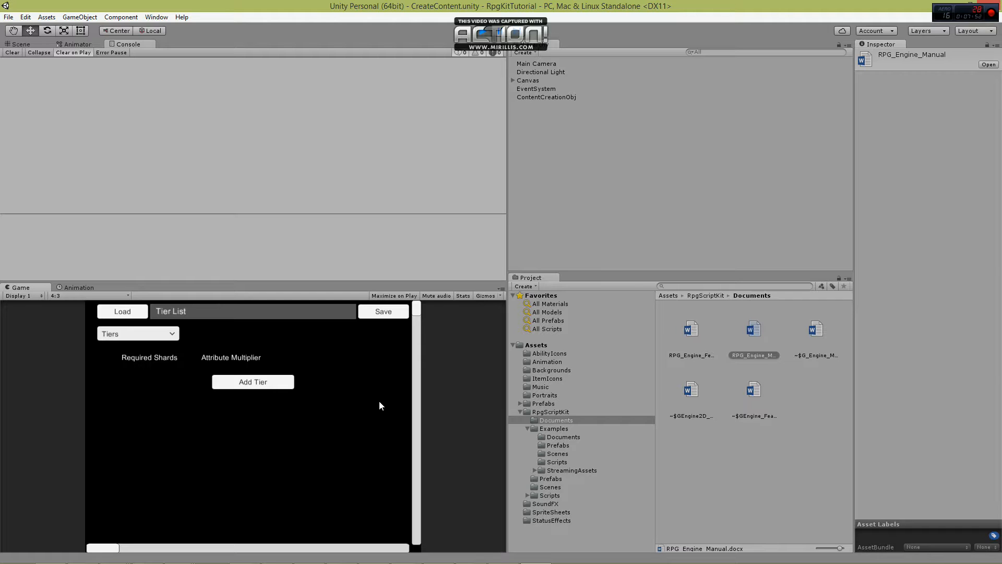
left_click(251, 387)
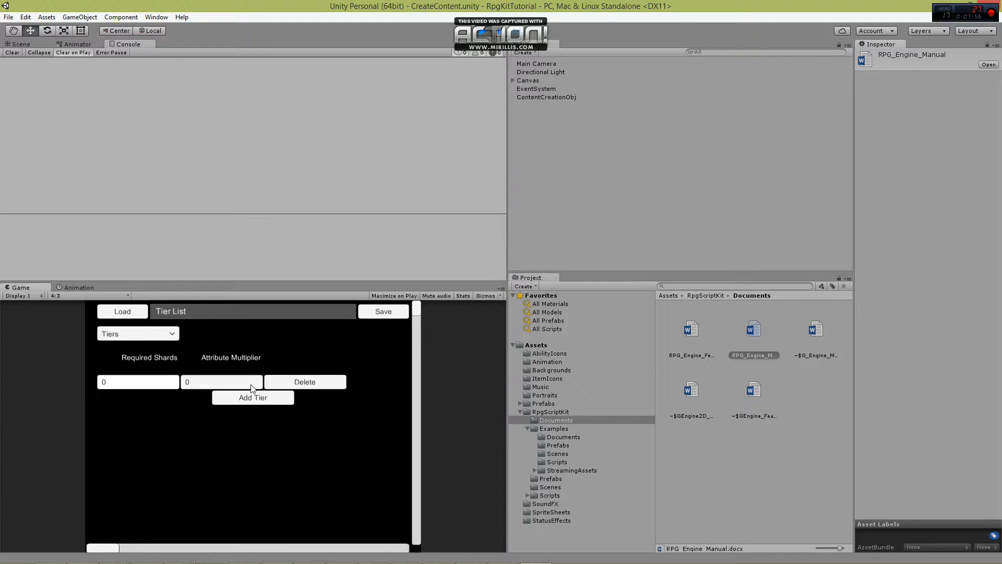
left_click(249, 401)
left_click(249, 417)
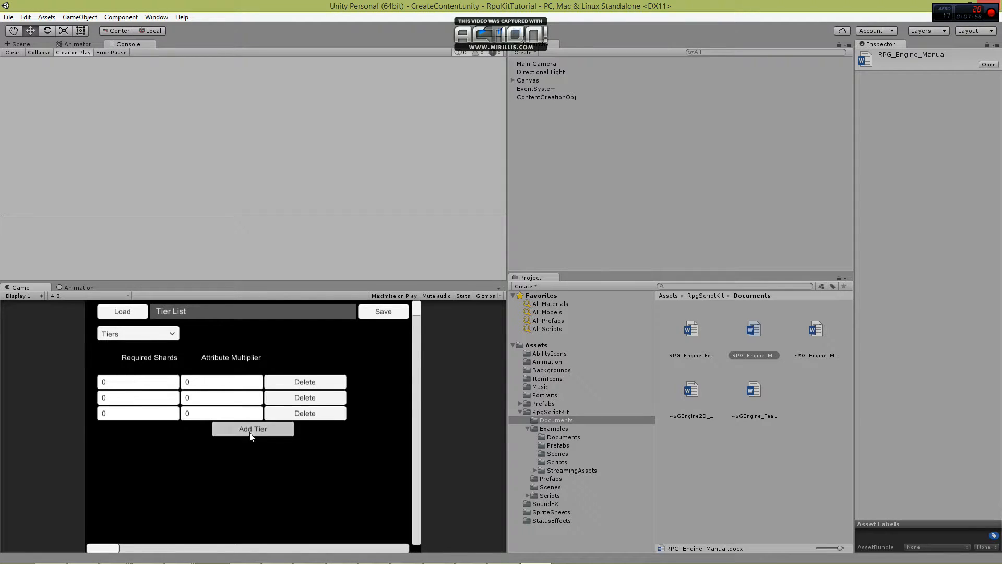
left_click(249, 428)
left_click(253, 445)
Set the required shards of the five tiers to 5, 15, 50, 75 and 100, in order.
left_click(146, 388)
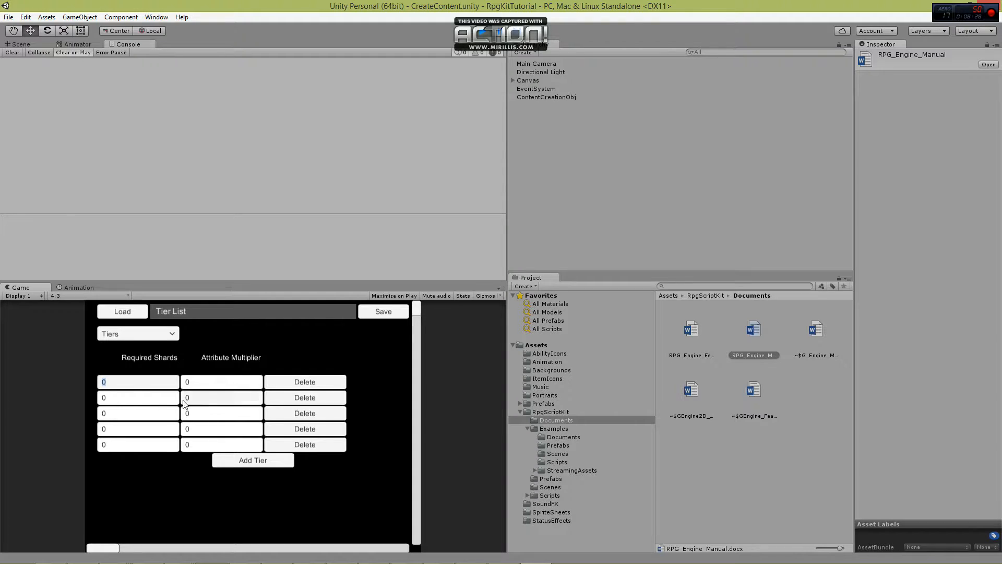
left_click(127, 385)
key("BackSpace")
type("5")
left_click(35, 385)
left_click(115, 398)
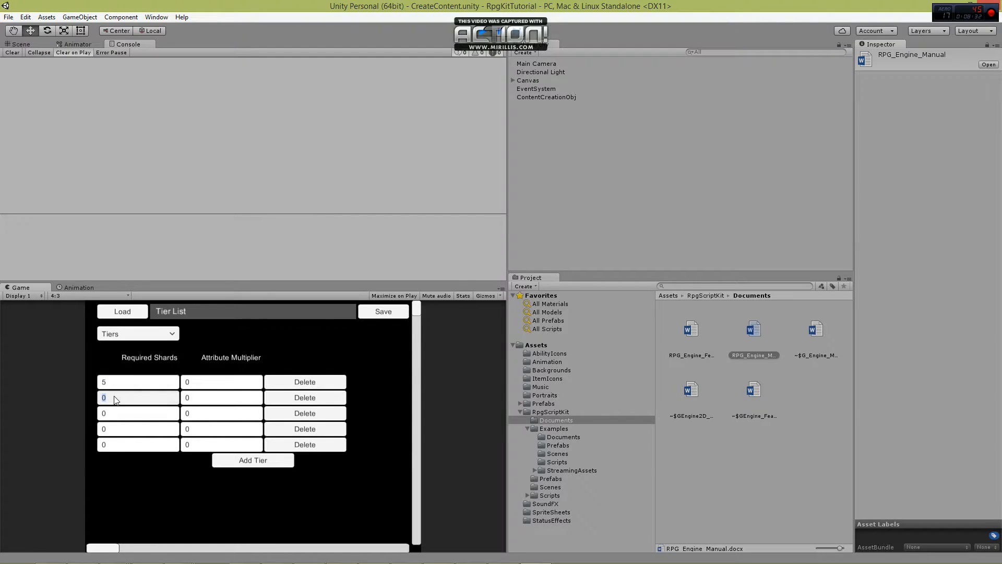
type("15")
left_click(111, 413)
type("50")
left_click(113, 430)
type("75")
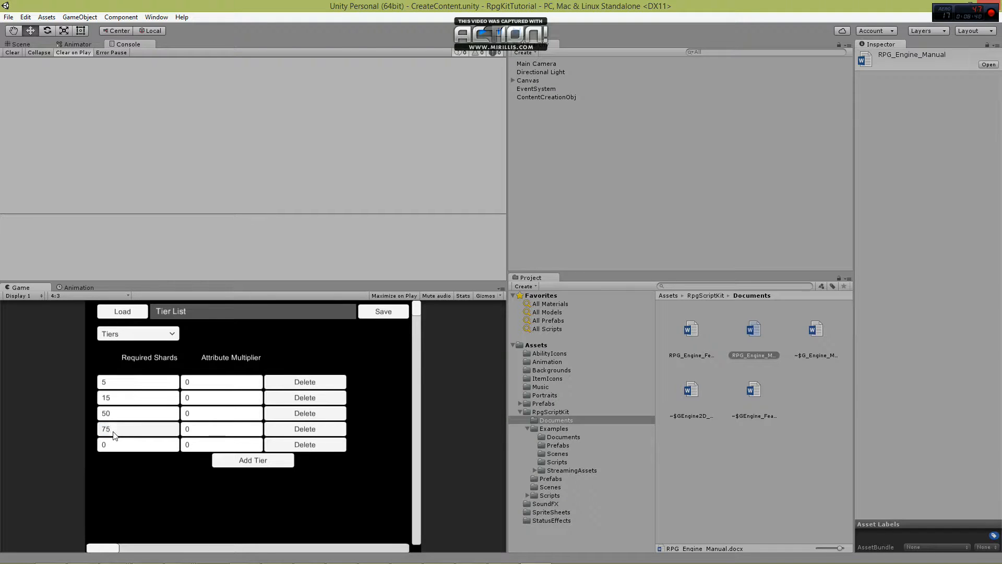
left_click(111, 444)
type("100")
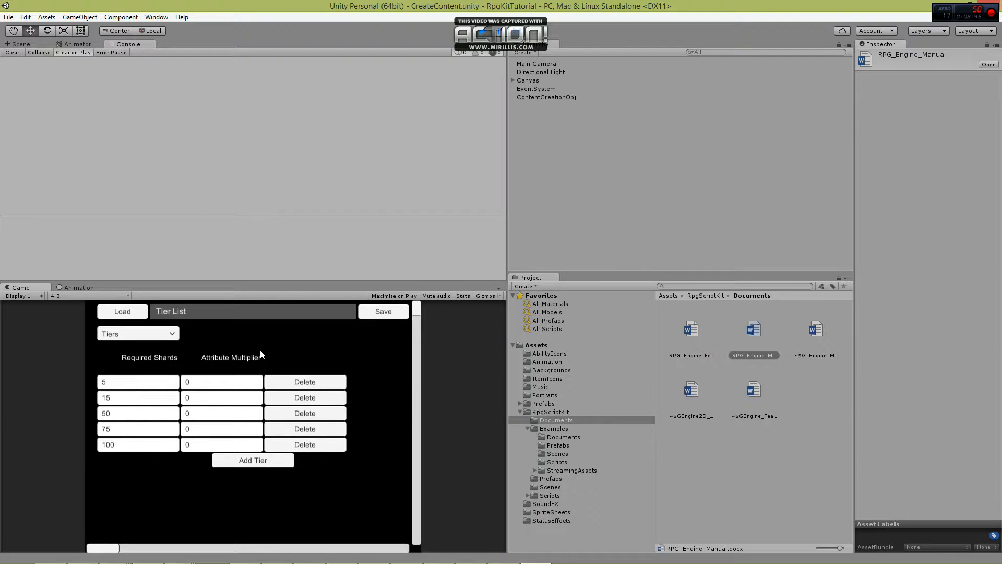
Set the attribute multipliers of the five tiers to 0.25, 0.5, 0.75, 0.9 and 1, in order.
left_click(223, 380)
type("0.25")
left_click(232, 395)
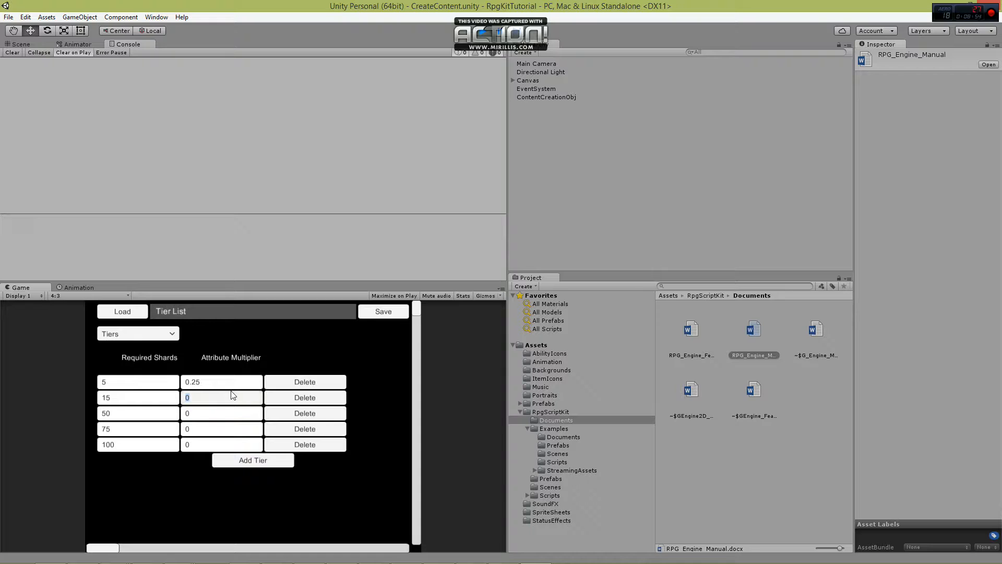
left_click(229, 394)
type(".5")
left_click(212, 416)
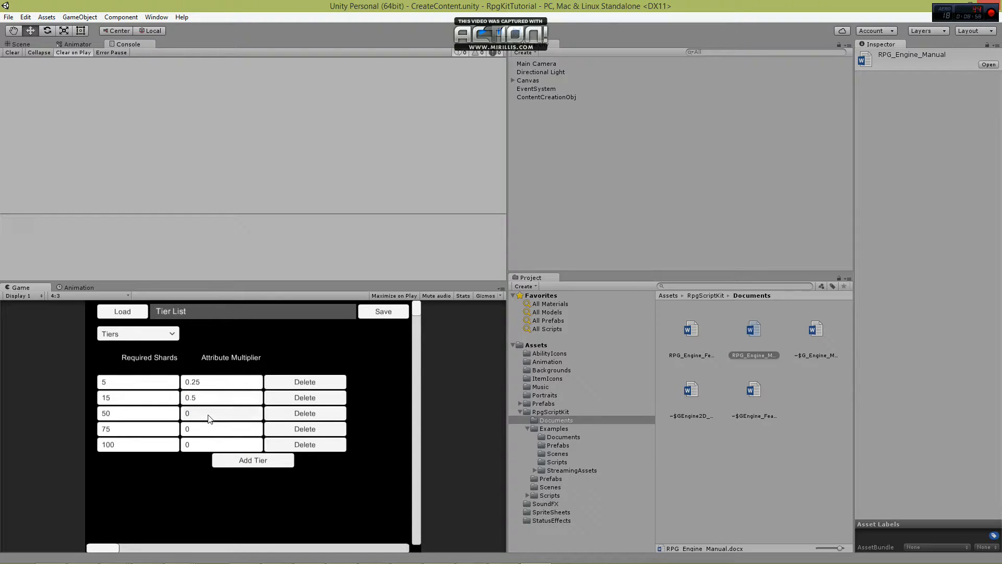
left_click(211, 417)
type(".75")
left_click(218, 431)
type(".9")
left_click(202, 448)
type("1")
Create a new entry in the Exp Lists category and name it PlayerExpList.
left_click(133, 333)
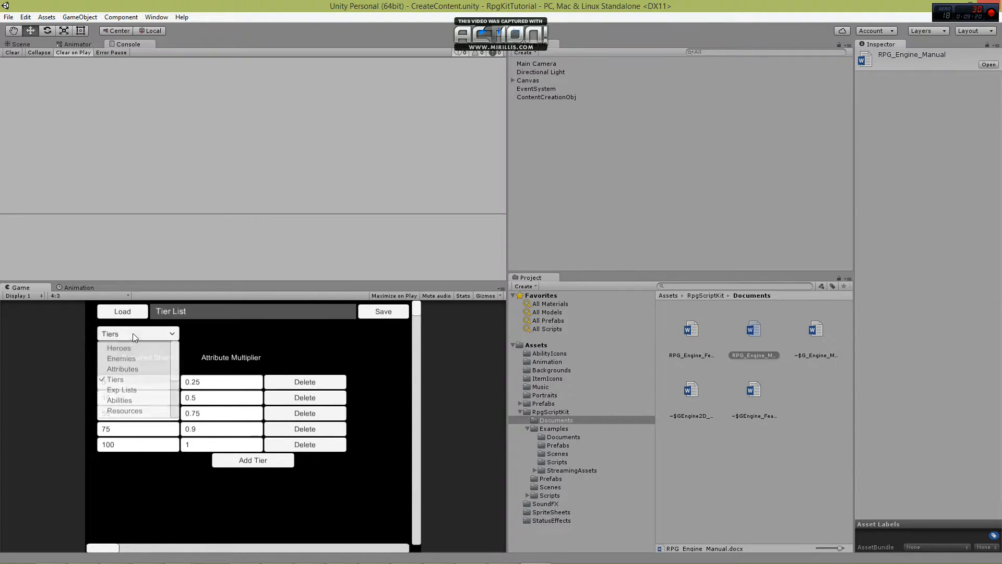
left_click(122, 390)
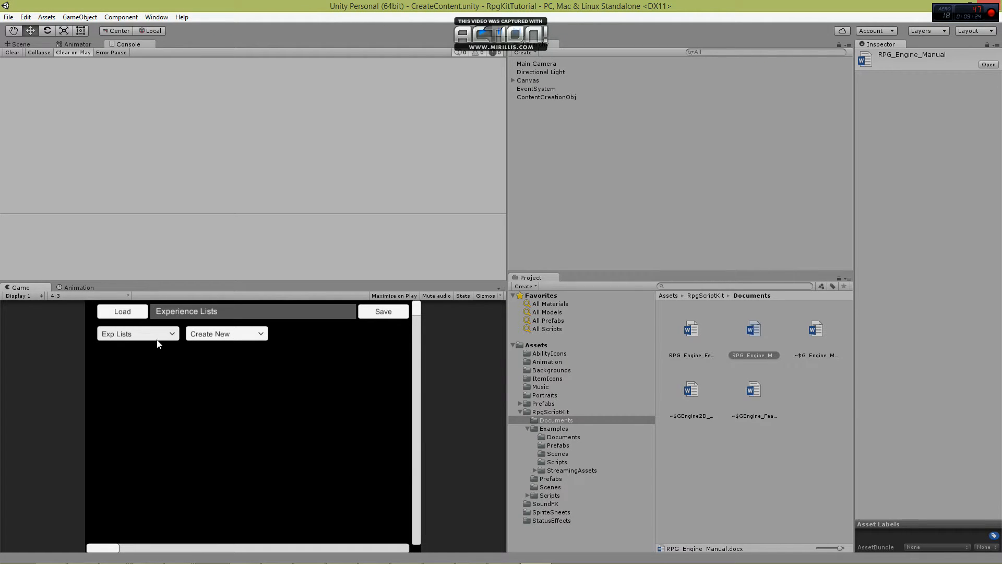
left_click(212, 336)
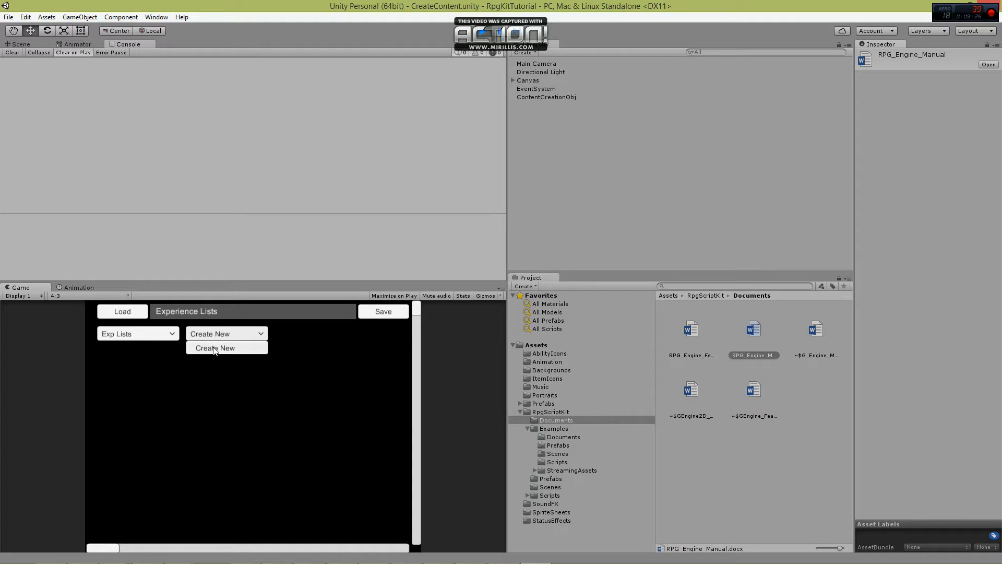
left_click(214, 349)
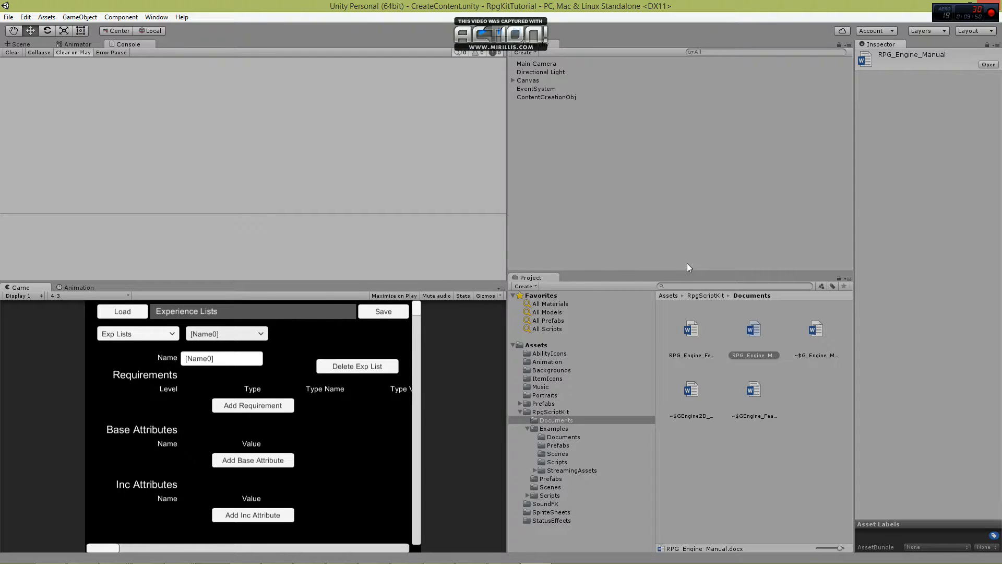
left_click(245, 360)
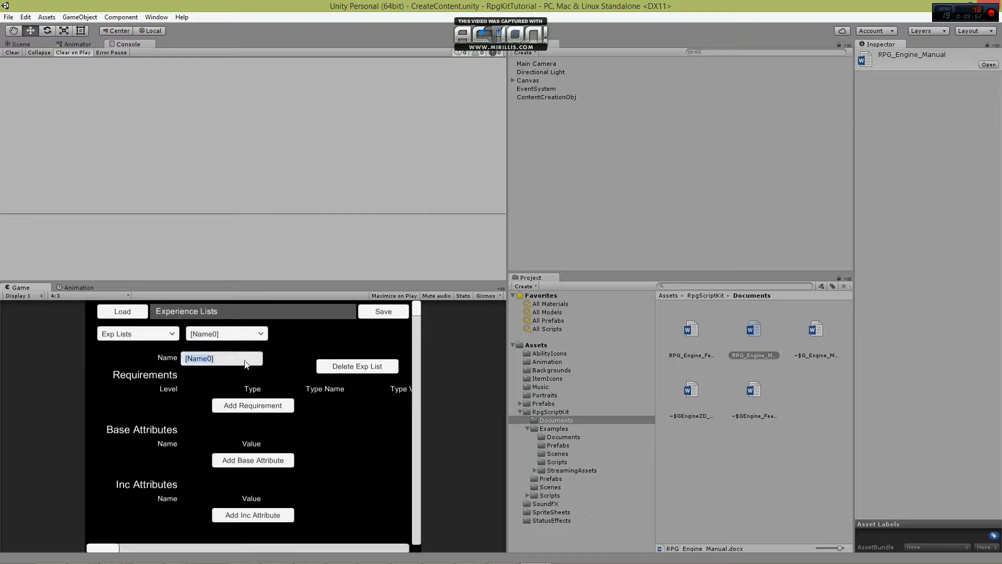
type("PlayerExpList")
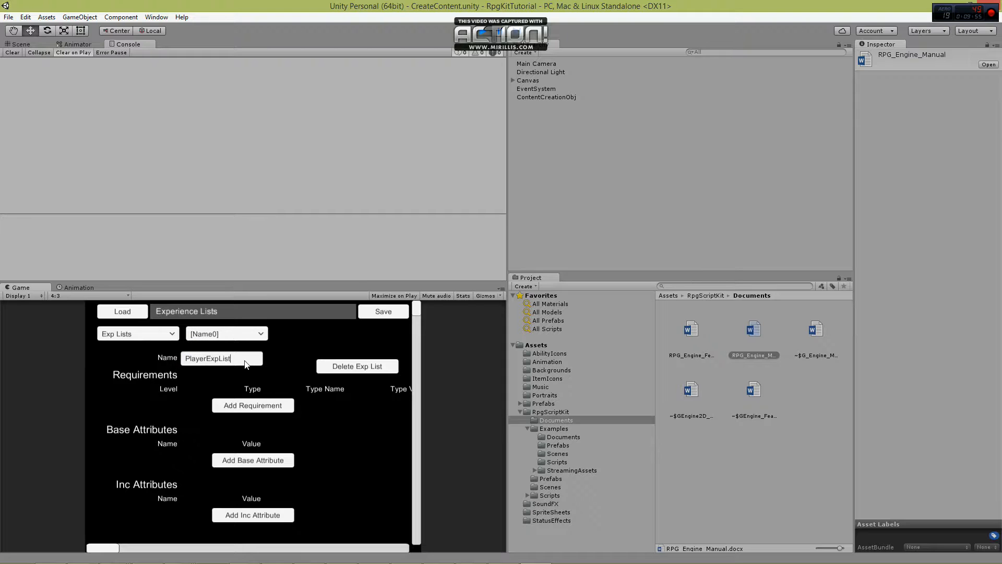
key("Return")
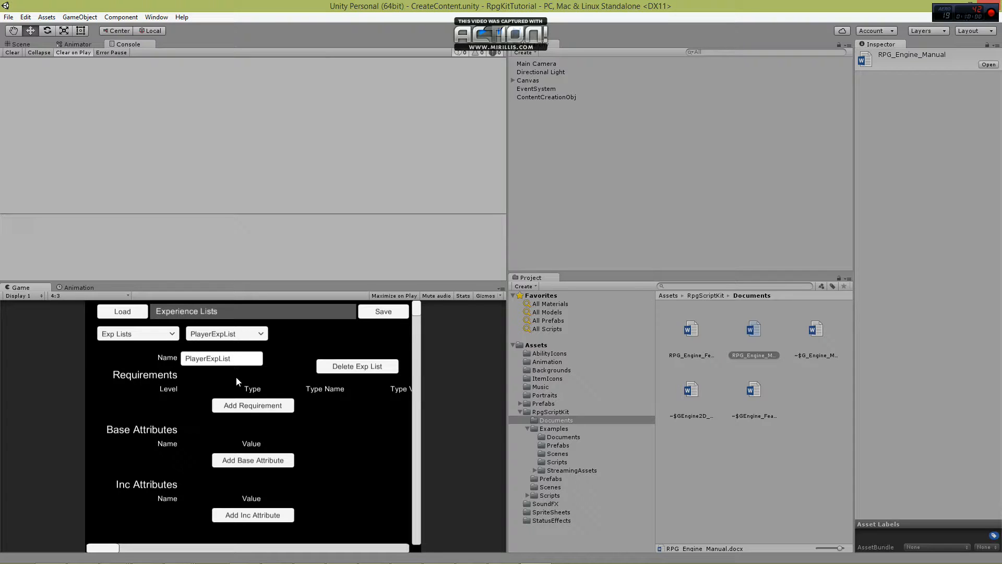
Add four requirements to the PlayerExpList experience list.
left_click(254, 406)
left_click(256, 422)
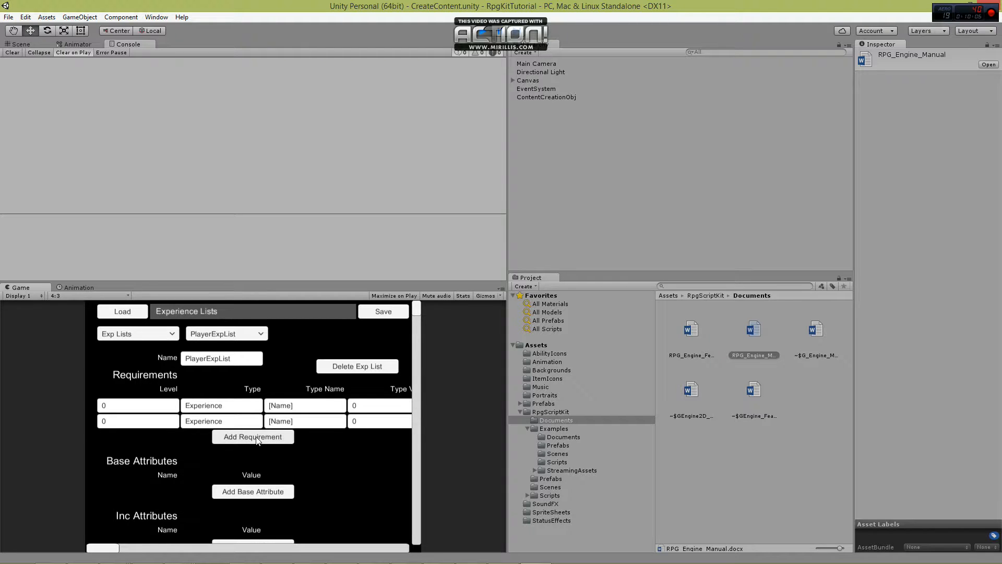
left_click(257, 438)
left_click(257, 453)
Set the levels of the four PlayerExpList requirements to 1, 2, 3 and 4, in order.
left_click(166, 408)
type("1")
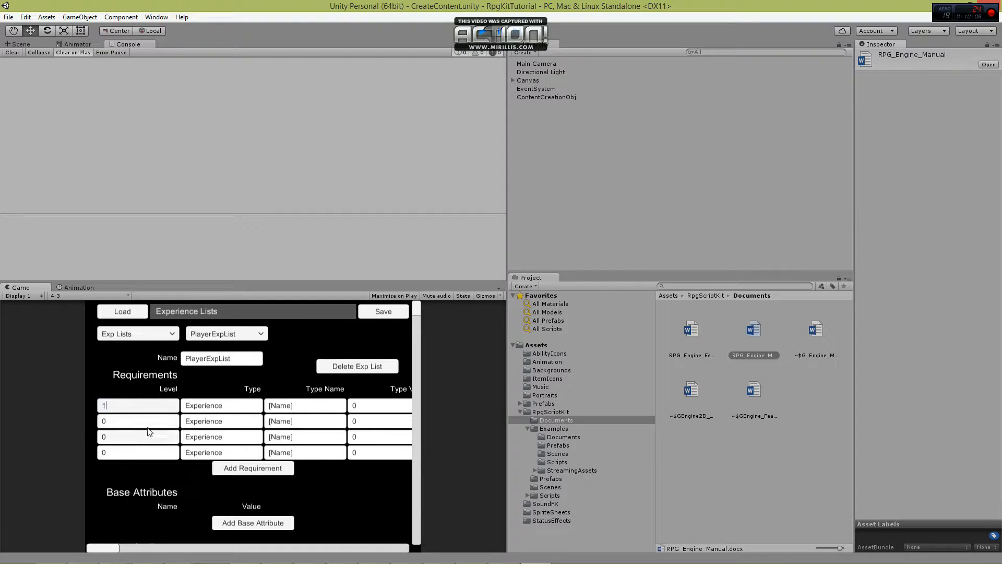
left_click(147, 425)
left_click(145, 439)
type("3")
left_click(143, 453)
type("4")
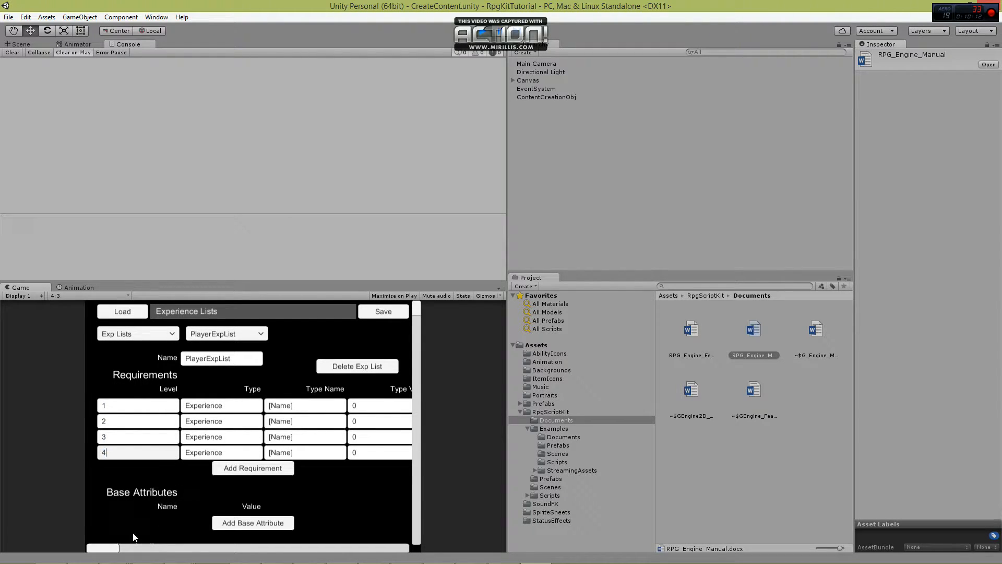
Set the type values of the four PlayerExpList requirements to 10, 50, 100 and 250, in order.
left_click_drag(115, 549, 129, 550)
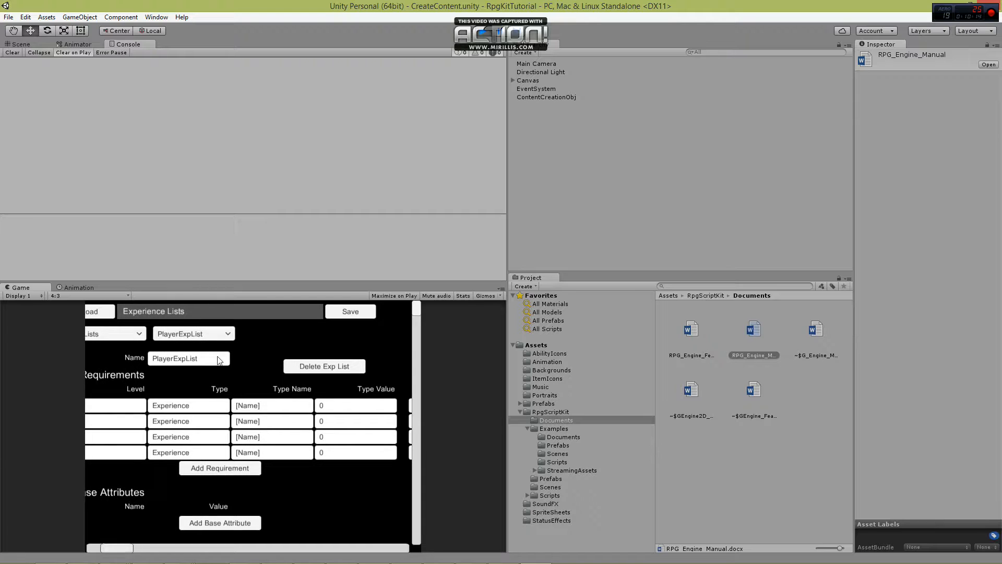
left_click_drag(114, 549, 137, 553)
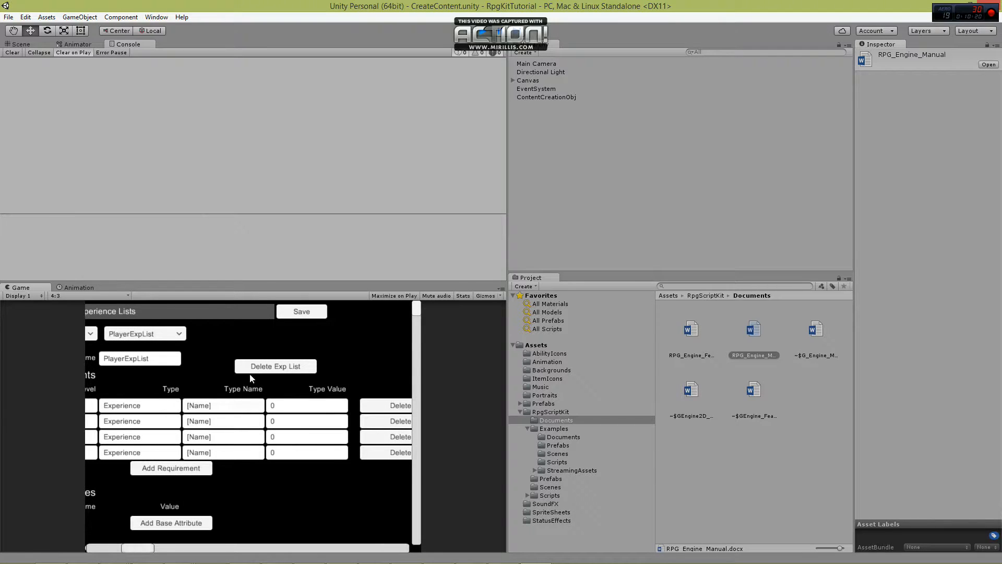
left_click(301, 411)
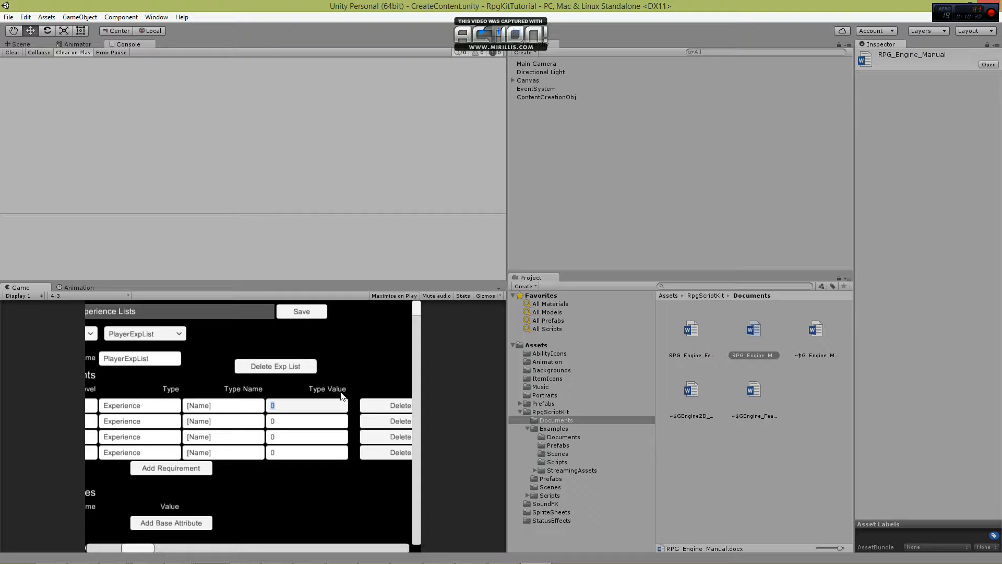
type("10")
key("Return")
left_click(302, 419)
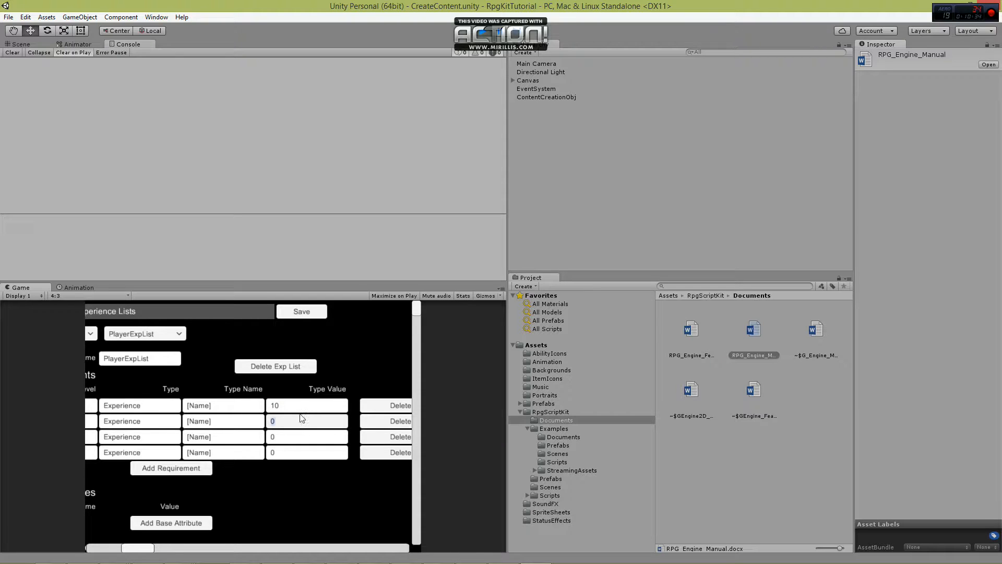
type("50")
left_click(277, 439)
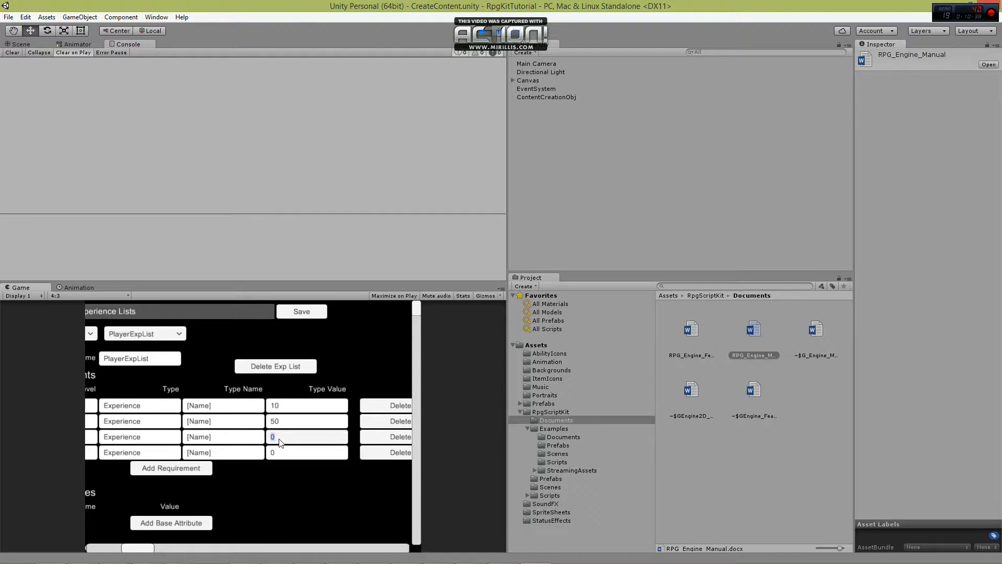
type("100")
left_click(277, 455)
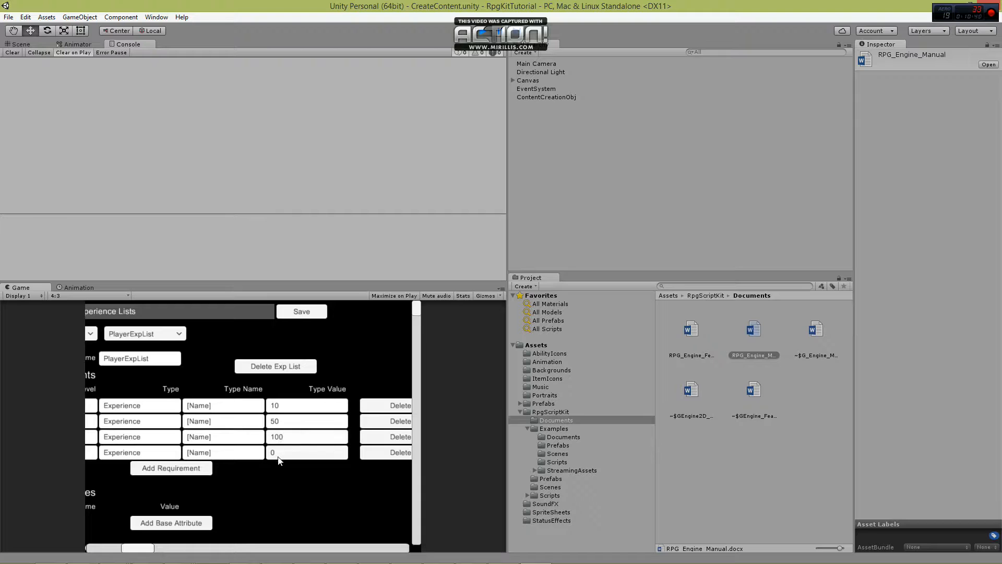
type("250")
Create a new experience list and name it ItemExpList.
left_click_drag(143, 548, 107, 548)
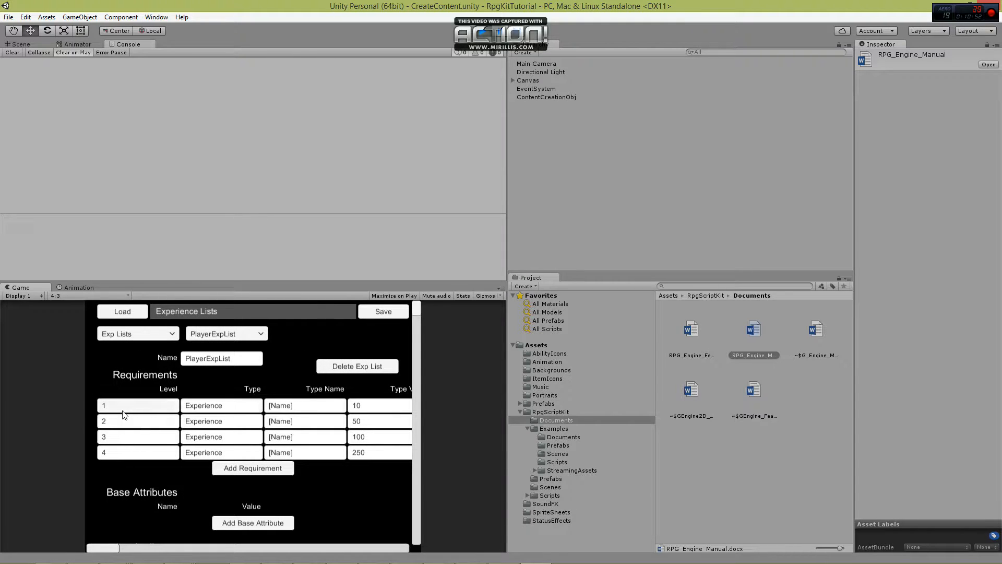
left_click(232, 335)
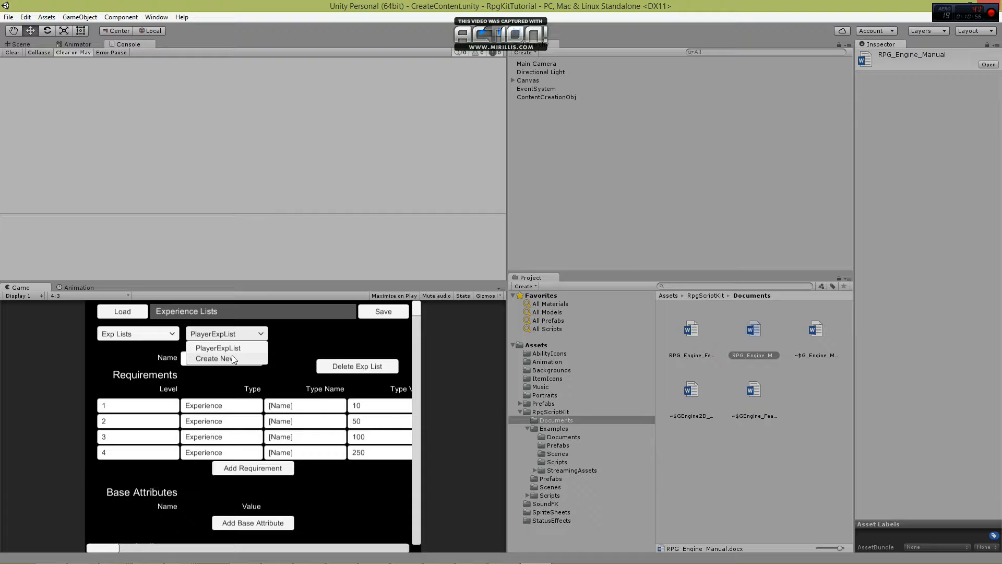
left_click(233, 359)
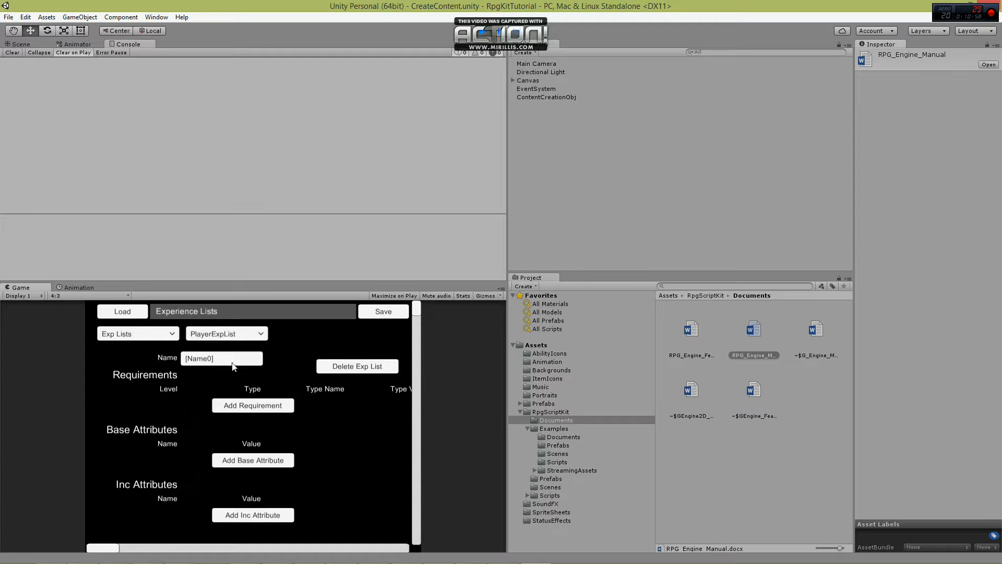
left_click(228, 362)
type("ItemExpList")
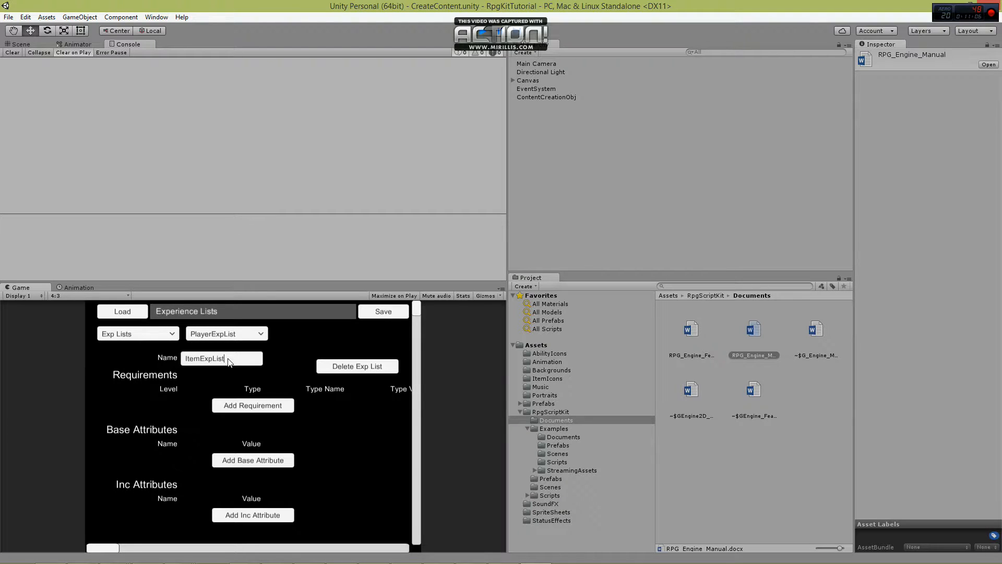
Add three requirements to ItemExpList and set their levels to 1, 2 and 3, in order.
left_click(253, 409)
left_click(253, 421)
left_click(252, 436)
left_click(154, 409)
type("1")
left_click(148, 422)
type("2")
left_click(135, 437)
type("3")
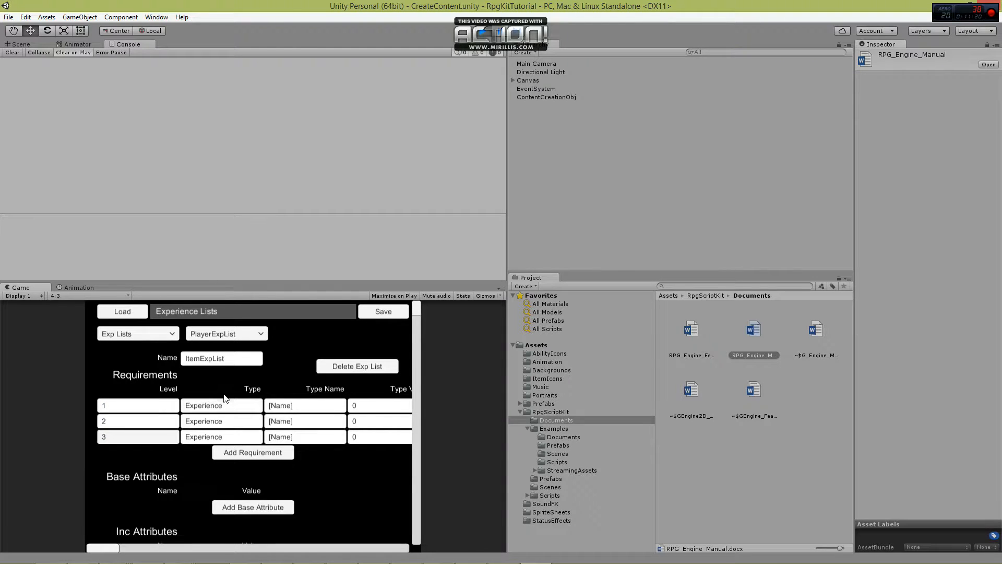
Set the type of all three ItemExpList requirements to Resource.
left_click(224, 406)
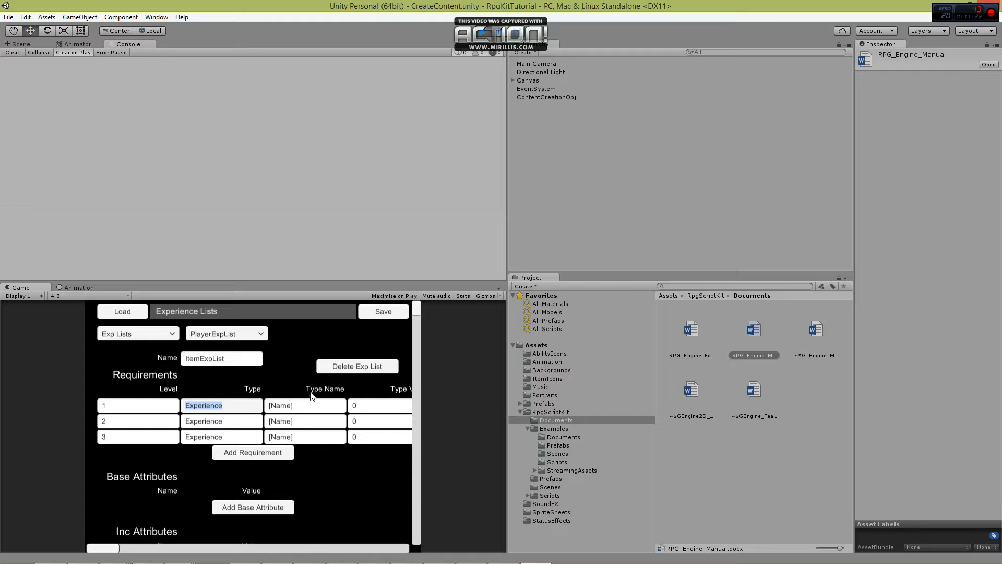
type("Resource")
key("ctrl+a")
key("ctrl+c")
left_click(232, 421)
key("ctrl+a")
key("ctrl+v")
left_click(230, 437)
key("ctrl+a")
key("ctrl+v")
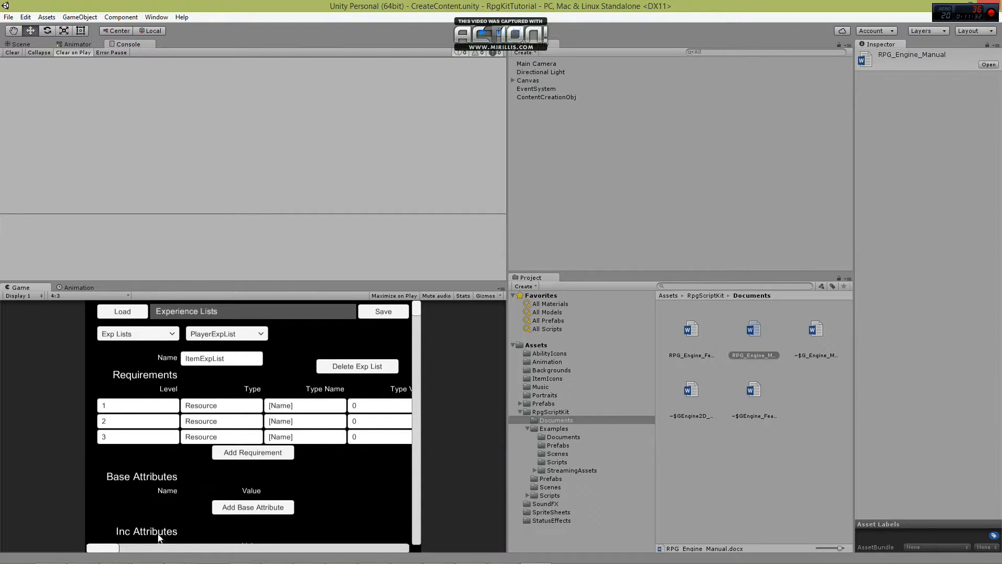
Set the type name of all three ItemExpList requirements to SP.
left_click(119, 546)
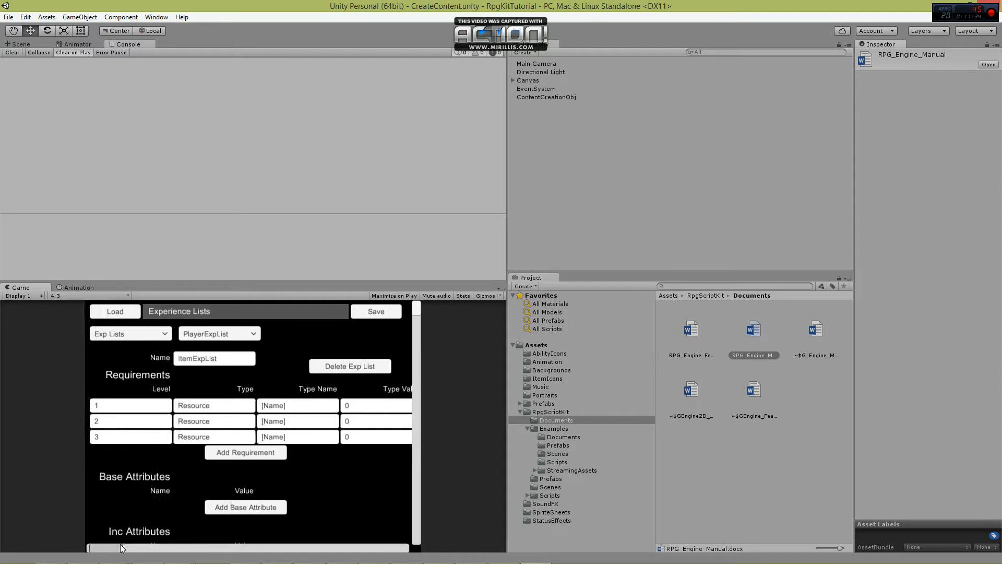
left_click(280, 402)
type("SP")
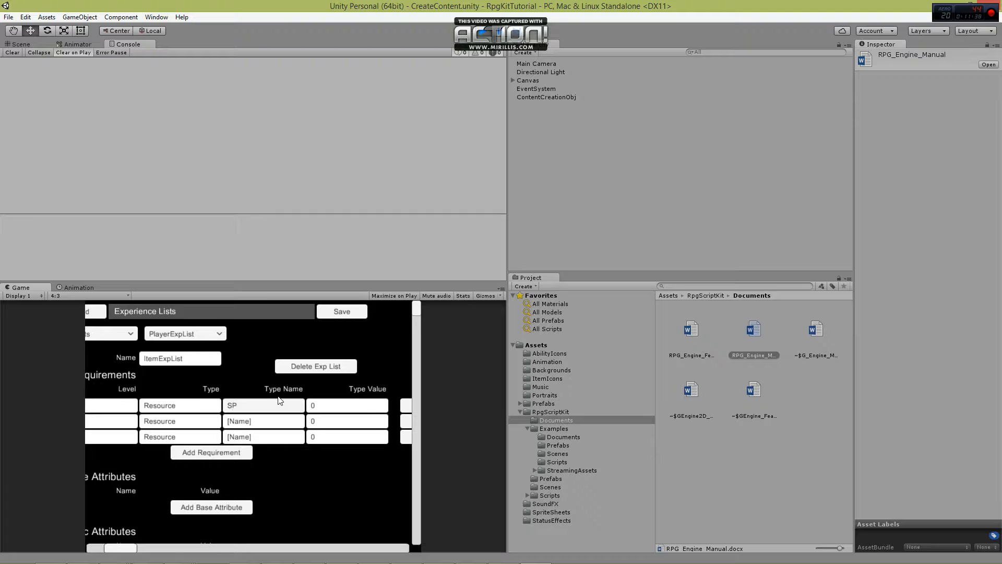
left_click(264, 424)
type("SP")
left_click(258, 433)
type("SP")
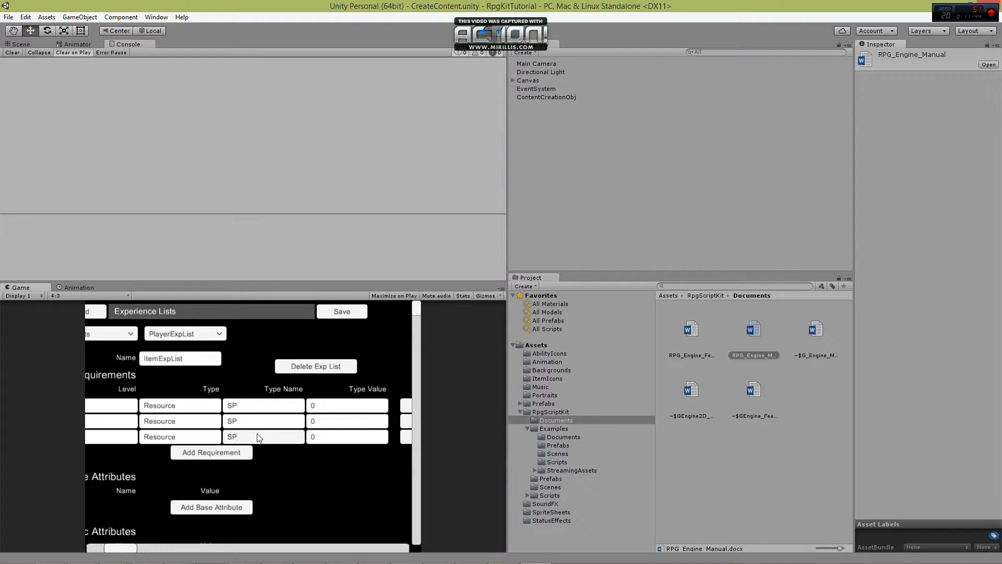
Set the type values of the three ItemExpList requirements to 20, 50 and 75, in order.
left_click(337, 406)
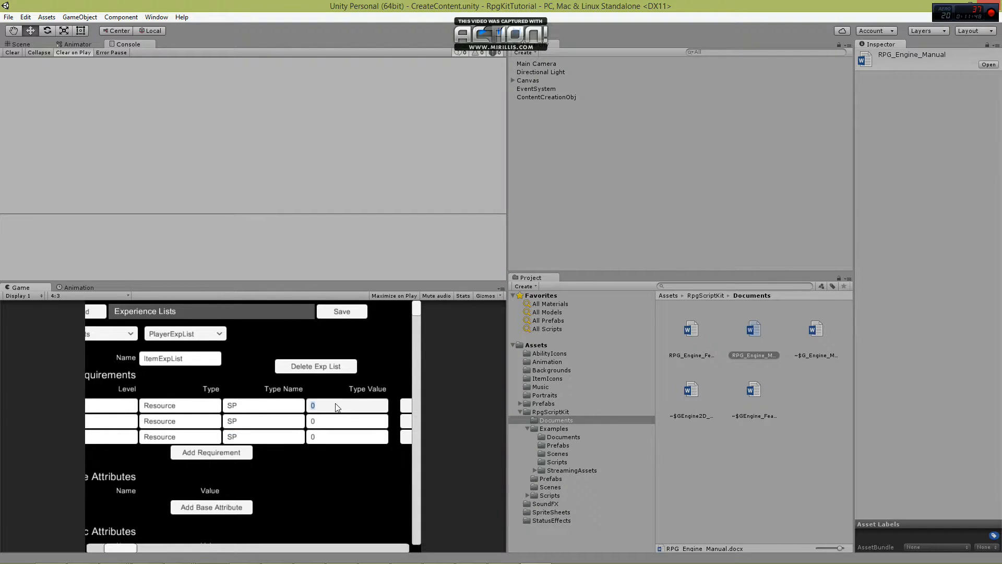
type("20")
left_click(327, 422)
type("50")
left_click(325, 436)
type("75")
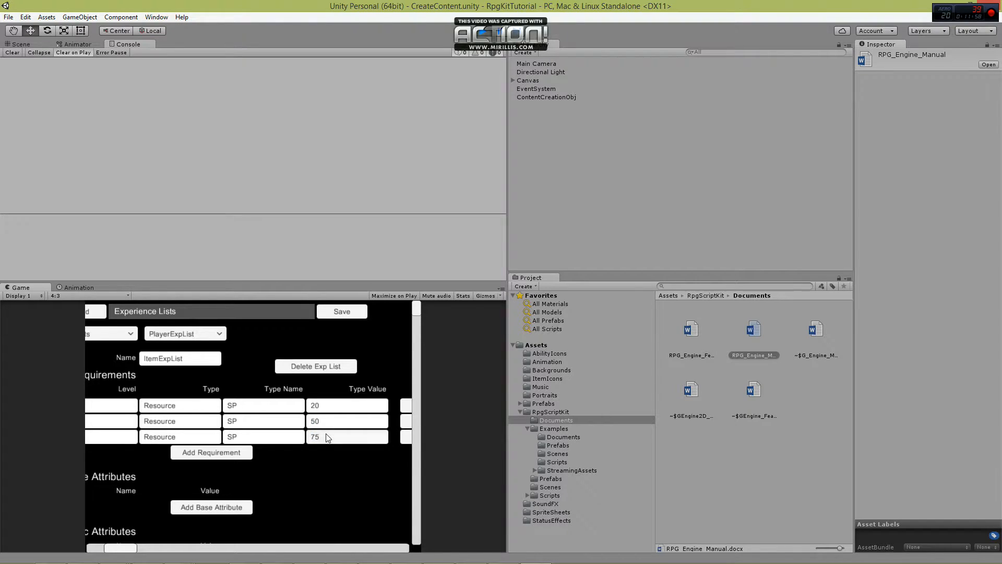
Create a new experience list and name it AbilityExpList.
left_click_drag(115, 548, 63, 546)
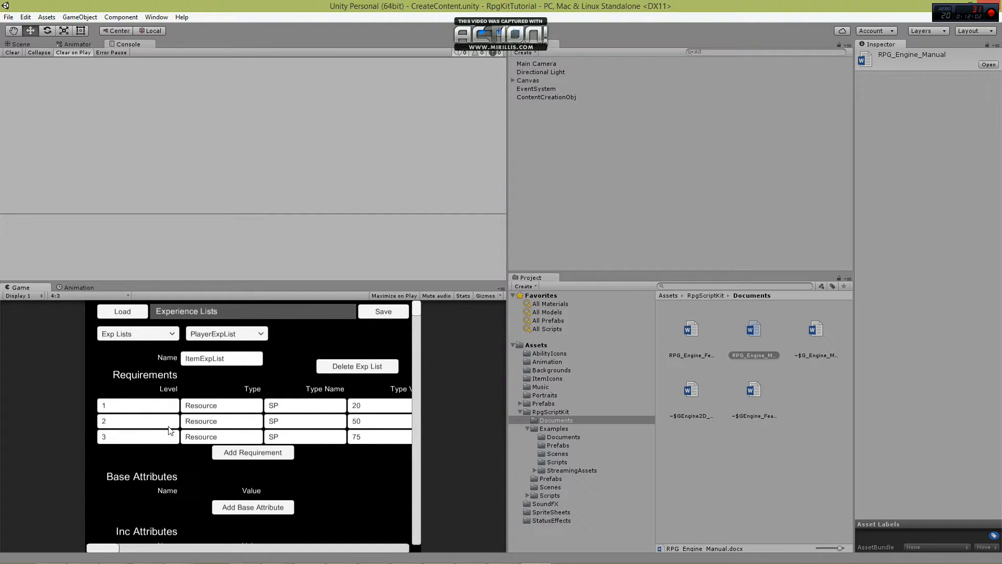
left_click(228, 334)
left_click(214, 369)
left_click(221, 360)
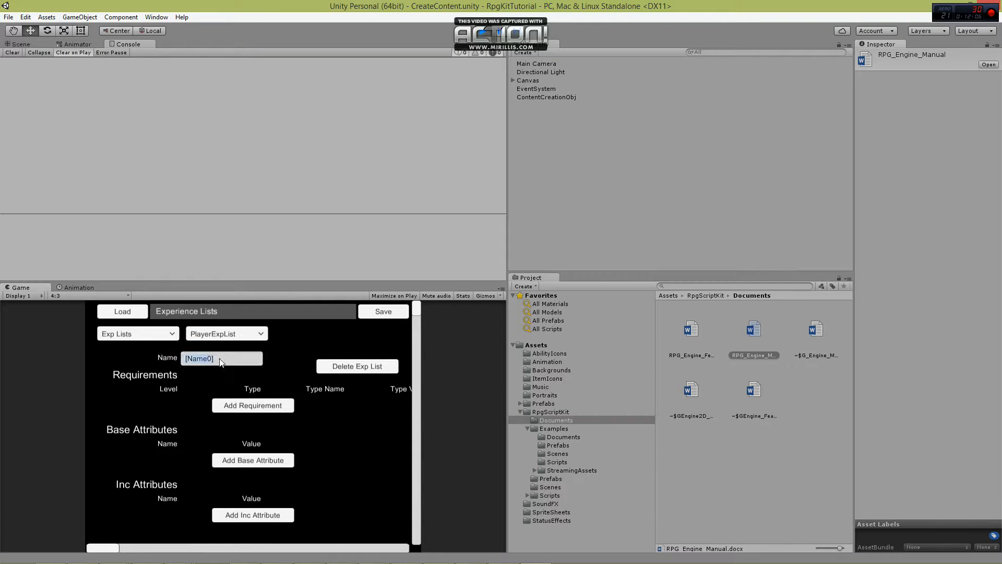
type("A")
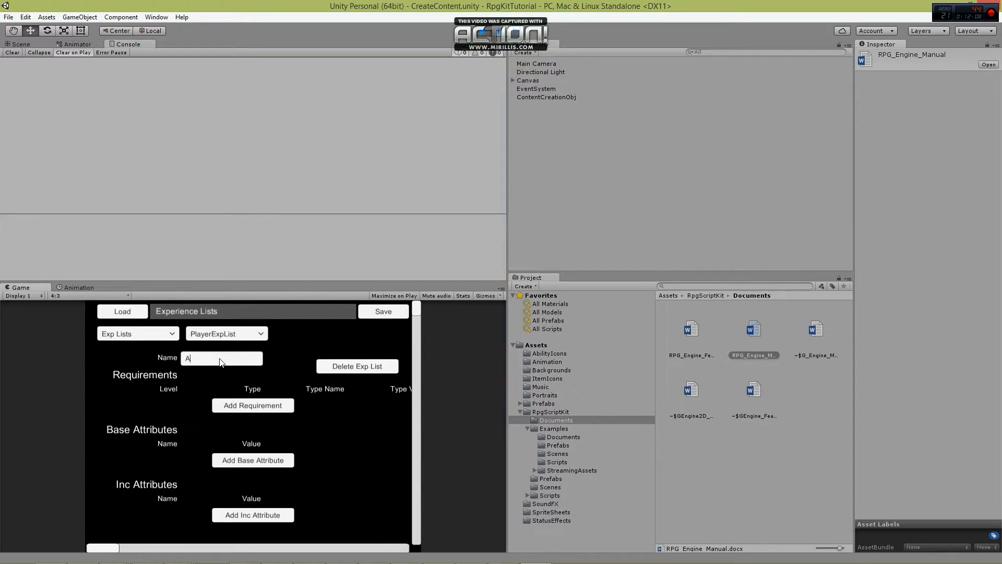
type("bilityExpList")
Add four requirements to the AbilityExpList experience list.
left_click(241, 405)
left_click(244, 419)
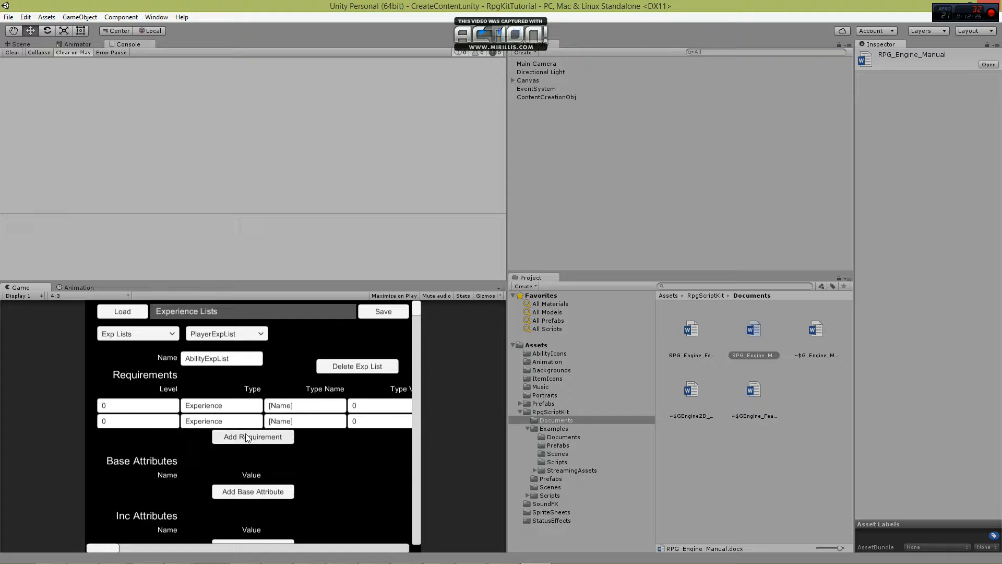
left_click(247, 438)
left_click(248, 453)
Set the levels of the four AbilityExpList requirements to 1, 1, 2 and 2, in order.
left_click(125, 407)
type("1")
left_click(120, 421)
type("1")
left_click(117, 438)
type("2")
left_click(116, 453)
type("2")
Set the types of the four AbilityExpList requirements to Resource, Item, Resource and Item, in order.
left_click(220, 406)
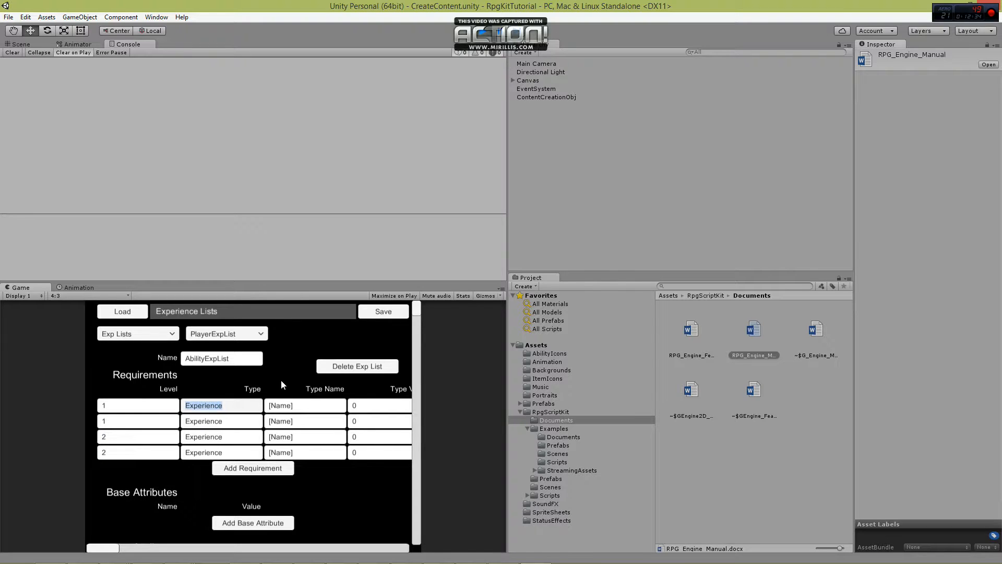
type("Resource")
key("Return")
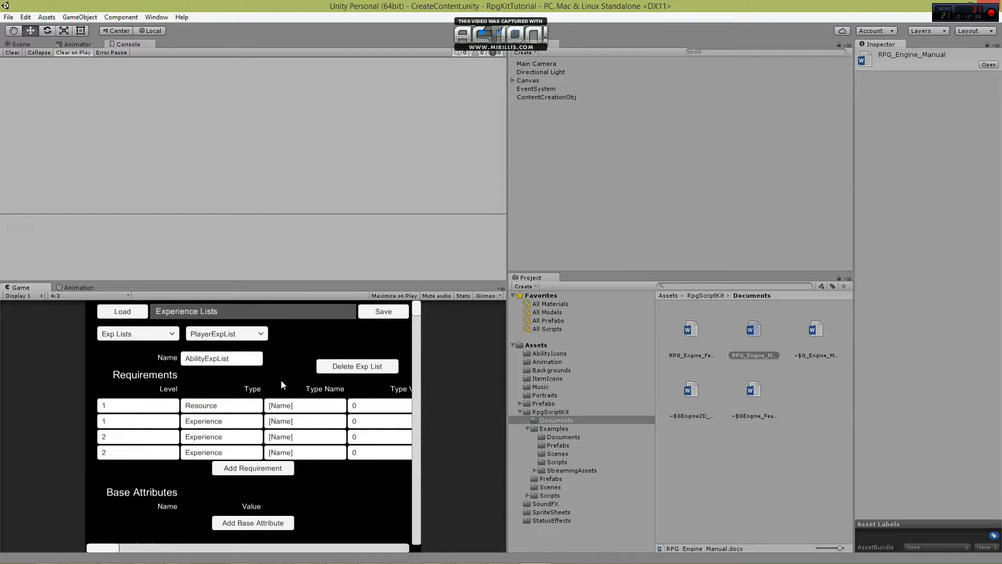
left_click(248, 421)
type("Item")
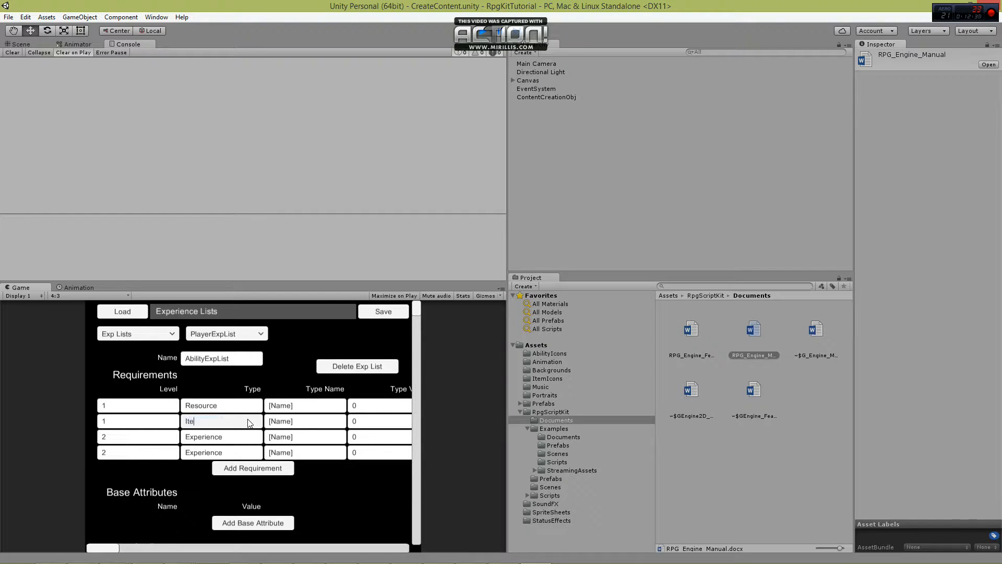
left_click(242, 437)
type("reso")
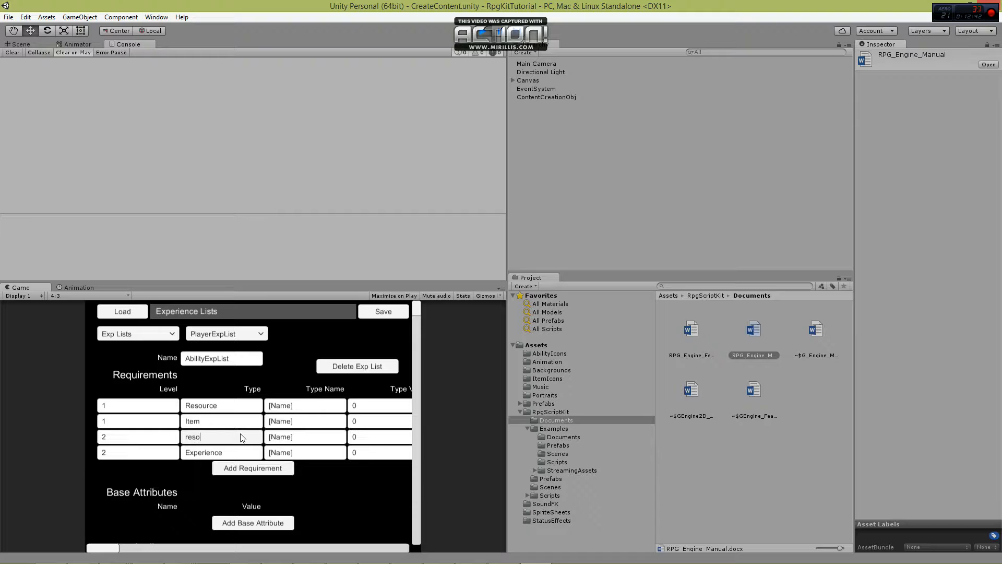
type("urce")
left_click(235, 450)
type("Item")
Set the type names of the AbilityExpList requirements to SP for the Resource rows and Spirit Shard for the Item rows.
left_click(297, 406)
type("SP")
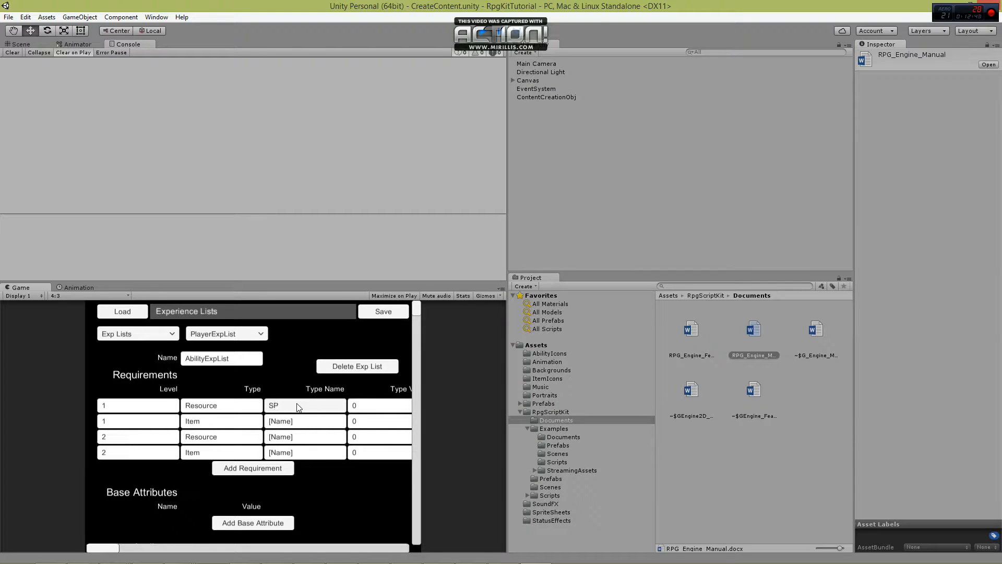
left_click(304, 423)
type("S")
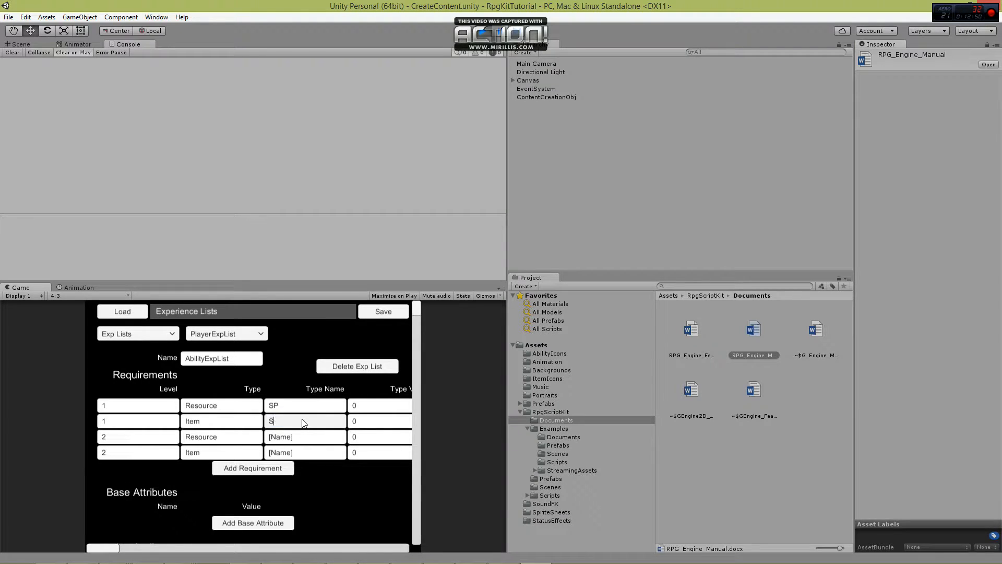
type("pirit Shard")
left_click(305, 438)
type("SP")
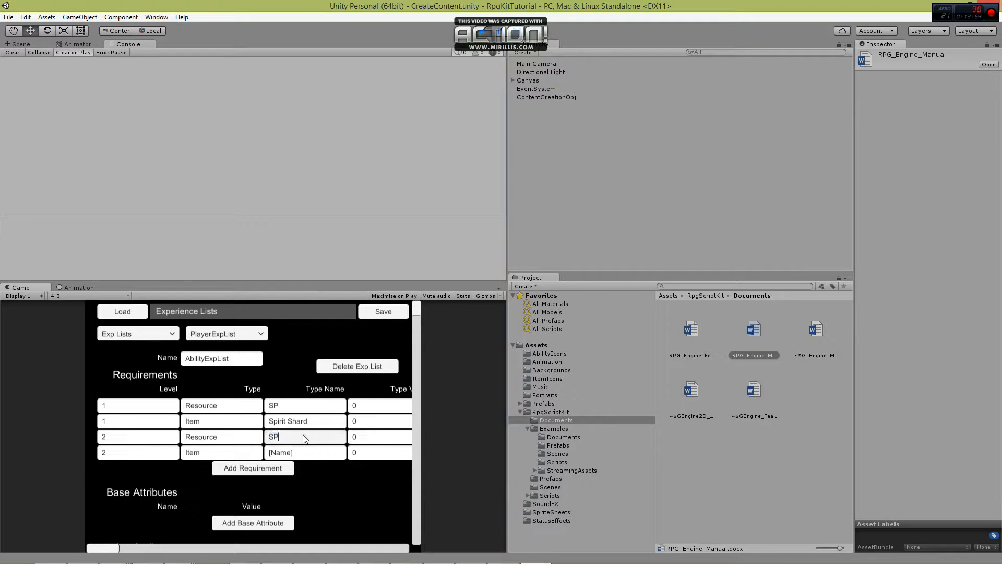
left_click(307, 452)
type("Spirit Shard")
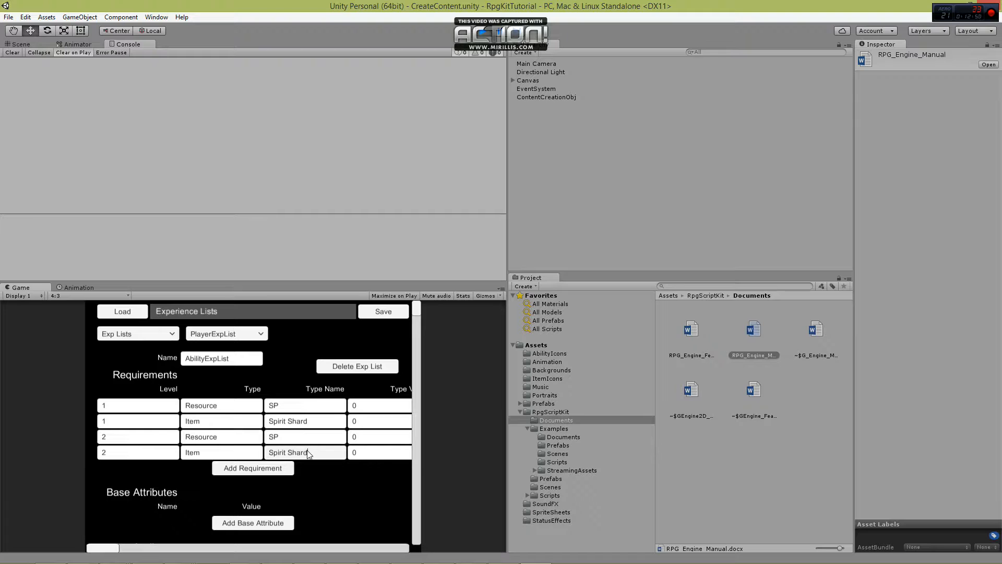
Set the type values of the four AbilityExpList requirements to 10, 5, 25 and 20, in order.
left_click(368, 408)
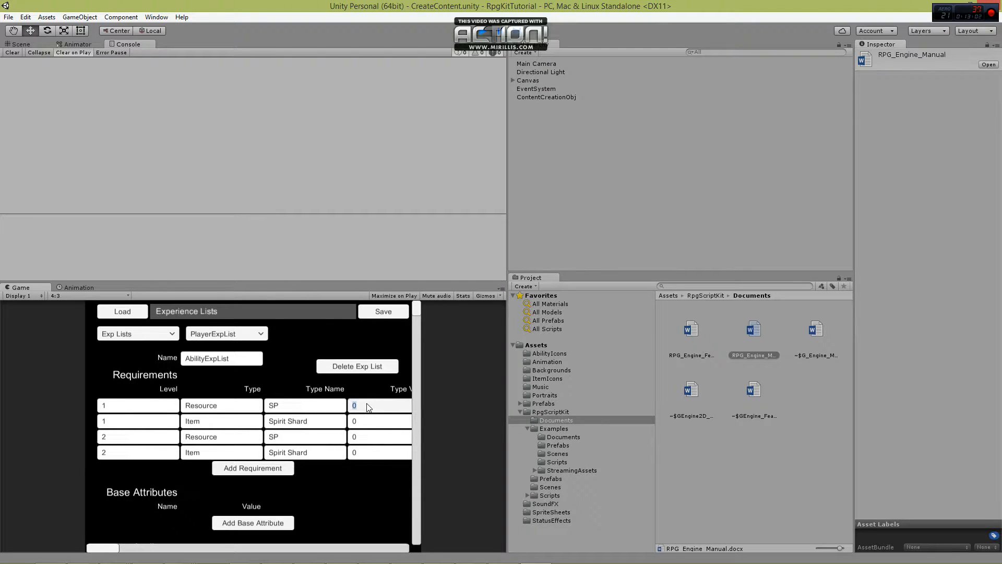
type("10")
left_click(368, 422)
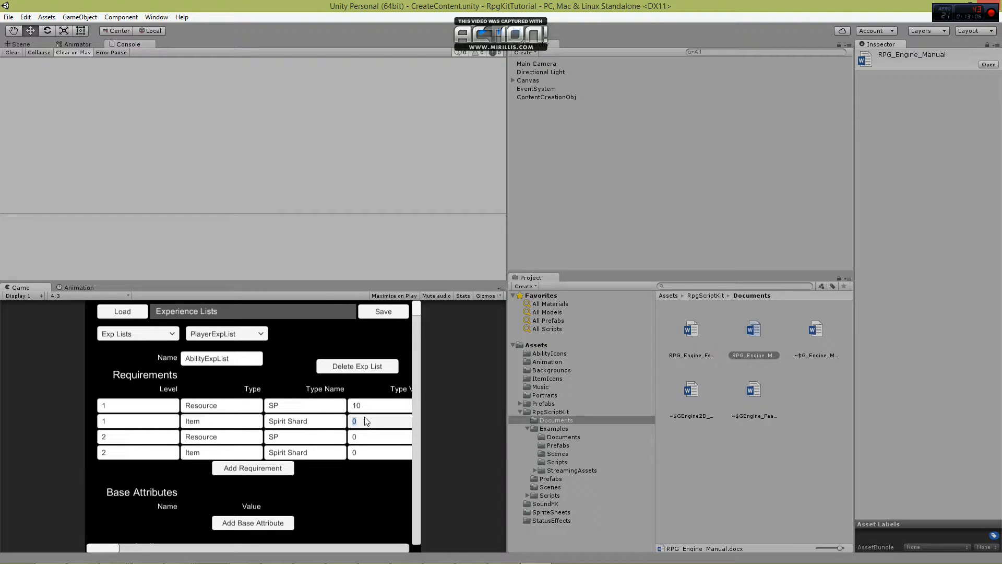
type("5")
left_click(380, 436)
type("25")
left_click(374, 451)
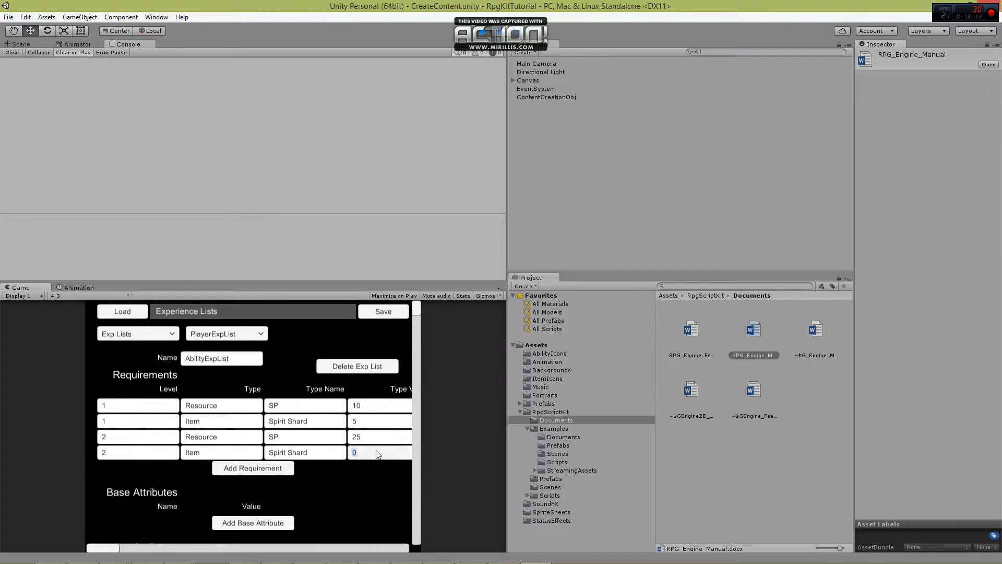
type("20")
Create a new experience list and name it DpsExpList.
left_click_drag(112, 548, 89, 544)
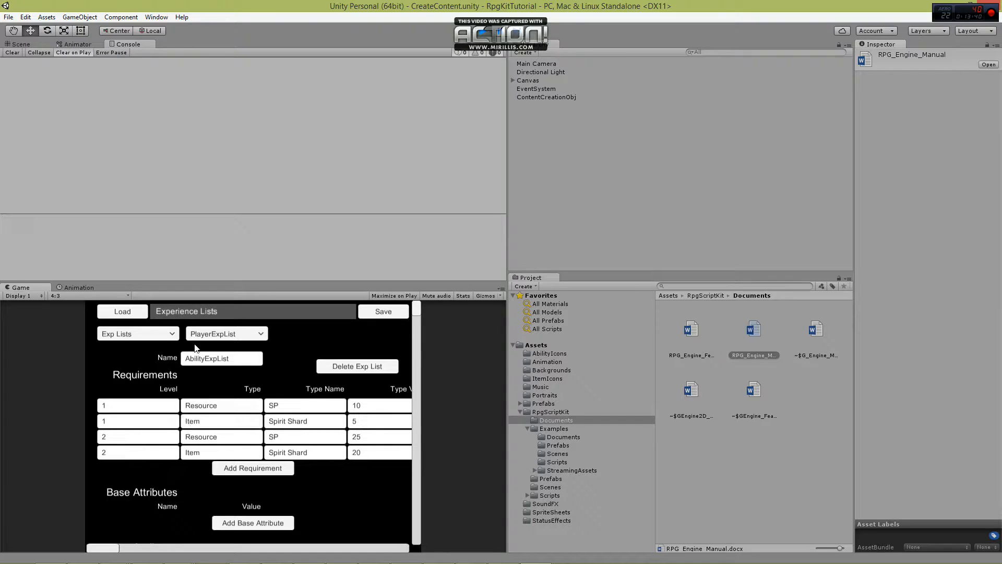
left_click(250, 334)
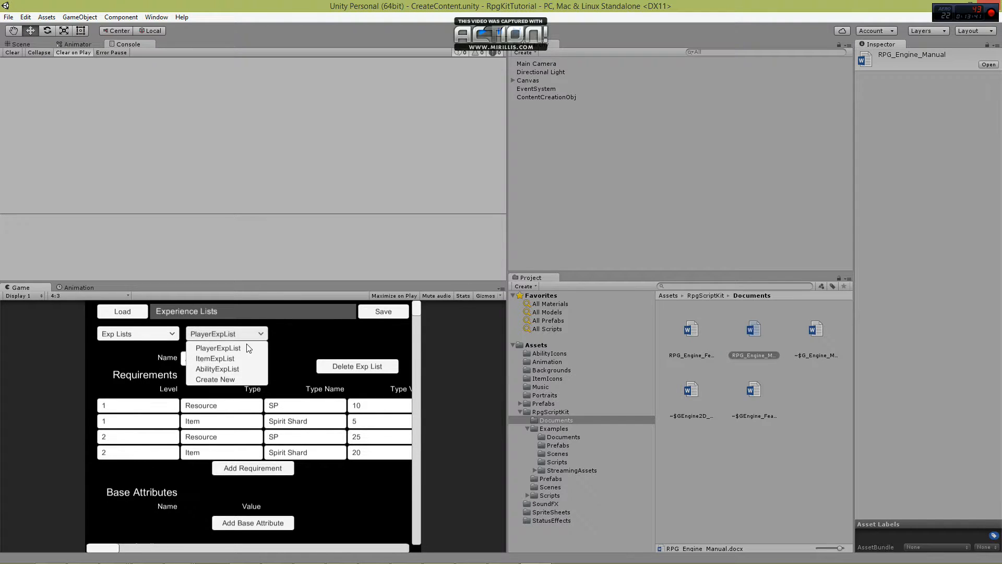
left_click(235, 378)
left_click(227, 362)
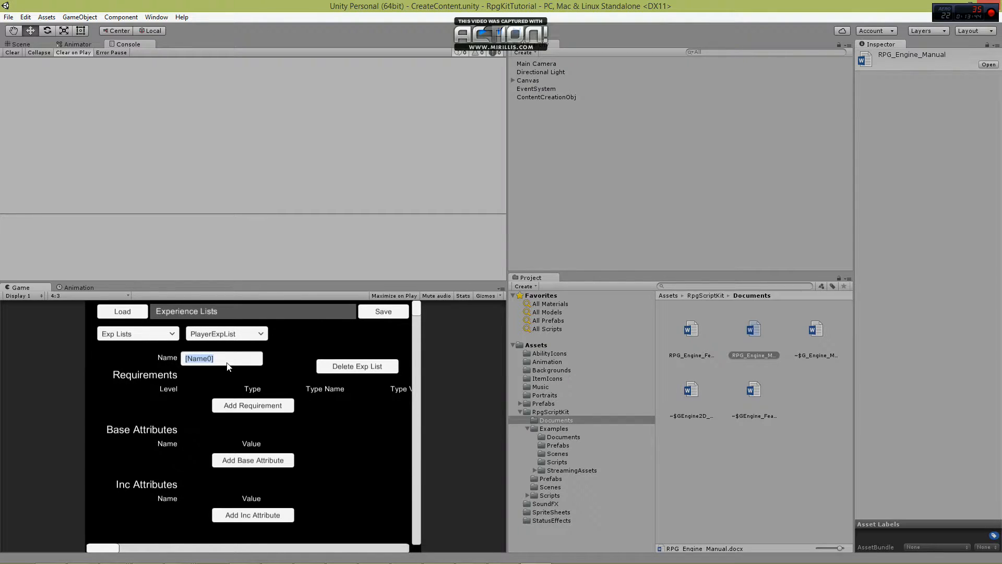
type("DpsExpList")
Add ten requirement rows to DpsExpList.
left_click(259, 410)
left_click(260, 423)
left_click(261, 438)
left_click(264, 454)
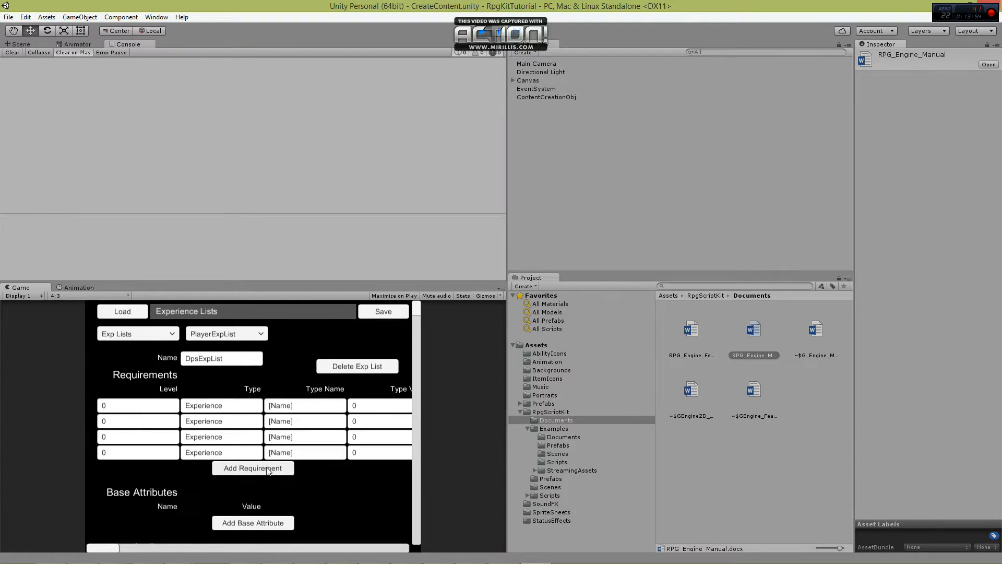
left_click(267, 470)
left_click(268, 484)
left_click(269, 500)
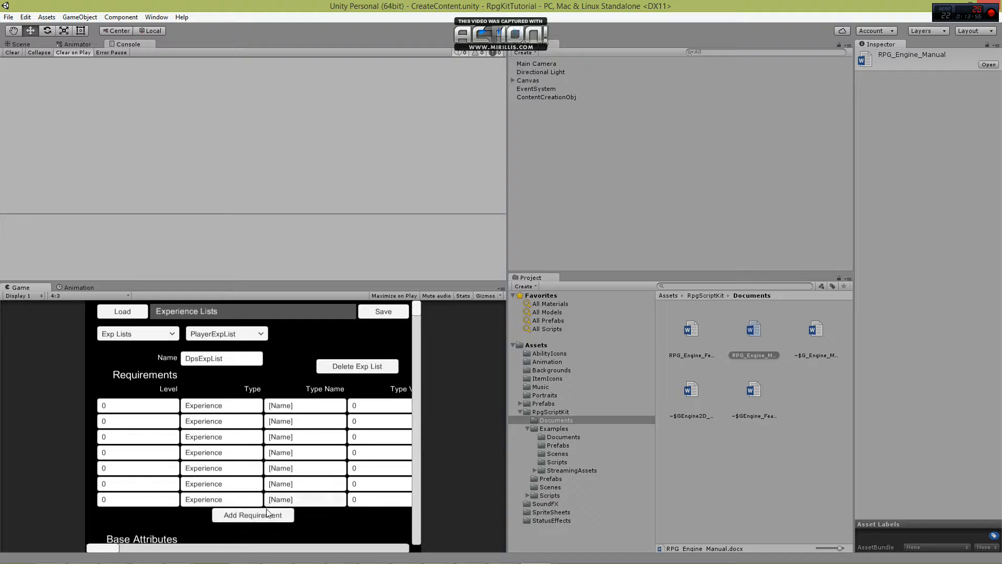
left_click(270, 515)
left_click(270, 530)
left_click(268, 541)
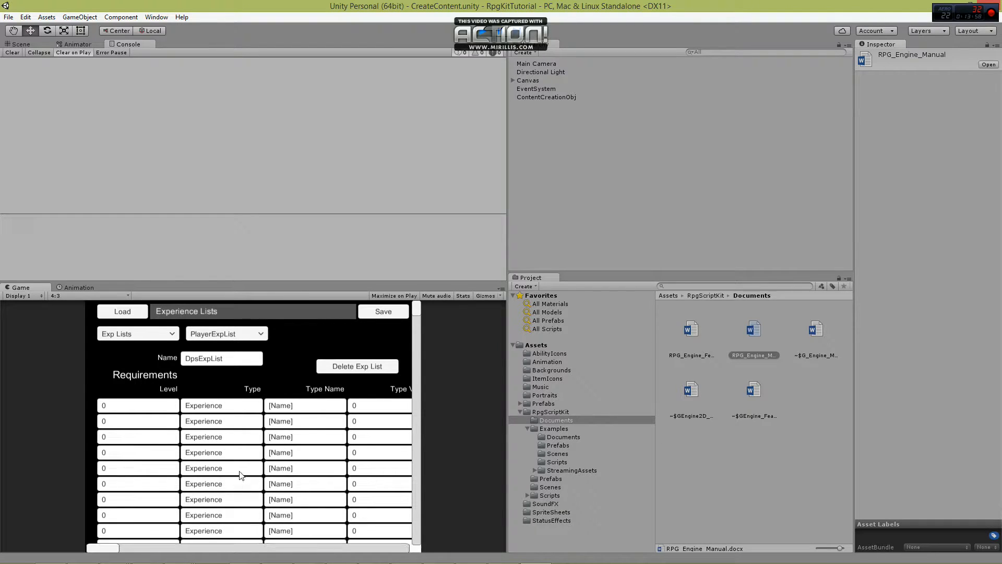
Set the levels of the first five DpsExpList requirements to 1, 2, 3, 4 and 5, in order.
scroll(238, 470, "down", 1)
left_click(132, 386)
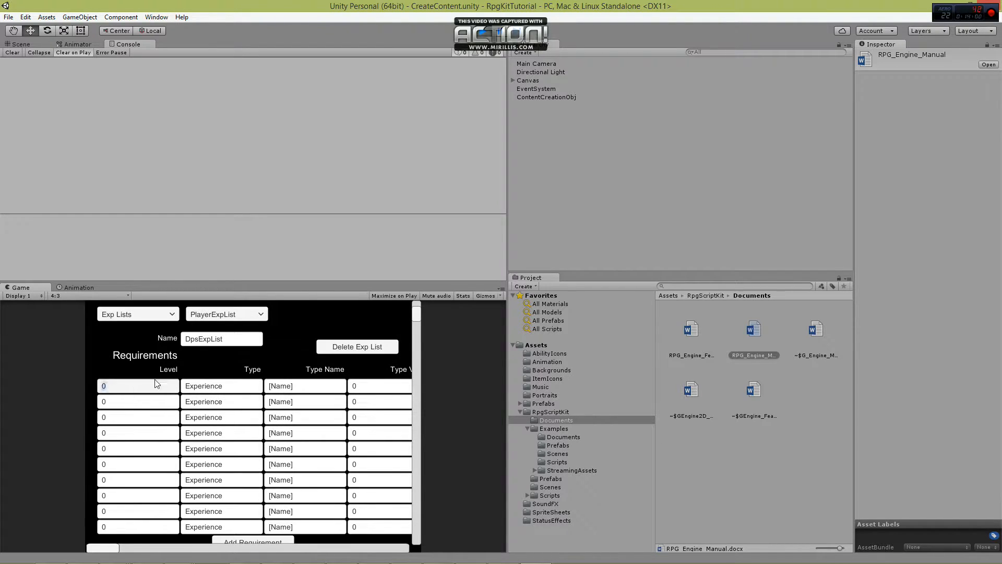
type("1")
left_click(137, 402)
type("2")
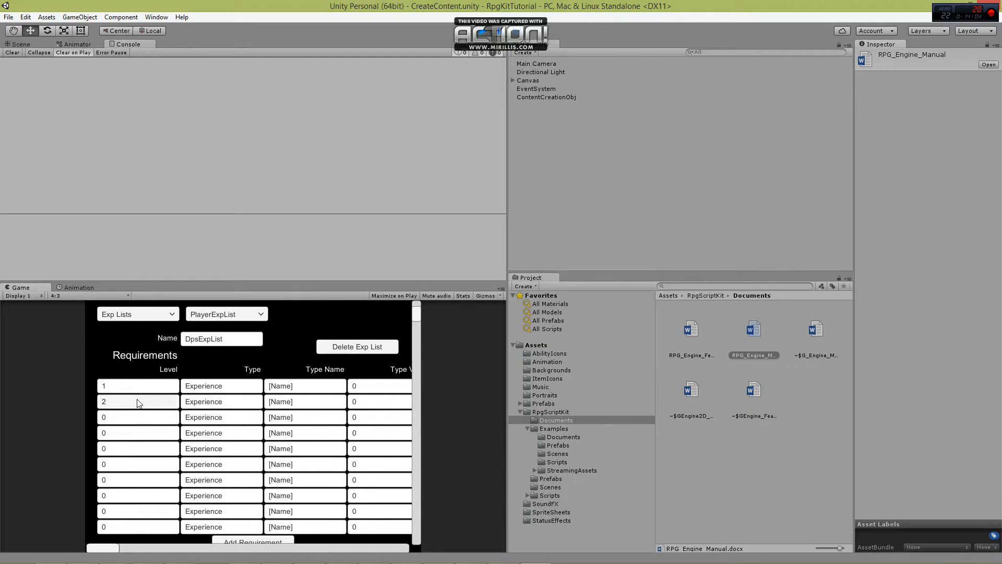
left_click(129, 416)
type("3")
left_click(124, 434)
type("4")
left_click(118, 446)
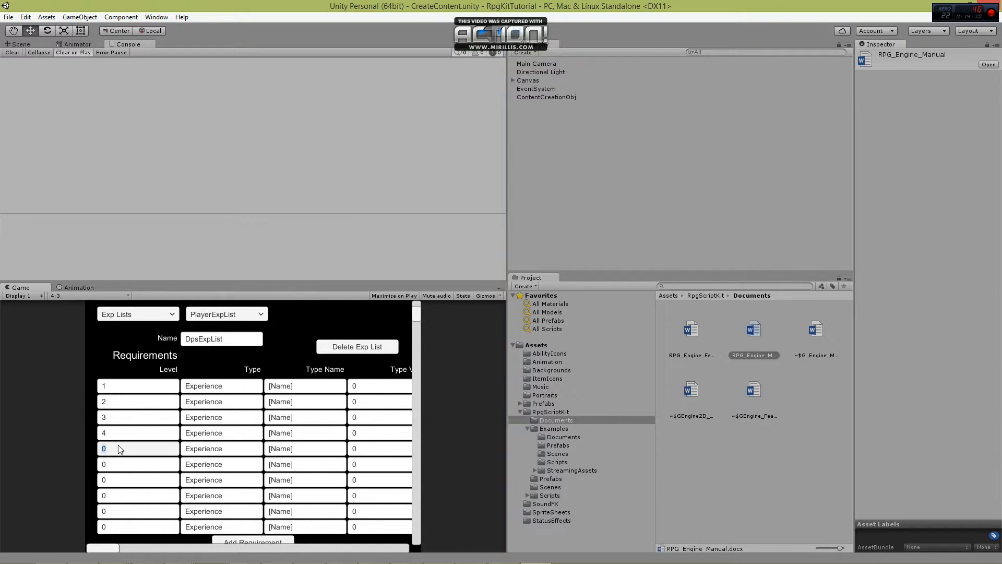
type("5")
Set the levels of the sixth to ninth DpsExpList requirements to 6, 7, 8 and 9, in order.
left_click(118, 464)
type("6")
left_click(114, 481)
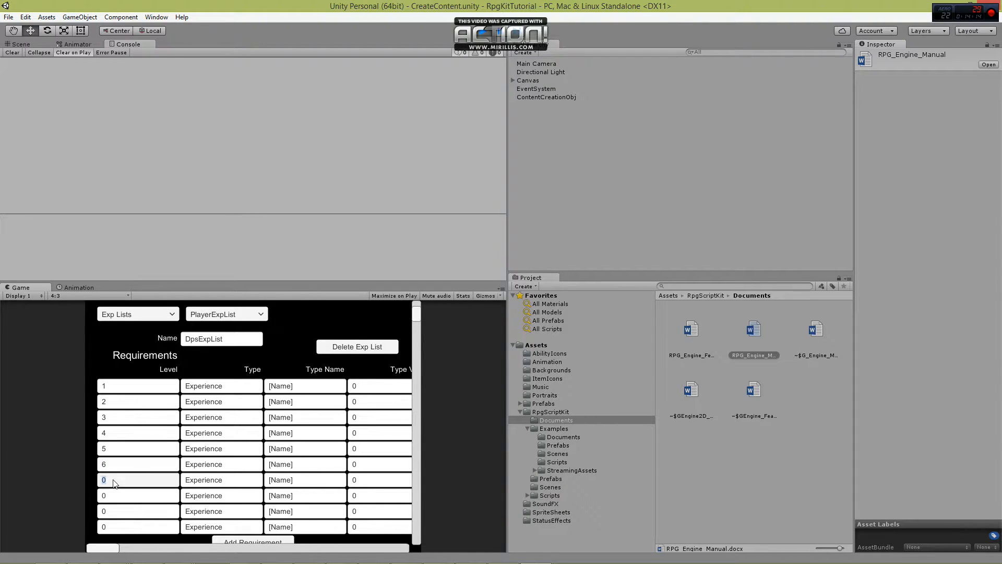
type("7")
left_click(115, 495)
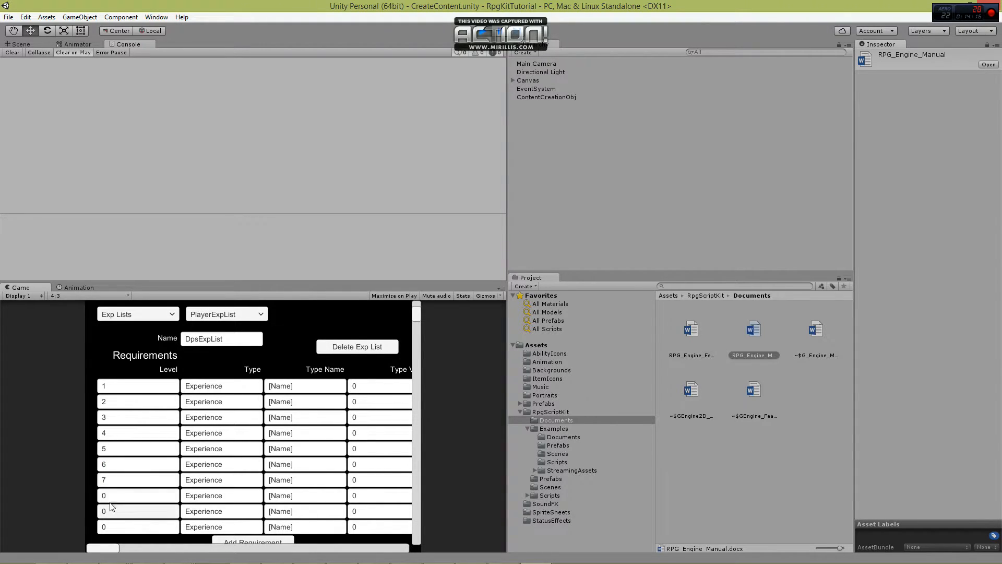
type("8")
left_click(116, 510)
type("9")
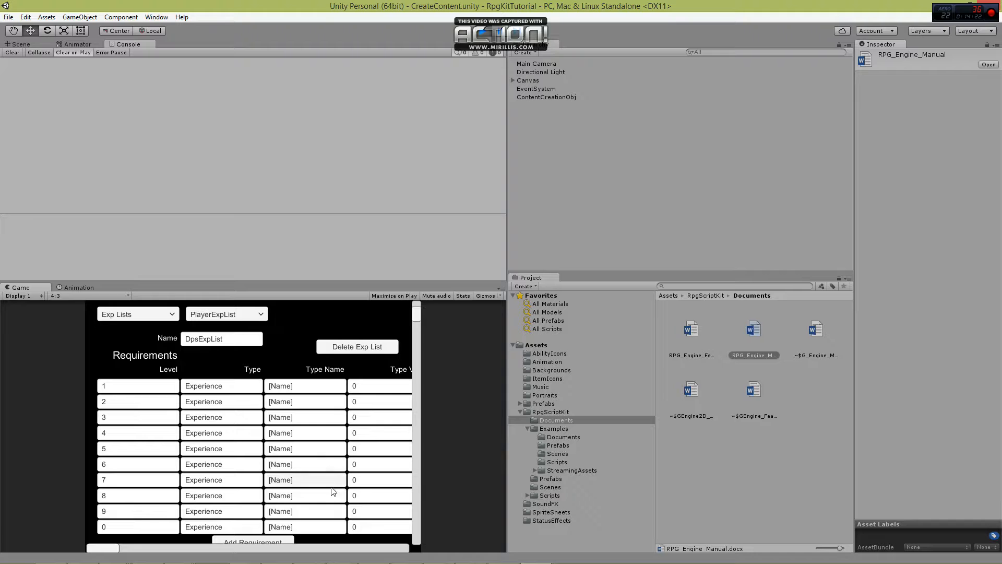
Remove the first DpsExpList requirement row and set the level of the last requirement to 1.
scroll(310, 489, "down", 2)
mouse_move(104, 548)
left_mouse_down()
mouse_move(206, 528)
mouse_move(153, 558)
mouse_move(95, 554)
left_mouse_up()
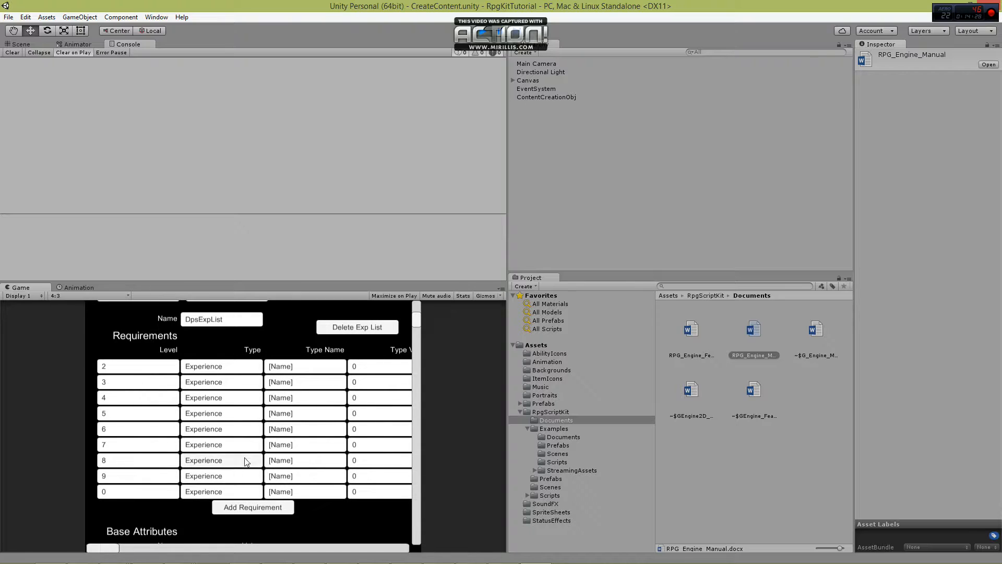
left_click(128, 492)
type("1")
left_click(120, 493)
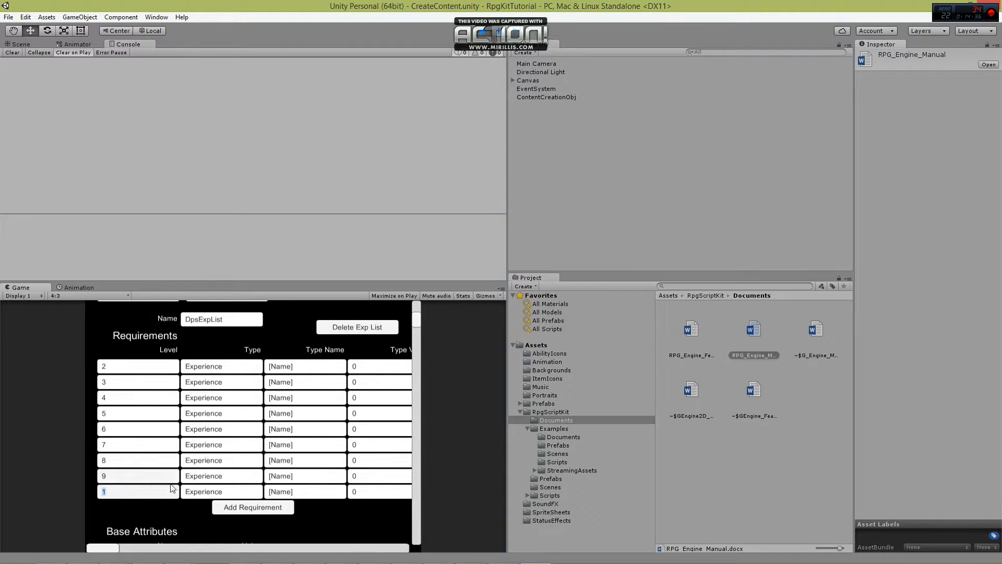
left_click(168, 526)
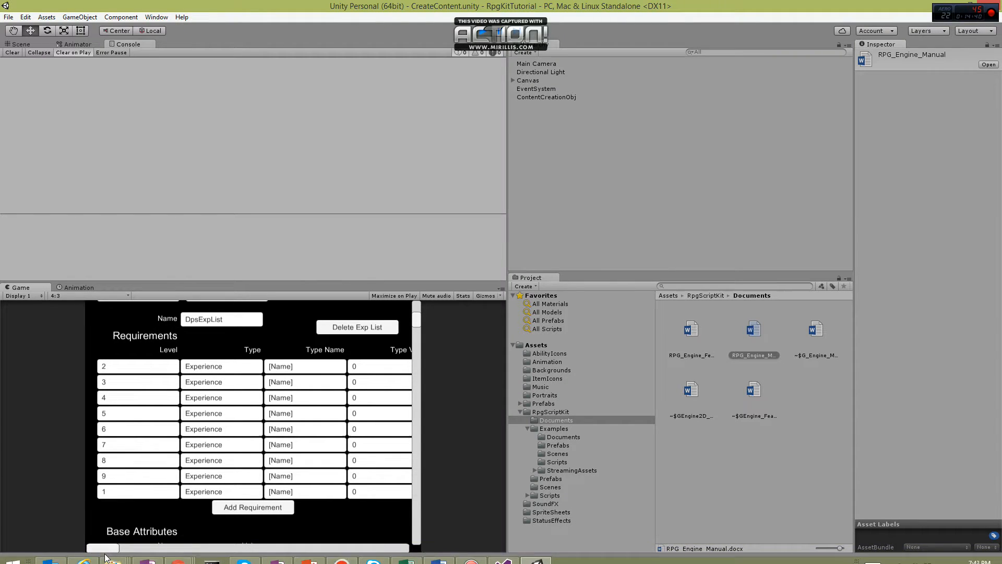
Set the type values of the DpsExpList requirements for levels 1, 2, 3 and 4 to 50, 80, 130 and 200.
left_click_drag(106, 548, 168, 546)
left_click(226, 493)
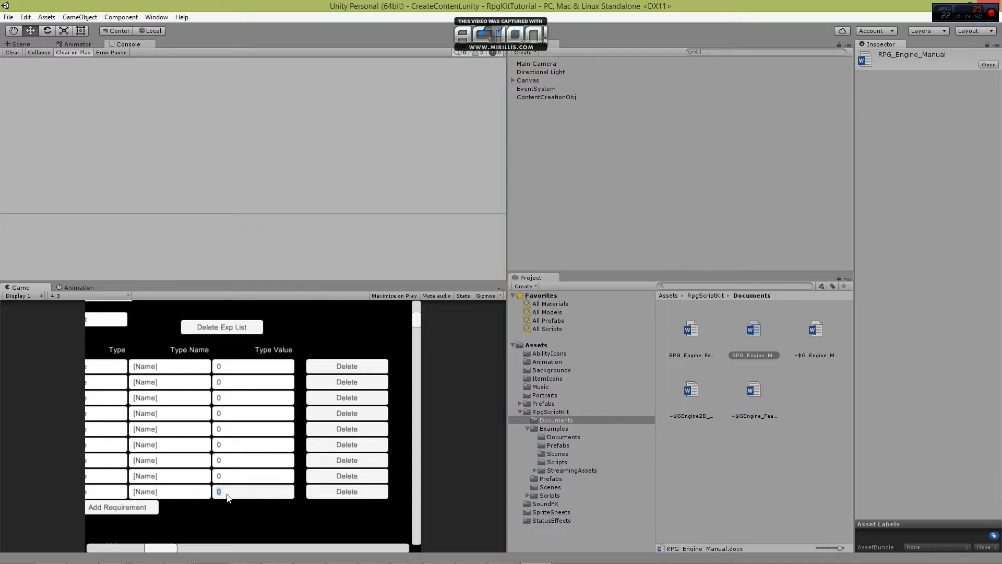
type("50")
left_click(261, 369)
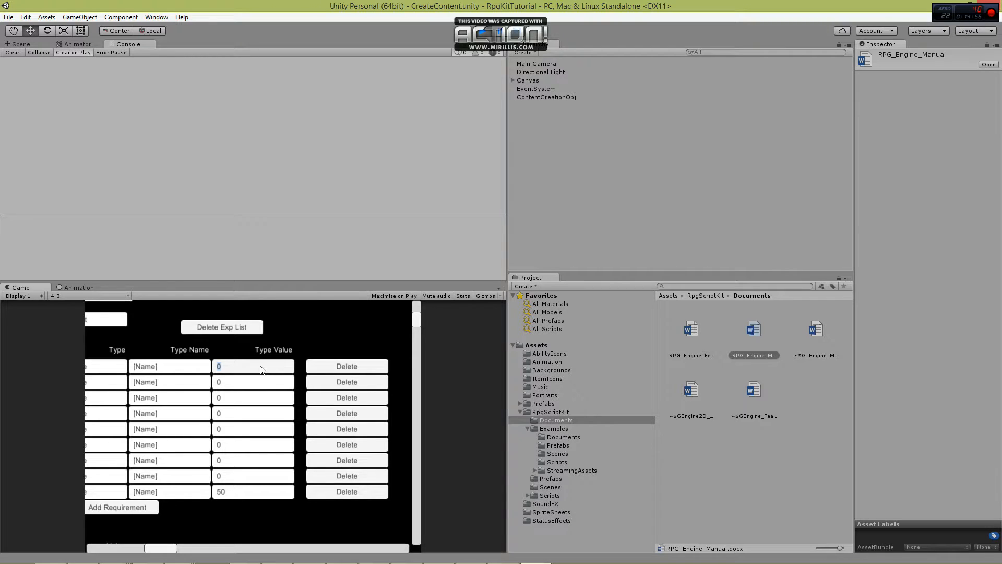
type("80")
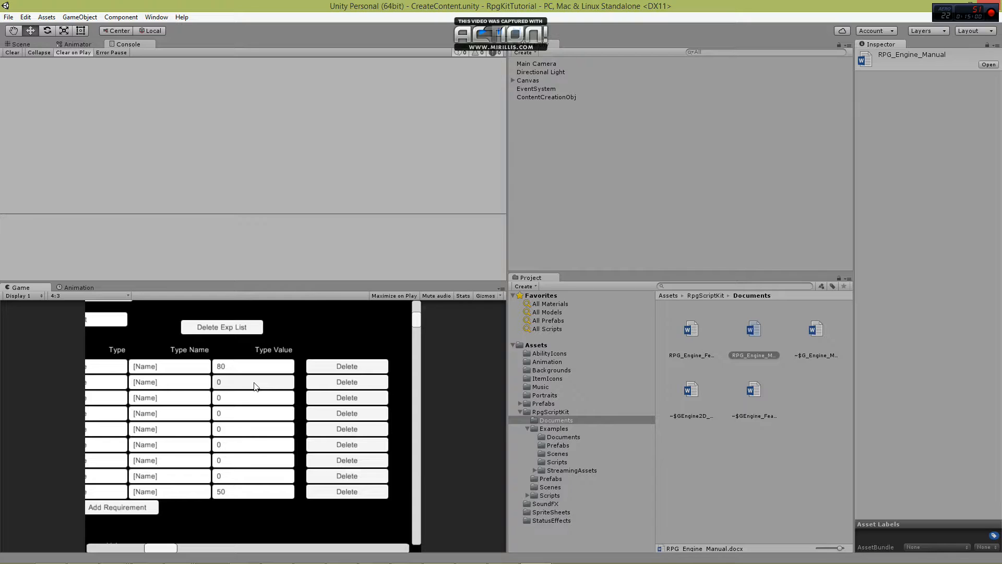
left_click(255, 387)
type("130")
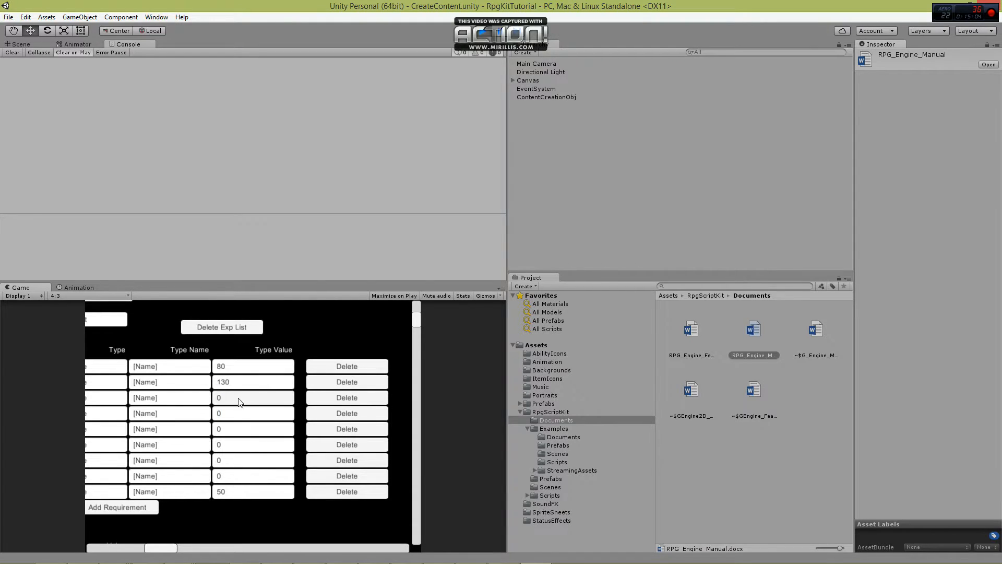
type("200")
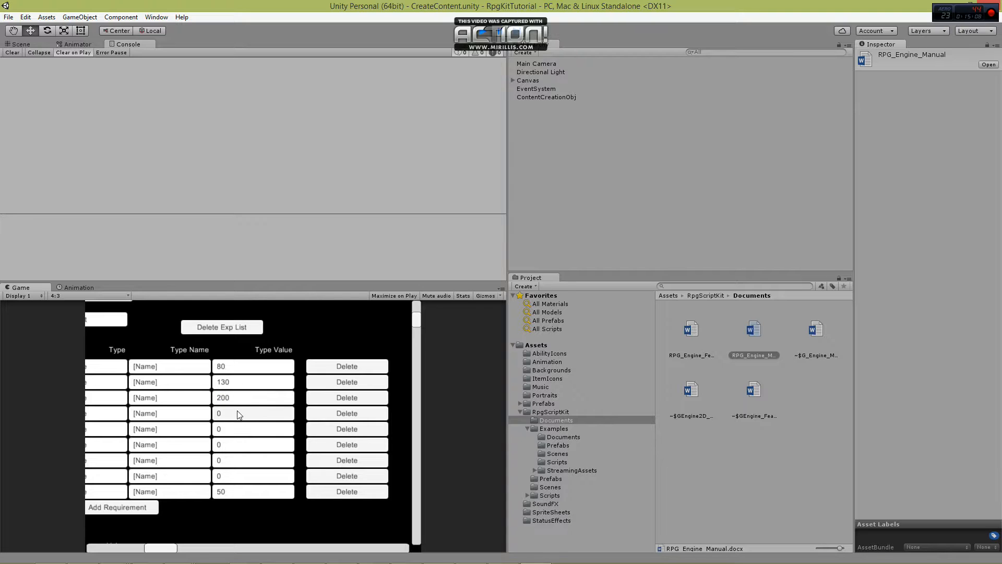
Set the type values of the DpsExpList requirements for levels 5 to 9 to 300, 500, 800, 1300 and 2000, in order.
left_click(230, 415)
type("300")
left_click(227, 427)
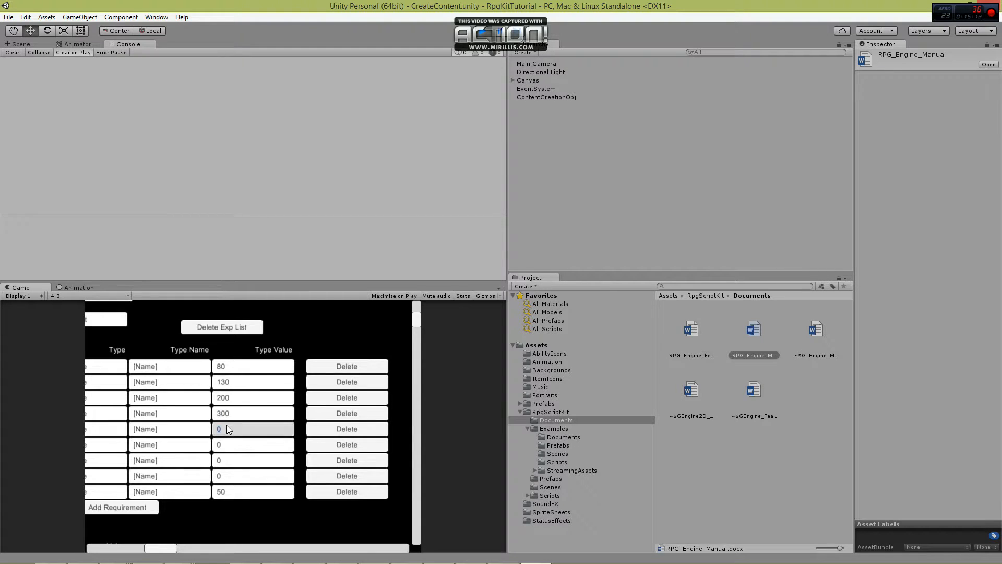
type("500")
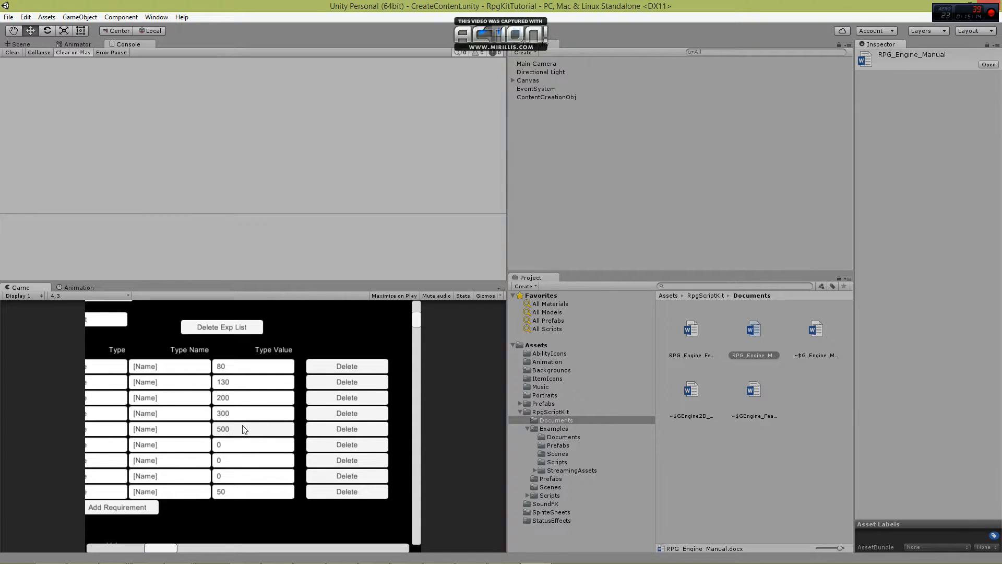
left_click(235, 443)
type("800")
left_click(252, 461)
type("1300")
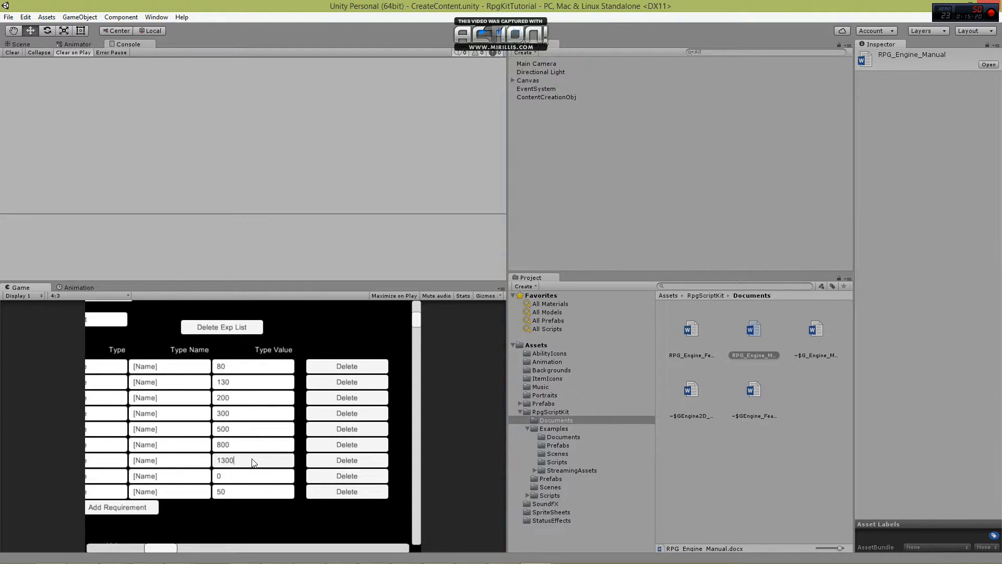
left_click(240, 476)
type("2")
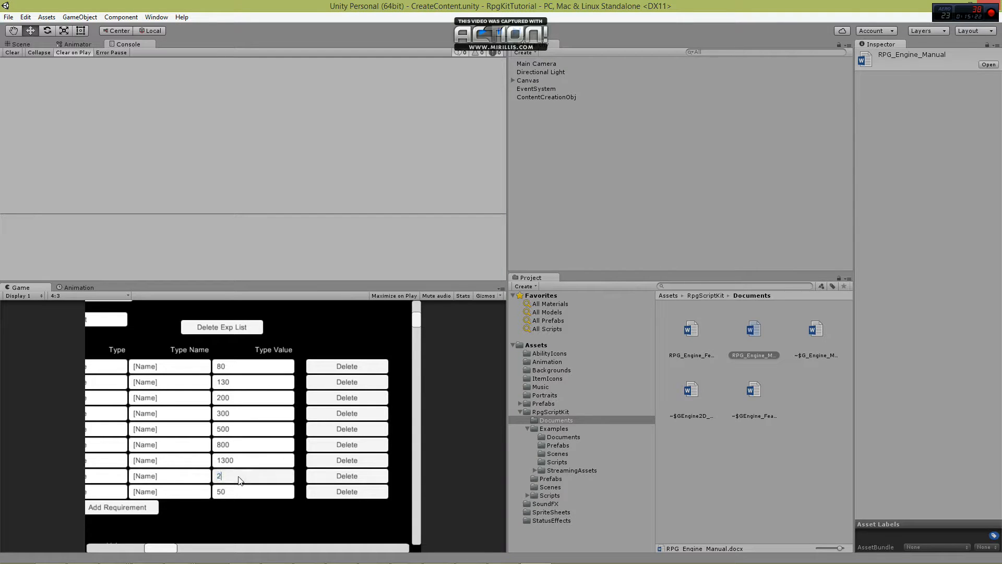
type("000")
left_click_drag(170, 548, 105, 555)
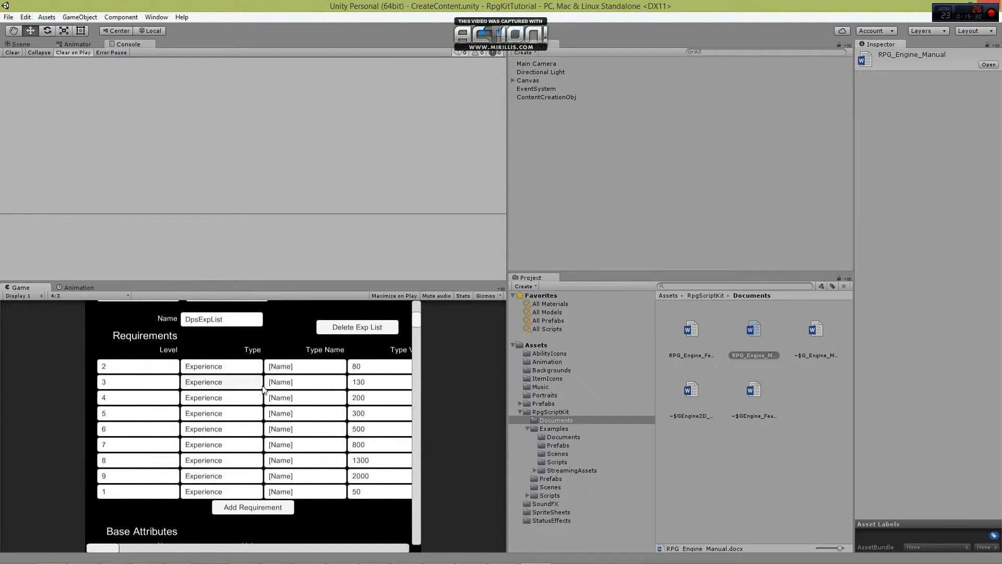
Add a base attribute named HealthMax with a value of 20 to DpsExpList.
scroll(268, 384, "up", 1)
scroll(265, 387, "down", 3)
scroll(264, 390, "down", 3)
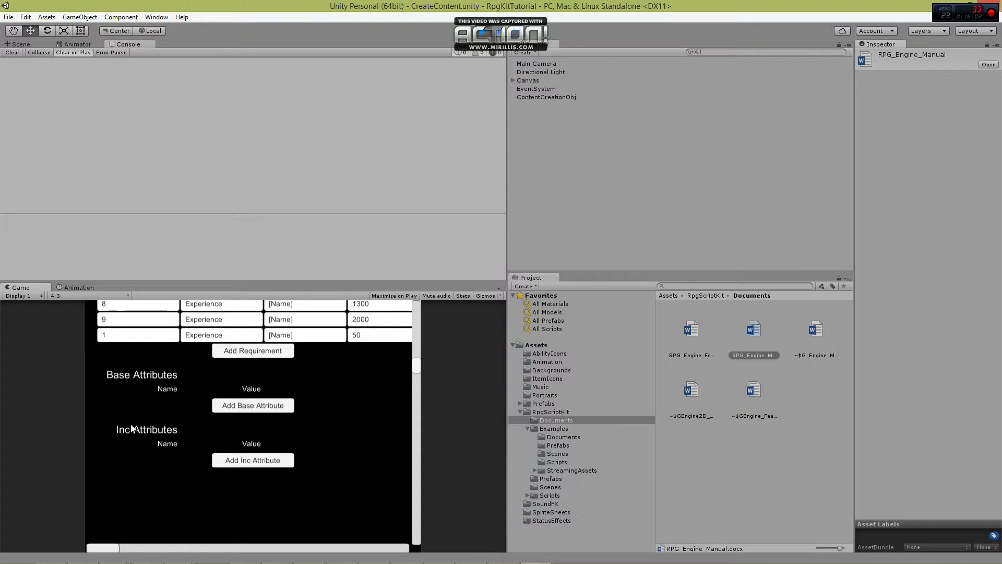
left_click(241, 406)
left_click(154, 406)
type("HealthMax")
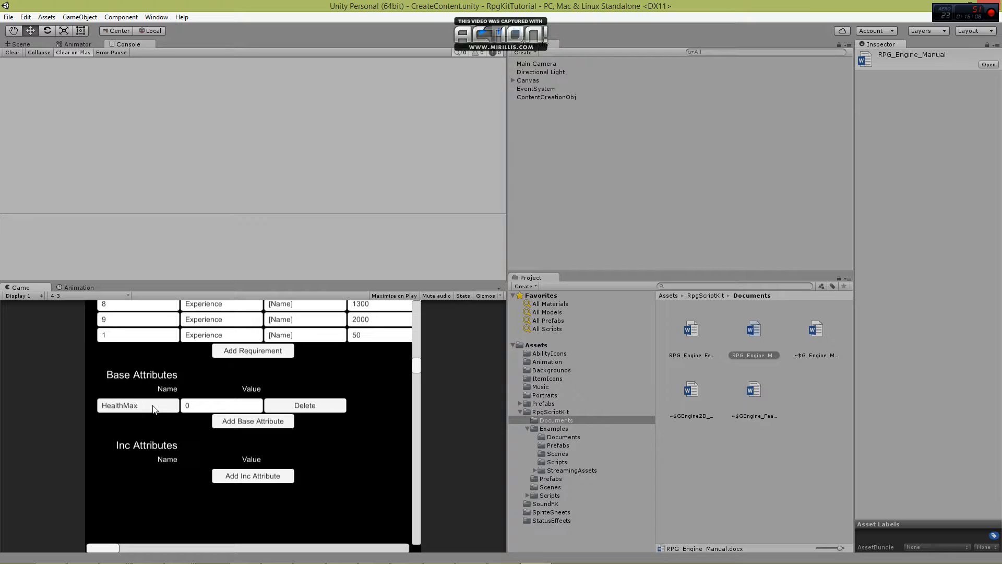
left_click(203, 407)
type("20")
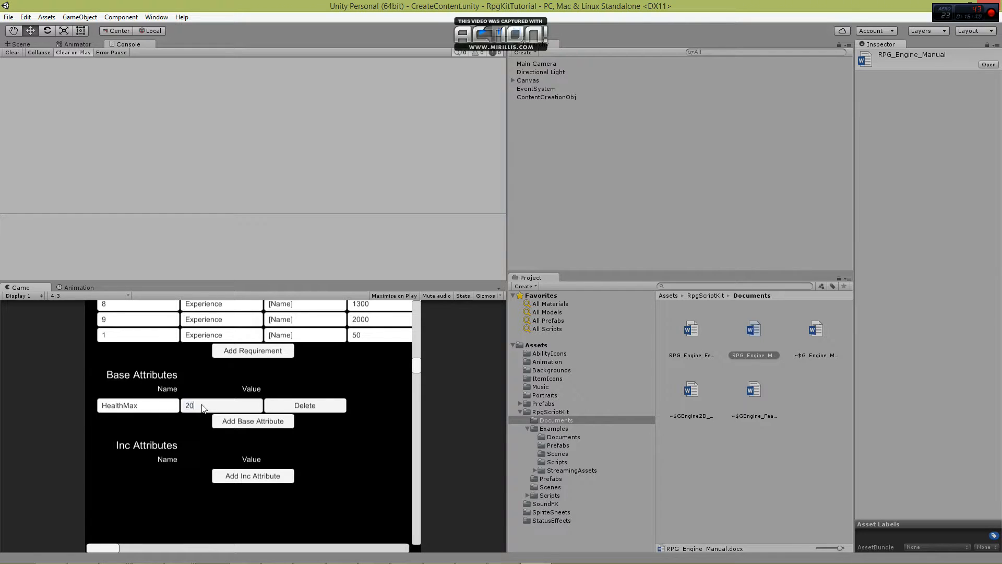
Add a base attribute named Speed with a value of 50 to DpsExpList.
left_click(241, 421)
left_click(133, 417)
type("Speed")
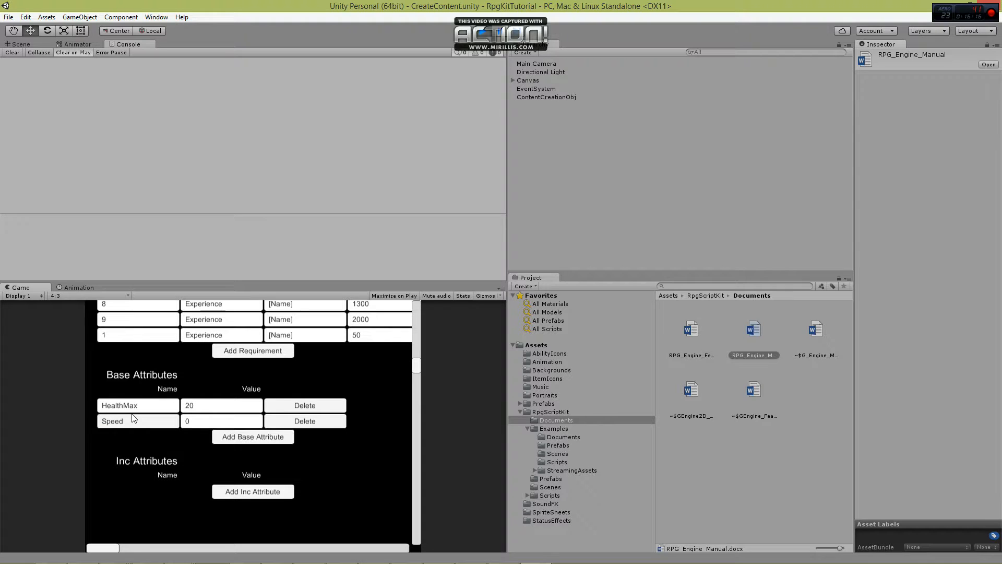
left_click(199, 422)
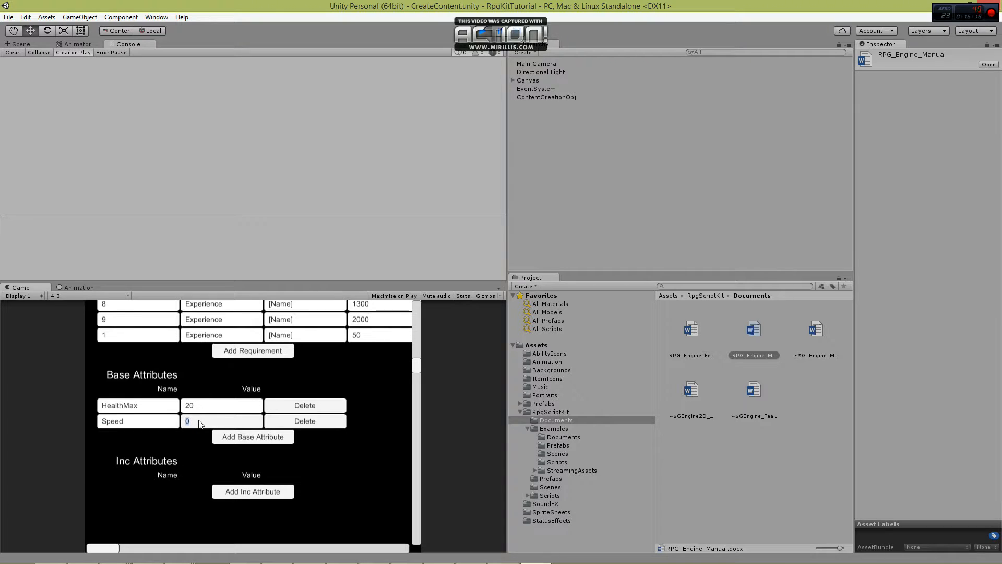
type("50")
Add a base attribute named CritChance with a value of 0.15 to DpsExpList.
left_click(225, 443)
left_click(131, 437)
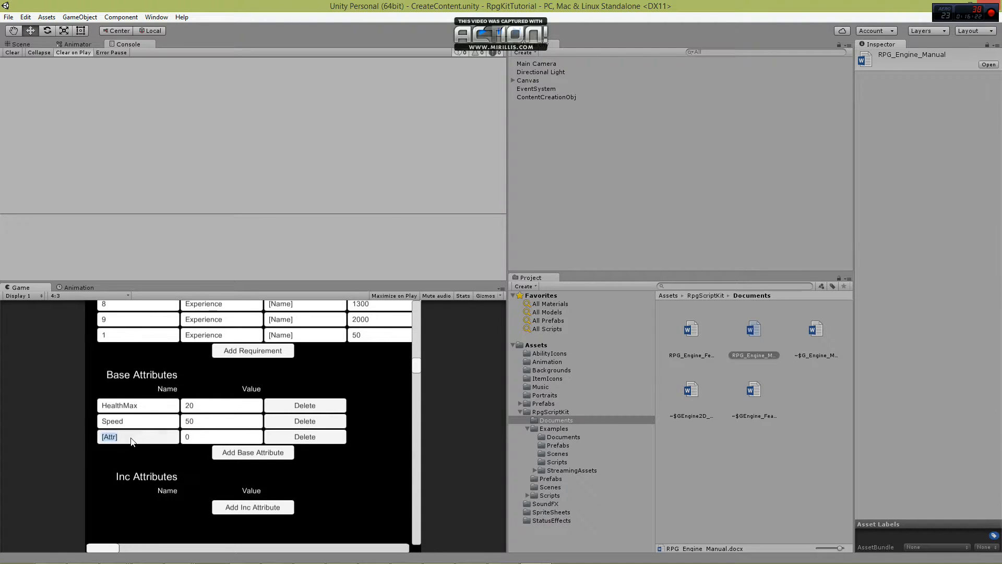
type("CritChance")
left_click(194, 437)
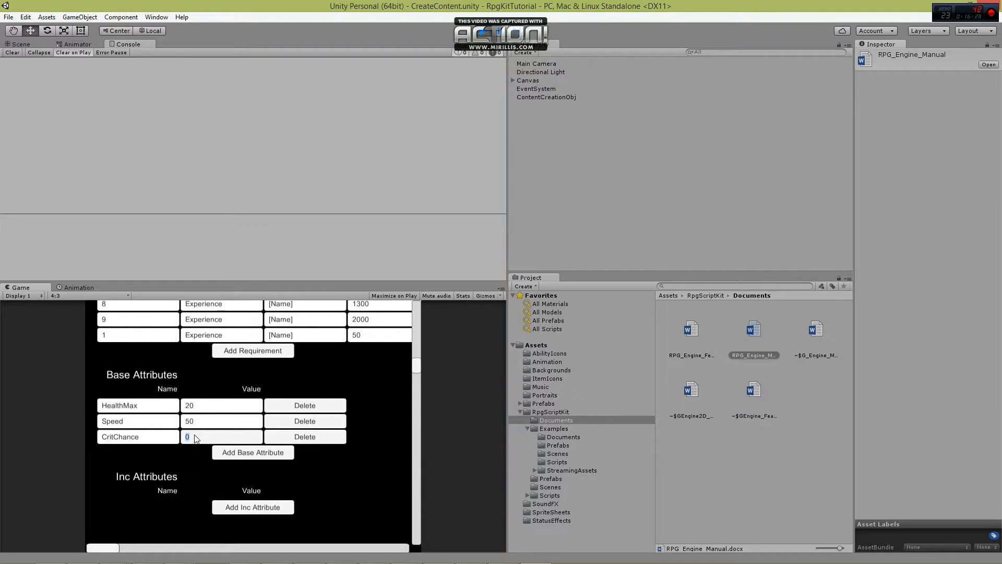
type("0.15")
Add a base attribute named CritMult with a value of 0.25 to DpsExpList.
scroll(295, 418, "up", 2)
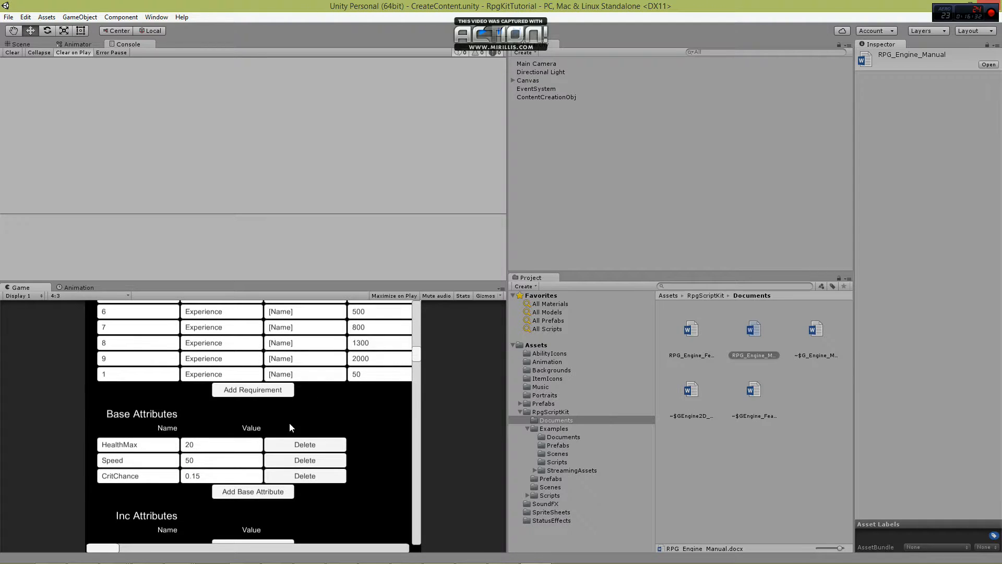
scroll(295, 418, "down", 3)
left_click(271, 433)
left_click(139, 434)
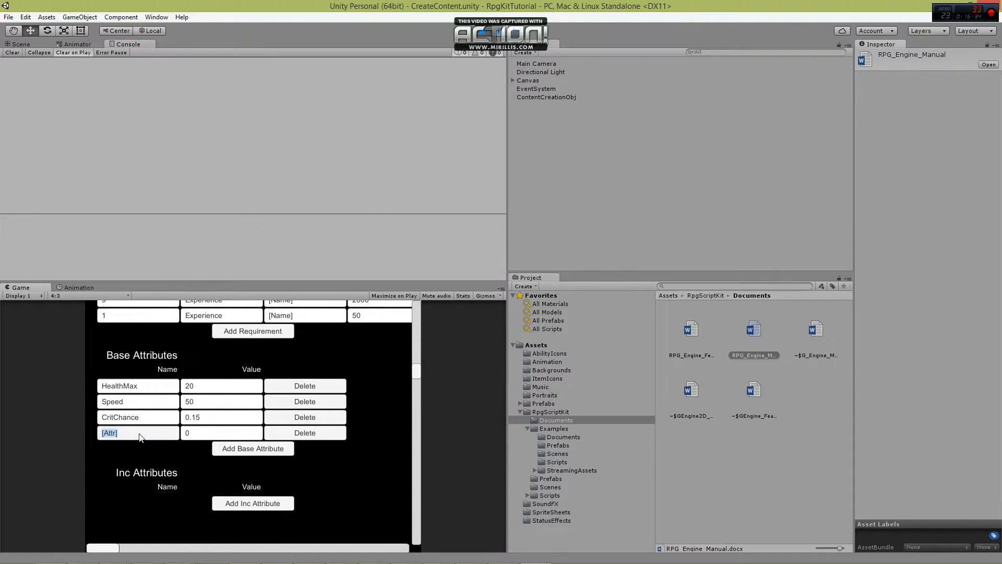
type("CritMult")
left_click(197, 432)
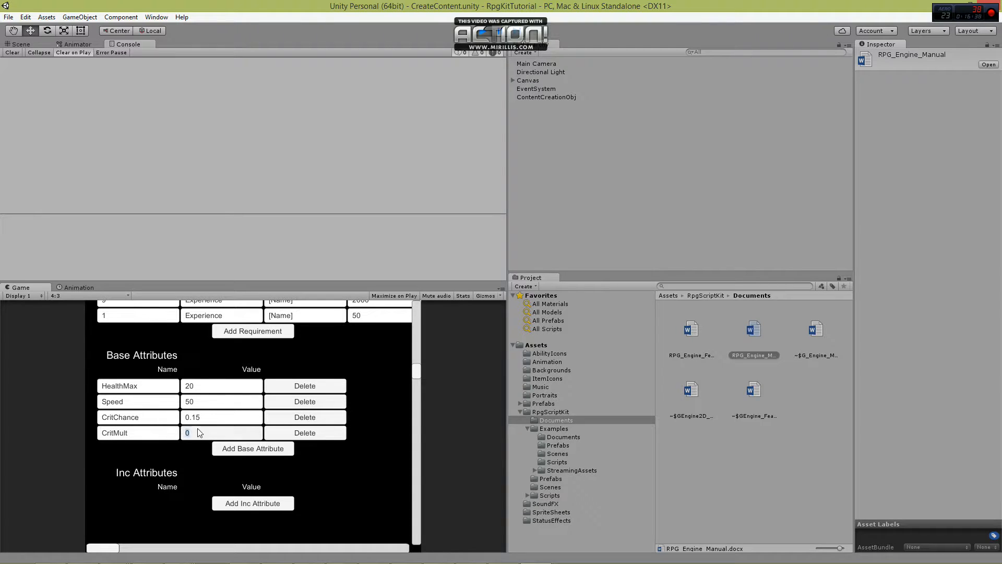
type("0.25")
Add a base attribute named Armor with a value of 1 to DpsExpList.
left_click(252, 448)
left_click(148, 450)
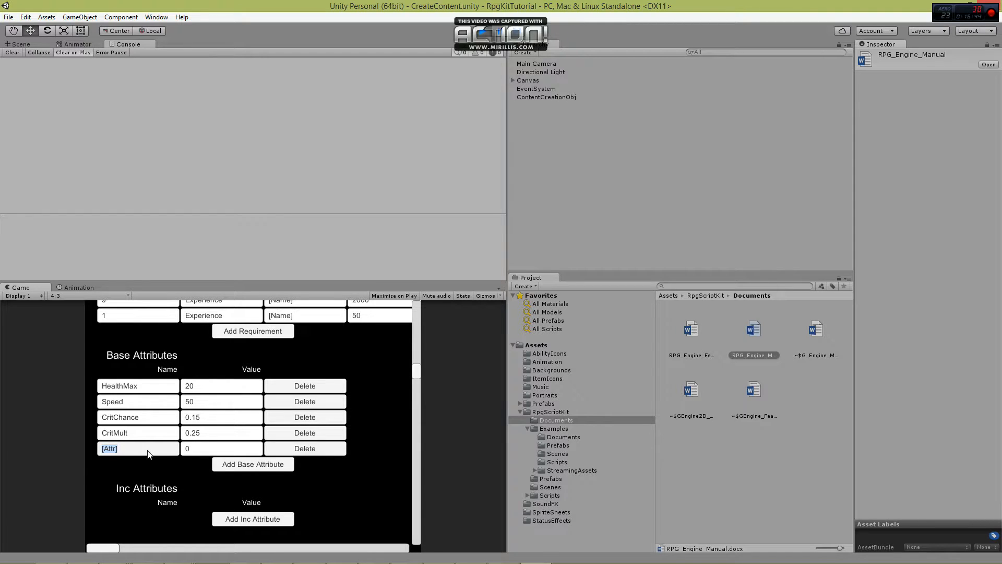
type("Armor")
left_click(203, 452)
type("1")
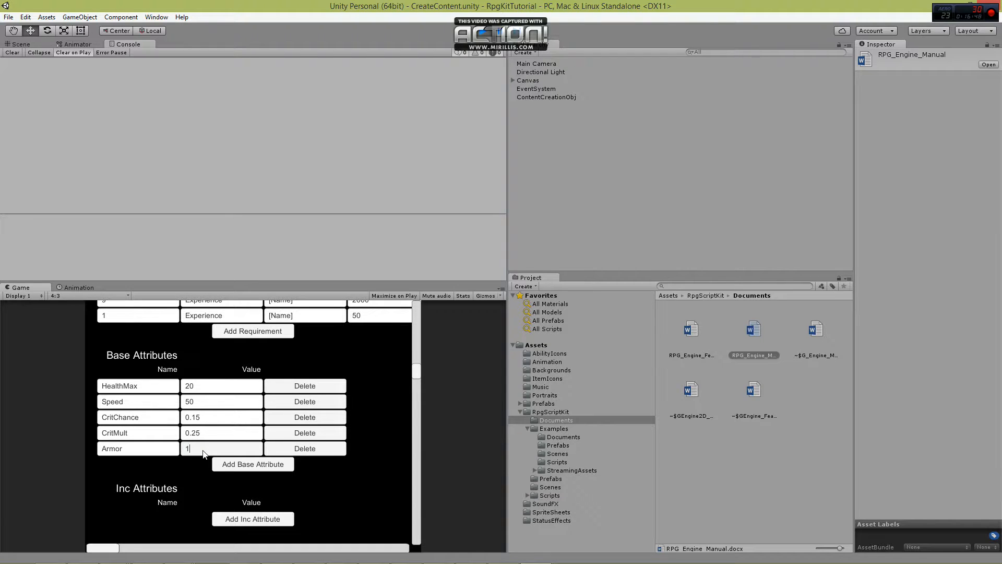
Add a base attribute named ArmorPen with a value of 3 to DpsExpList.
left_click(250, 464)
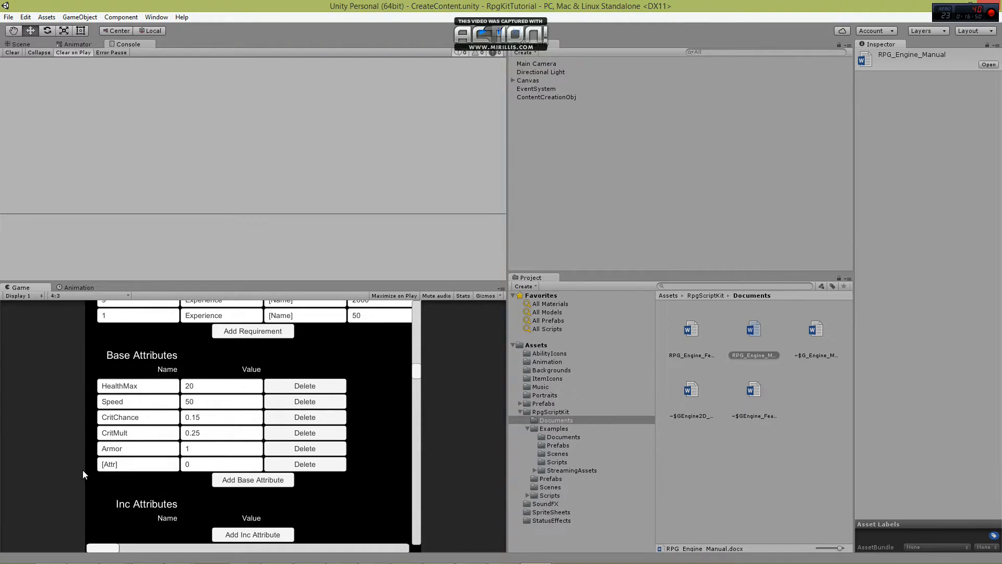
left_click(126, 464)
type("ArmorPen")
left_click(196, 464)
type("3")
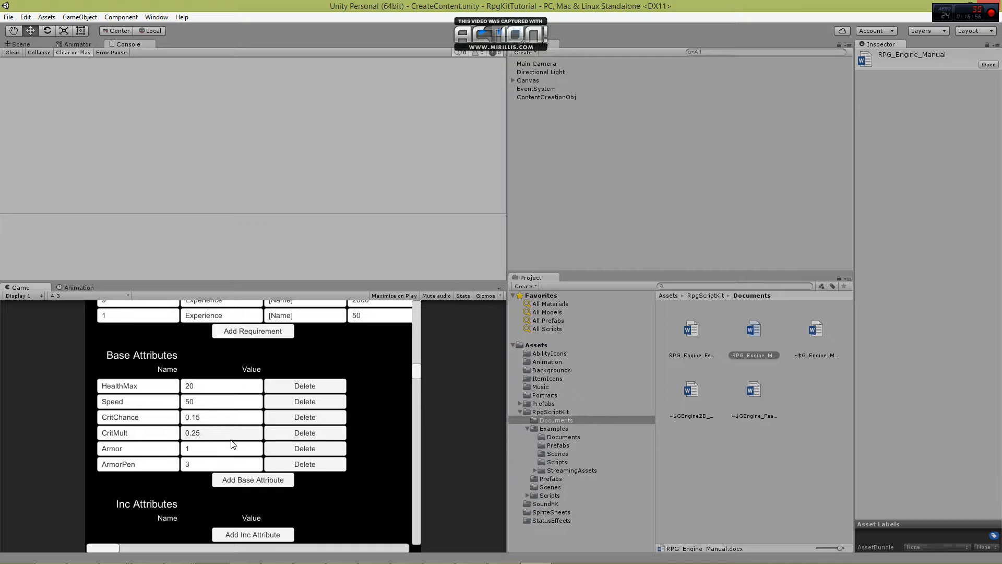
Add a base attribute named Resist with a value of 1 to DpsExpList.
left_click(252, 479)
left_click(152, 481)
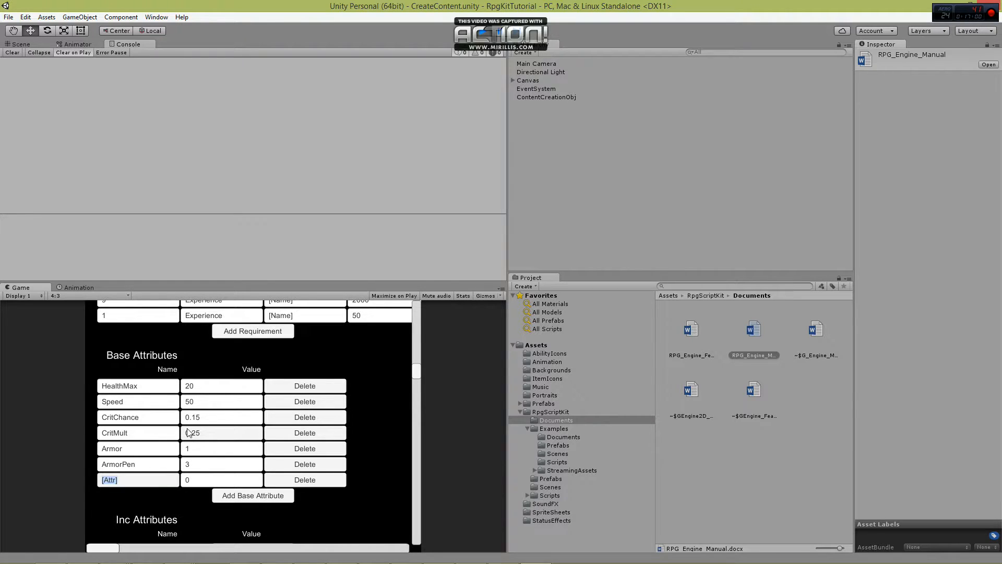
type("Resist")
left_click(201, 478)
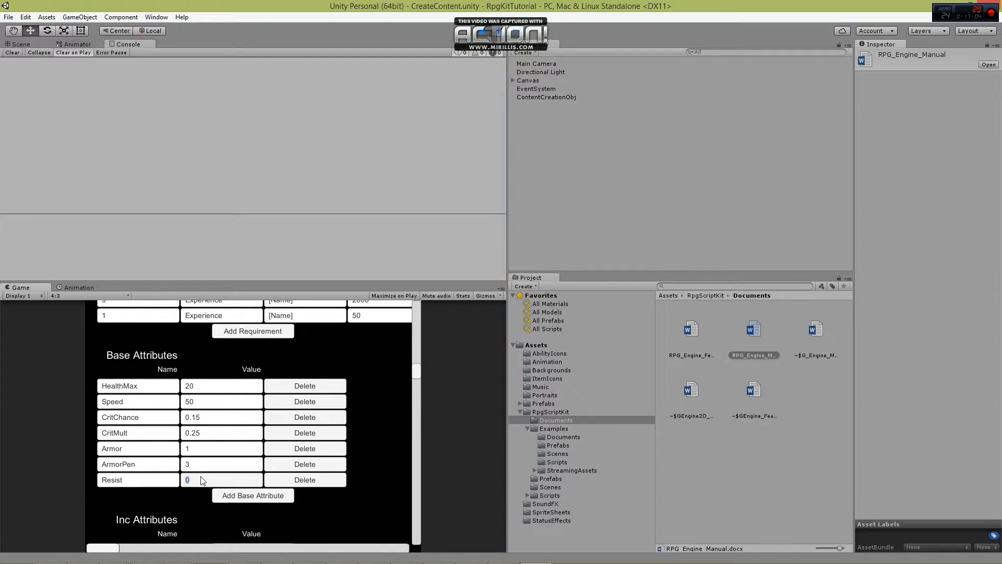
type("1")
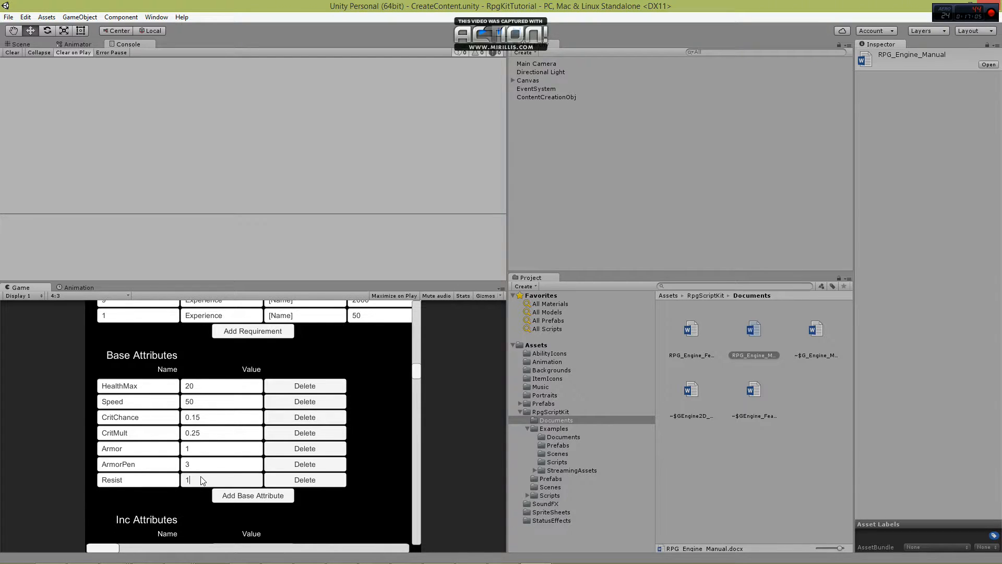
Add a base attribute named ResistPen with a value of 3 to DpsExpList.
left_click(218, 499)
left_click(137, 501)
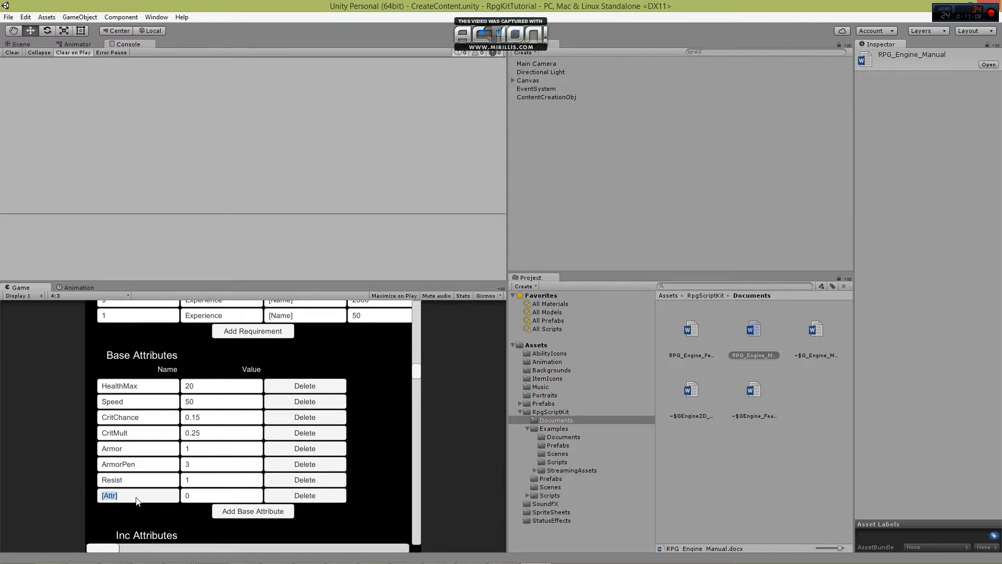
type("ResistPen")
left_click(185, 494)
type("3")
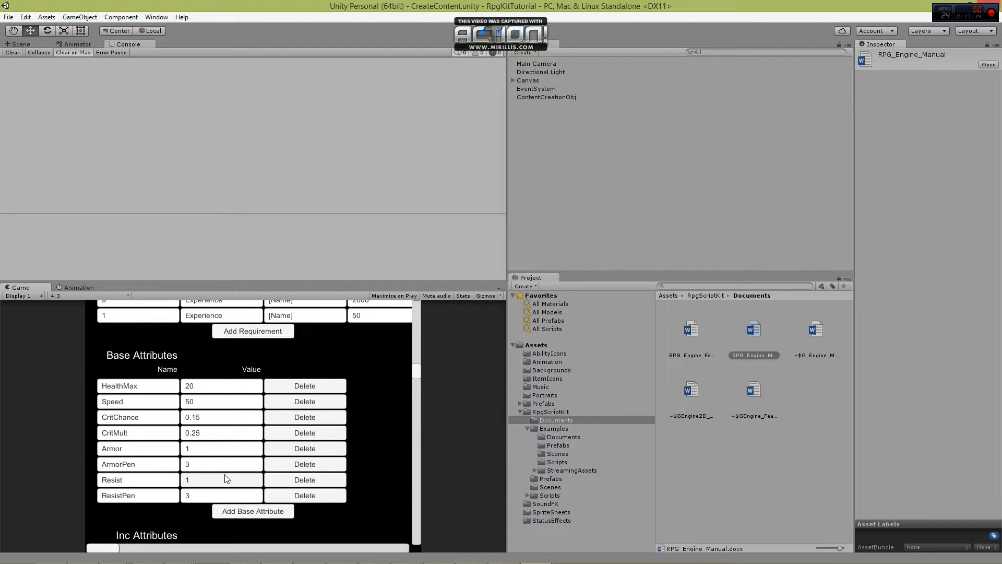
Add a base attribute named Strength with a value of 10 to DpsExpList.
scroll(153, 475, "down", 3)
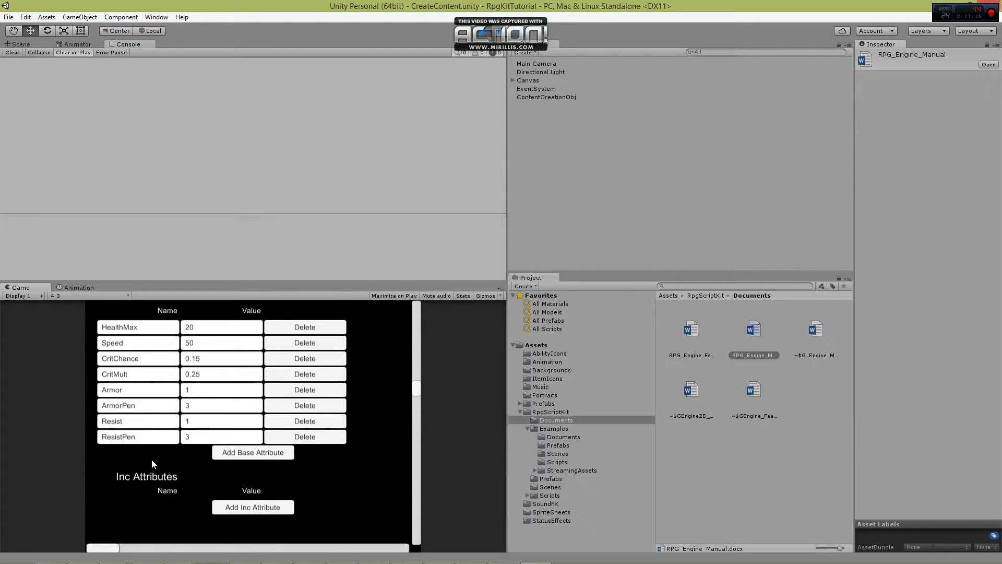
scroll(152, 459, "down", 2)
scroll(219, 424, "up", 1)
left_click(252, 434)
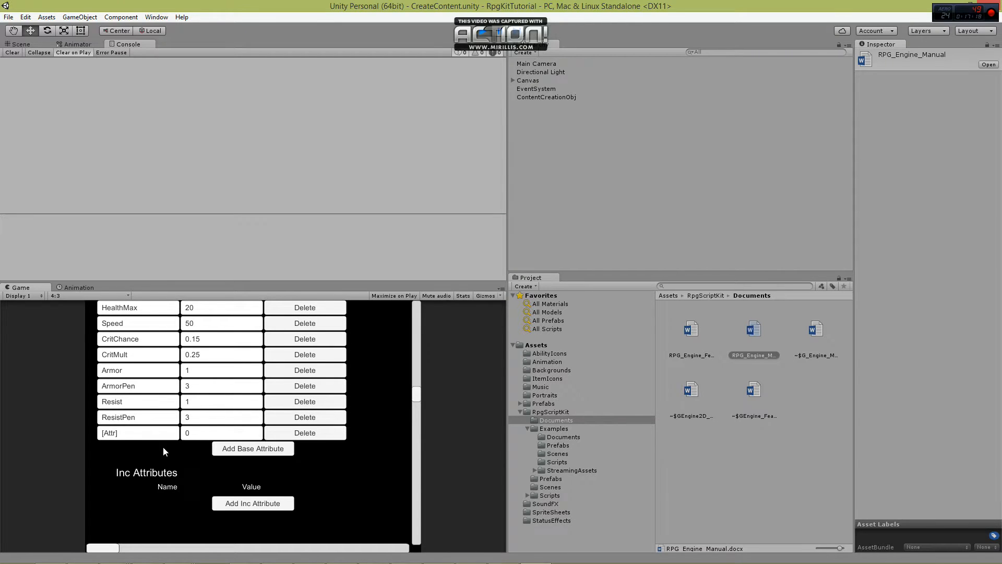
left_click(133, 438)
type("Stregnt")
key("BackSpace")
key("BackSpace")
key("BackSpace")
type("ngt")
left_click(193, 430)
type("10")
Add a base attribute named Mind with a value of 10 to DpsExpList.
left_click(238, 451)
left_click(125, 452)
type("Mind")
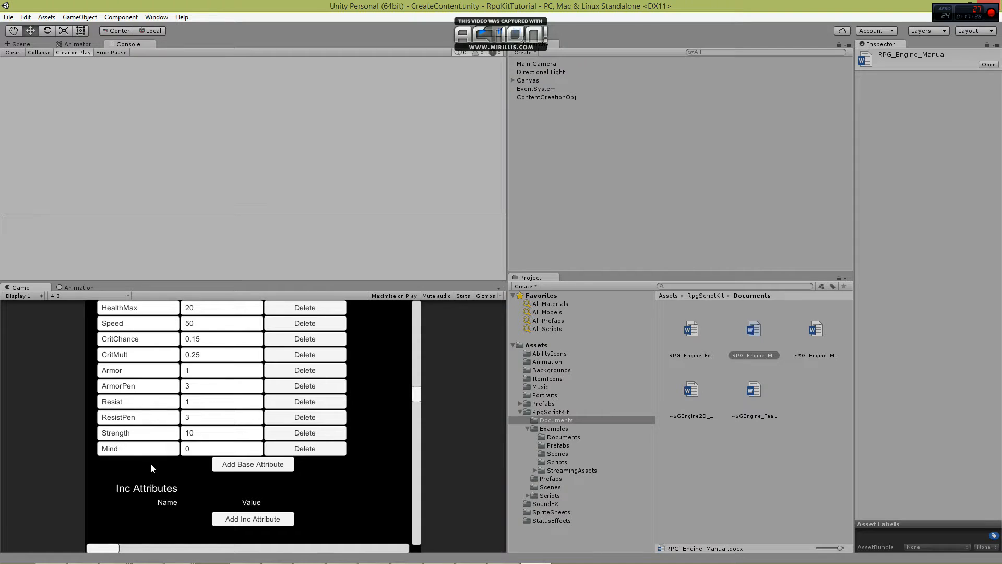
left_click(198, 451)
type("10")
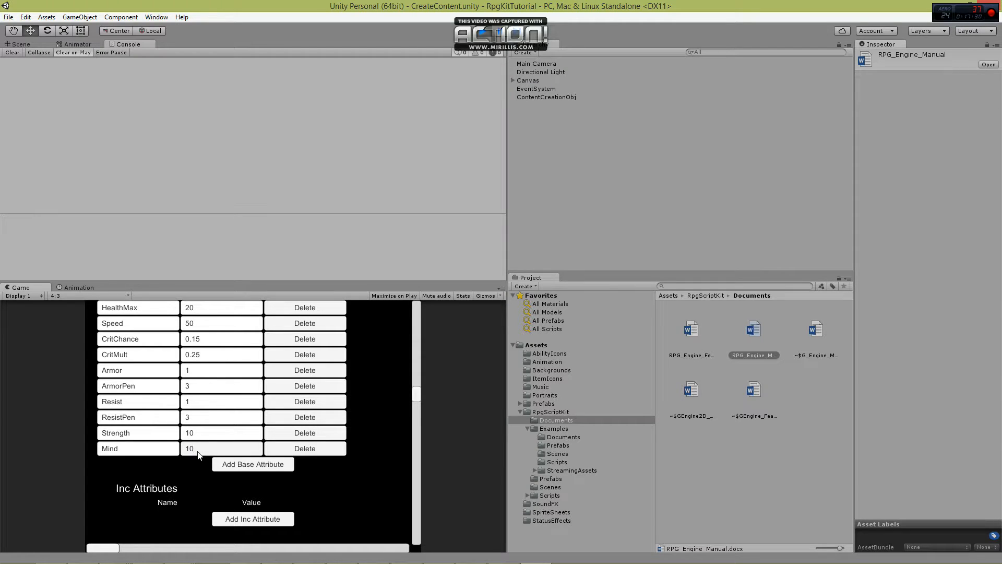
Add a base attribute named Heart with a value of 15 to DpsExpList.
left_click(246, 464)
left_click(140, 466)
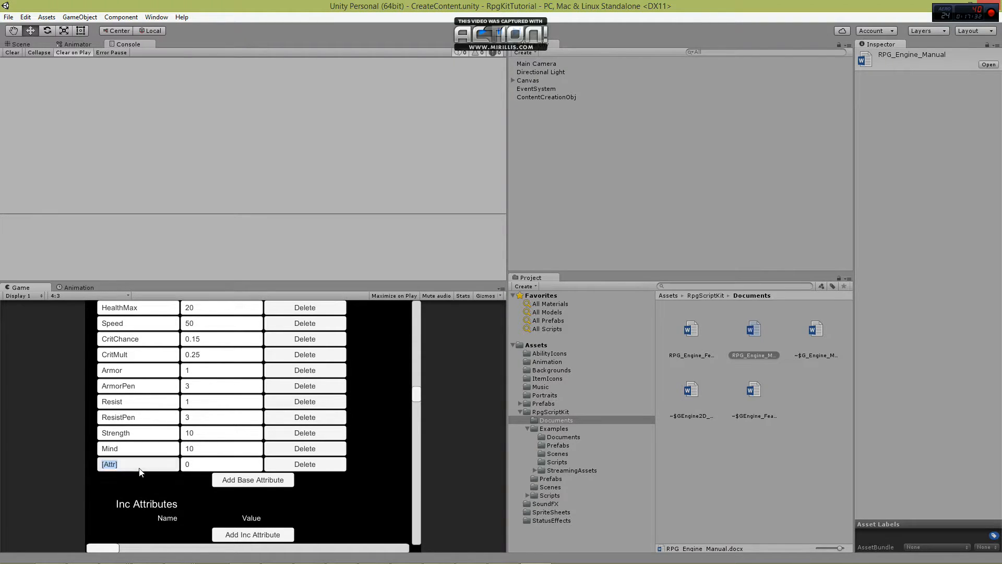
type("Heart")
left_click(210, 465)
type("15")
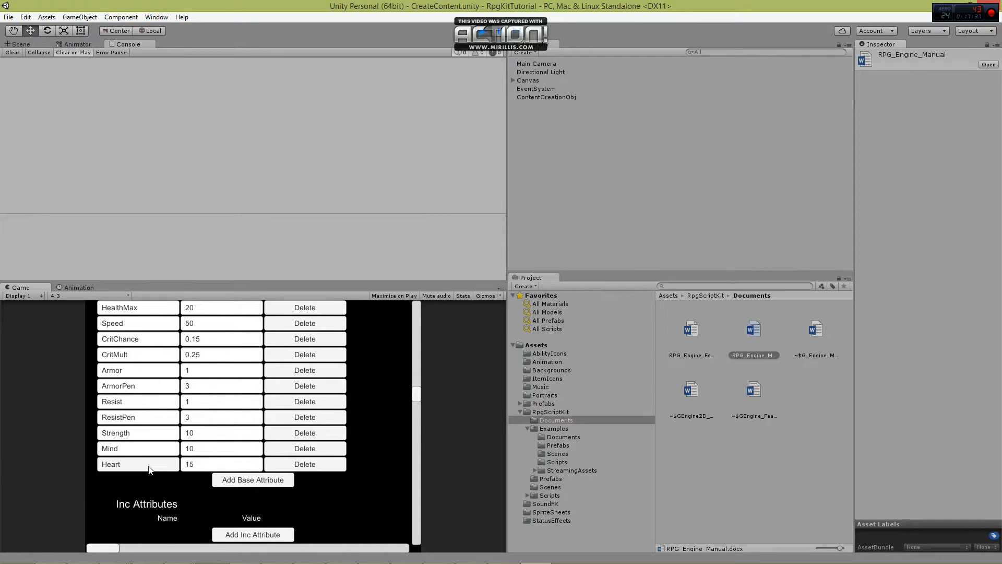
Add an inc attribute named HealthMax with a value of 5 to DpsExpList.
scroll(150, 470, "up", 2)
scroll(151, 465, "down", 5)
left_click(243, 437)
left_click(150, 438)
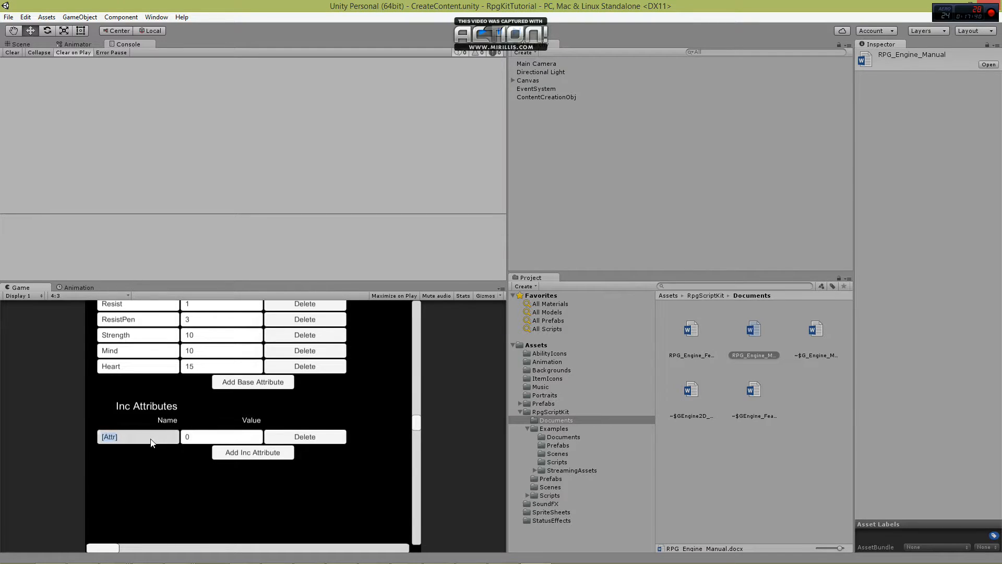
type("Health")
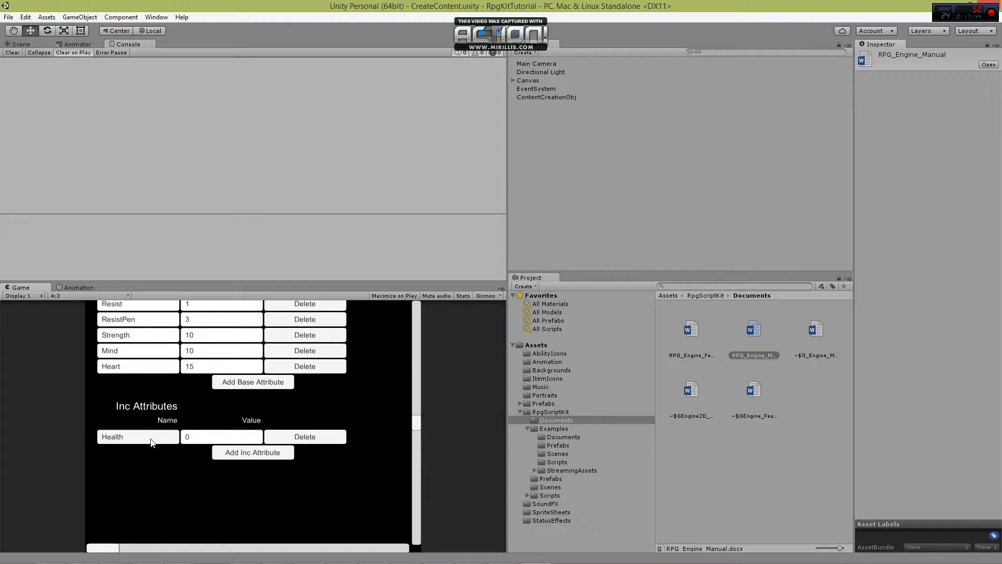
type("Max")
left_click(203, 436)
type("5")
Add an inc attribute named Speed with a value of 1 to DpsExpList.
left_click(240, 454)
left_click(137, 451)
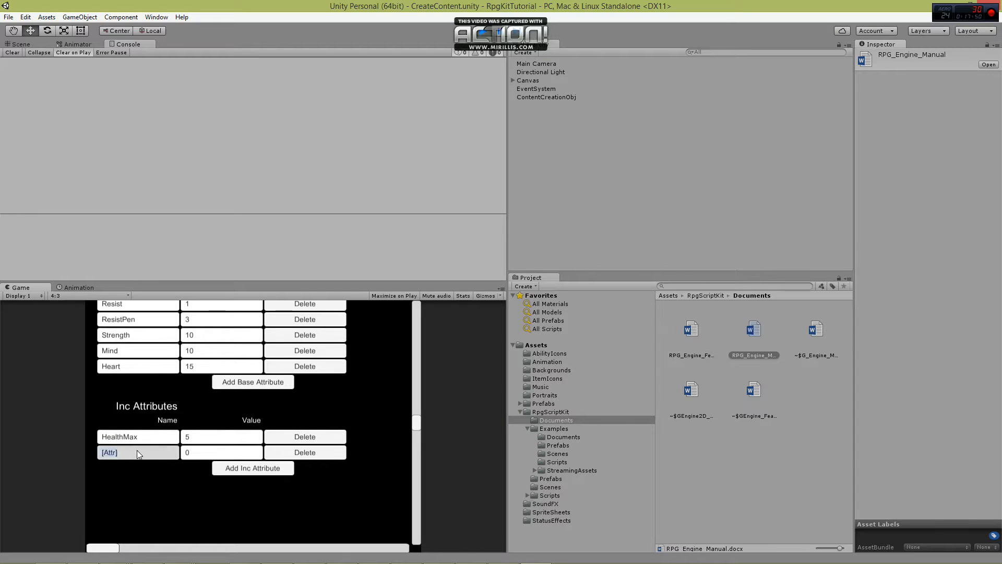
type("Speed")
left_click(196, 452)
type("1")
Add an inc attribute named CritChance with a value of 0.02 to DpsExpList.
left_click(235, 467)
left_click(127, 469)
type("CritChance")
left_click(202, 468)
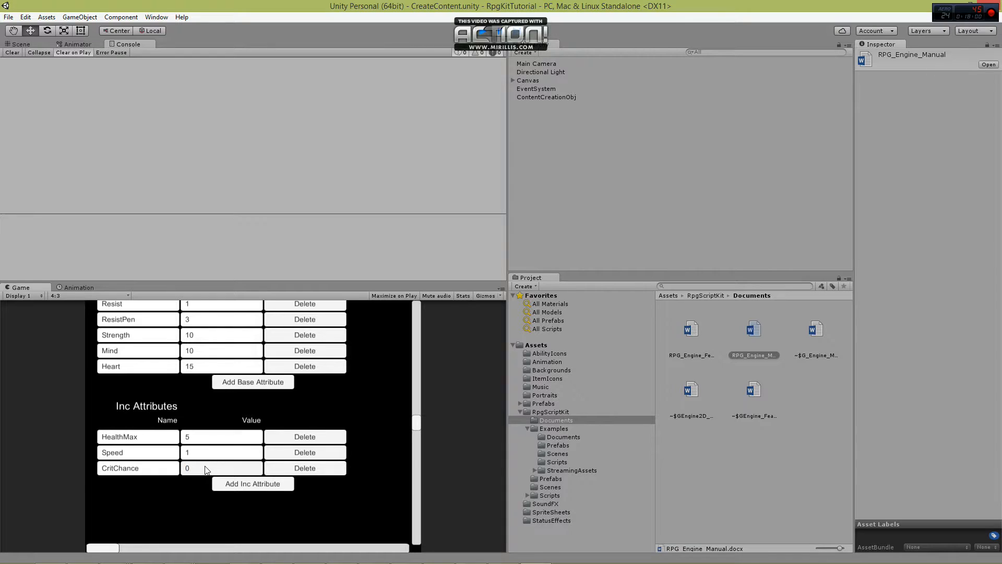
type(".02")
Add an inc attribute named CritMult with a value of 0.025 to DpsExpList.
left_click(230, 484)
left_click(141, 485)
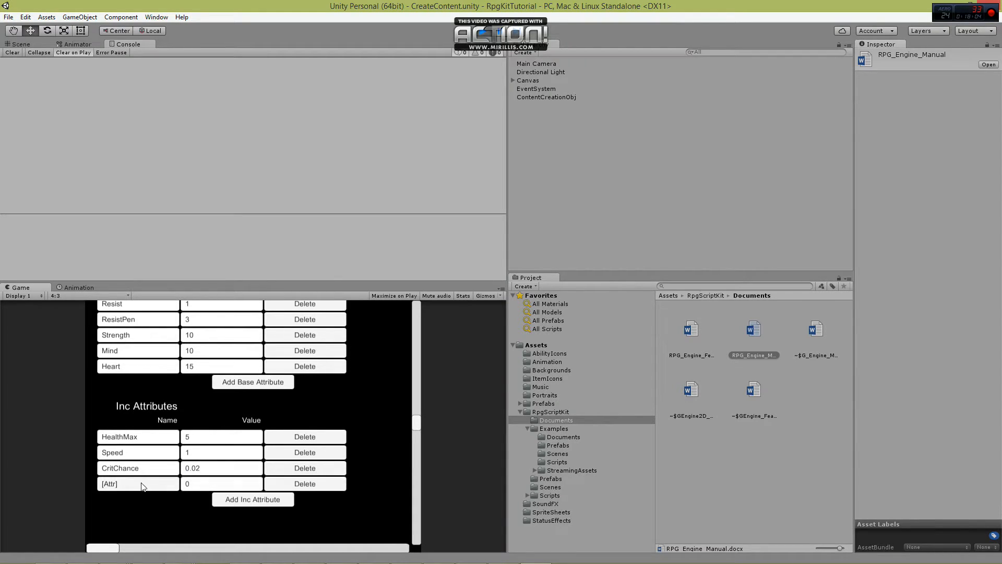
type("CritMult")
left_click(208, 484)
type(".025")
Add an inc attribute named Armor with a value of 0.5 to DpsExpList.
left_click(232, 499)
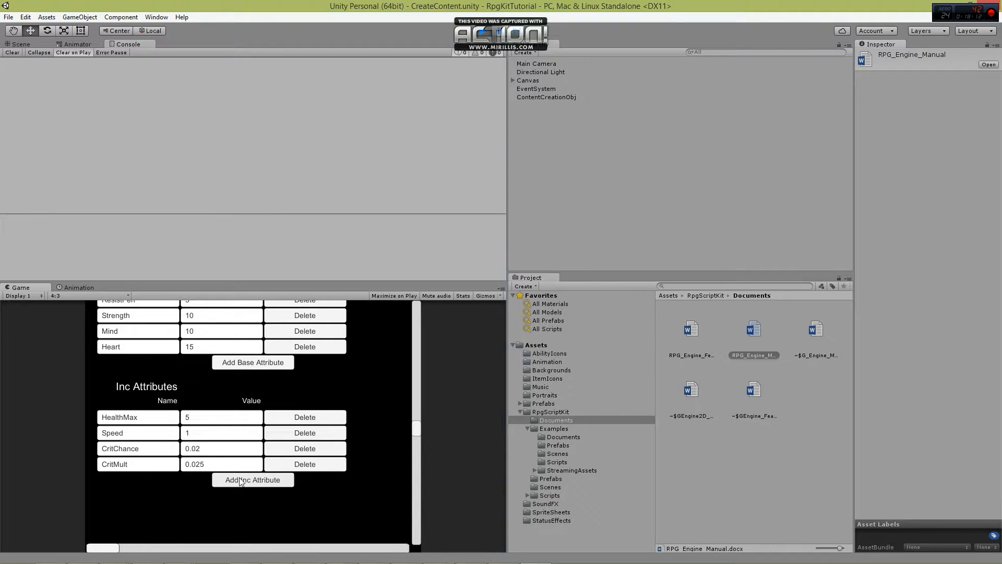
left_click(163, 482)
type("Armor")
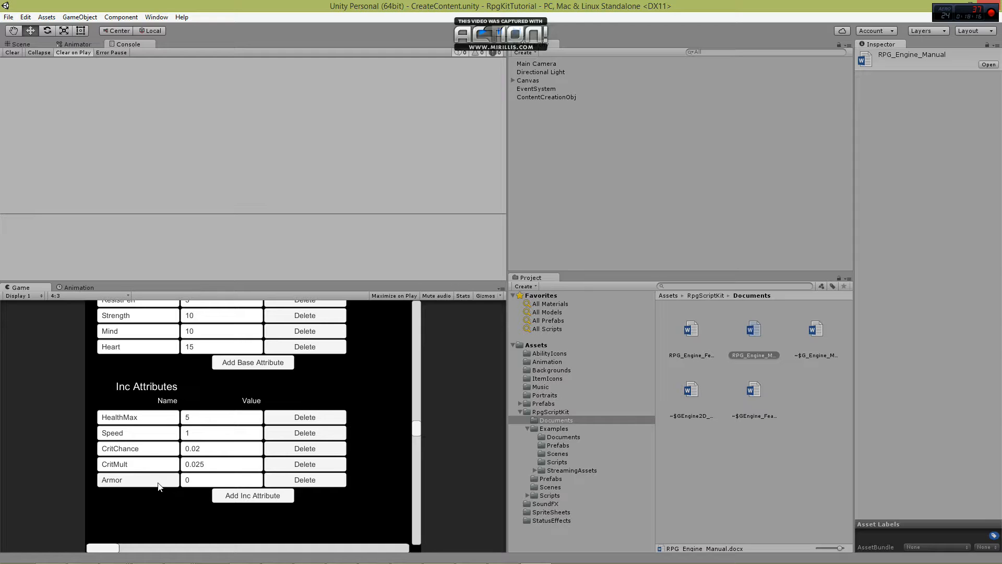
left_click(214, 482)
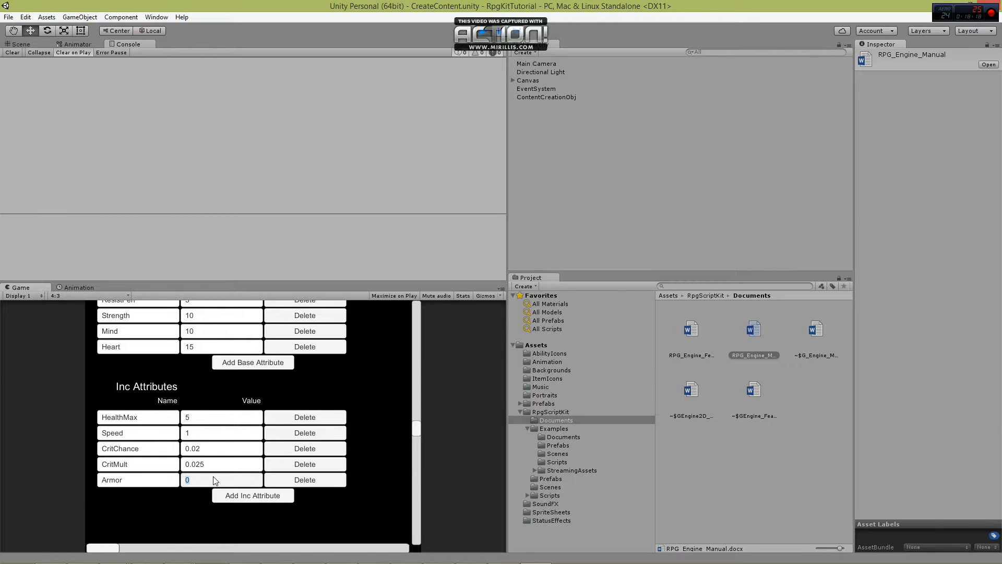
type(".5")
Add an inc attribute named ArmorPen with a value of 2 to DpsExpList.
left_click(253, 495)
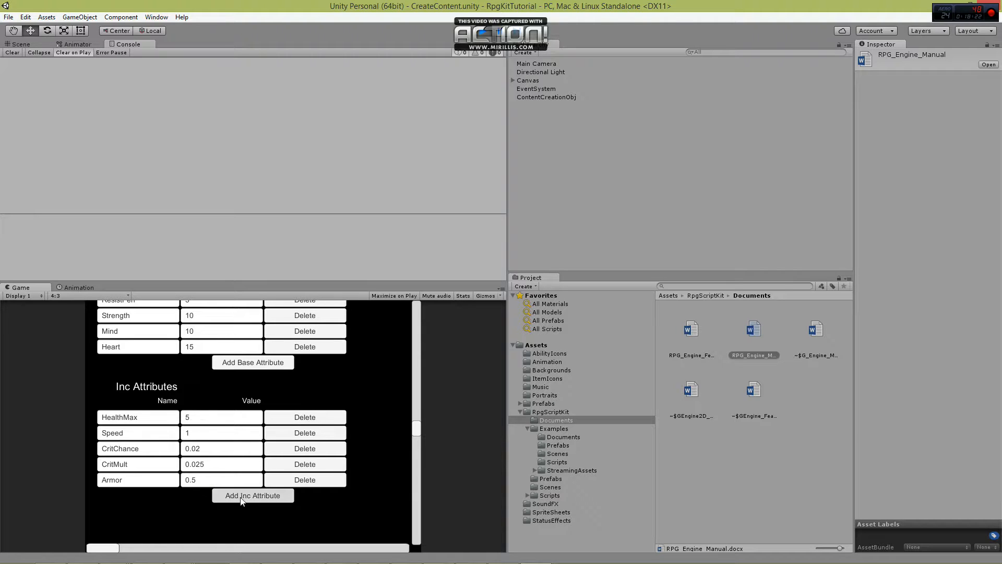
left_click(143, 498)
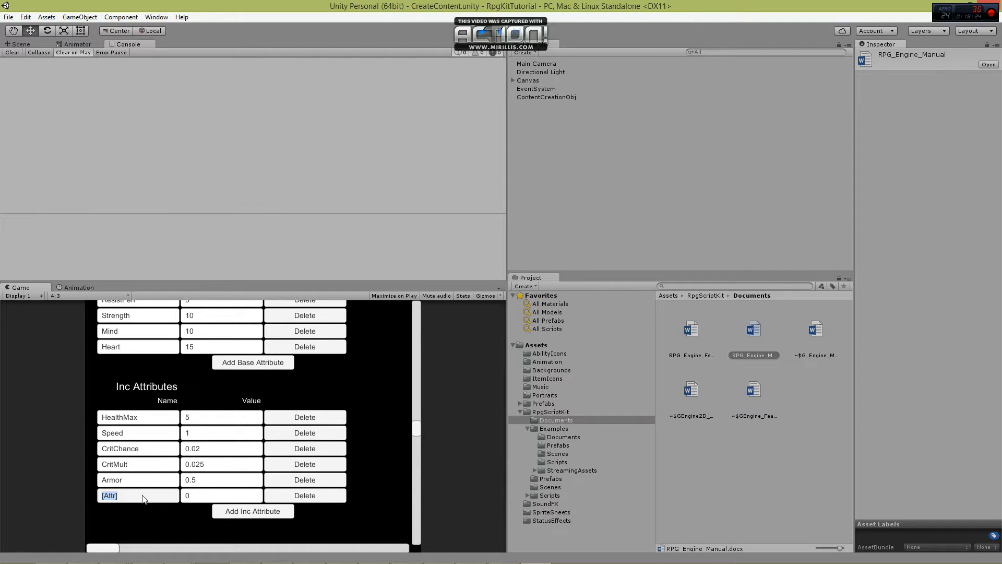
type("ArmorPen")
left_click(193, 496)
type("2")
Add an inc attribute named Resist with a value of 0.5 to DpsExpList.
left_click(245, 512)
left_click(153, 513)
type("Resist")
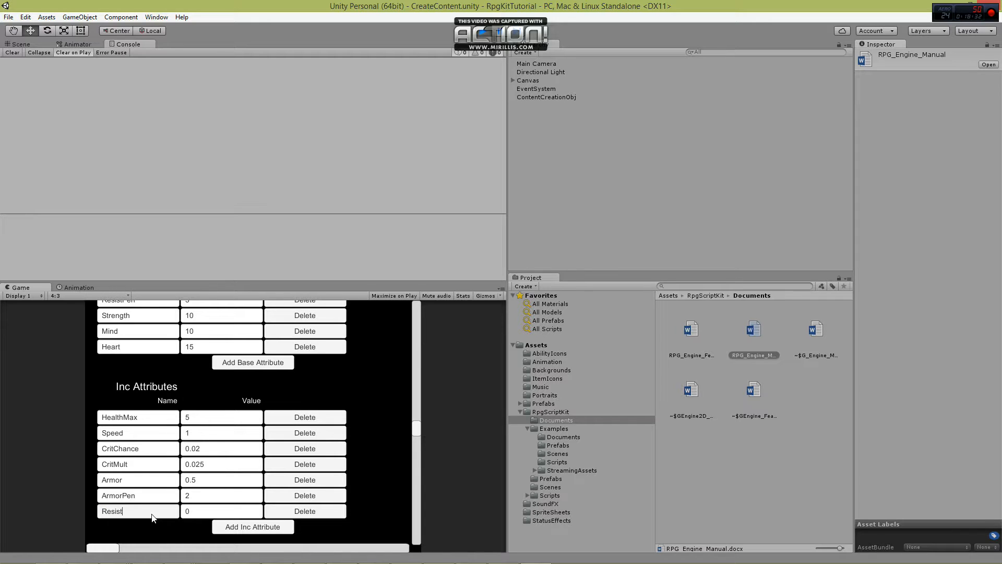
left_click(206, 509)
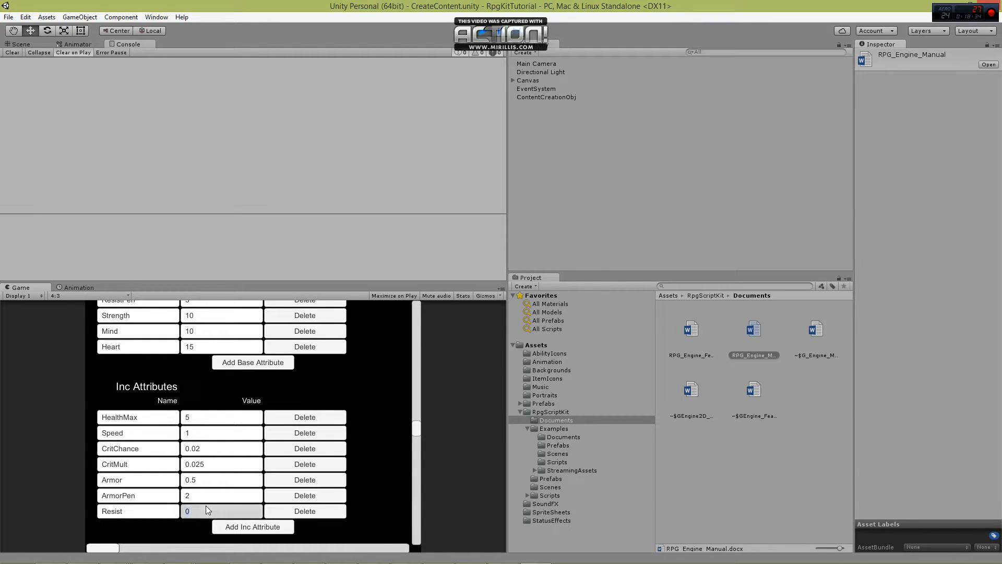
type("0.5")
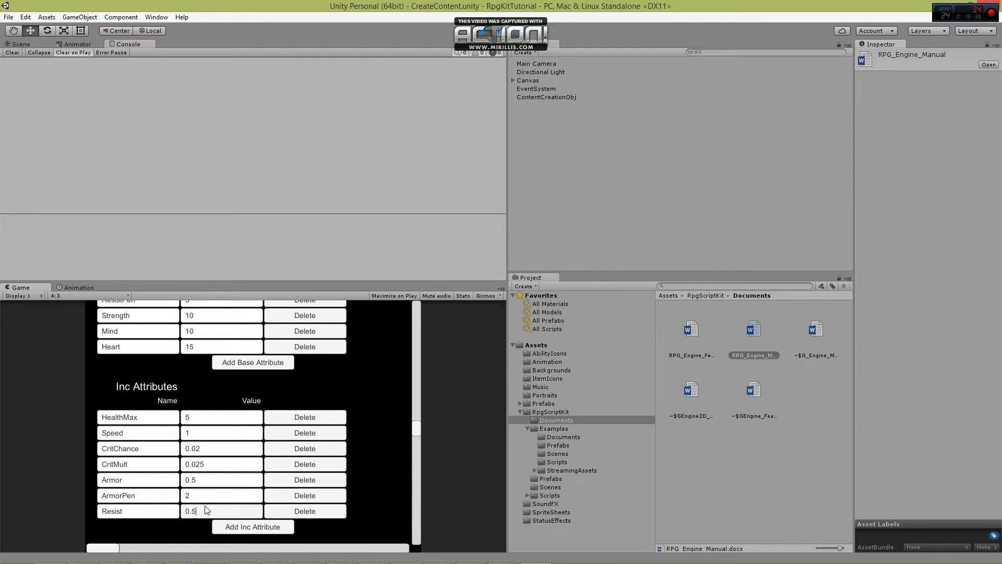
Add an inc attribute named ResistPen with a value of 2 to DpsExpList.
left_click(253, 526)
left_click(157, 527)
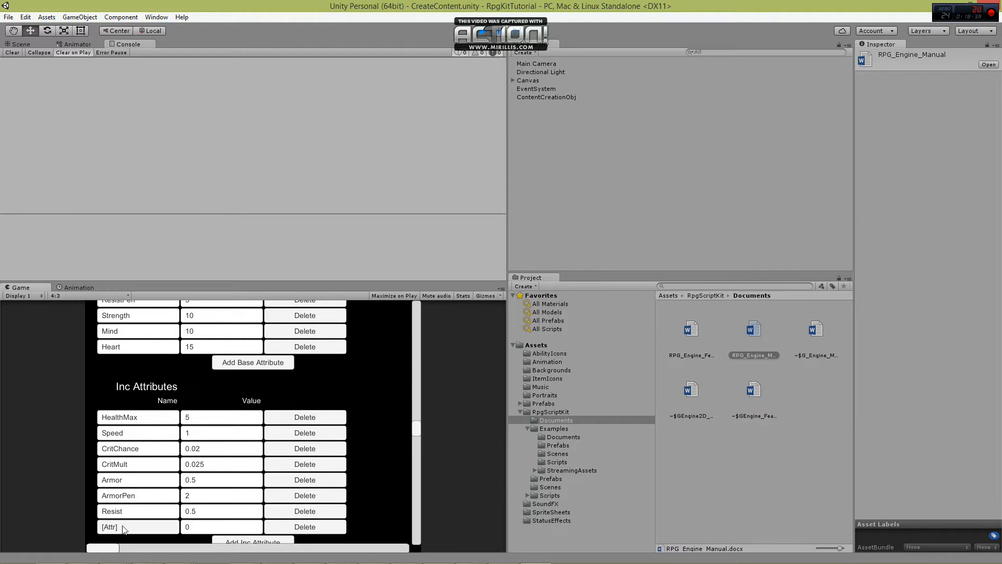
type("Ress")
type("ist")
type("Pen")
left_click(215, 530)
type("2")
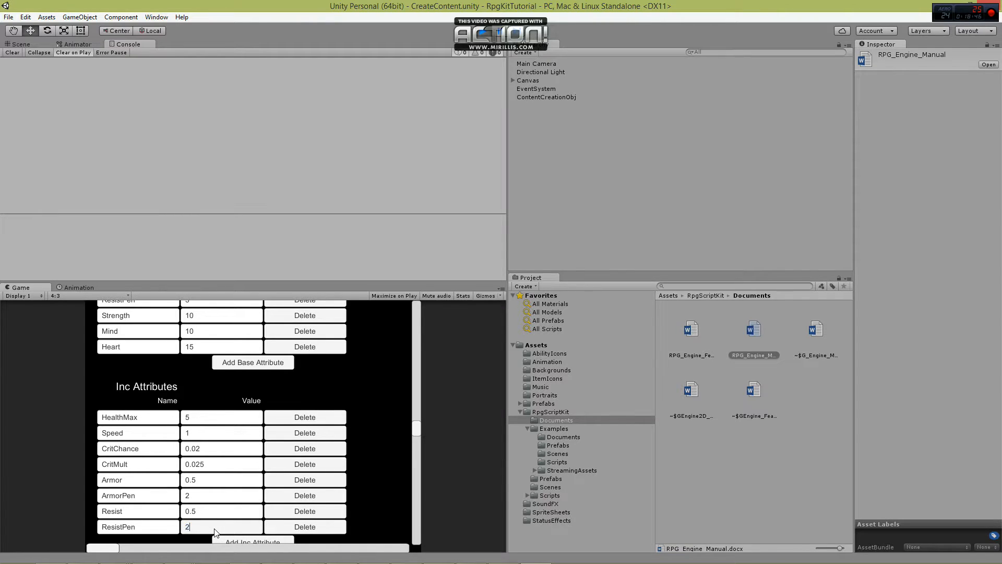
Add an inc attribute named Strength with a value of 1 to DpsExpList.
scroll(214, 531, "down", 3)
left_click(241, 480)
left_click(136, 466)
type("Strength")
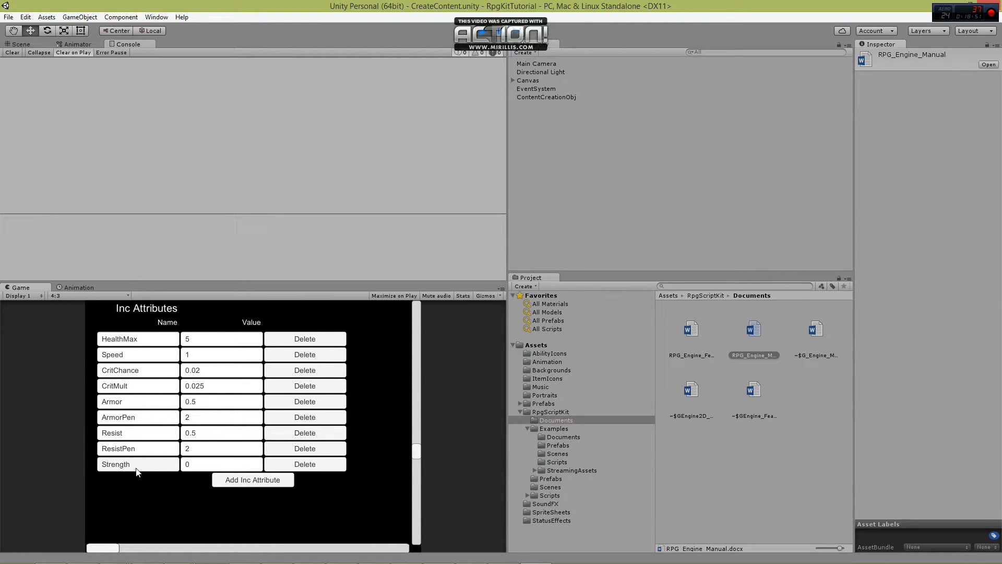
left_click(192, 464)
type("1")
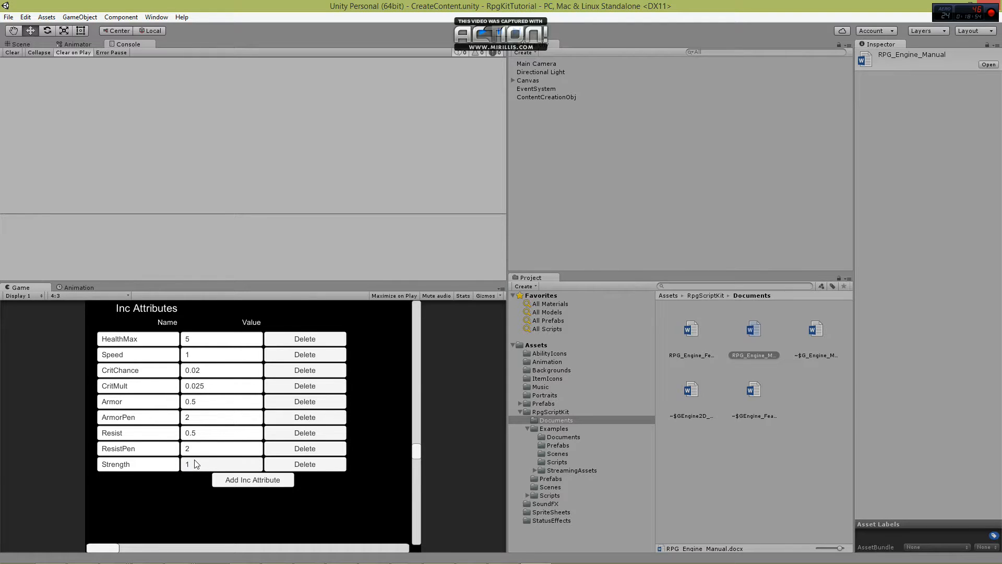
Add an inc attribute named Mind with a value of 1 to DpsExpList.
left_click(233, 481)
left_click(129, 481)
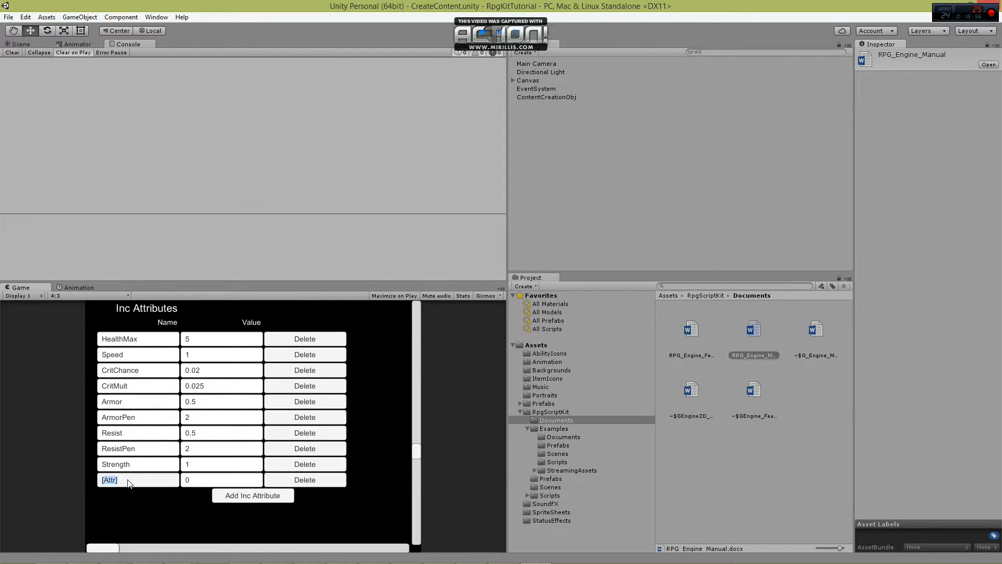
type("Mind")
left_click(199, 481)
type("1")
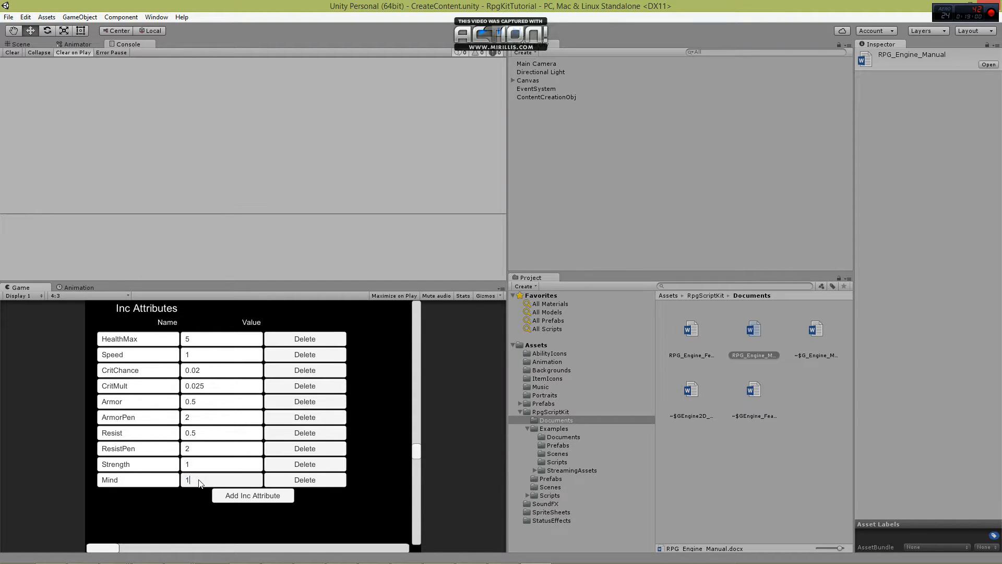
Add an inc attribute named Heart with a value of 3 to DpsExpList.
left_click(234, 496)
left_click(135, 496)
type("Heart")
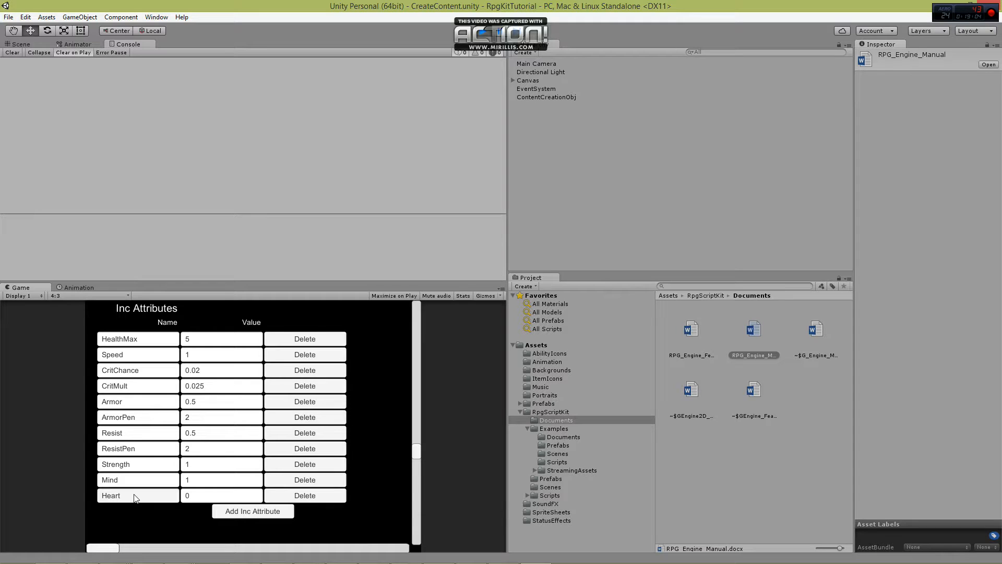
left_click(196, 498)
type("3")
Review the requirements, base attributes and inc attributes entered for DpsExpList.
scroll(171, 514, "up", 8)
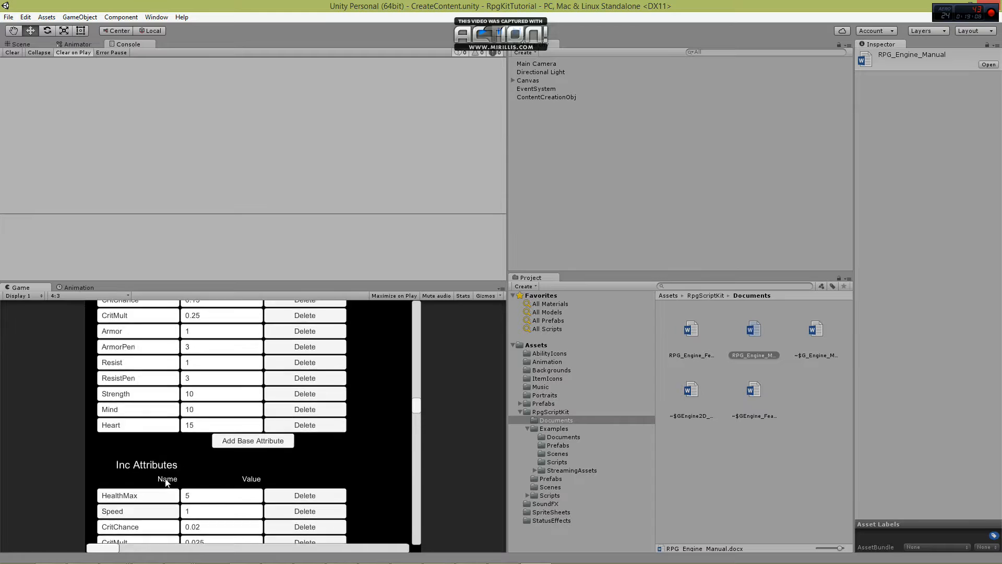
scroll(171, 473, "up", 5)
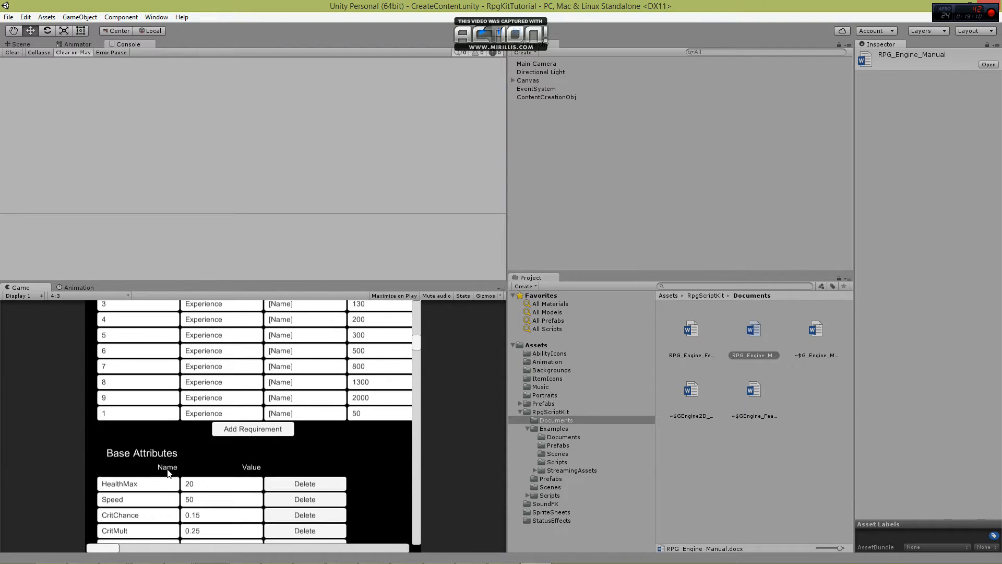
scroll(167, 475, "down", 3)
scroll(167, 474, "up", 3)
scroll(196, 413, "down", 4)
scroll(196, 412, "down", 1)
scroll(197, 412, "up", 9)
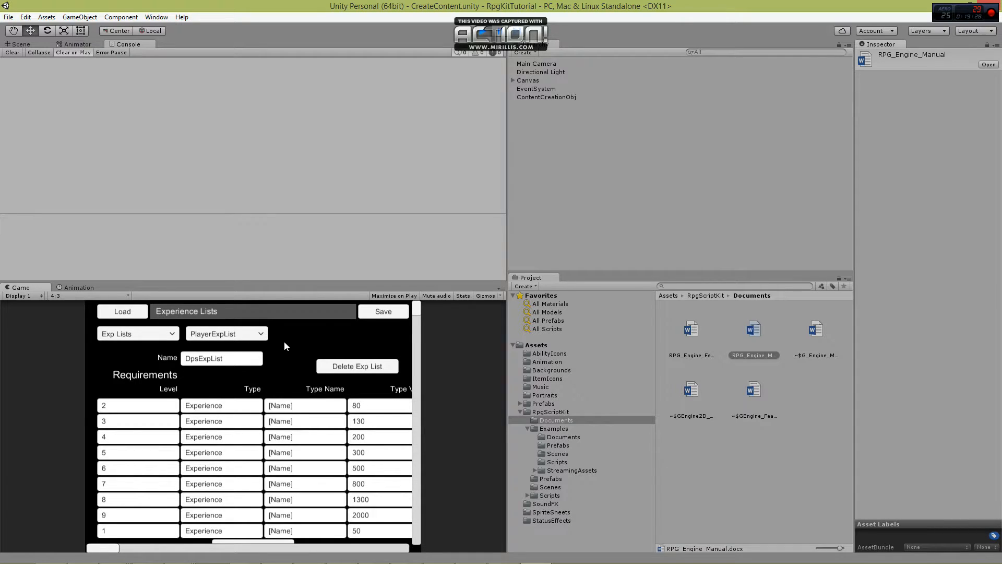
scroll(286, 371, "down", 4)
scroll(286, 371, "up", 4)
Switch the content editor from experience lists to Abilities and create a new ability entry.
left_click(157, 338)
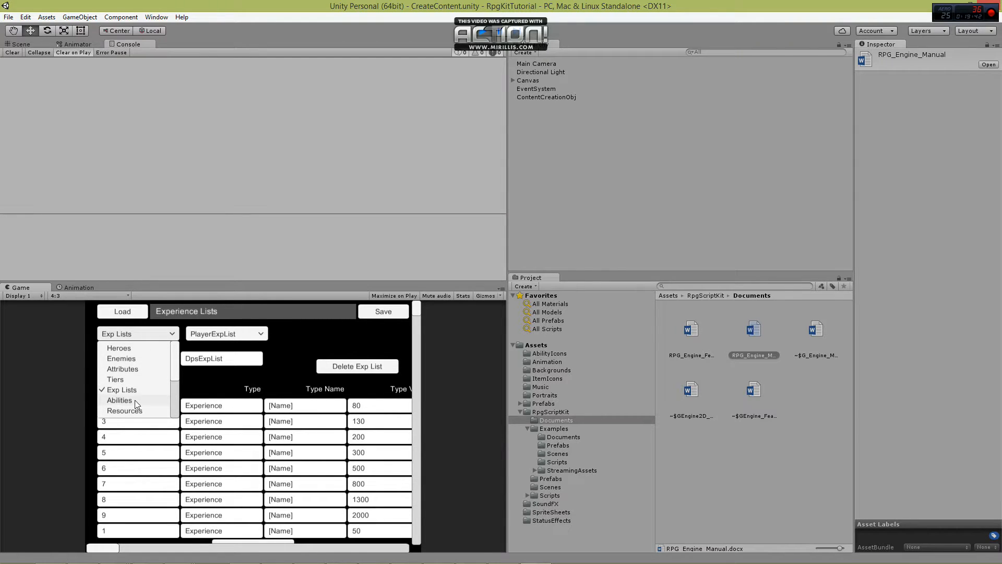
left_click(135, 400)
left_click(225, 334)
left_click(228, 349)
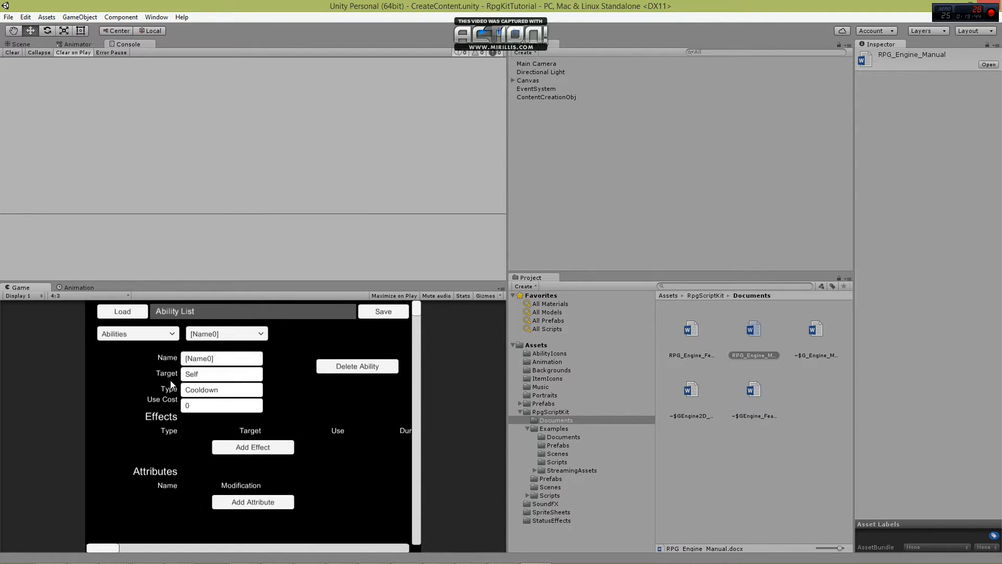
Name the new ability Basic Attack and set its target to SingleEnemy.
left_click(228, 355)
type("Ba")
type("s")
key("BackSpace")
type("asic Attack")
key("Return")
left_click(200, 373)
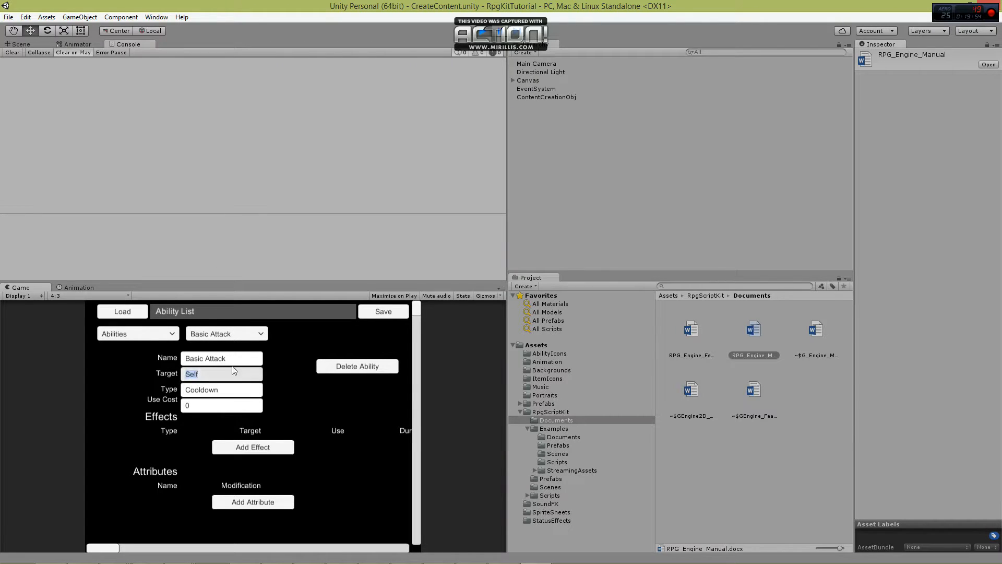
type("SingleEnemy")
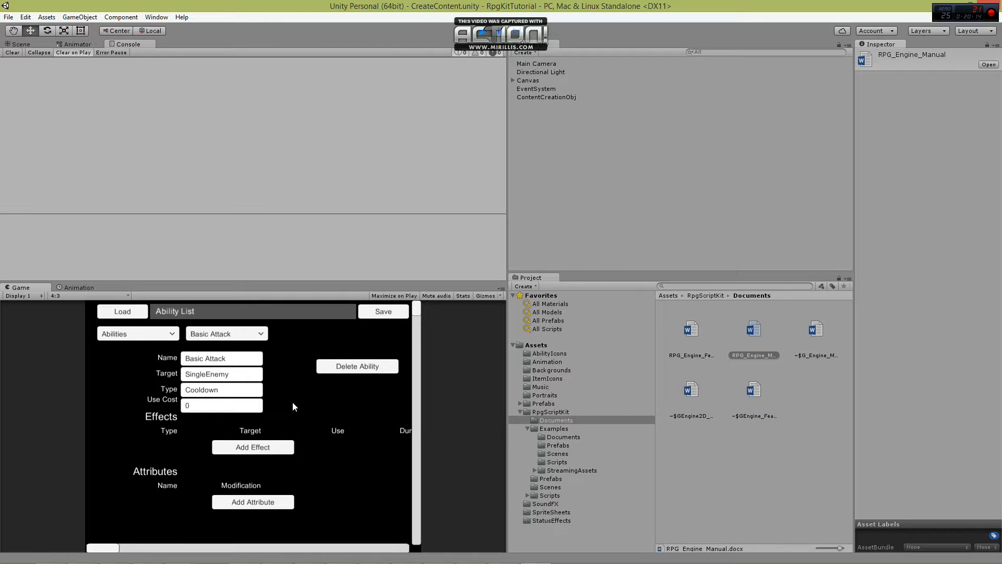
Add an effect to Basic Attack with type Damage, target SingleEnemy and use Onhit.
left_click(266, 452)
left_click(159, 453)
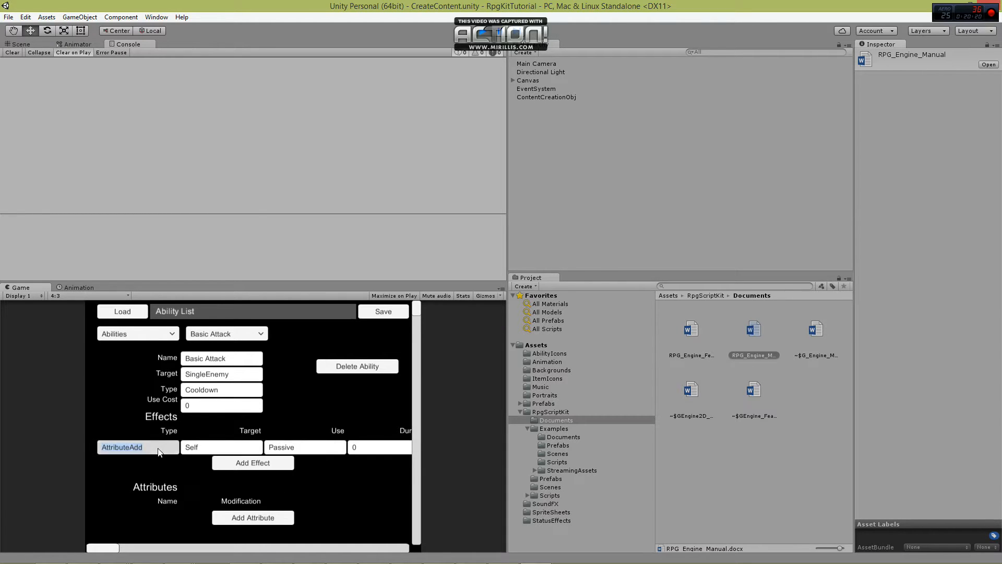
type("Damage")
left_click(197, 448)
key("BackSpace")
key("BackSpace")
key("BackSpace")
key("BackSpace")
type("SingleEnemy")
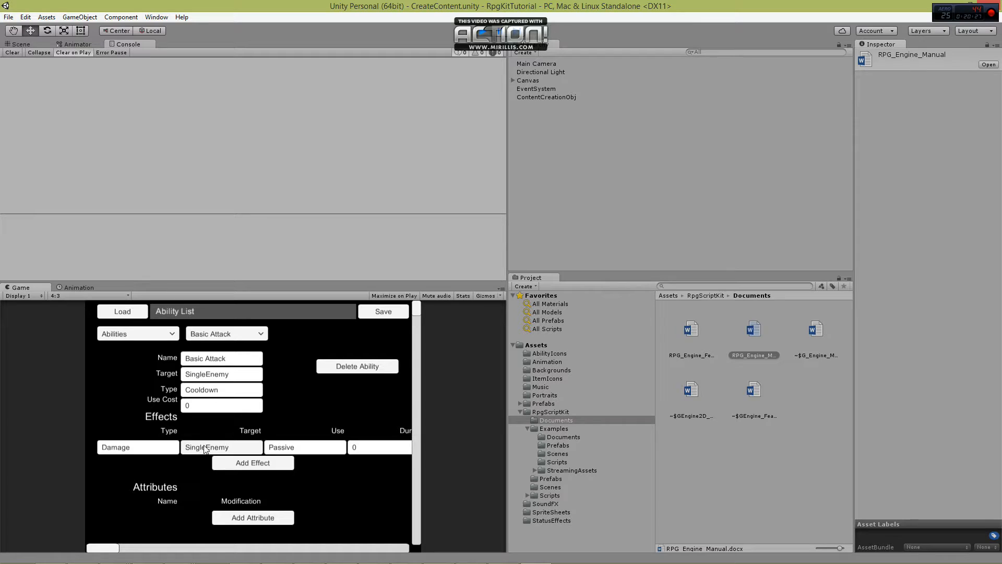
left_click(310, 448)
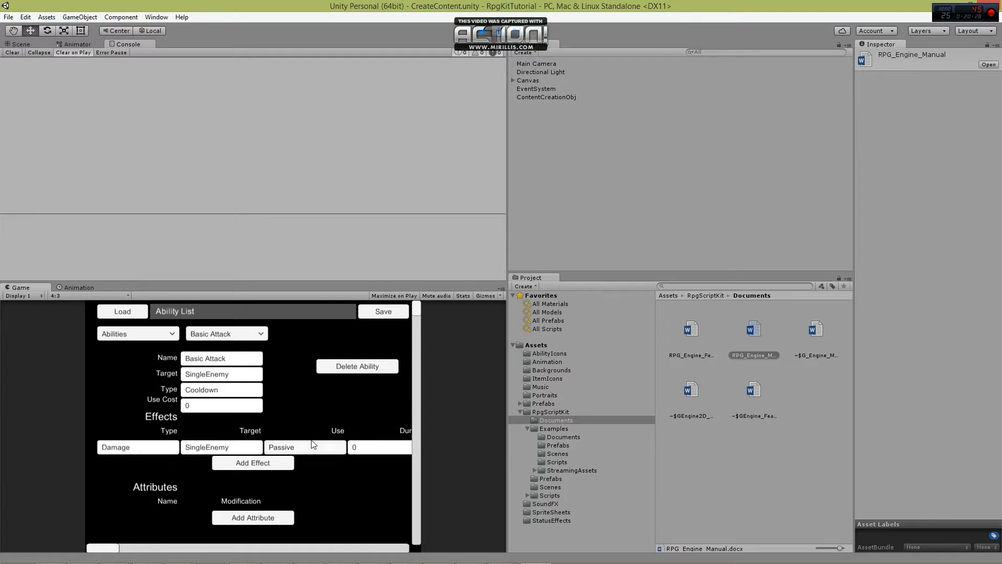
type("Onhit")
Set the Damage effect's apply chance to .75, its value to 10 and its variance to 3.
left_click_drag(105, 548, 184, 547)
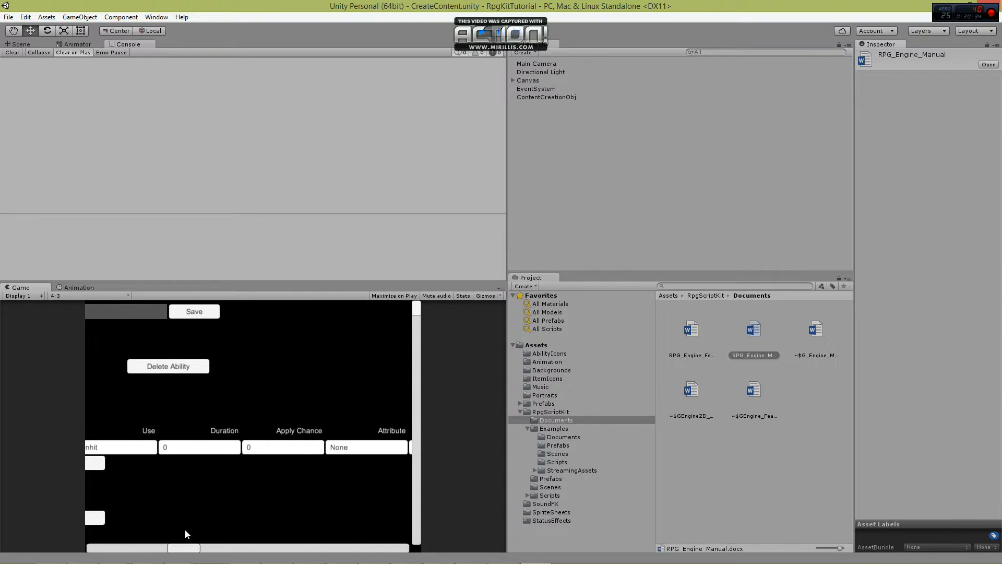
left_click(267, 450)
type(".75")
left_click_drag(185, 547, 274, 528)
left_click(238, 450)
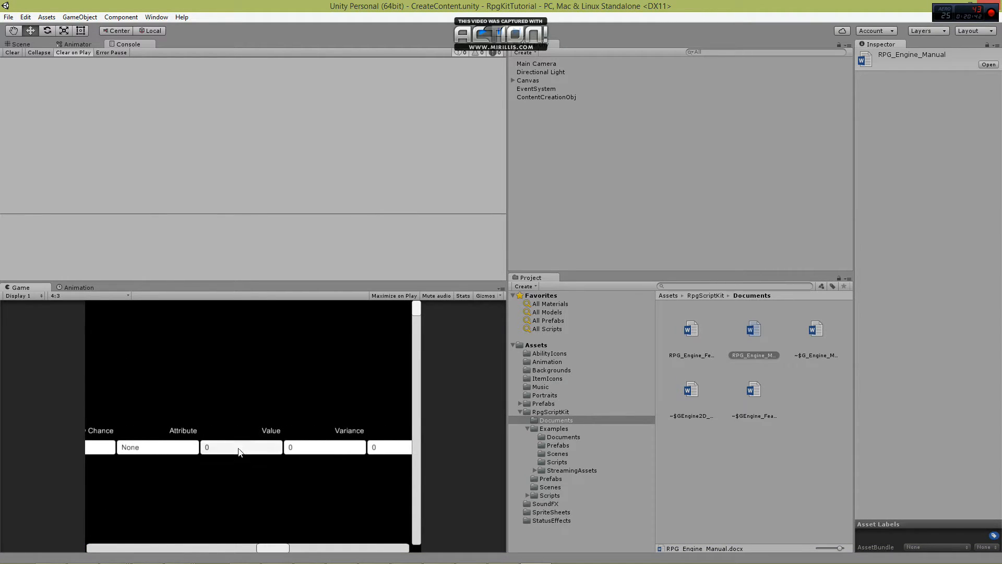
type("10")
left_click(293, 448)
type("3")
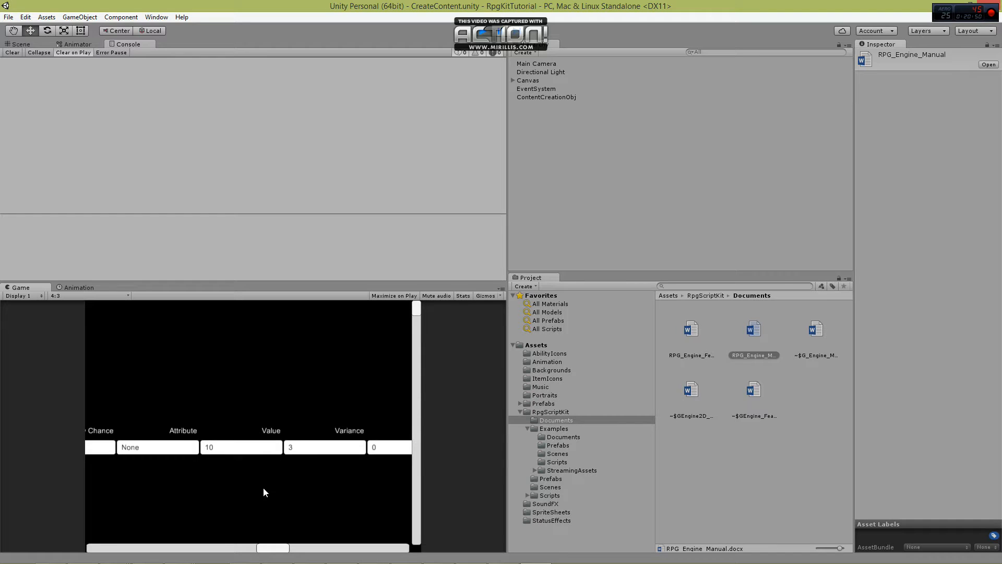
Describe the Damage effect as "Deal damage to an e" and set its graphic to BasicAttack.
left_click_drag(281, 549, 316, 542)
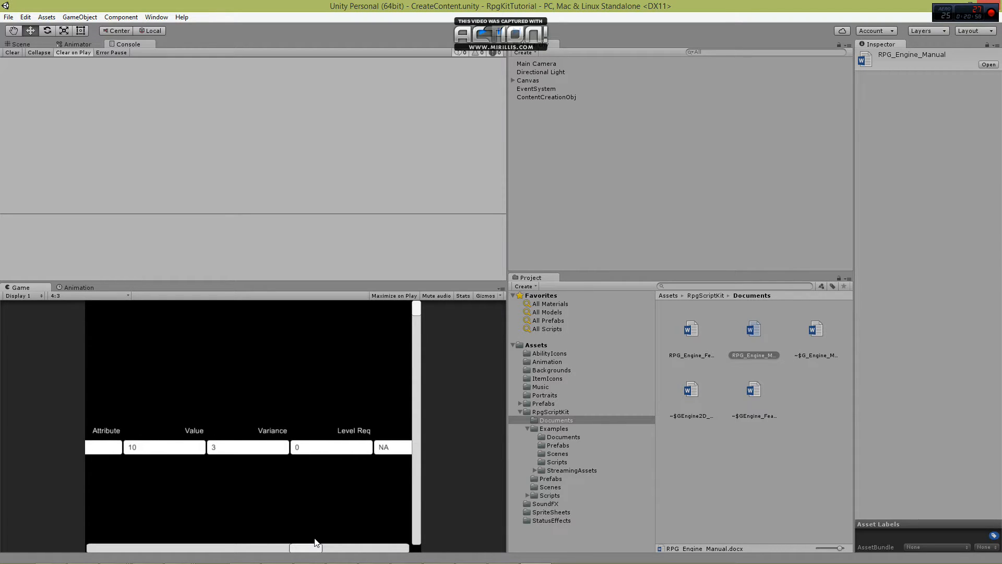
left_click_drag(316, 543, 385, 541)
left_click(272, 448)
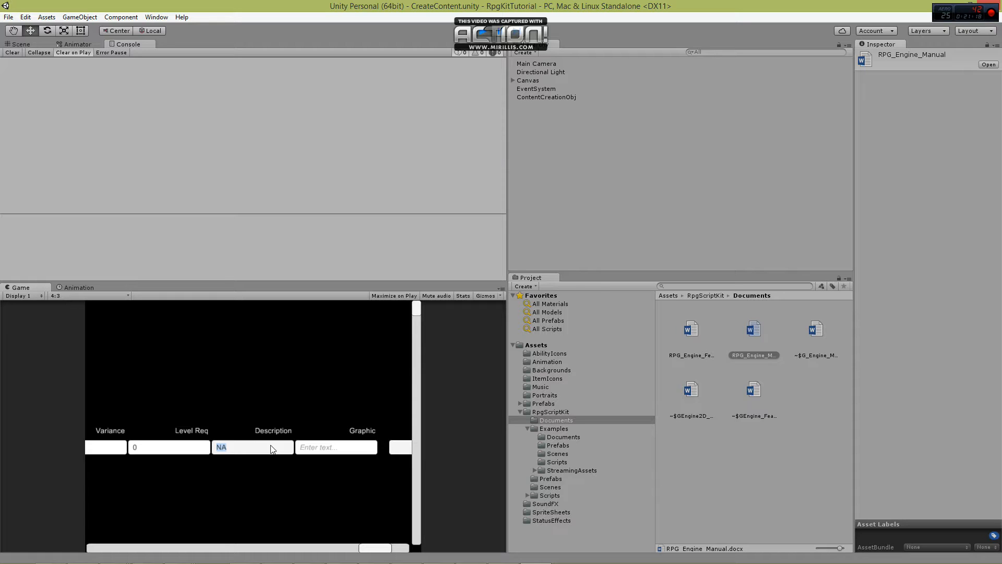
type("Deal damage to an e")
left_click(303, 449)
type("B")
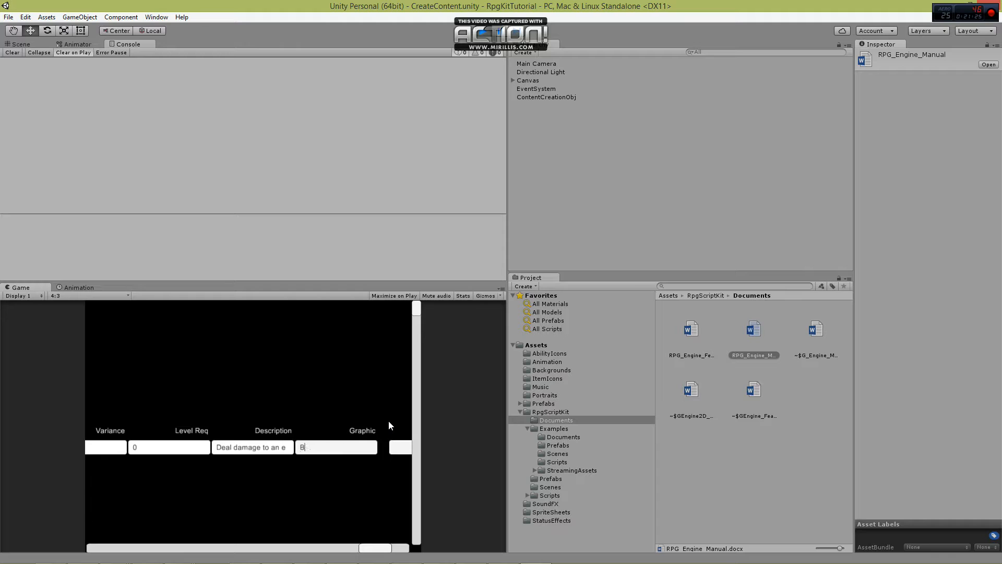
type("asicAttack")
Add a Strength attribute with a modification of 0.25 to the Basic Attack ability.
left_click_drag(379, 547, 88, 549)
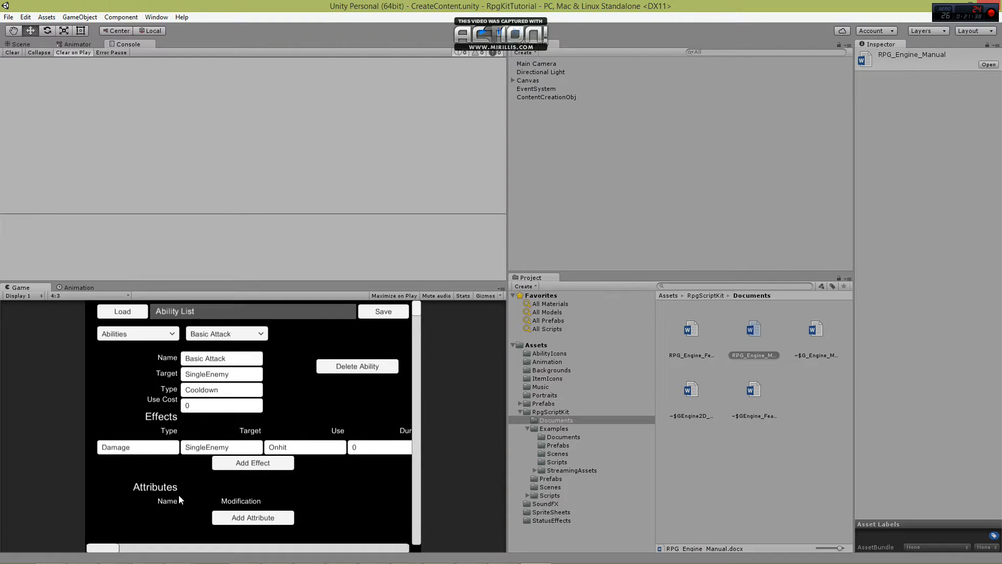
left_click_drag(112, 548, 381, 541)
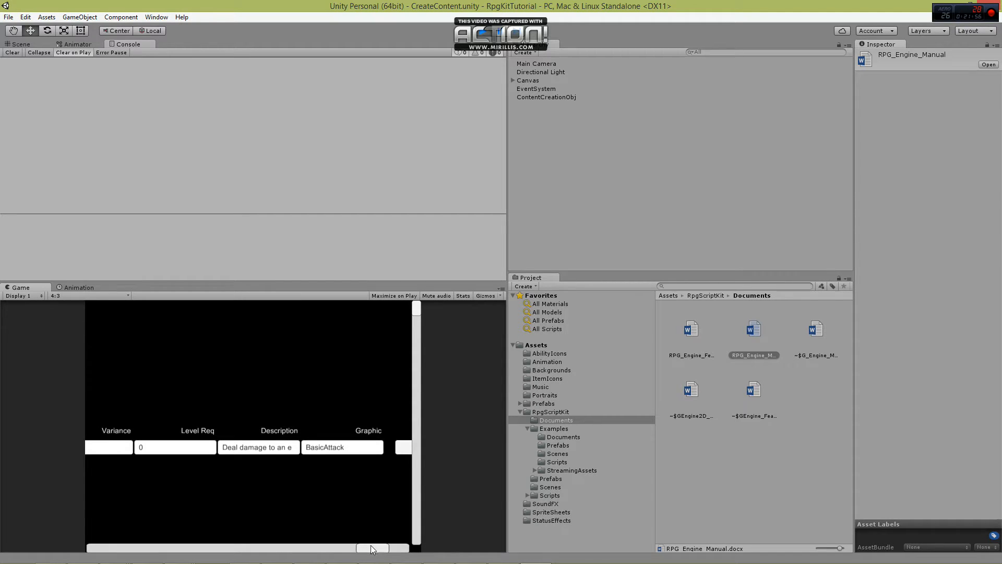
left_click_drag(371, 545, 97, 554)
left_click(244, 522)
scroll(209, 481, "down", 1)
left_click(146, 501)
type("Strength")
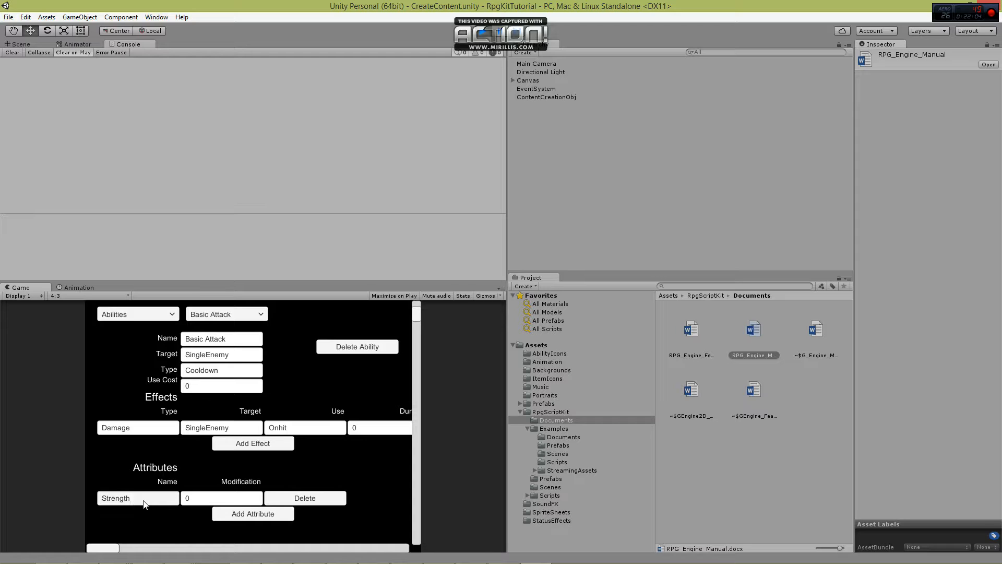
left_click(212, 497)
type(".25")
Switch the content editor to Resources and add a resource named Energy.
left_click(157, 312)
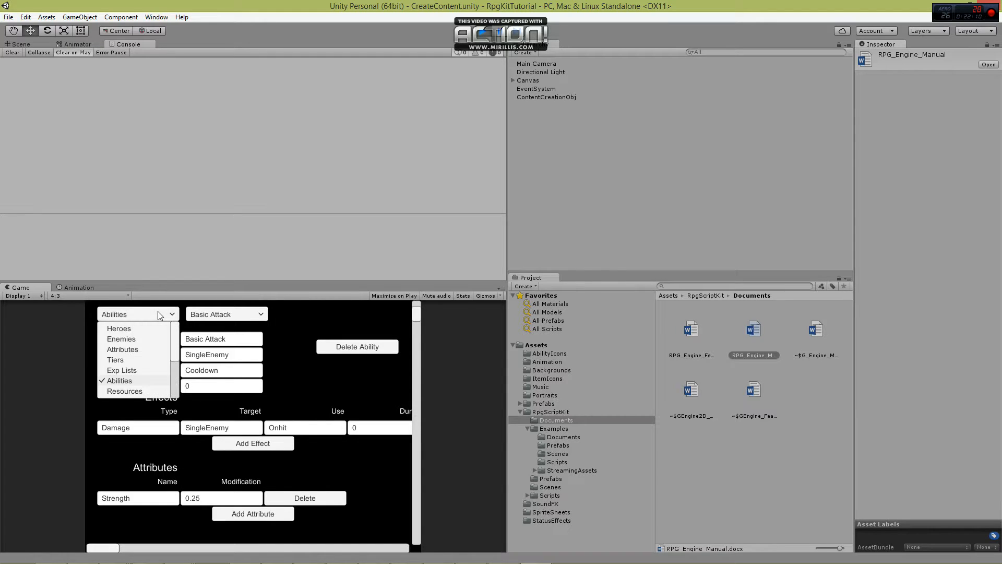
left_click(125, 391)
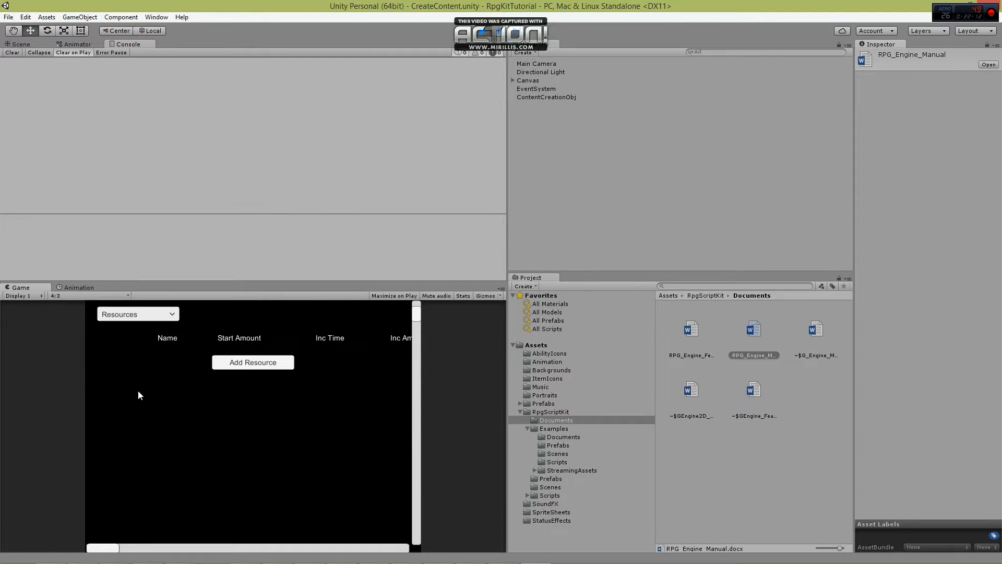
left_click(248, 366)
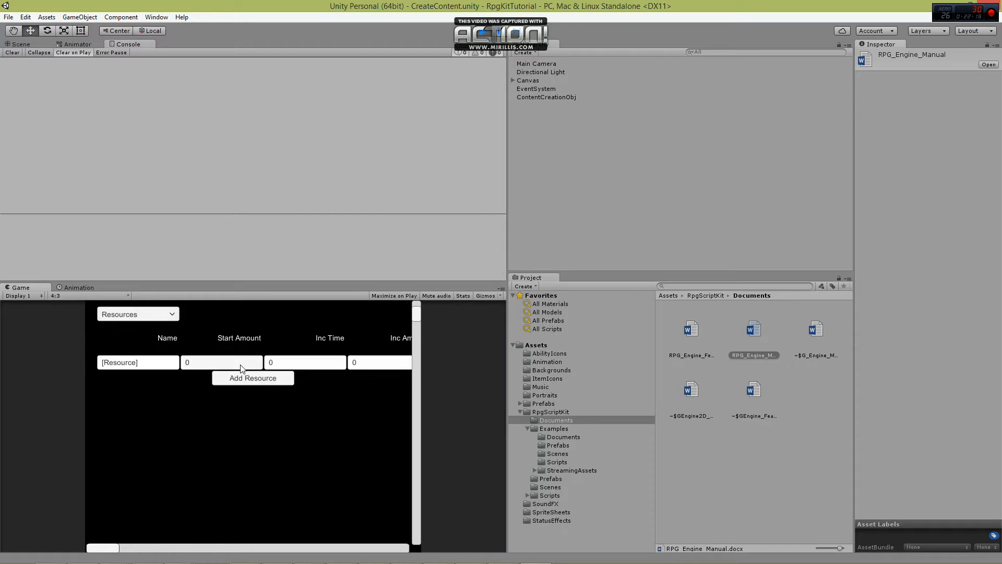
left_click(134, 362)
type("Energy")
Add two more resources named SP and IP below Energy.
left_click(225, 381)
left_click(157, 381)
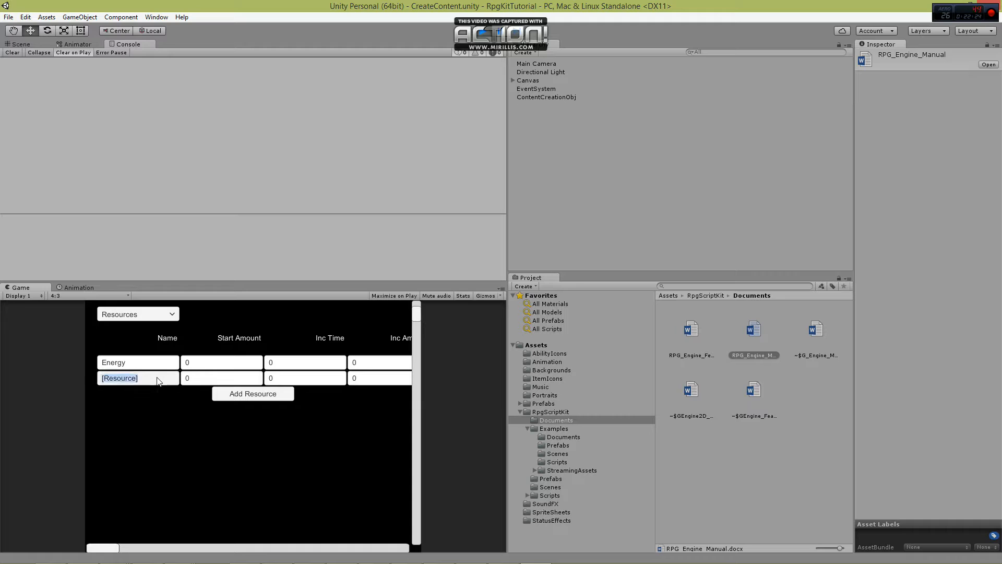
type("SP")
left_click(277, 394)
left_click(139, 391)
type("IP")
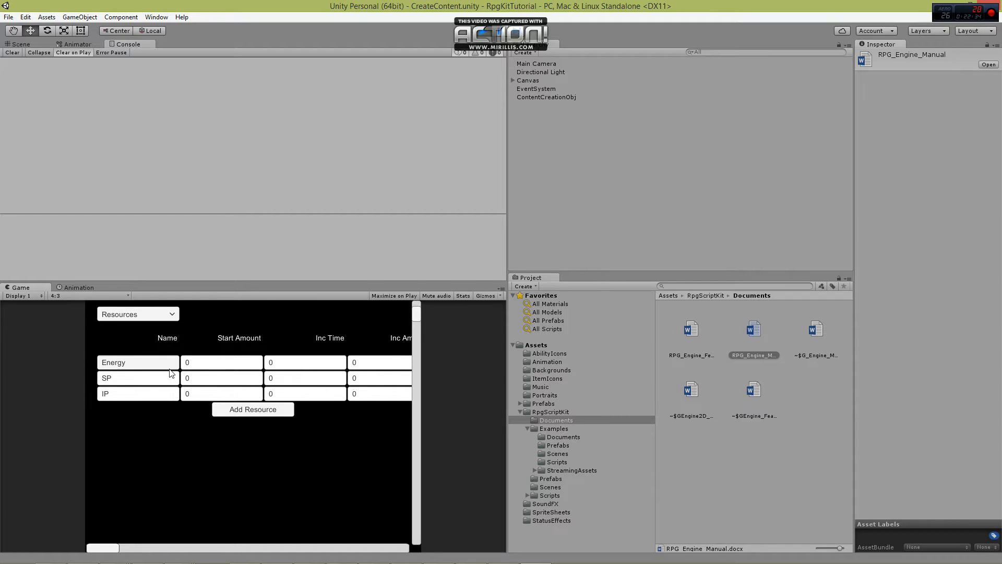
Set the start amounts to 50 for Energy, 100 for SP and 25 for IP.
left_click(203, 365)
type("50")
left_click(203, 378)
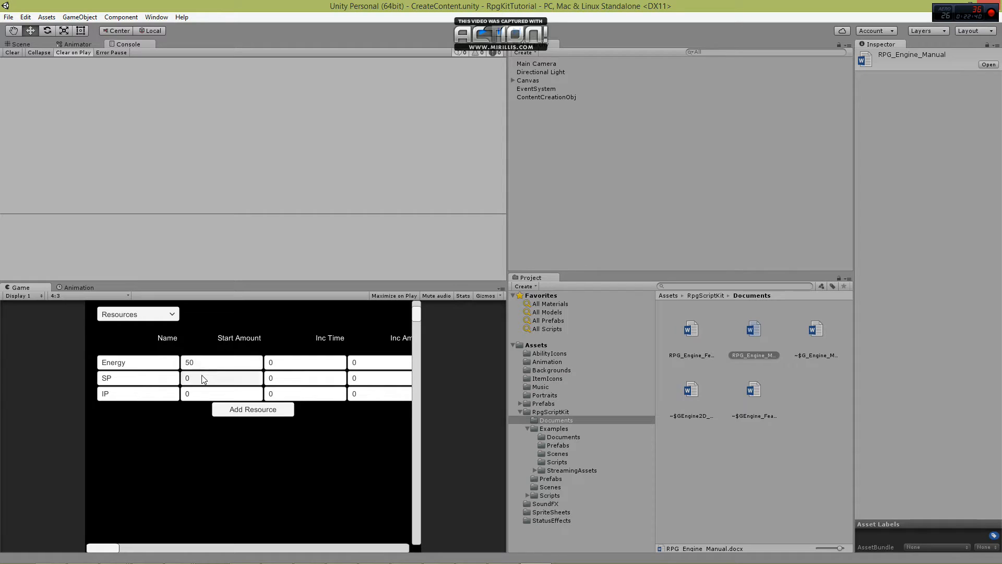
type("100")
left_click(203, 394)
type("25")
Set Energy's inc time to 300 and its inc amount to 1.
left_click_drag(107, 547, 144, 549)
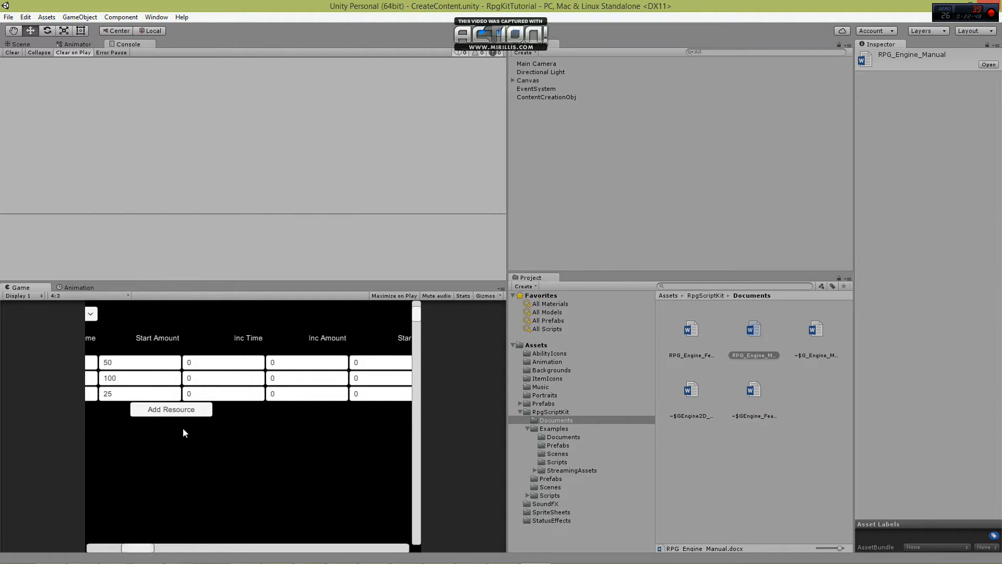
left_click(226, 362)
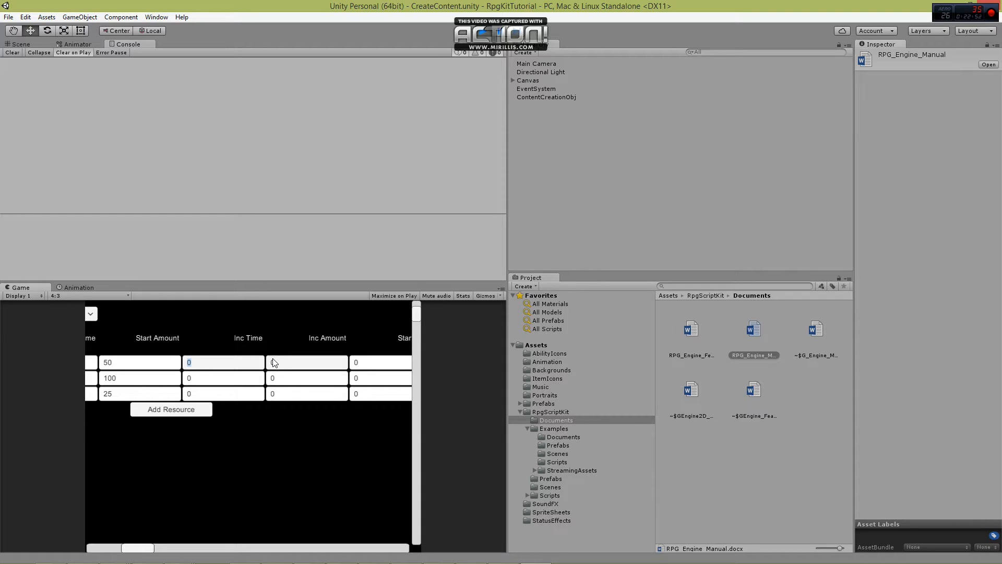
type("300")
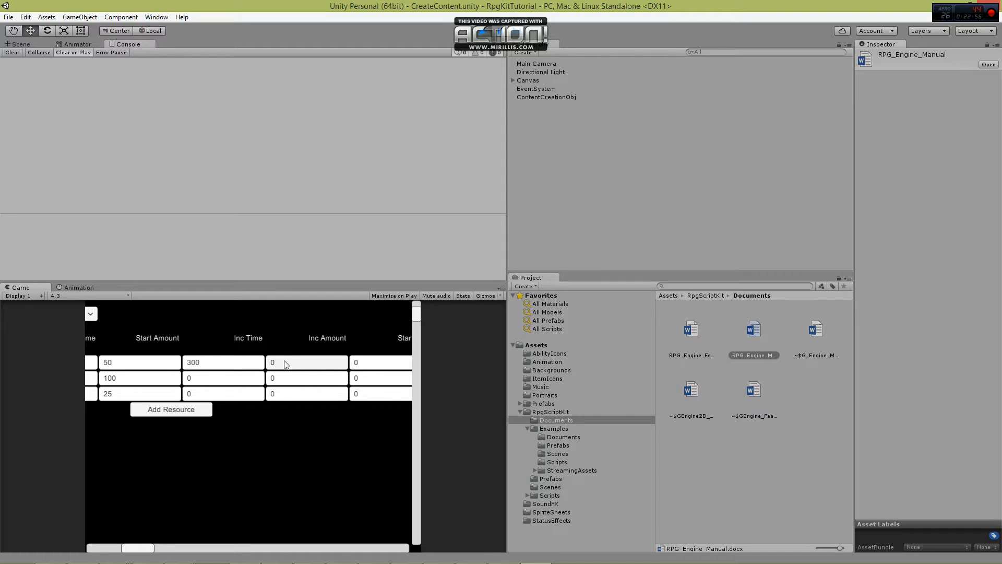
left_click(286, 363)
type("1")
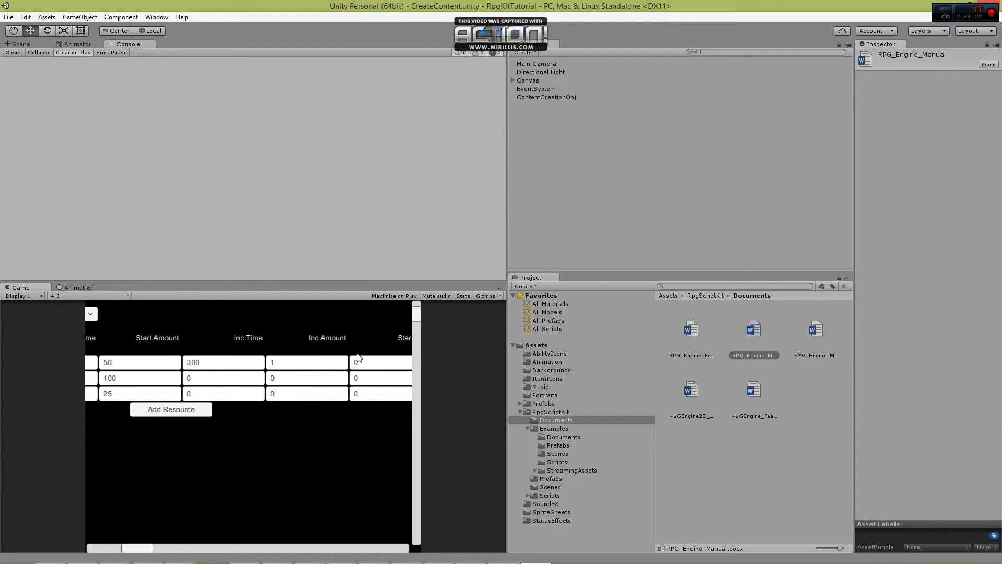
Set Energy's start max to 50 and its inc max to 5.
left_click_drag(149, 548, 225, 548)
left_click(215, 366)
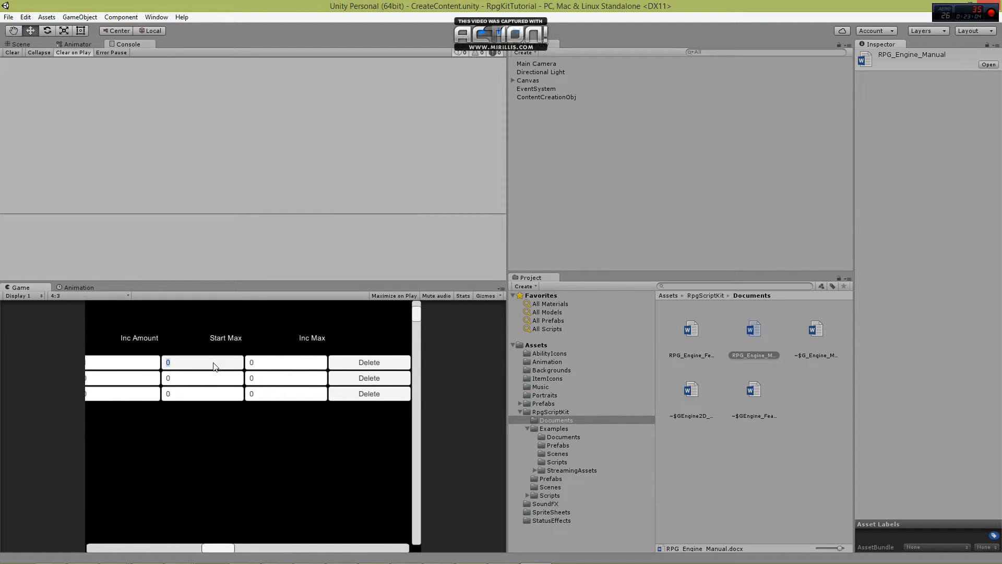
type("50")
left_click(261, 364)
type("5")
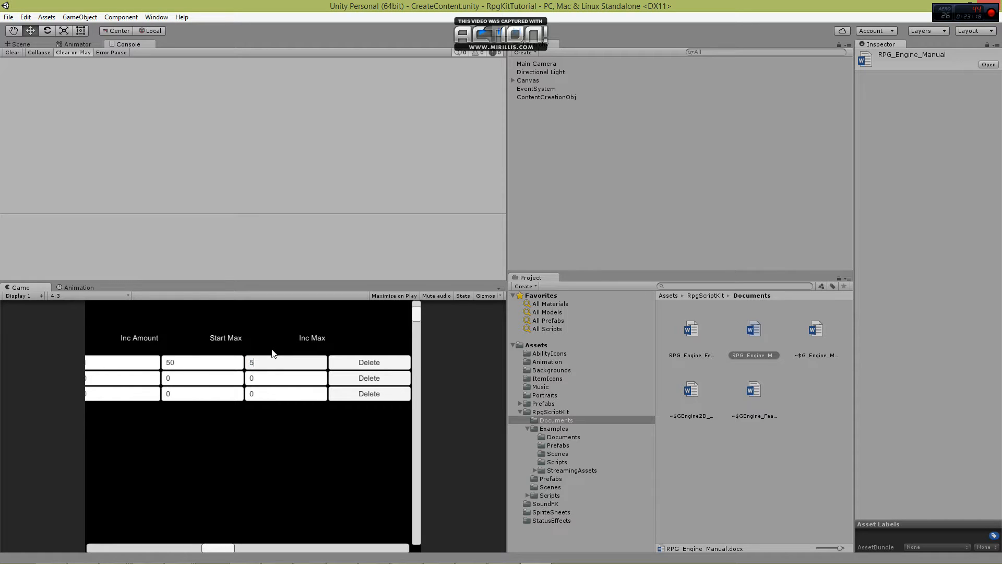
left_click(272, 350)
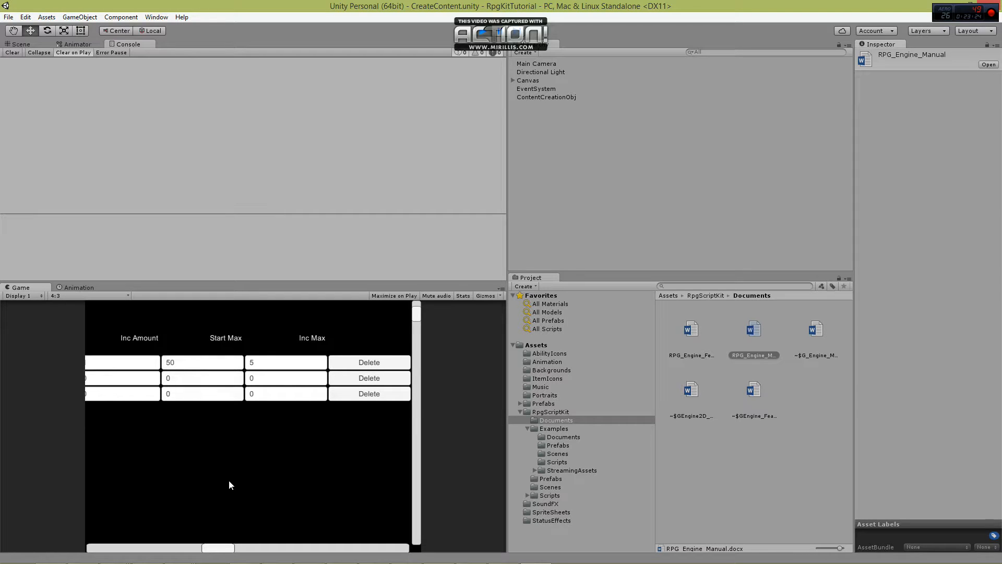
Switch the content editor to Equipment Slots and add four new slots.
left_click_drag(221, 549, 217, 549)
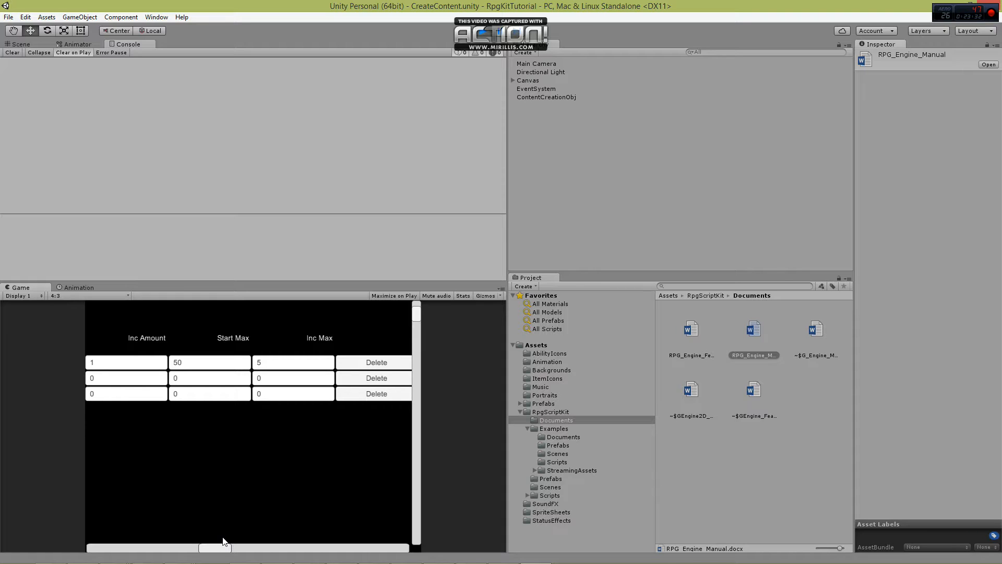
left_click_drag(217, 550, 101, 552)
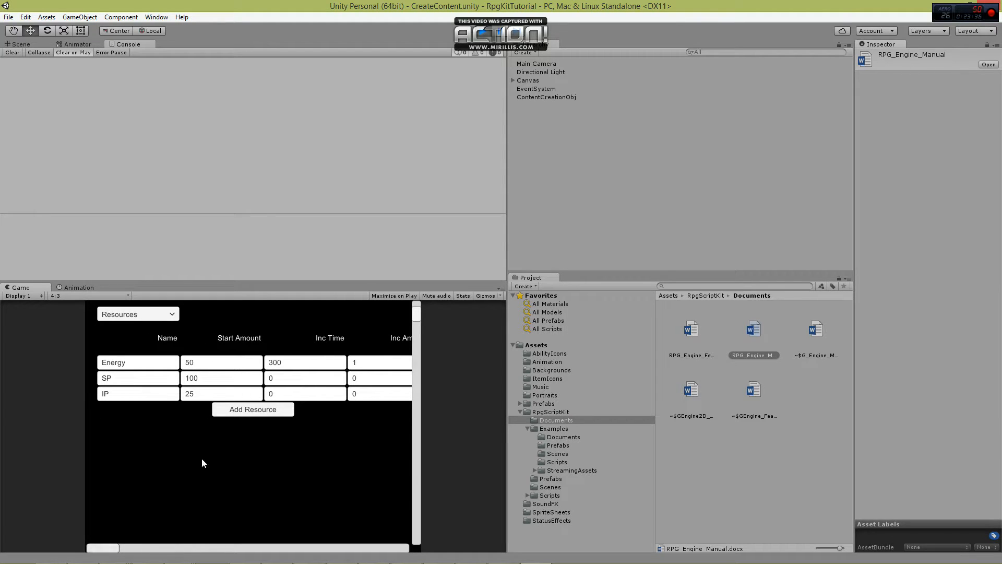
scroll(201, 458, "up", 1)
left_click(130, 334)
left_click_drag(175, 354, 176, 380)
left_click(149, 367)
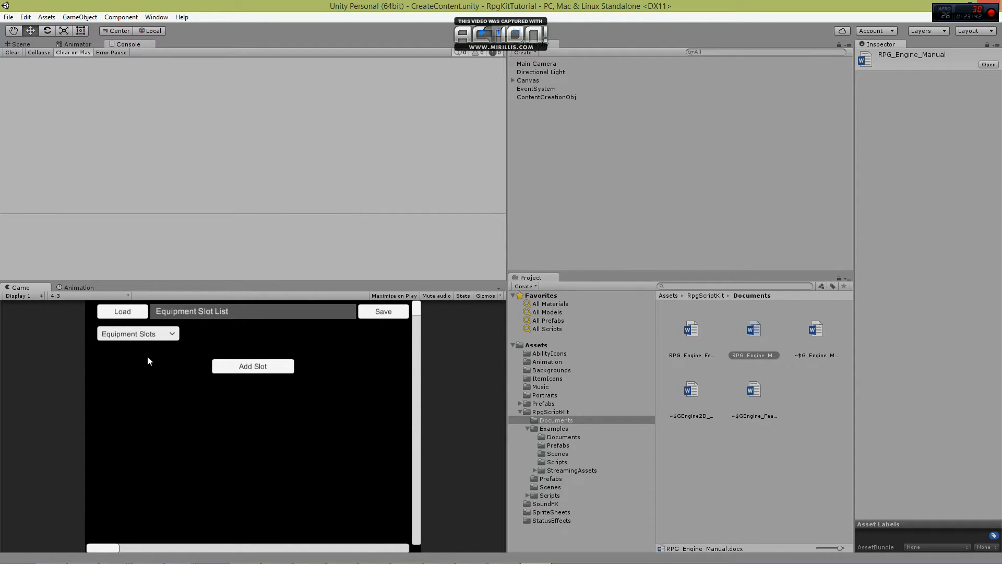
left_click(236, 370)
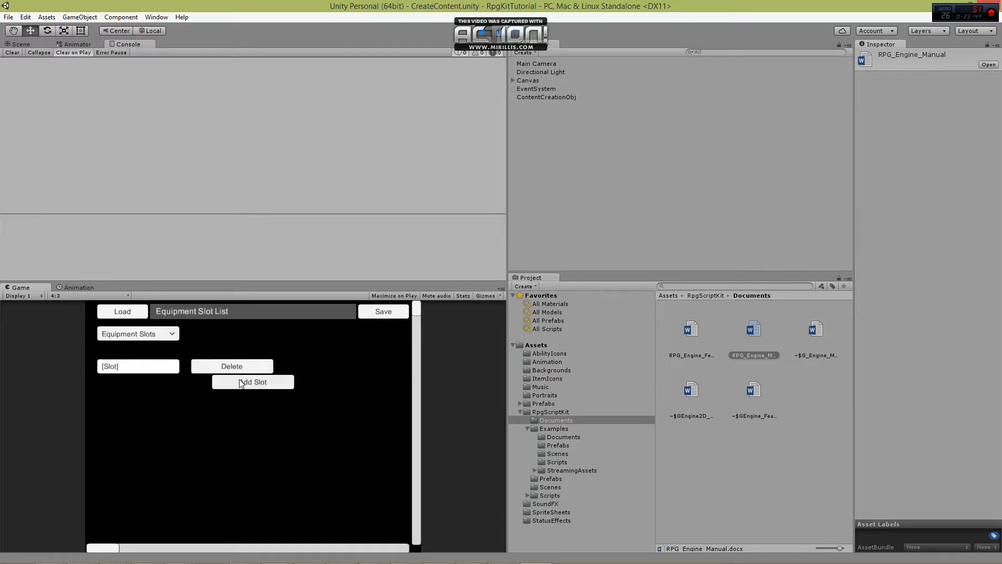
left_click(241, 384)
left_click(243, 400)
left_click(242, 412)
Name the four equipment slots Main Hand, Off Hand, Head and Body, in that order.
left_click(147, 369)
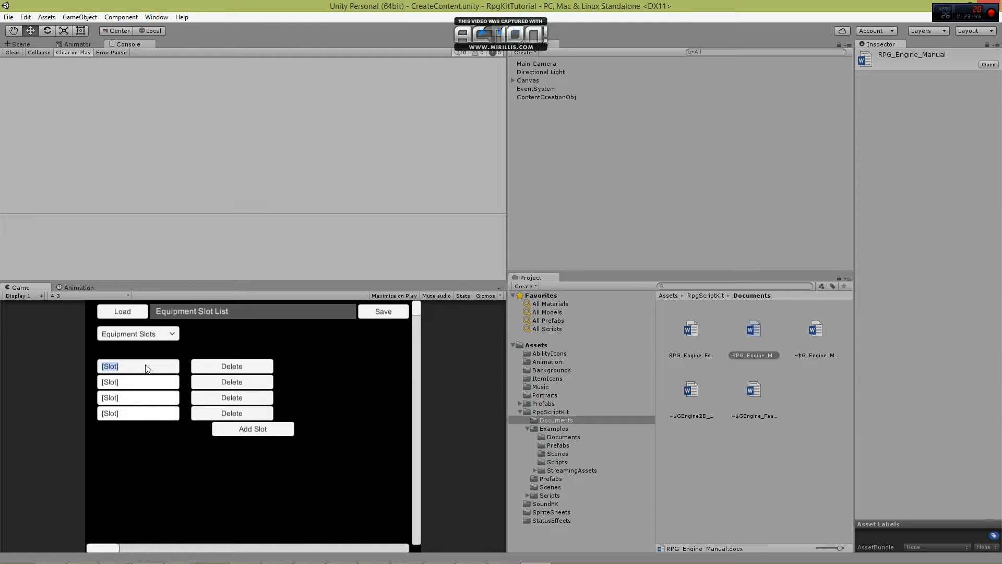
type("Main Hand")
left_click(137, 382)
type("Off Hand")
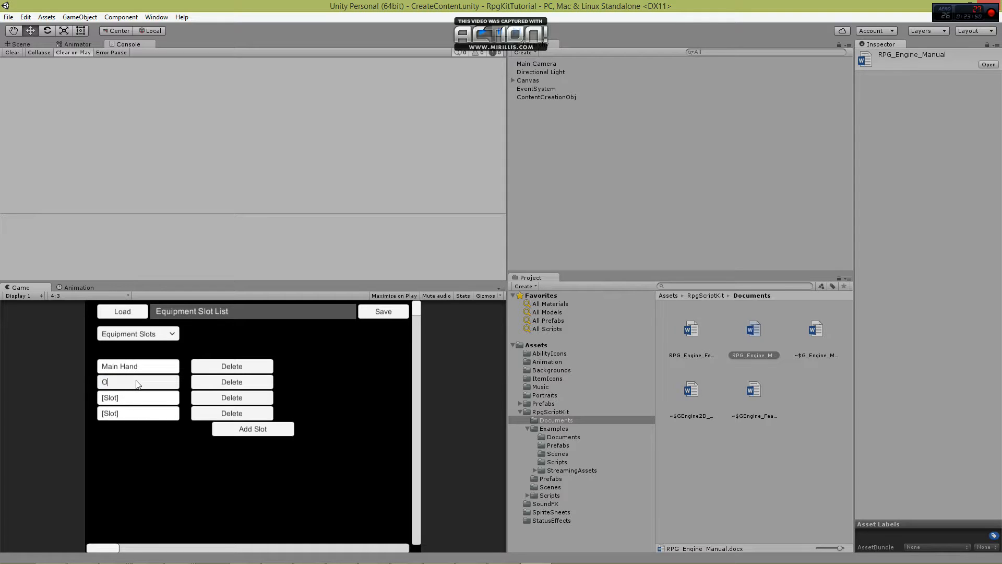
left_click(134, 399)
type("Head")
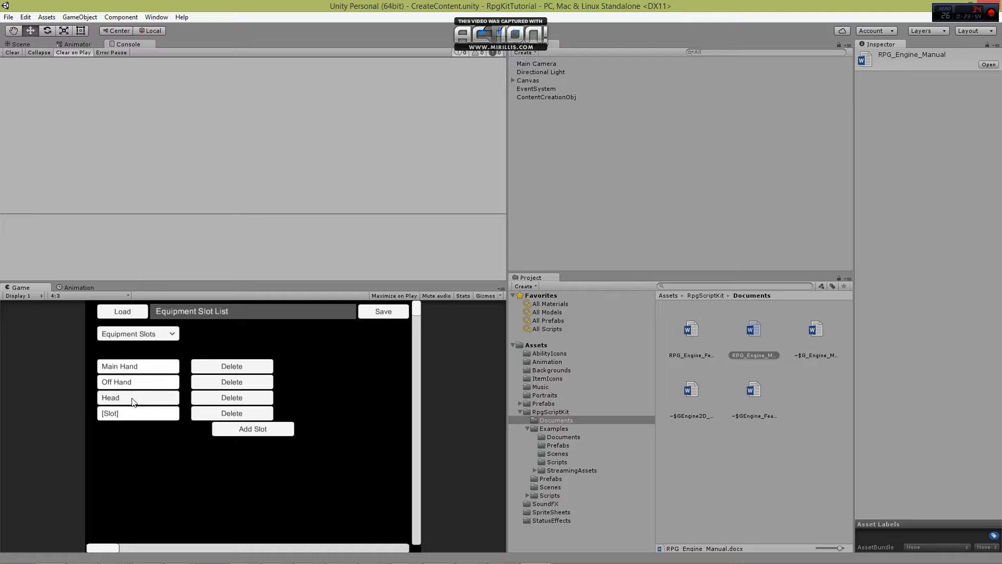
left_click(139, 415)
type("Body")
Switch the content editor to Items and create a new item named Sureshot Bow.
left_click(125, 333)
scroll(167, 384, "down", 3)
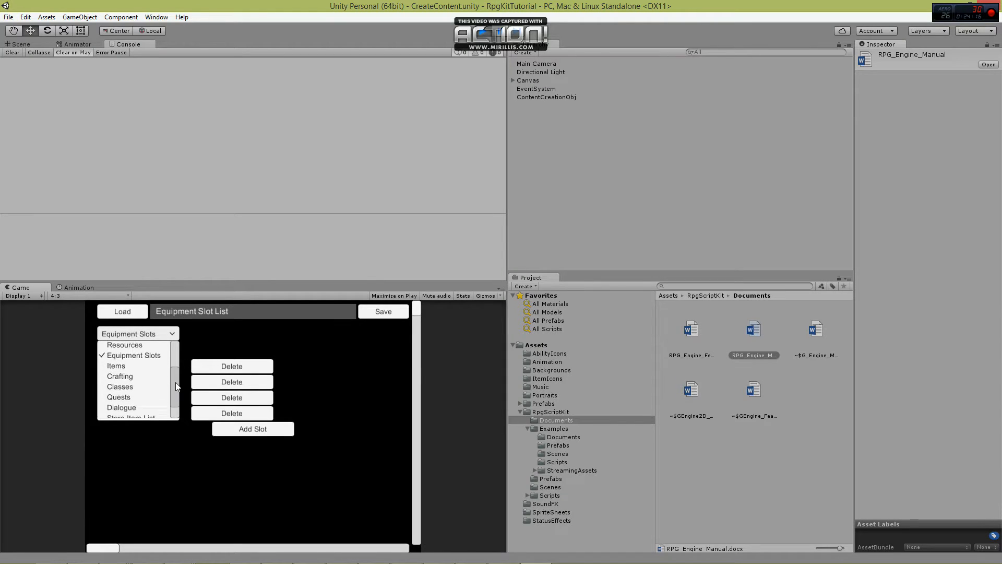
left_click(137, 361)
left_click(209, 334)
left_click(212, 351)
left_click(216, 360)
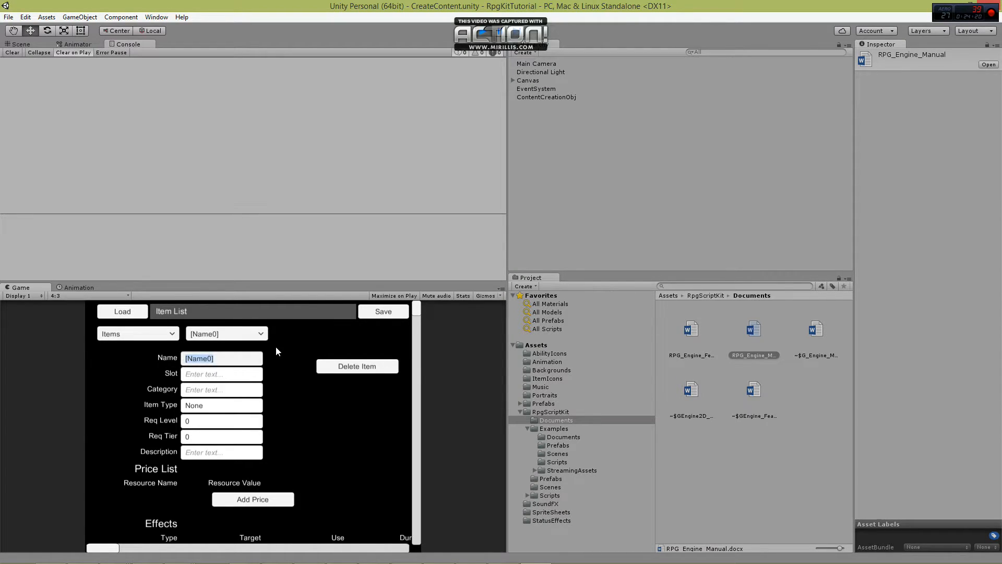
type("Sureshot Bow")
key("Return")
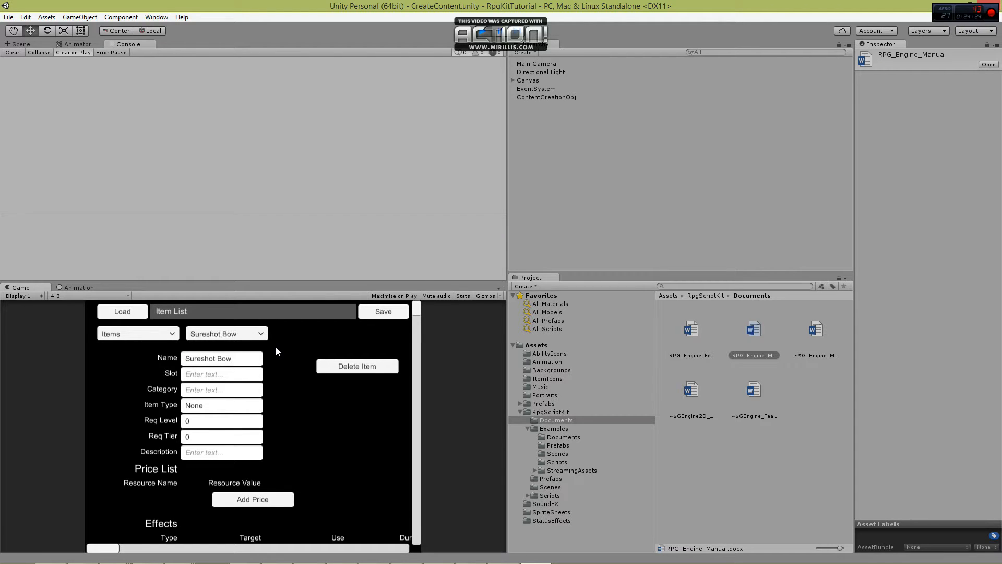
Set the Sureshot Bow's slot to Main Hand, its category to Bow and its item type to Equipable.
left_click(196, 375)
type("Main Hand")
key("Return")
left_click(232, 391)
type("Bow")
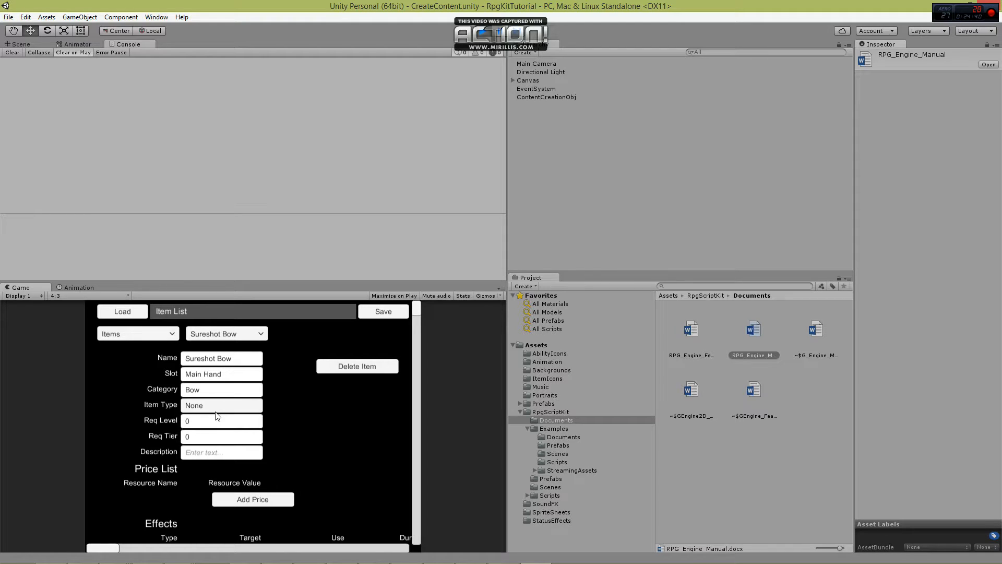
left_click(216, 408)
type("Equip")
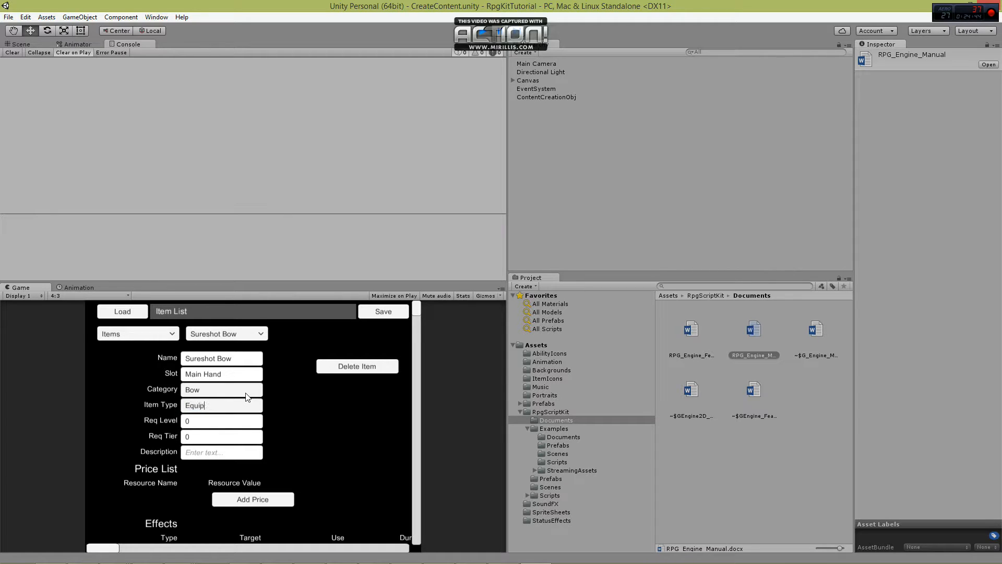
type("able")
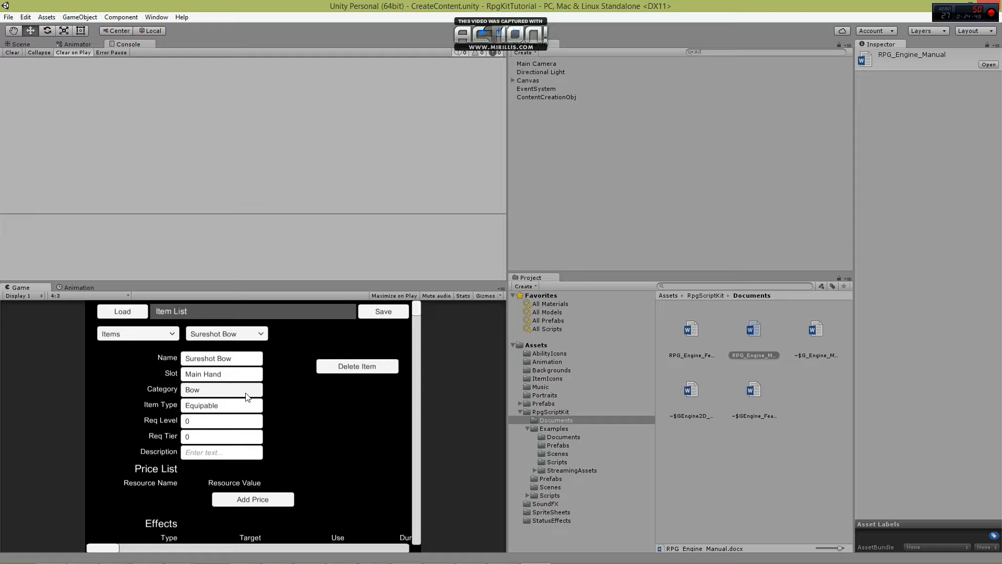
Give the Sureshot Bow the description "Choice weapon to deal damage from afar".
left_click(198, 451)
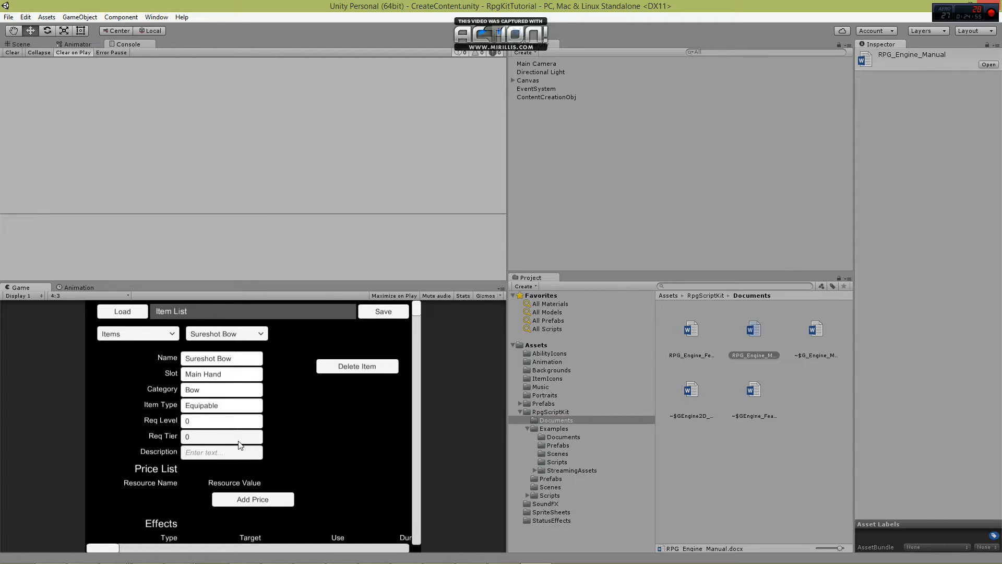
type("Choice weapo")
type("n to deal damage")
type(" from afar")
key("Return")
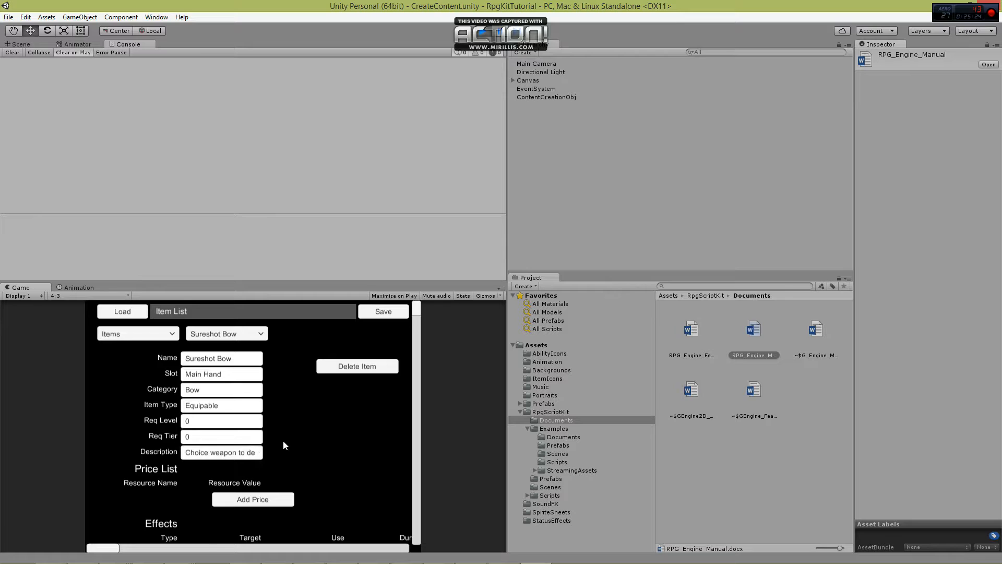
Add a price of 40 SP to the Sureshot Bow.
scroll(283, 441, "down", 3)
left_click(261, 429)
left_click(158, 426)
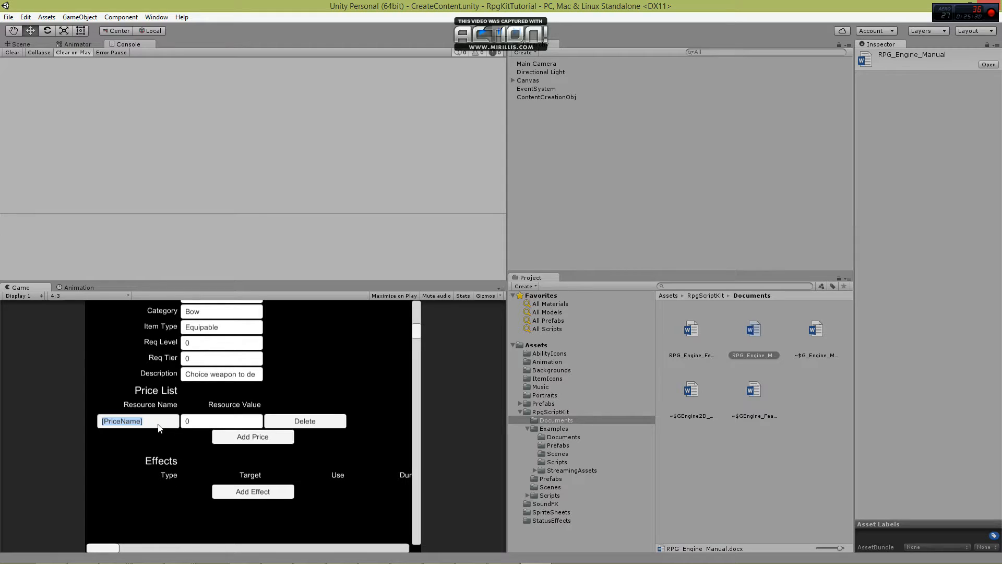
type("SP")
left_click(187, 421)
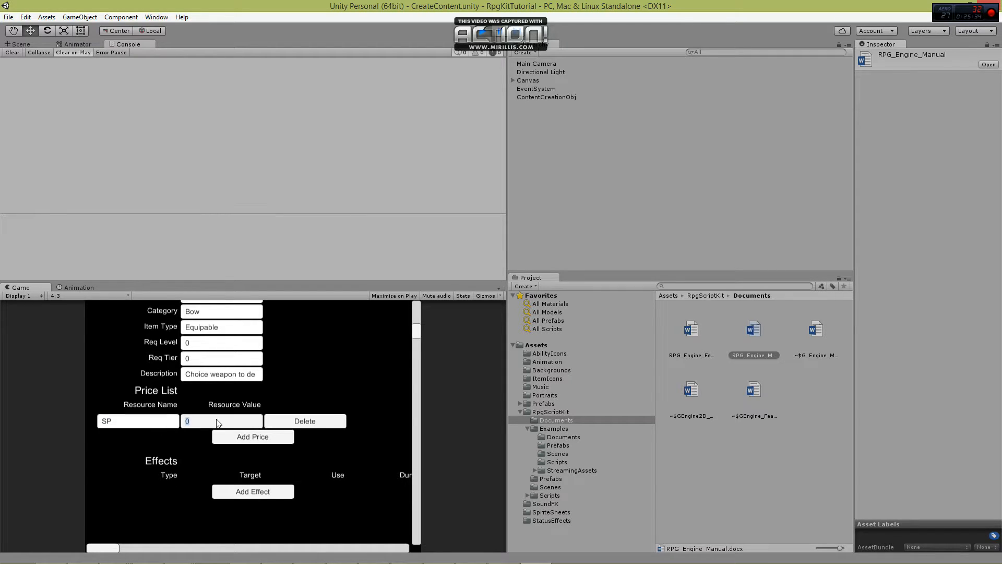
type("40")
Add a second price of 10 IP to the Sureshot Bow.
left_click(252, 436)
left_click(126, 437)
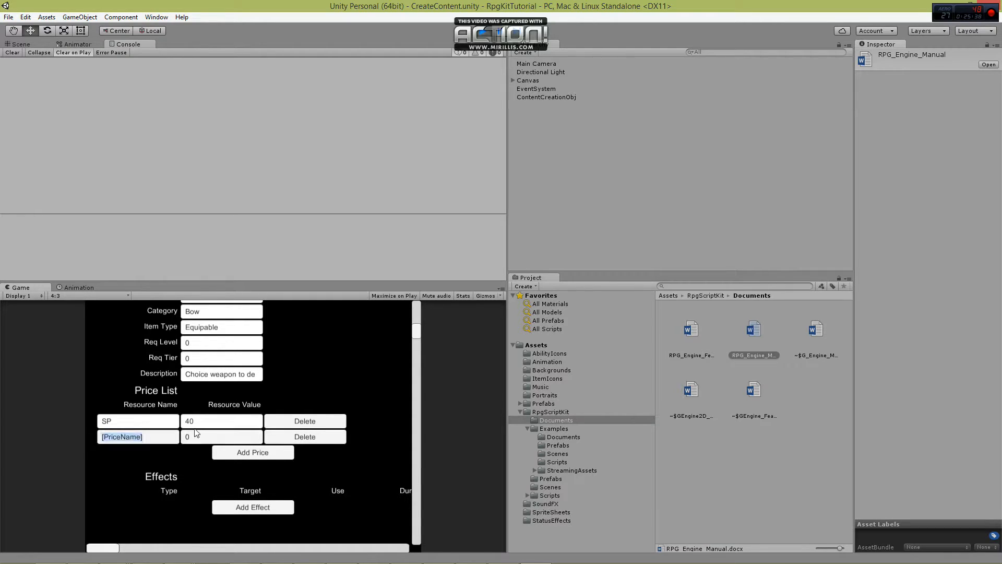
type("IP")
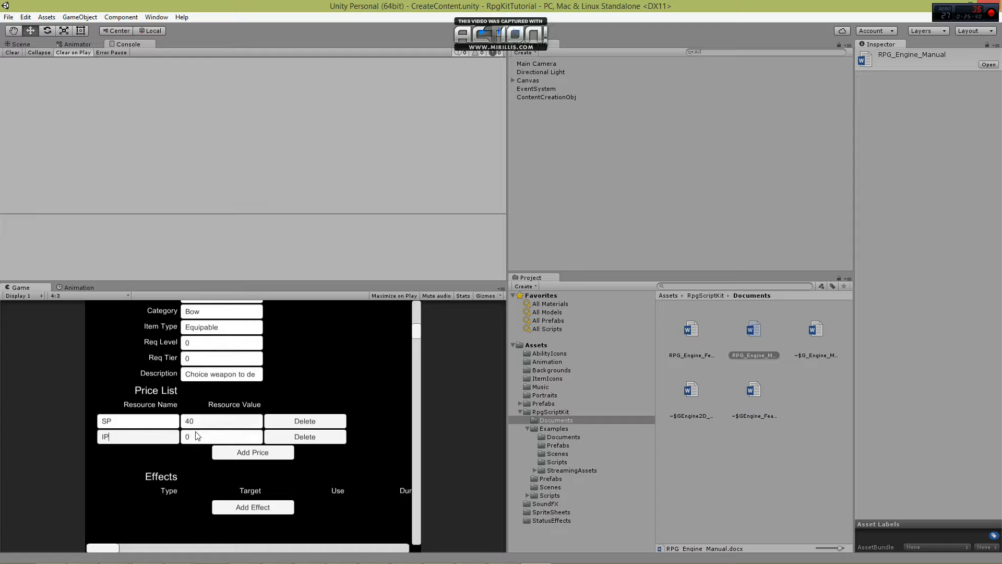
left_click(202, 433)
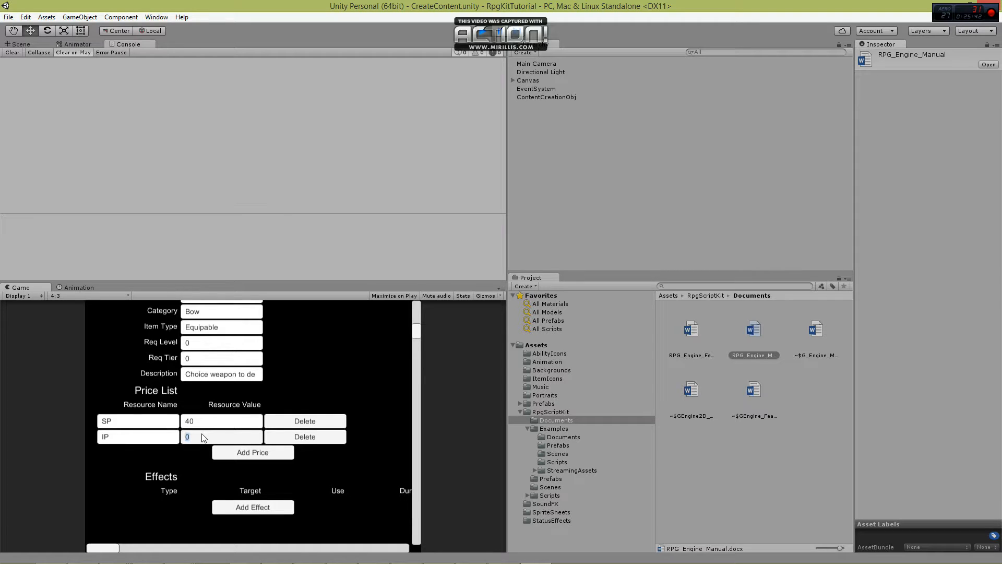
type("10")
Add an effect to the Sureshot Bow with the attribute Heart and a value of 10.
scroll(186, 428, "down", 2)
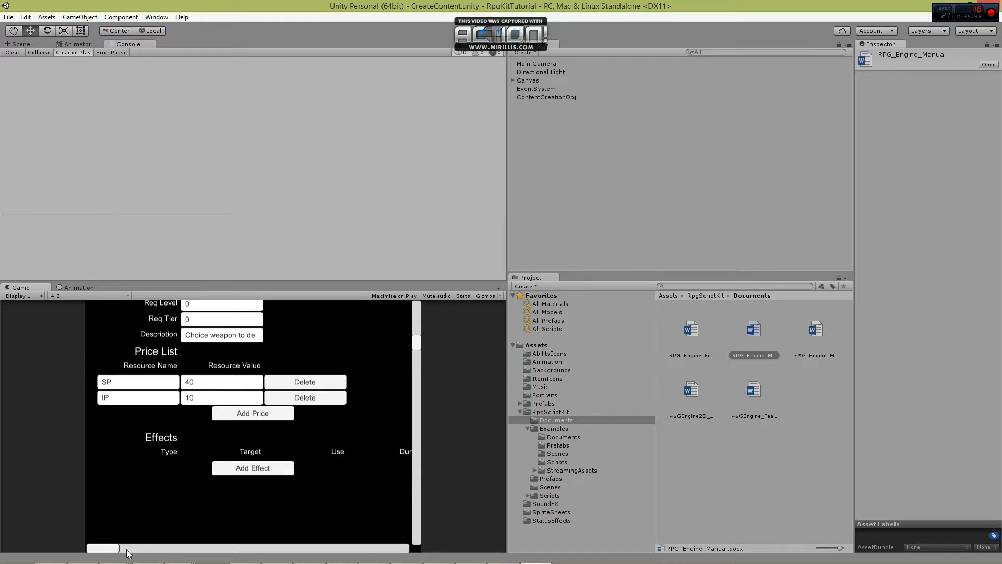
left_click(242, 465)
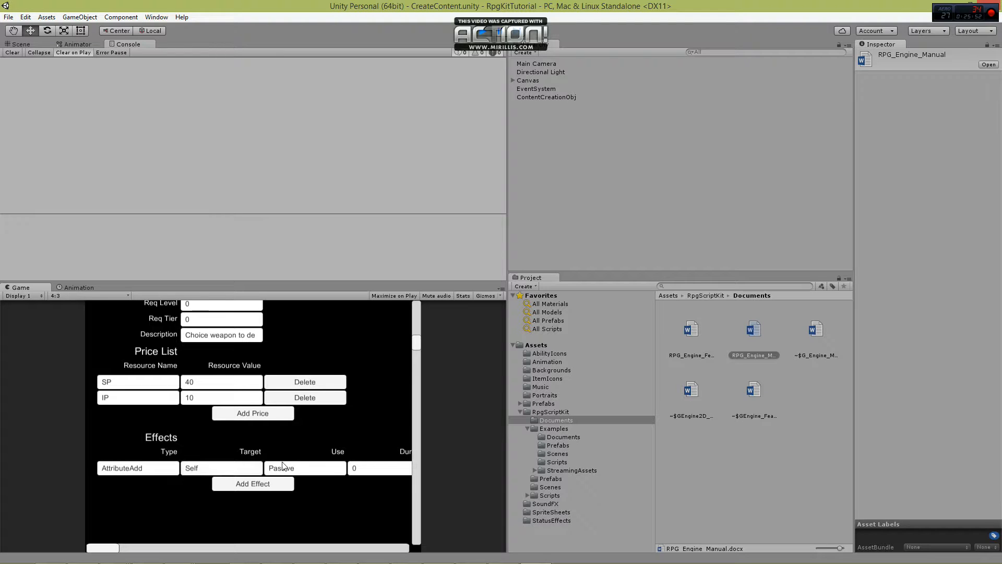
left_click_drag(102, 551, 238, 547)
left_click(255, 468)
type("Heart")
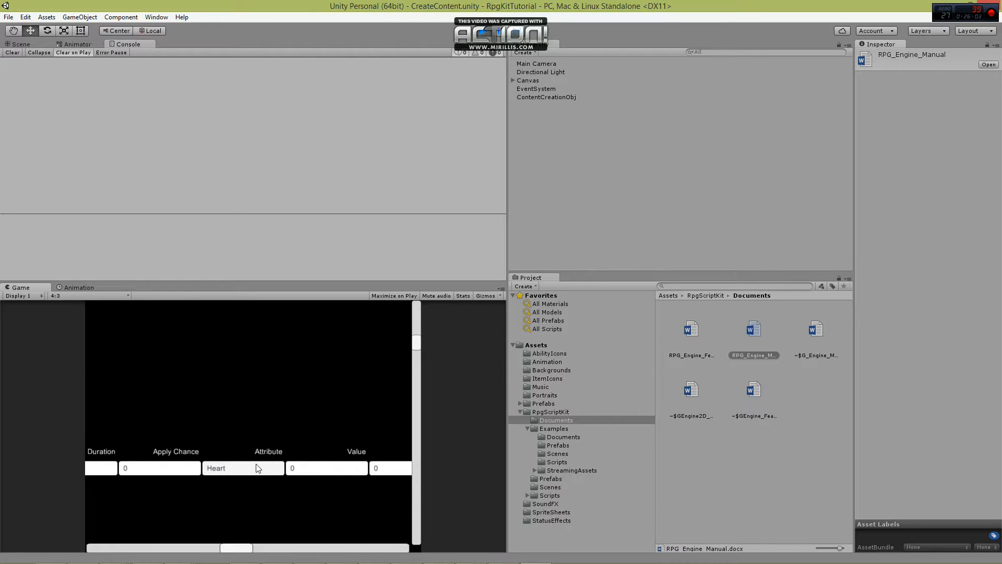
left_click(317, 468)
type("10")
left_click_drag(241, 548, 101, 548)
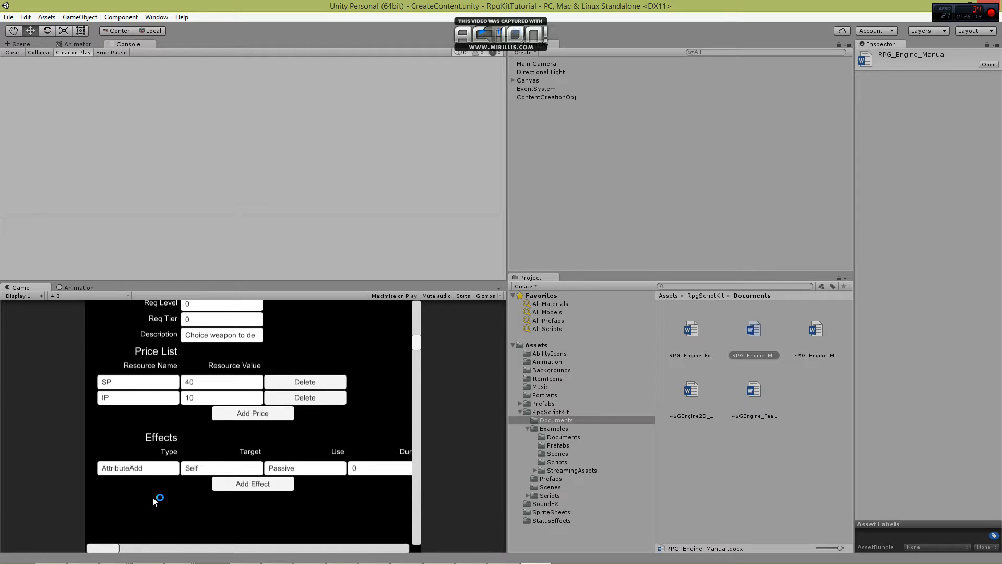
left_click_drag(111, 549, 242, 470)
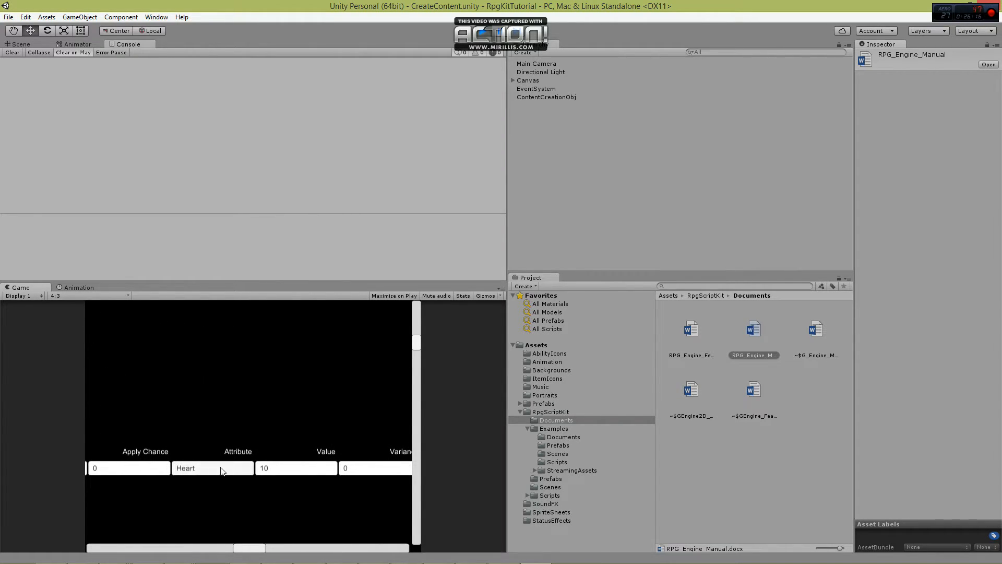
left_click_drag(253, 547, 101, 546)
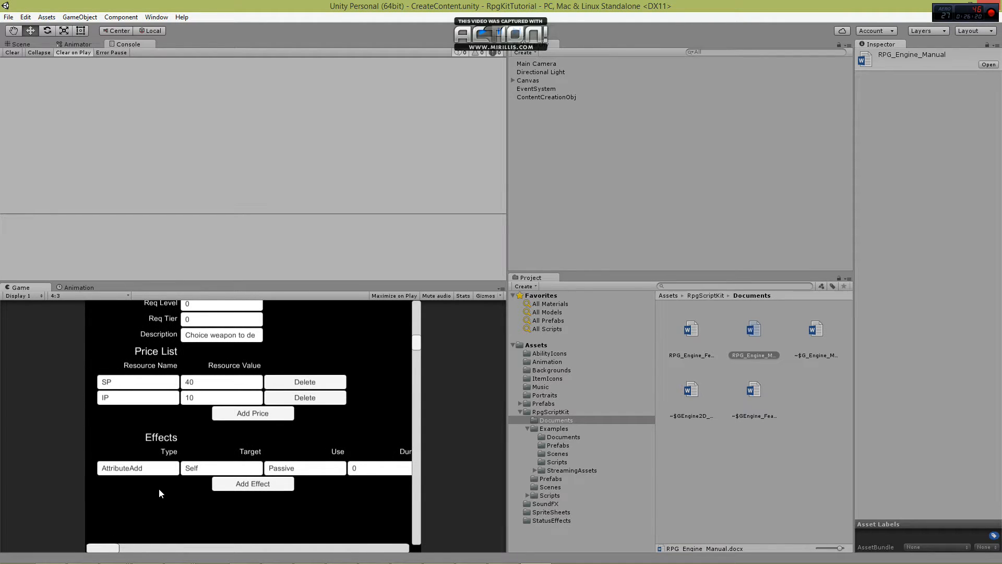
Create a new item named Spirit Essence with the description "Crafting Ingrediet".
scroll(158, 493, "up", 5)
left_click(237, 334)
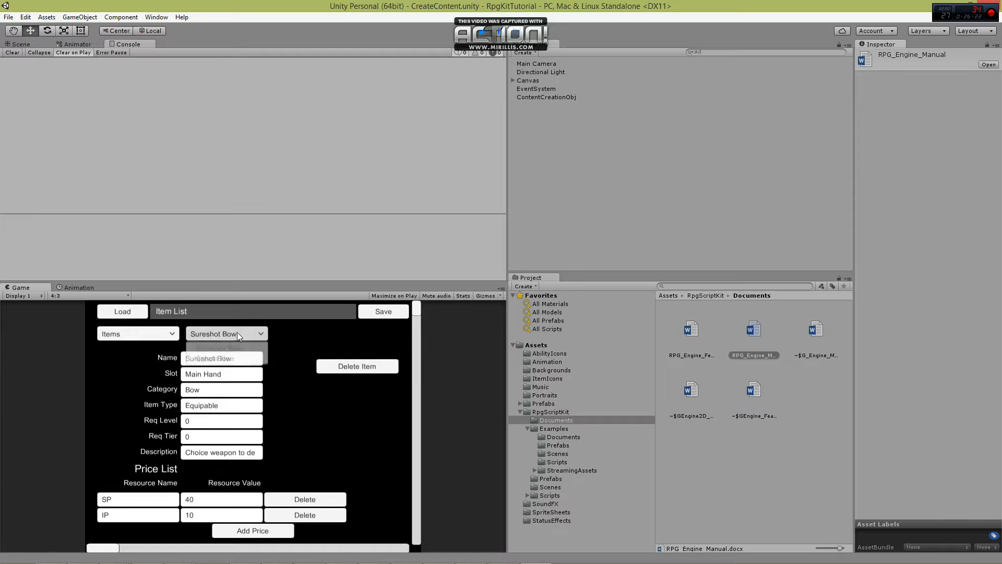
left_click(235, 356)
left_click(236, 361)
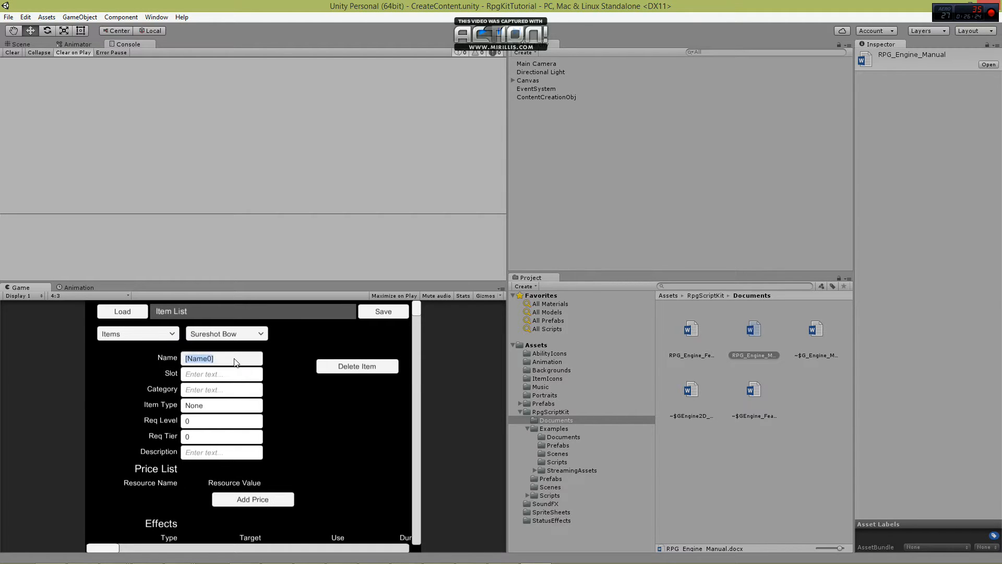
type("Spirit Essence")
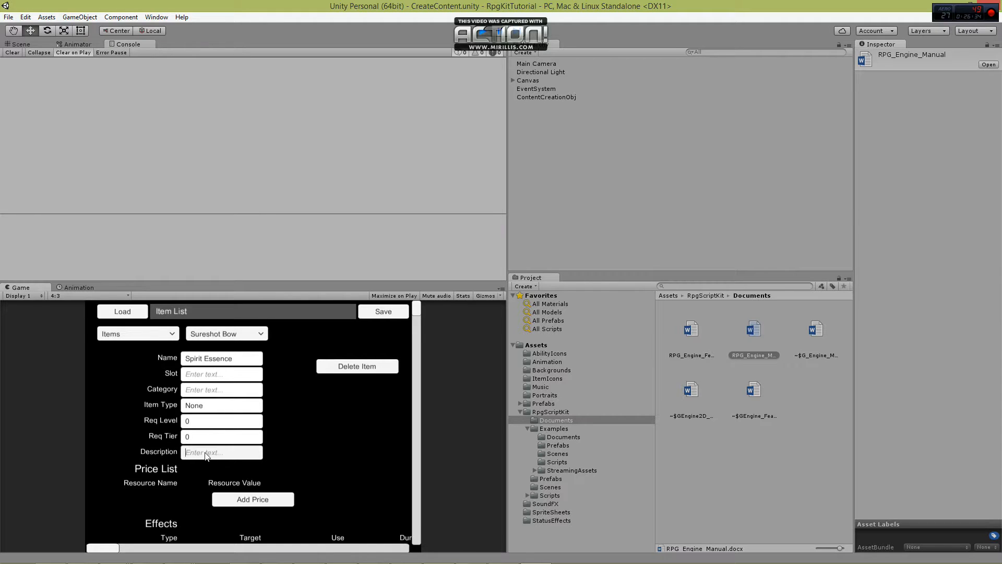
type("Crafting Ingrediet")
Add a price of 4 SP to Spirit Essence.
scroll(217, 462, "down", 1)
left_click(245, 480)
left_click(153, 487)
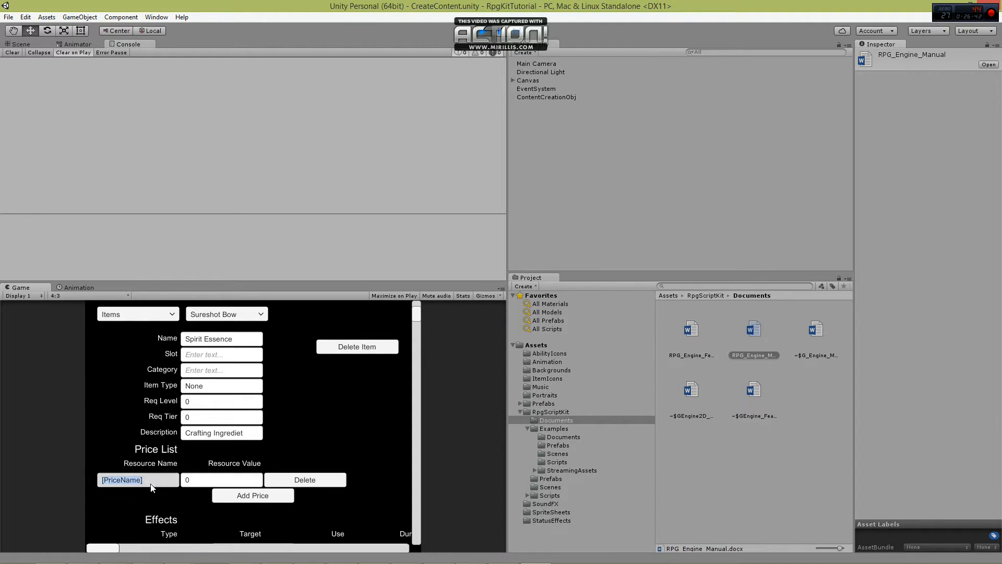
type("SP")
left_click(213, 479)
type("4")
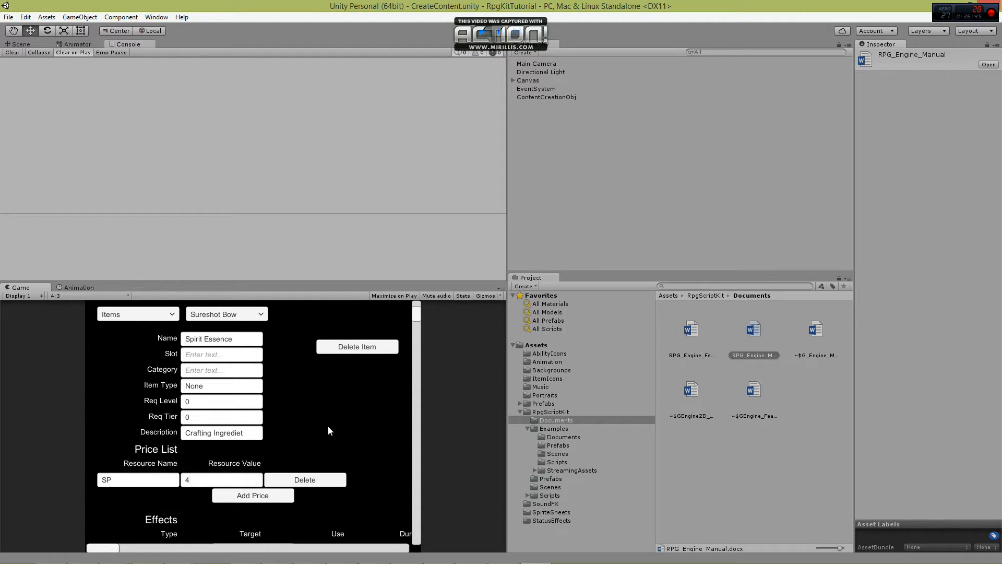
Create a new item named Spirit Shard with the description "Used to upgrade Abilit".
left_click(248, 313)
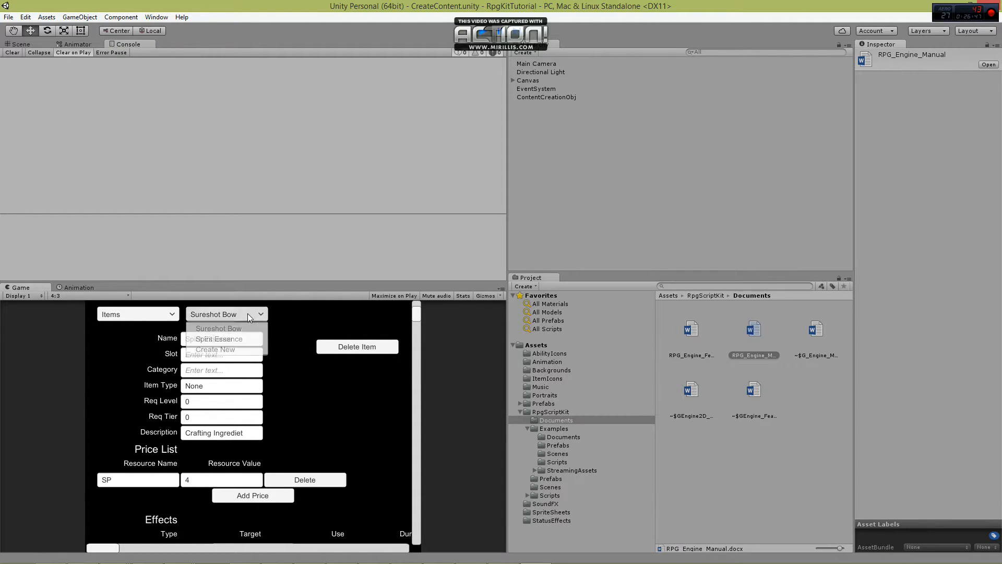
left_click(244, 350)
type("S")
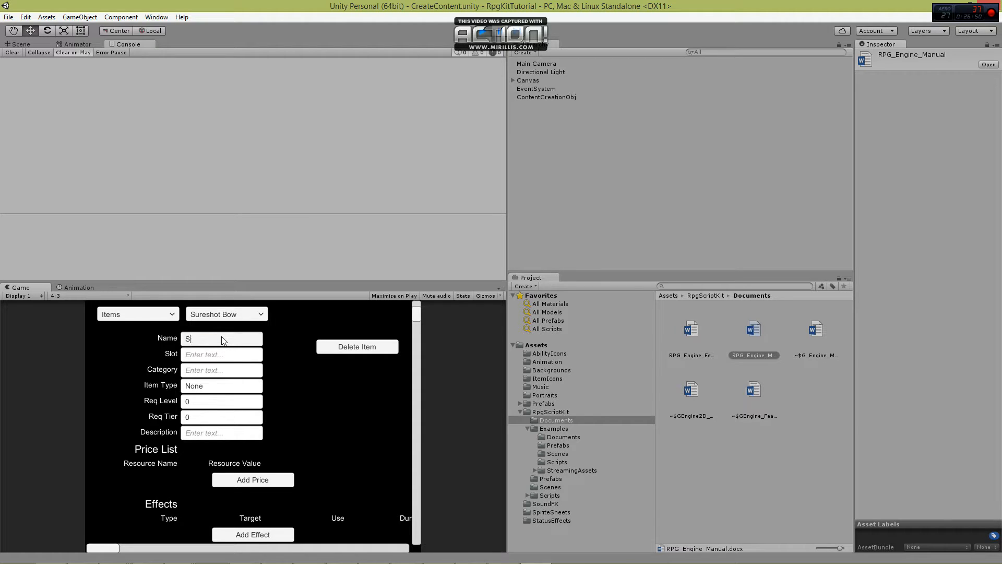
type("pirit Shard")
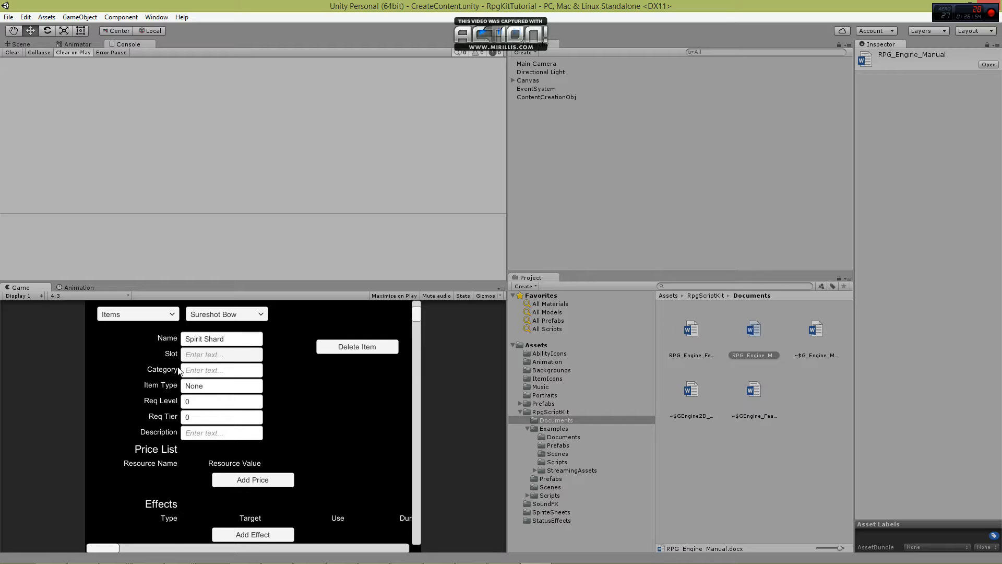
left_click(201, 432)
type("Used to upgrade Abili")
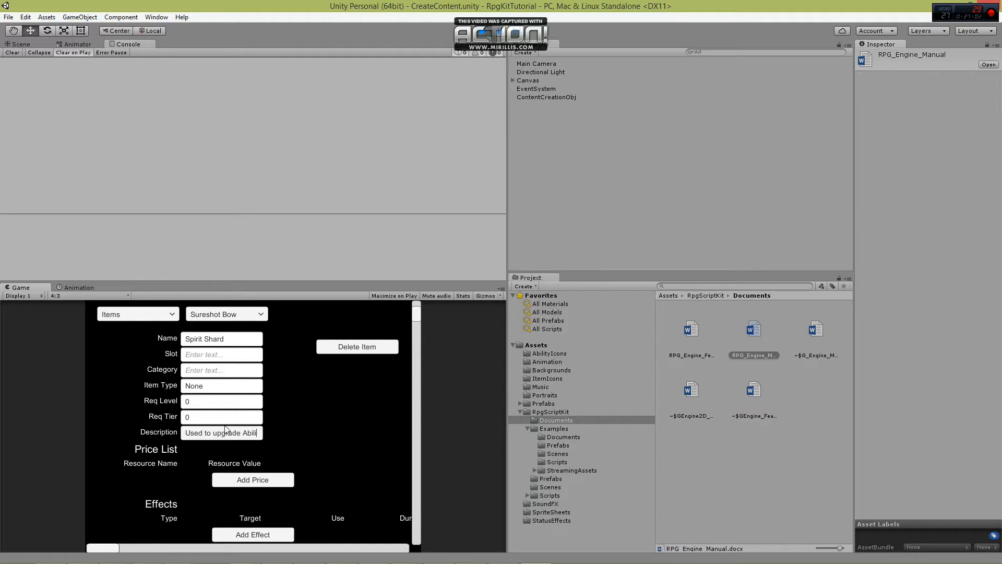
type("t")
Add a price of 15 SP to Spirit Shard.
left_click(274, 480)
left_click(162, 483)
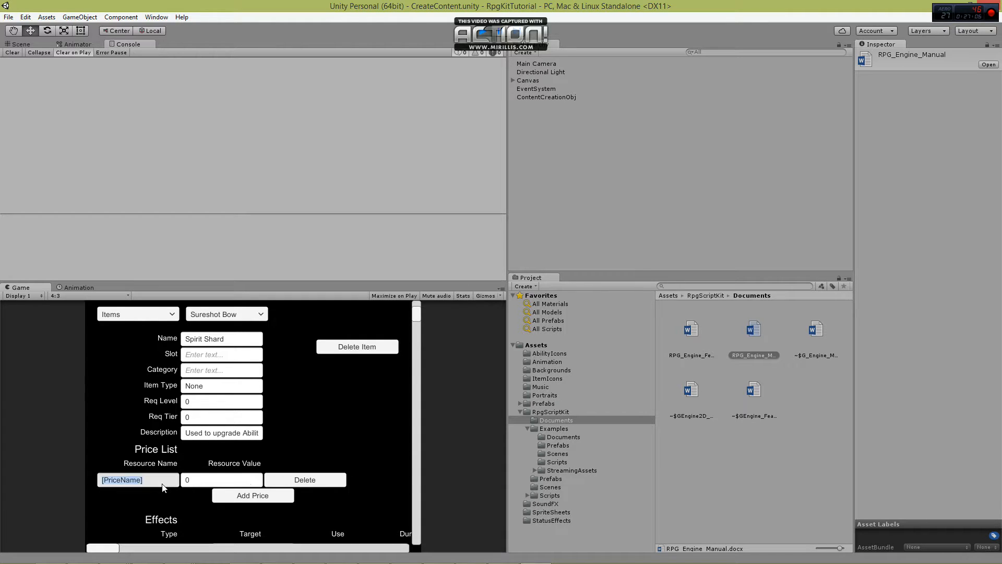
type("SP")
left_click(192, 482)
type("15")
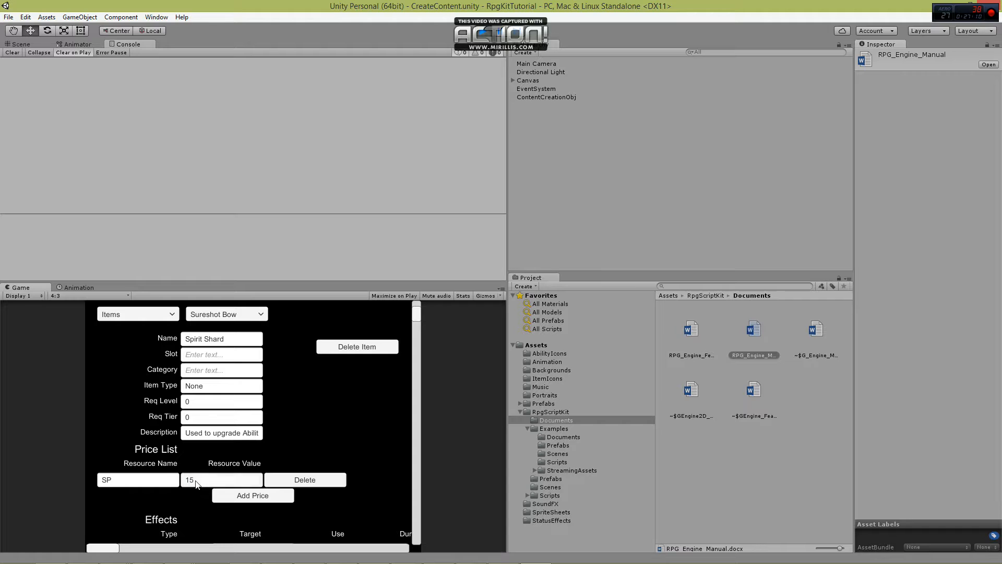
left_click(296, 429)
Switch the content editor to Crafting and create a new recipe.
left_click(156, 315)
left_click_drag(174, 346, 173, 372)
left_click(150, 352)
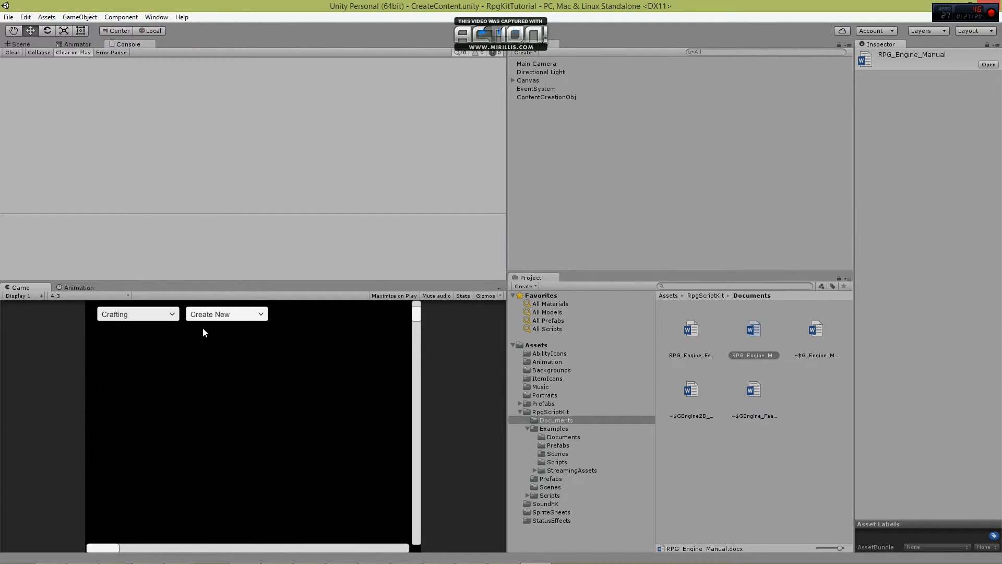
left_click(235, 315)
left_click(238, 330)
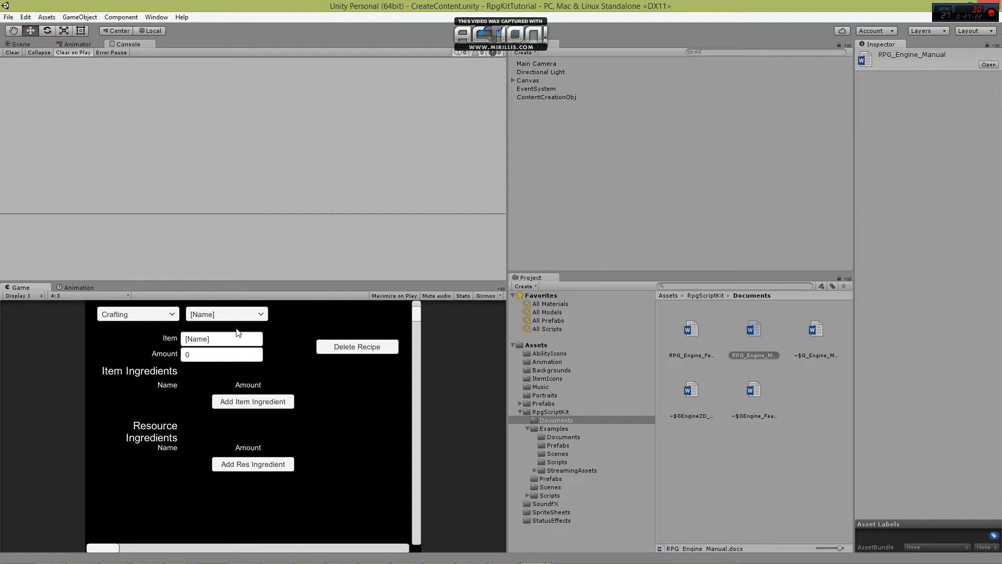
Set the new recipe's crafted item to Spirit Shard with an amount of 1.
left_click(236, 339)
type("Spirit Shard")
left_click(204, 355)
type("1")
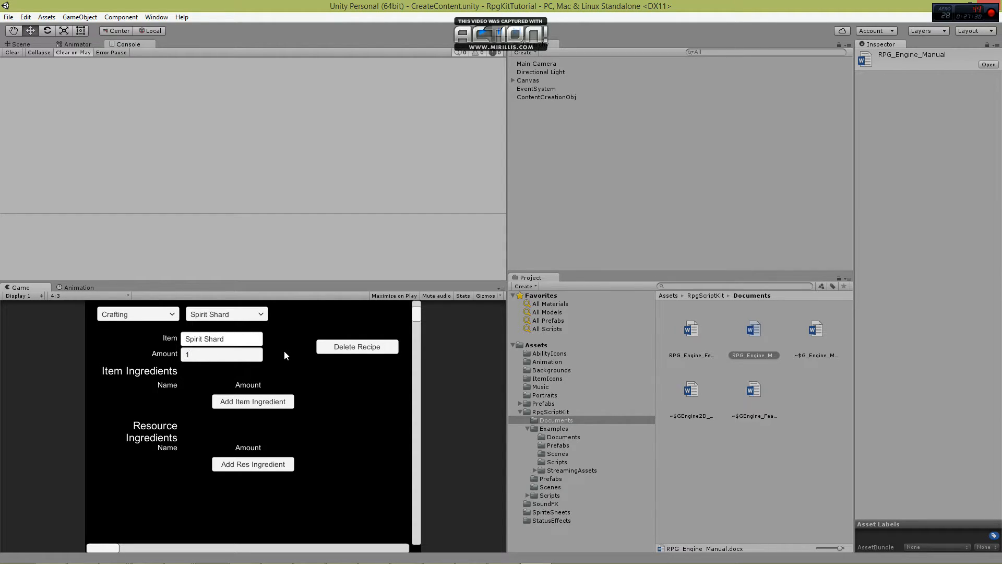
Add Spirit Essence as an item ingredient of the Spirit Shard recipe, with an amount of 5.
left_click(257, 402)
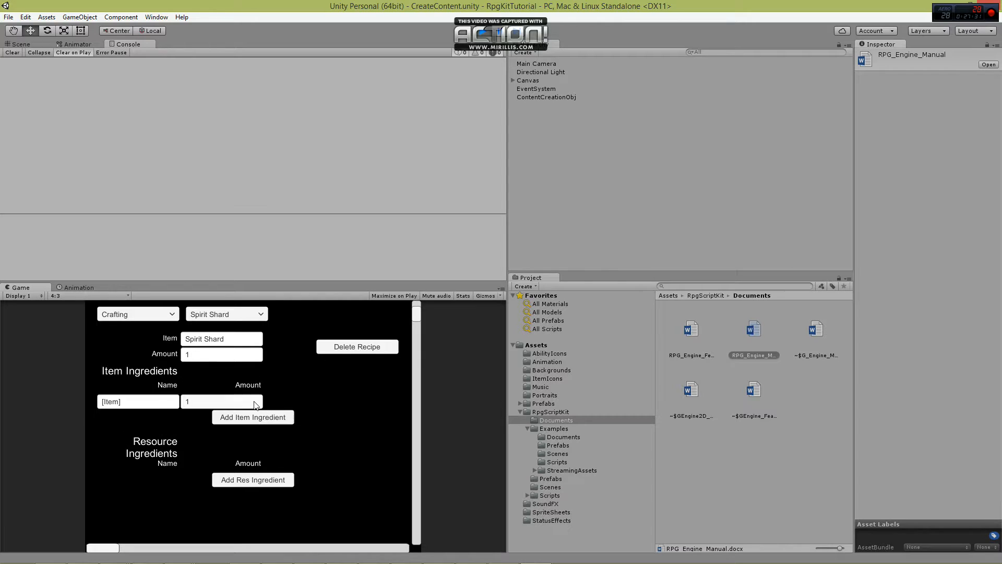
left_click(154, 407)
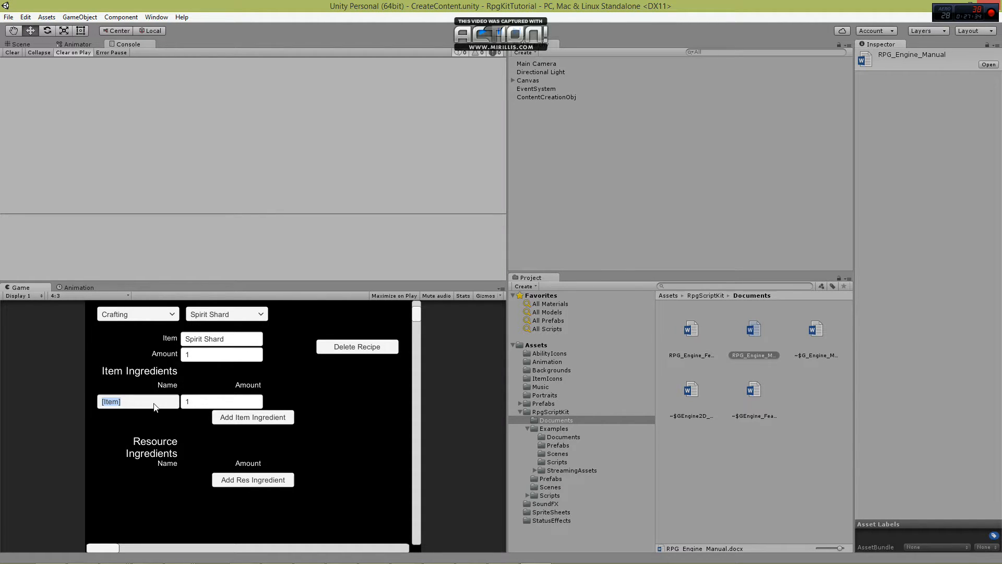
type("Spirit Essence")
left_click(192, 405)
type("5")
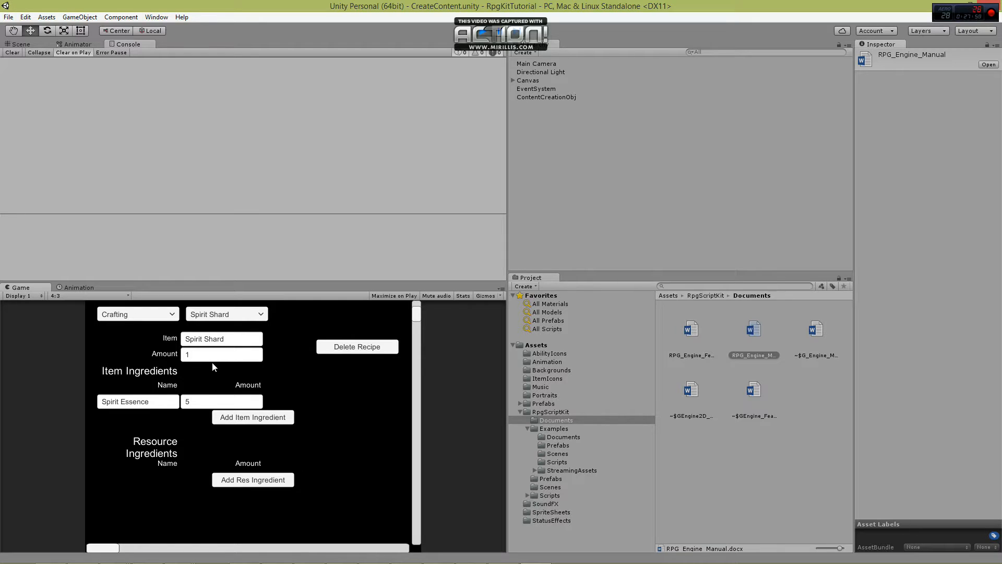
Switch the content editor to Classes and create a new item class named DPS.
left_click(166, 314)
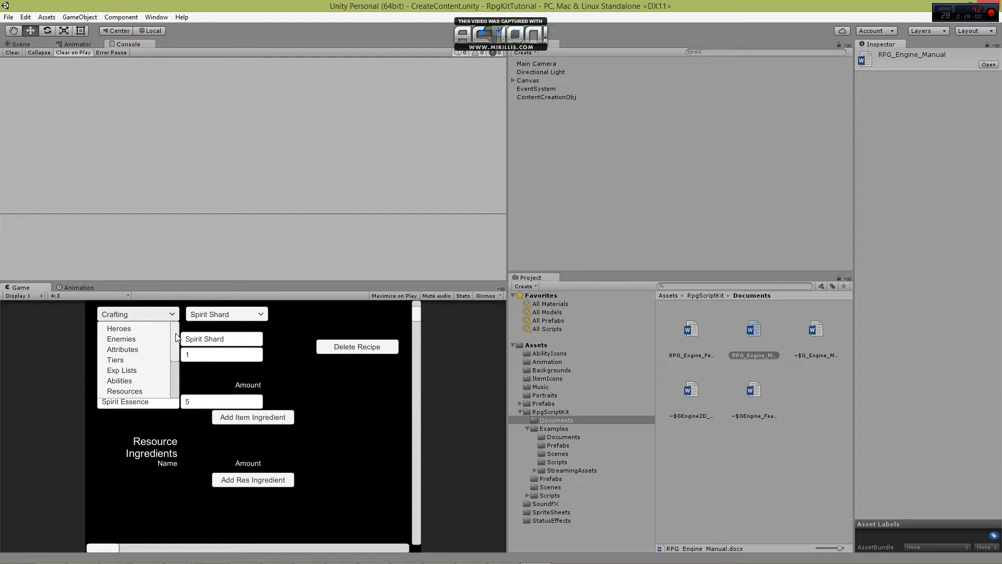
scroll(172, 356, "down", 3)
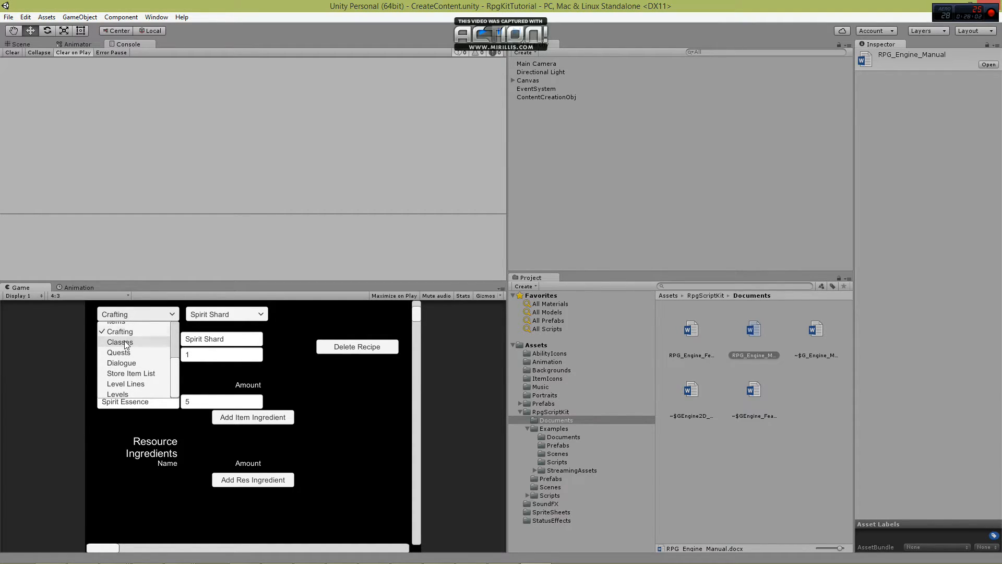
left_click(125, 342)
left_click(210, 315)
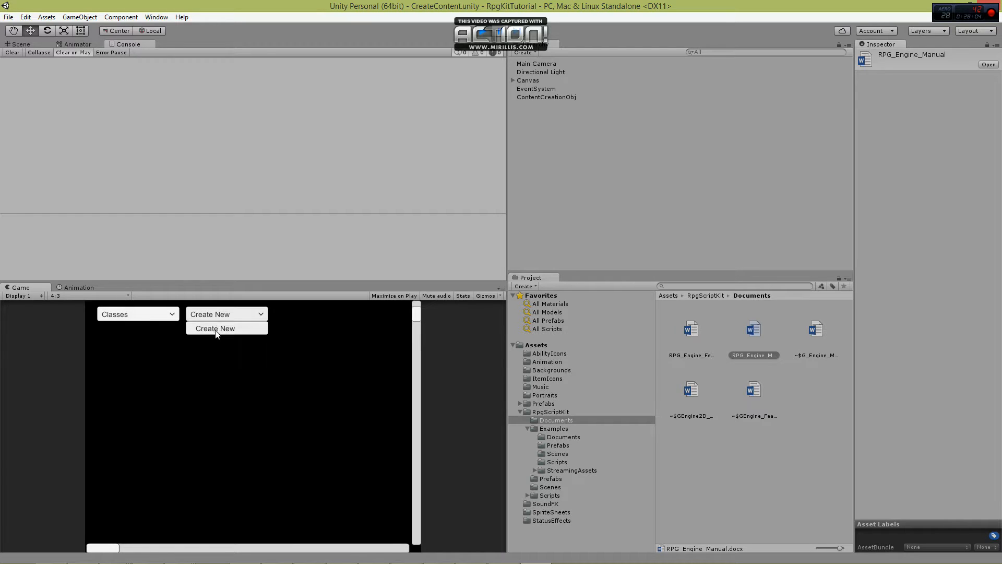
left_click(217, 329)
left_click(220, 339)
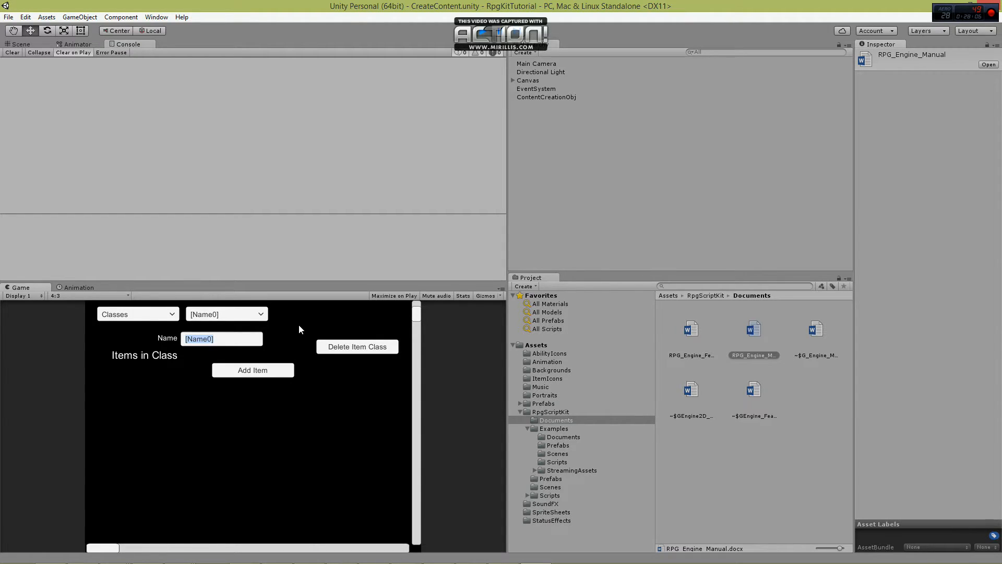
type("DPS")
key("Return")
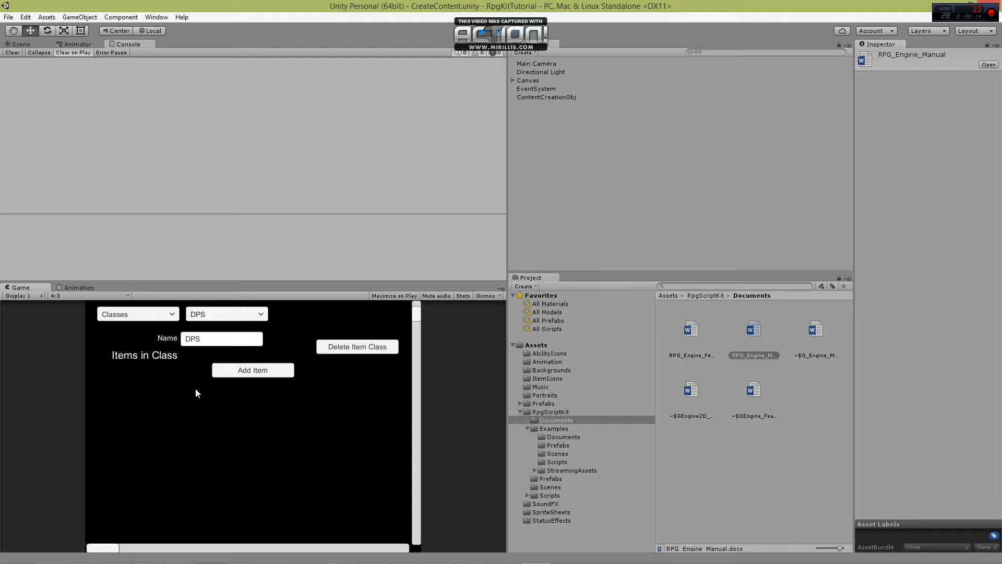
Add Bow and Armor as items in the DPS class.
left_click(235, 370)
left_click(149, 374)
type("Bow")
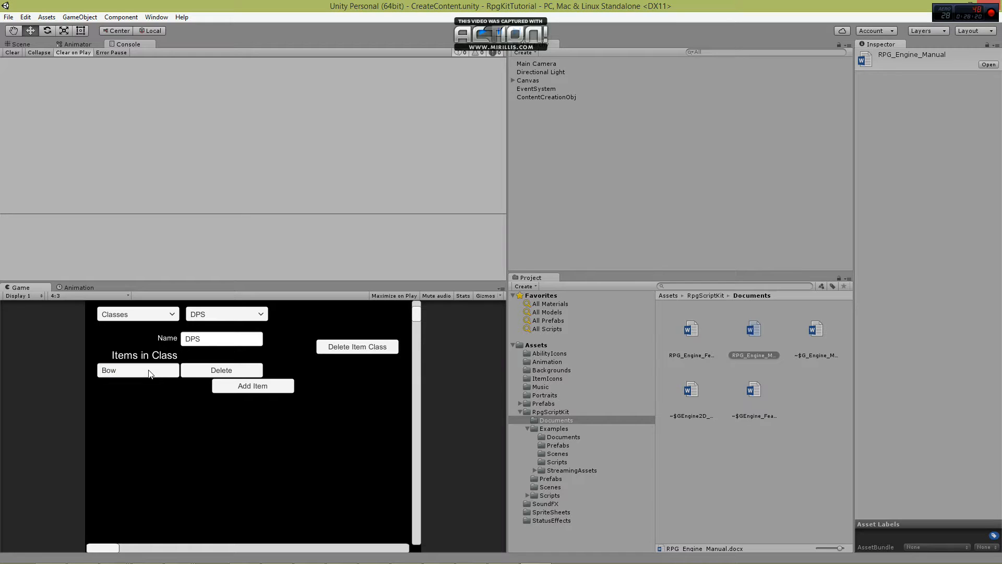
left_click(256, 389)
left_click(159, 386)
type("Armor")
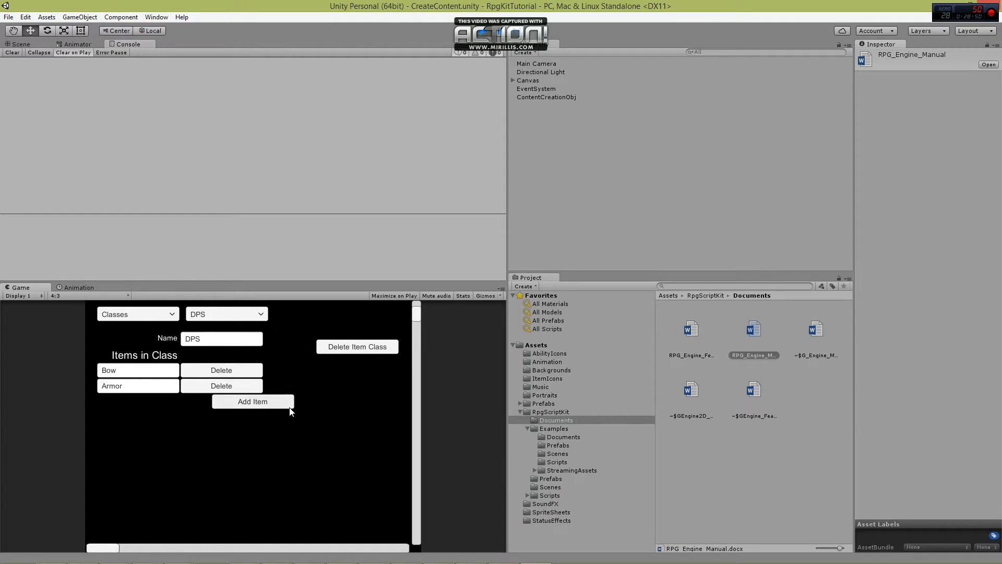
Switch the content editor to Quests and create a new quest named Level up.
left_click(162, 316)
left_click_drag(174, 342, 169, 380)
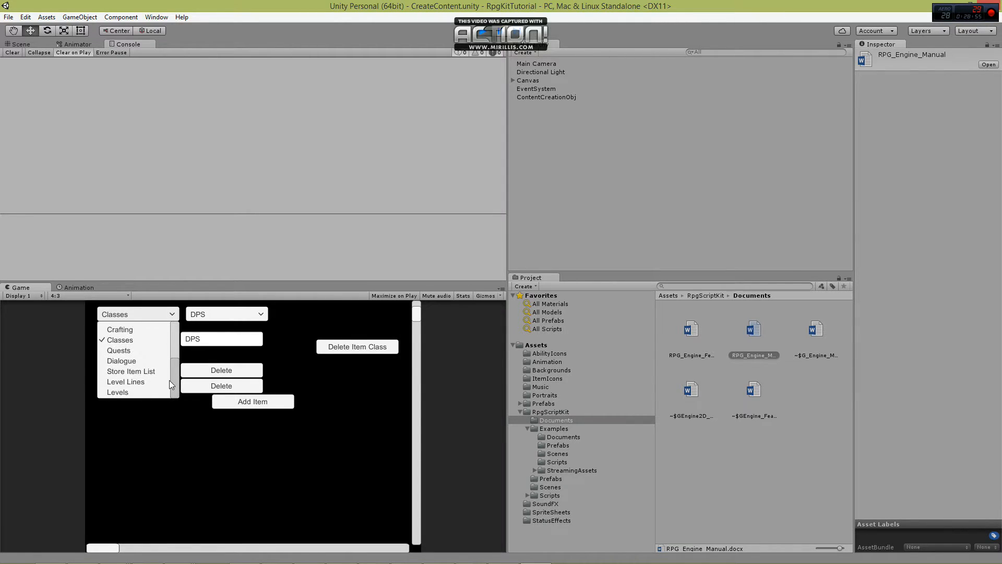
left_click(126, 350)
left_click(223, 313)
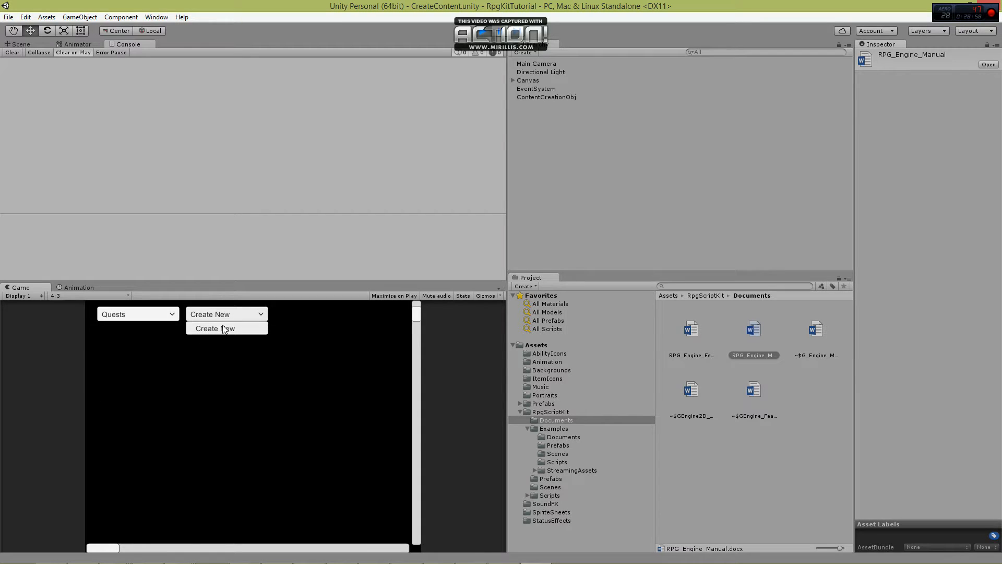
left_click(224, 328)
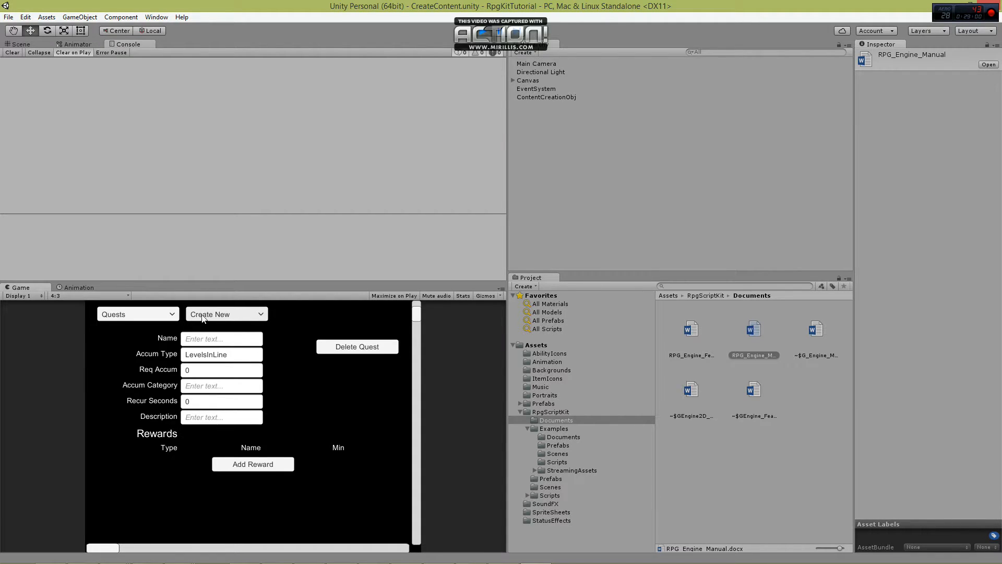
left_click(208, 336)
type("Level up")
key("Return")
Set the Level up quest's accumulation type to HeroLevelUps, required accumulation to 1 and accumulation category to All.
left_click(236, 355)
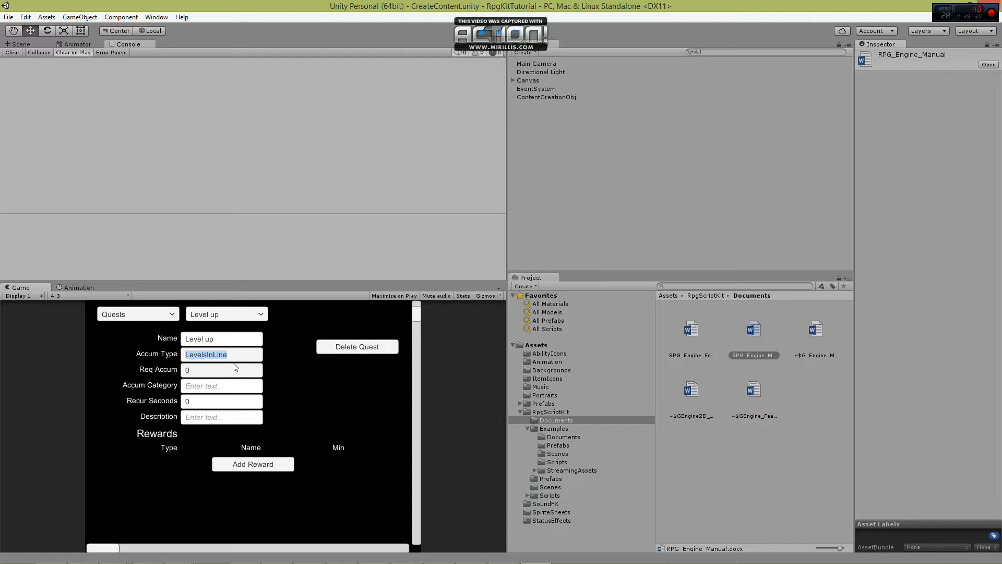
type("HeroLevelUps")
left_click(233, 365)
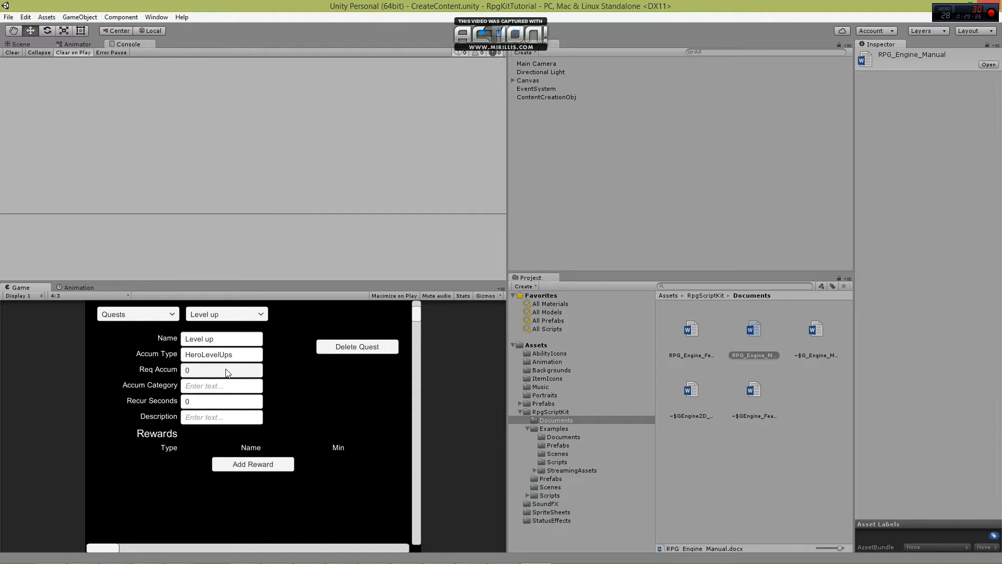
left_click(216, 368)
type("1")
left_click(208, 389)
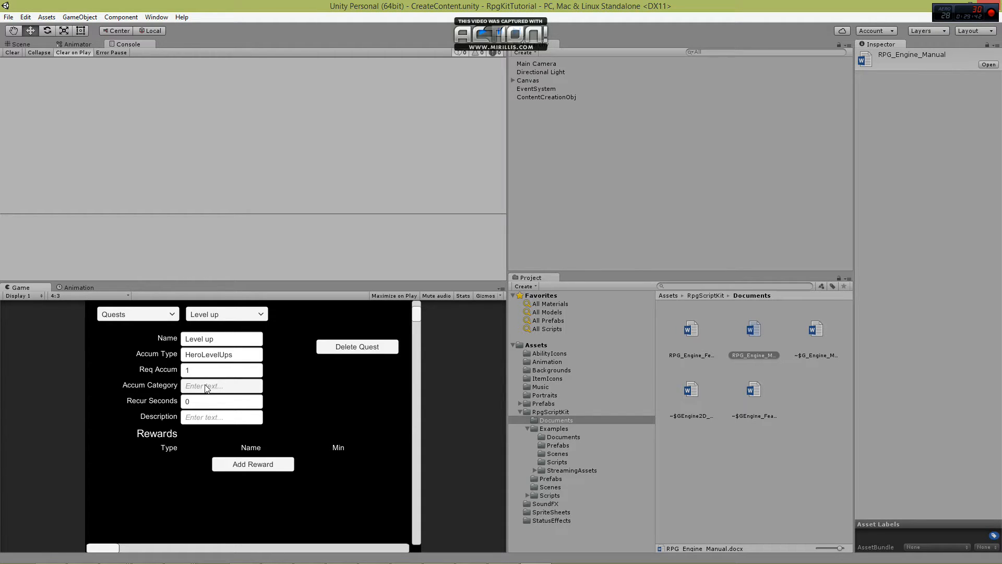
type("All")
left_click(408, 353)
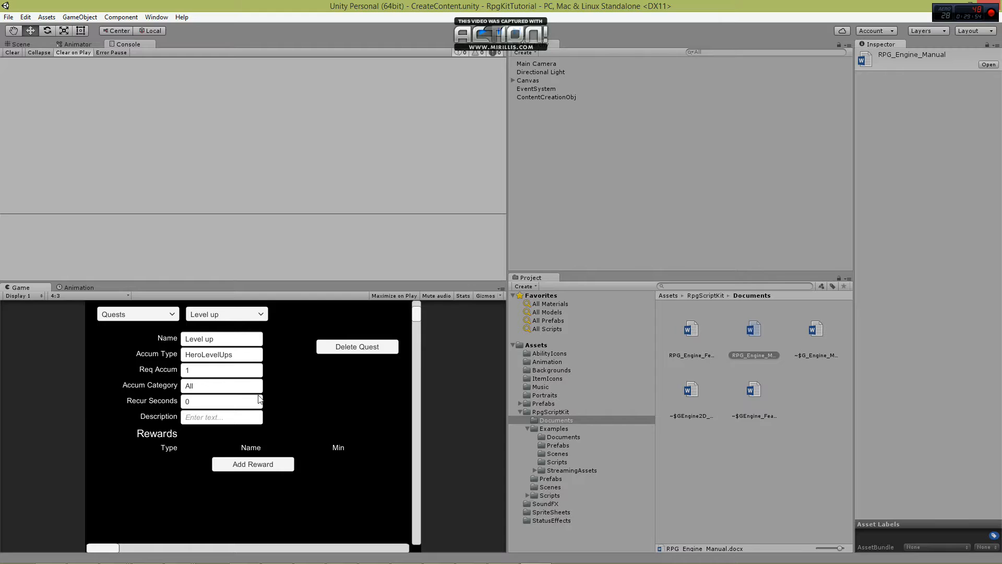
Set the quest's recur seconds to 86400 and its description to "Level Up 1 Hero".
left_click(224, 407)
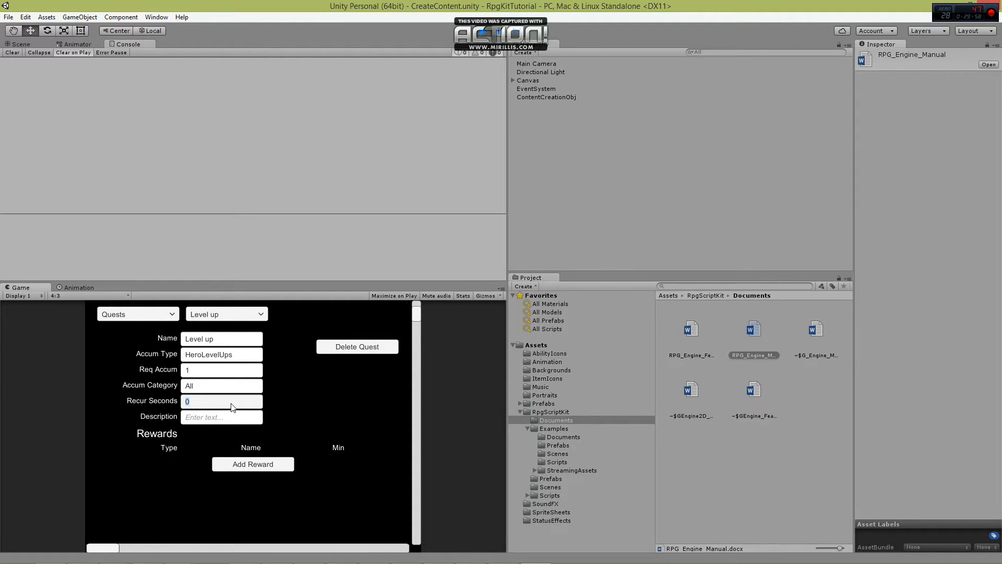
type("86400")
left_click(204, 421)
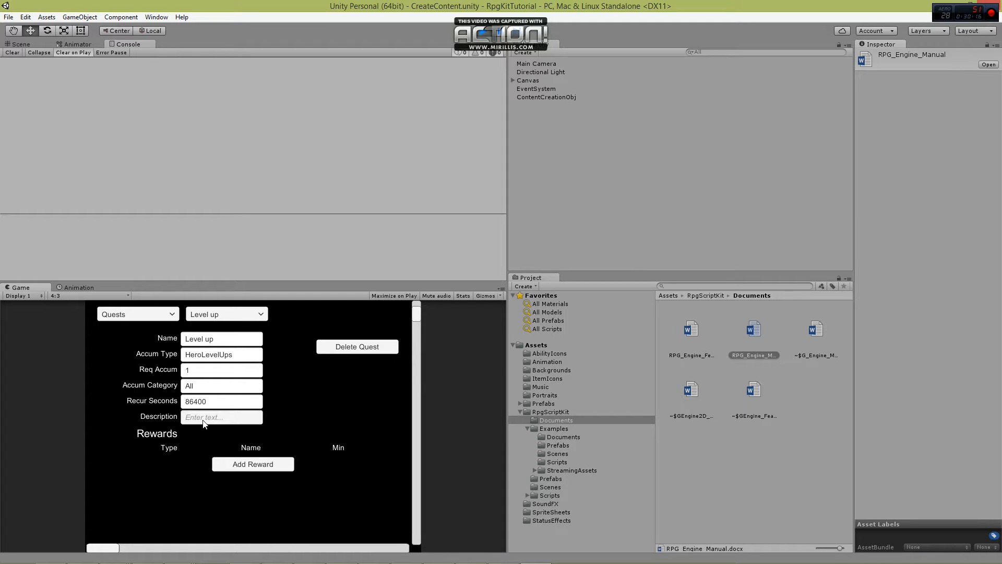
type("Level Up 1 Hero")
Add a reward of type Item named Spirit Essence to the Level up quest.
left_click(251, 464)
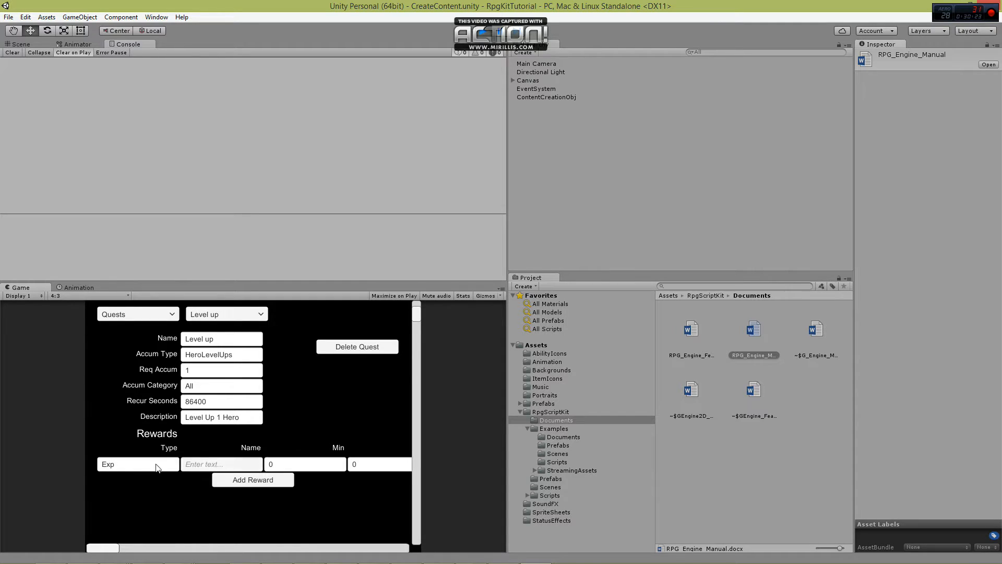
left_click(124, 465)
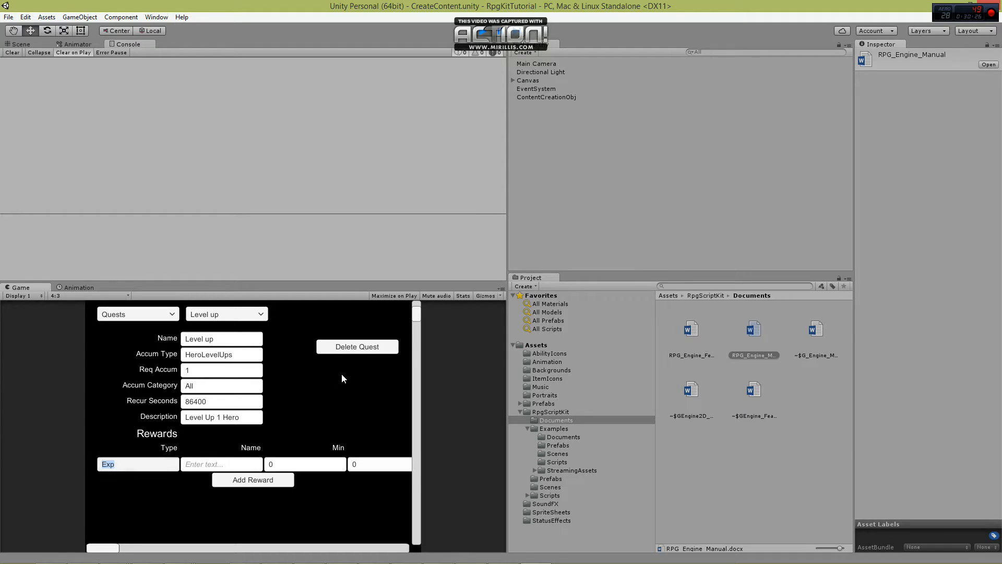
type("Item")
key("Return")
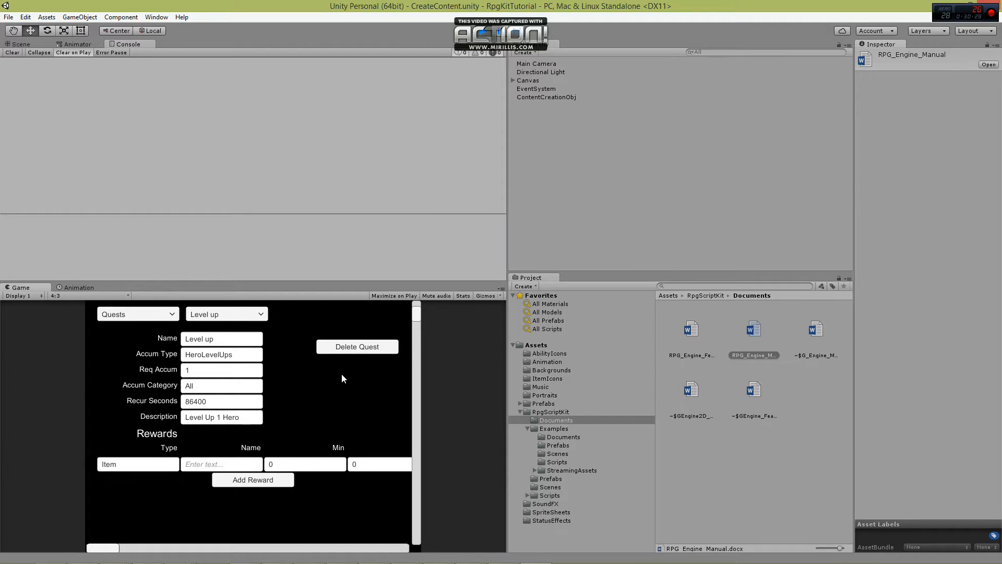
left_click(233, 467)
type("Spirit Essence")
Set the Spirit Essence reward's minimum to 1, maximum to 3 and chance to 1.
left_click(283, 469)
type("1")
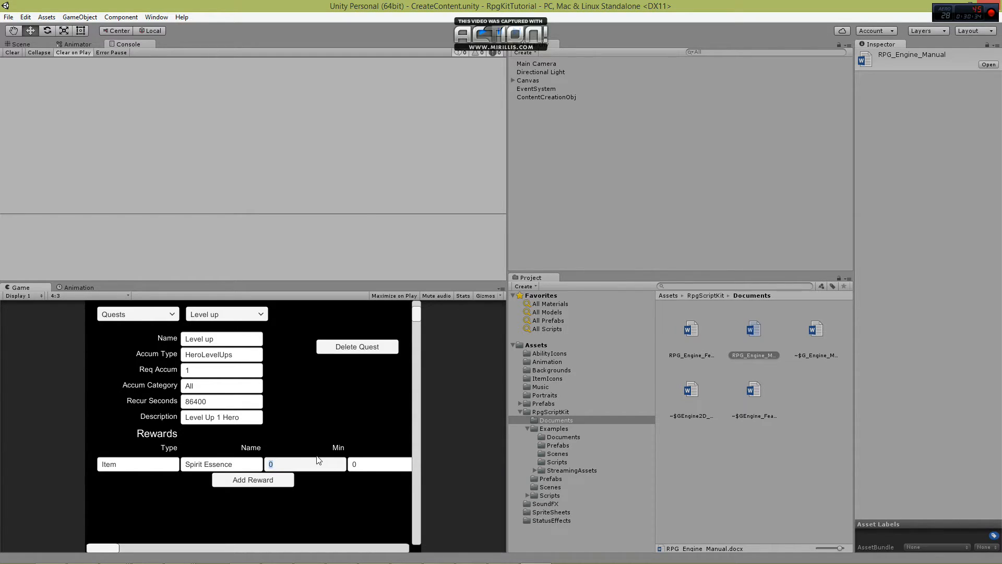
left_click(367, 469)
type("3")
left_click_drag(107, 547, 164, 548)
left_click(339, 468)
type("1")
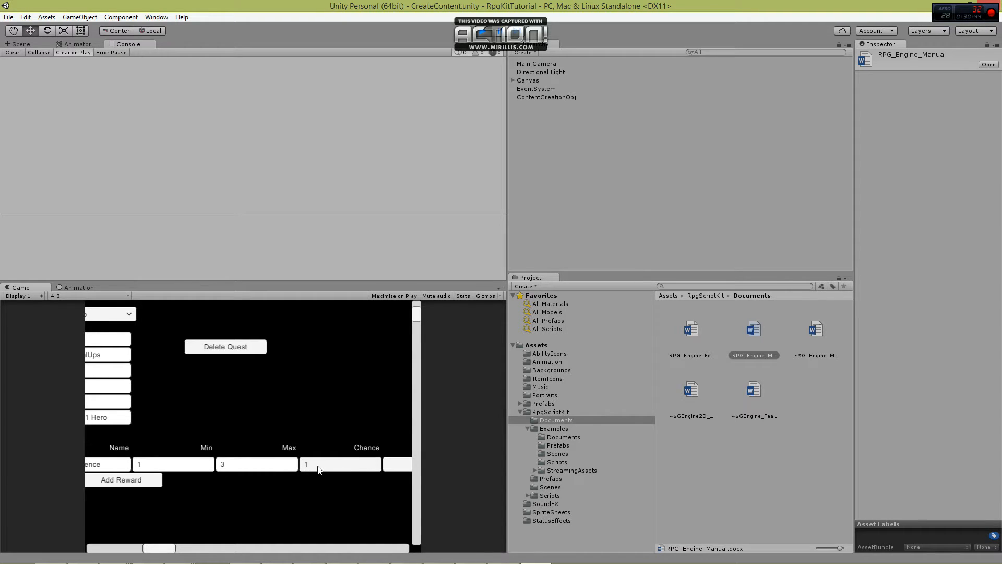
left_click_drag(161, 552, 95, 539)
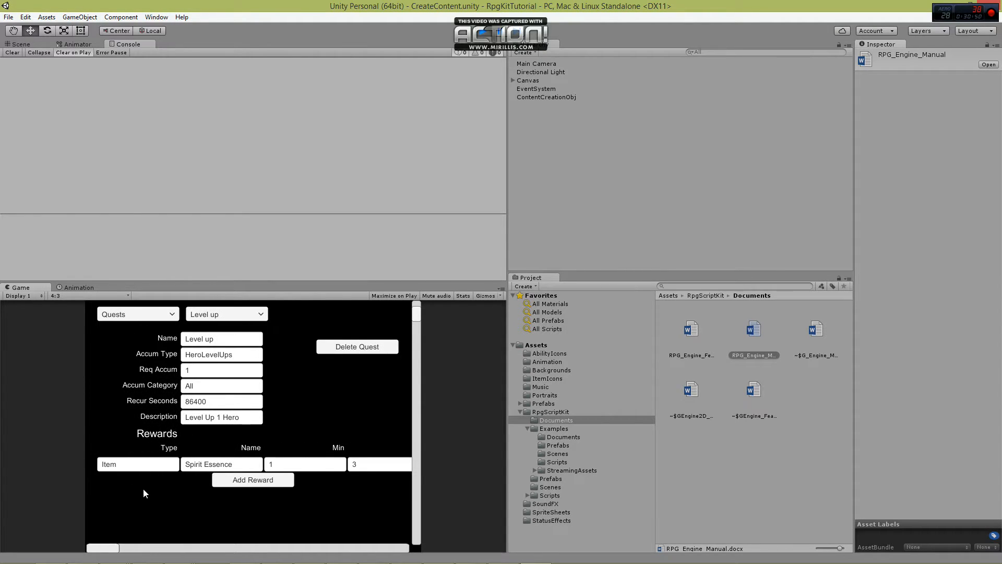
Switch the content editor to Dialogue and create a new dialogue.
scroll(145, 485, "up", 1)
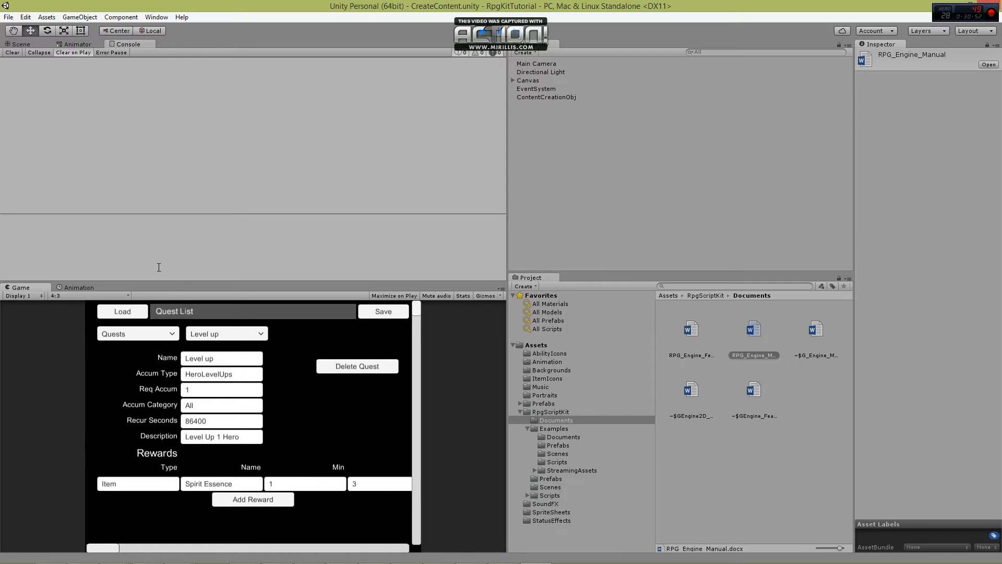
left_click(153, 331)
scroll(175, 365, "down", 5)
left_click(141, 386)
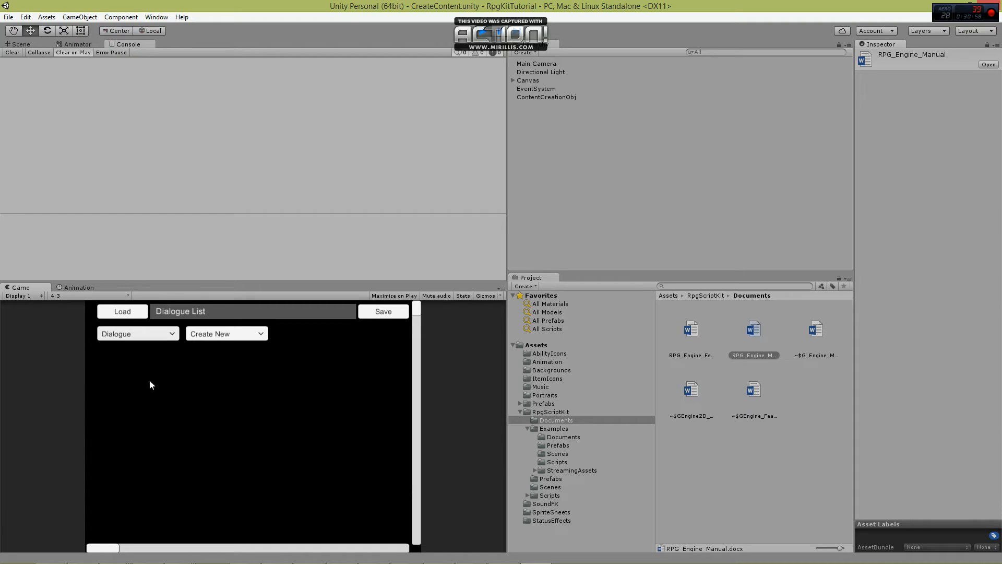
left_click(226, 334)
left_click(240, 346)
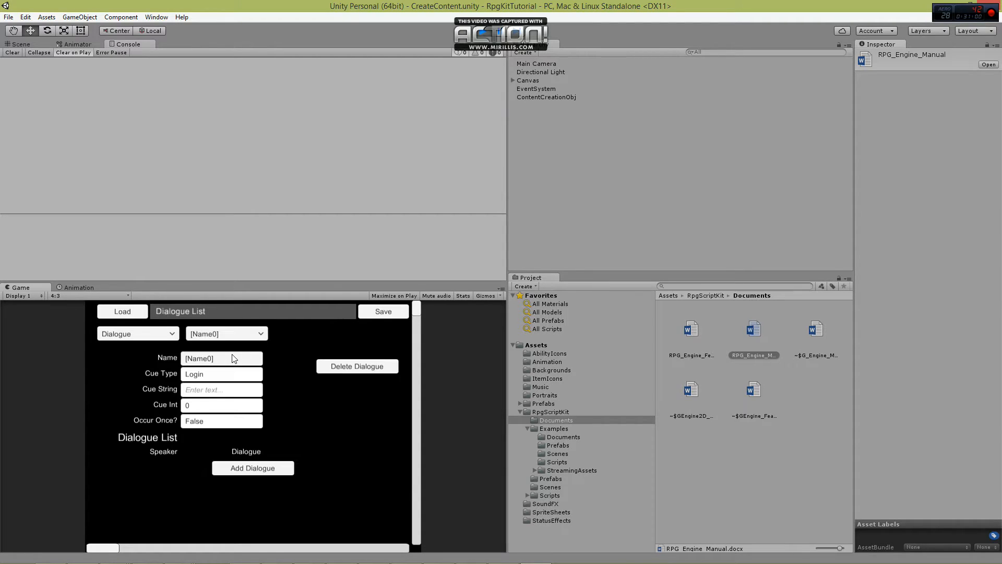
Name the new dialogue Introduction and set its Occur Once option to True.
left_click(245, 357)
type("Intru")
key("BackSpace")
type("oduction")
key("Return")
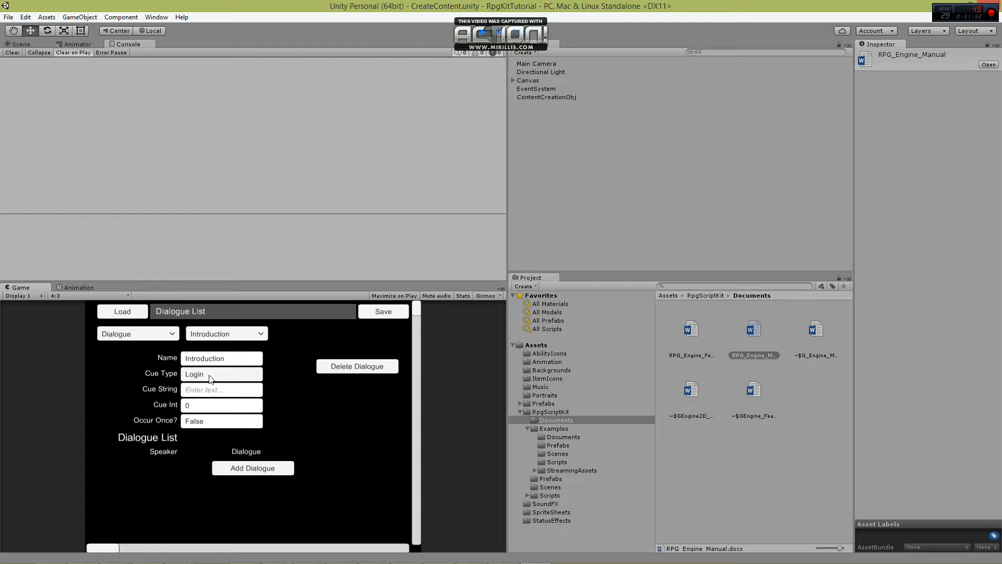
left_click(209, 421)
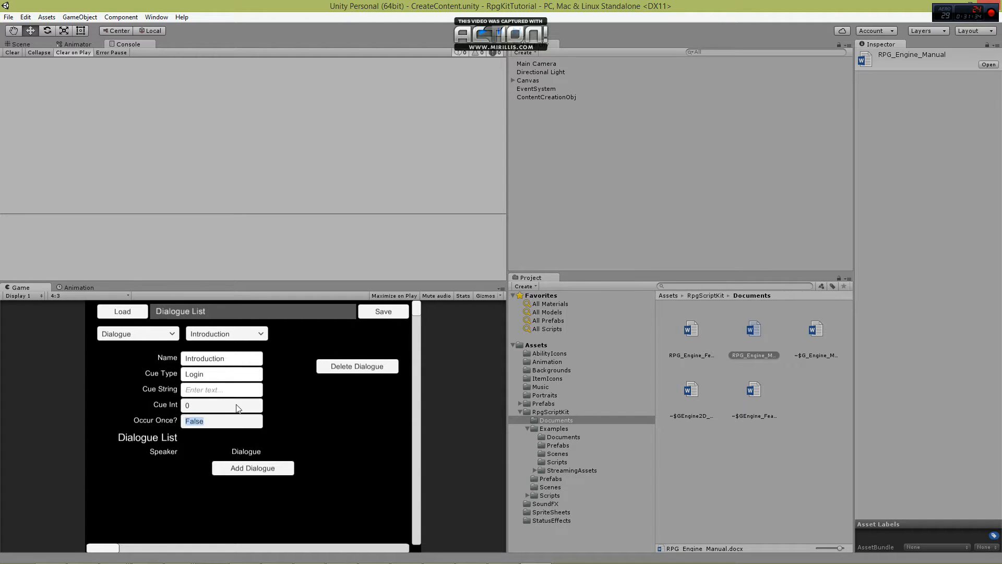
type("True")
key("Return")
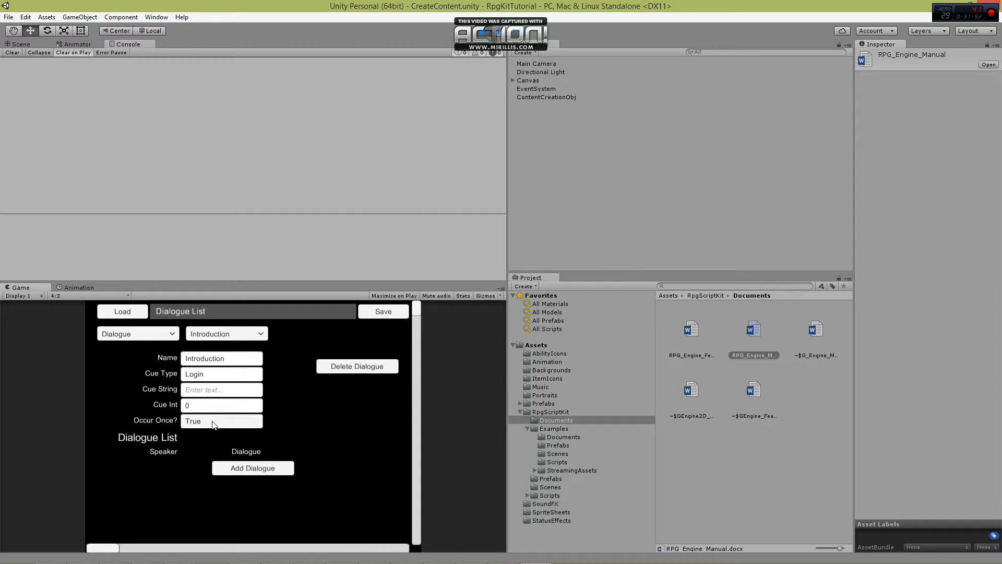
Add a dialogue line with the speaker's name and the text "Oh no, This is terrible! Where do I turn?".
left_click(234, 467)
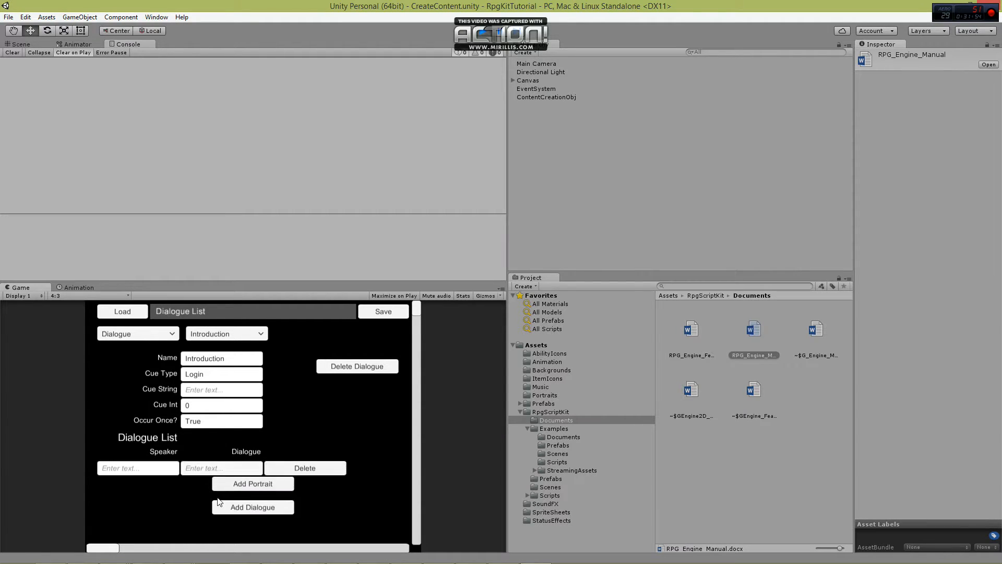
type("Chris")
left_click(235, 455)
left_click(220, 469)
type("Oh no, This ")
type("is terr")
type("ible")
type("! ")
type("Where do I")
type(" turn?")
left_click(160, 506)
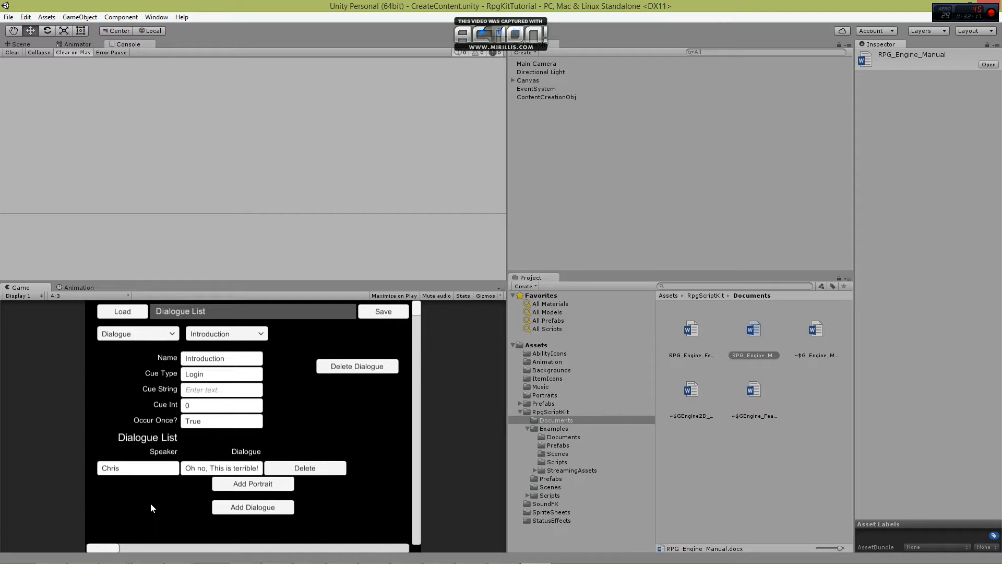
Add a portrait to the dialogue line, named after the speaker, and set Portrait Active to True.
left_click(266, 485)
left_click(189, 503)
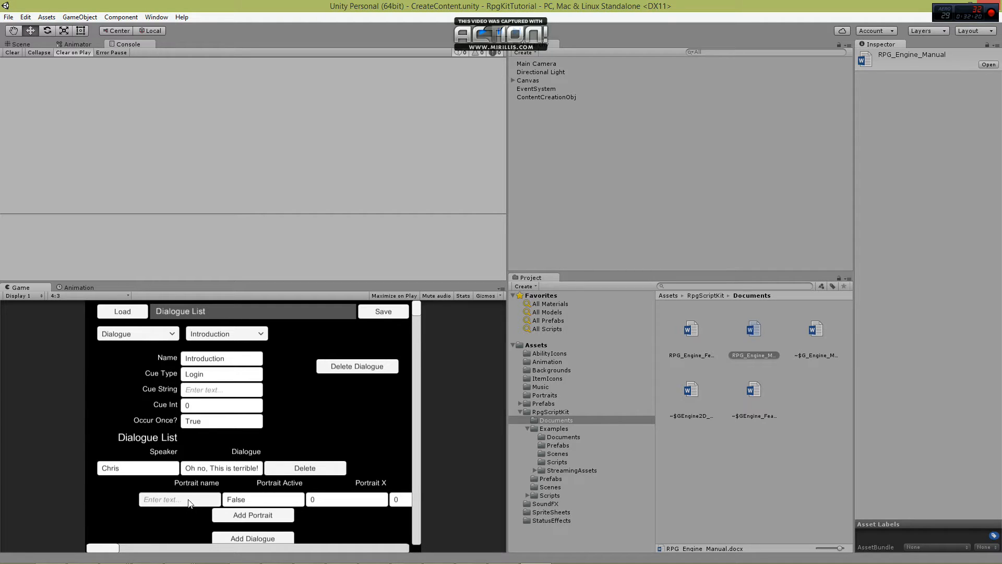
type("Chris")
left_click_drag(111, 550, 121, 549)
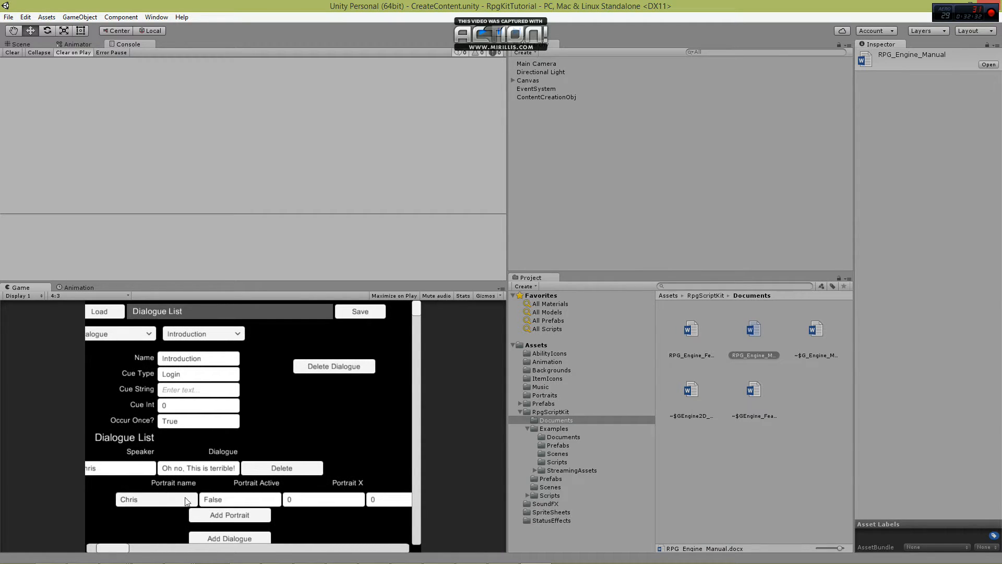
left_click(232, 499)
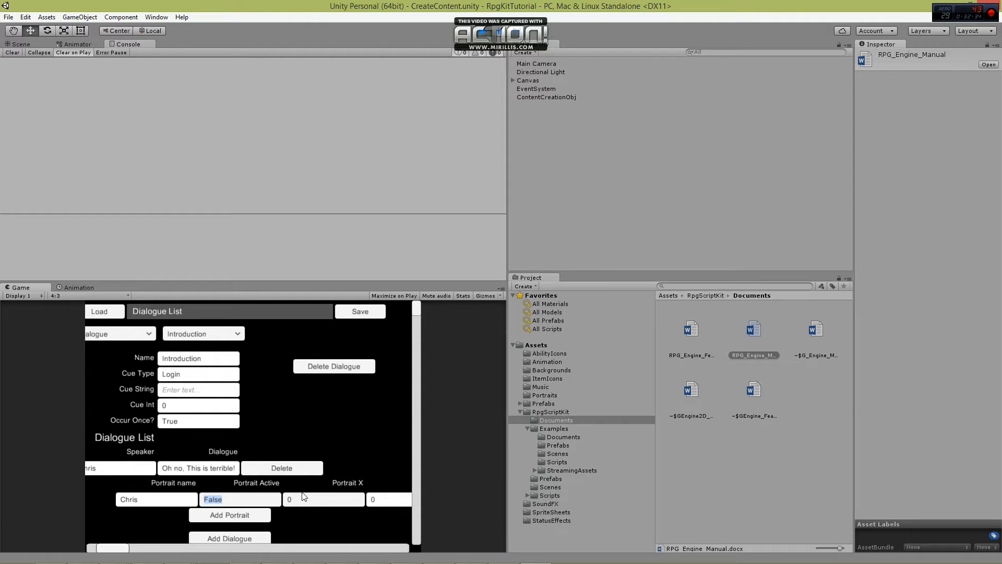
type("True")
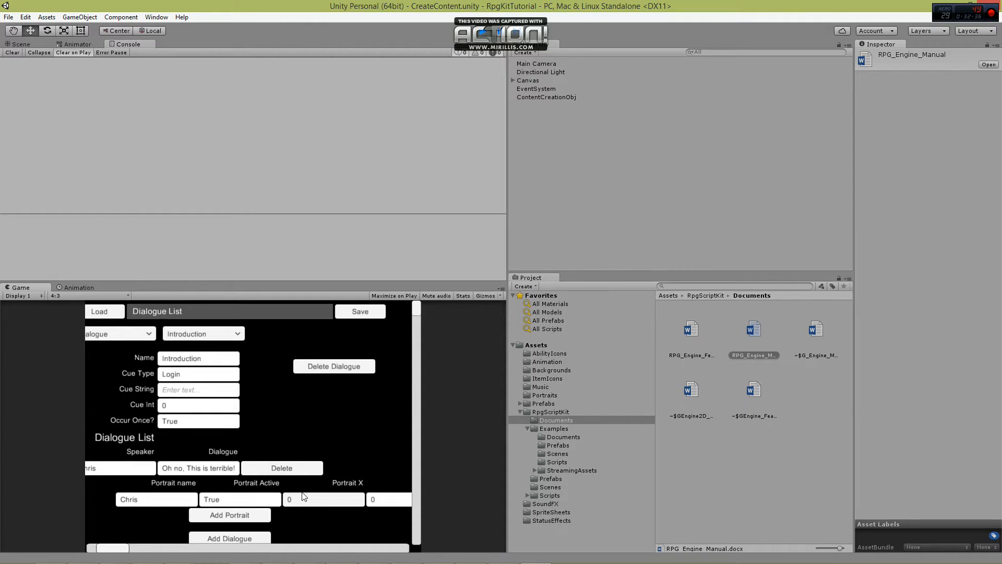
Set the portrait's X position to -200 and its Y position to 75.
left_click(308, 500)
left_click_drag(120, 547, 148, 547)
left_click(242, 500)
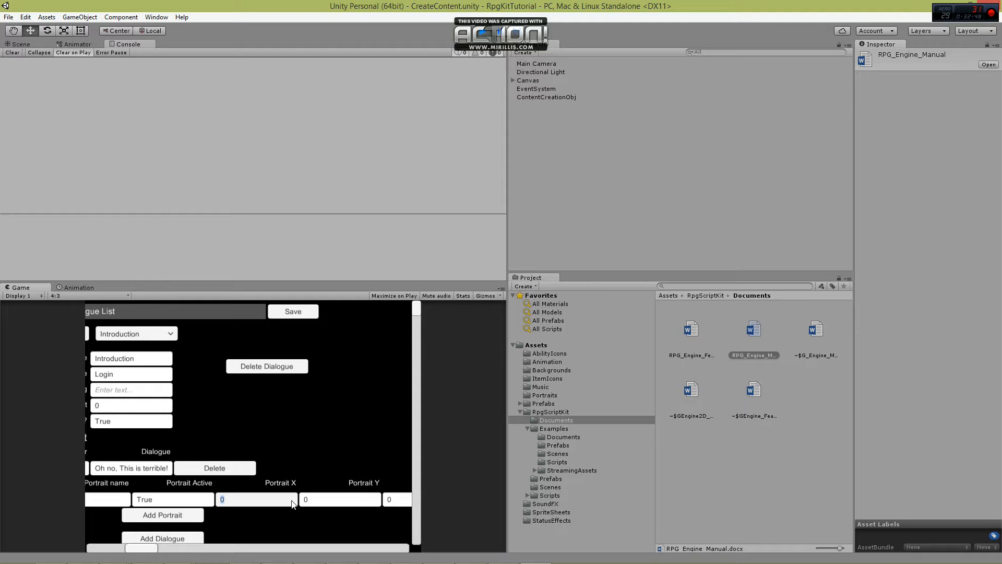
type("-200")
left_click(316, 501)
type("75")
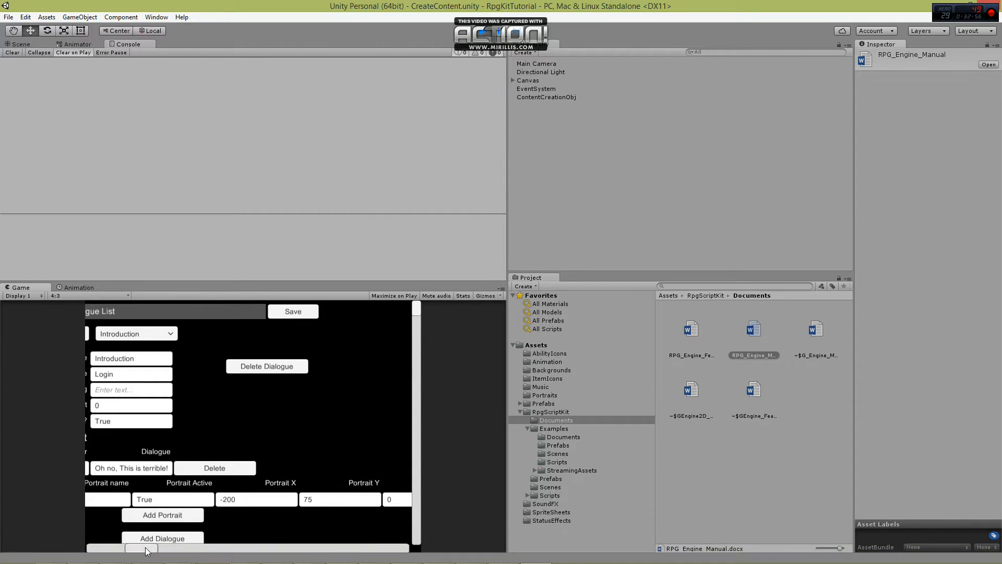
left_click_drag(147, 551, 107, 552)
scroll(137, 500, "down", 3)
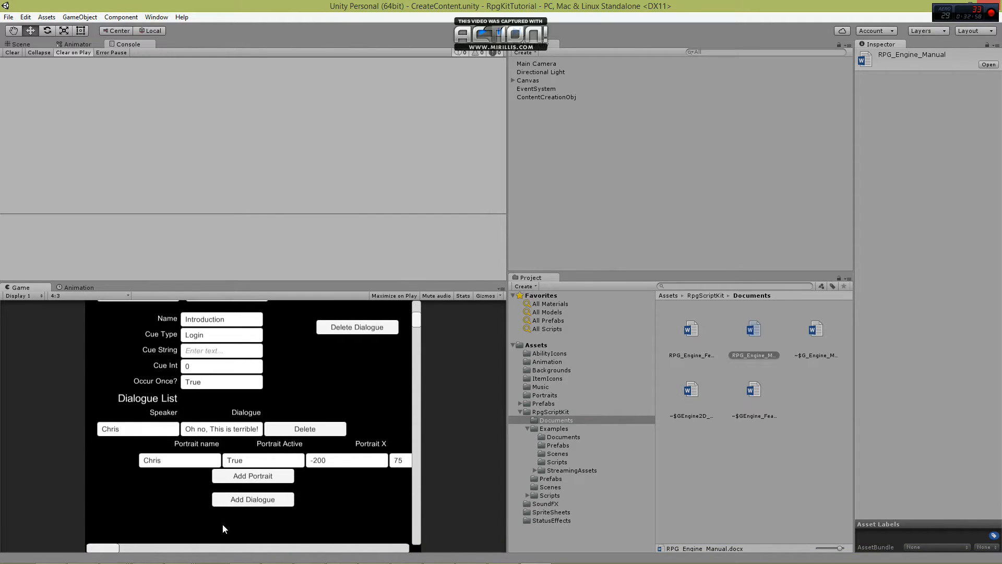
Add a second dialogue line with the other speaker's name and the text "Wherefore art thou weeping?".
left_click(264, 499)
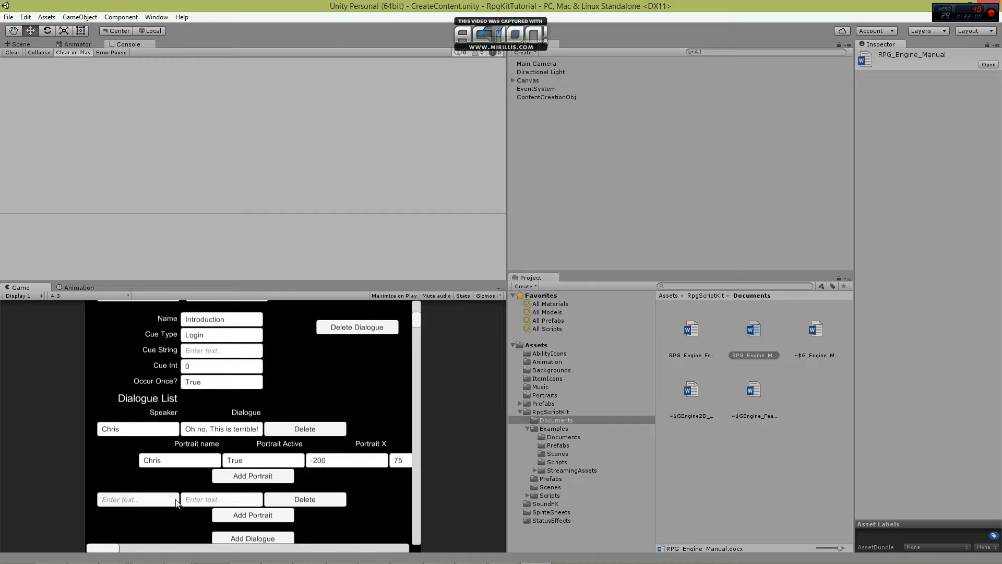
left_click(159, 500)
type("Evan")
left_click(187, 502)
type("Why are you\\")
key("BackSpace")
key("BackSpace")
key("BackSpace")
key("BackSpace")
key("BackSpace")
key("BackSpace")
key("BackSpace")
key("BackSpace")
key("BackSpace")
key("BackSpace")
key("BackSpace")
type("Wherefore art thou weeping?")
key("Return")
Add two portraits to the second dialogue line, named after the first and second speakers, and set the second's Portrait Active to True.
scroll(200, 501, "down", 2)
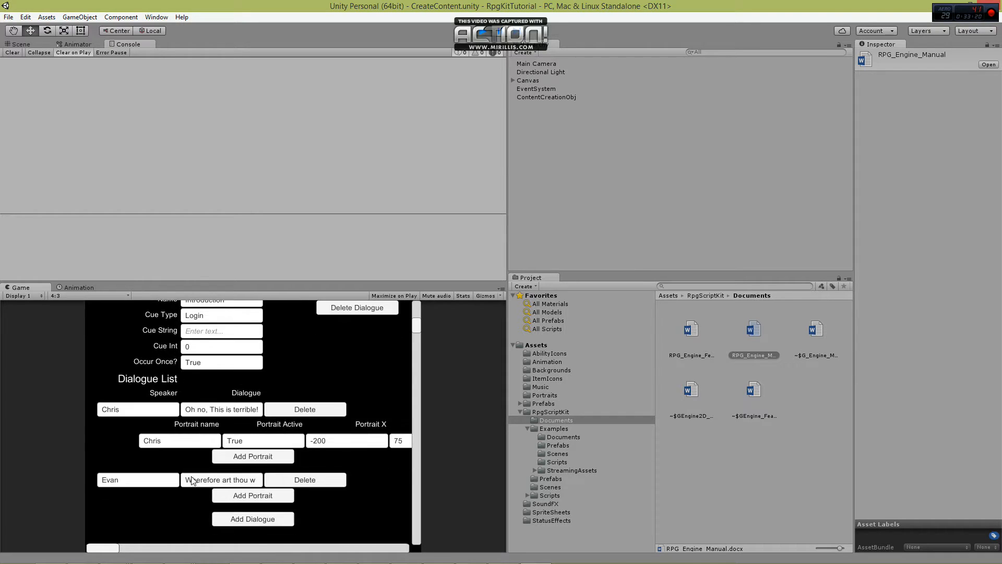
left_click(274, 479)
left_click(263, 504)
scroll(278, 460, "down", 2)
left_click(205, 452)
type("Chris")
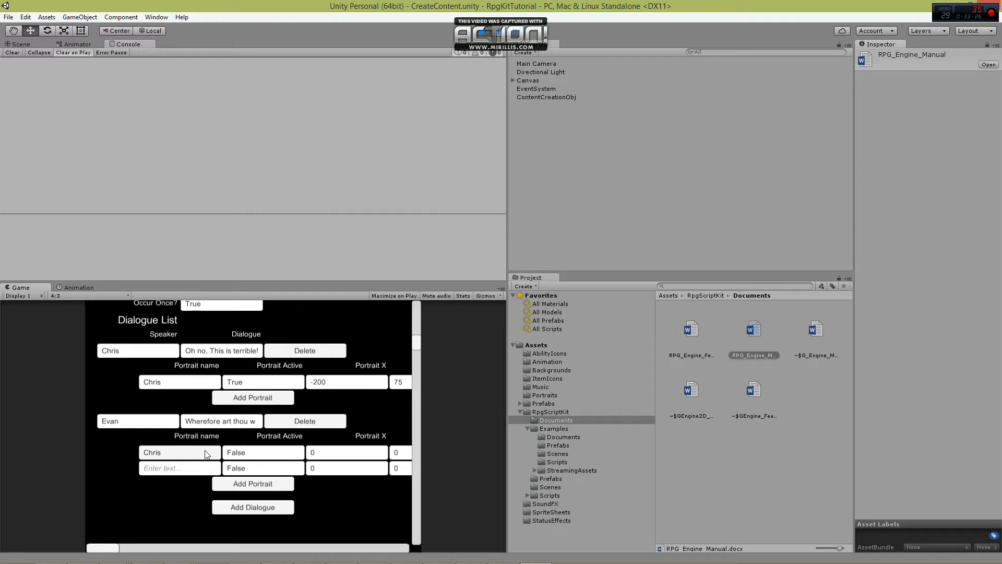
left_click(182, 472)
type("Evan")
left_click(264, 468)
type("True")
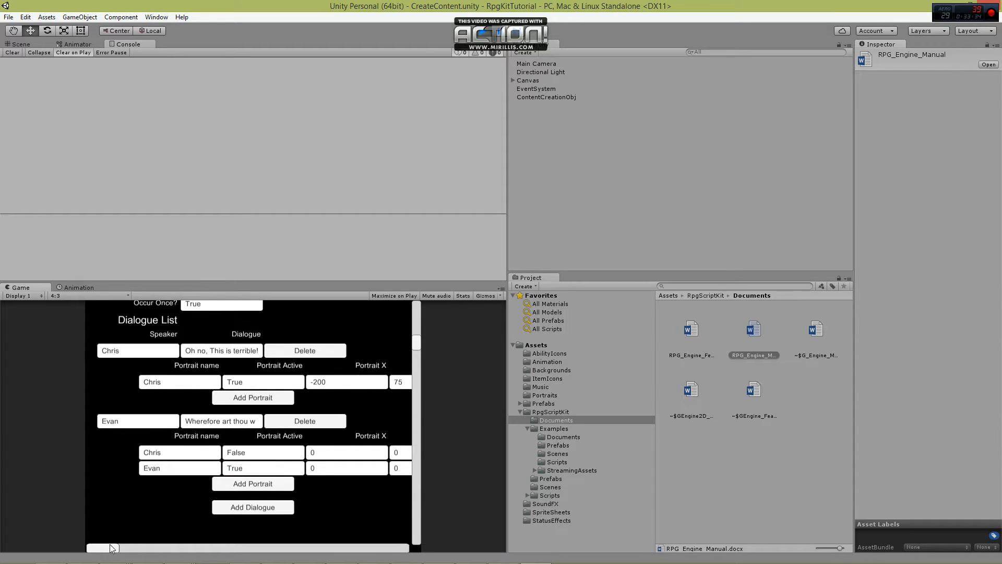
Position the second line's portraits: X -200 and Y 75 for the first, X 200 and Y 75 for the second.
left_click_drag(110, 549, 183, 543)
left_click(192, 452)
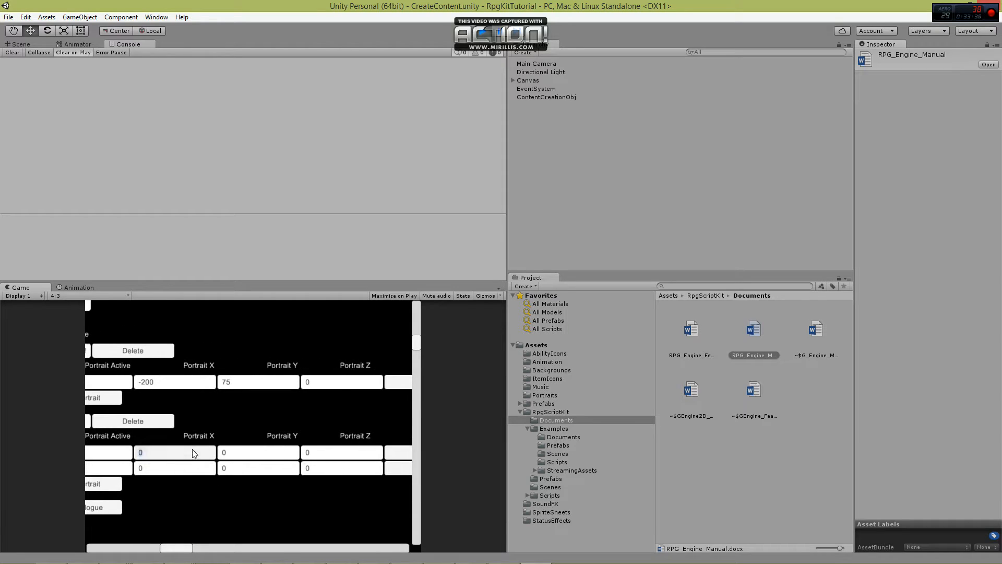
type("-200")
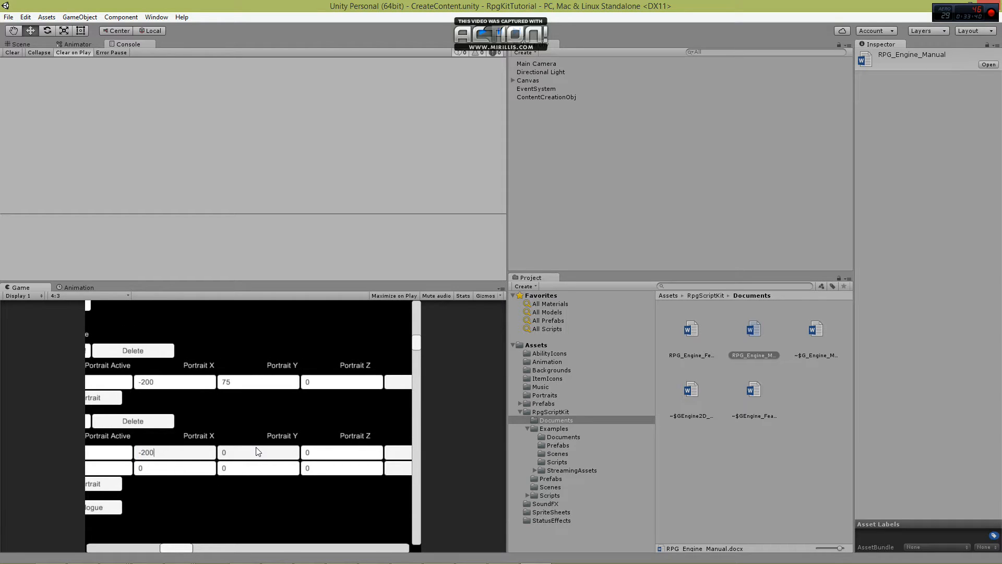
left_click(259, 452)
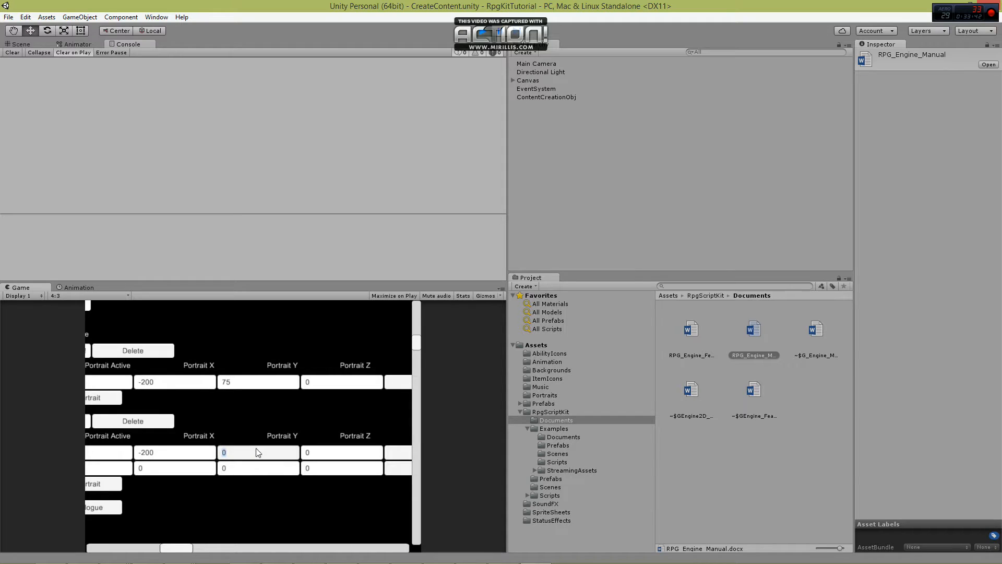
type("75")
left_click(151, 469)
type("200")
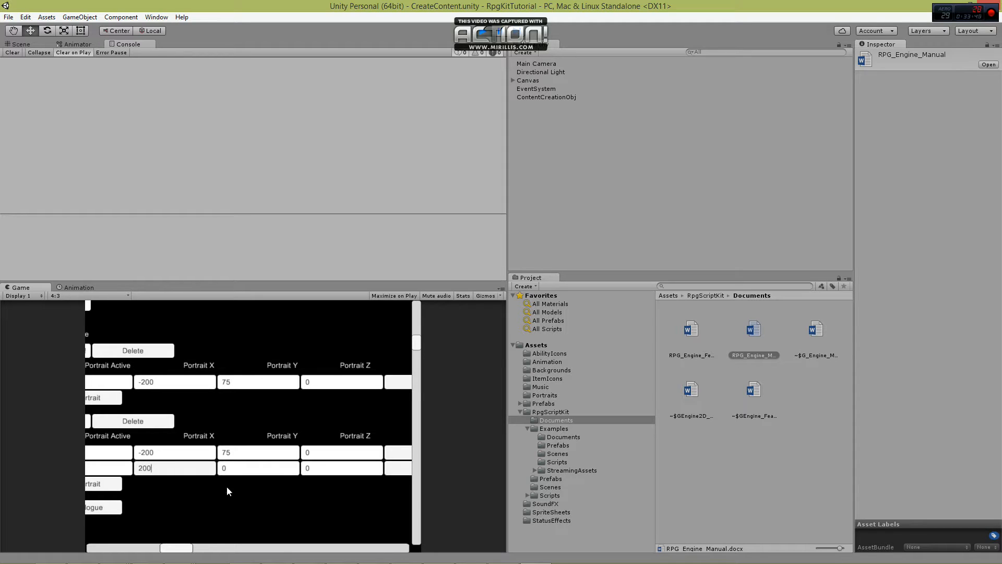
left_click(227, 469)
type("75")
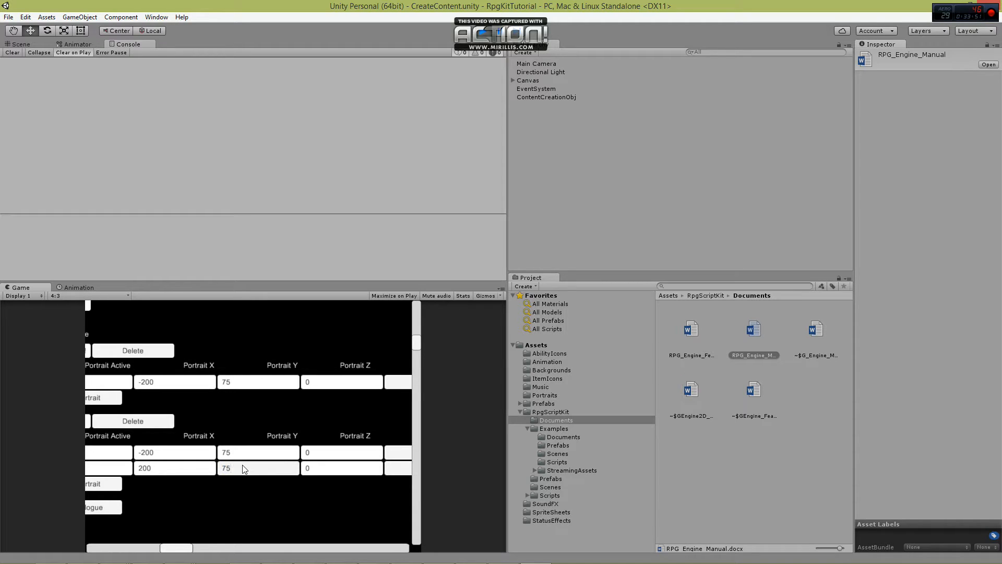
left_click(209, 500)
left_click_drag(175, 548, 81, 545)
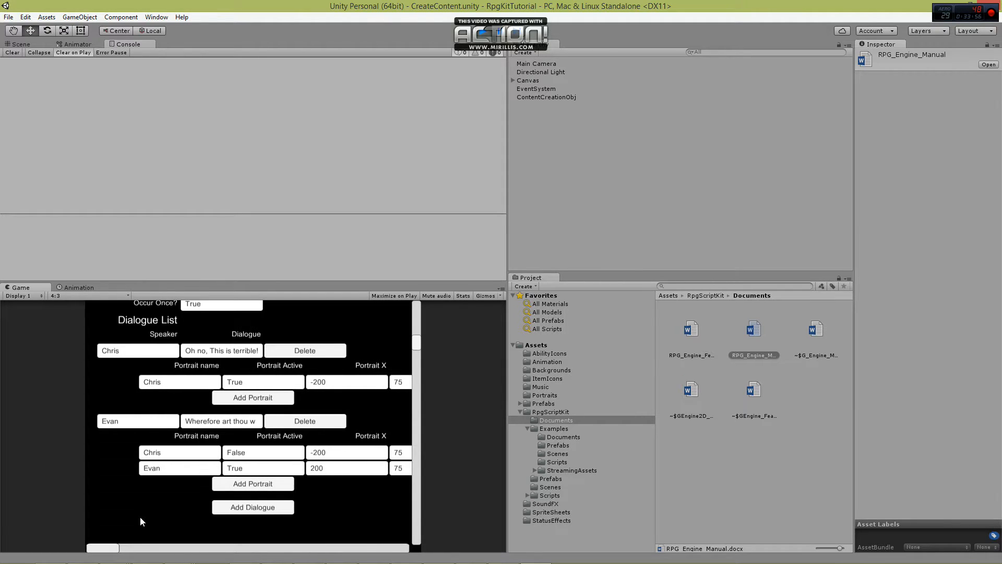
Switch to the Store Item List and add Sureshot Bow as a featured item.
scroll(205, 477, "up", 2)
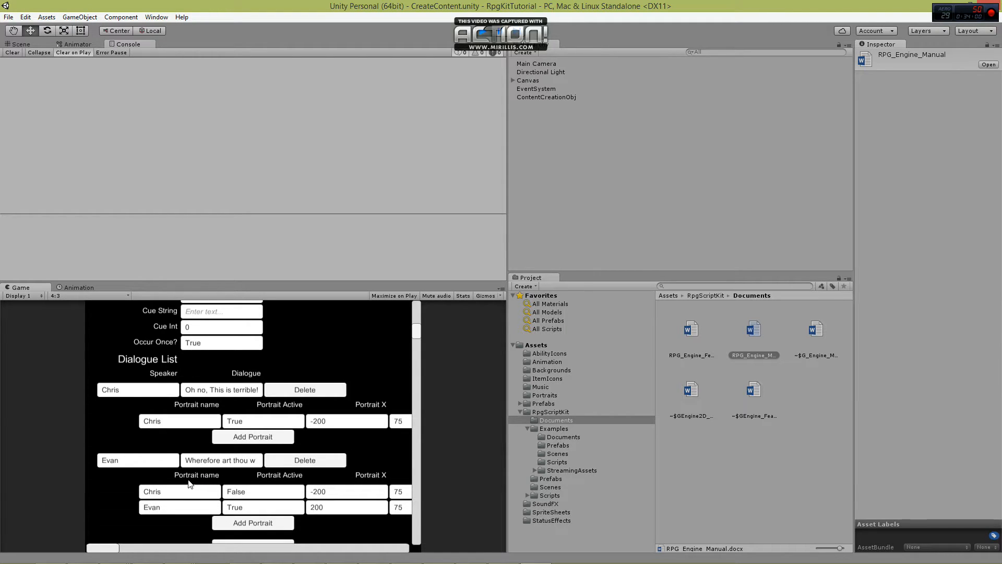
scroll(190, 483, "up", 4)
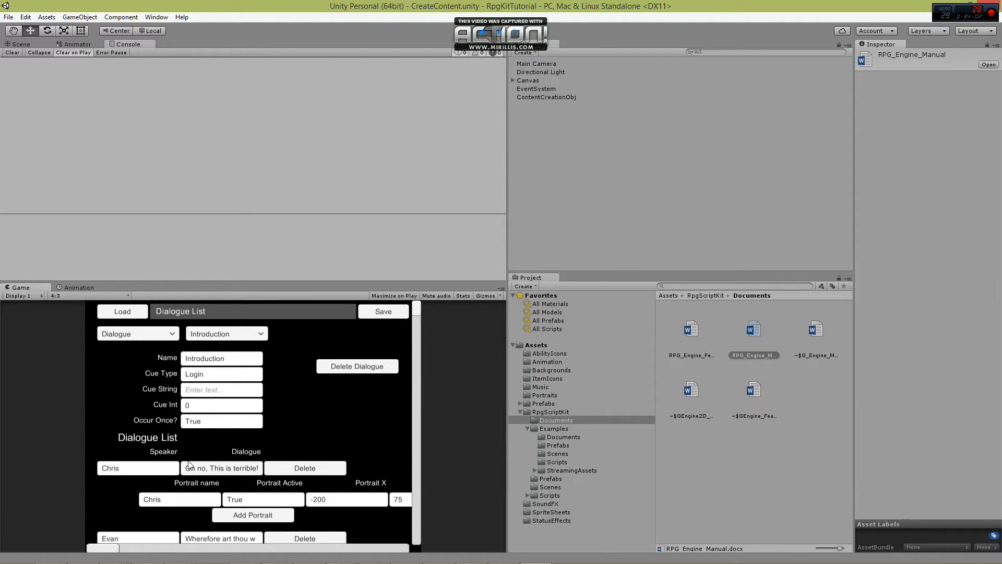
left_click(173, 335)
scroll(169, 397, "down", 5)
left_click(145, 390)
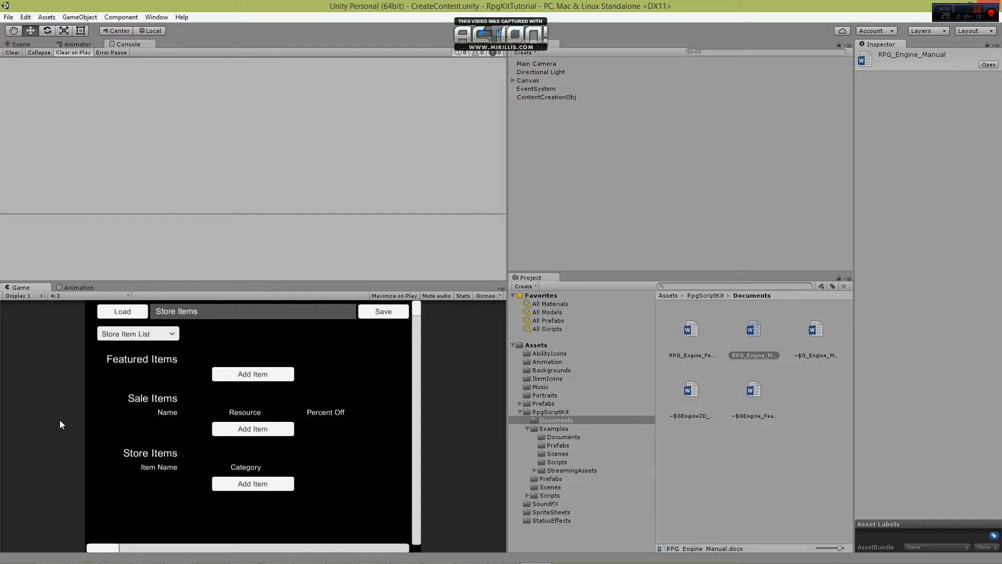
left_click(225, 374)
left_click(174, 375)
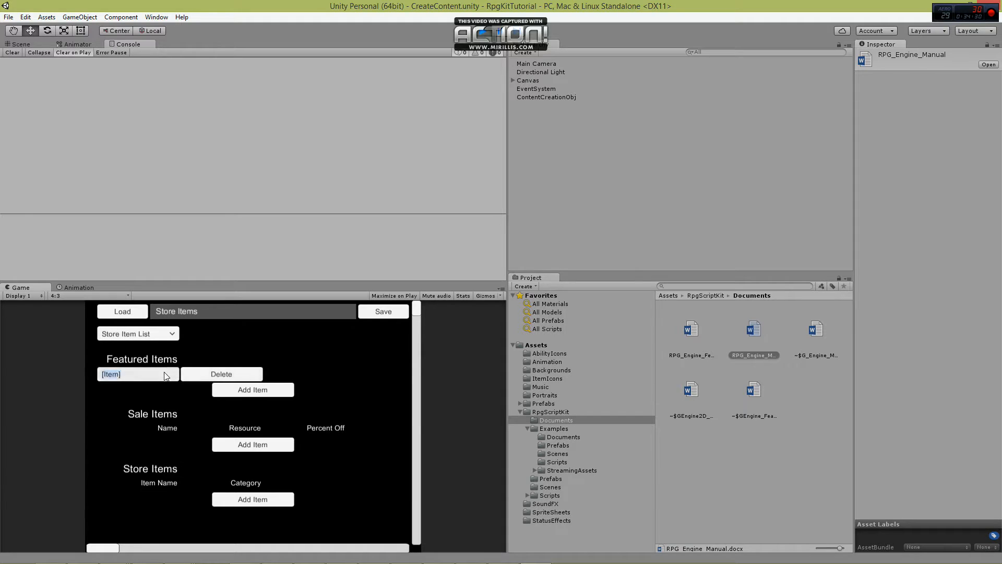
type("S")
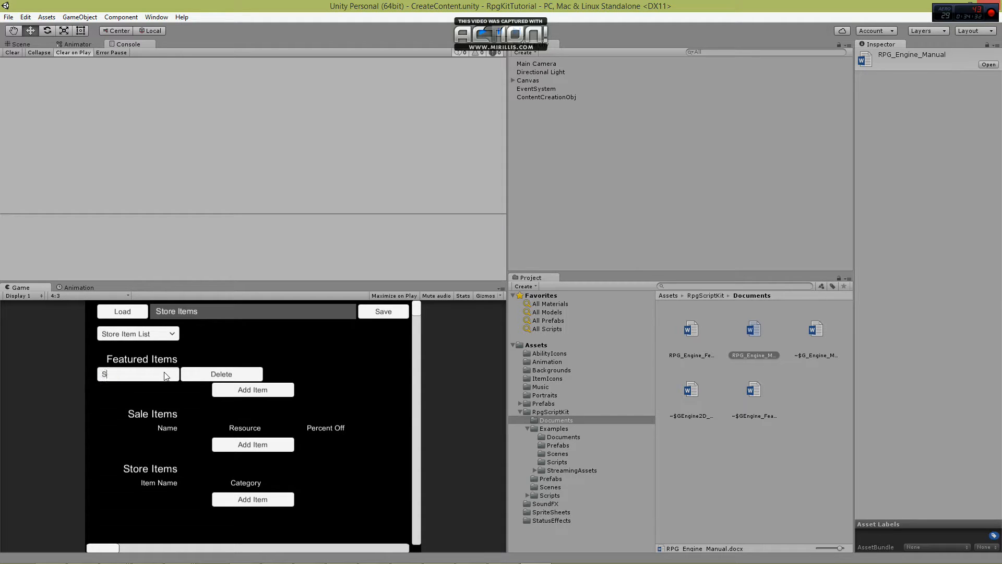
type("ureshot Bow")
Add Spirit Essence as a sale item with resource SP and a Percent Off of .25.
left_click(234, 449)
left_click(163, 446)
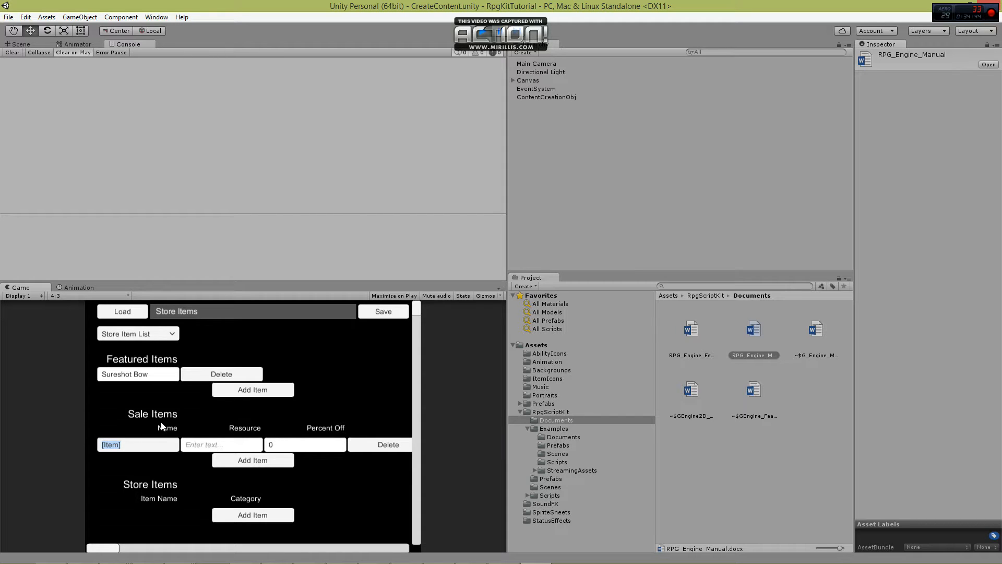
scroll(207, 454, "down", 3)
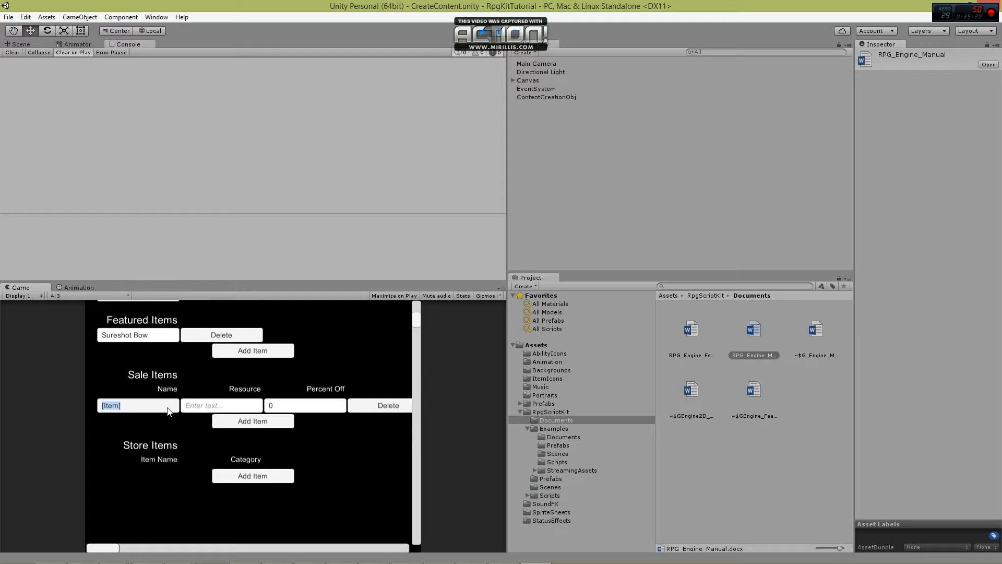
type("Spirit Essence")
left_click(206, 408)
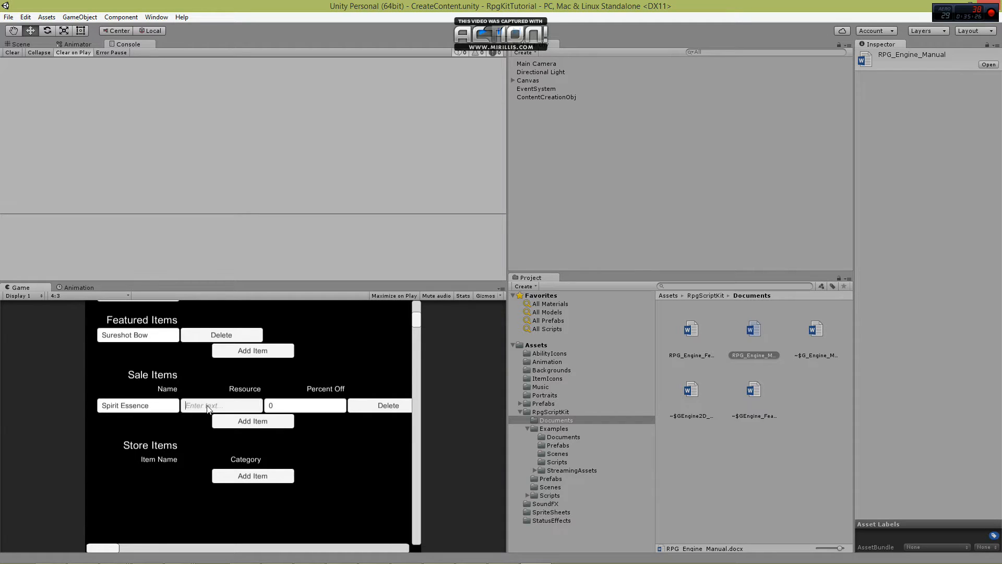
type("SP")
left_click(305, 407)
type(".25")
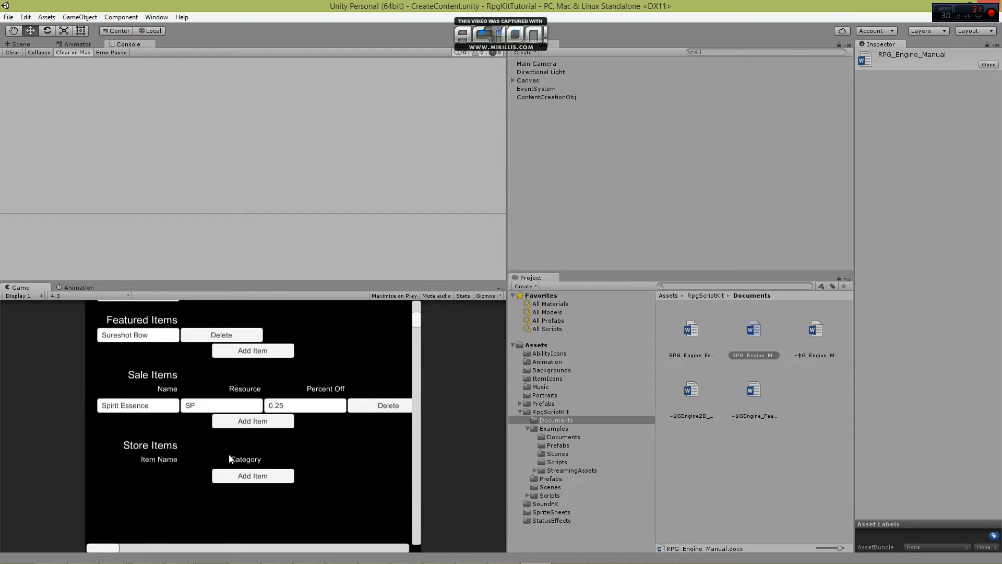
Add Sureshot Bow to the store items under the category Weapons.
scroll(249, 460, "down", 2)
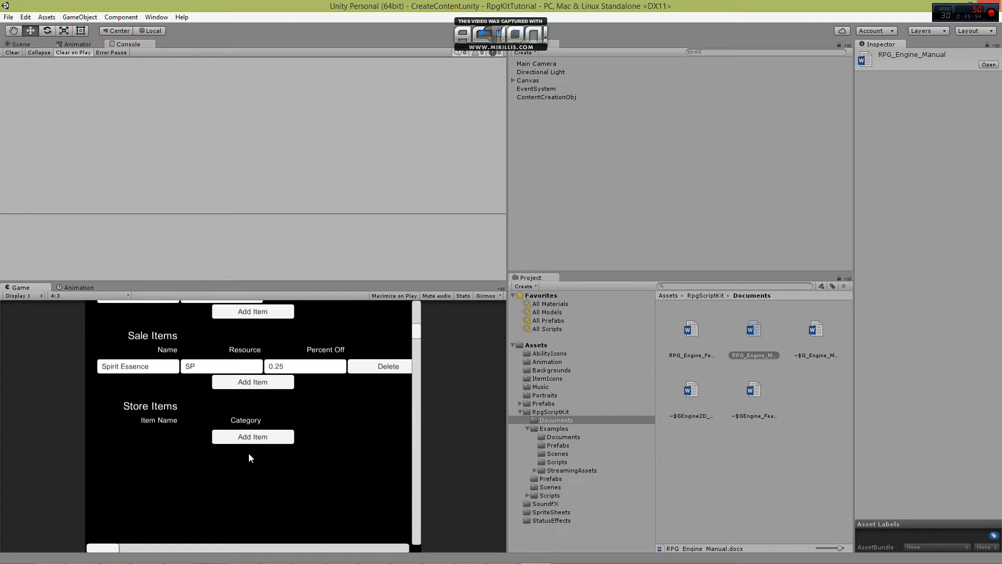
left_click(251, 443)
left_click(143, 437)
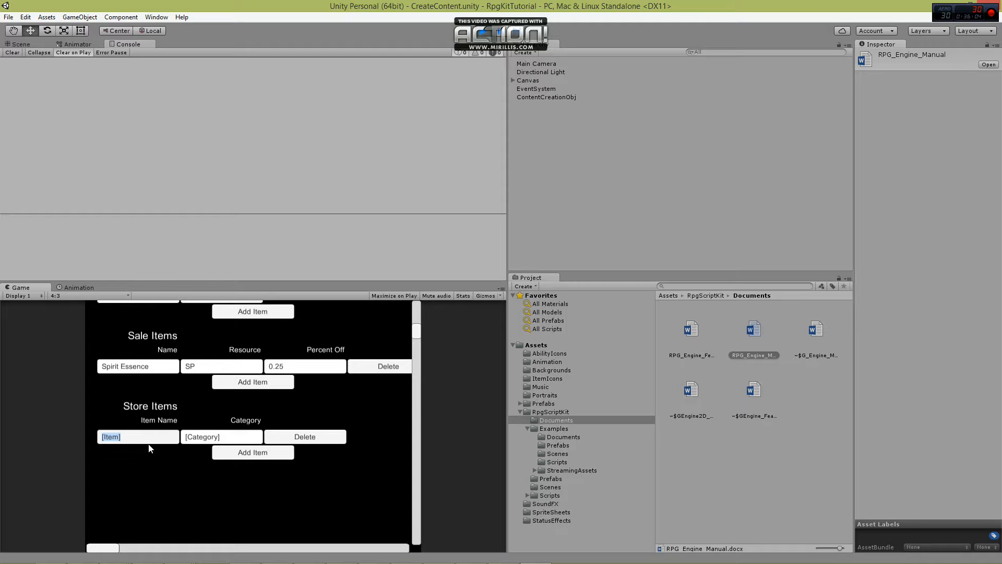
type("Sureshot Bow")
left_click(237, 435)
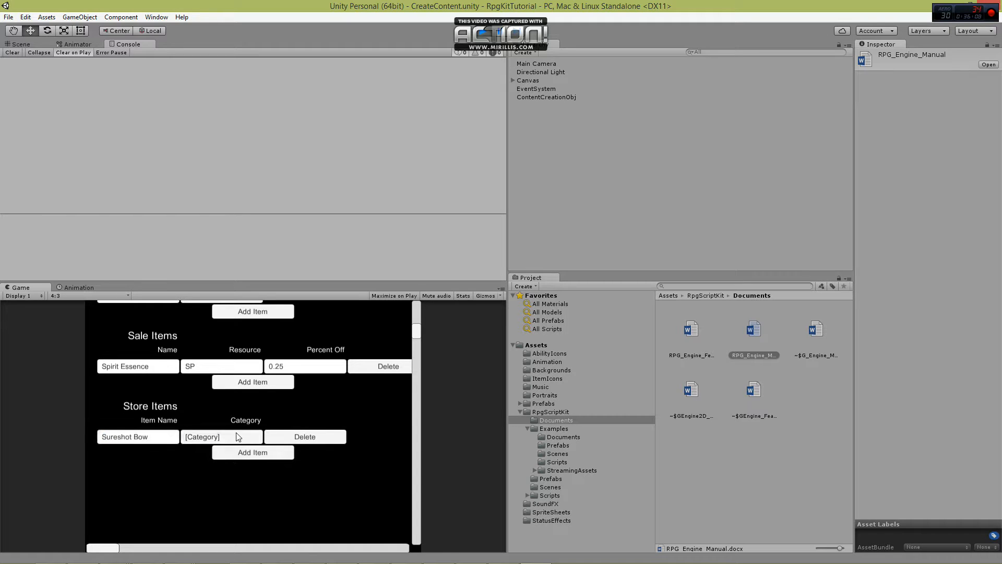
type("Weapons")
Add Spirit Essence to the store items under the category Crafting.
left_click(252, 452)
left_click(132, 453)
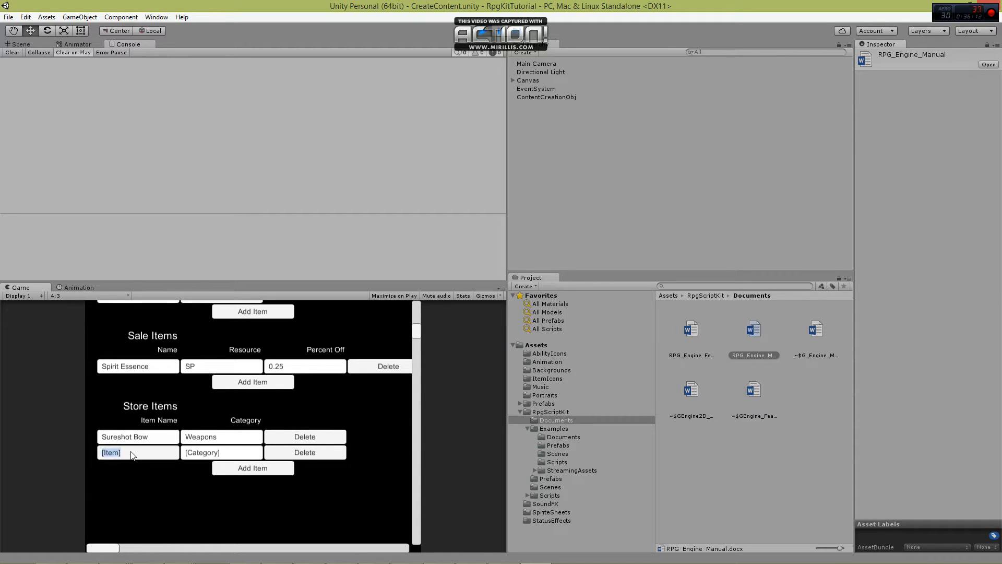
type("Spirit Essence")
left_click(238, 451)
type("Crafti")
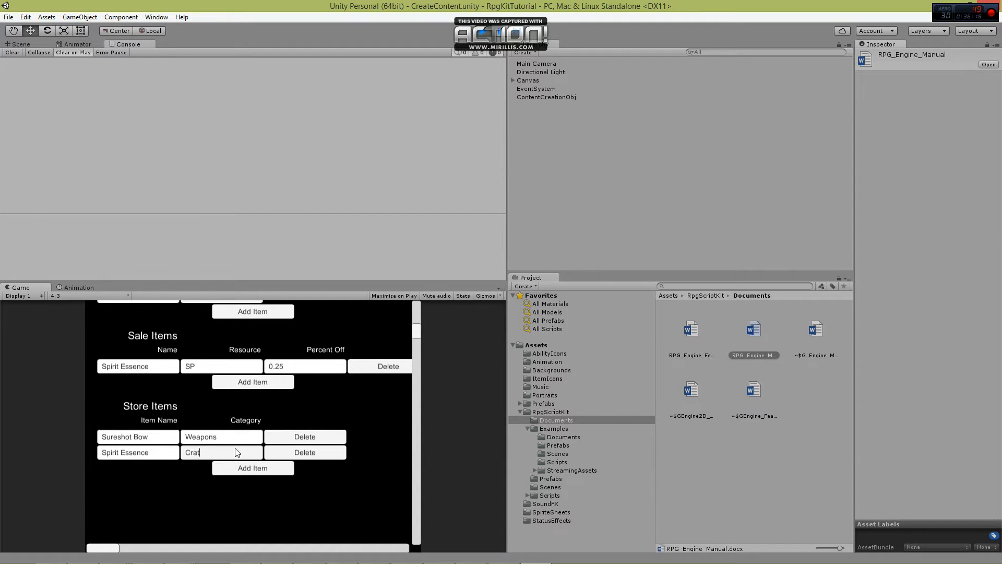
type("ng")
Add Spirit Shard to the store items under the category Upgrades.
left_click(252, 467)
left_click(134, 469)
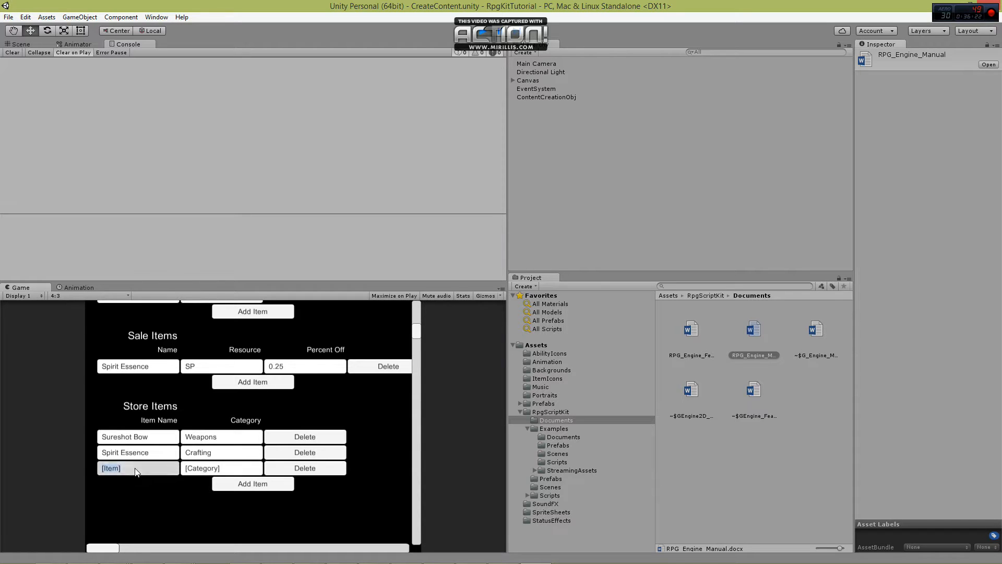
type("Spirit Shard")
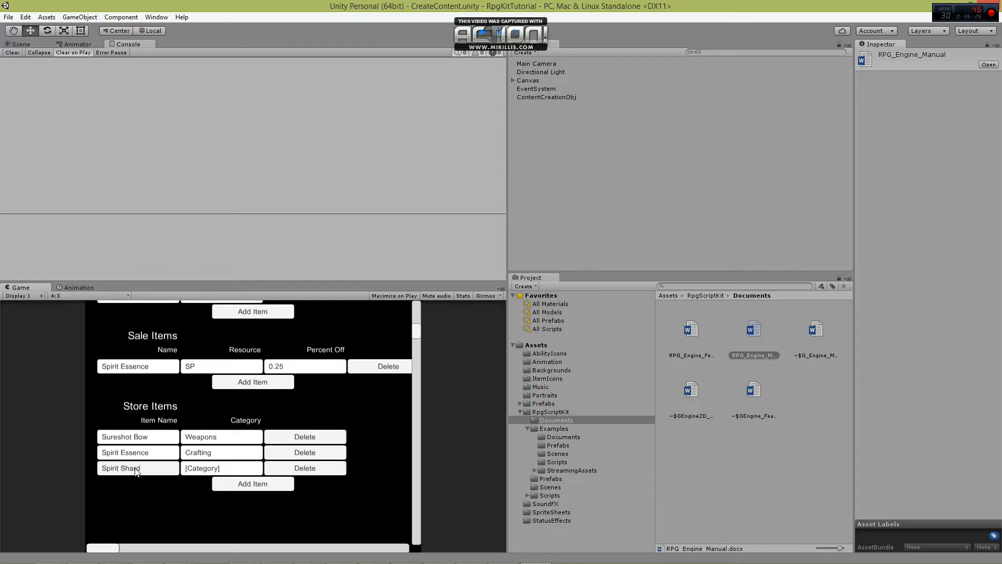
left_click(225, 468)
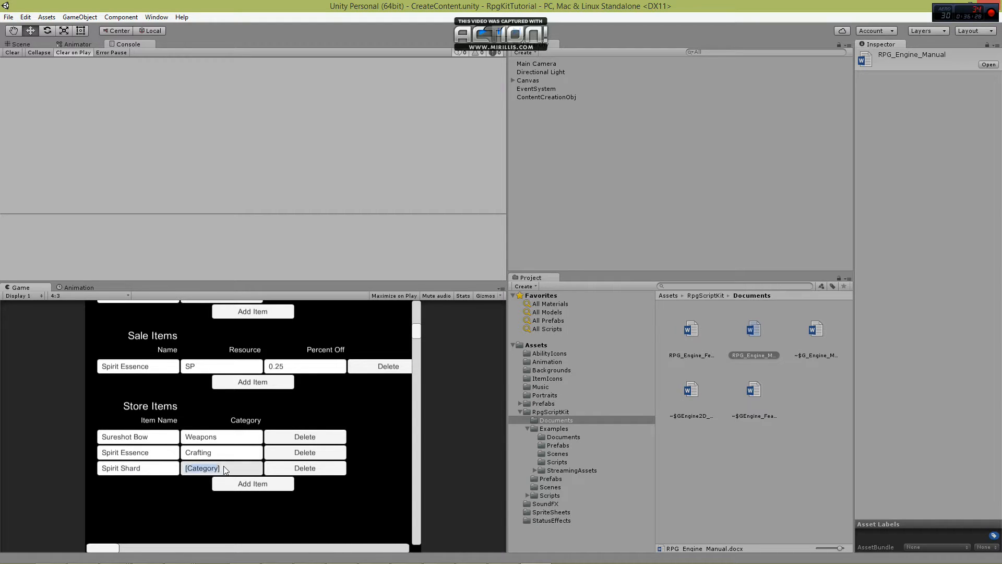
type("Upgrades")
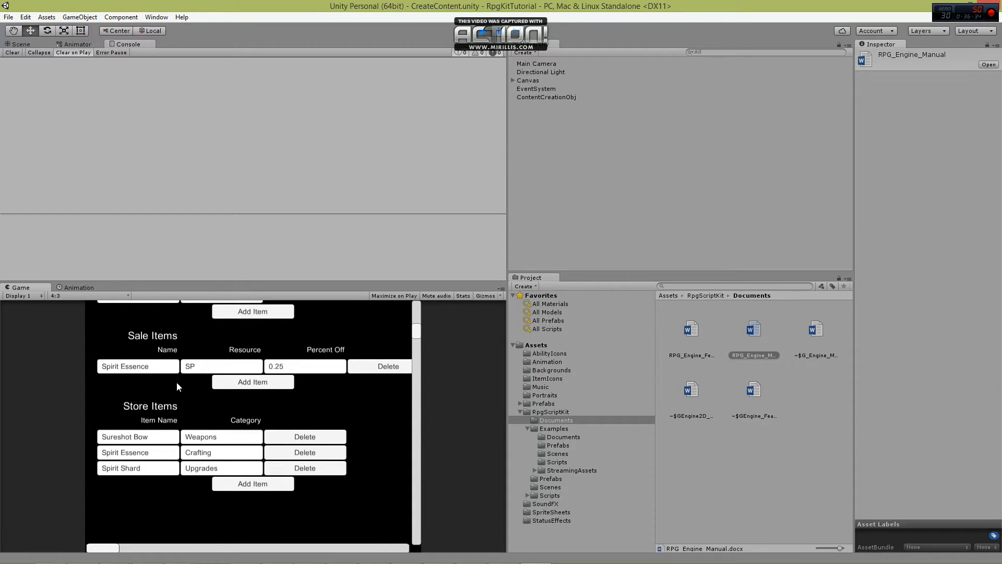
Switch the content editor from the store item list to Level Lines.
scroll(208, 416, "up", 3)
scroll(217, 437, "down", 2)
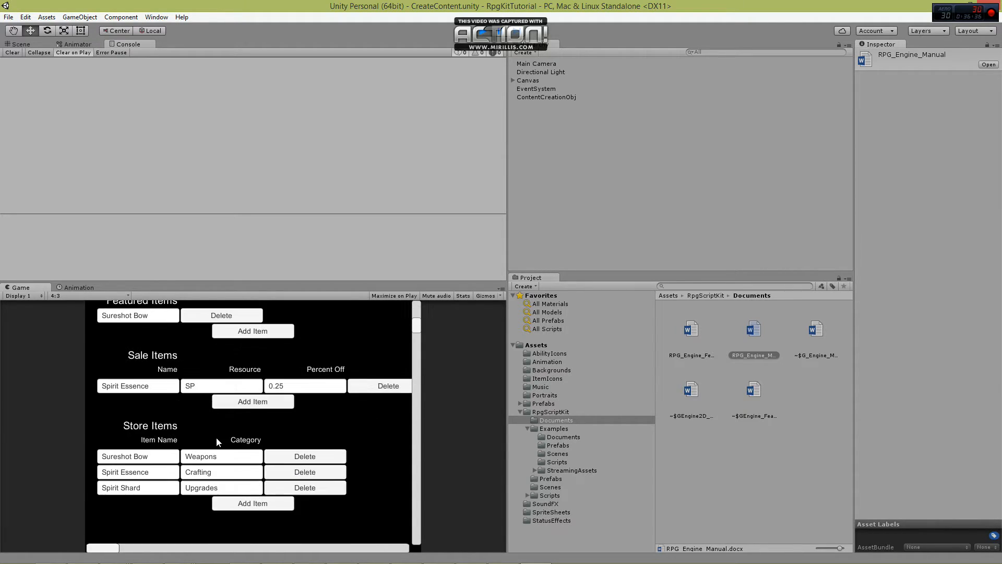
scroll(216, 441, "up", 3)
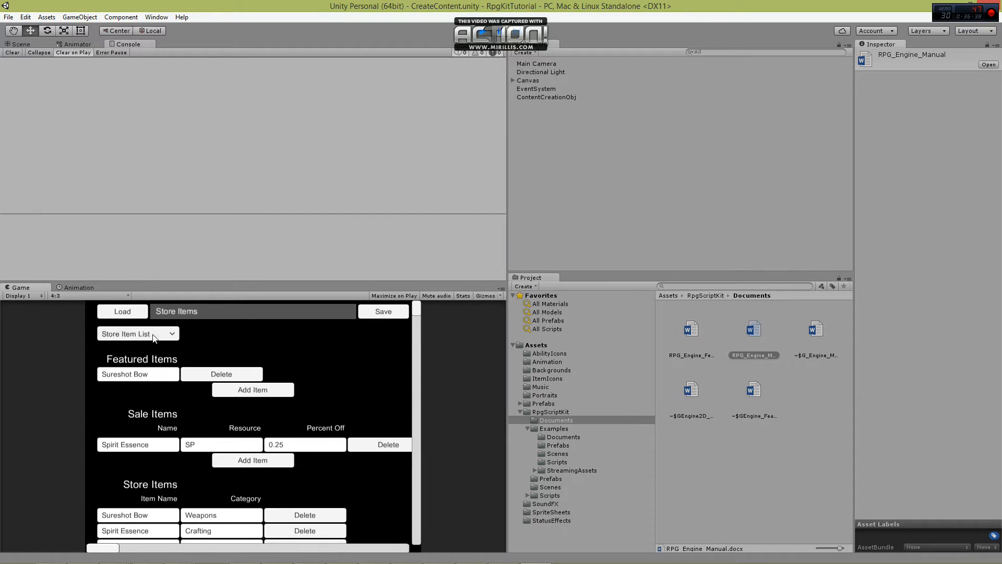
left_click(156, 334)
scroll(139, 381, "down", 3)
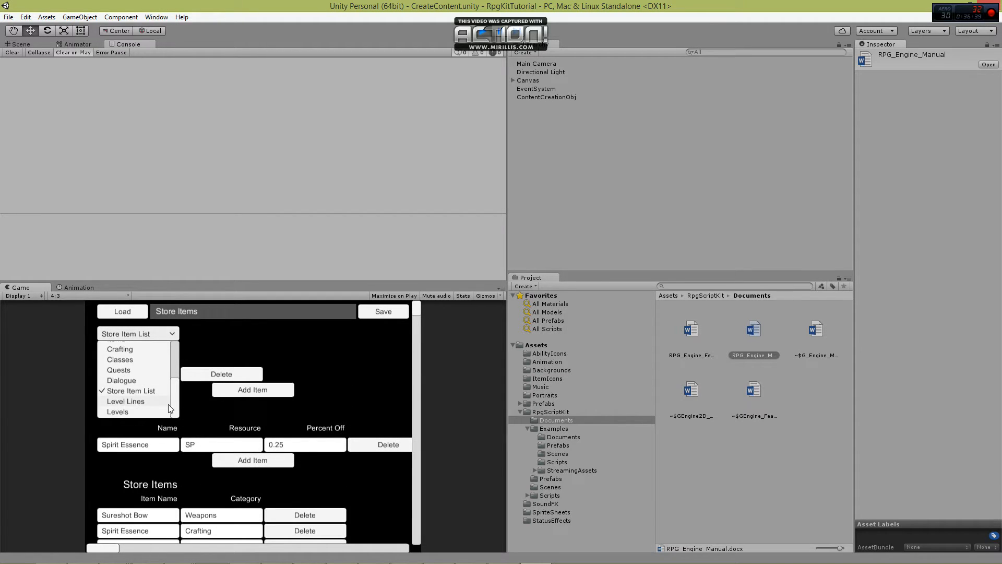
left_click(125, 402)
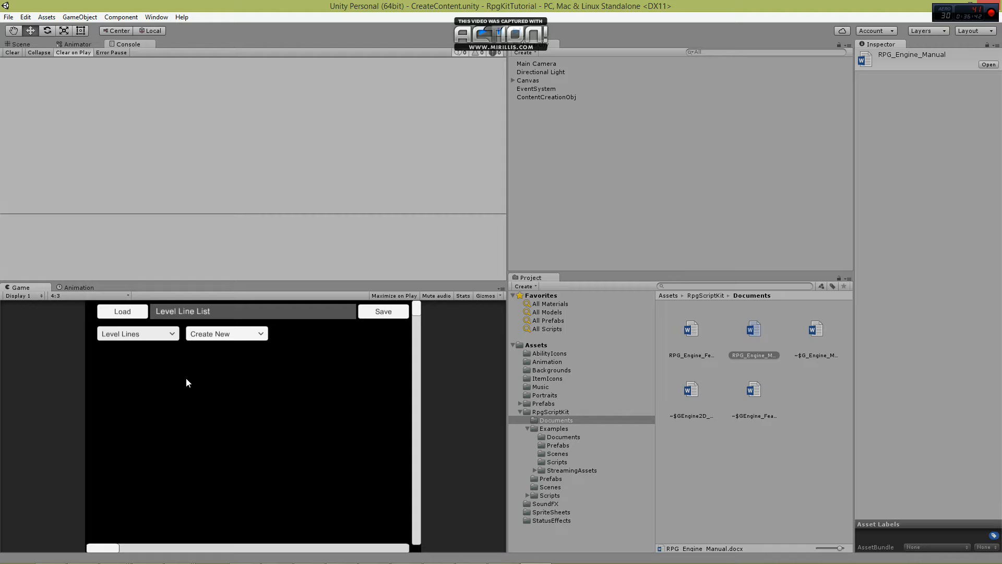
Create a new level line named City of Destruction.
left_click(230, 332)
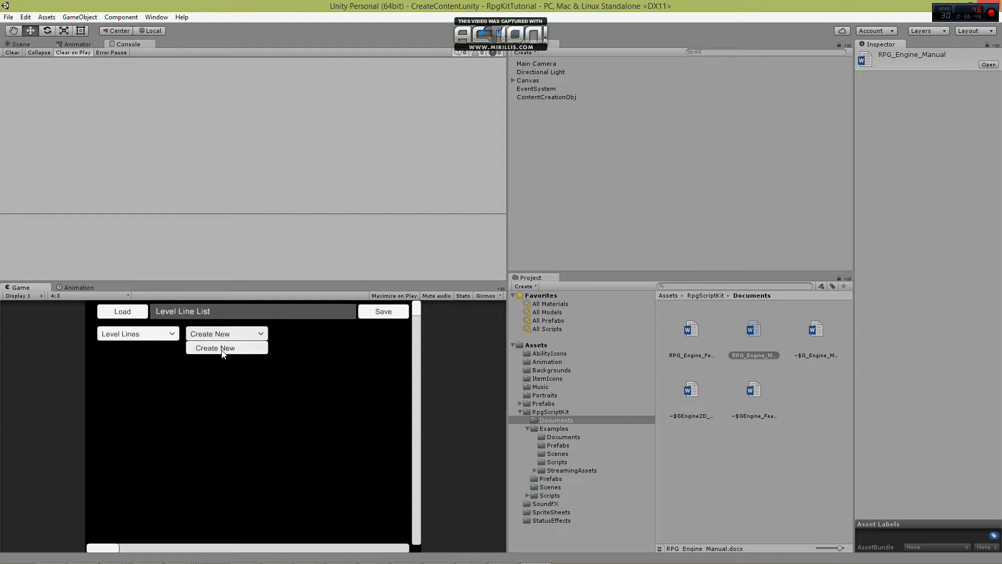
left_click(221, 348)
left_click(220, 358)
type("City")
type("of ")
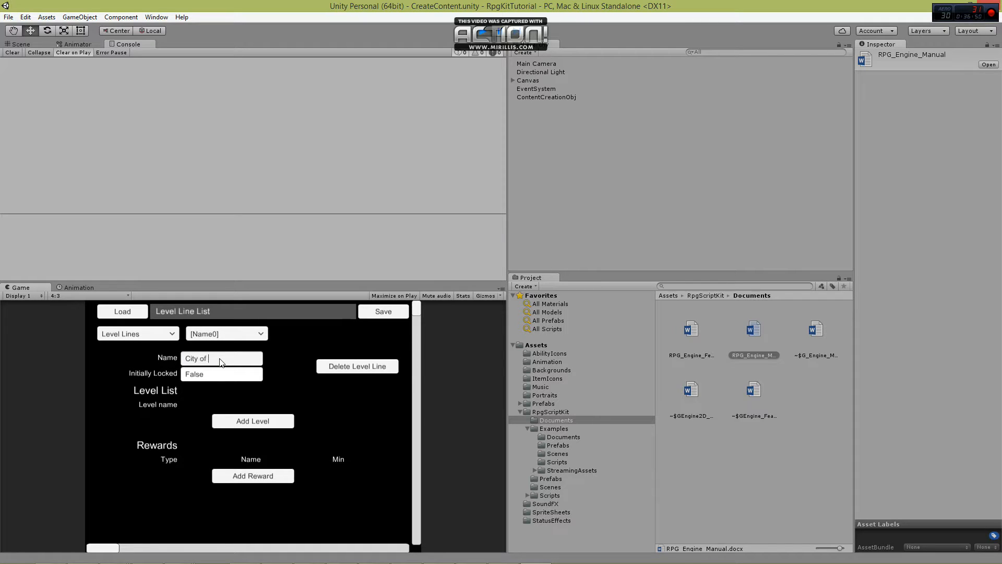
type("Destruction")
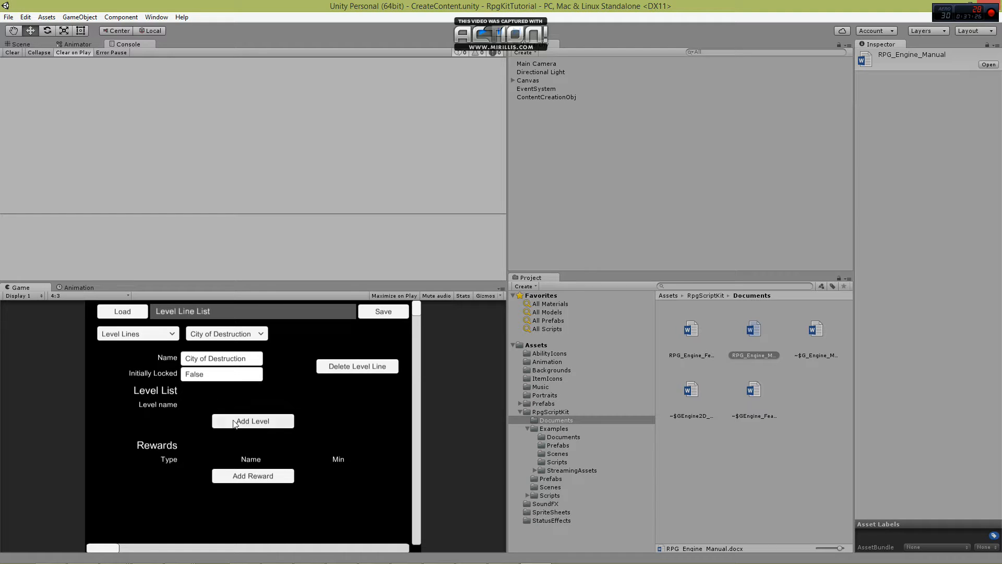
Add four levels to the City of Destruction level list and name them 1, 2, 3 and 4.
left_click(248, 425)
left_click(251, 437)
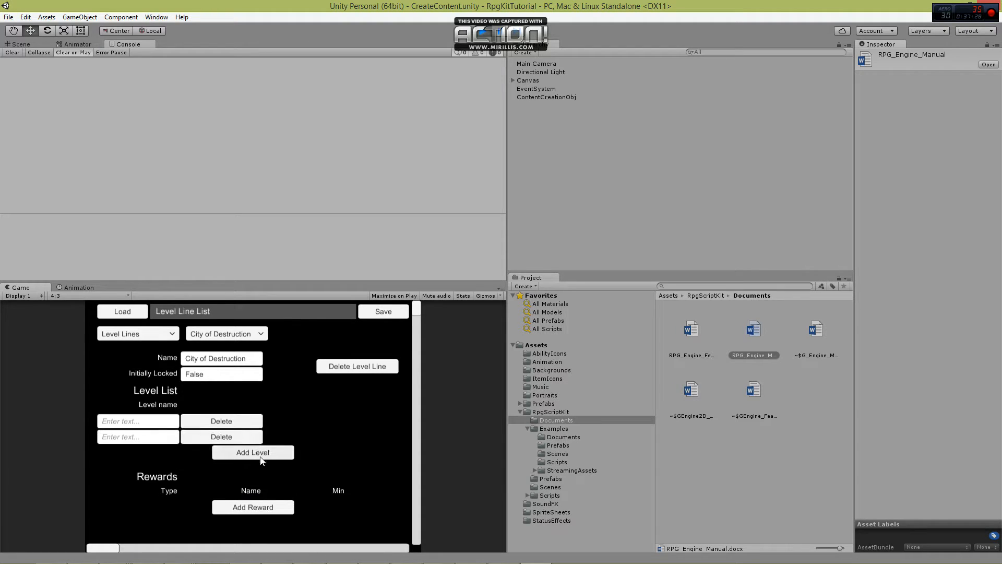
left_click(263, 453)
left_click(266, 469)
left_click(145, 424)
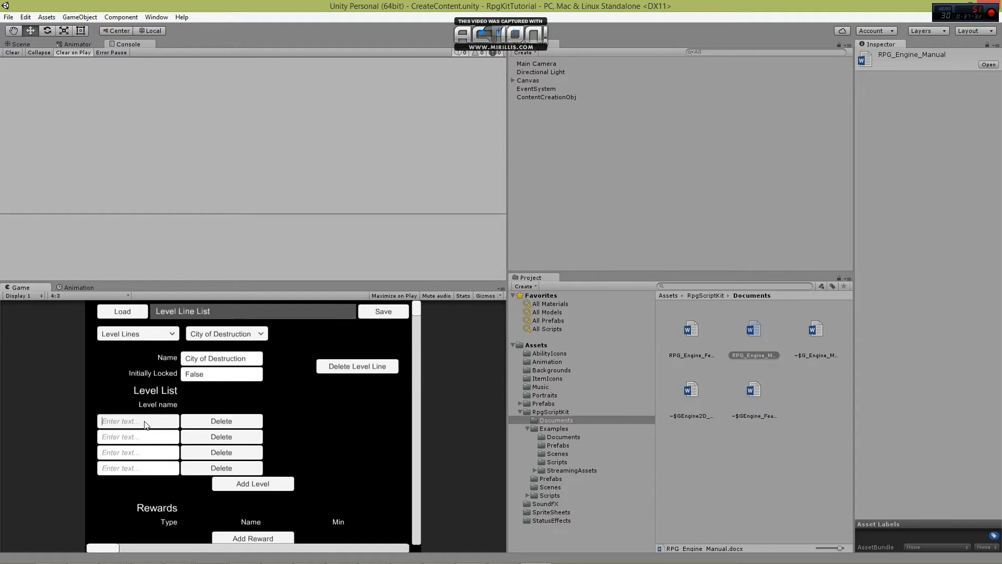
type("1")
left_click(148, 440)
type("2")
left_click(134, 457)
type("3")
type("4")
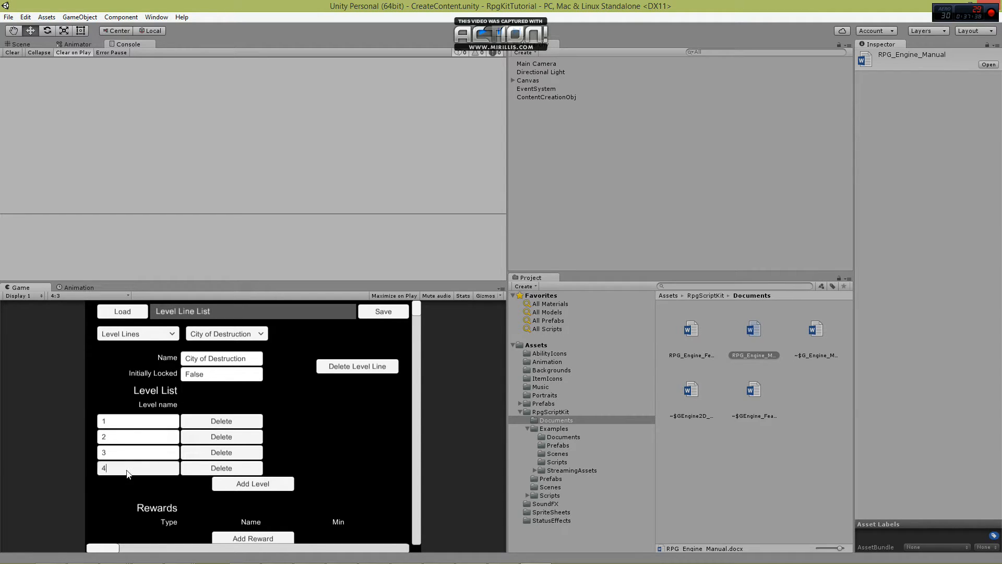
Add an Exp reward to the level line with Min 50, Max 100 and Chance 1.
scroll(154, 447, "down", 3)
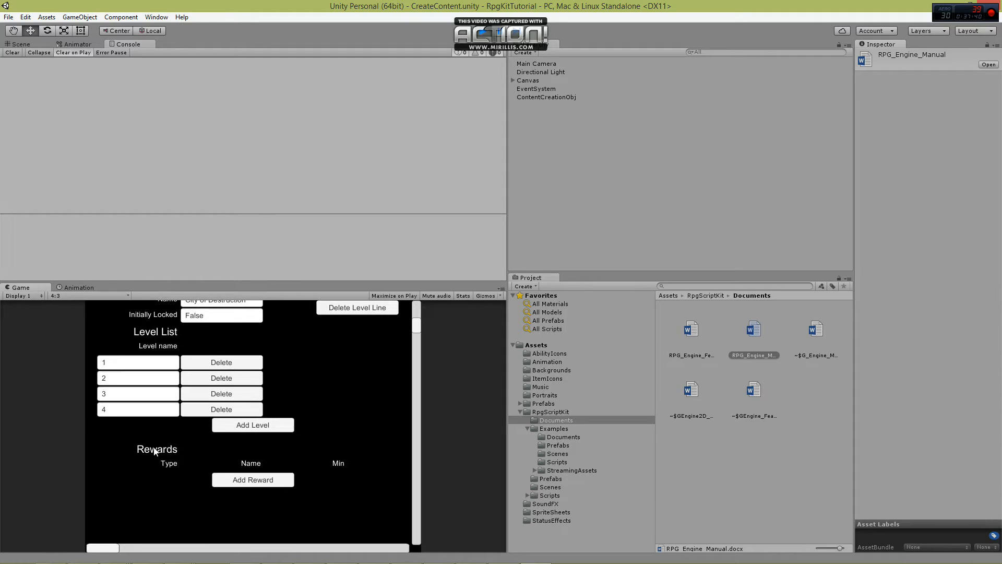
scroll(153, 446, "down", 2)
left_click(258, 480)
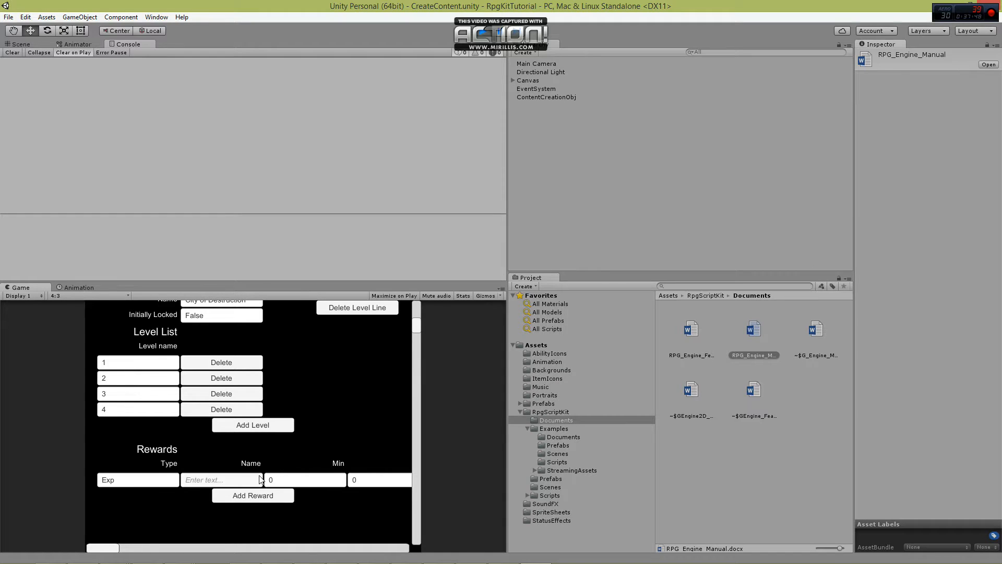
left_click(290, 481)
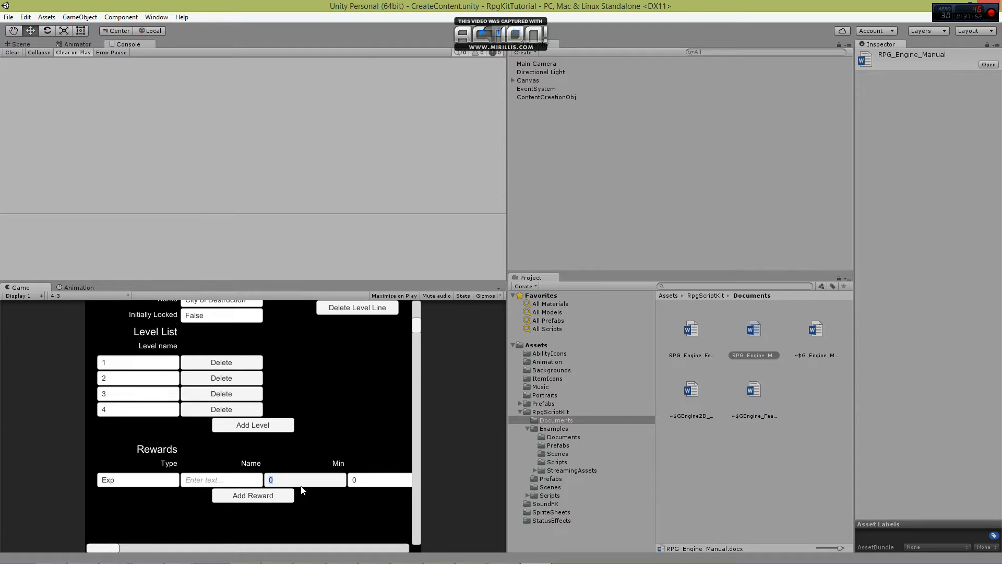
key("BackSpace")
type("50")
left_click(359, 484)
type("100")
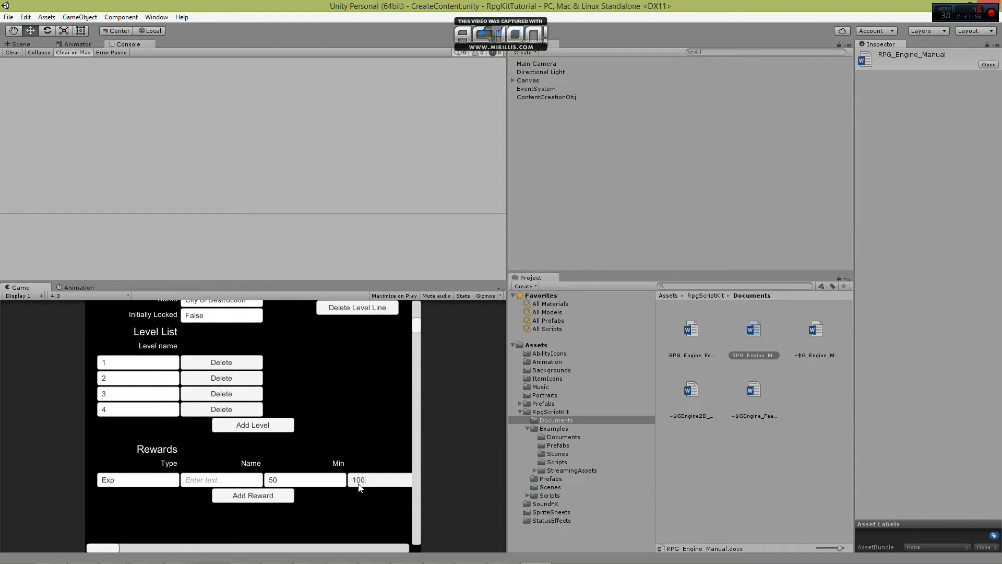
left_click_drag(113, 548, 158, 548)
left_click(340, 482)
type("1")
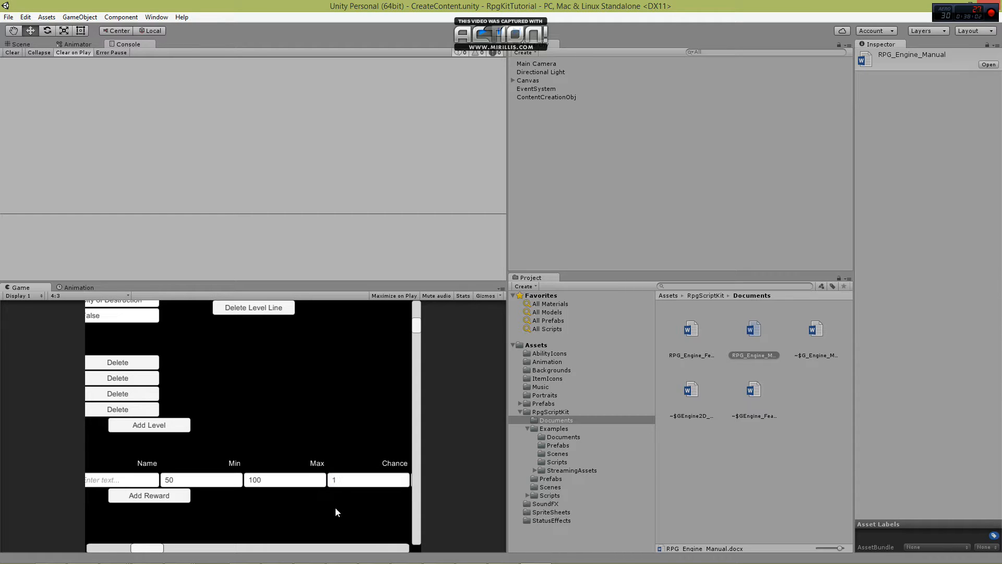
Add a second reward of type Item named Spirit Essence to the level line.
left_click_drag(143, 548, 79, 543)
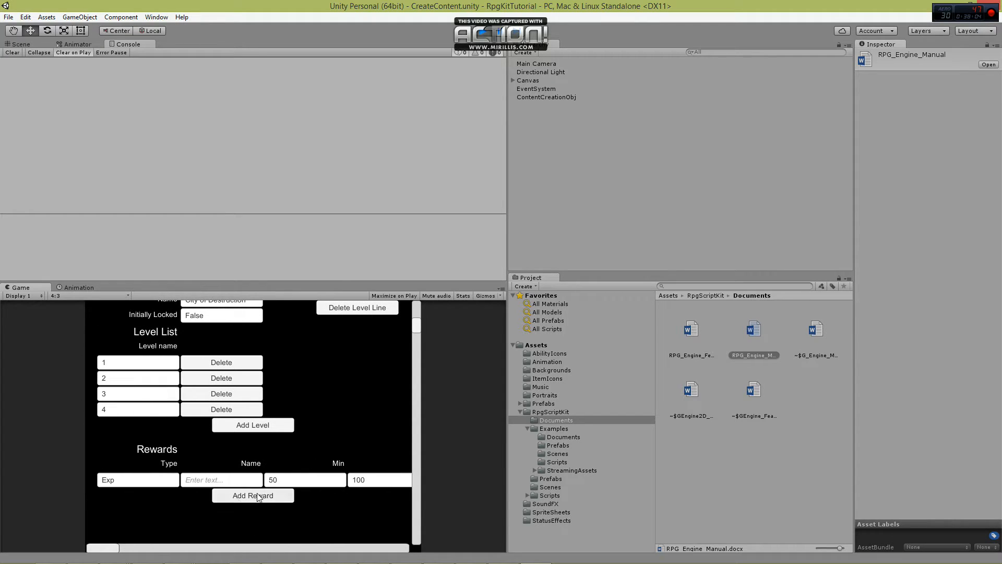
left_click(215, 495)
left_click(137, 500)
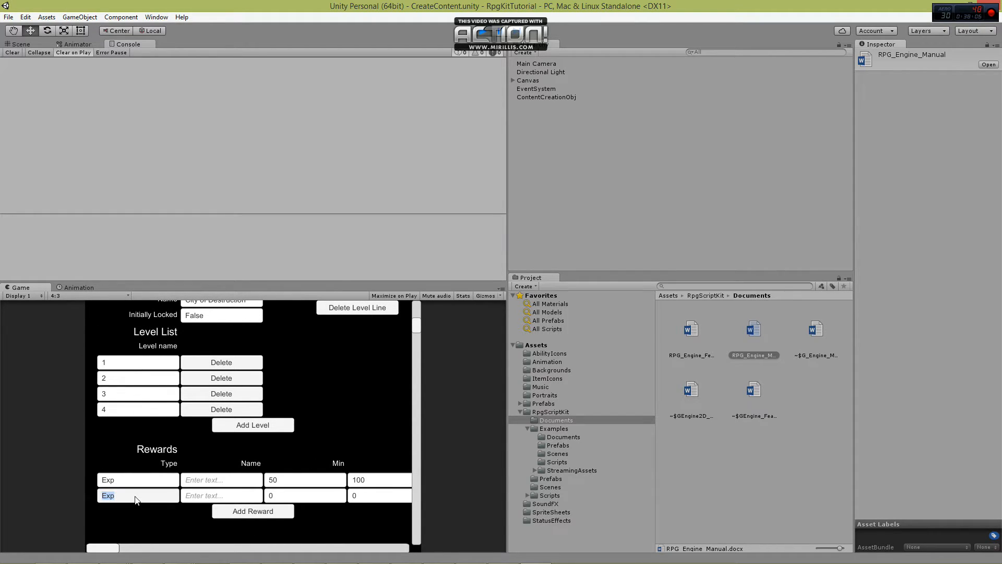
type("Item")
left_click(211, 496)
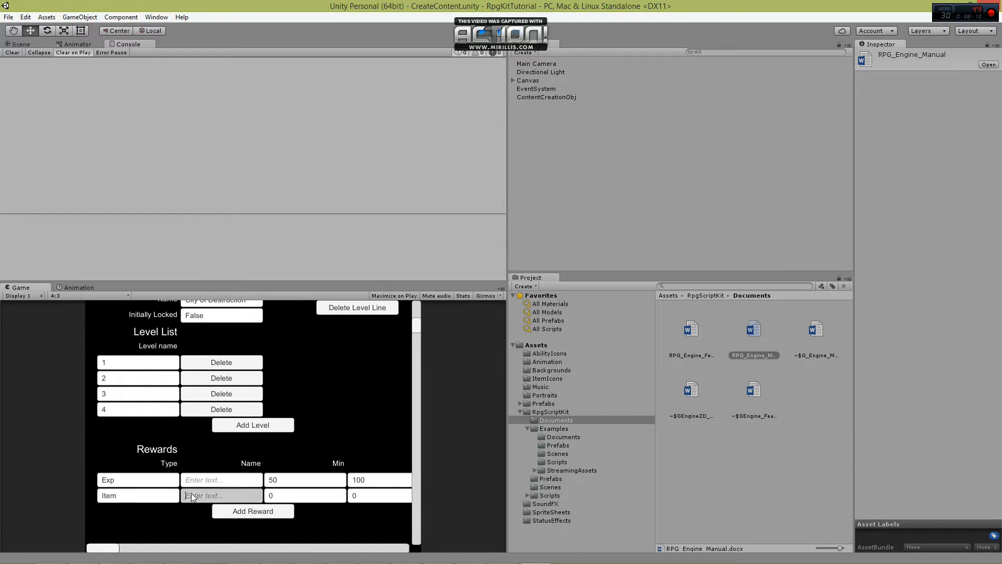
type("Spirit Essence")
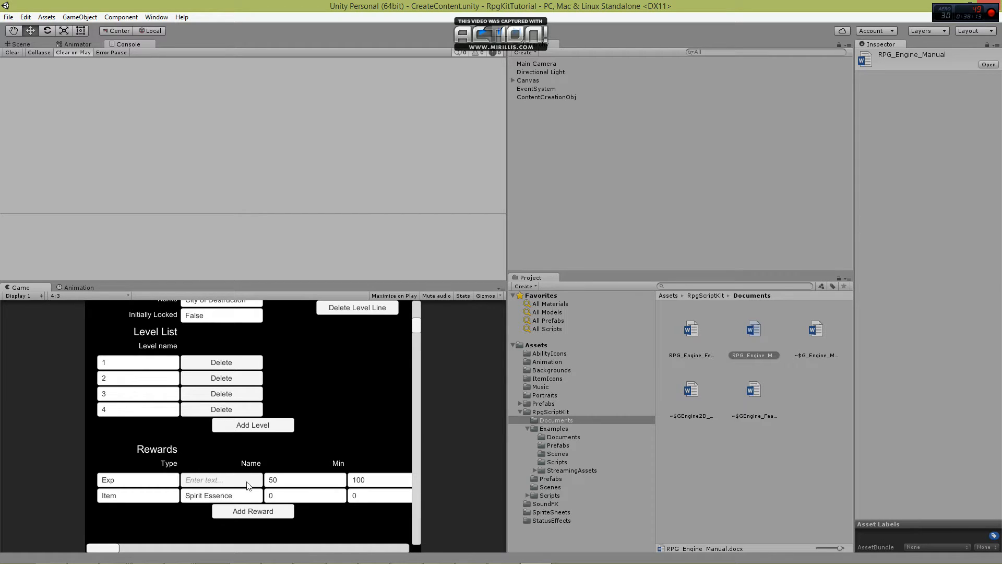
Set the Spirit Essence reward's Min to 1, Max to 3 and Chance to 0.5.
left_click(277, 496)
type("1")
left_click(378, 495)
type("3")
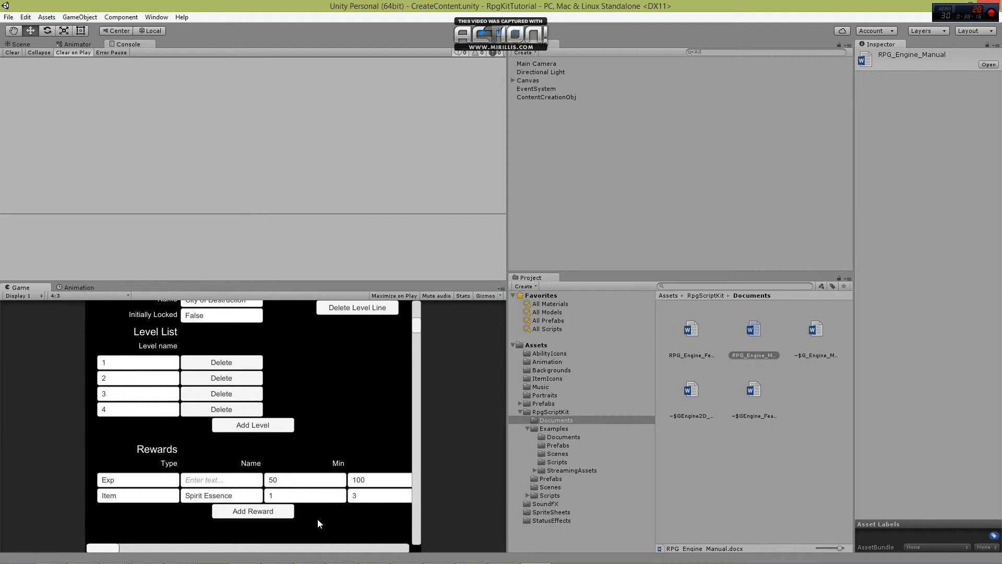
left_click_drag(110, 549, 170, 548)
left_click(327, 496)
type("0.5")
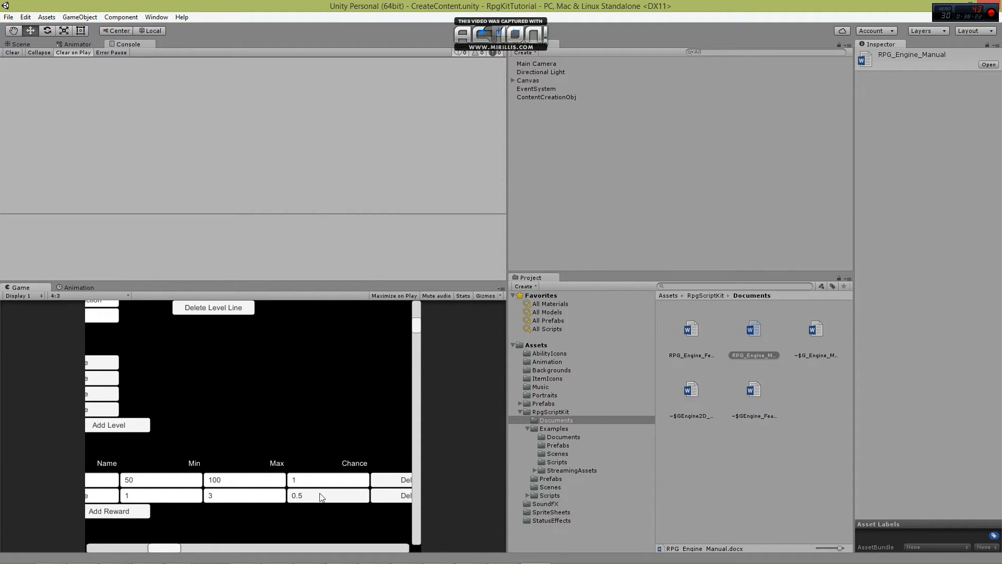
Add a third reward of type Shards named Faith to the level line.
left_click_drag(156, 548, 95, 548)
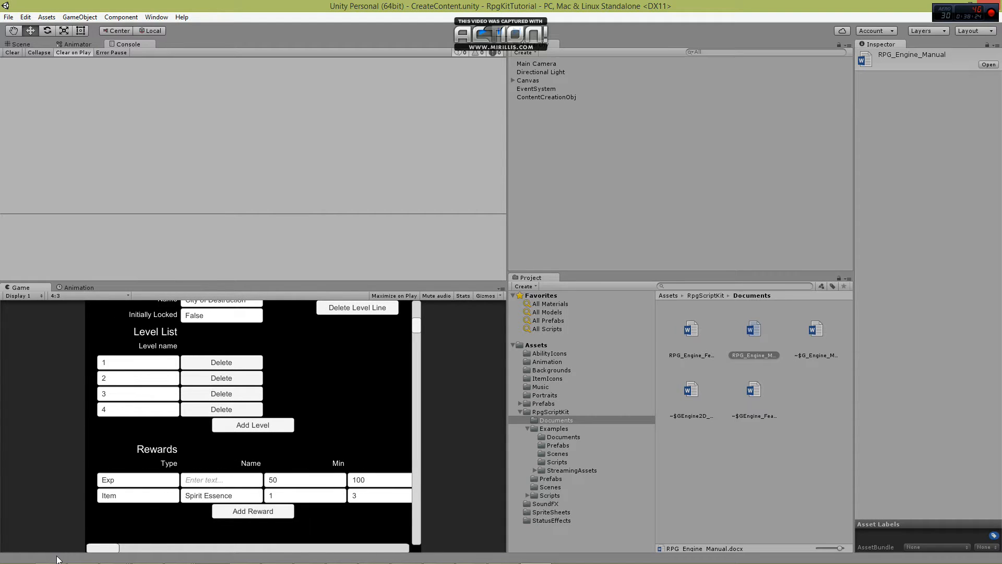
left_click(258, 511)
left_click(148, 511)
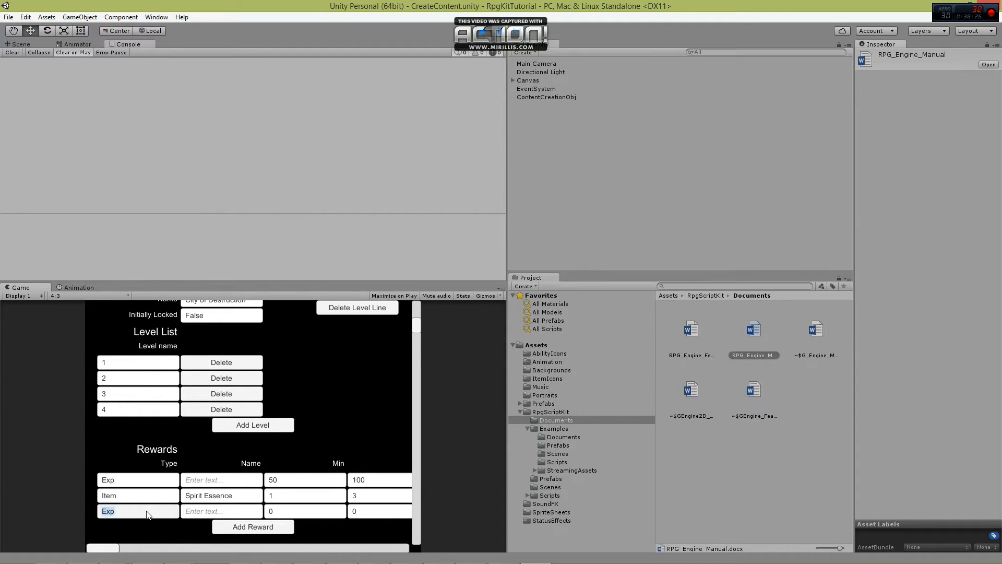
type("Shards")
left_click(219, 511)
type("F")
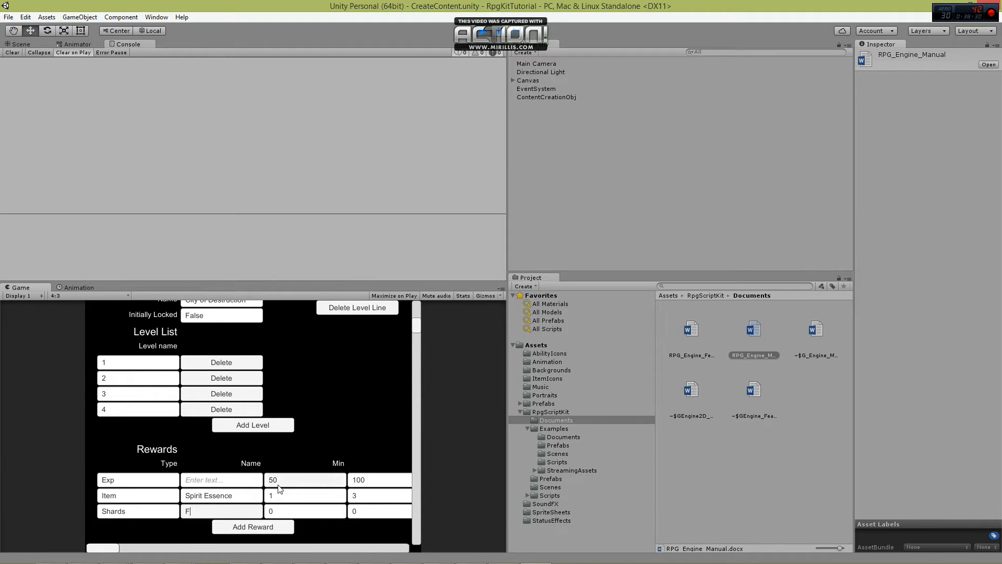
type("aith")
key("Return")
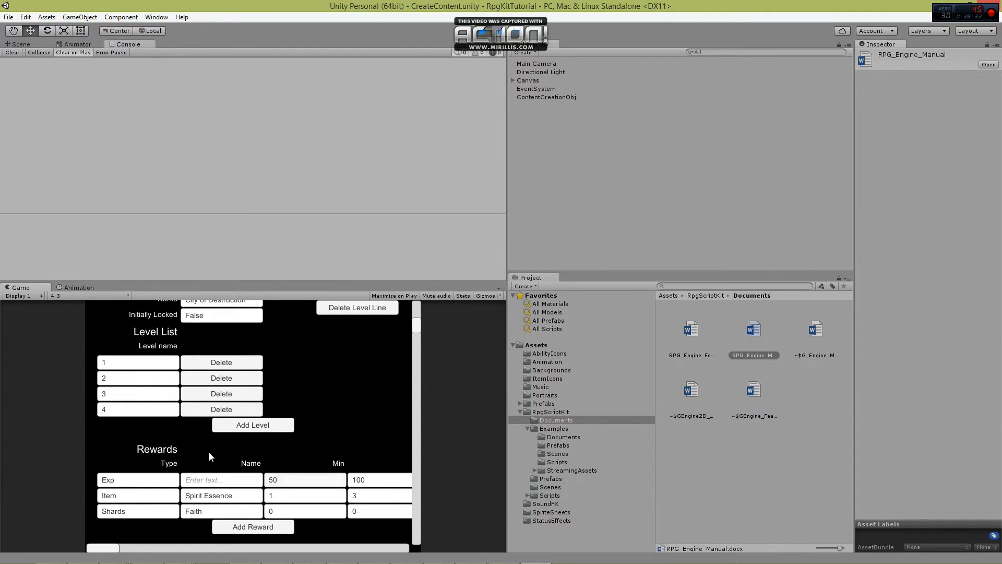
Set both the Min and Max of the Faith shards reward to 1.
left_click(299, 512)
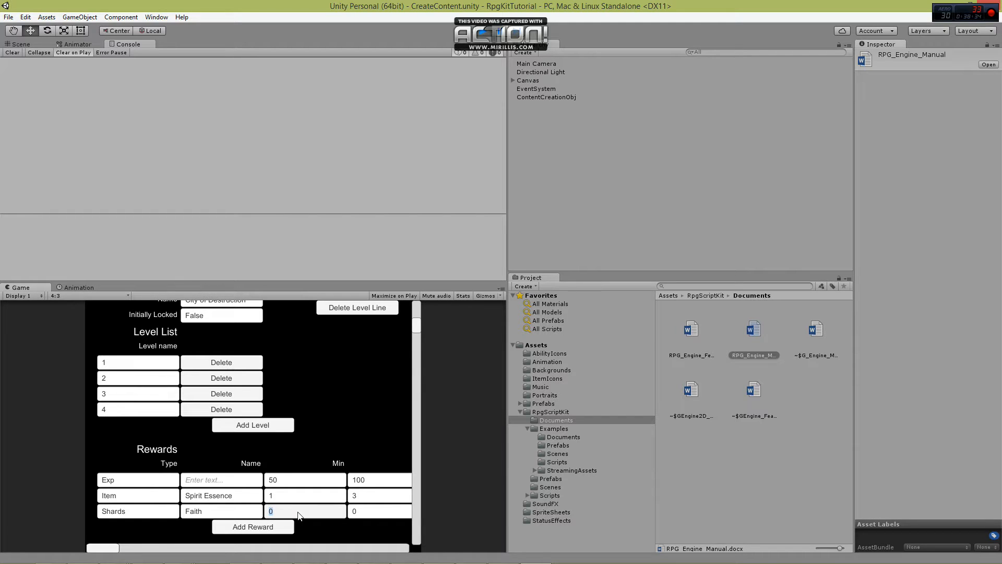
type("1")
left_click(361, 513)
type("1")
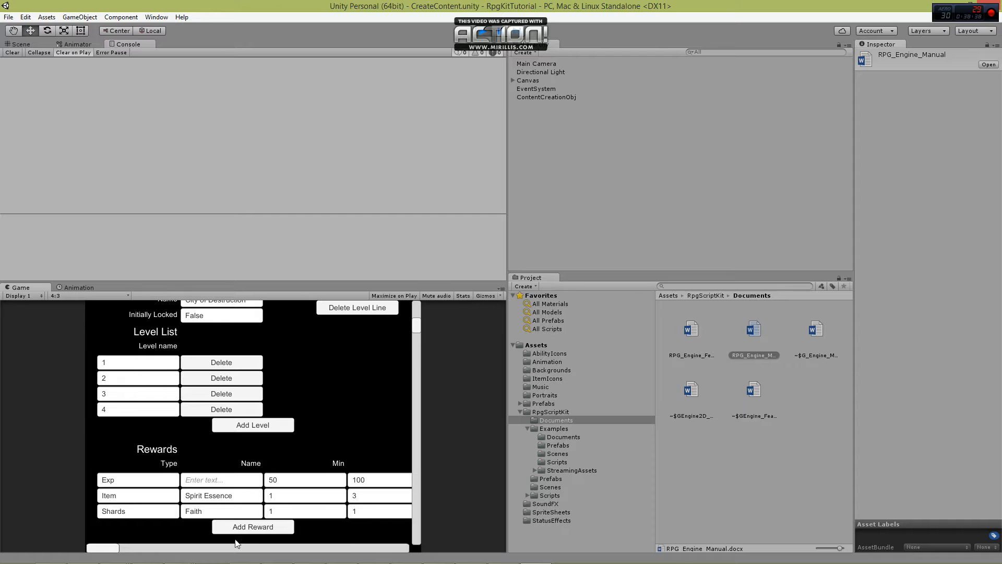
left_click_drag(119, 547, 99, 550)
left_click(294, 513)
Switch the content editor to Levels and open the level 1-City of Destruction.
scroll(339, 430, "down", 3)
scroll(339, 430, "up", 5)
left_click(144, 332)
left_click_drag(175, 358, 173, 406)
left_click(146, 410)
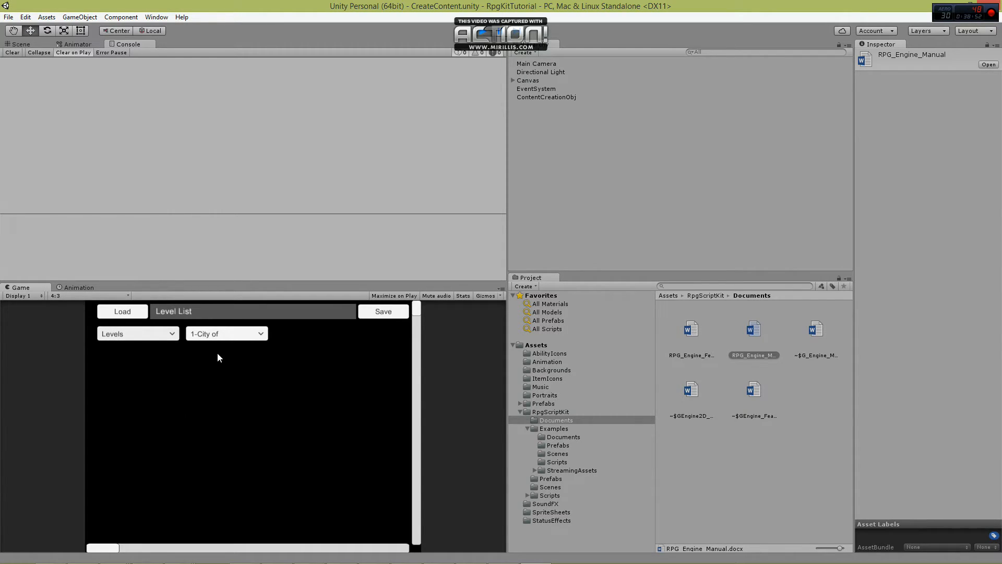
left_click(223, 334)
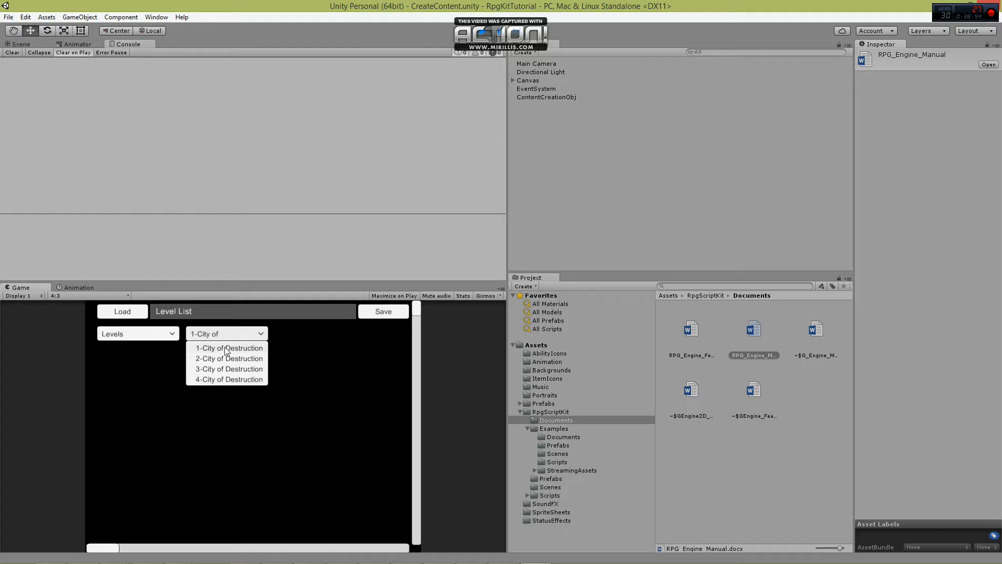
left_click(224, 346)
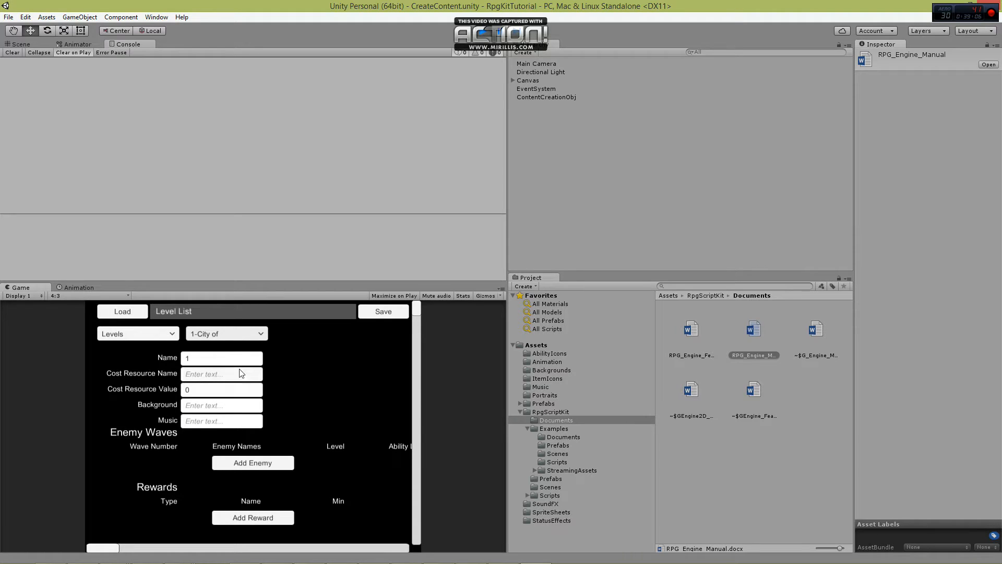
Set level 1's Cost Resource Name to Energy and its Cost Resource Value to 5.
left_click(209, 361)
left_click(207, 372)
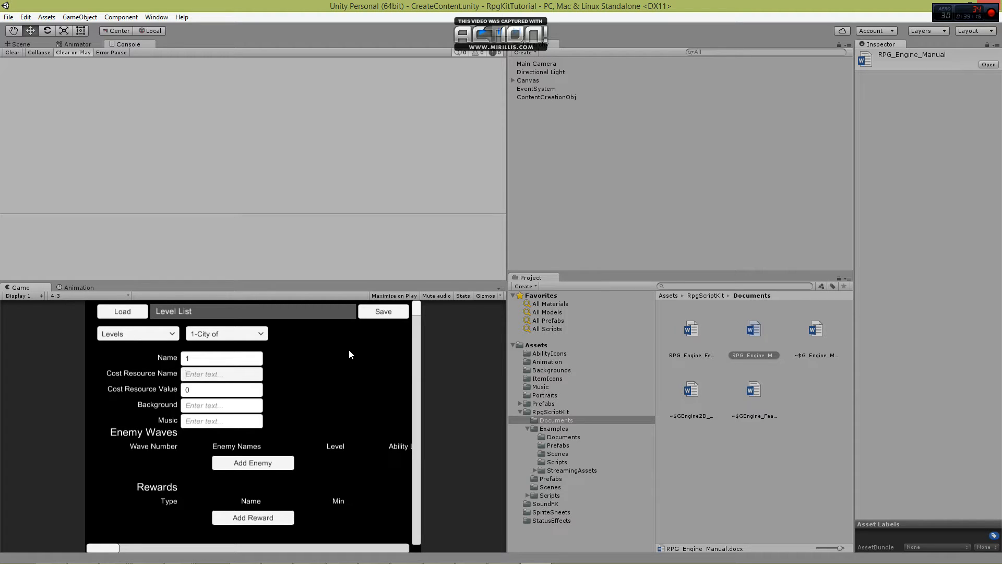
type("Energy")
left_click(223, 393)
type("5")
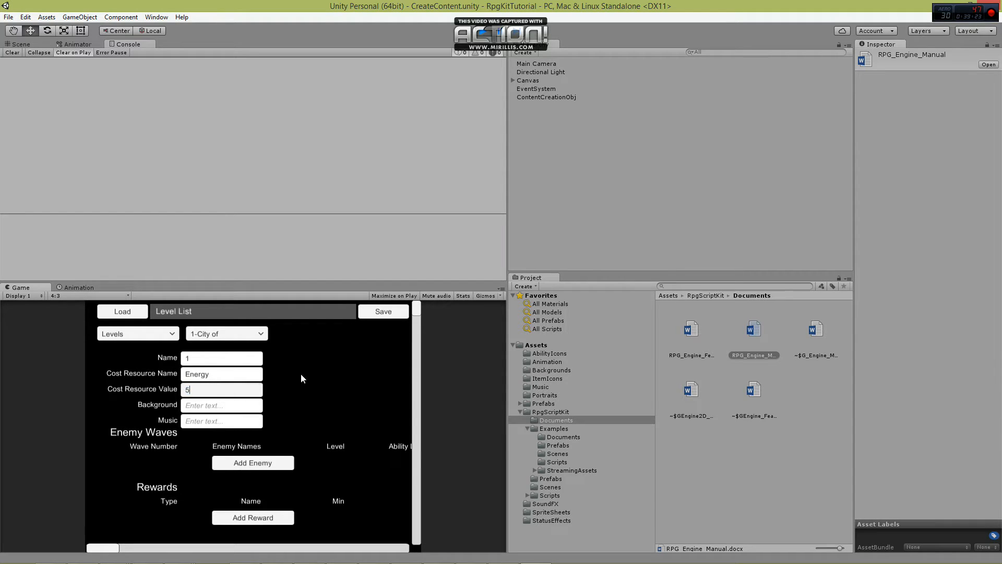
Set level 1's background to Background1 and its music to Level1Theme.
left_click(225, 406)
type("Background1")
key("Return")
left_click(261, 418)
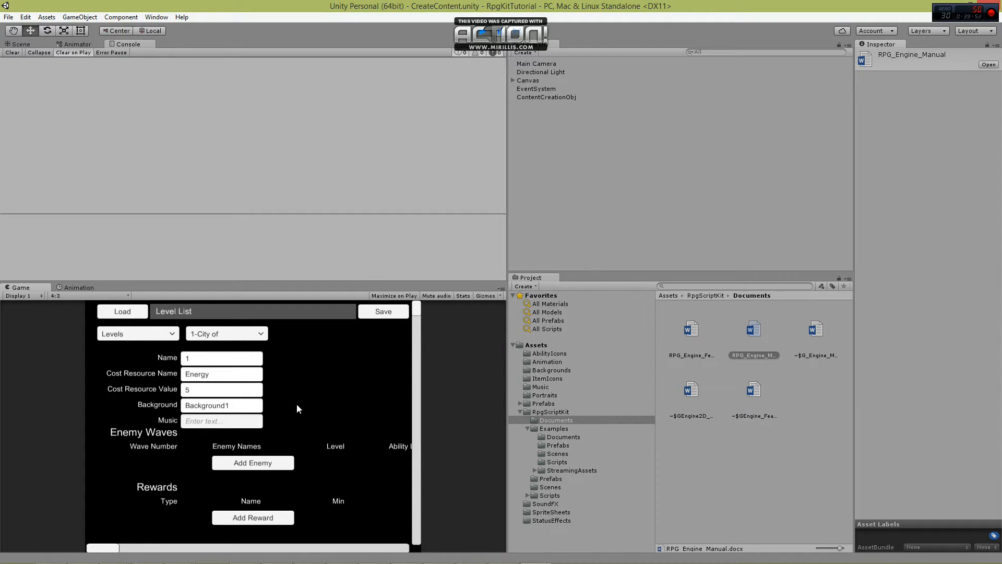
type("Level1Theme")
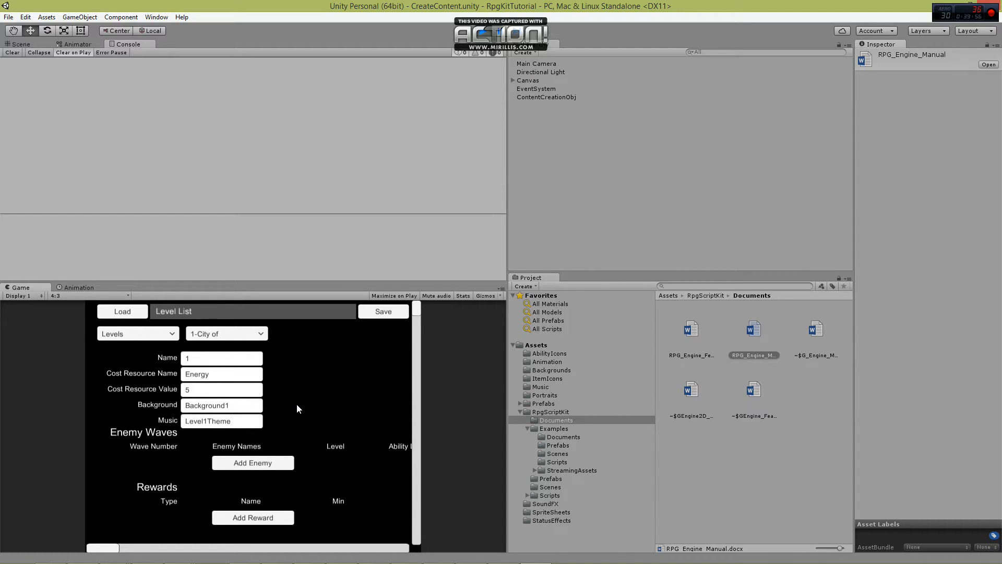
scroll(296, 402, "down", 3)
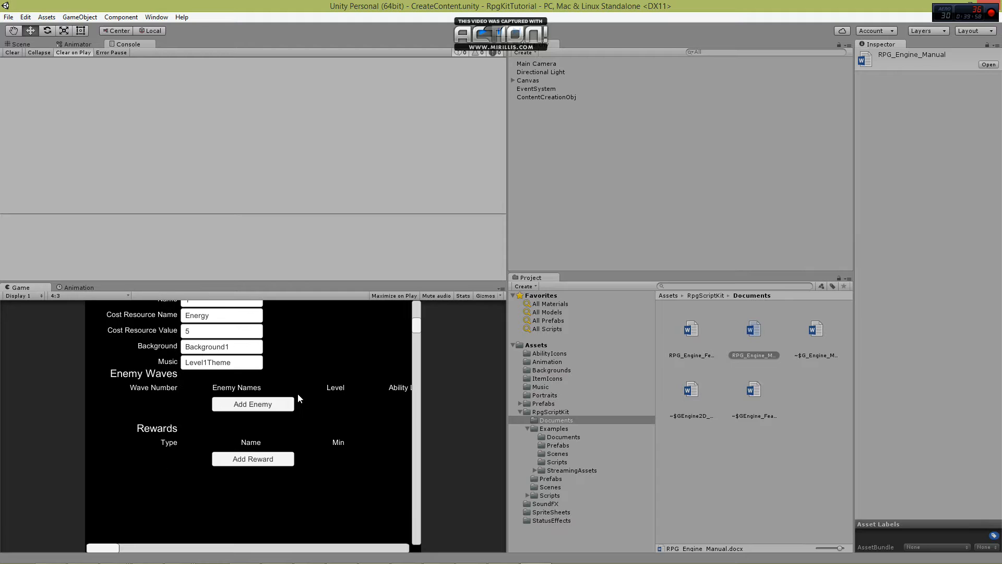
Add six enemy rows to level 1's Enemy Waves.
left_click(248, 412)
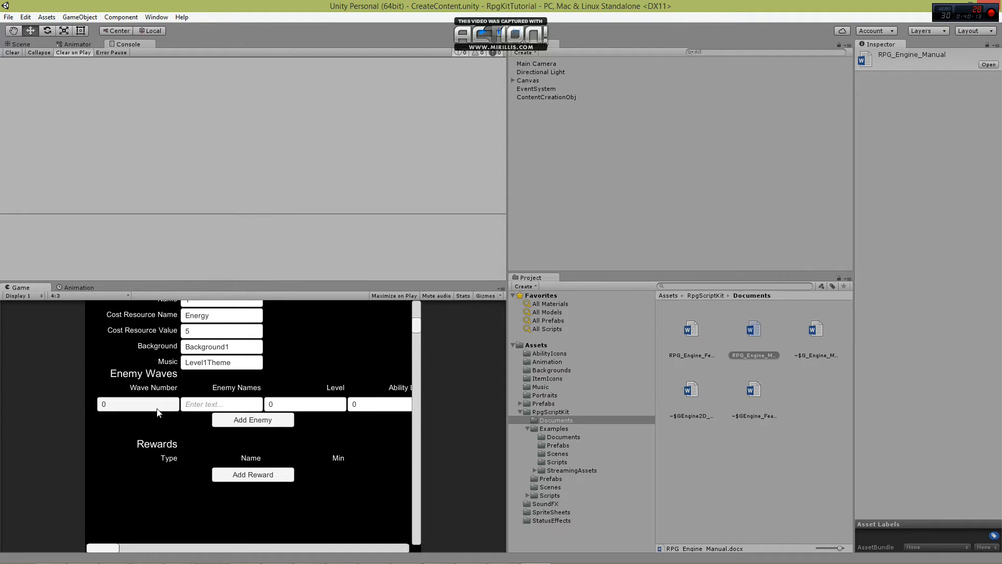
left_click(268, 423)
left_click(264, 434)
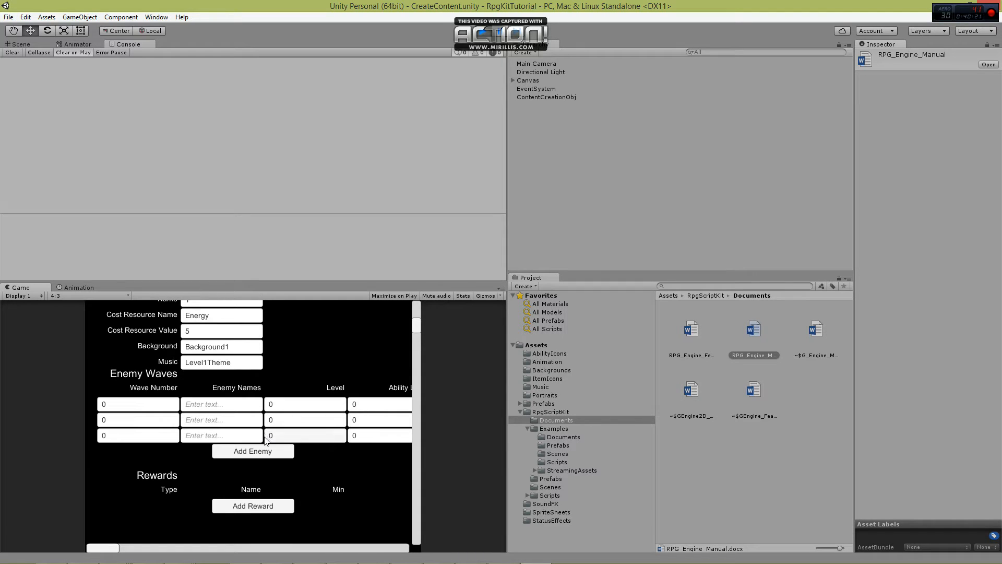
left_click(267, 452)
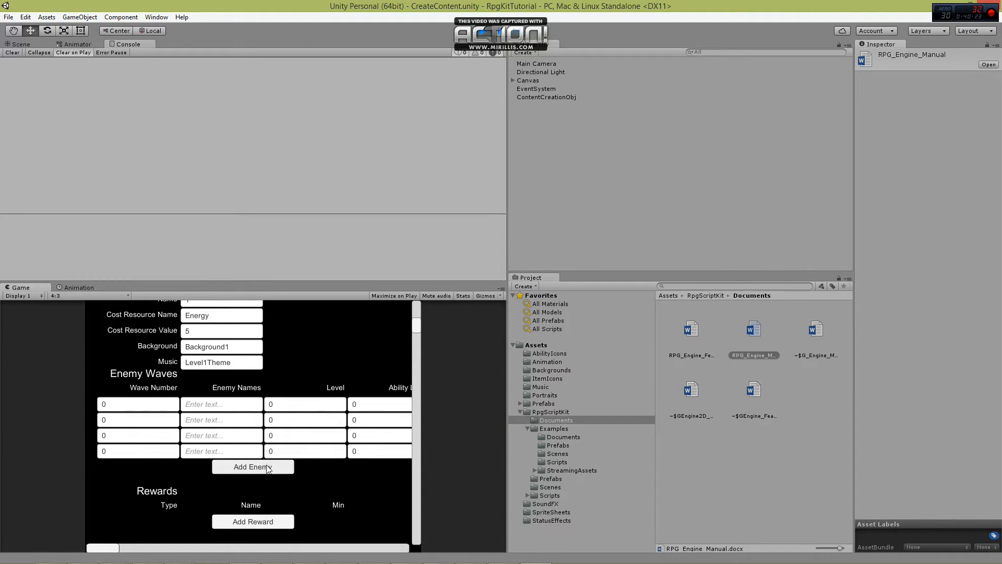
left_click(267, 469)
left_click(268, 483)
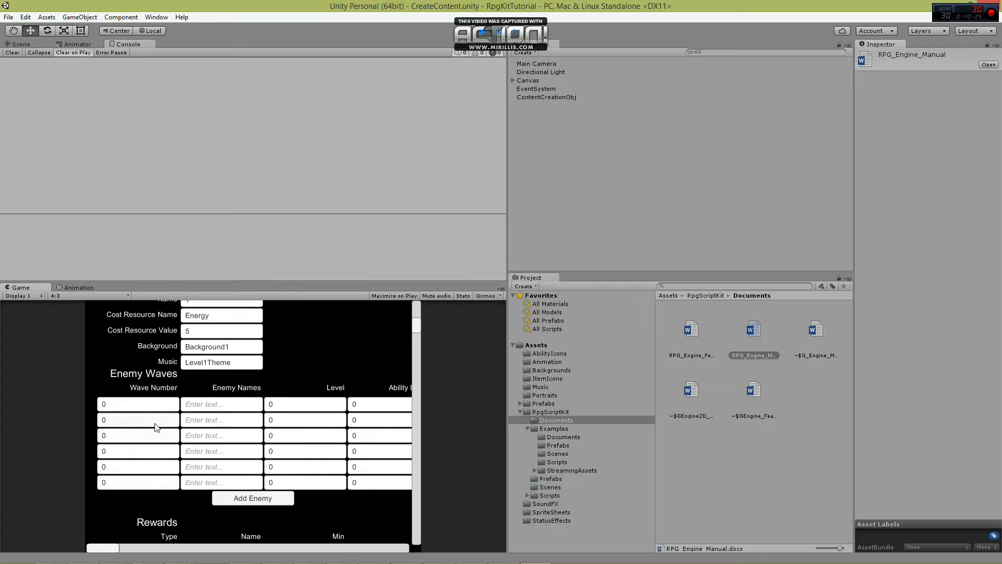
Set the Enemy Name to Obstinate in all six Enemy Waves rows.
left_click(204, 405)
type("Obstinate")
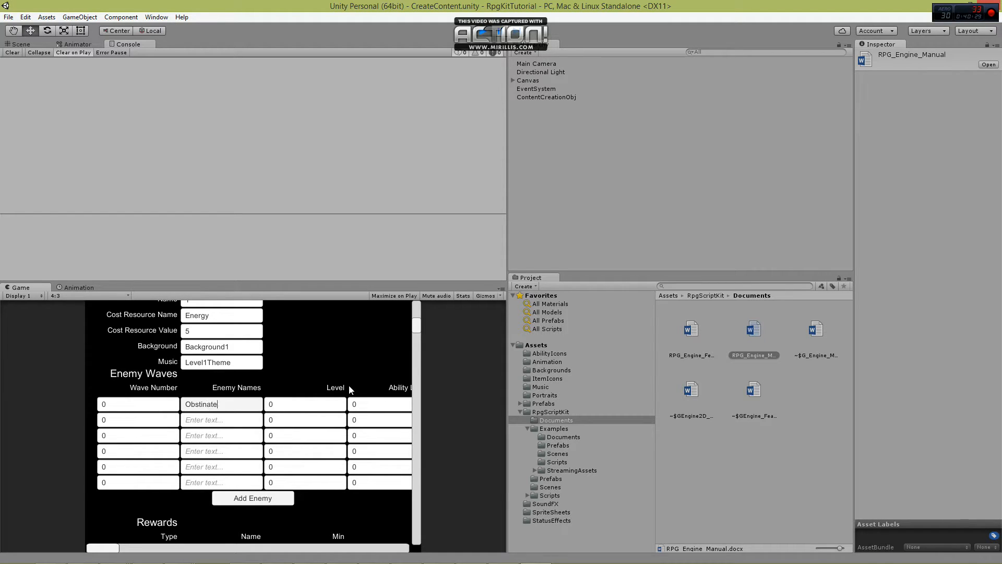
key("Return")
left_click(224, 403)
key("ctrl+c")
left_click(219, 421)
key("ctrl+v")
left_click(218, 437)
key("ctrl+v")
left_click(219, 454)
key("ctrl+v")
left_click(221, 468)
key("ctrl+v")
left_click(221, 484)
key("ctrl+v")
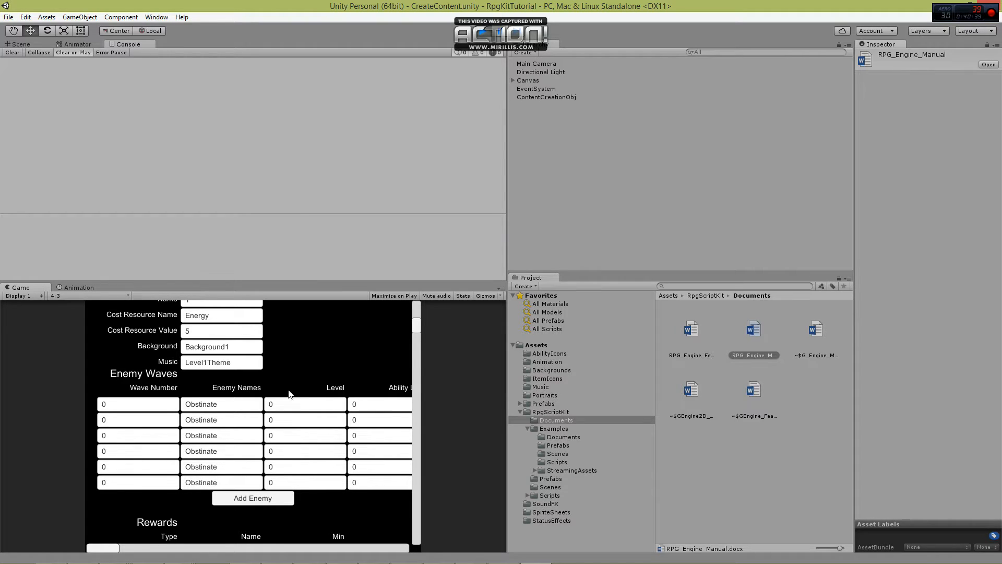
Set the Wave Number to 1 for the second and third enemies and to 2 for the last three.
left_click(136, 423)
left_click(136, 423)
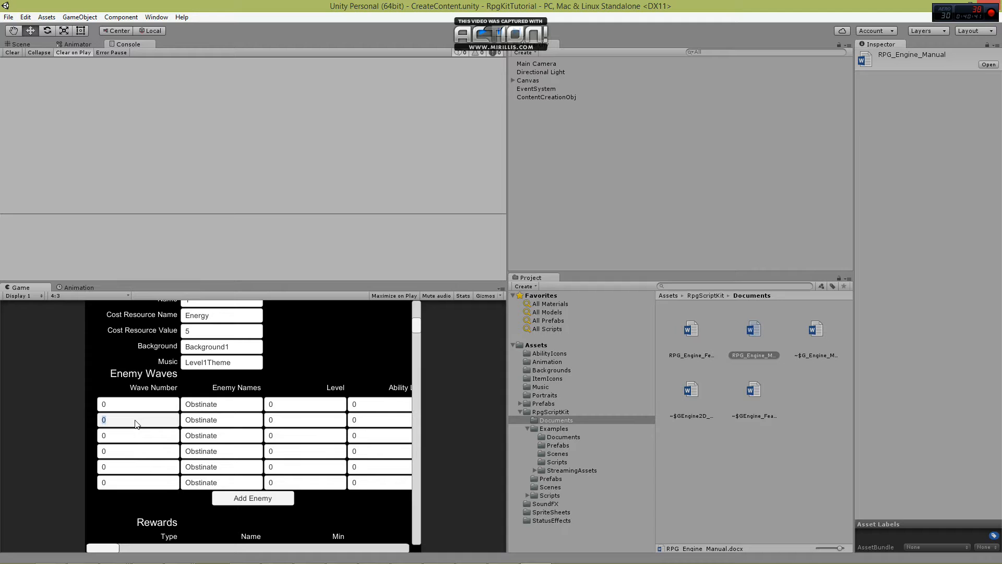
type("1")
left_click(137, 423)
type("1")
key("Return")
left_click(122, 422)
type("2")
left_click(121, 422)
type("2")
left_click(121, 422)
type("2")
left_click(111, 405)
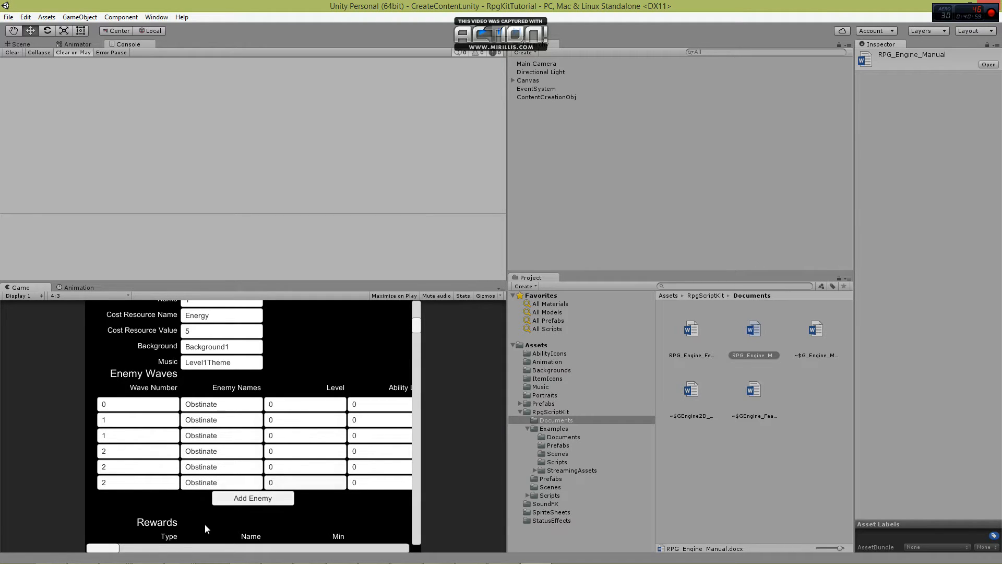
Set the Level of all six Obstinate enemies to 1.
left_click_drag(103, 553, 136, 550)
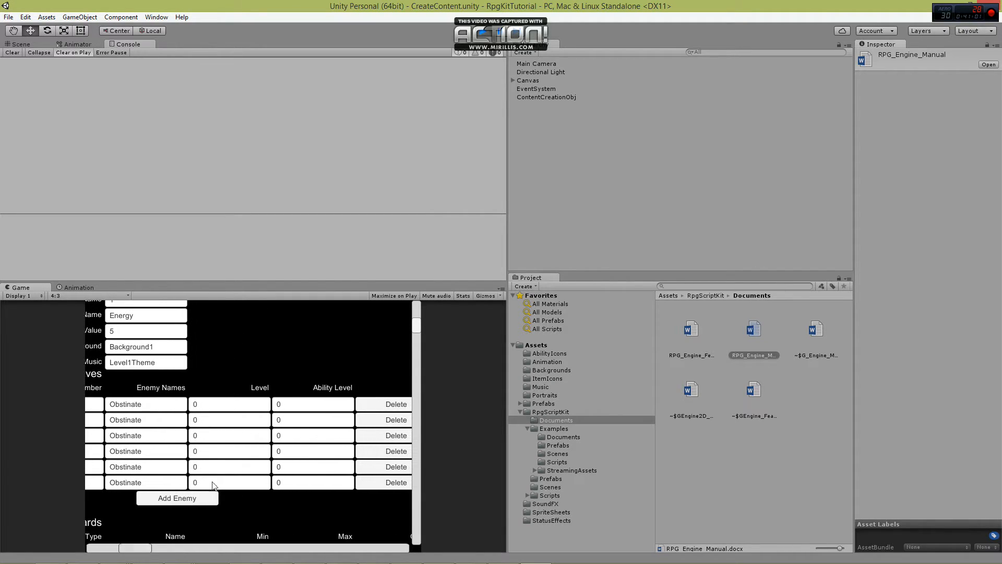
left_click(261, 402)
type("1")
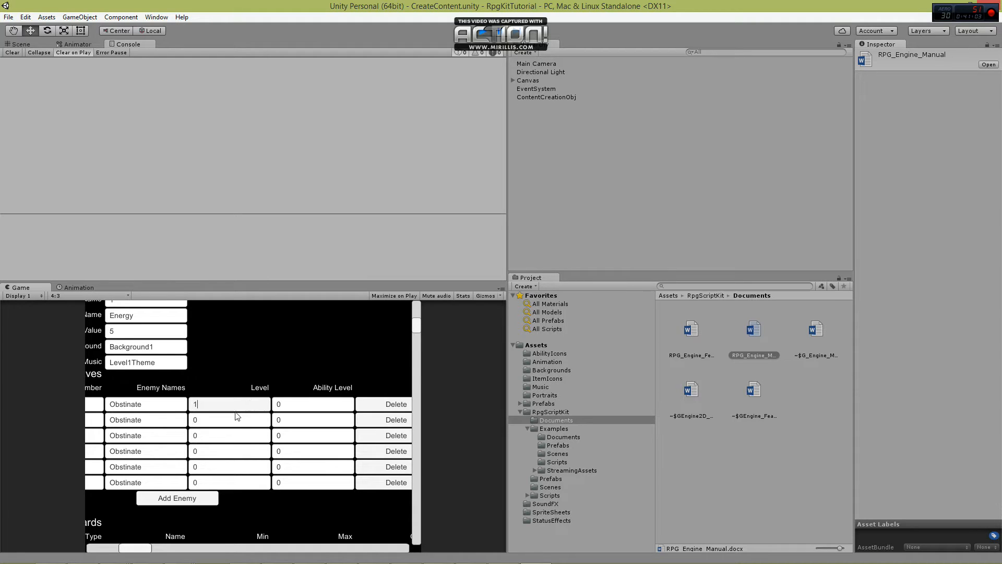
left_click(232, 421)
type("1")
left_click(218, 438)
type("1")
left_click(203, 450)
type("1")
left_click(211, 468)
type("1")
left_click(214, 484)
type("1")
Set the Ability Level of all six Obstinate enemies to 1.
left_click(294, 407)
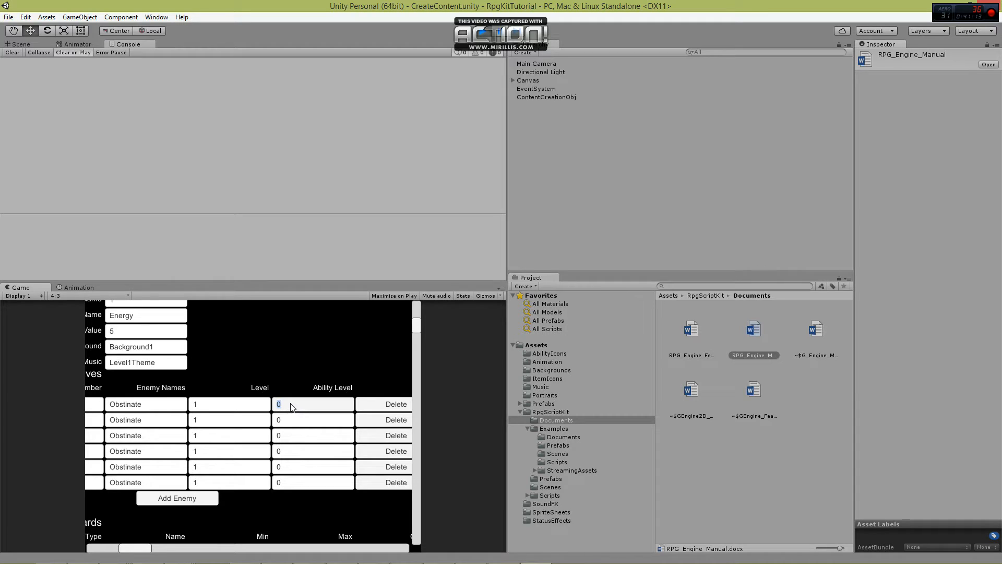
type("1")
left_click(289, 420)
type("1")
left_click(291, 437)
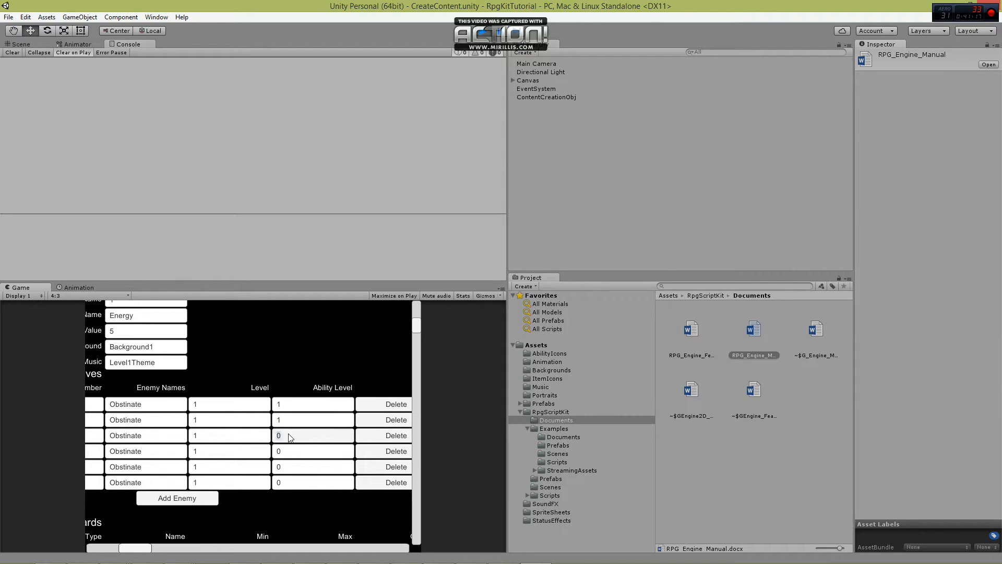
type("1")
left_click(290, 452)
type("1")
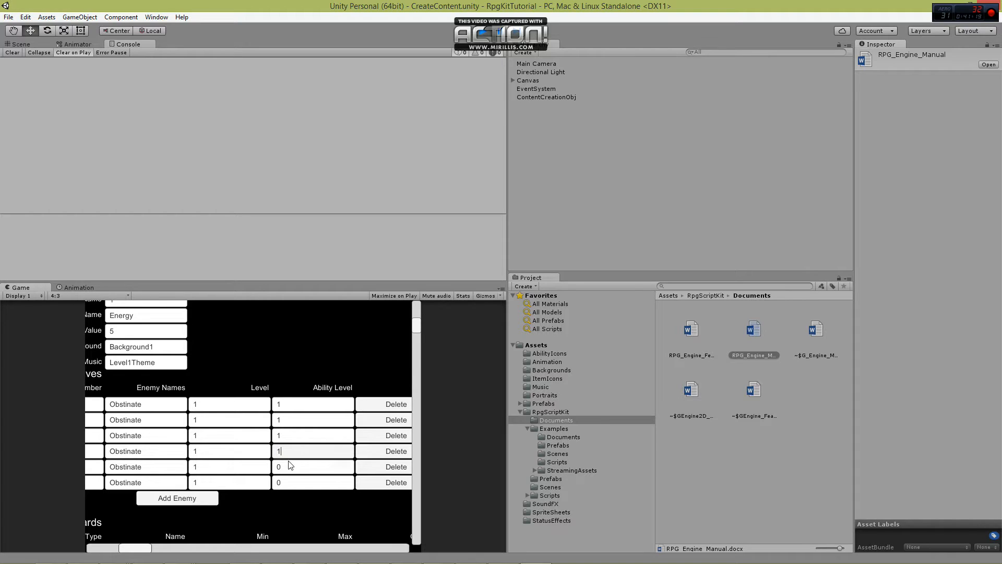
left_click(288, 468)
type("1")
left_click(288, 484)
type("1")
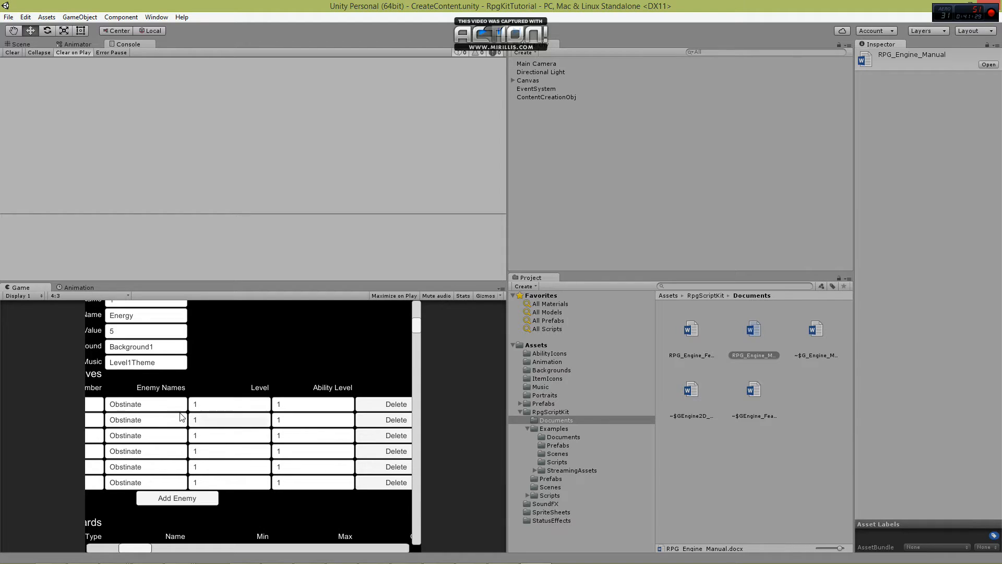
Add an Exp reward to level 1 with Min 5, Max 10 and Chance 1.
left_click_drag(136, 548, 98, 550)
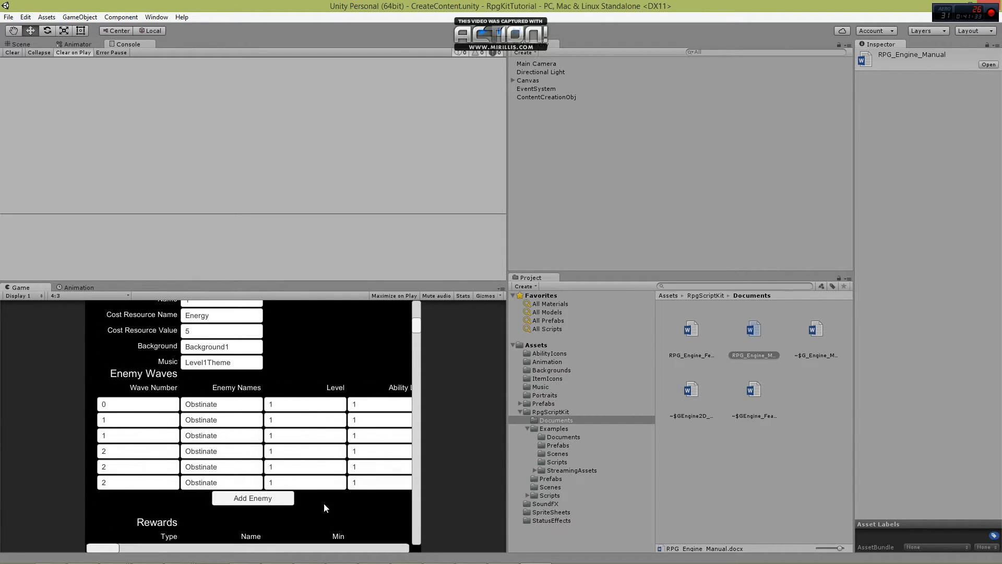
left_click_drag(111, 549, 70, 553)
scroll(255, 449, "down", 3)
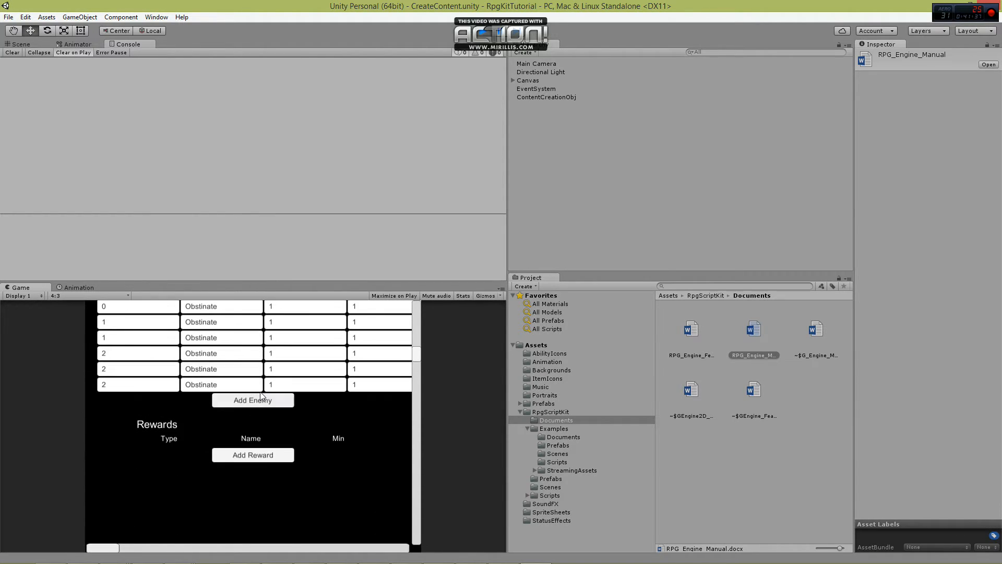
left_click(255, 453)
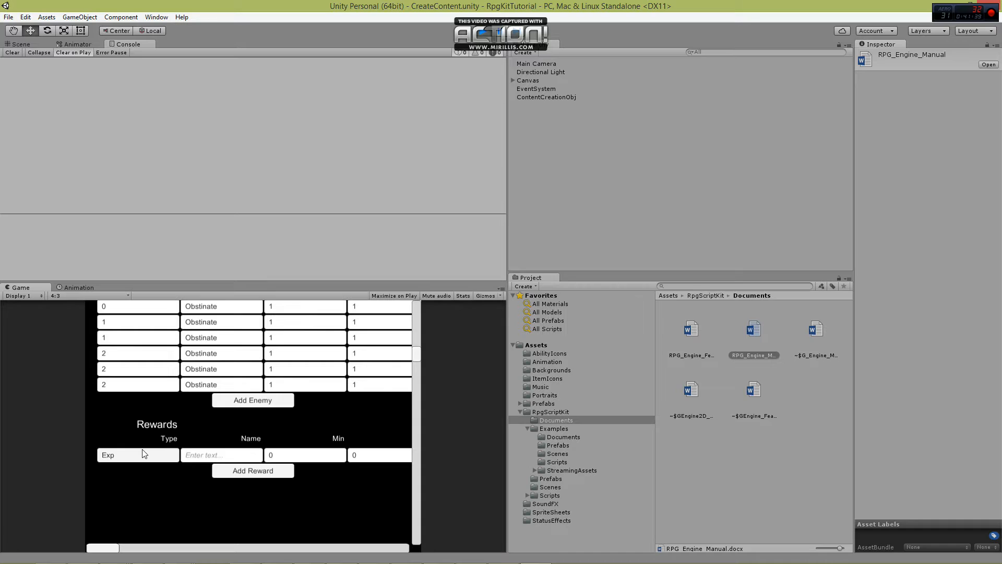
left_click(290, 456)
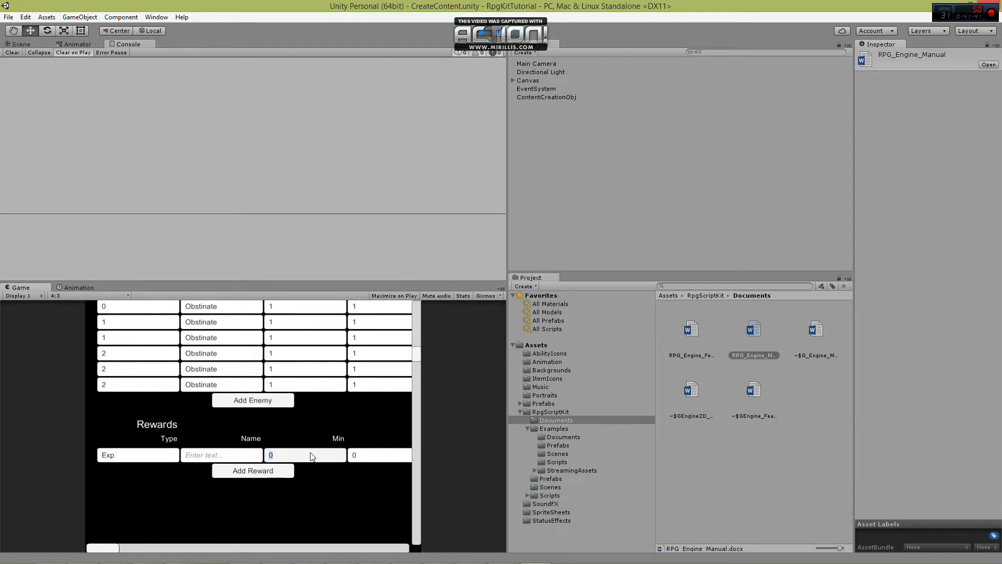
type("5")
left_click(364, 455)
type("10")
left_click_drag(105, 549, 155, 552)
left_click(349, 456)
type("1")
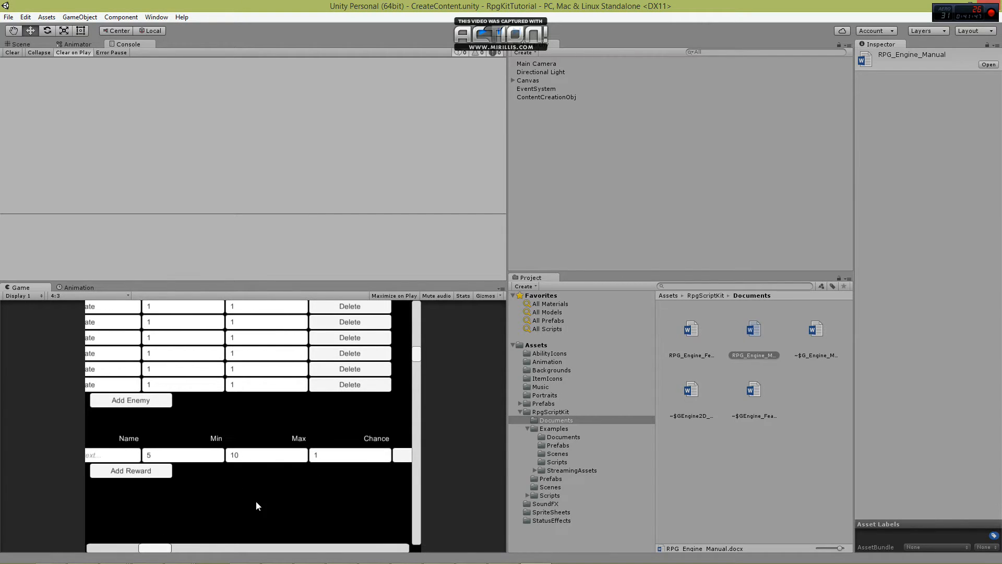
Add a second level reward of type Shards named Faith.
left_click_drag(157, 549, 99, 552)
left_click(261, 470)
left_click(142, 472)
type("Sha")
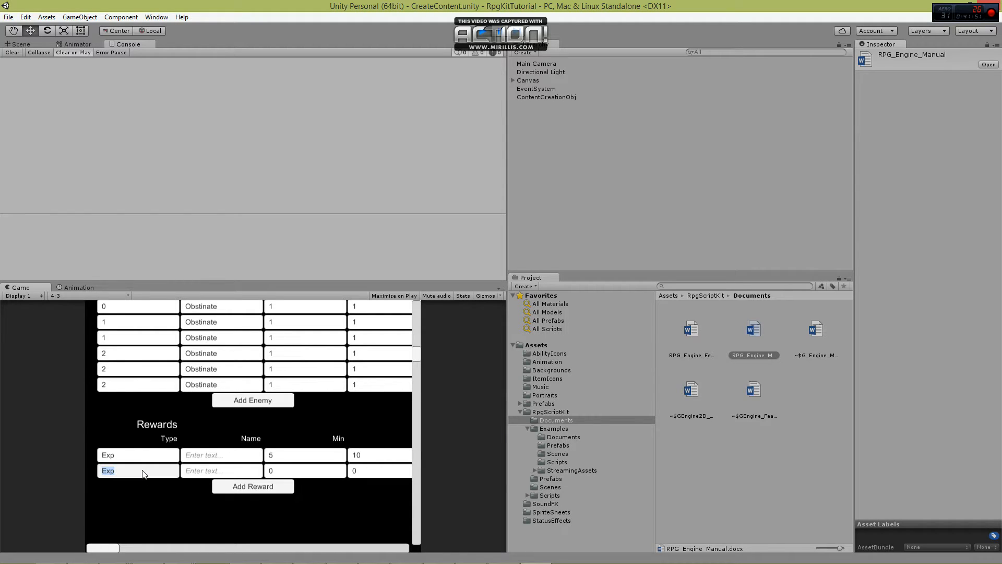
type("rds")
left_click(215, 471)
type("Faith")
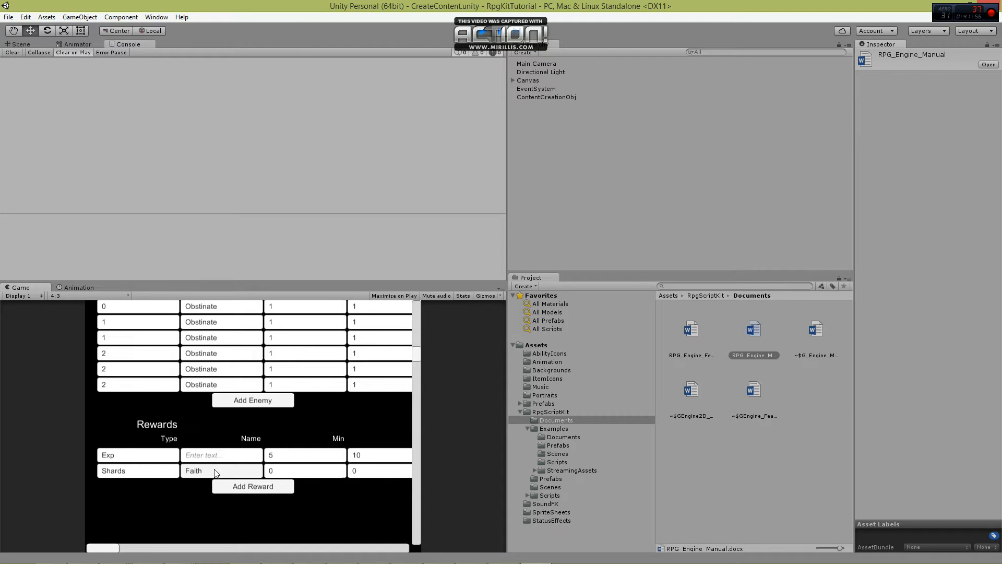
Set both the Min and Max of level 1's Faith shards reward to 1.
left_click(277, 471)
type("1")
left_click(367, 474)
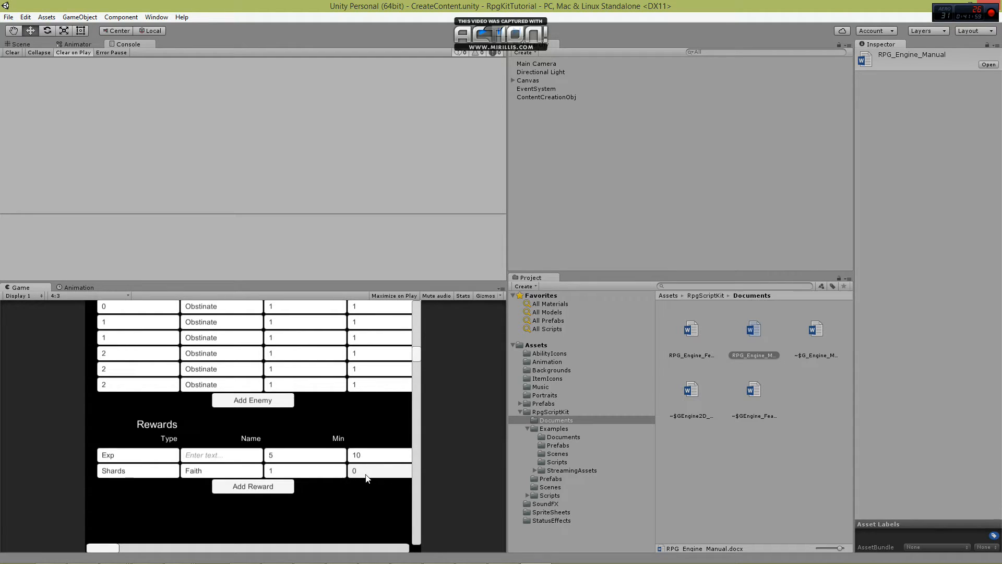
mouse_move(105, 547)
left_mouse_down()
mouse_move(180, 547)
mouse_move(107, 548)
left_mouse_up()
left_click(257, 475)
type("1")
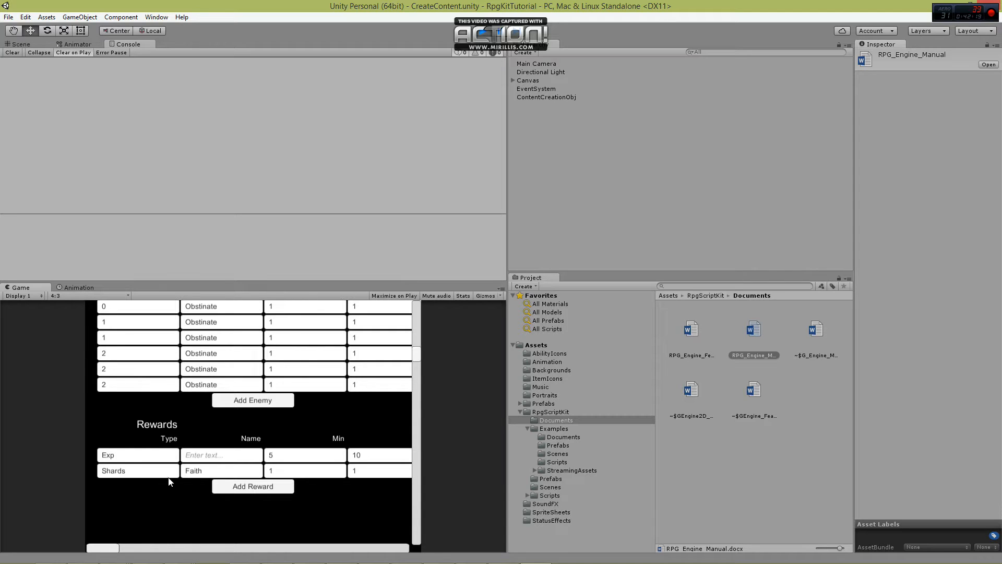
Switch the content editor to Heroes and open the DPS-class hero.
scroll(172, 473, "up", 6)
left_click(149, 333)
left_click(143, 347)
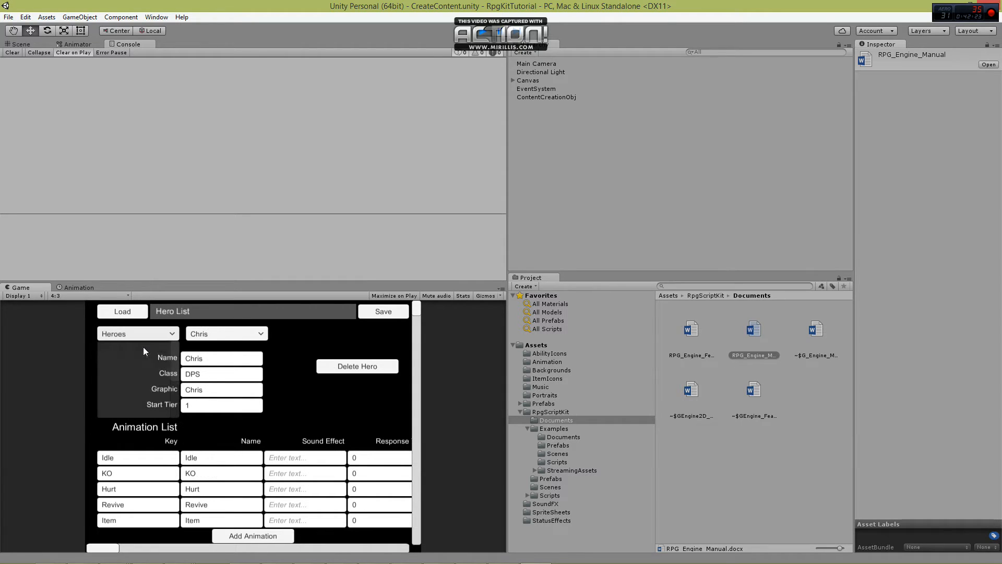
left_click(226, 334)
left_click(222, 348)
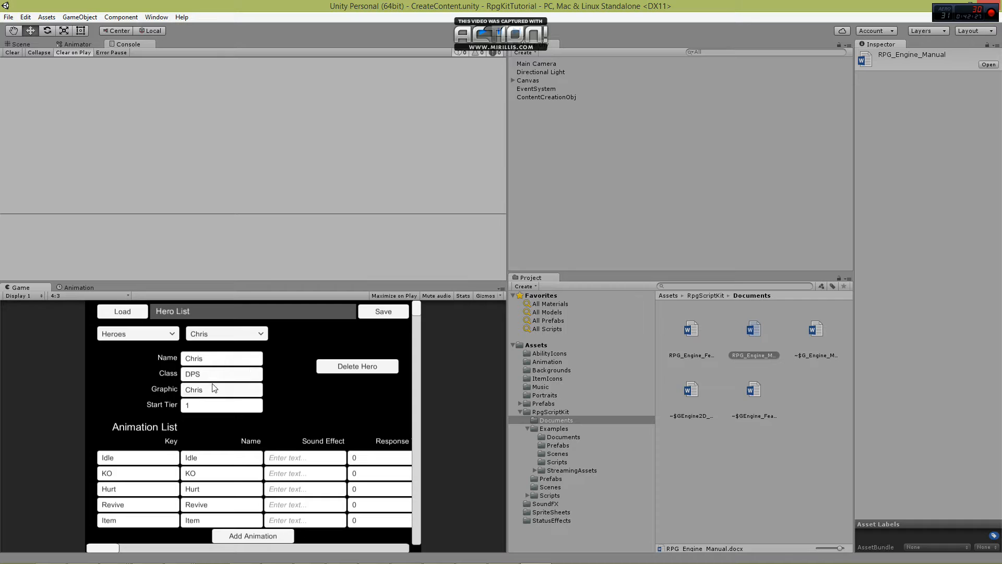
Change the name of the hero's Idle animation to StartIdle.
scroll(214, 410, "down", 3)
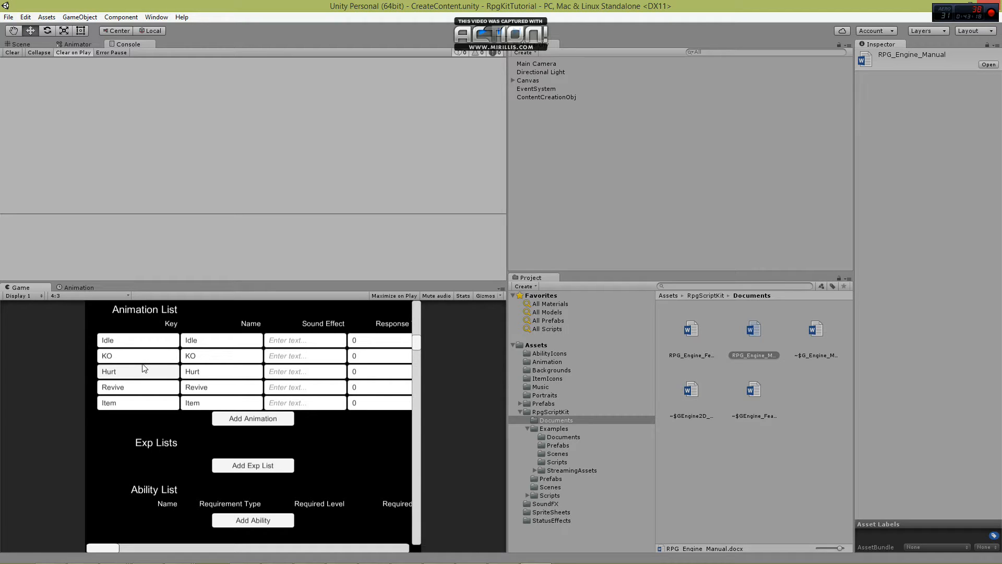
scroll(145, 368, "up", 1)
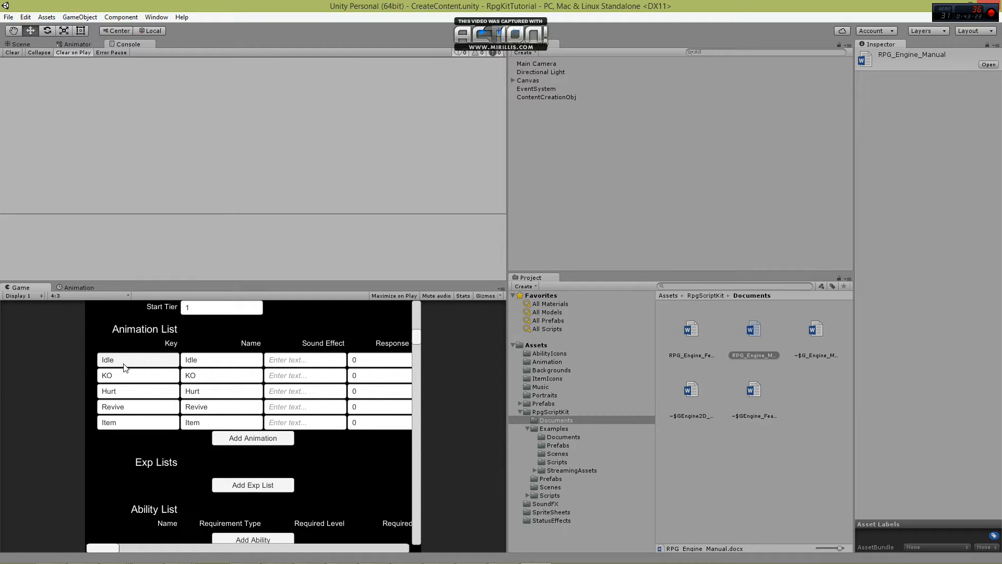
left_click(207, 362)
left_click(208, 363)
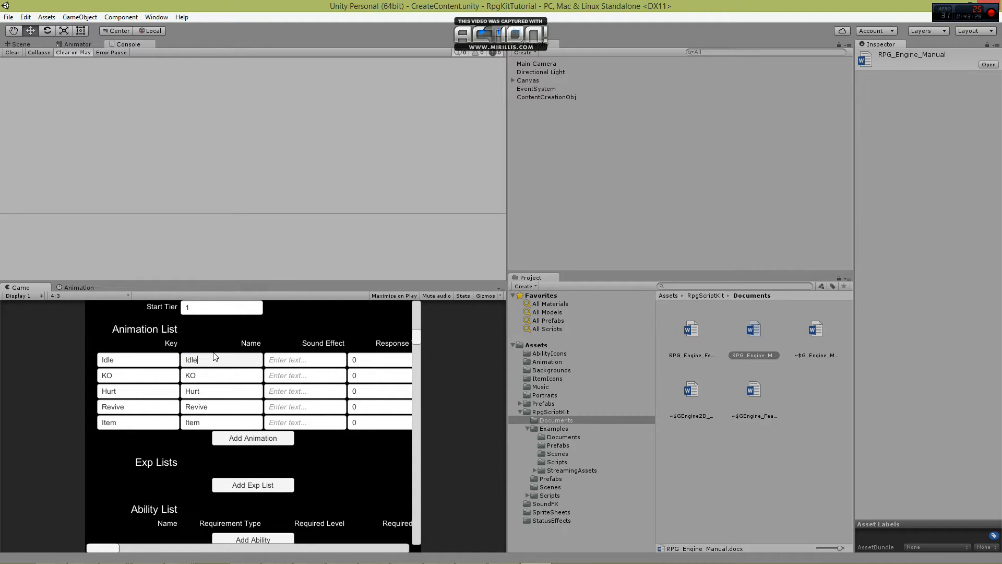
type("Start")
mouse_move(108, 548)
left_mouse_down()
mouse_move(130, 547)
mouse_move(105, 546)
left_mouse_up()
Add an Exp List named DpsExpList to the hero.
scroll(172, 460, "down", 3)
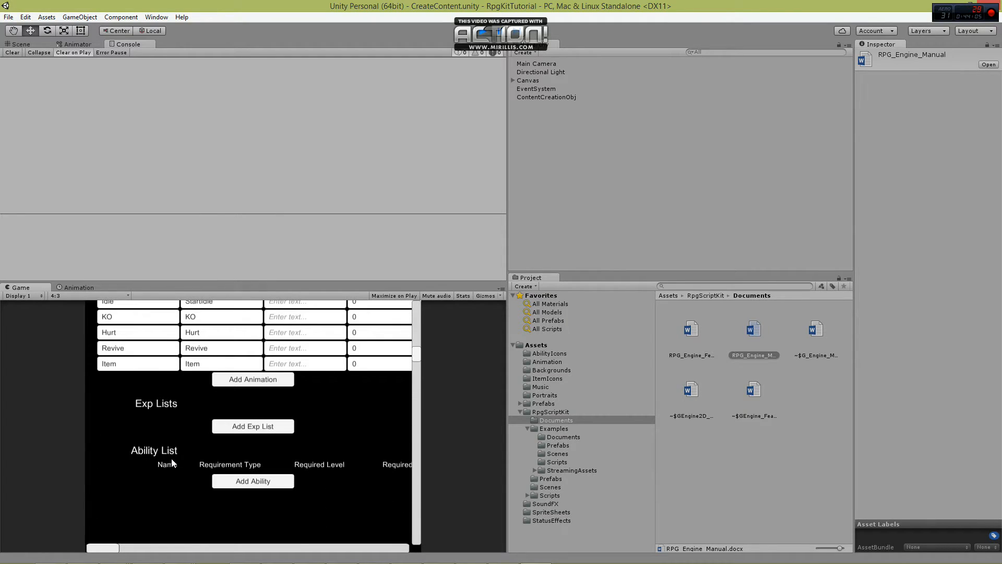
left_click(241, 427)
left_click(144, 428)
type("Dps")
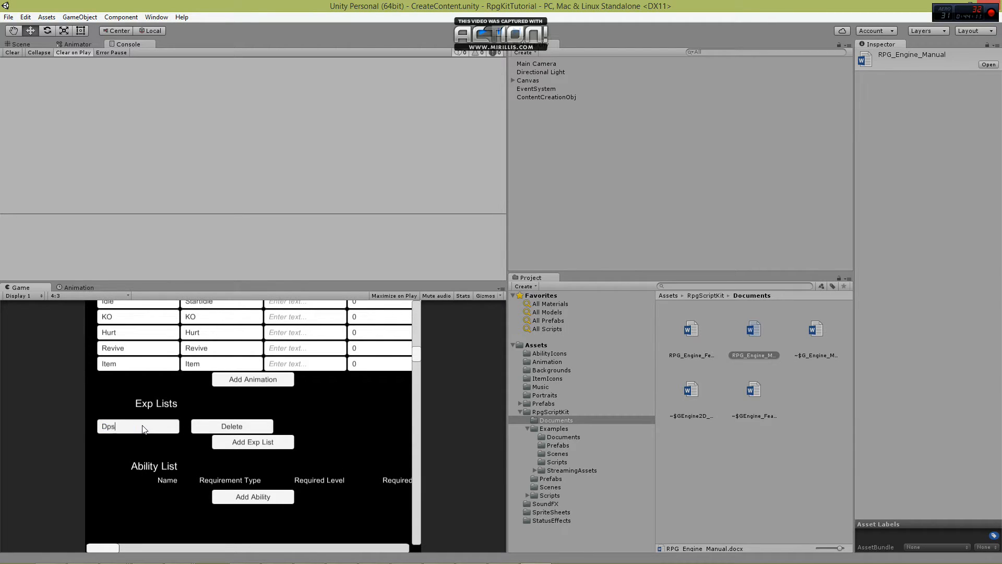
type("ExpList")
Add an ability named Basic Attack to the hero's Ability List.
scroll(178, 452, "down", 1)
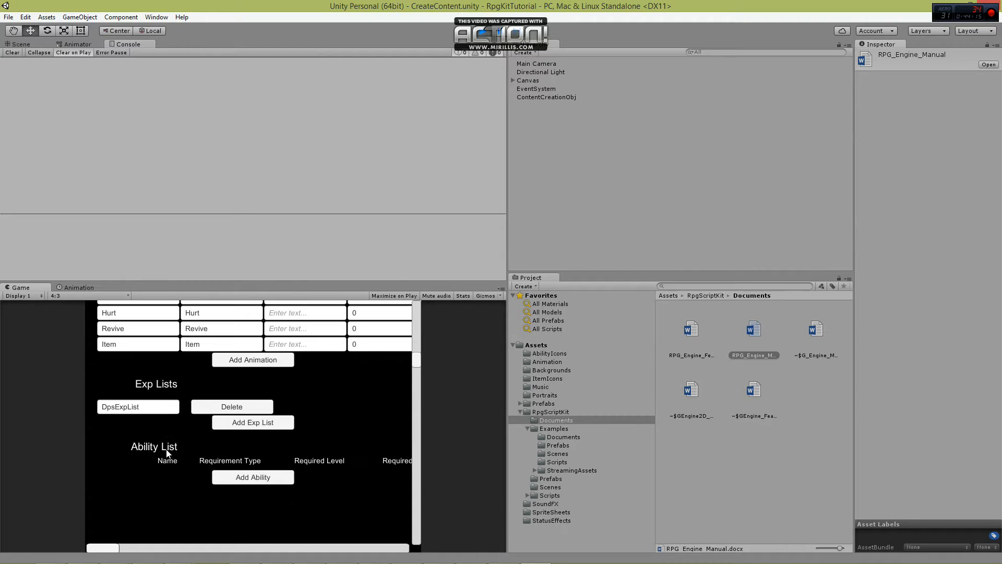
left_click(246, 475)
left_click(136, 480)
type("Basic Attack")
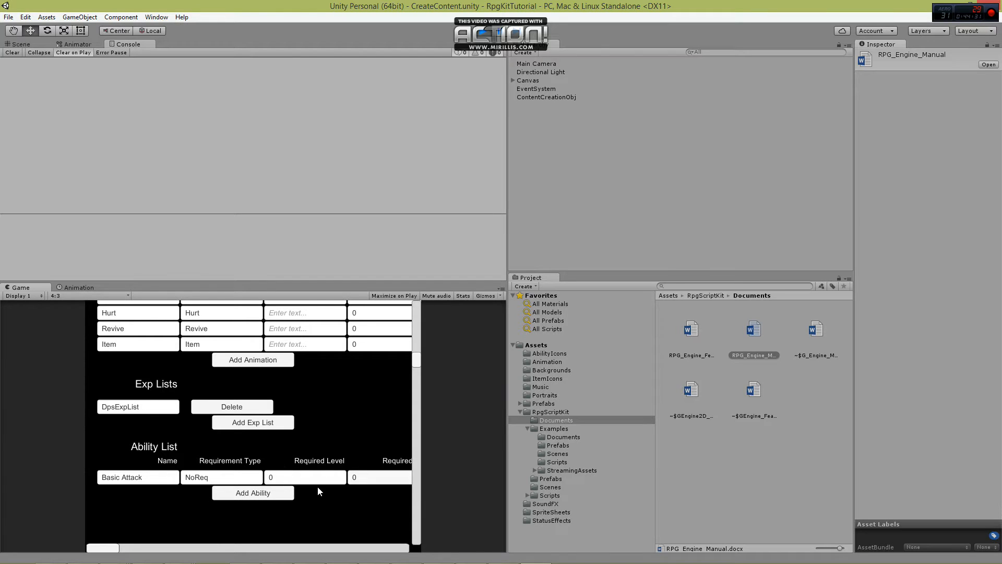
Set Basic Attack's Animation Name to StartAbility1 and its Sound FX Name to SwordSound.
left_click_drag(116, 548, 151, 548)
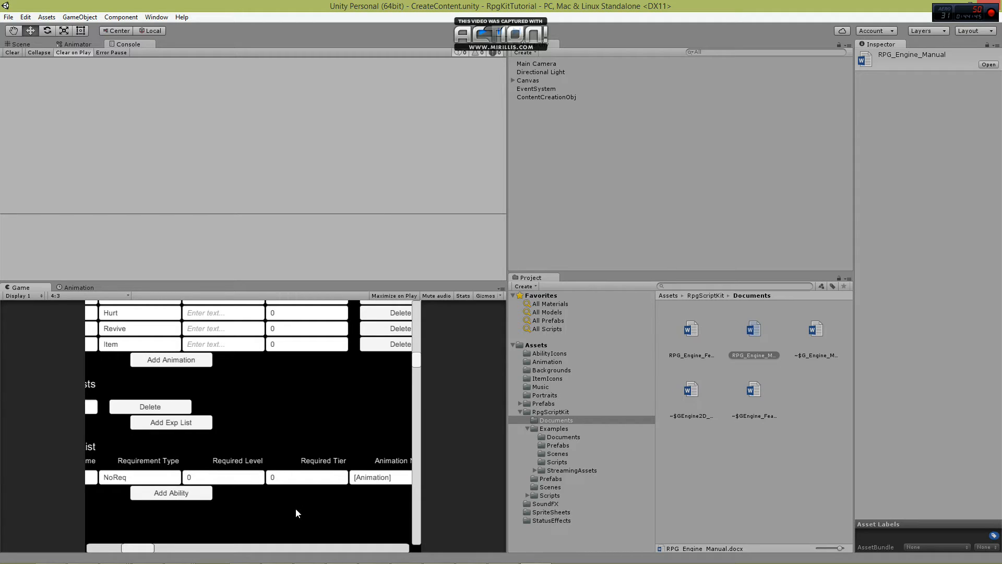
left_click_drag(140, 551, 213, 548)
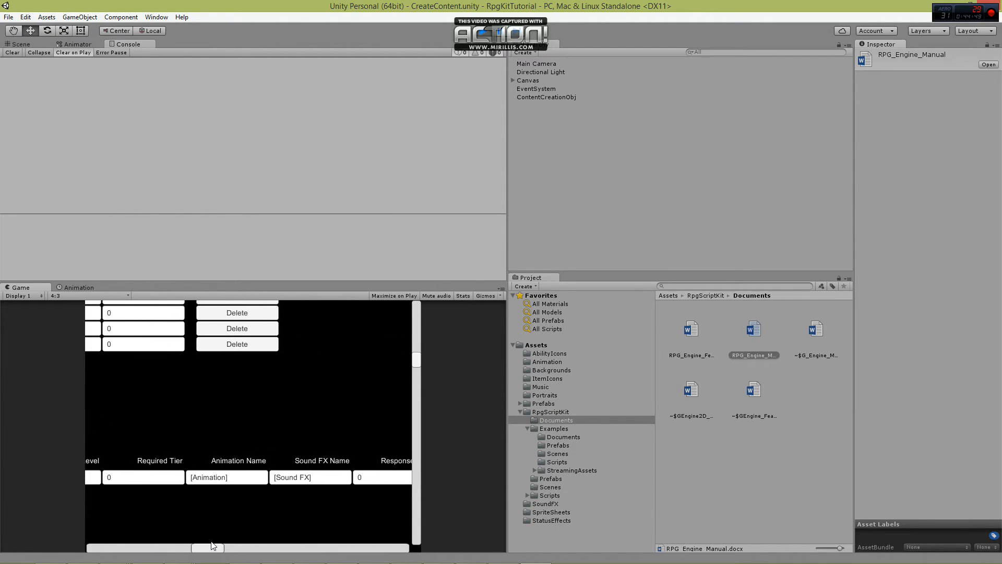
left_click(234, 479)
type("StartAbility1")
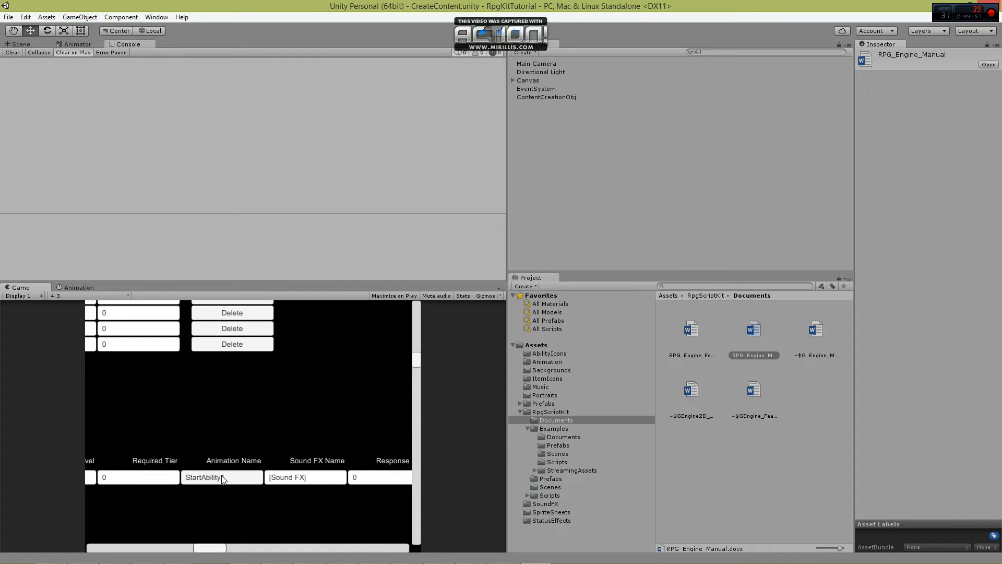
left_click(312, 477)
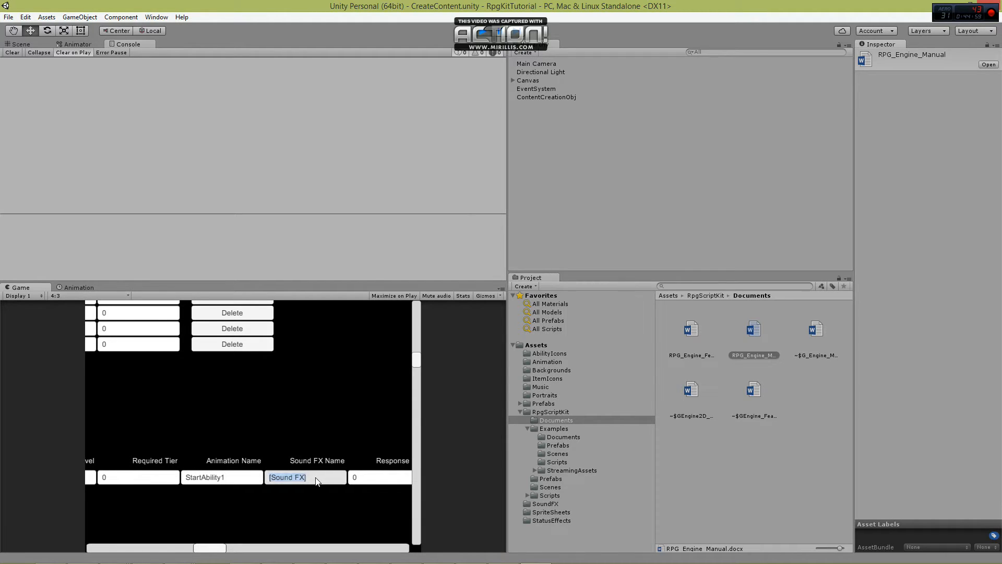
type("Swor")
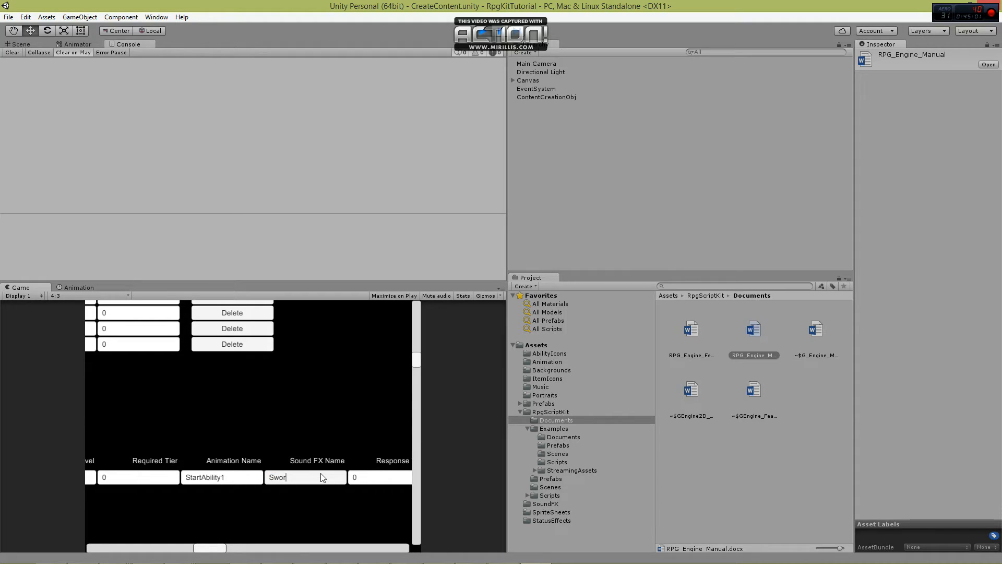
type("dSound")
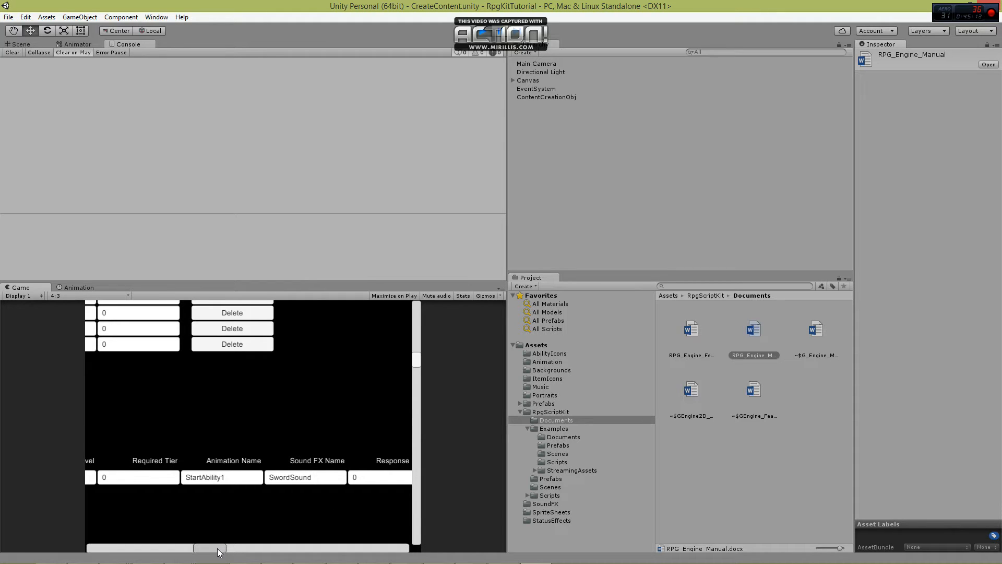
Open Basic Attack's Response Time for editing.
left_click_drag(209, 548, 270, 547)
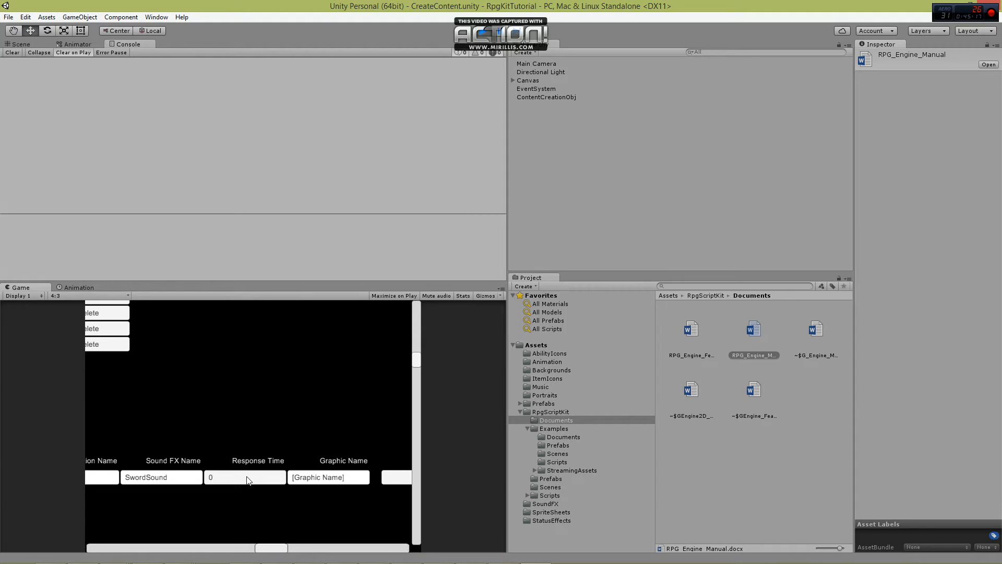
left_click(235, 482)
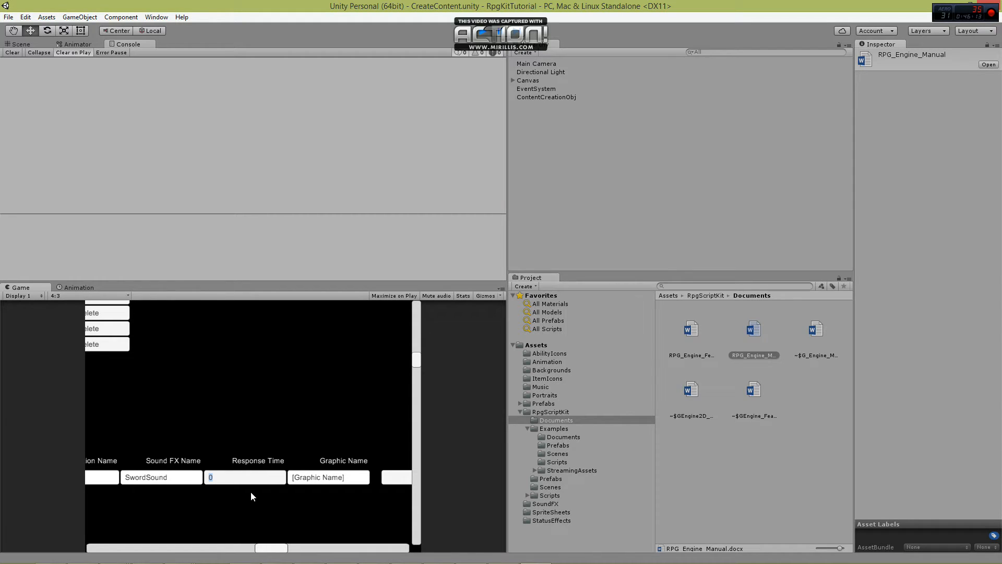
Set the Graphic Name of the hero's Basic Attack ability to BasicAttack.
left_click(353, 478)
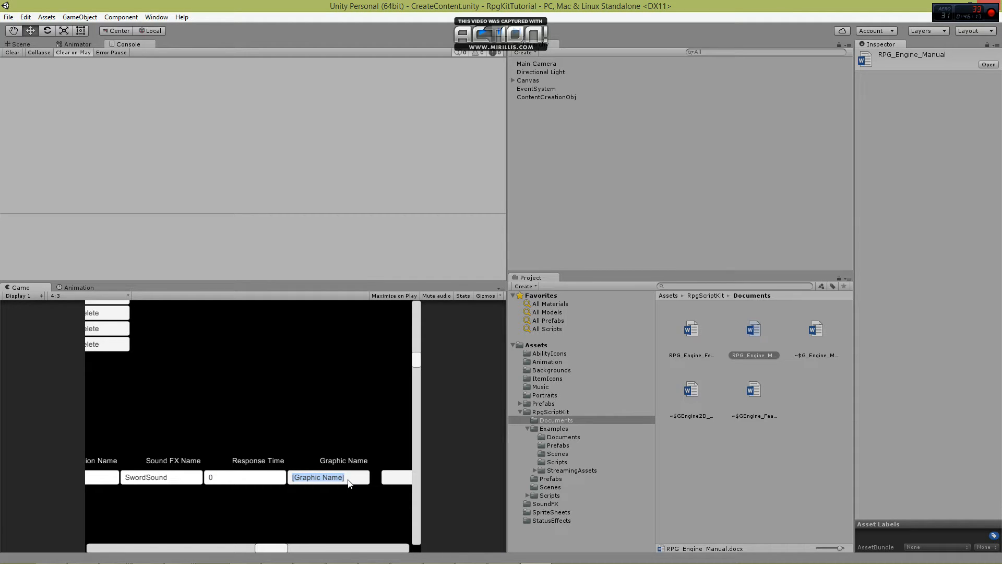
type("BasicAttack")
mouse_move(272, 548)
left_mouse_down()
mouse_move(285, 552)
mouse_move(126, 548)
mouse_move(276, 548)
left_mouse_up()
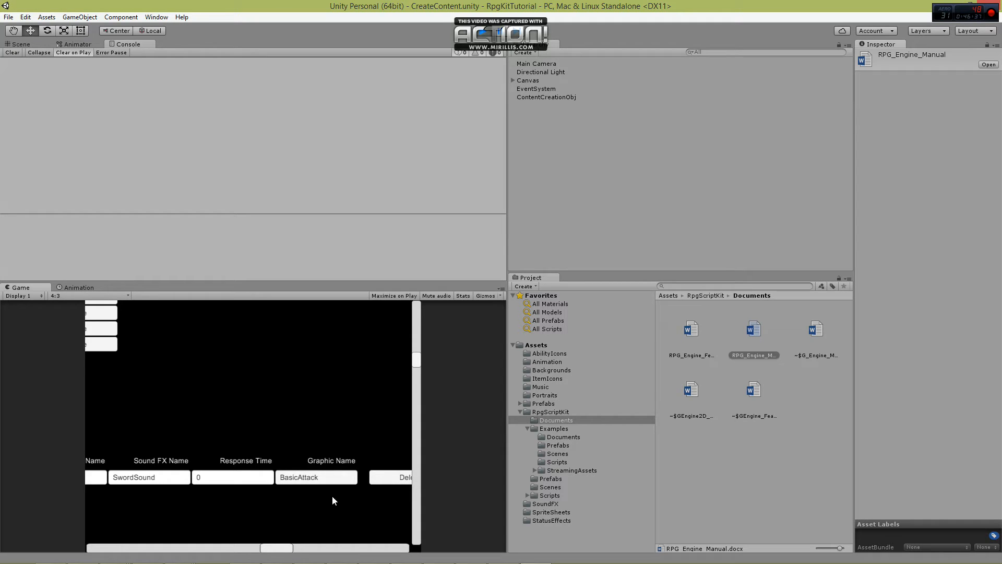
Switch the content type from Heroes to Enemies and select the enemy Obstinate.
left_click_drag(278, 550, 88, 545)
scroll(222, 501, "up", 6)
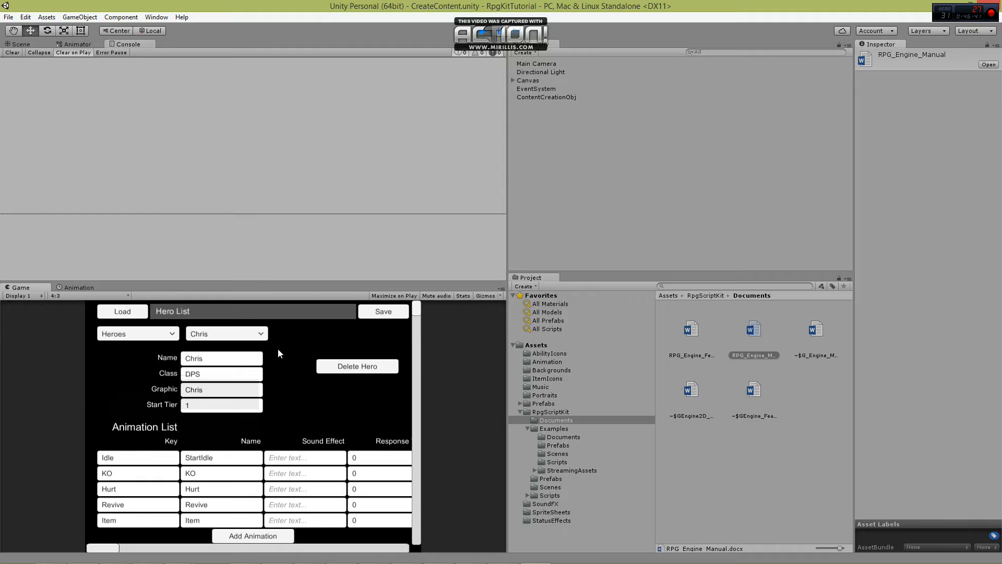
left_click(137, 334)
left_click(134, 358)
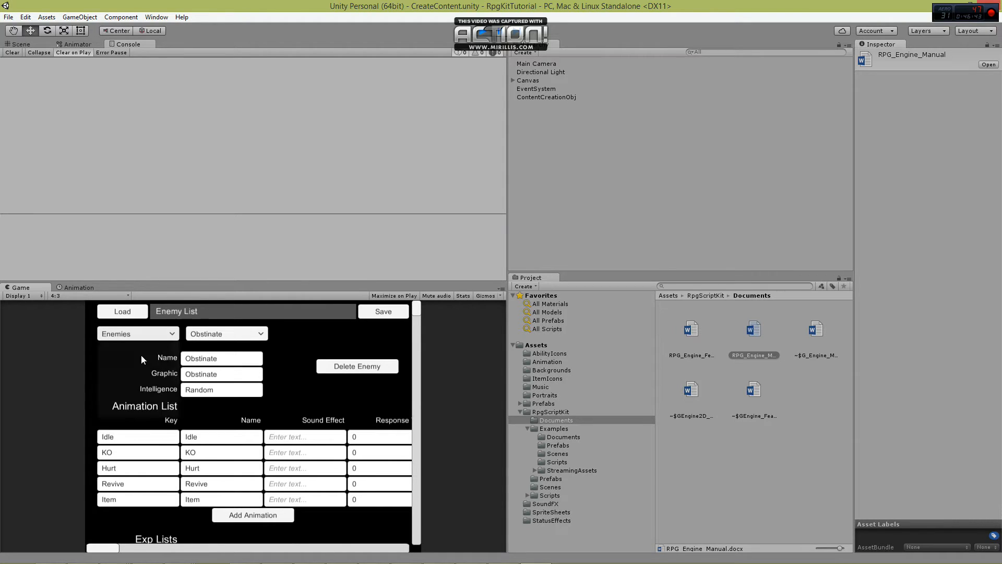
left_click(217, 335)
left_click(206, 347)
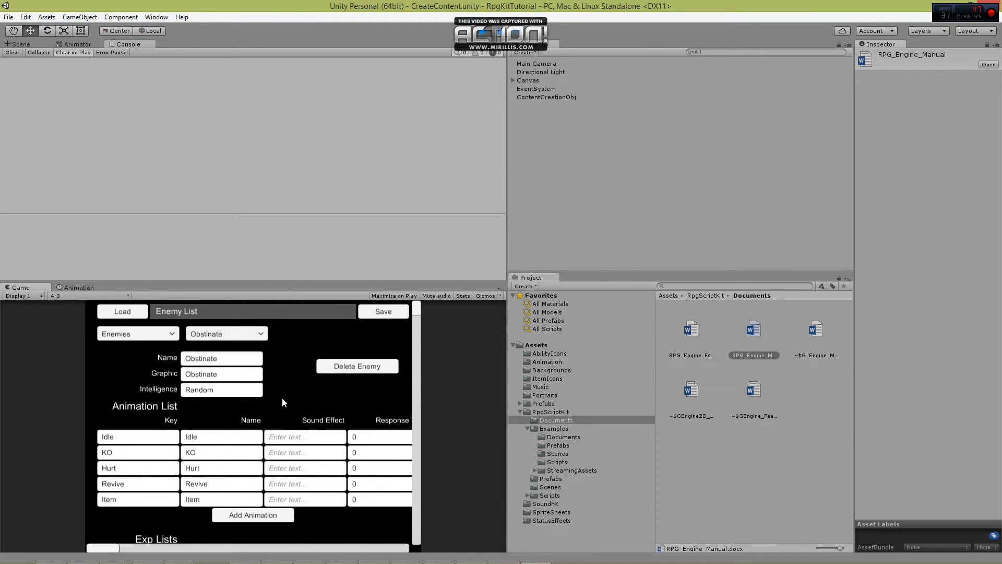
Add an Exp List named DpsExpList to the Obstinate enemy.
scroll(281, 397, "down", 3)
scroll(289, 420, "down", 1)
left_click(253, 444)
left_click(139, 443)
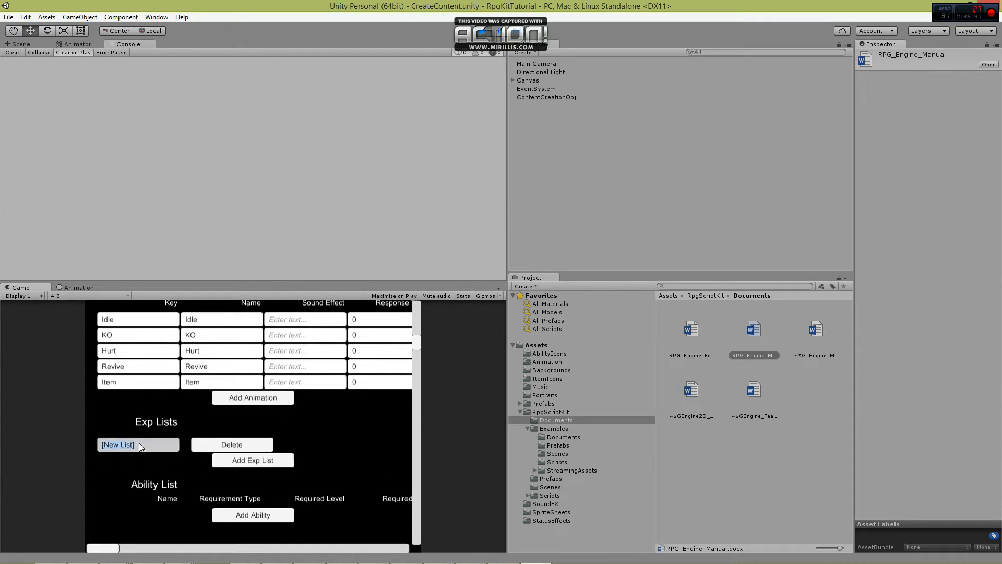
type("DpsEx")
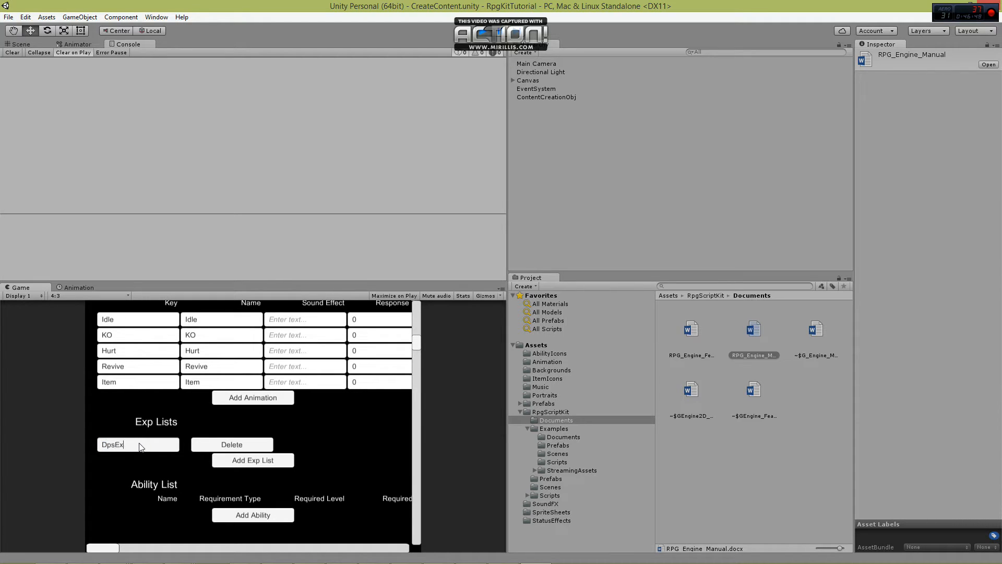
type("pList")
Add an ability named Basic Attack to Obstinate's Ability List.
left_click(233, 515)
left_click(154, 517)
type("BasicAt")
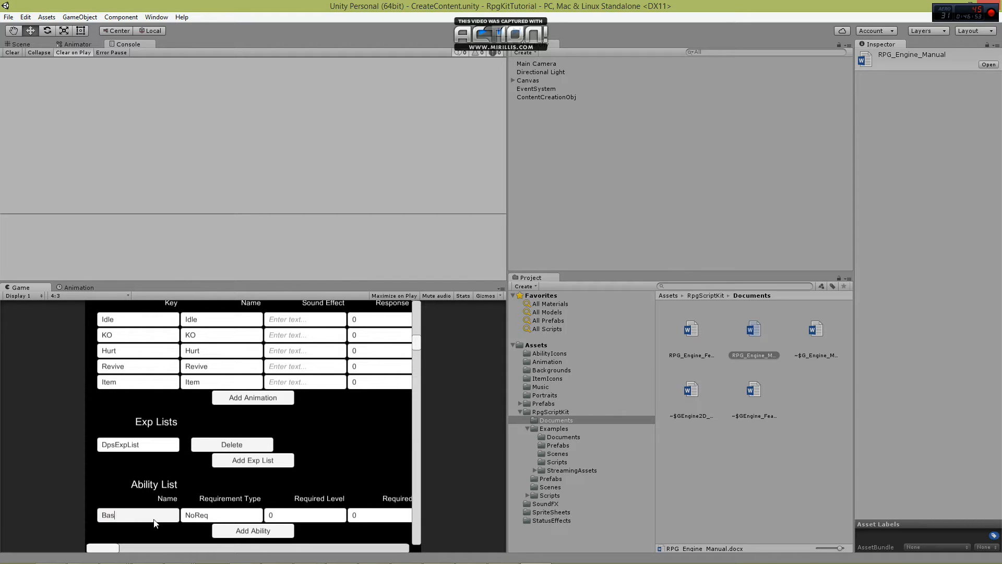
key("BackSpace")
key("BackSpace")
key("BackSpace")
type("c Attack")
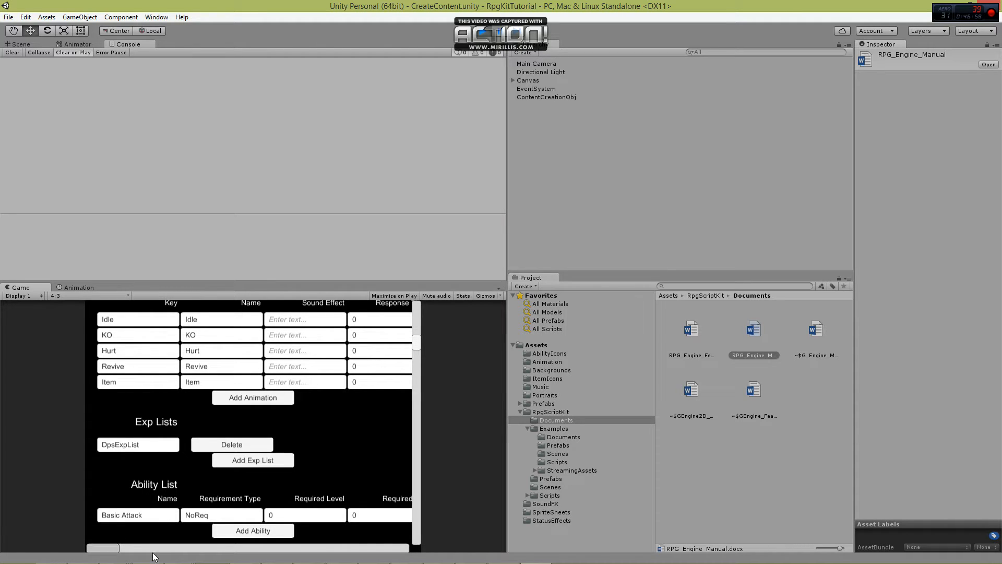
Set the Animation Name of Obstinate's Basic Attack to StartAbility1 and its Sound FX Name to SwordSound.
left_click_drag(112, 549, 210, 516)
left_click(210, 516)
type("St")
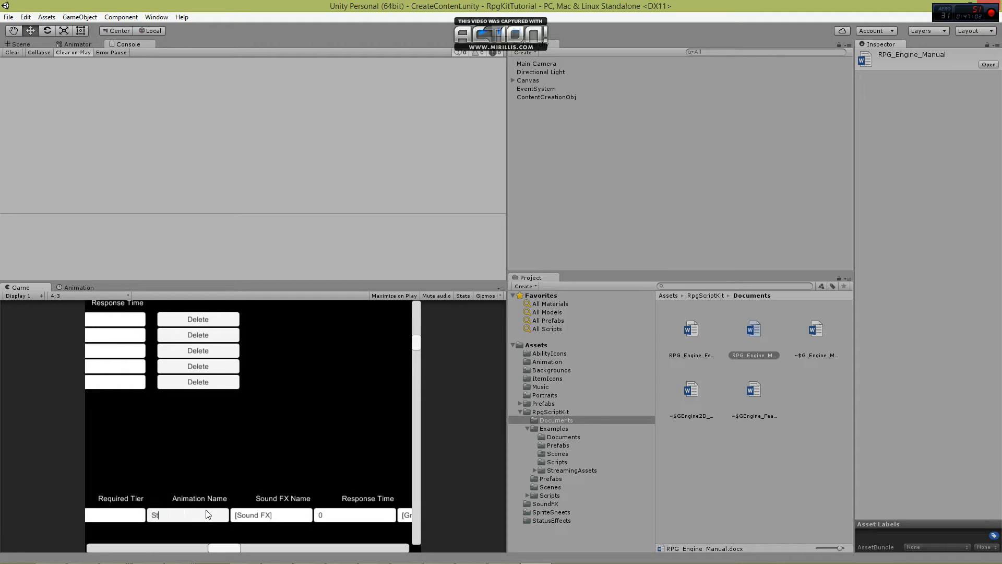
type("artAbility1")
left_click(286, 516)
type("SwordSound")
Save the created game content and exit play mode.
left_click_drag(239, 549, 288, 547)
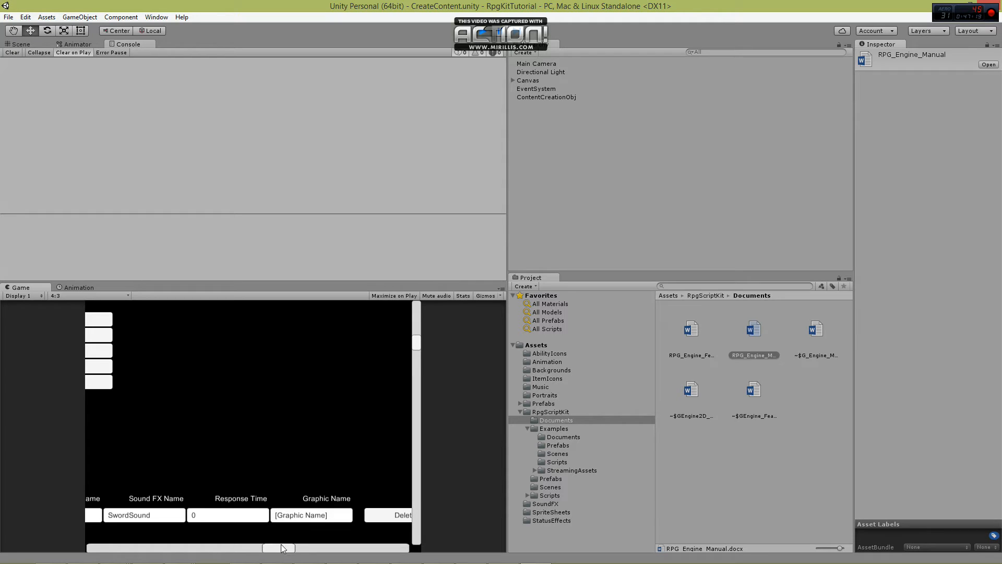
left_click_drag(281, 548, 92, 557)
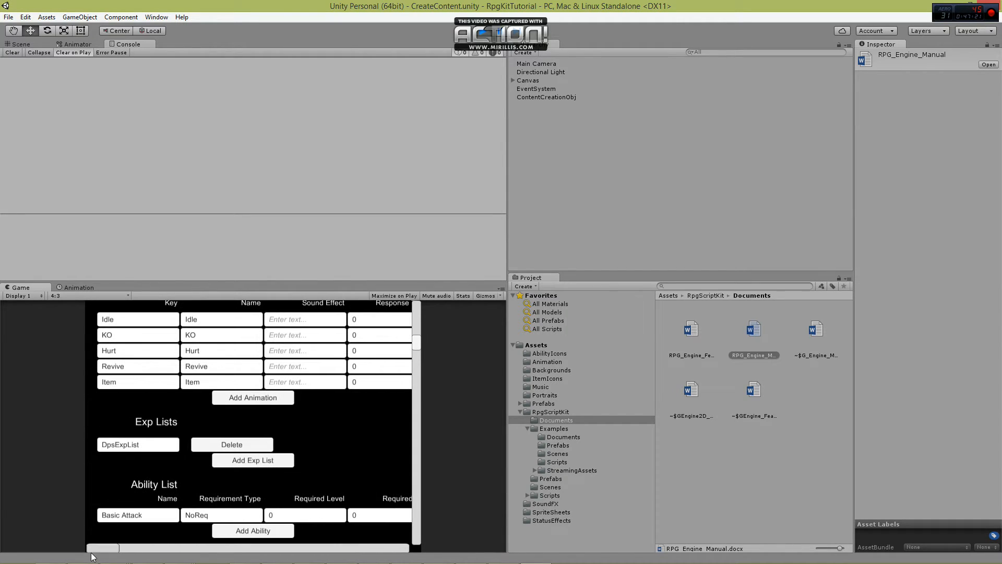
scroll(266, 506, "up", 3)
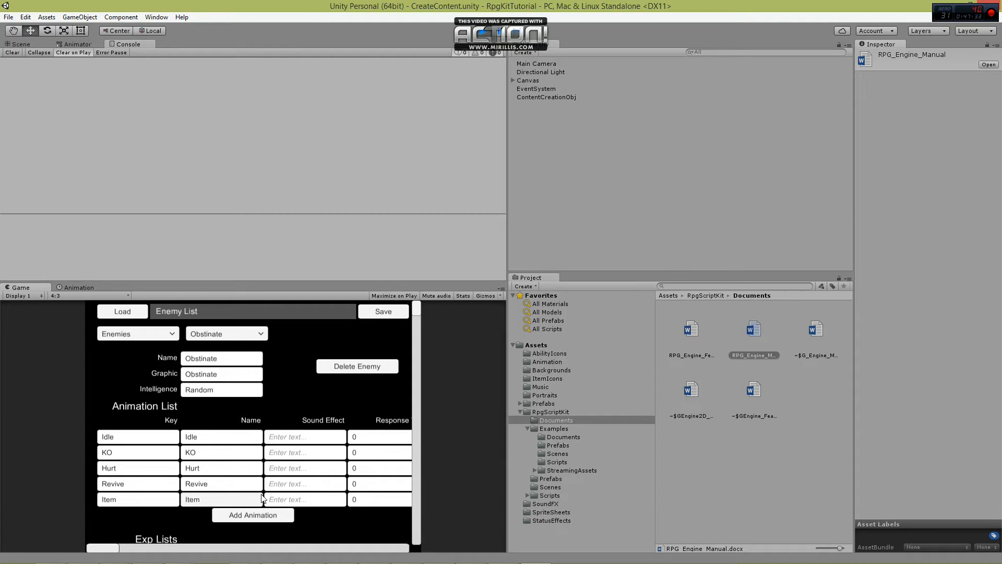
left_click(393, 312)
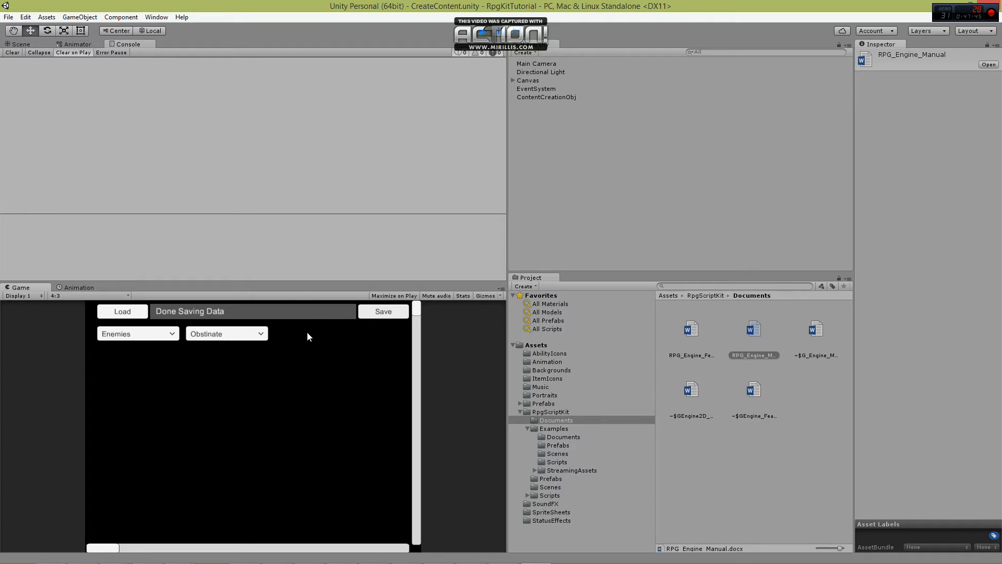
left_click(483, 28)
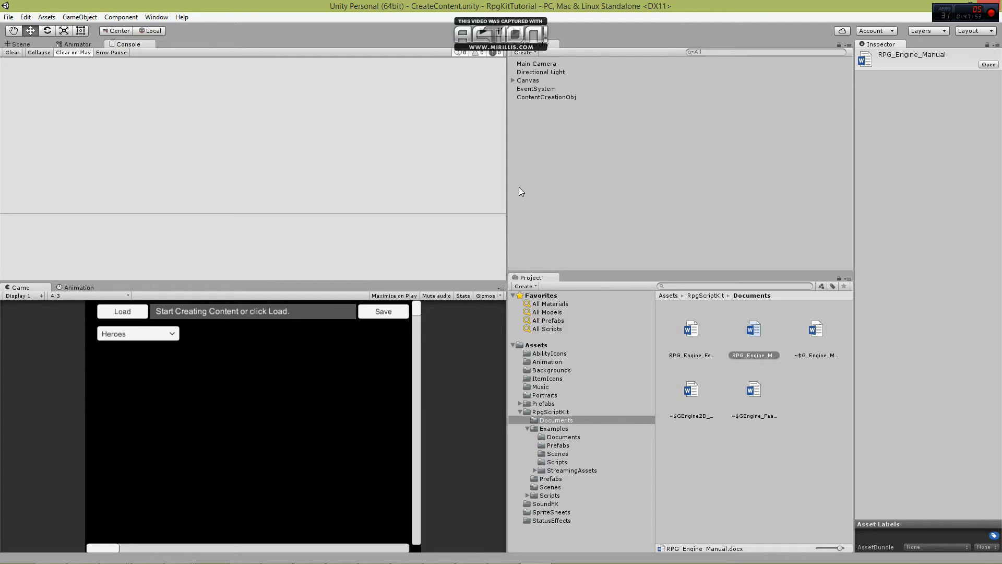
Open the Loading scene from the RpgScriptKit Scenes folder.
left_click(527, 428)
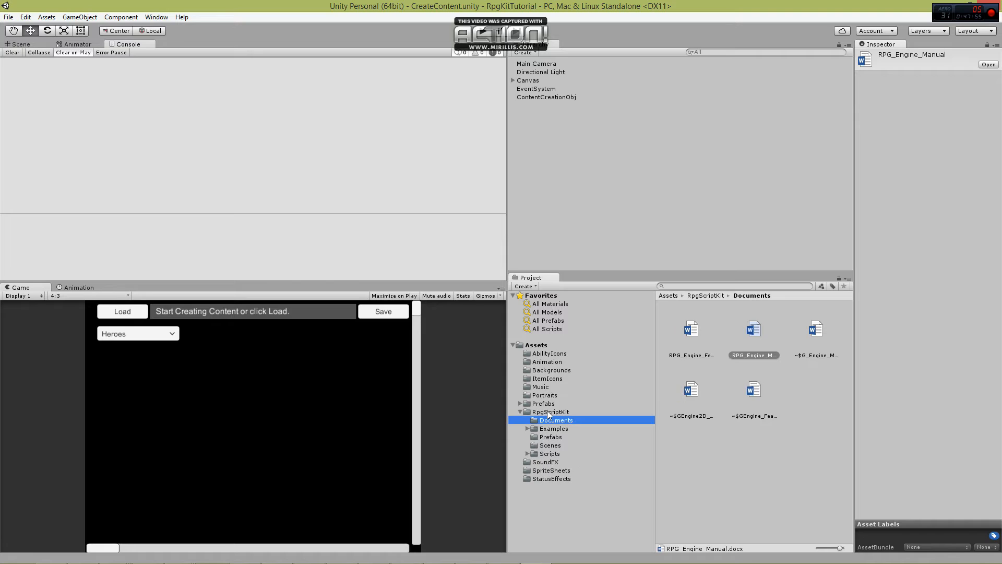
left_click(550, 446)
left_click(743, 332)
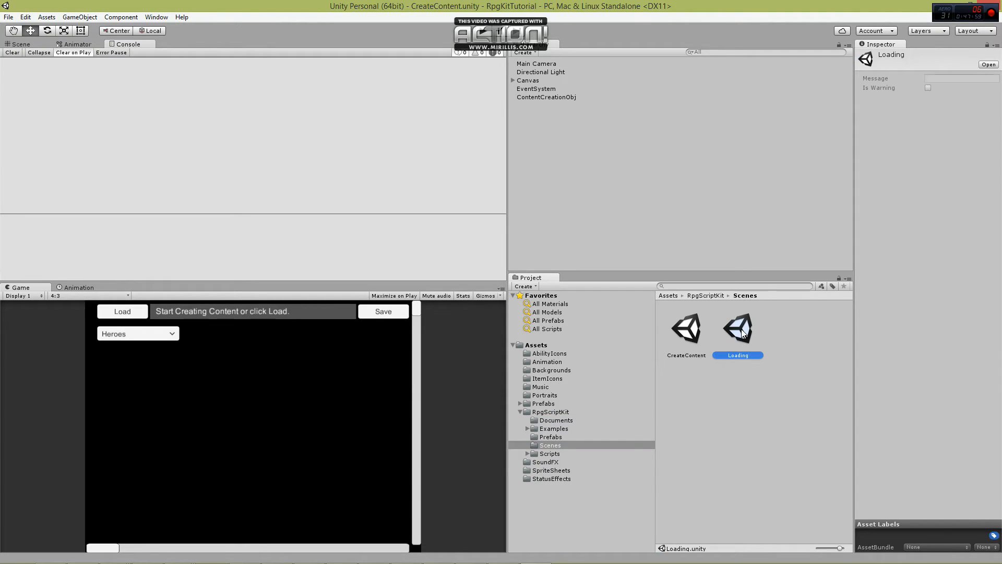
double_click(736, 335)
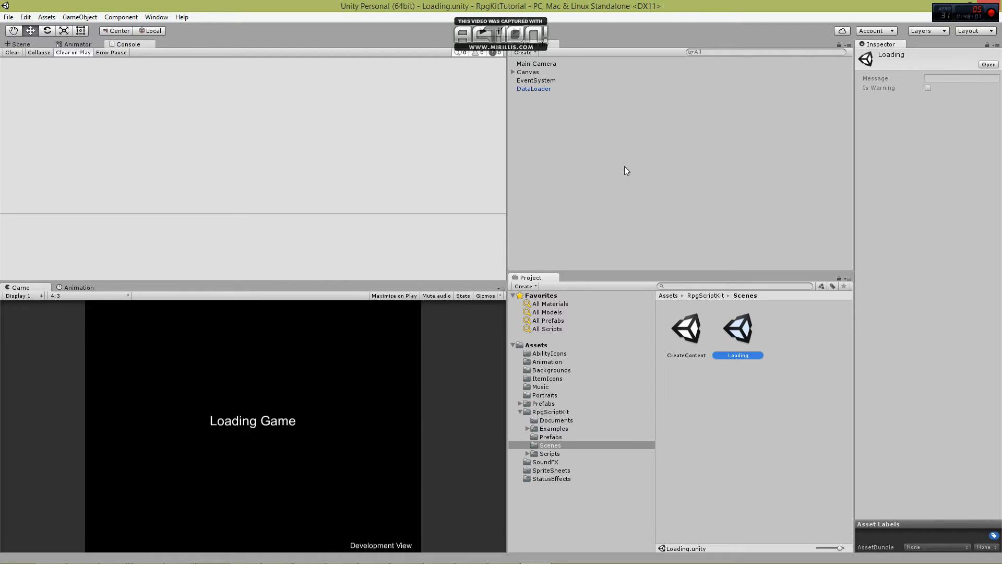
Replace the scene's DataLoader object with a fresh instance of the DataLoader prefab from the RpgScriptKit Prefabs folder.
left_click(535, 89)
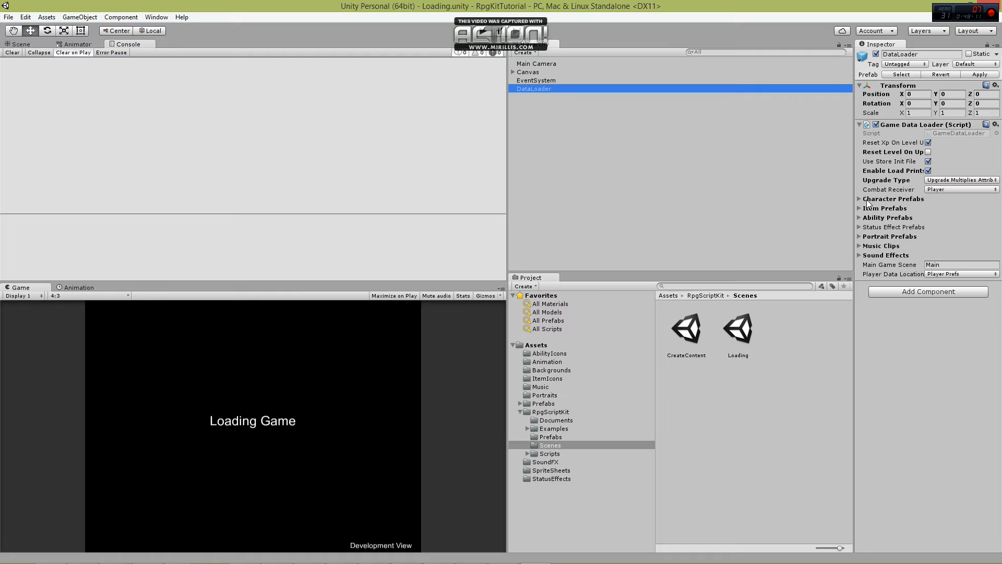
left_click(858, 199)
left_click(858, 198)
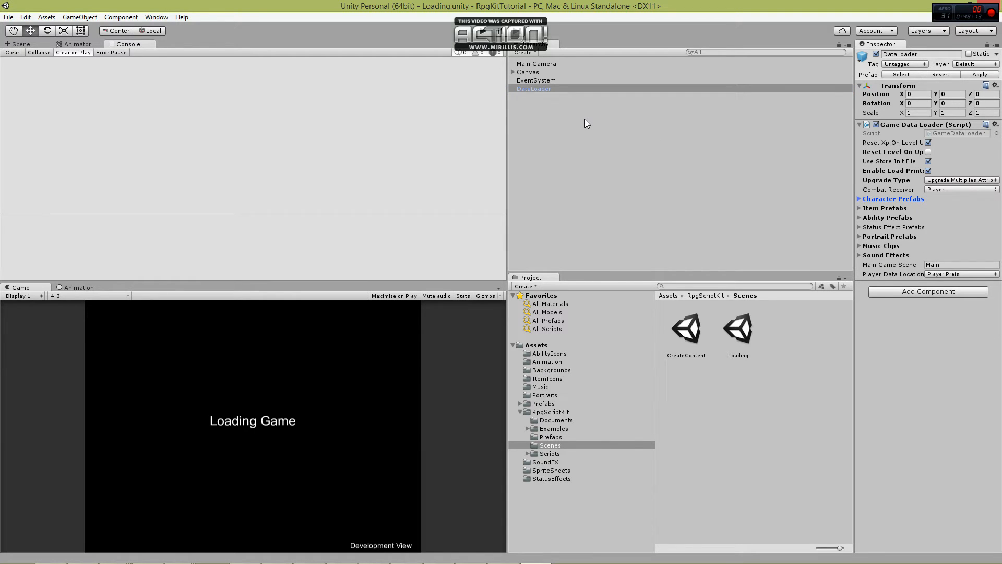
left_click(583, 121)
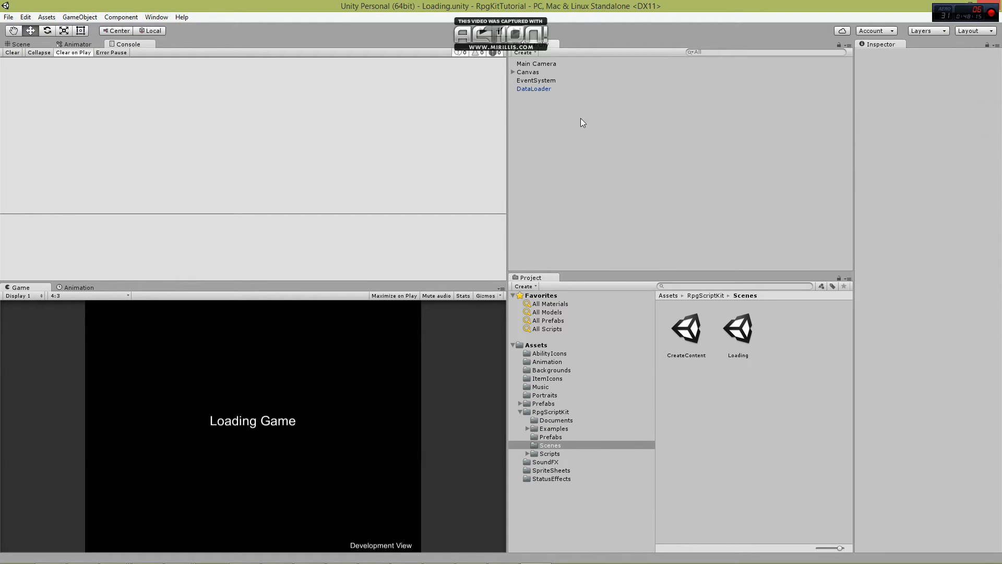
left_click(540, 87)
key("Delete")
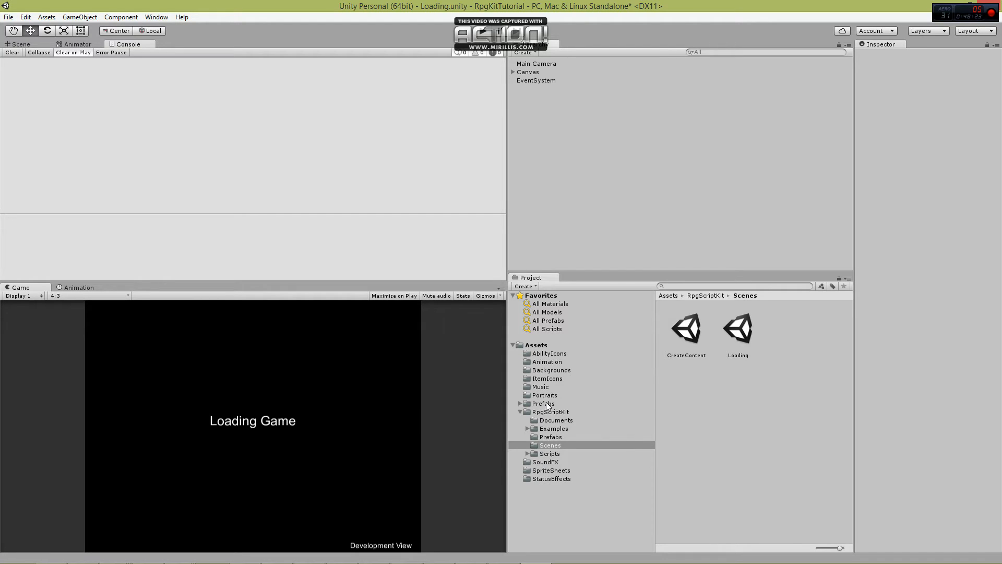
left_click(548, 437)
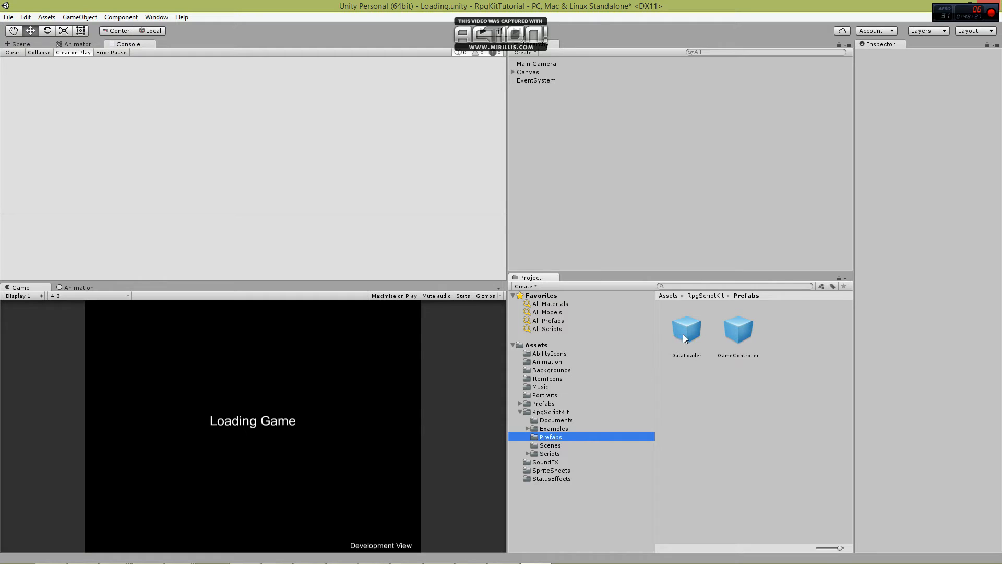
left_click_drag(686, 329, 585, 164)
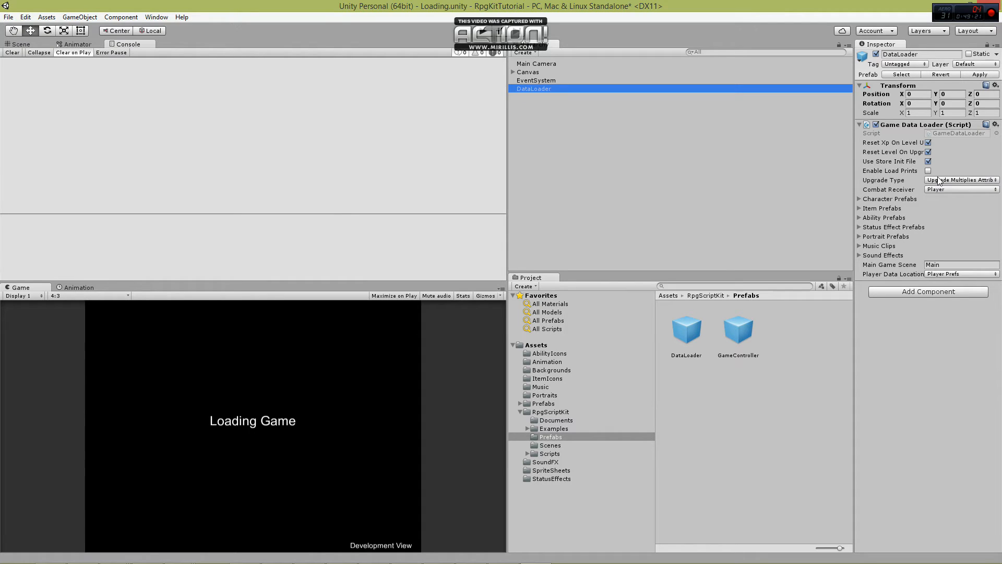
Disable Reset Level On Upgrade on the Game Data Loader and choose Upgrade Multiplies Attributes as the Upgrade Type.
left_click(930, 151)
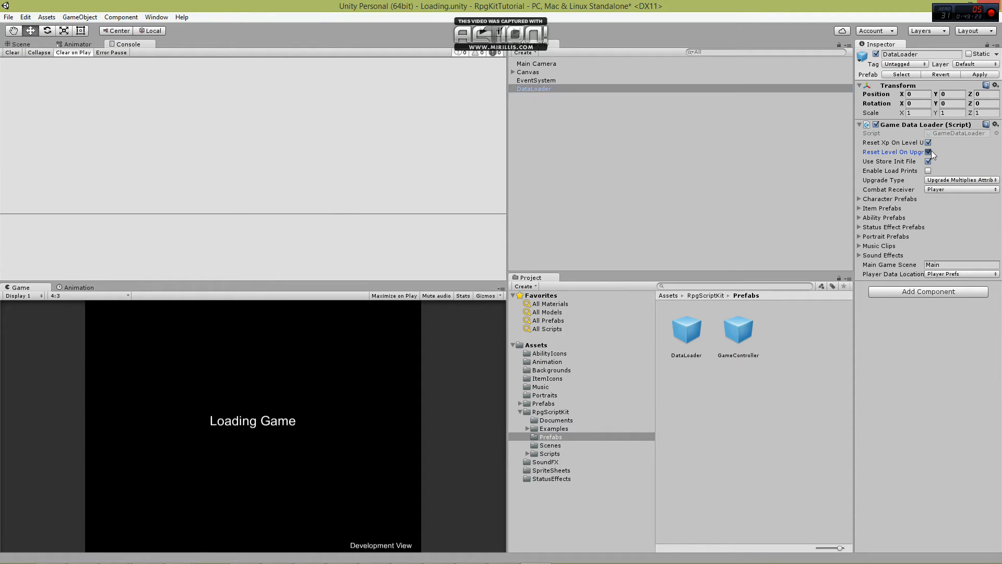
left_click(961, 180)
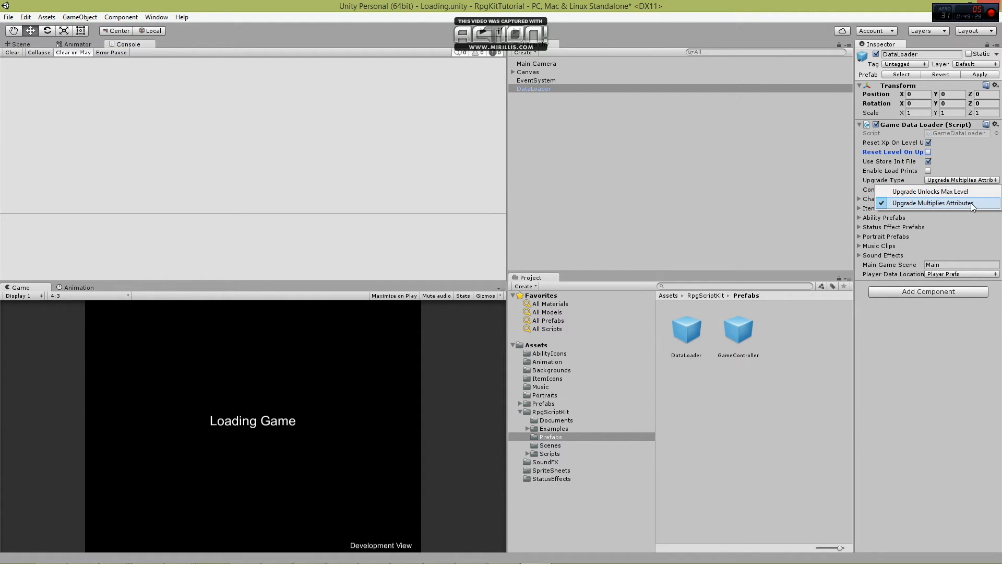
left_click(972, 202)
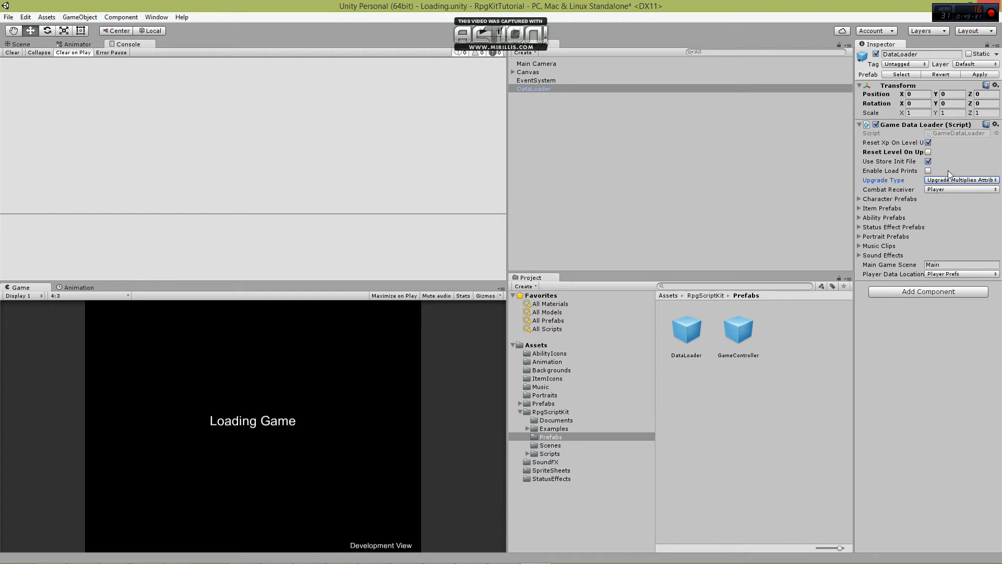
Turn on Enable Load Prints for the Game Data Loader and choose Player as the Combat Receiver.
left_click(928, 161)
left_click(928, 171)
left_click(960, 190)
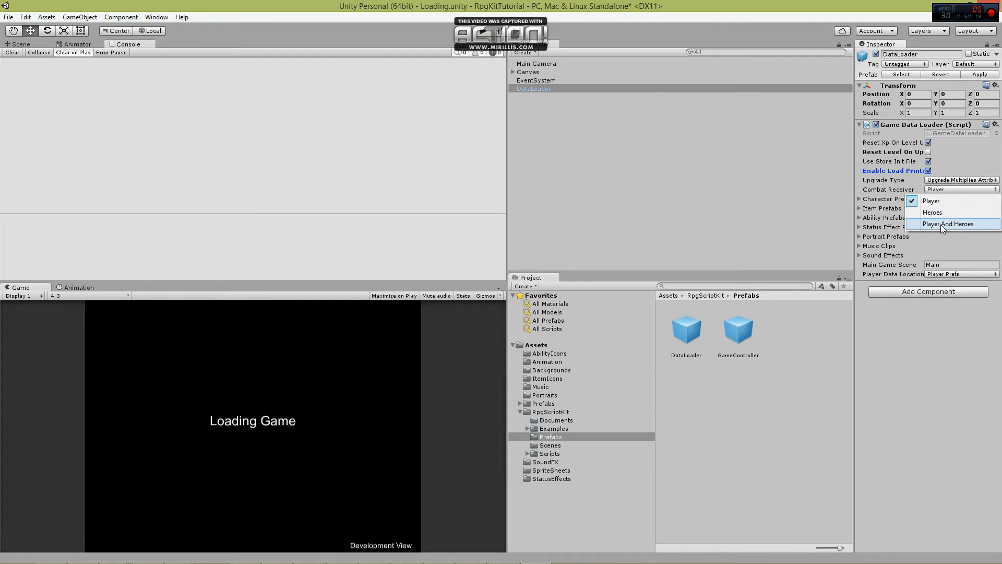
left_click(944, 199)
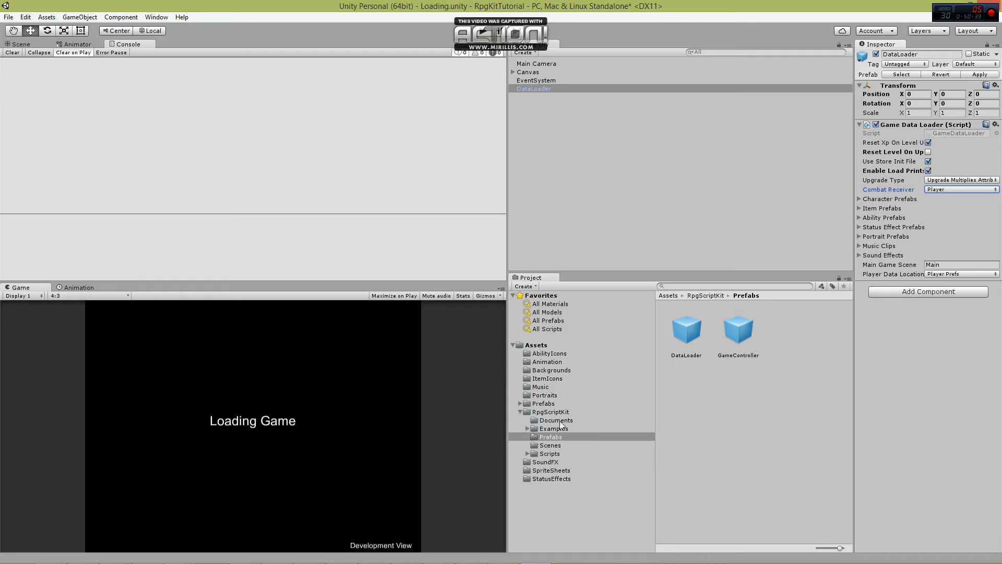
Display the Characters prefab folder and set the size of DataLoader's Character Prefabs array to 4.
left_click(538, 404)
left_click(521, 403)
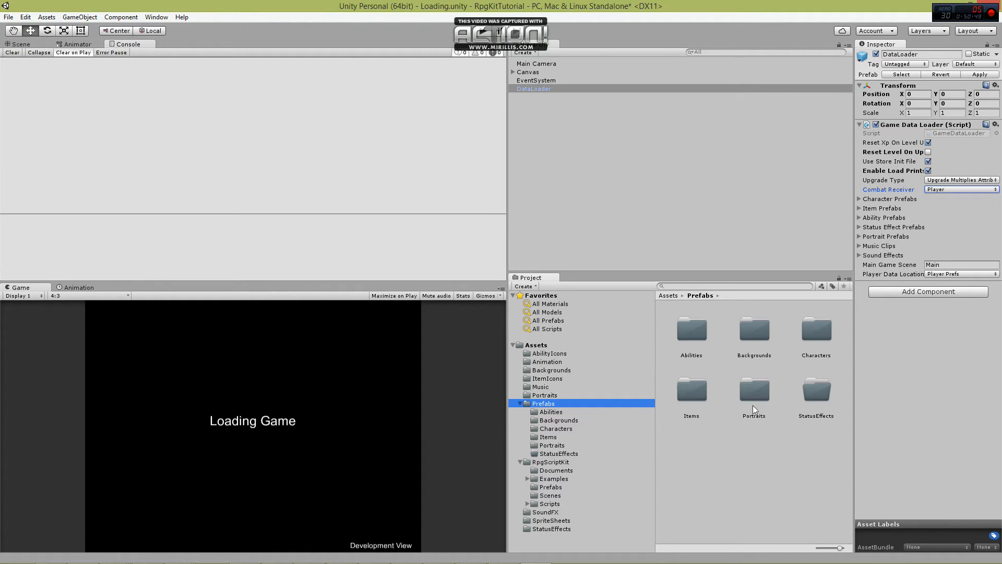
left_click(859, 198)
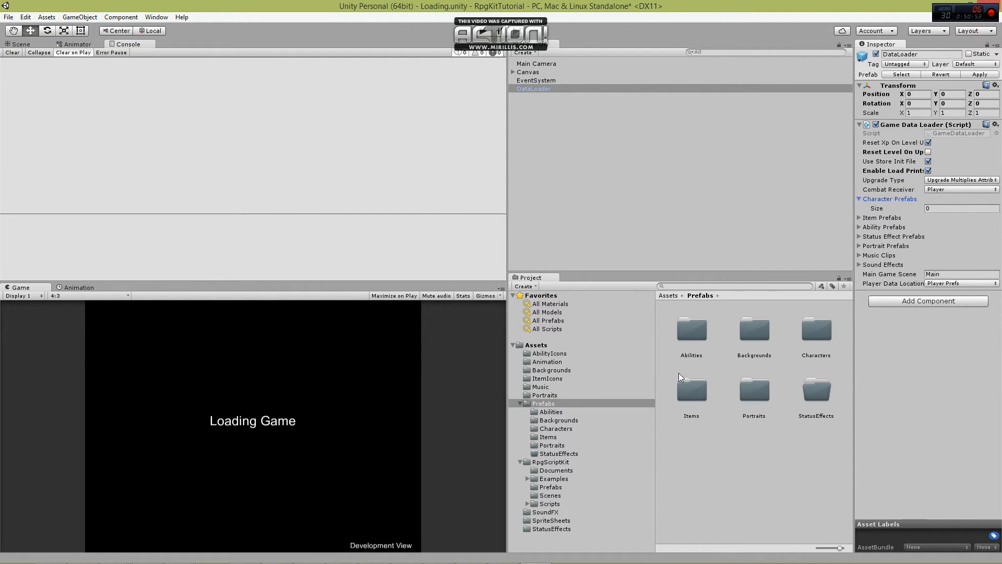
double_click(816, 338)
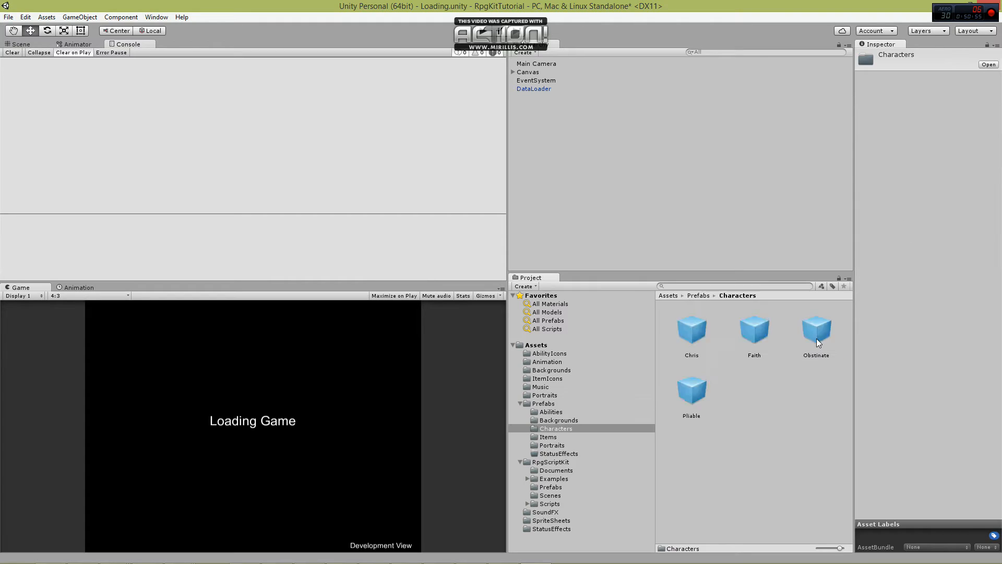
left_click(531, 90)
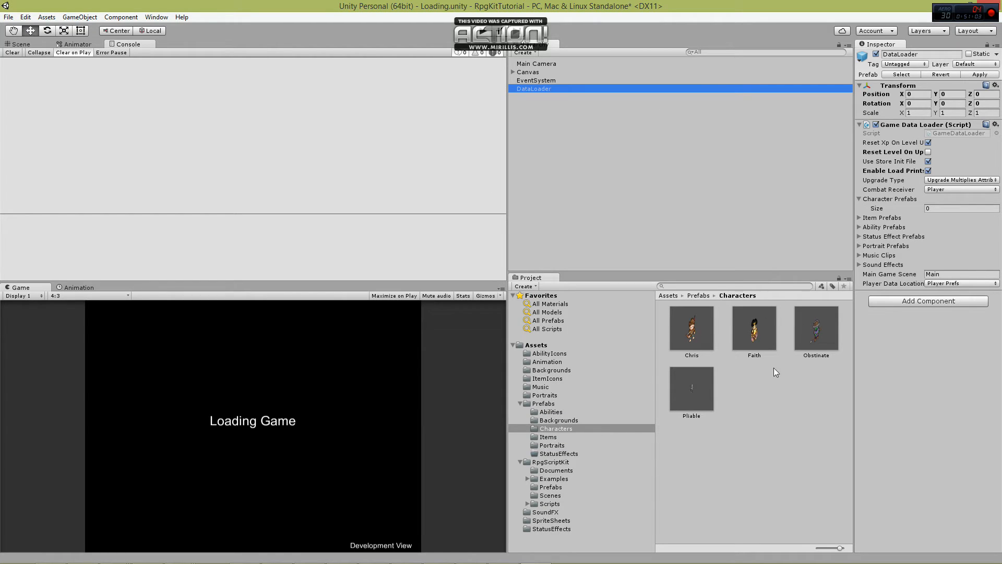
left_click(935, 207)
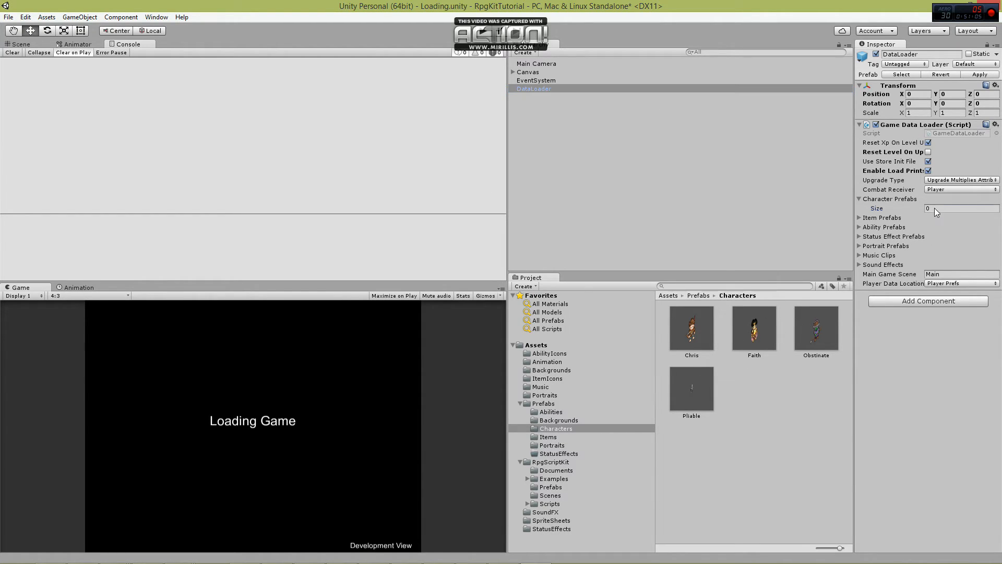
type("4")
key("Return")
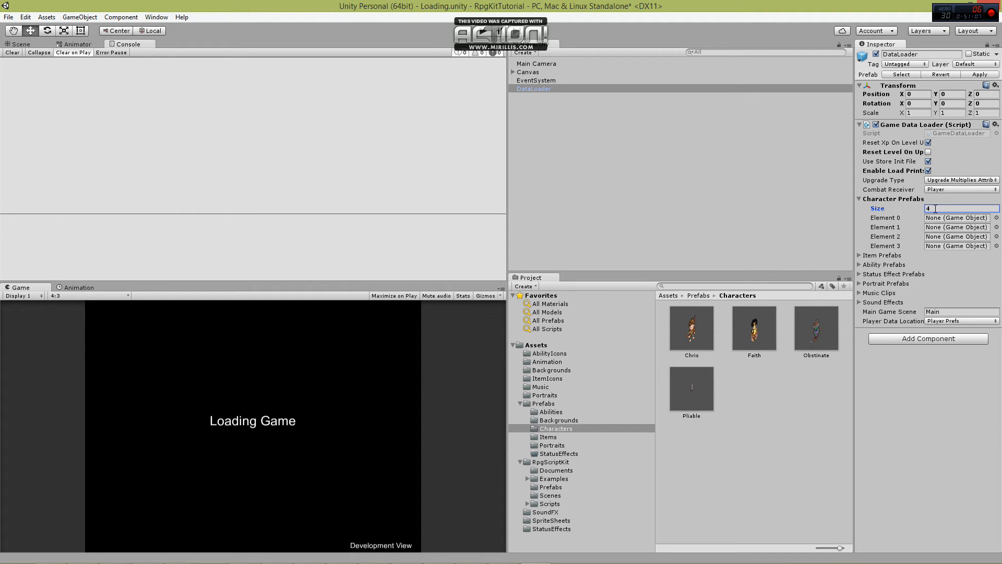
Assign the Chris, Faith, Obstinate and Pliable prefabs to Character Prefabs elements 0 through 3, in that order.
left_click_drag(692, 328, 970, 219)
left_click_drag(754, 328, 967, 228)
left_click_drag(813, 341, 959, 237)
left_click_drag(692, 389, 935, 245)
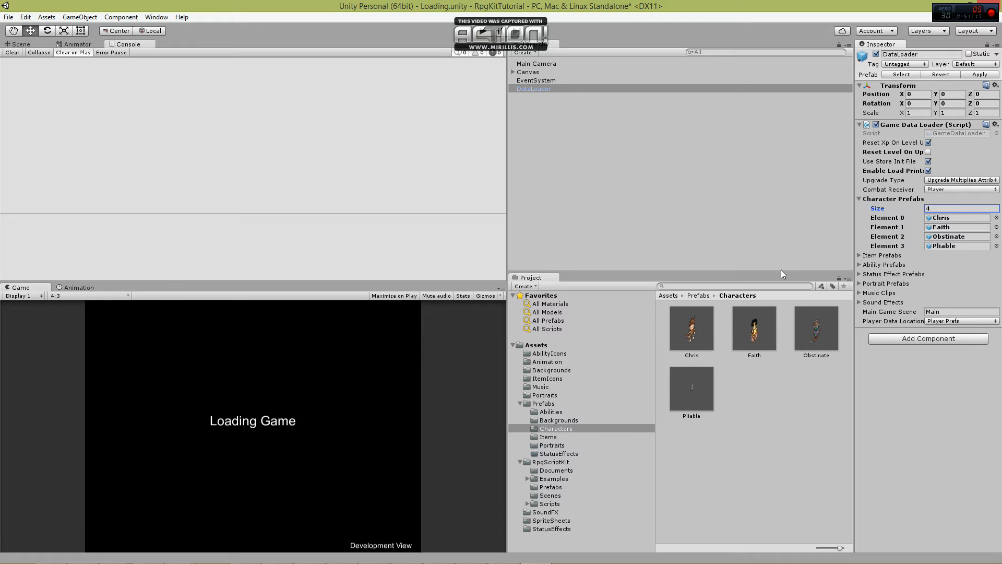
left_click(859, 199)
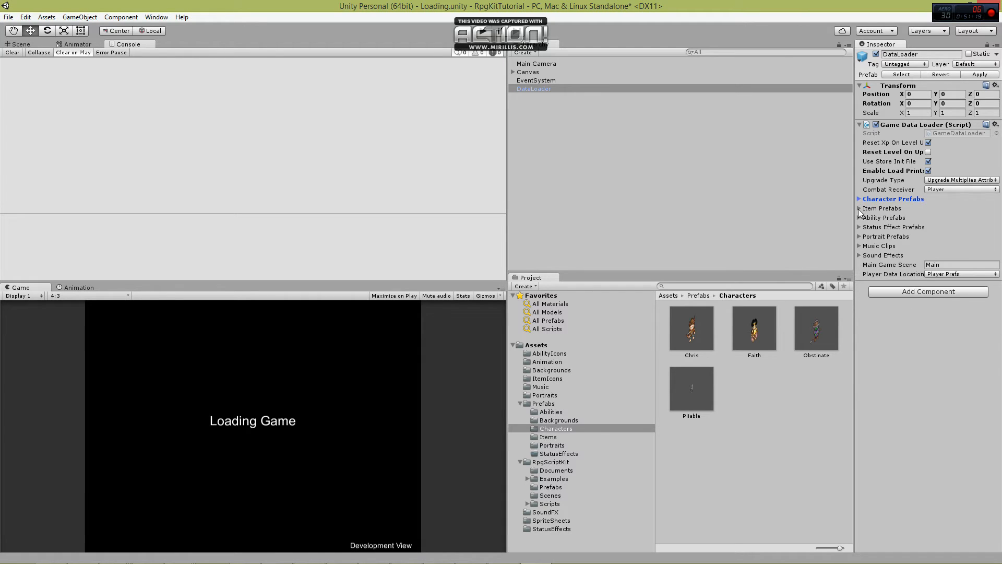
Size the DataLoader's Item Prefabs array to 3 and fill it with Spirit Essence, Spirit Shard and Sureshot Bow.
left_click(858, 208)
left_click(549, 438)
left_click(946, 218)
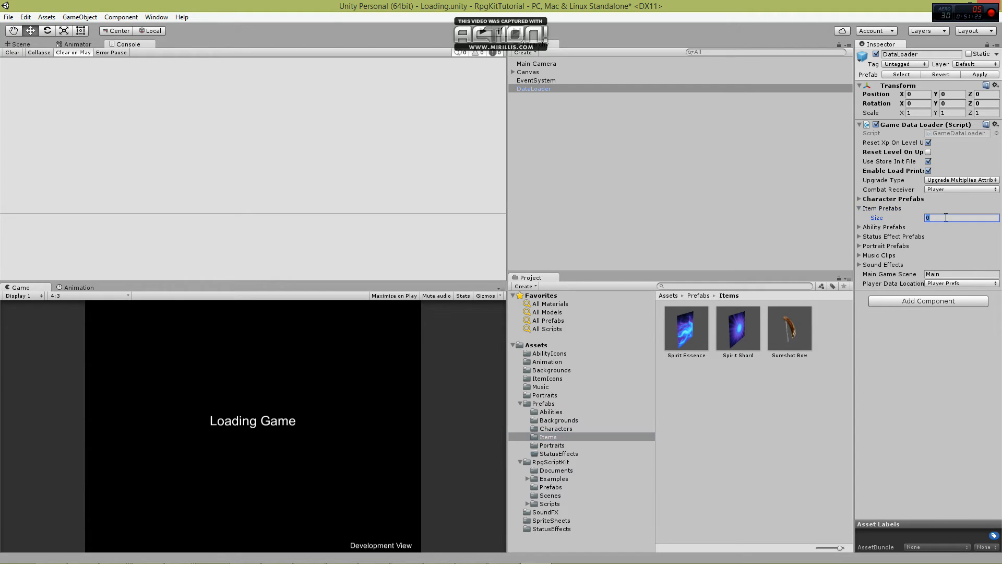
type("3")
key("Return")
left_click_drag(686, 340, 945, 228)
left_click_drag(757, 339, 927, 239)
left_click_drag(789, 329, 947, 250)
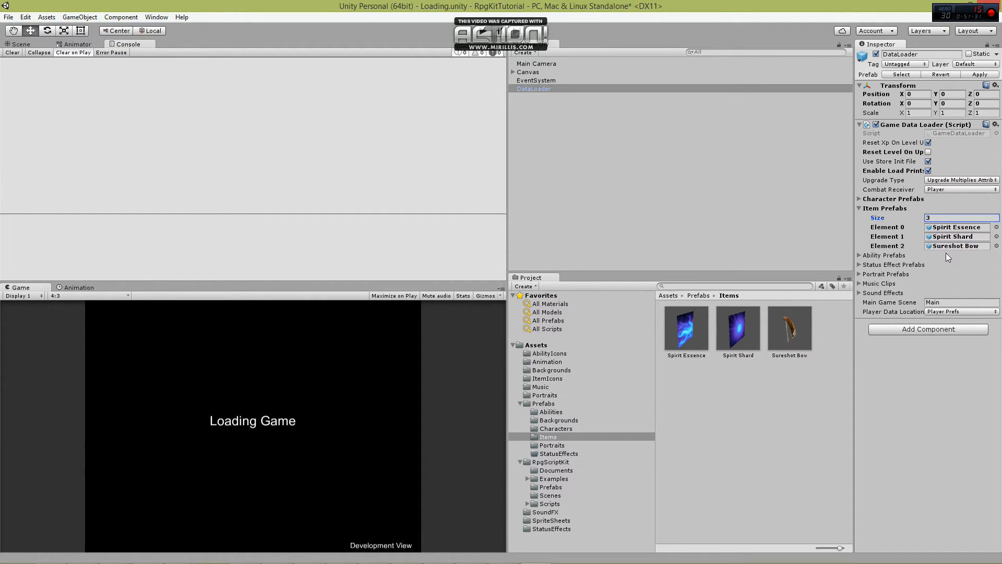
left_click(859, 208)
Display the Abilities prefab folder and set the size of DataLoader's Ability Prefabs array to 7.
left_click(859, 217)
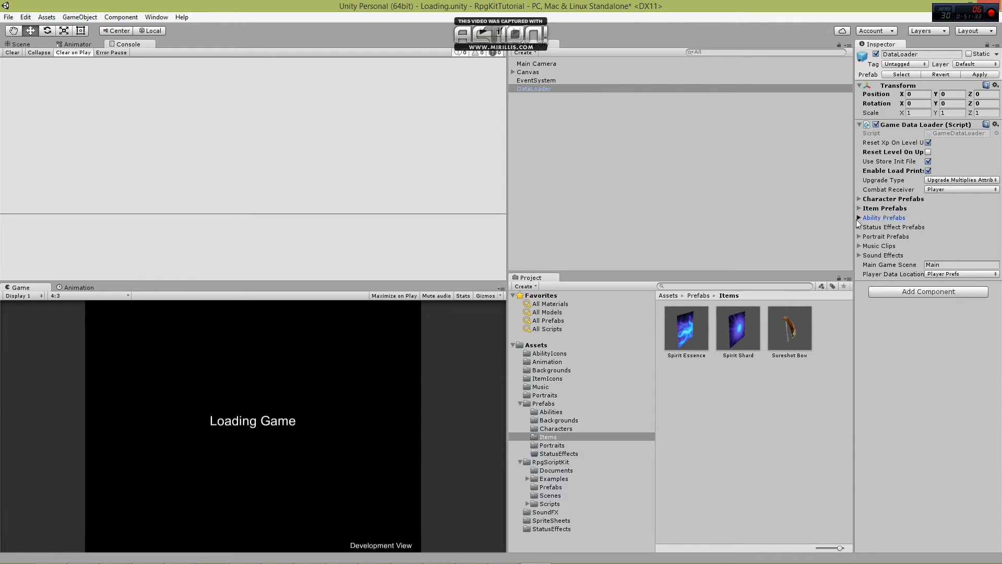
left_click(550, 412)
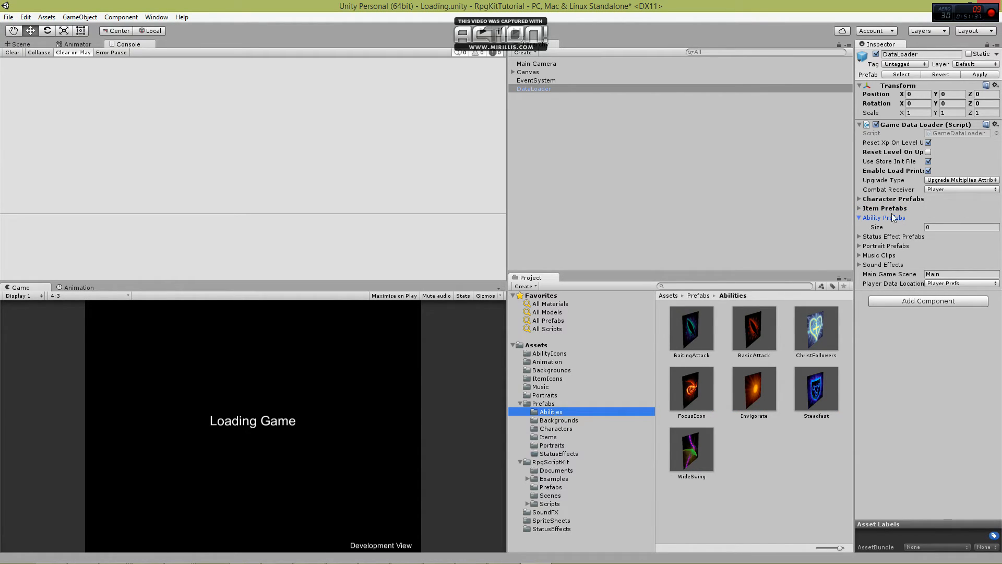
left_click(956, 227)
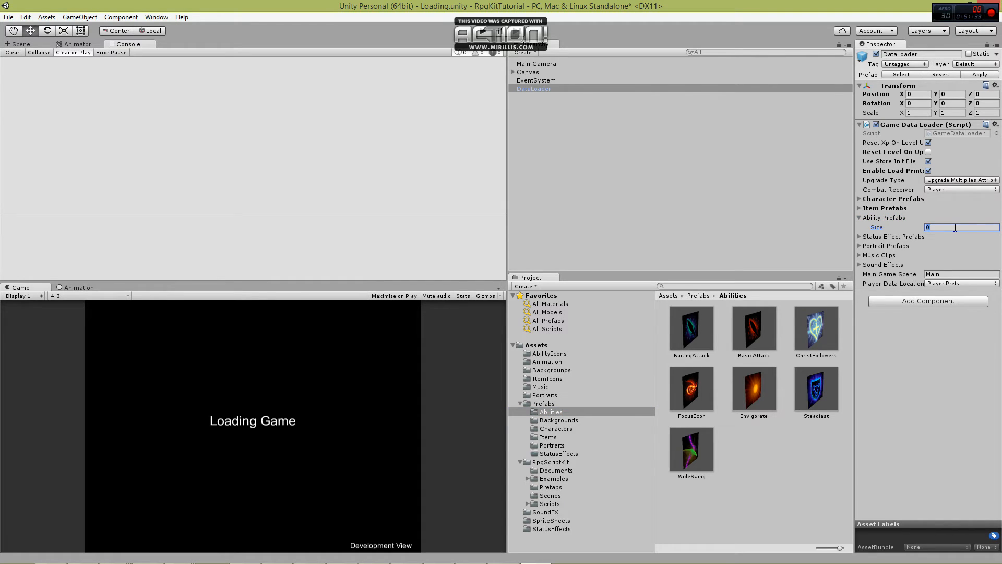
type("7")
key("Return")
Assign BaitingAttack, BasicAttack, ChristFollowers, FocusIcon, Invigorate, Steadfast and WideSwing to Ability Prefabs elements 0 through 6, in that order.
left_click_drag(691, 328, 948, 236)
left_click_drag(755, 327, 940, 246)
left_click_drag(815, 334, 943, 255)
left_click_drag(692, 389, 948, 265)
left_click_drag(758, 384, 947, 274)
left_click(812, 389)
left_click_drag(812, 389, 948, 285)
left_click_drag(688, 462, 941, 292)
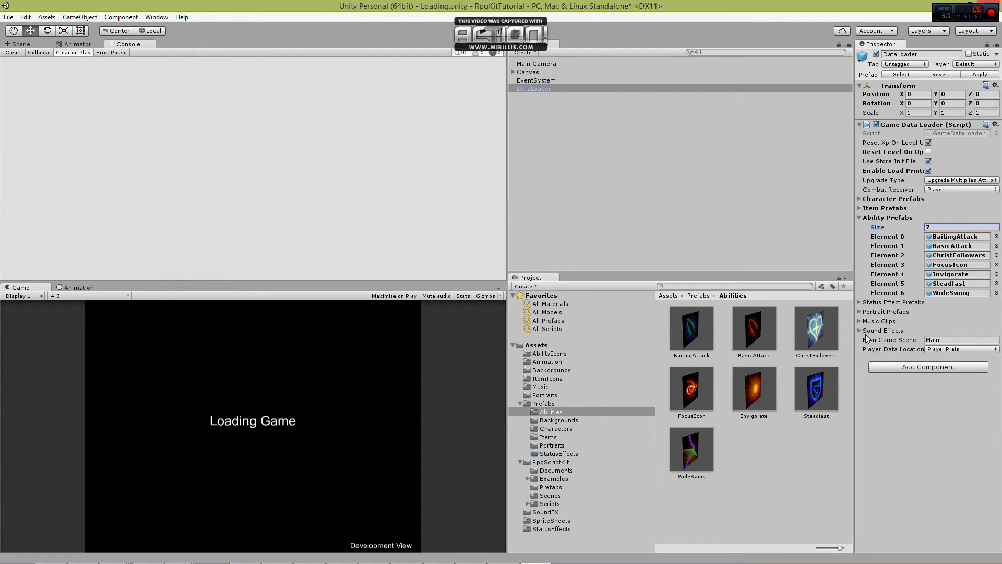
left_click(859, 219)
Add the Focus and Steadfast sprites from the Assets StatusEffects folder to the Loading scene as objects.
left_click(859, 228)
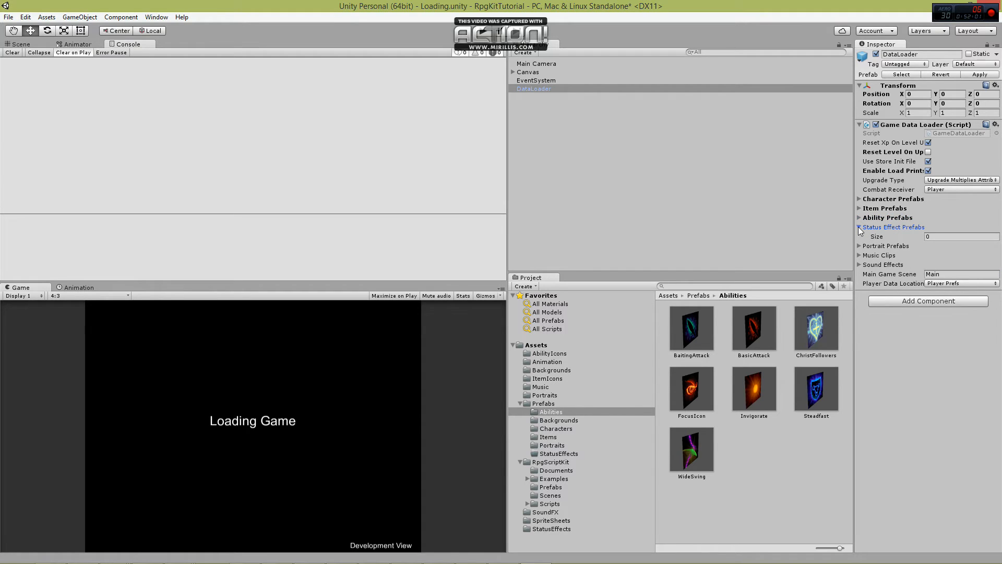
left_click(557, 454)
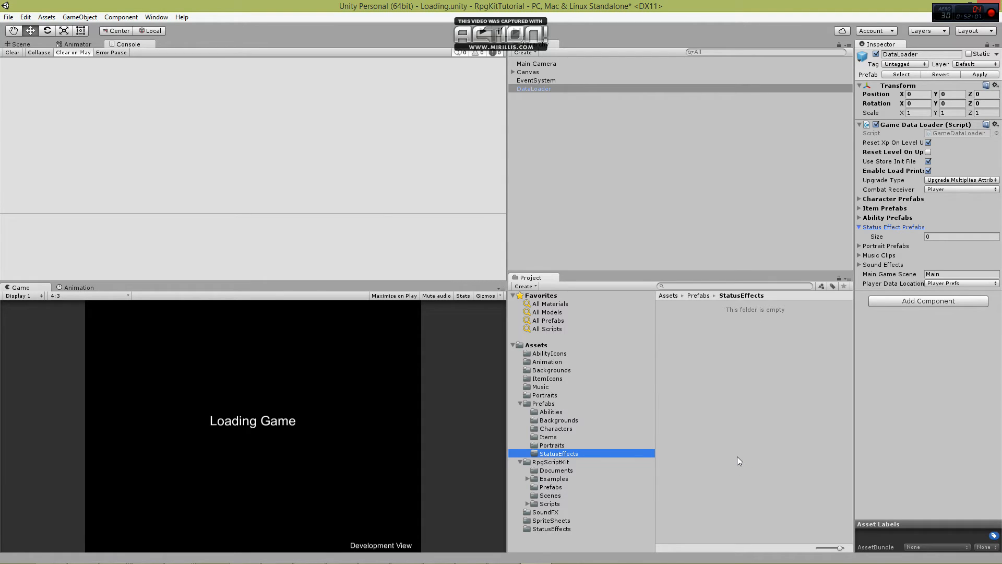
left_click(555, 529)
left_click_drag(690, 349, 569, 139)
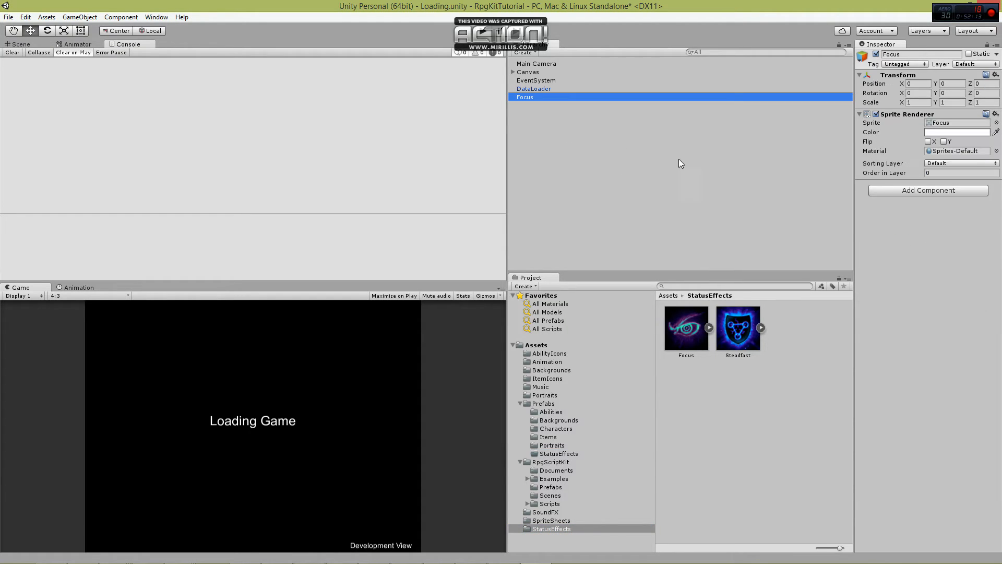
left_click_drag(738, 328, 565, 171)
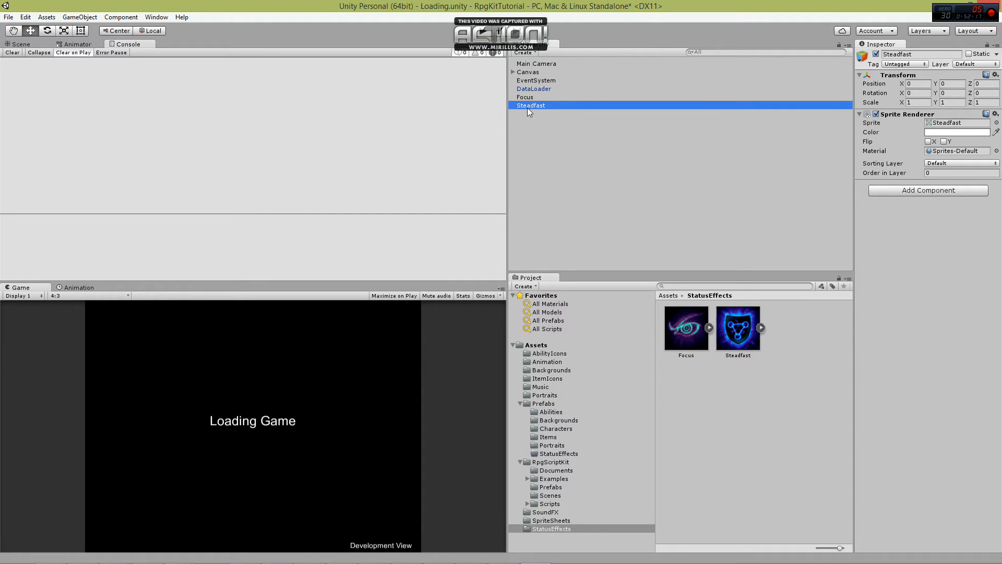
Save the scene's Steadfast and Focus objects as prefabs in the Prefabs StatusEffects folder.
left_click(554, 454)
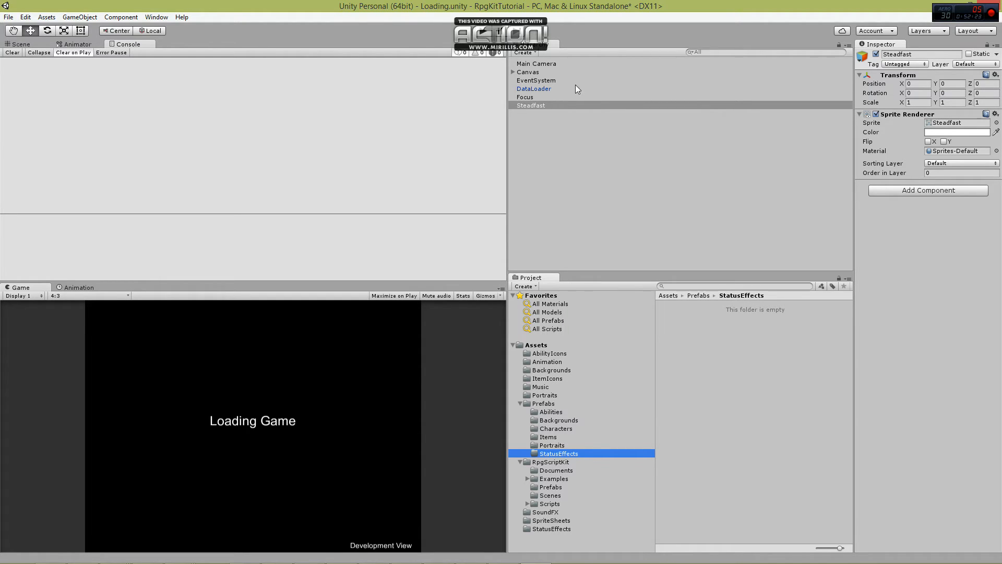
left_click_drag(550, 106, 734, 318)
left_click_drag(548, 98, 795, 354)
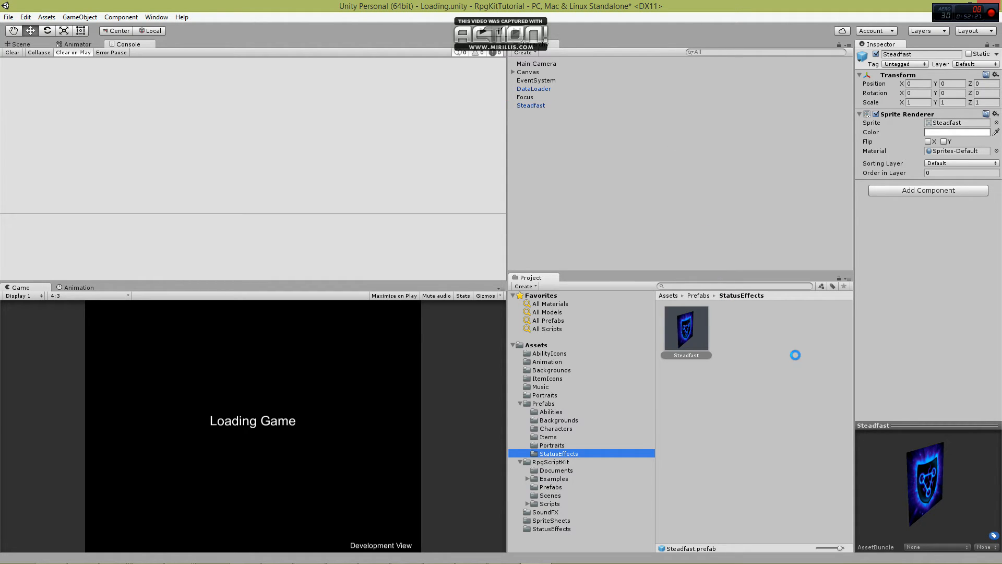
Delete the Focus and Steadfast objects from the Loading scene.
left_click(533, 99)
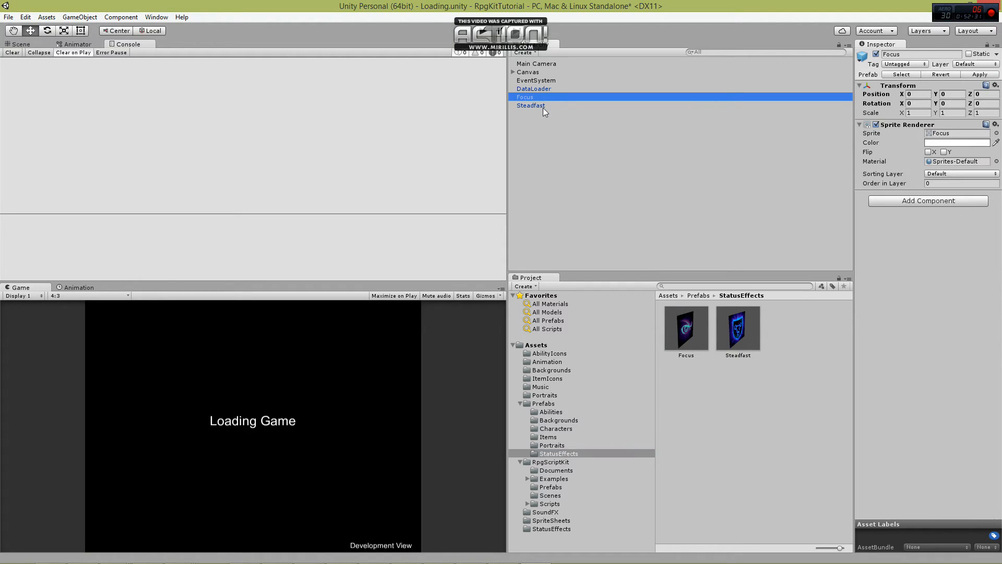
key("Delete")
left_click(542, 98)
key("Delete")
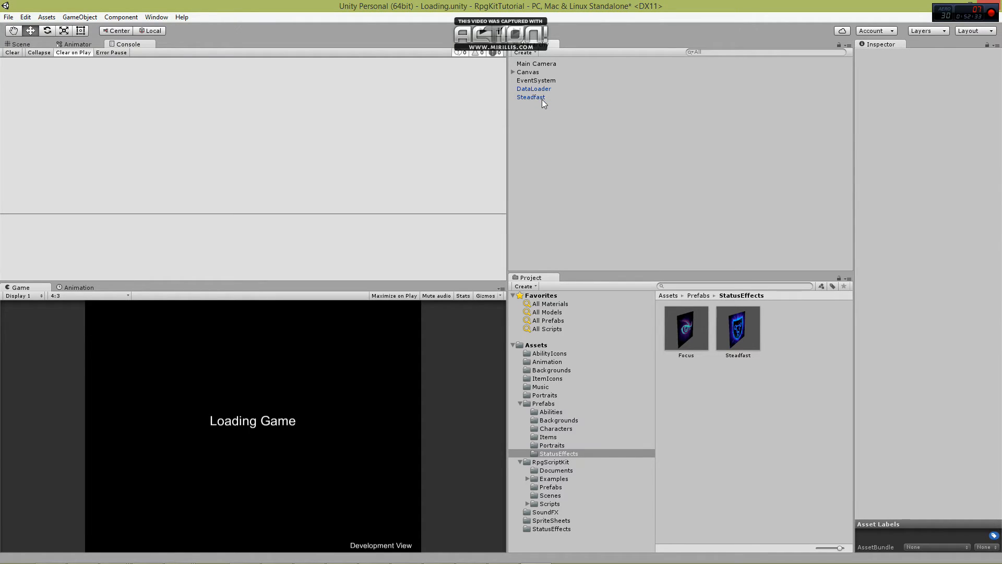
Size the DataLoader's Status Effect Prefabs array to 2 and fill it with the Focus and Steadfast prefabs.
left_click(544, 90)
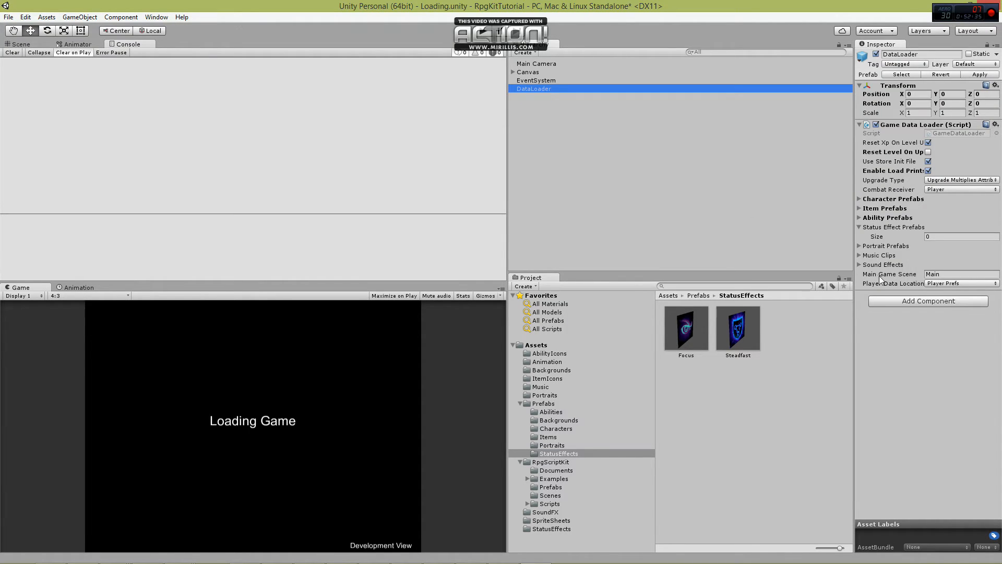
left_click(960, 238)
type("2")
key("Return")
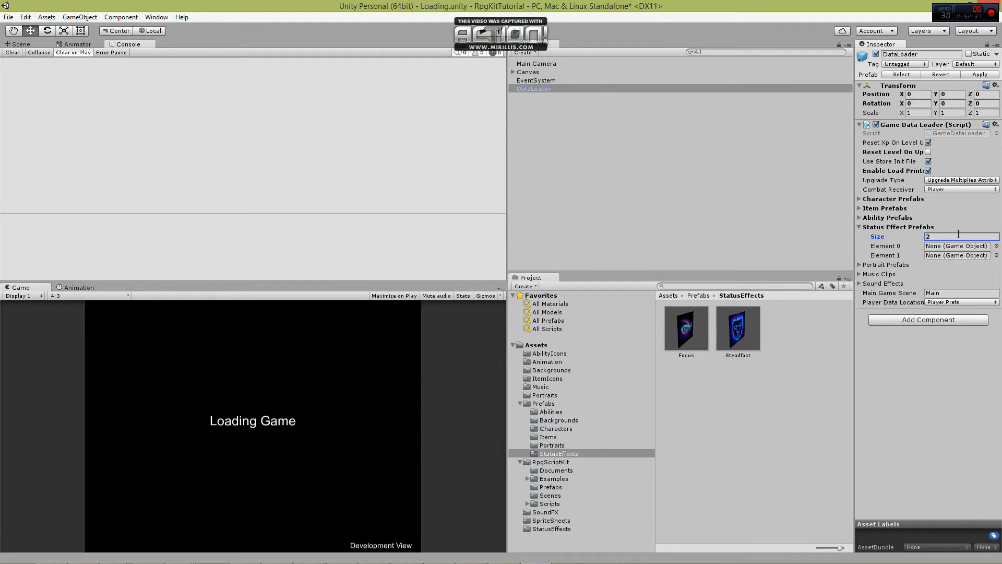
left_click_drag(689, 337, 946, 247)
left_click_drag(738, 329, 949, 255)
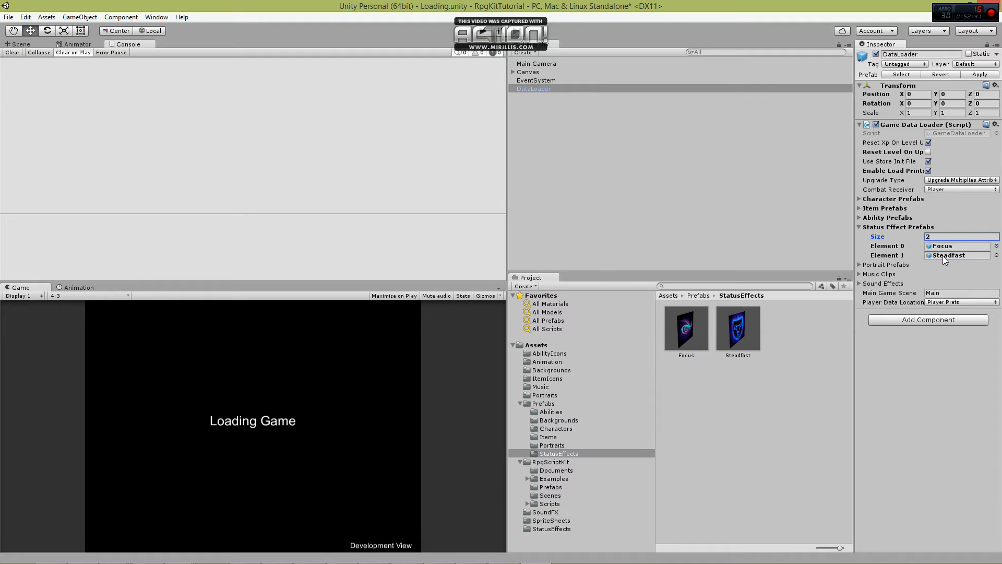
left_click(860, 227)
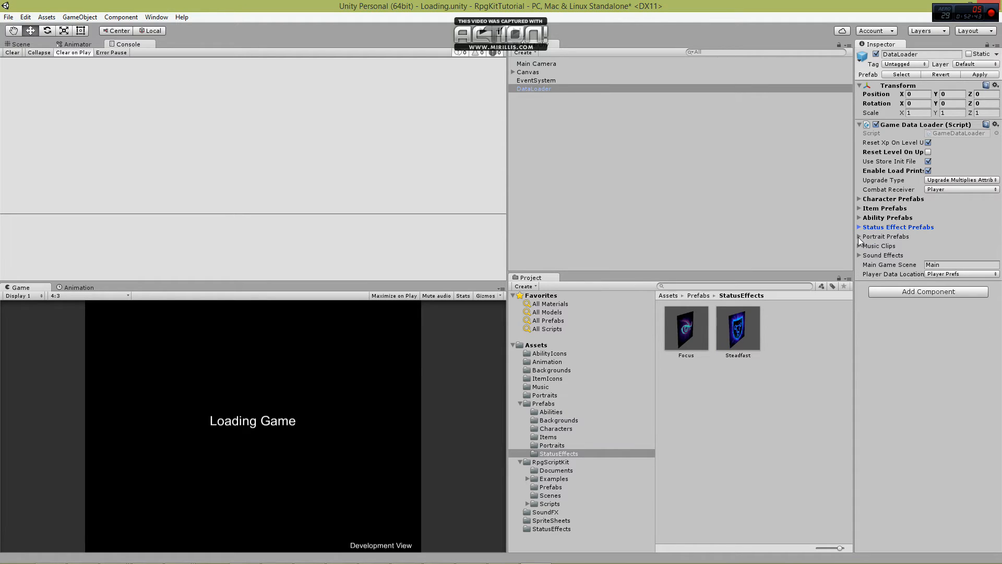
Display the Portraits prefab folder and set the size of DataLoader's Portrait Prefabs array to 2.
left_click(861, 237)
left_click(551, 445)
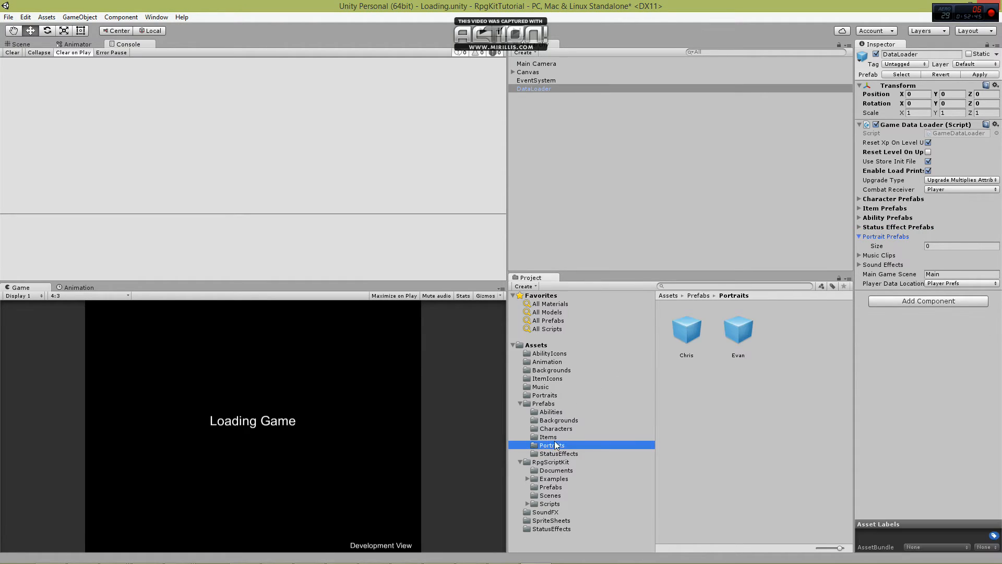
left_click(943, 242)
type("2")
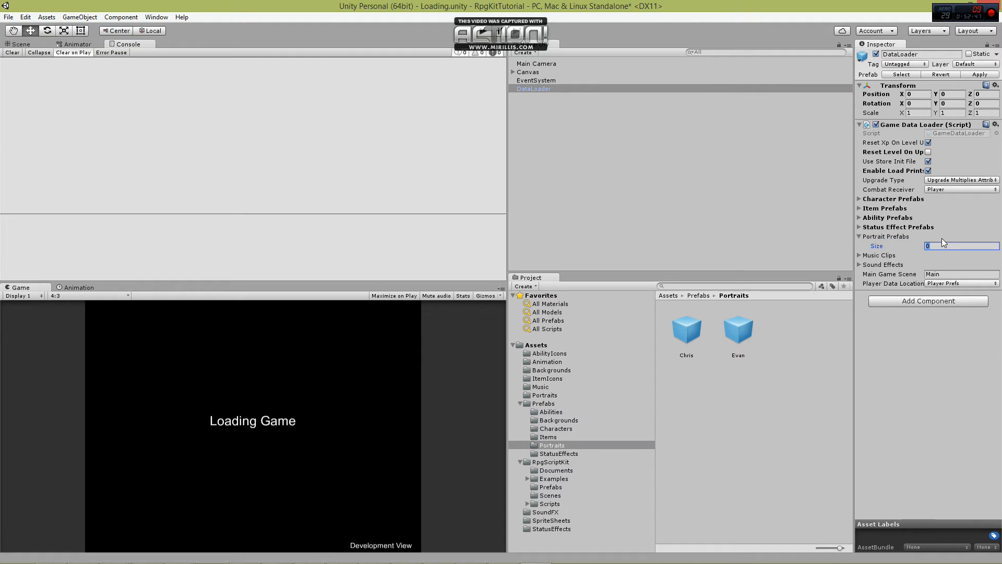
key("Return")
Assign the Chris and Evan portrait prefabs to DataLoader's Portrait Prefabs elements 0 and 1.
left_click(690, 331)
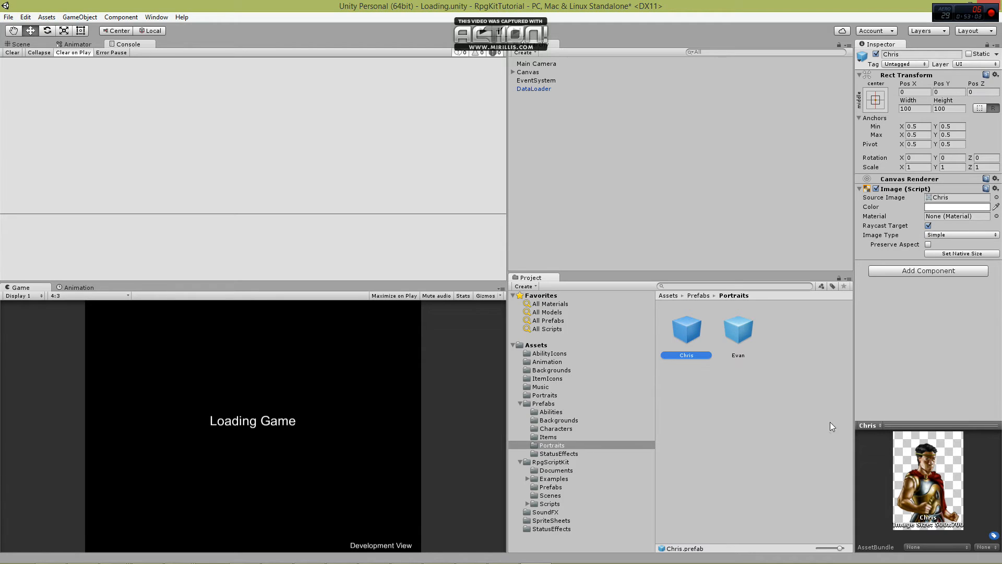
left_click(541, 89)
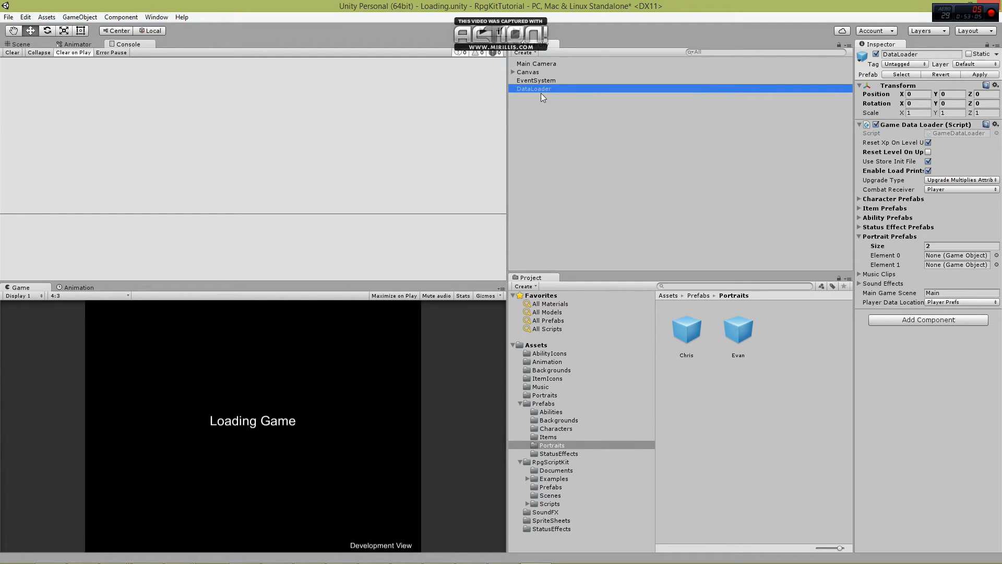
left_click_drag(685, 333, 960, 255)
left_click_drag(738, 330, 985, 267)
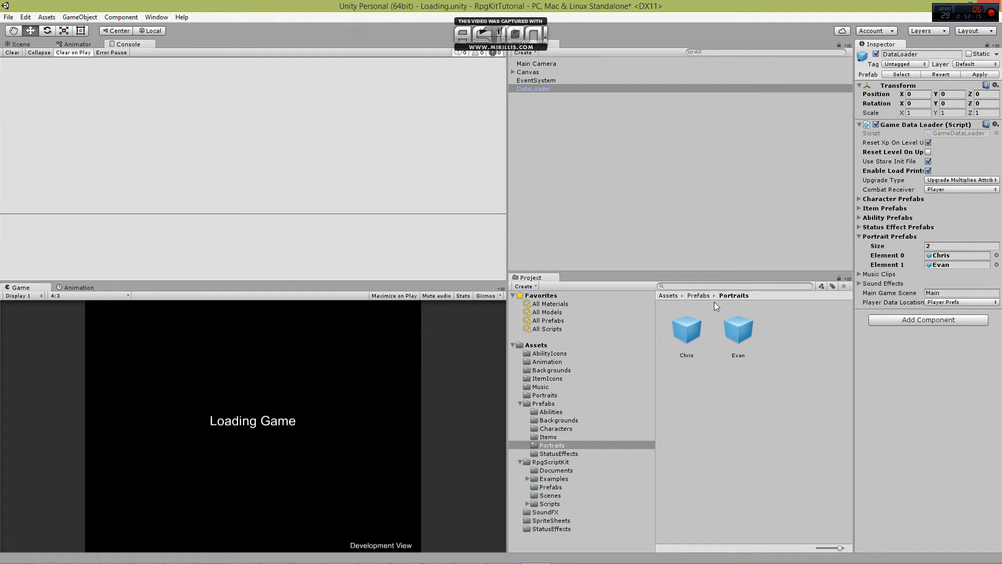
left_click(859, 237)
Size the DataLoader's Music Clips array to 1 and assign Level1Theme from the Music folder to it.
left_click(858, 246)
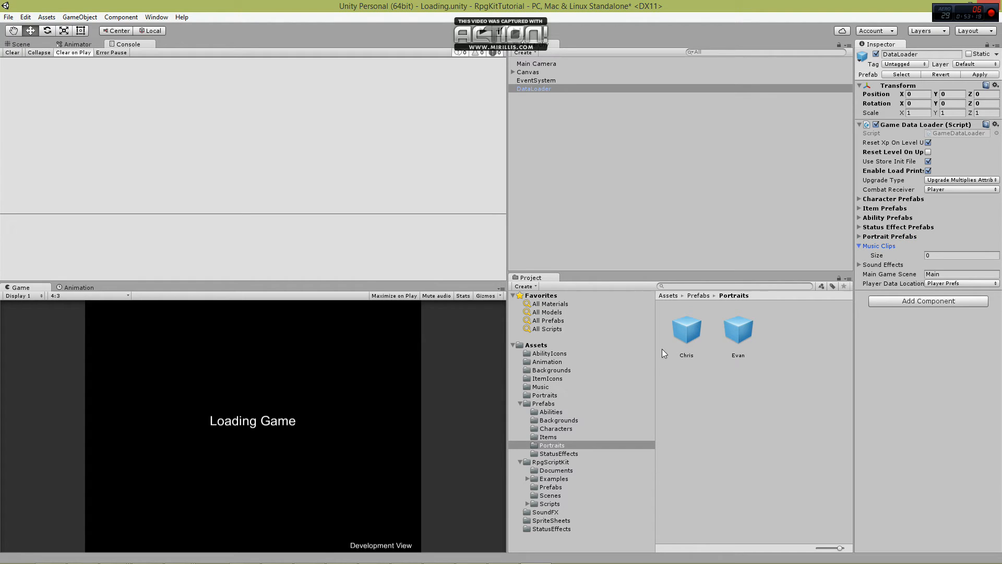
left_click(540, 386)
left_click_drag(678, 329, 940, 256)
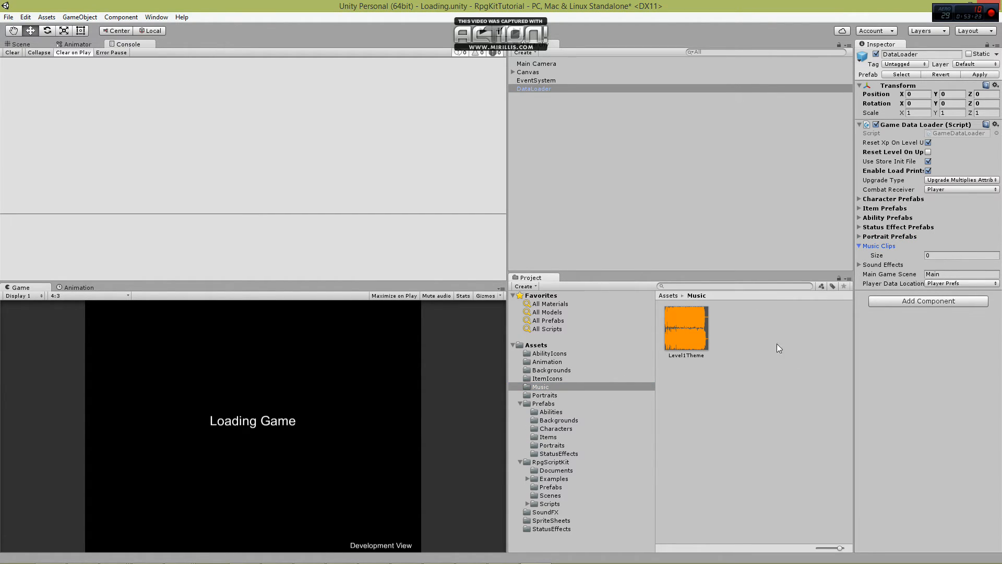
left_click(939, 254)
type("1")
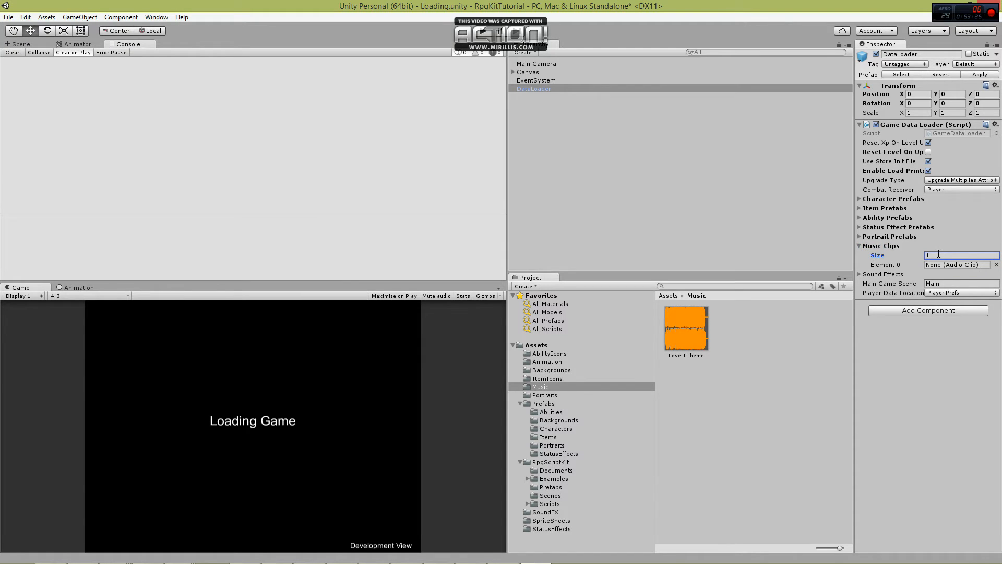
left_click_drag(685, 327, 963, 264)
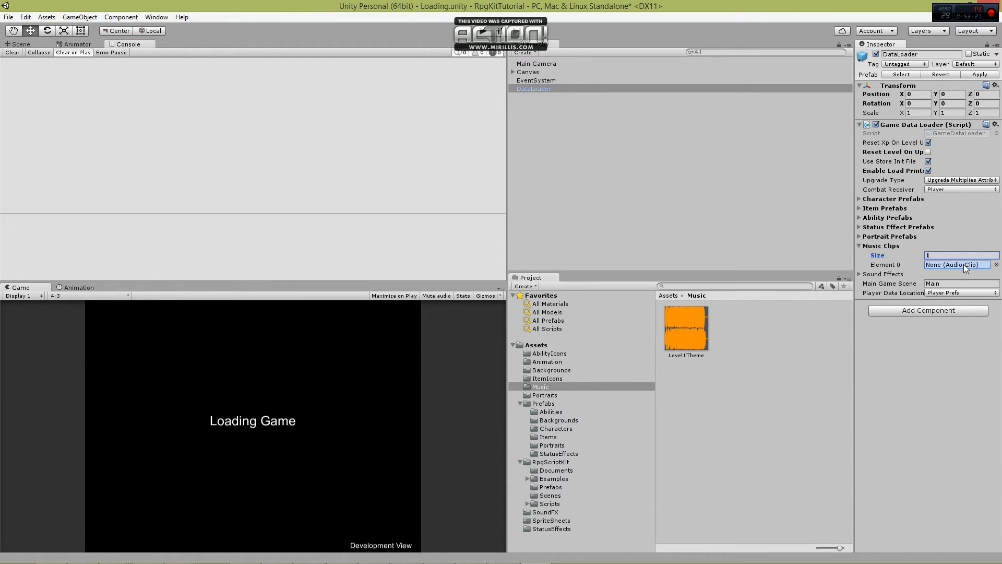
left_click(858, 245)
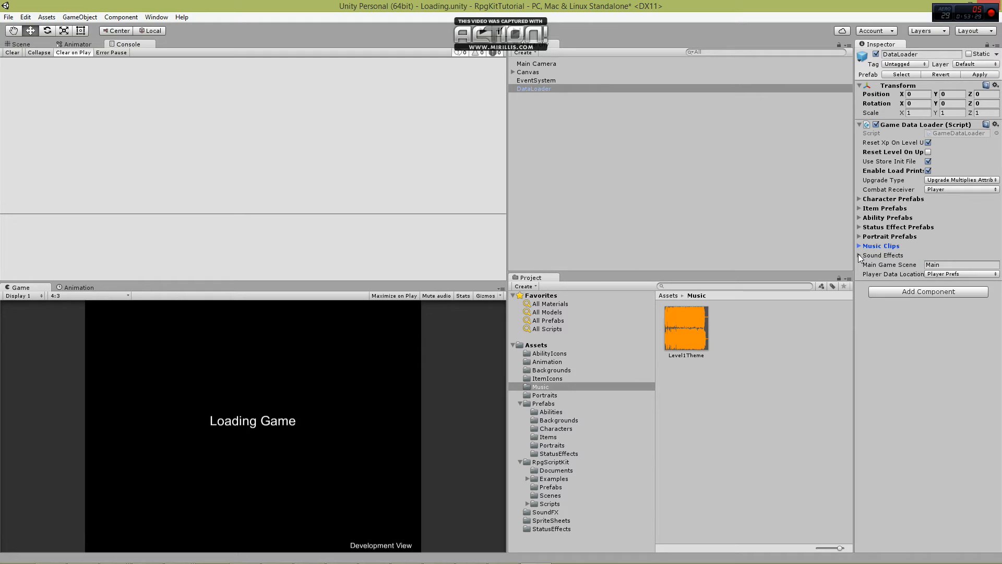
Display the SoundFX folder and set the size of DataLoader's Sound Effects array to 9.
left_click(858, 254)
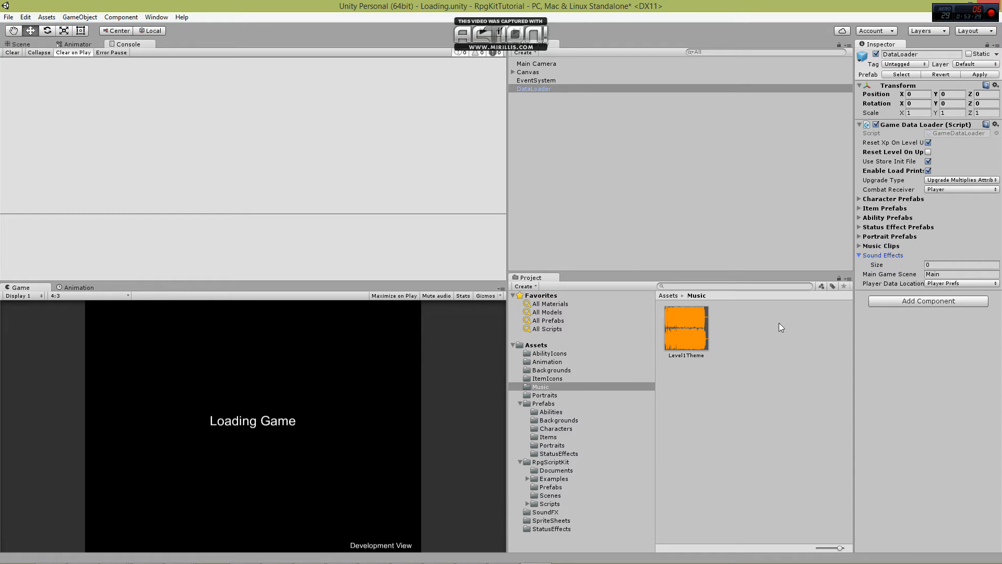
left_click(544, 513)
left_click(953, 263)
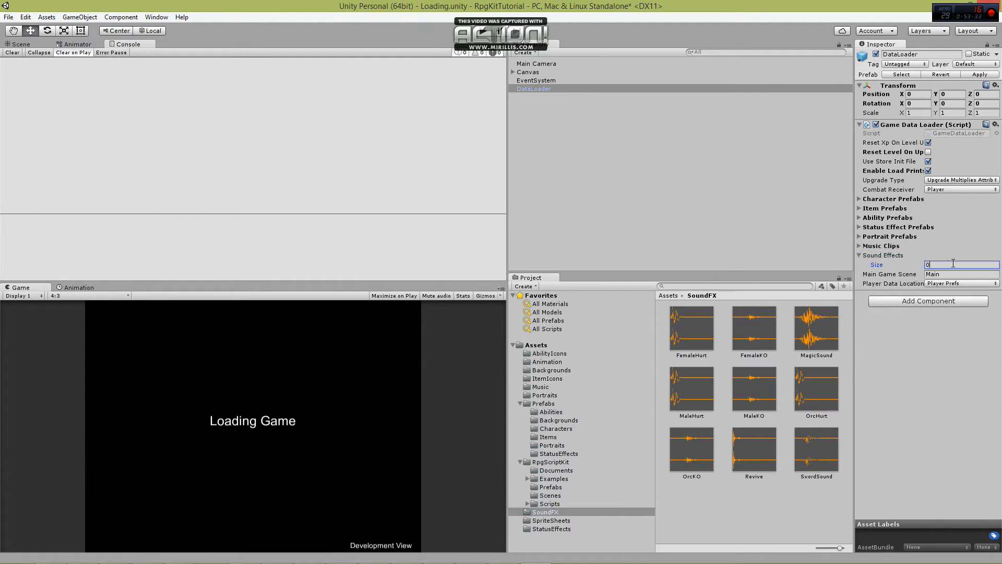
key("Return")
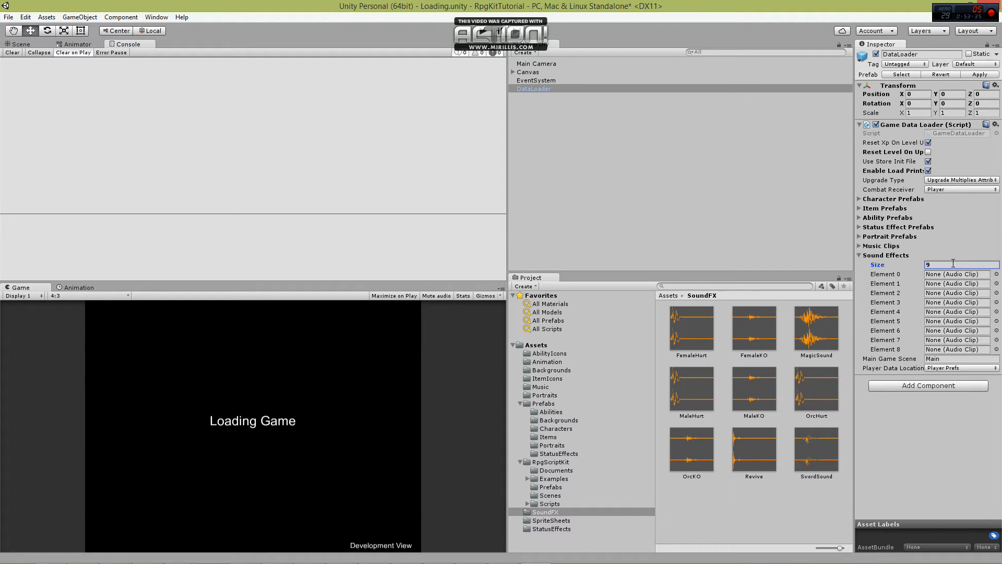
Assign FemaleHurt, FemaleKO, MaleHurt, MaleKO, OrcHurt and OrcKO to DataLoader's Sound Effects elements 0 through 5, in that order.
left_click_drag(690, 327, 956, 274)
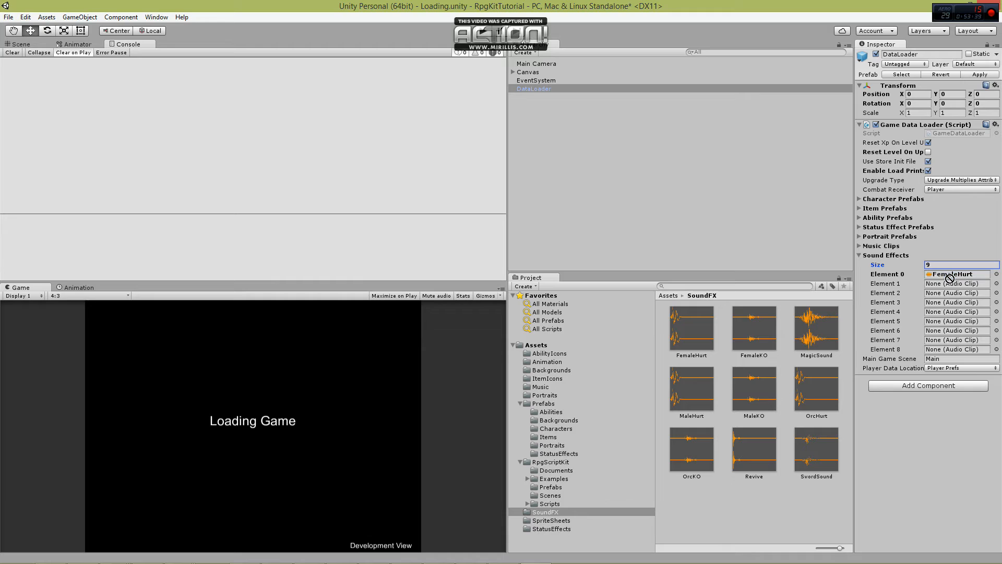
left_click_drag(771, 334, 955, 287)
left_click_drag(690, 412, 946, 295)
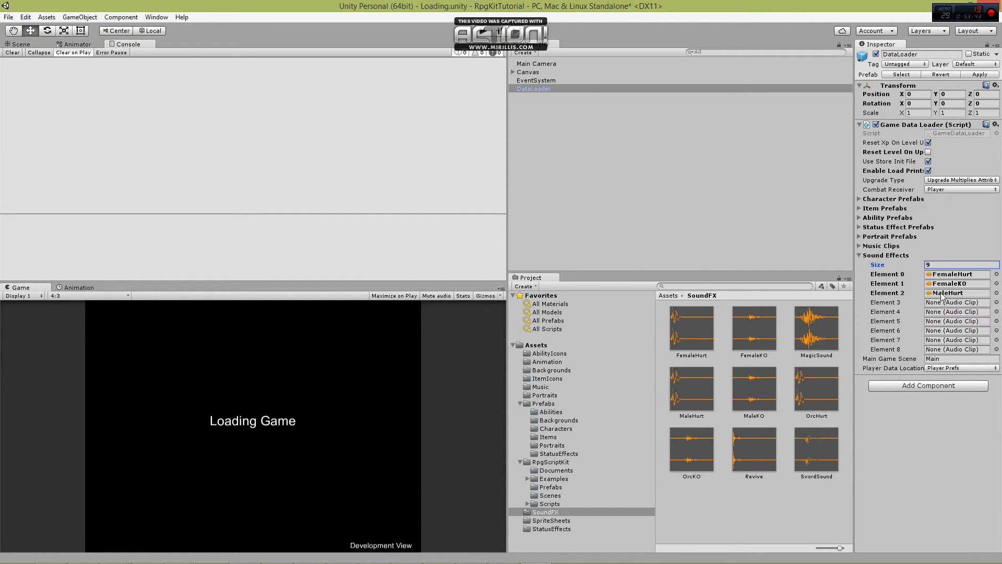
left_click_drag(754, 394, 934, 303)
left_click_drag(816, 389, 942, 316)
left_click_drag(692, 449, 941, 325)
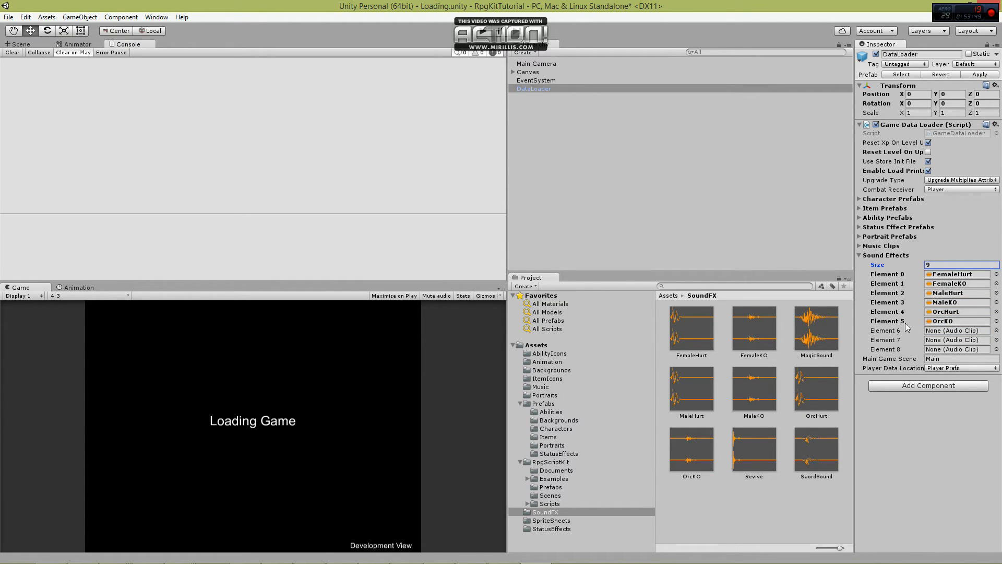
Assign MagicSound, SwordSound and Revive to DataLoader's Sound Effects elements 6, 7 and 8, then collapse the array.
left_click(816, 331)
left_click_drag(847, 350, 940, 335)
left_click_drag(818, 452, 954, 342)
left_click_drag(757, 454, 939, 351)
left_click(859, 255)
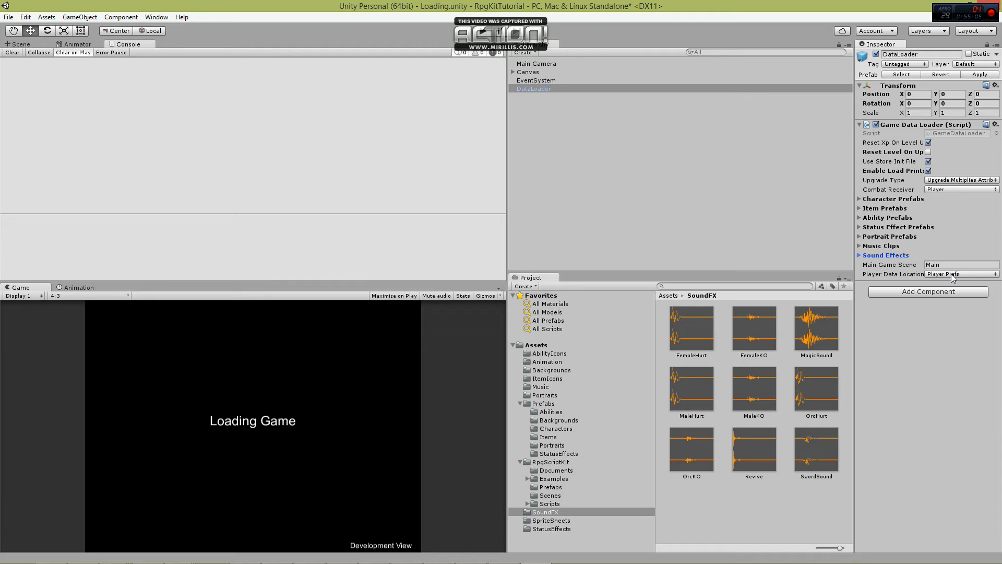
Keep DataLoader's Player Data Location on Player Prefs and store the DataLoader object as a prefab in the Assets Prefabs folder.
left_click(952, 274)
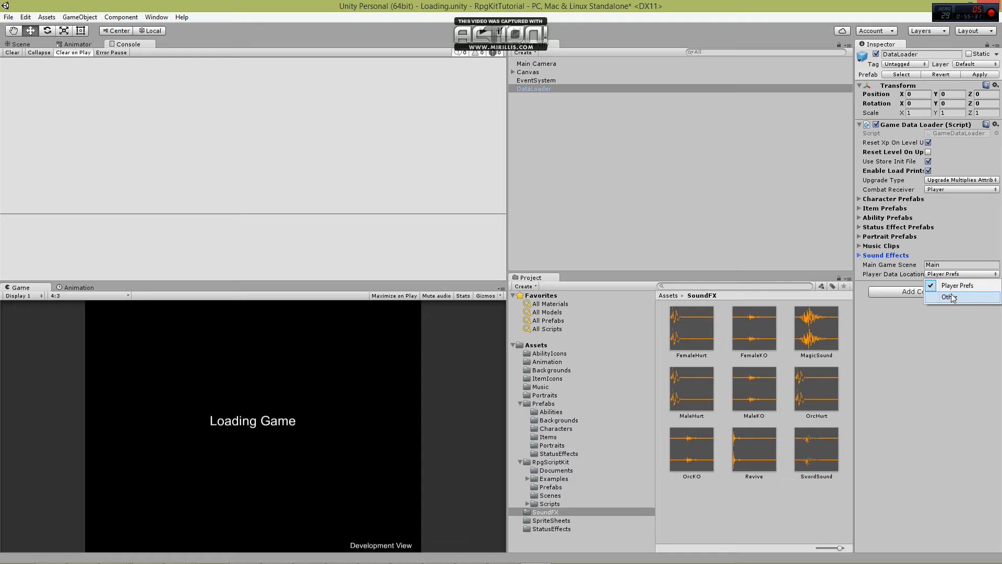
left_click(960, 285)
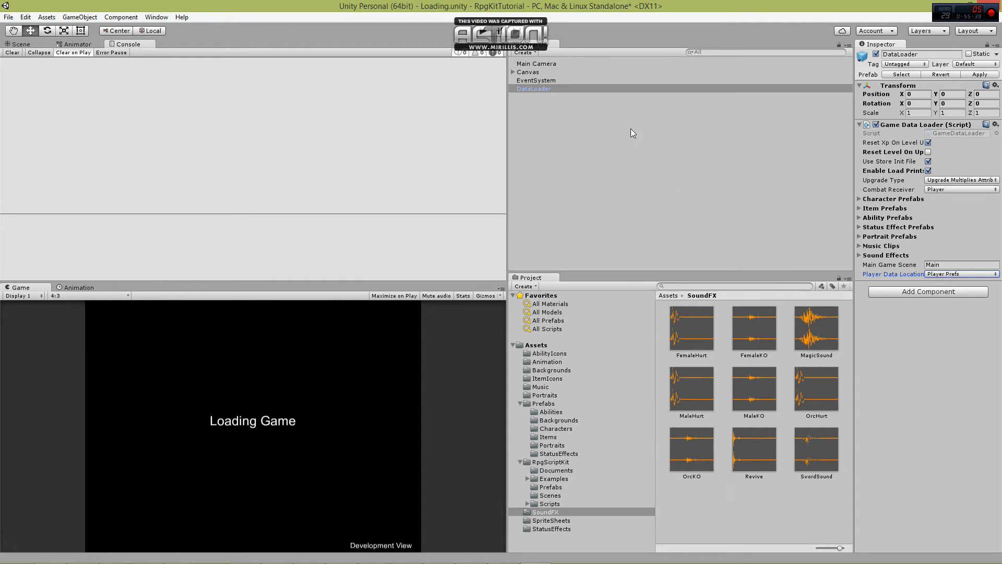
left_click(549, 404)
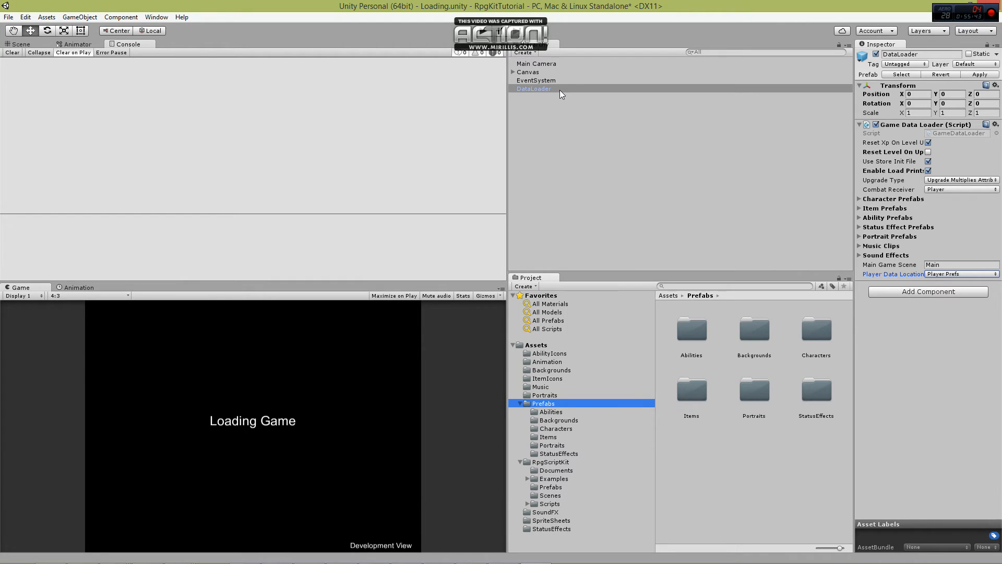
left_click_drag(557, 88, 751, 449)
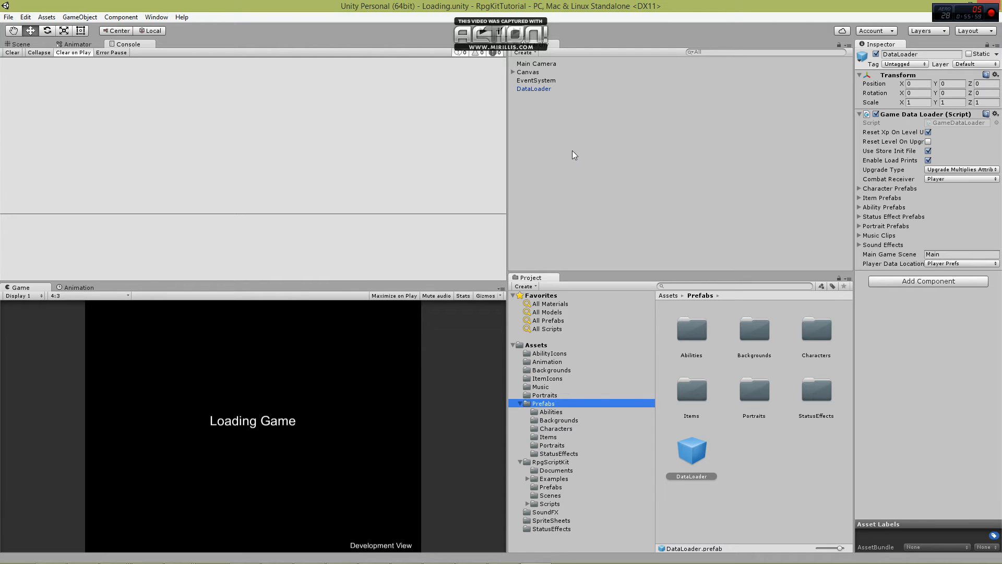
Open the Main scene from the RpgScriptKit Examples Scenes folder.
left_click(526, 479)
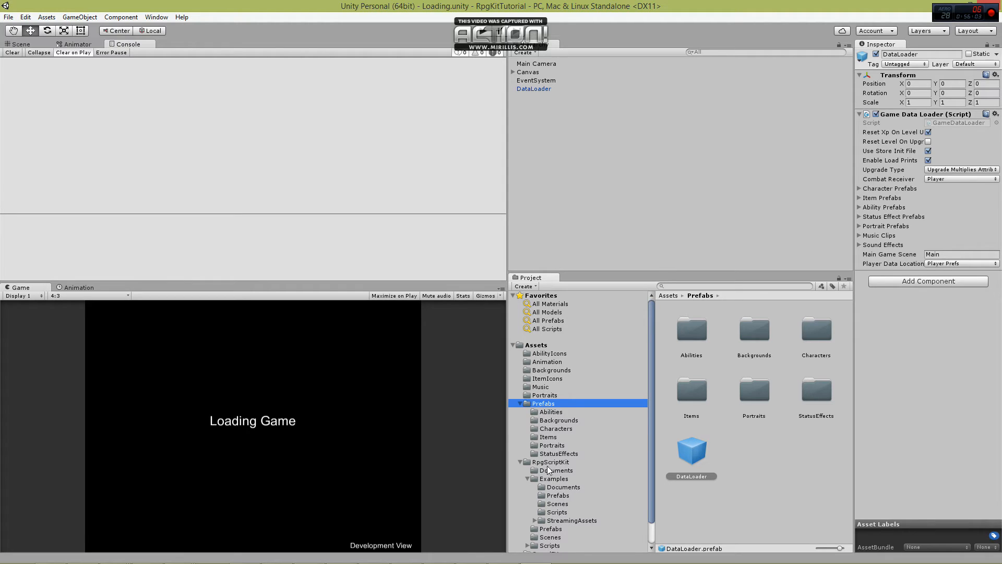
left_click(521, 404)
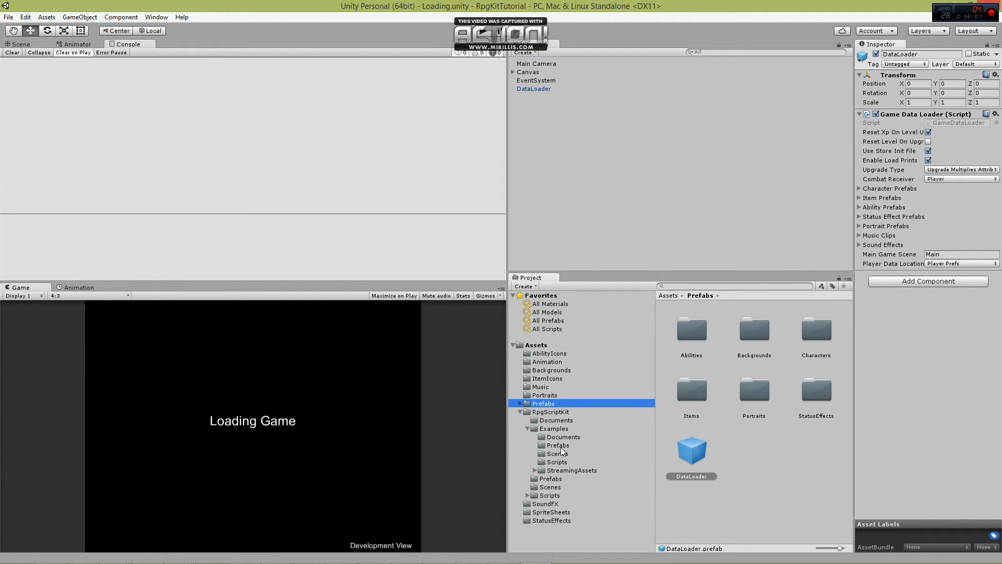
left_click(558, 454)
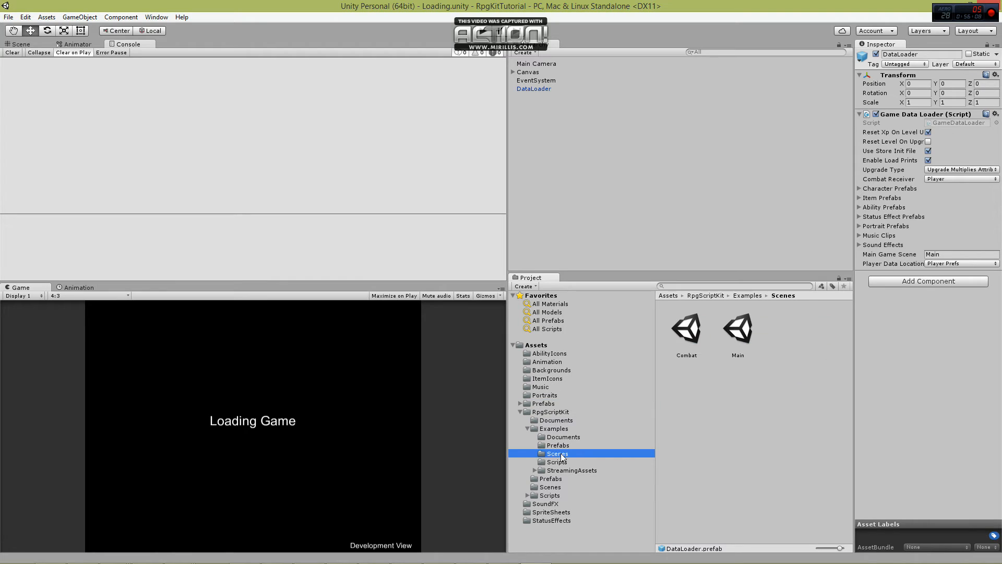
double_click(738, 334)
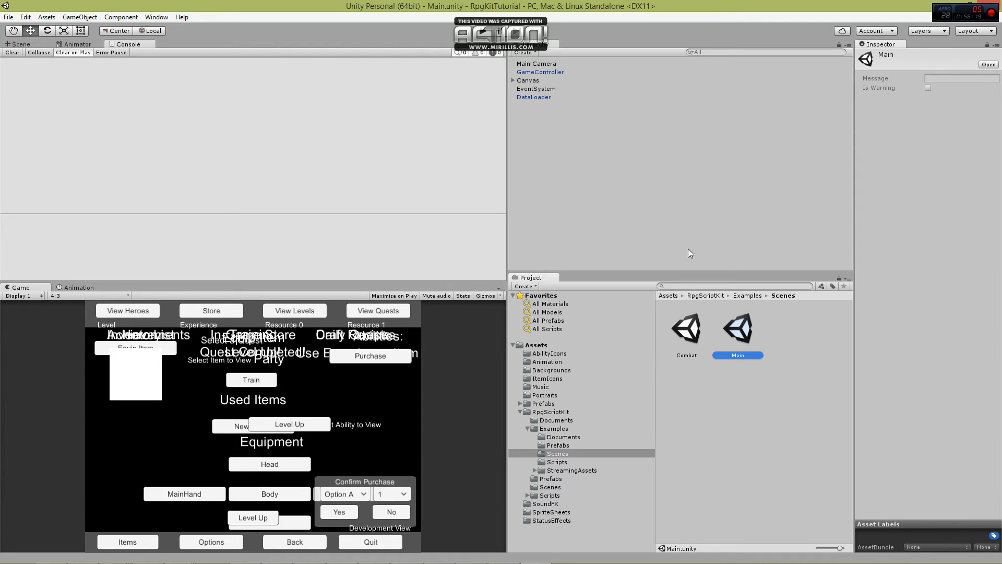
Duplicate the Canvas's Res1Text object and place the copy directly below Res1Text in the hierarchy.
left_click(512, 80)
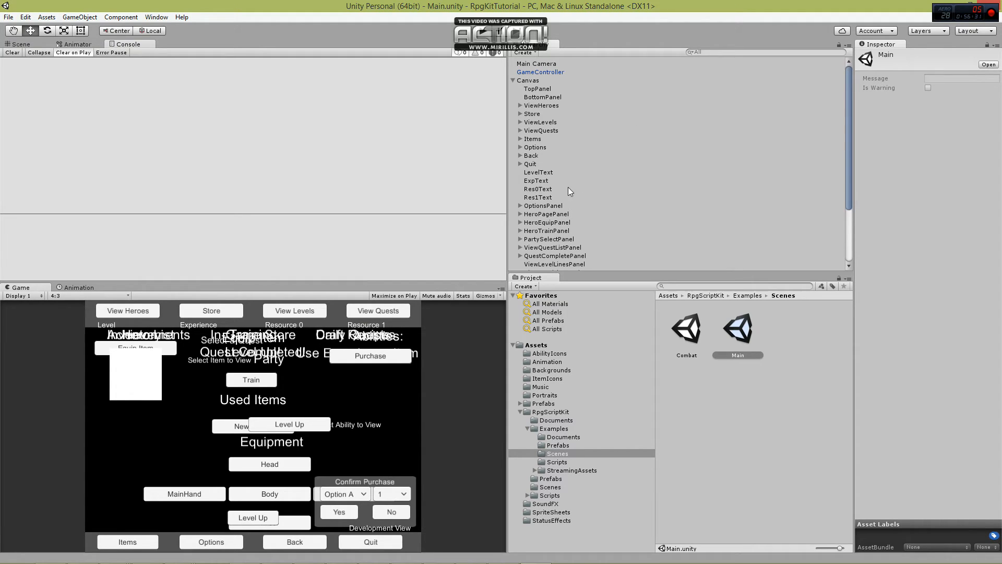
left_click(555, 199)
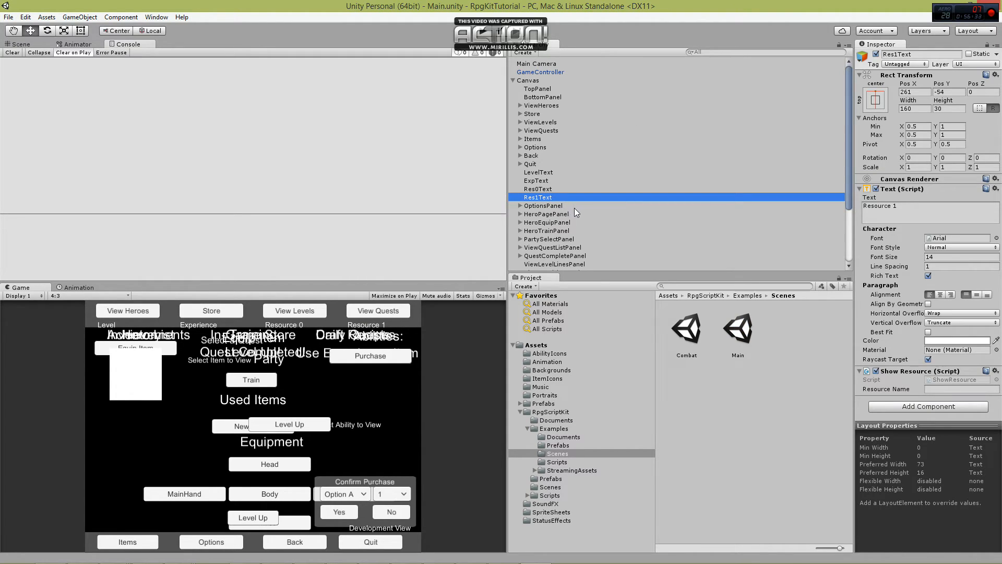
key("ctrl+d")
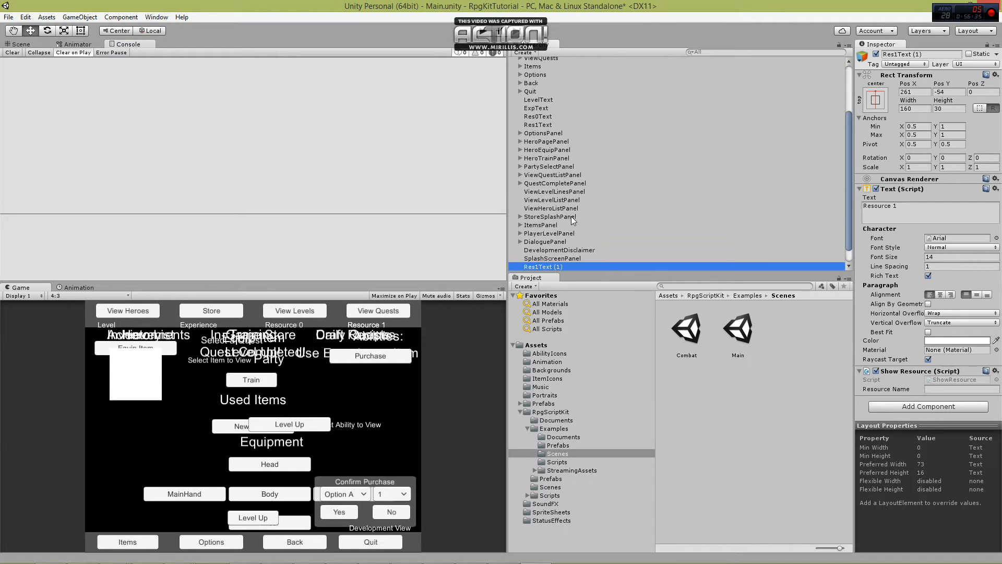
left_click_drag(561, 264, 557, 130)
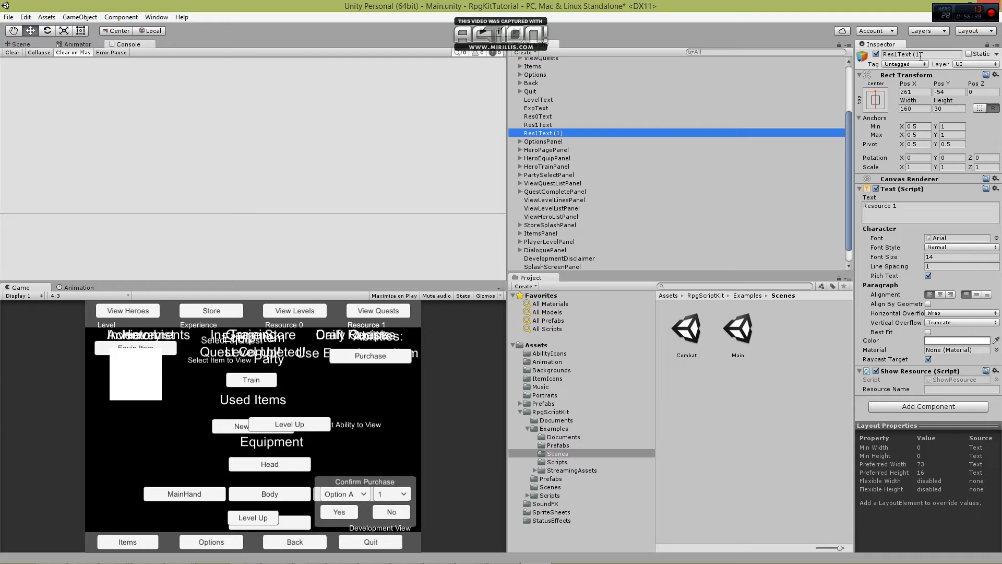
Rename the duplicated text object Res2Text and set its displayed text to "Resource 2".
left_click(944, 51)
key("End")
key("BackSpace")
key("BackSpace")
key("BackSpace")
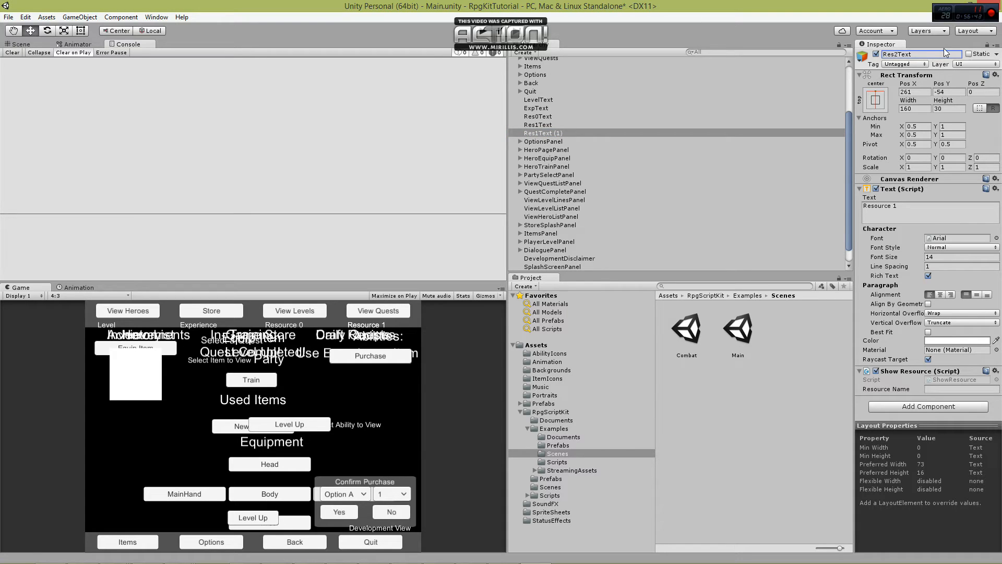
left_click(923, 205)
key("End")
key("BackSpace")
type("2")
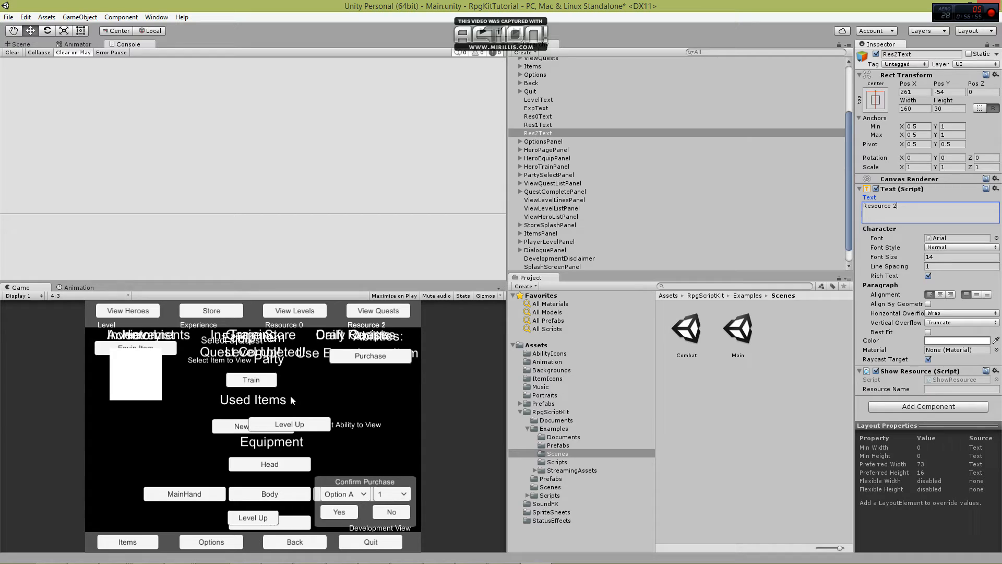
Set the Show Resource script's Resource Name to S on Res0Text, IP on Res1Text and Energy on Res2Text.
left_click(559, 116)
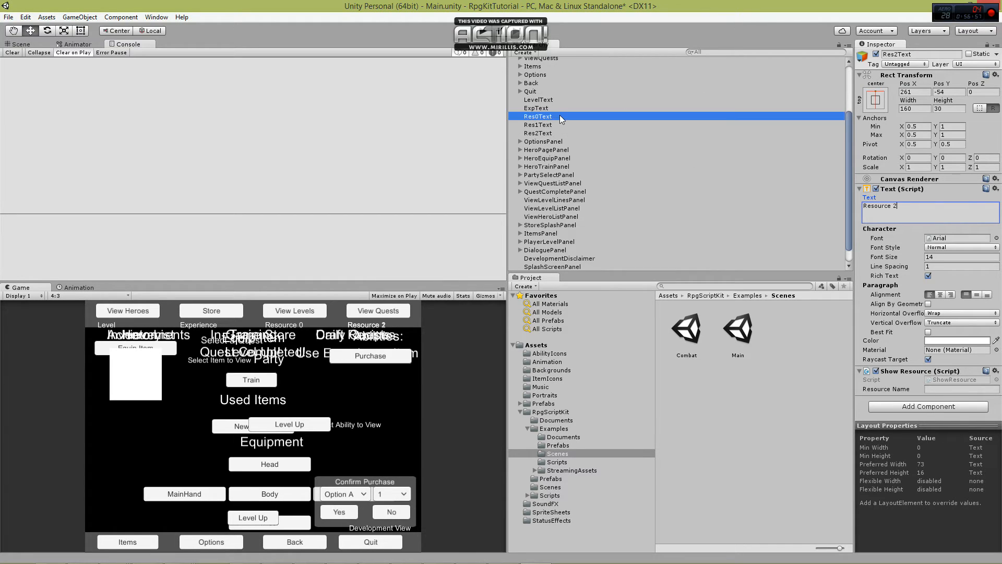
left_click(938, 388)
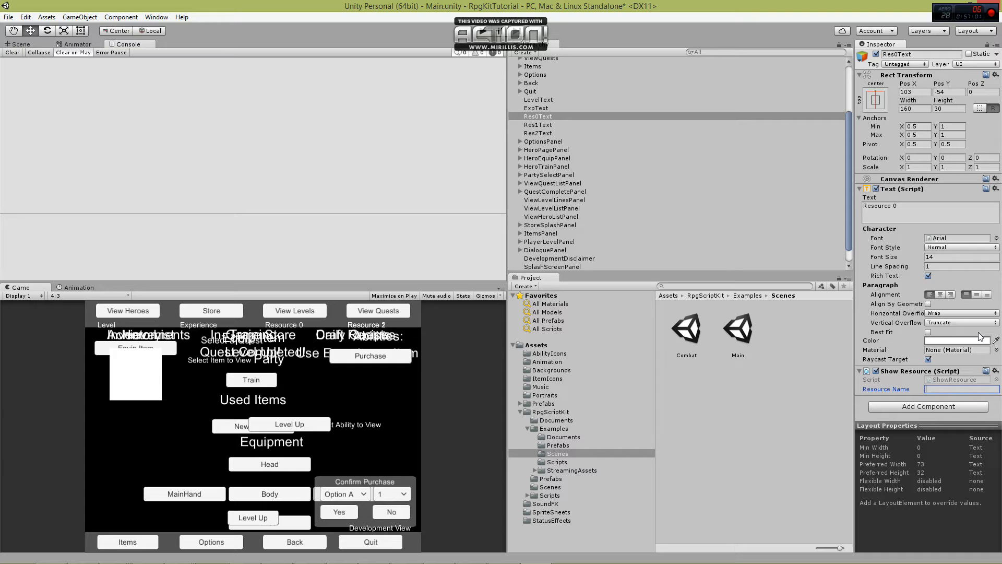
type("SP")
left_click(555, 123)
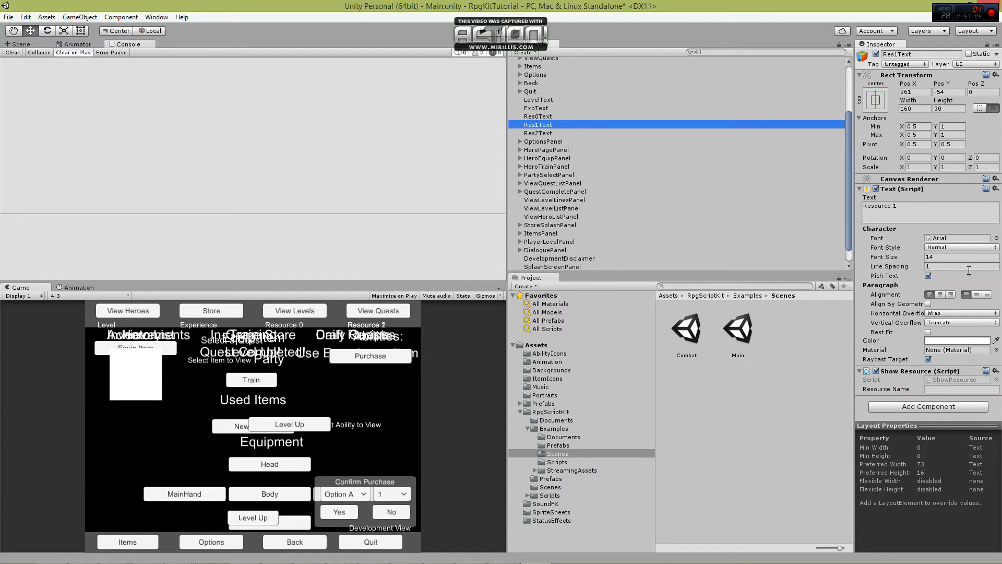
left_click(940, 389)
type("IP")
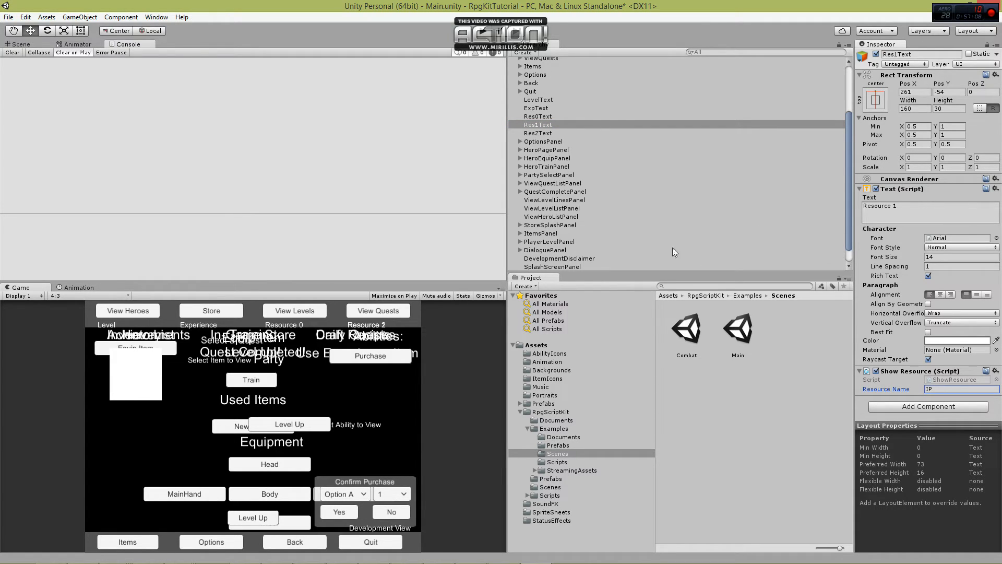
left_click(543, 133)
left_click(958, 389)
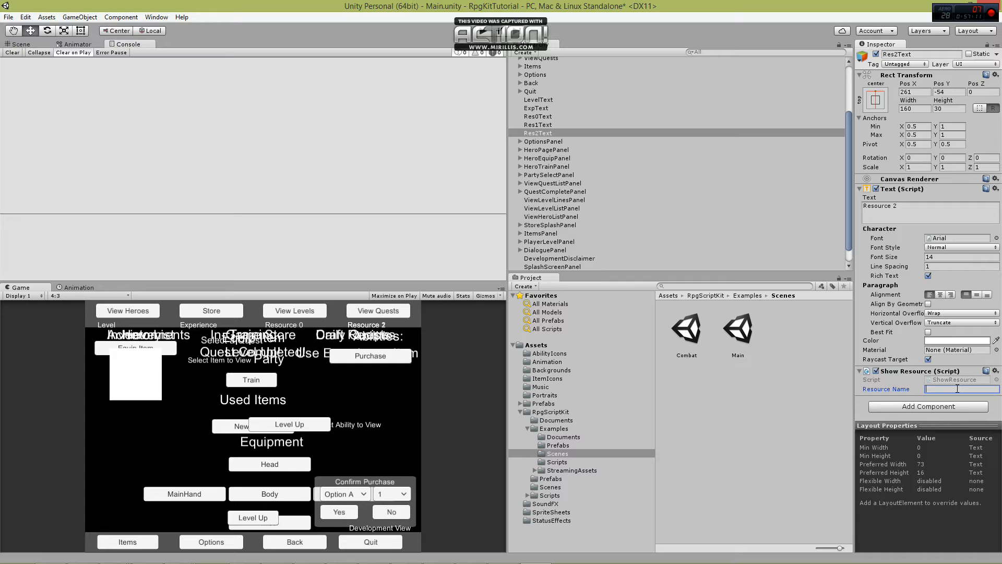
type("Energy")
left_click(562, 125)
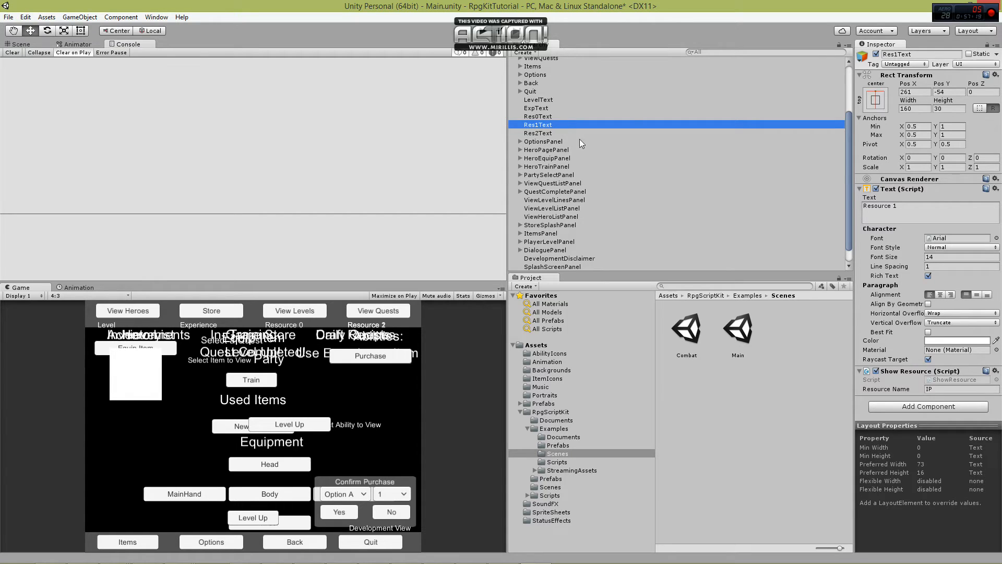
Replace the Main scene's existing DataLoader with the DataLoader prefab from the Assets Prefabs folder and save the scene.
scroll(553, 105, "up", 3)
left_click(513, 80)
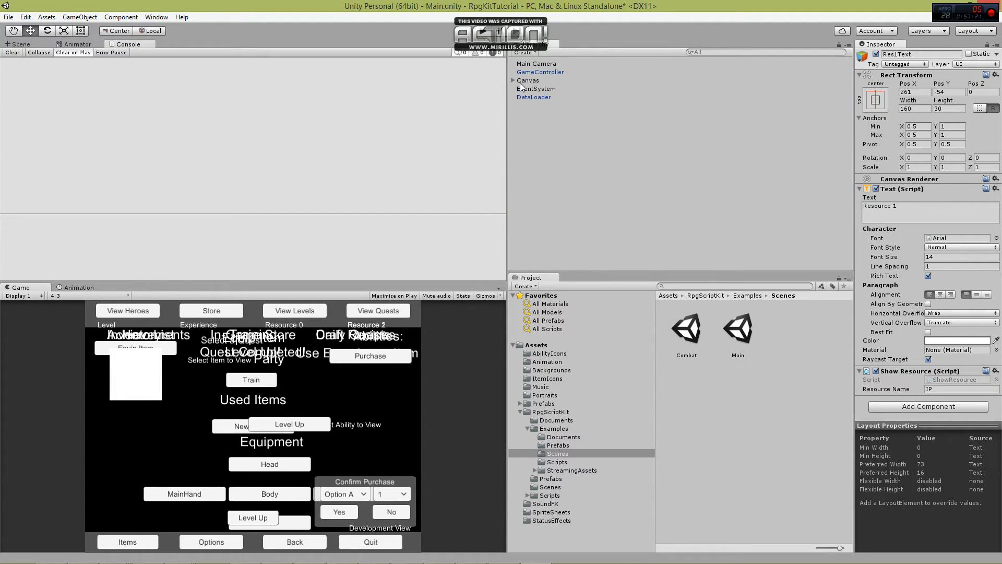
left_click(534, 100)
key("Delete")
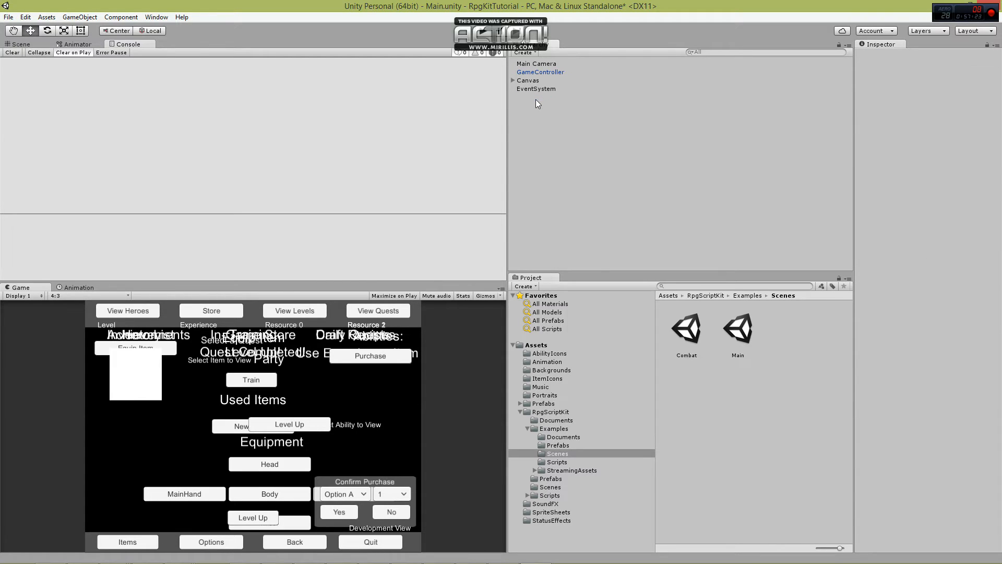
left_click(546, 403)
left_click(690, 452)
left_click_drag(690, 454, 574, 164)
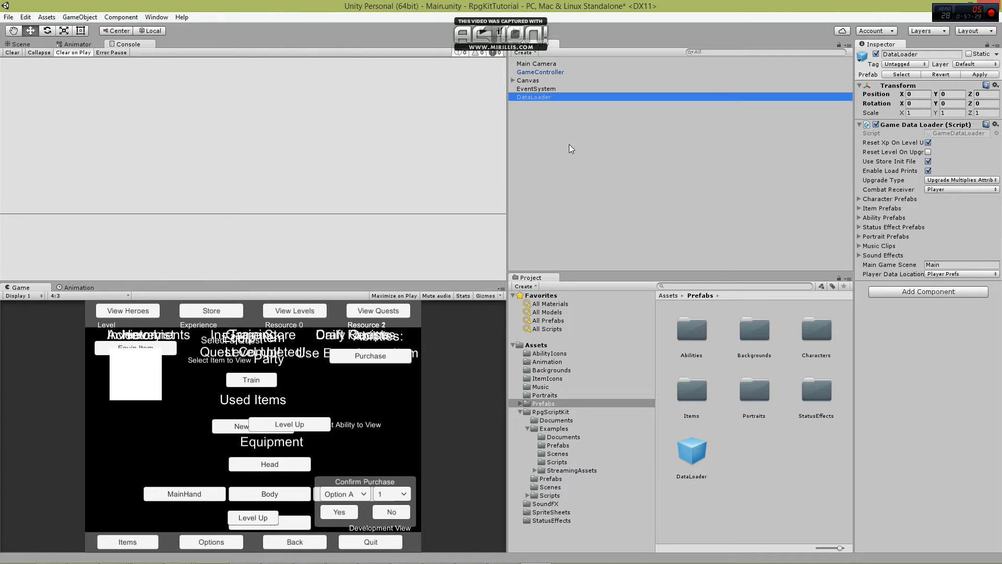
key("ctrl+s")
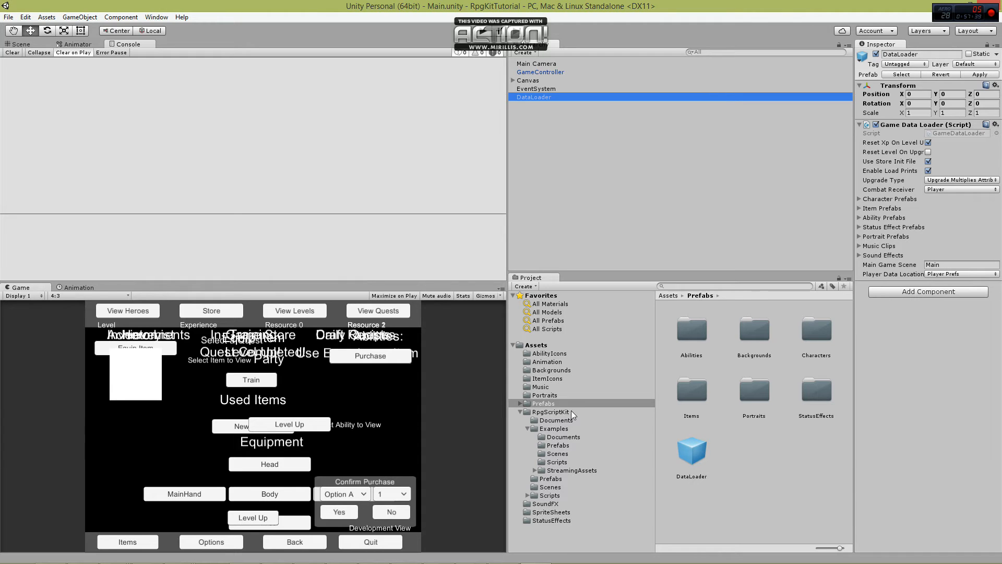
Open the Combat scene from the Examples Scenes folder and expand the CombatController's Backgrounds array.
left_click(561, 455)
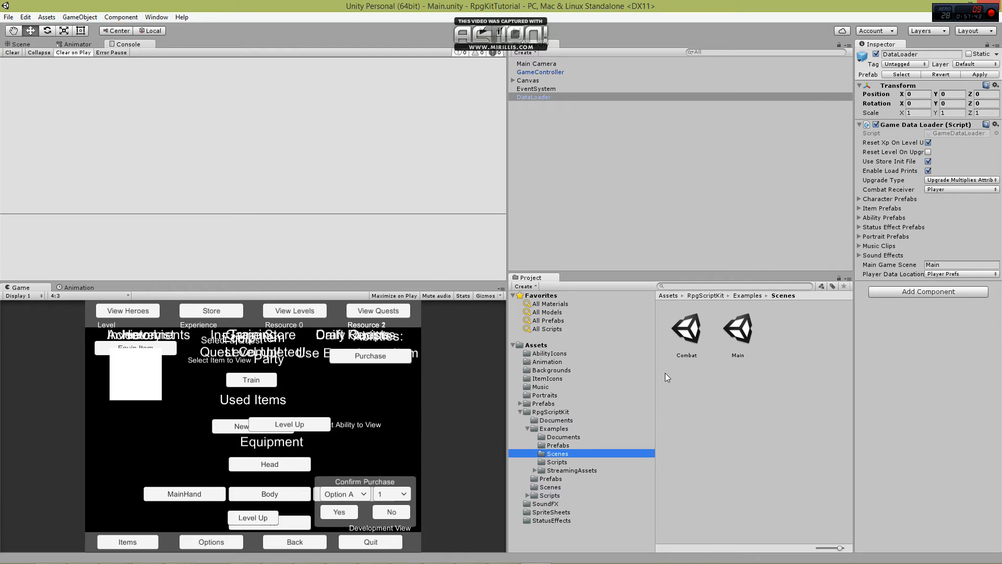
double_click(694, 329)
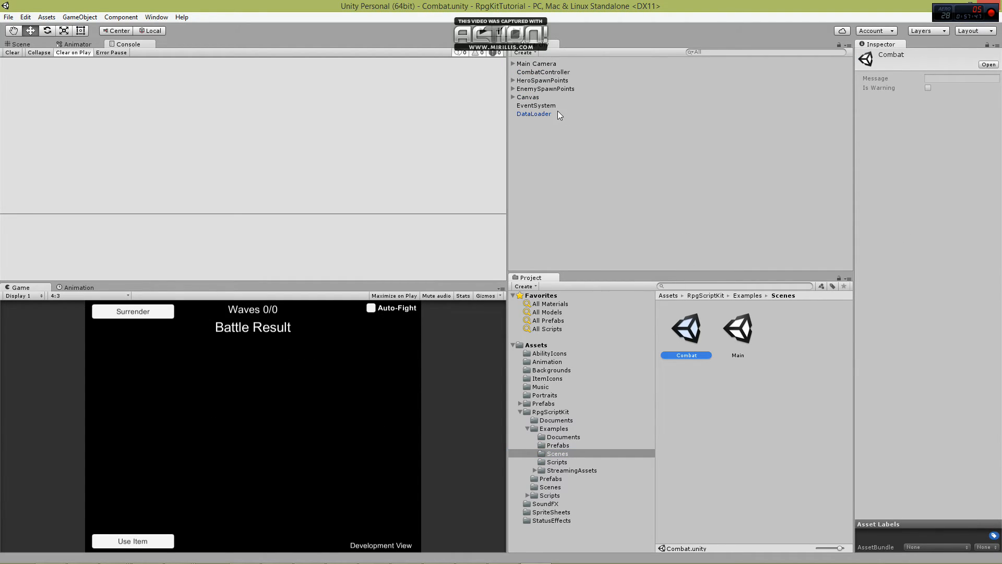
left_click(529, 72)
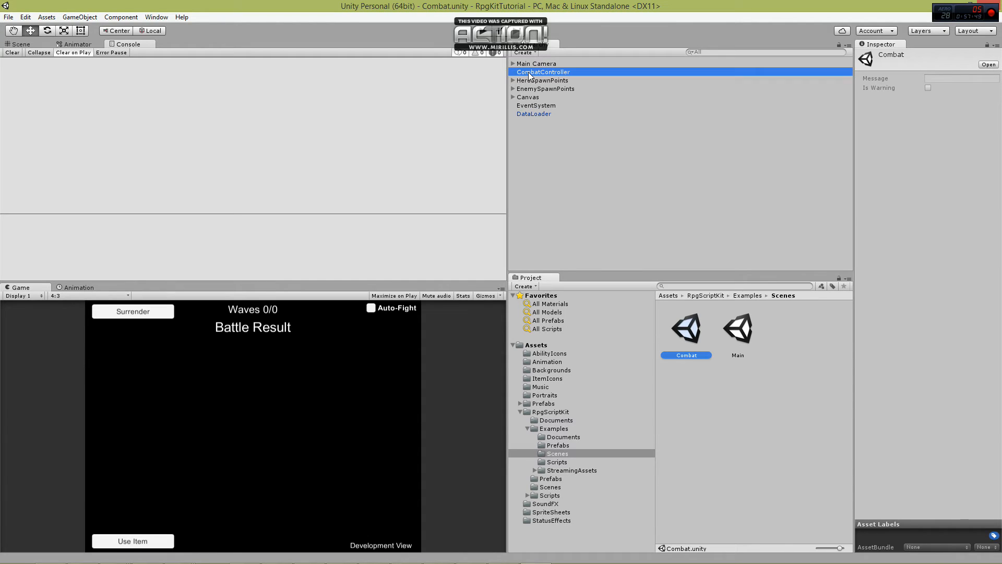
left_click(858, 170)
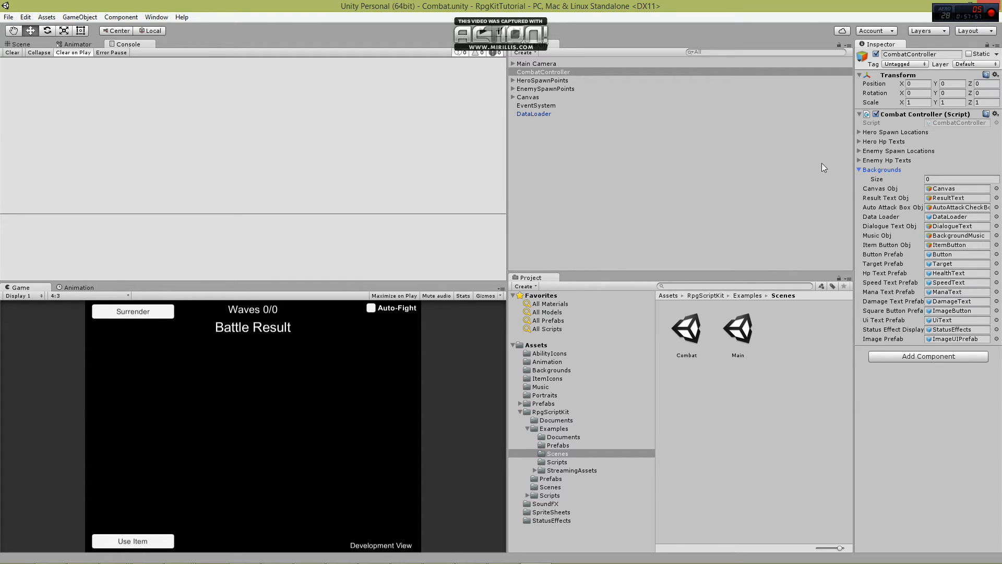
Add the paisaje artico and pyramid images from the Backgrounds folder to the Combat scene as sprite objects.
key("Tab")
left_click(552, 370)
left_click_drag(686, 329, 590, 219)
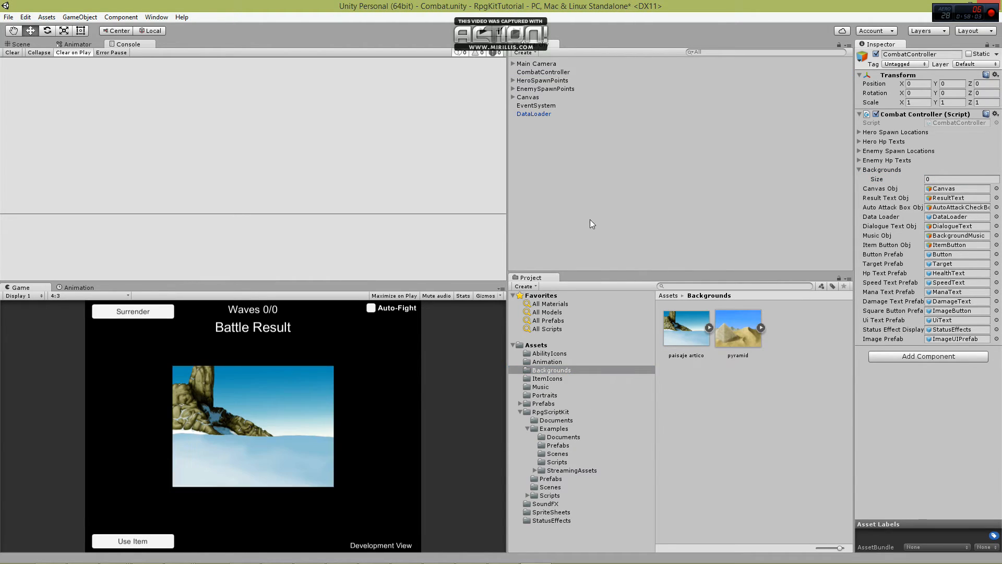
left_click_drag(723, 321, 622, 205)
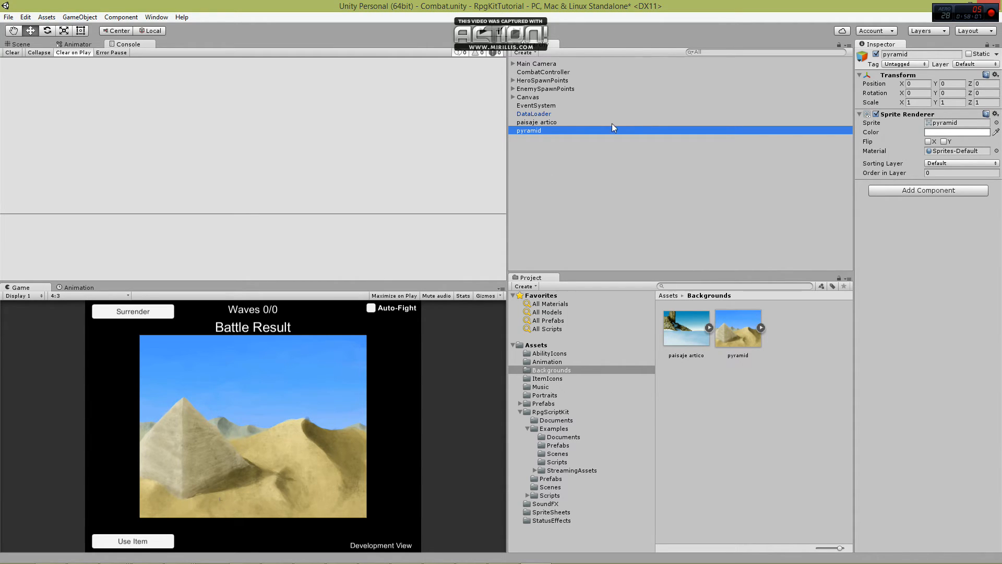
Rename the paisaje artico sprite object to Background1 and the pyramid sprite object to Background2.
left_click(552, 123)
left_click(935, 54)
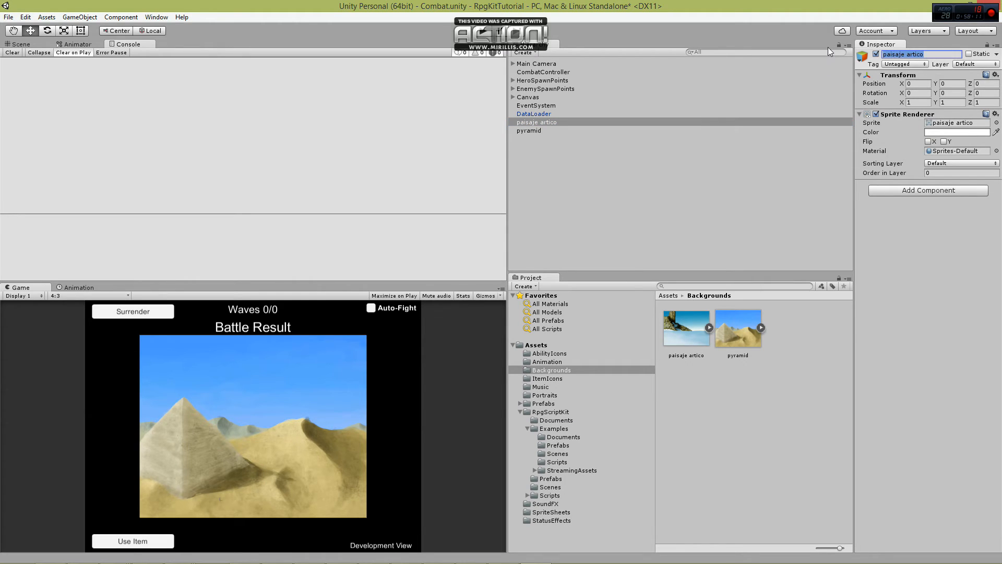
type("Background1")
key("Return")
left_click(558, 130)
left_click_drag(899, 54, 877, 58)
type("Background2")
key("Return")
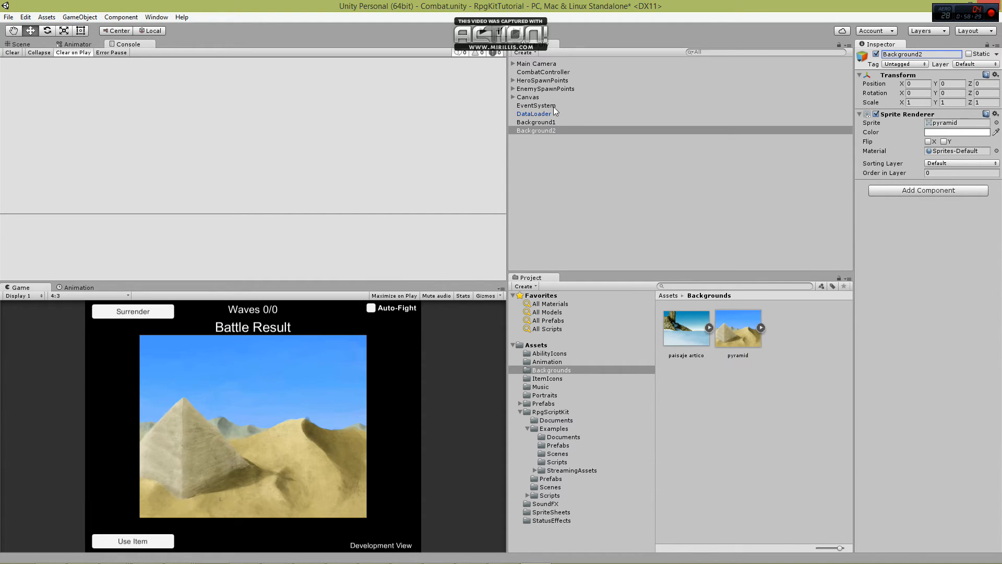
Set the CombatController's Backgrounds size to 2, assign Background1 to Element 0 and Background2 to Element 1, and save the scene.
left_click(560, 71)
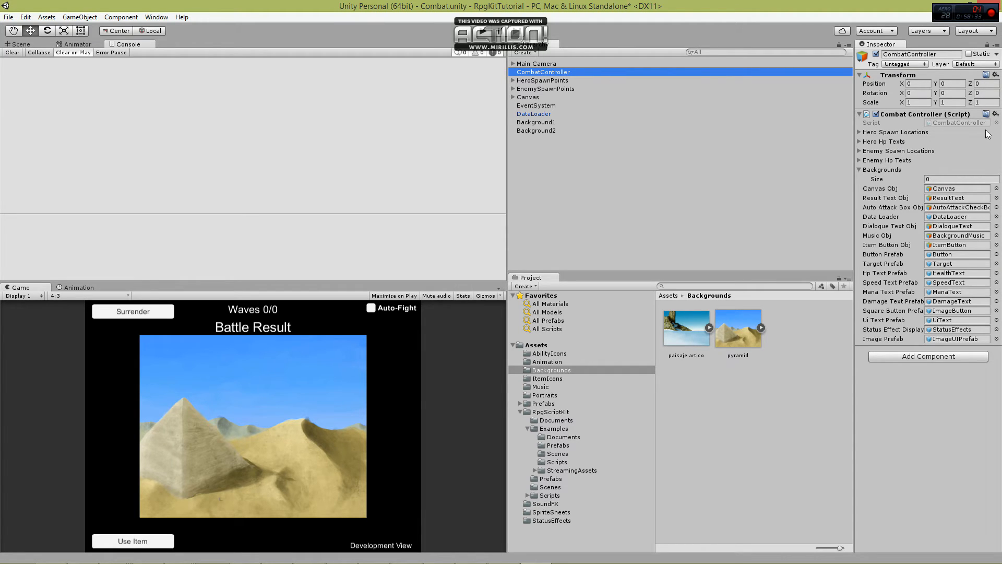
left_click(940, 180)
type("2")
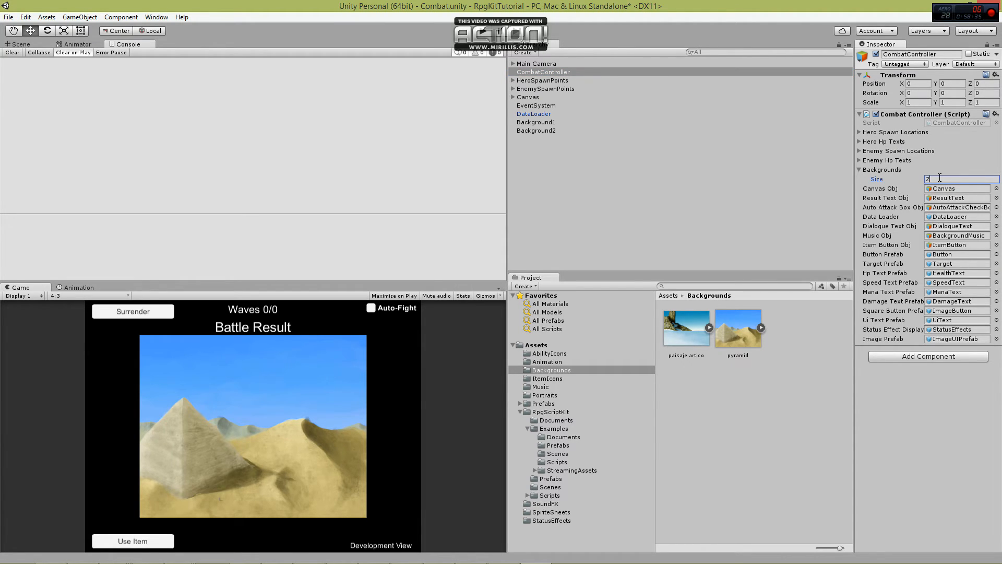
key("Return")
left_click_drag(678, 341, 695, 353)
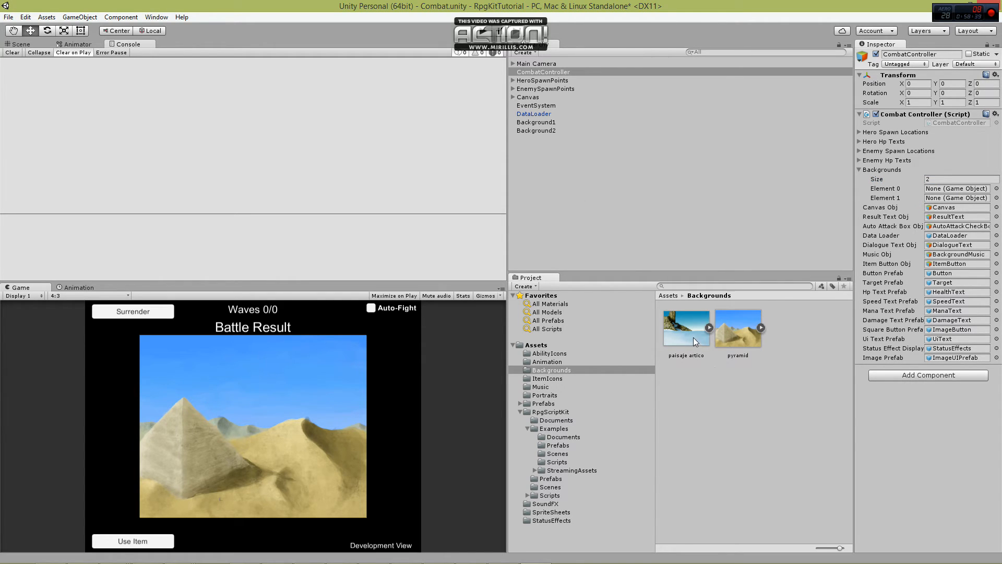
left_click(545, 123)
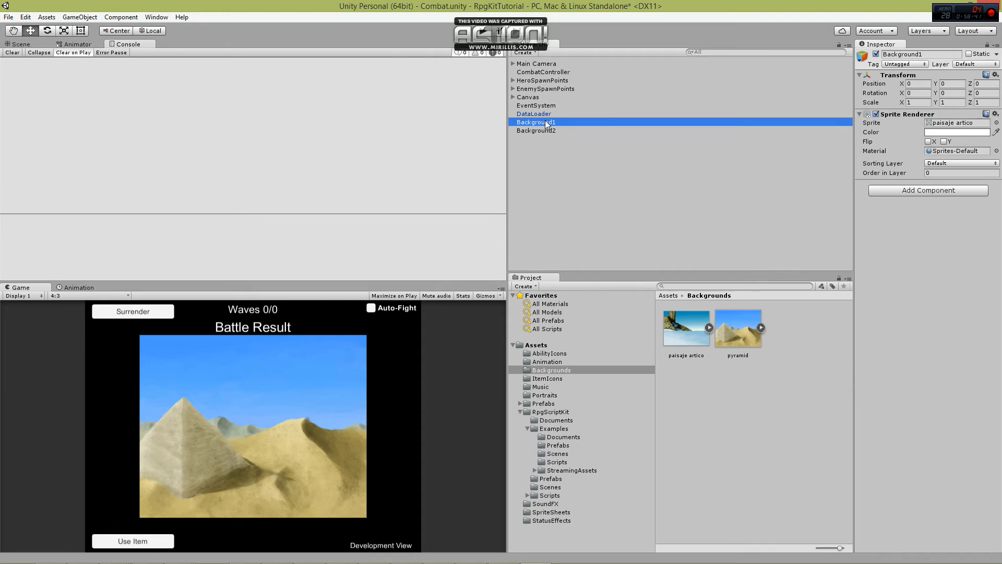
left_click(542, 71)
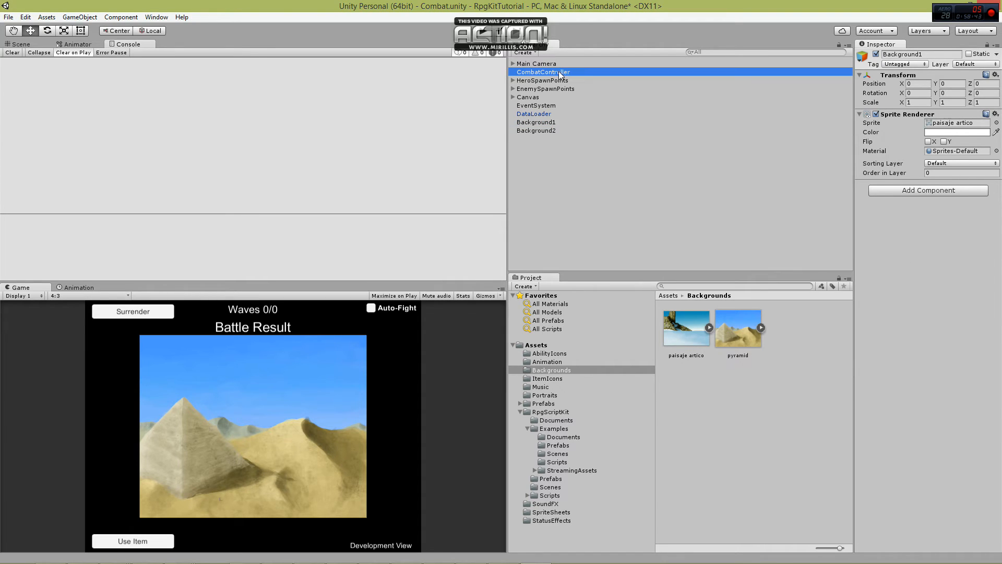
left_click_drag(536, 122, 955, 188)
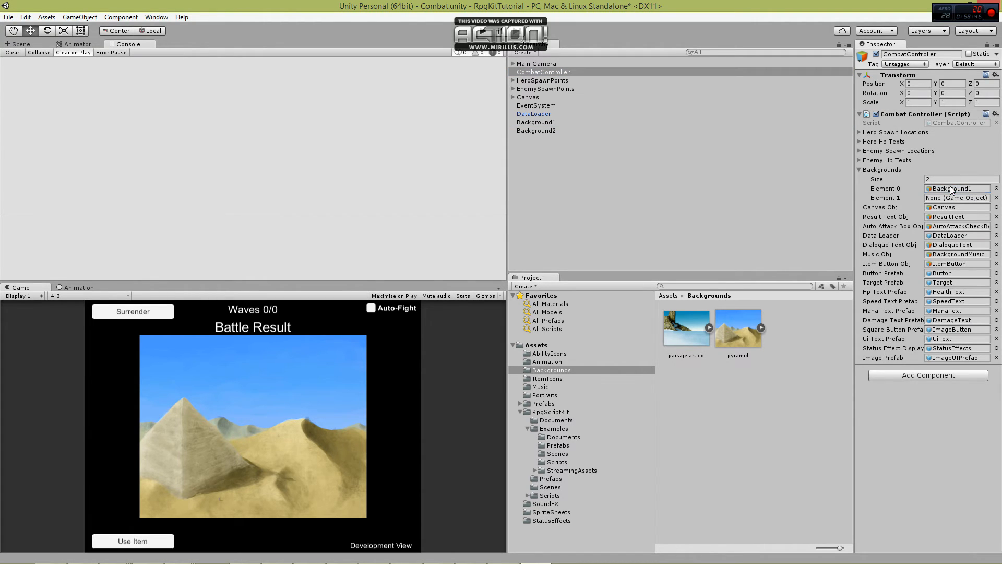
left_click_drag(543, 130, 952, 195)
key("ctrl+s")
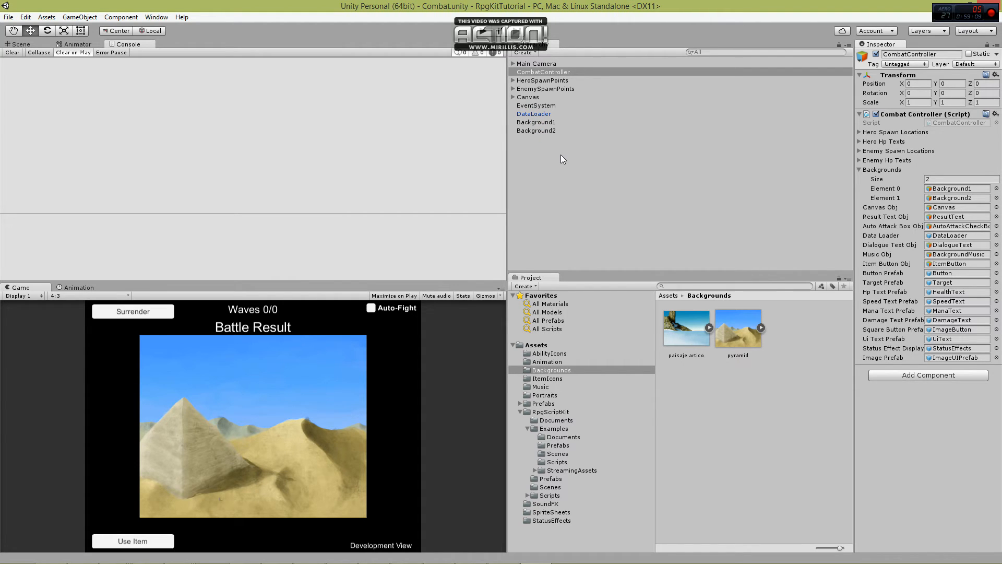
Collapse the Examples folder and open the Loading scene from the RpgScriptKit Scenes folder.
left_click(528, 428)
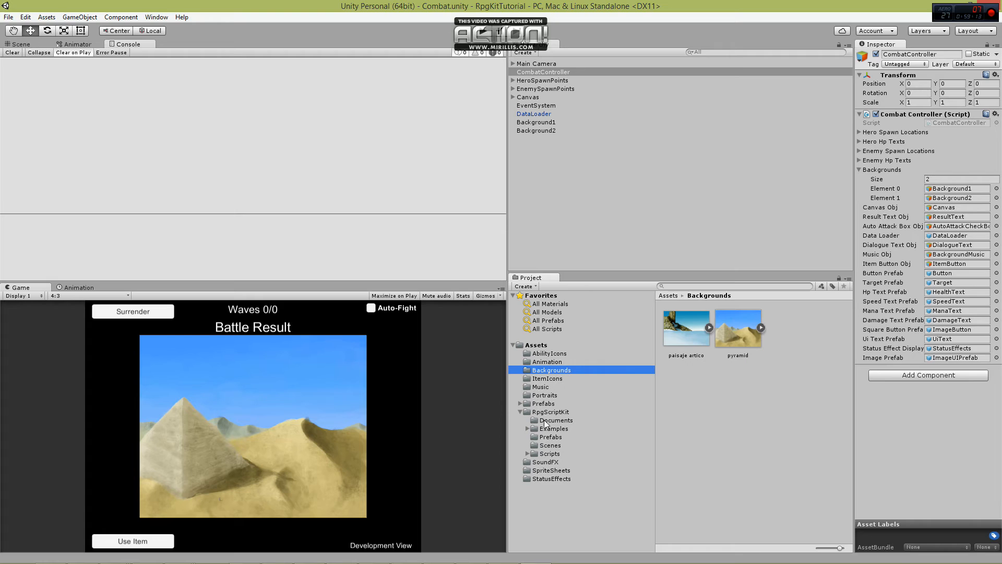
left_click(551, 447)
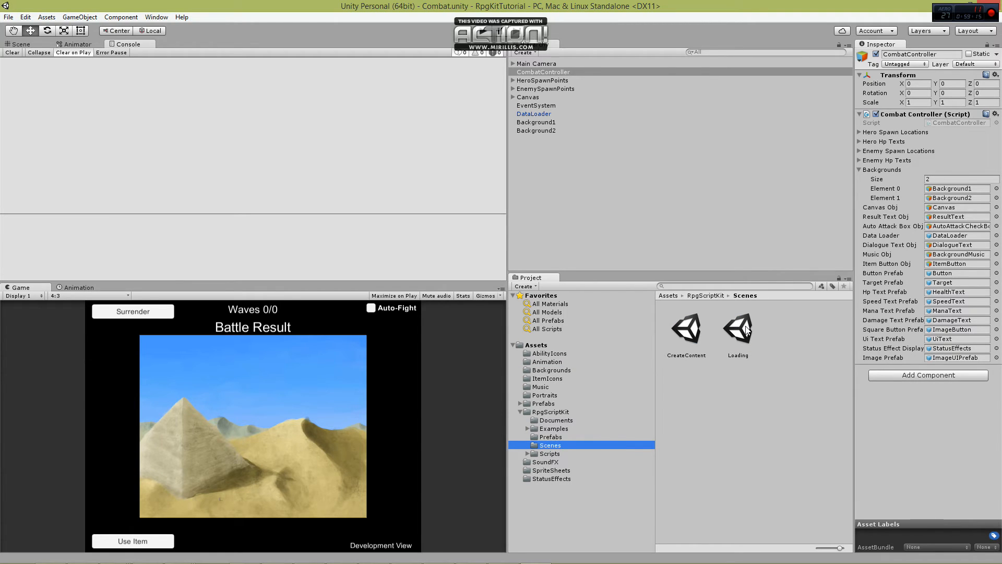
left_click(748, 330)
double_click(747, 330)
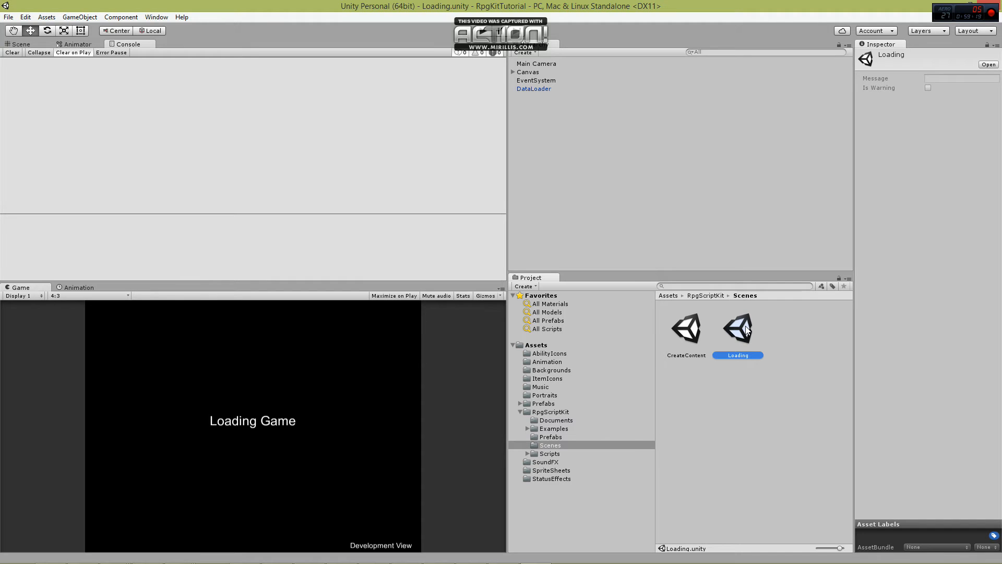
Run the game from the Loading scene, examine the loading error in the console log, and stop the game.
left_click(481, 32)
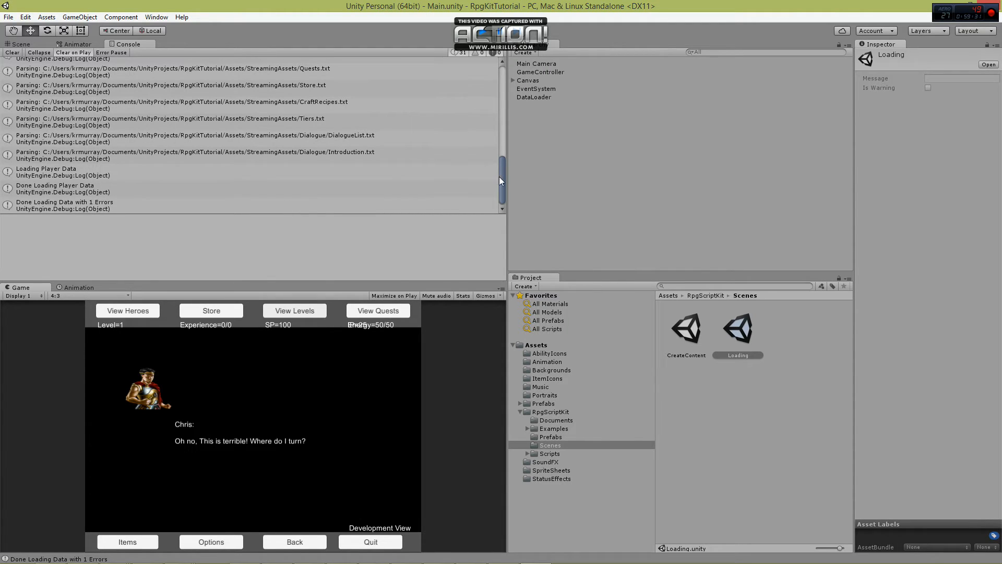
left_click_drag(507, 162, 495, 129)
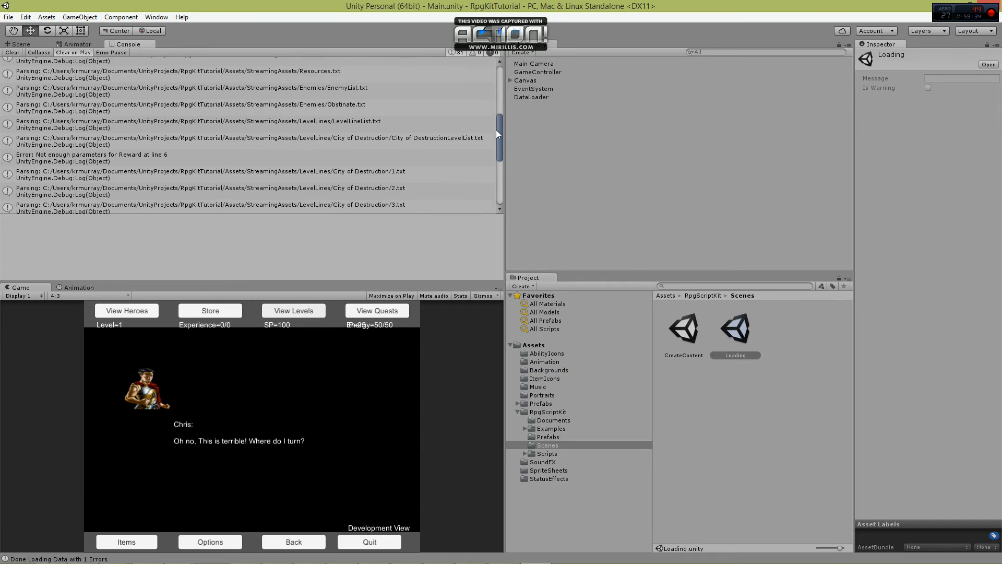
left_click(119, 155)
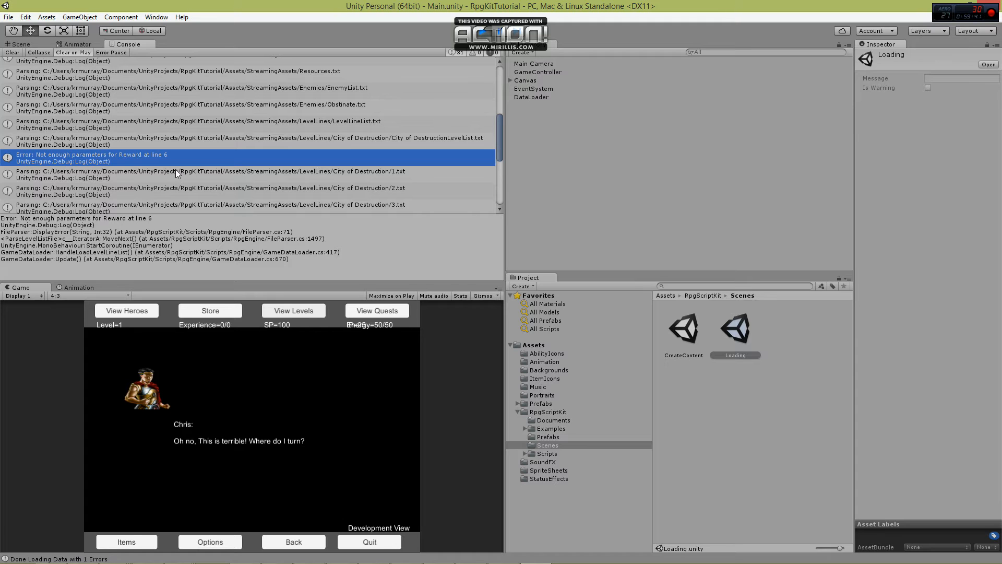
left_click(483, 30)
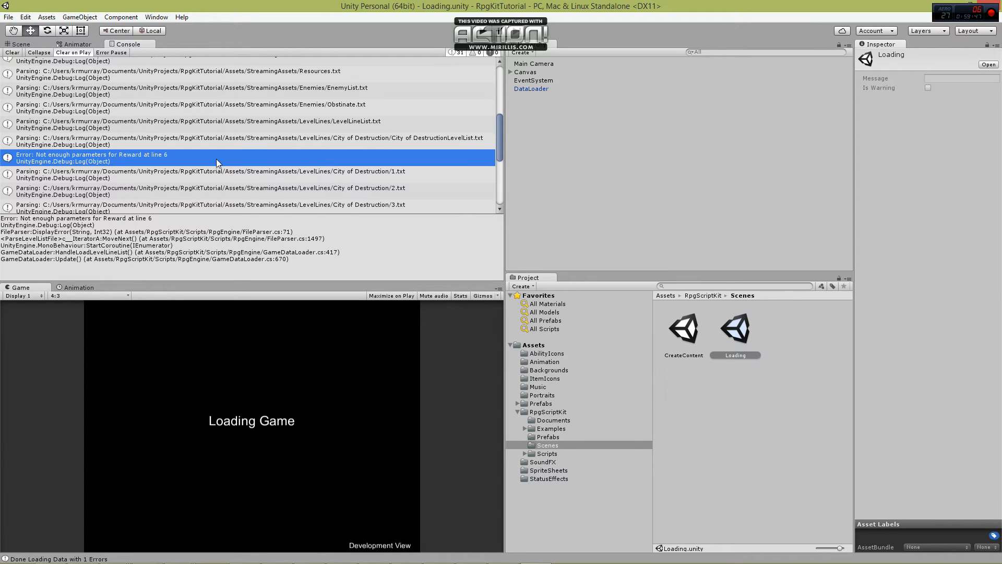
Open the CreateContent scene, run it, and load the existing game data.
left_click(688, 332)
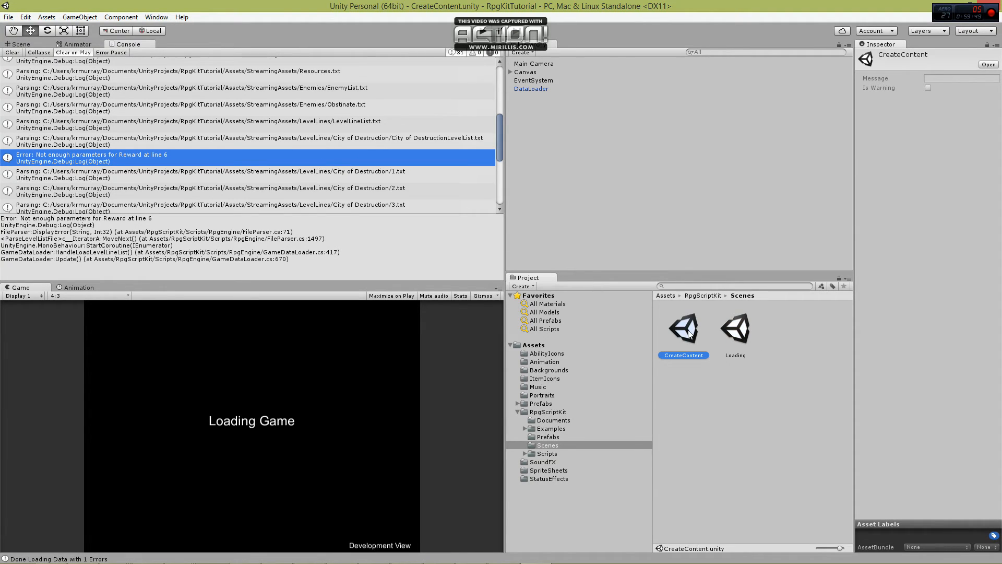
double_click(688, 332)
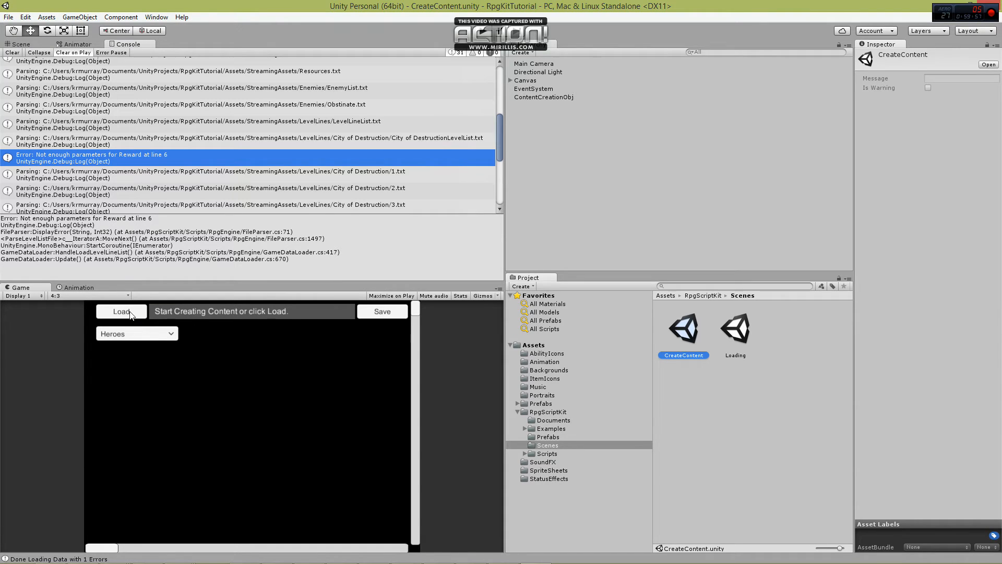
left_click(134, 337)
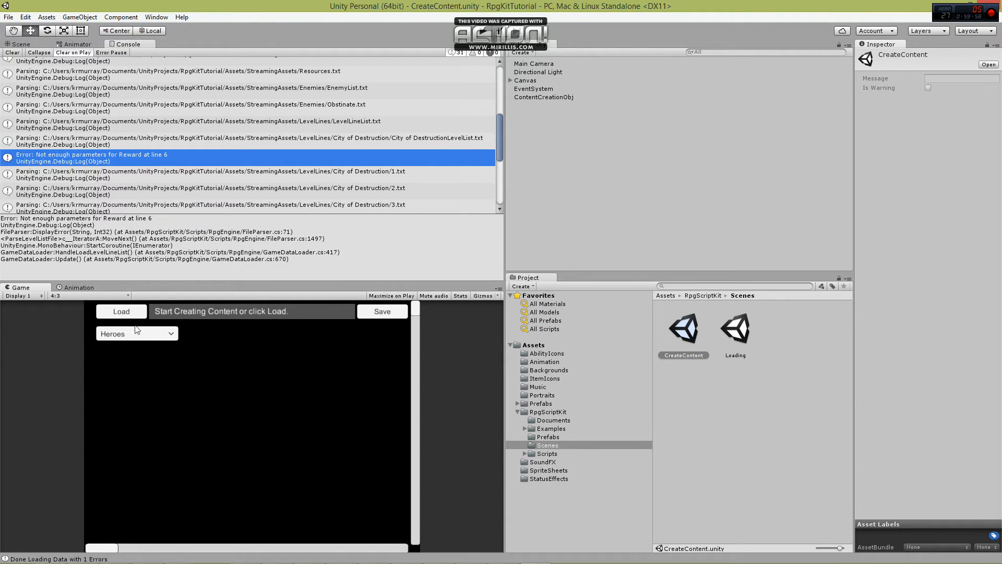
left_click(484, 34)
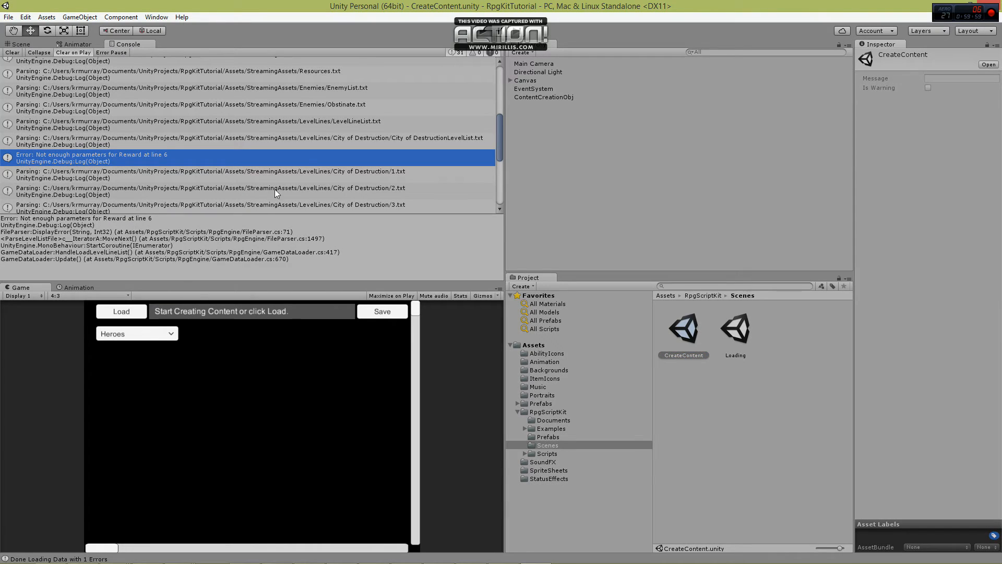
left_click(129, 319)
Open the City of Destruction level line in the content editor and review its Rewards entries.
left_click(144, 337)
left_click_drag(170, 359, 170, 404)
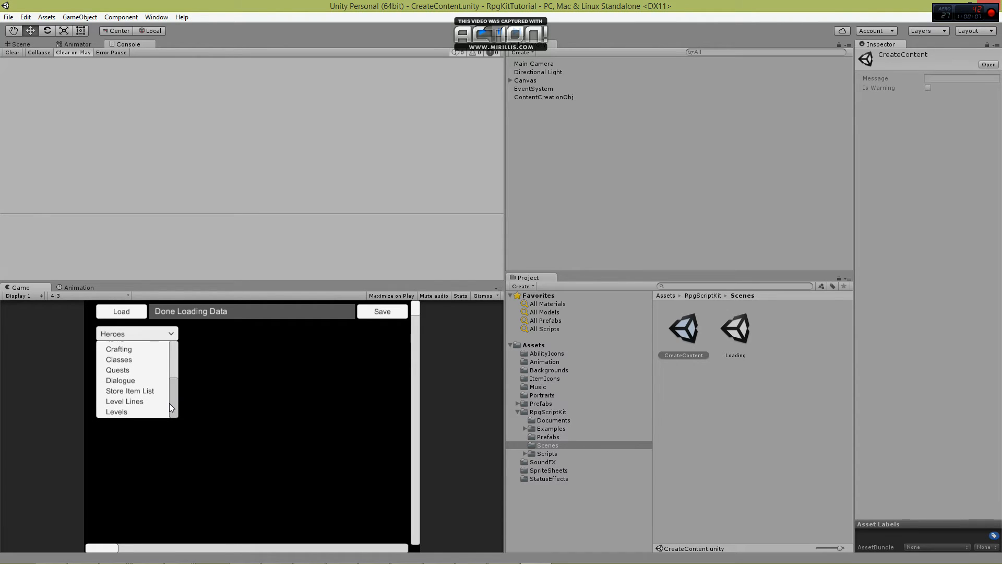
left_click(145, 401)
left_click(214, 334)
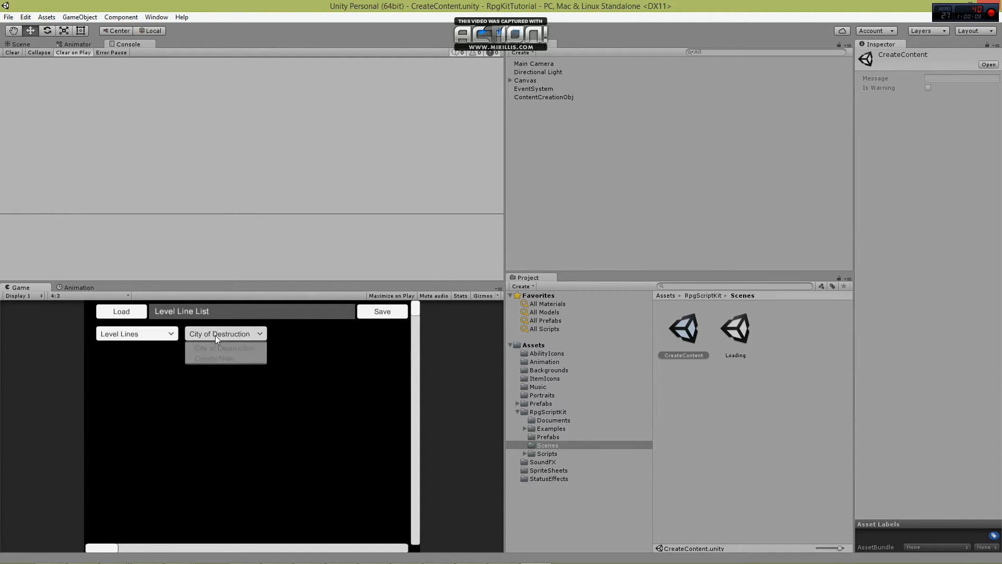
left_click(216, 348)
scroll(292, 416, "down", 3)
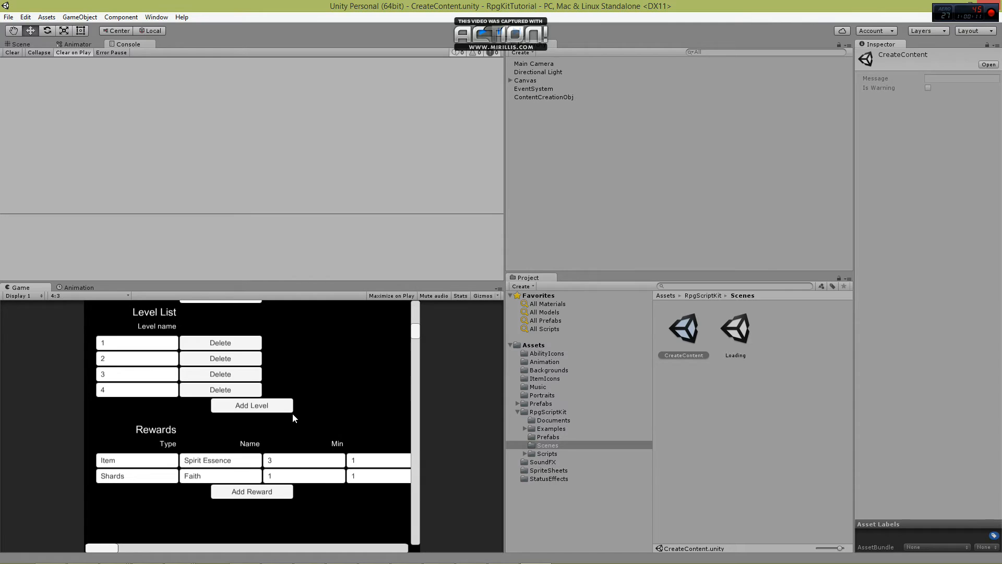
mouse_move(113, 548)
left_mouse_down()
mouse_move(186, 543)
mouse_move(93, 543)
left_mouse_up()
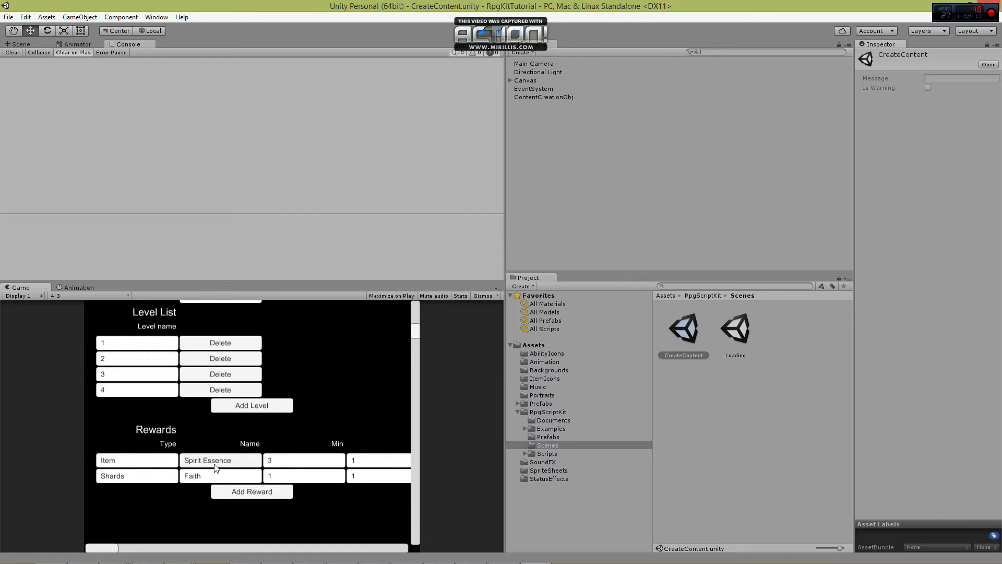
left_click(207, 479)
left_click(154, 512)
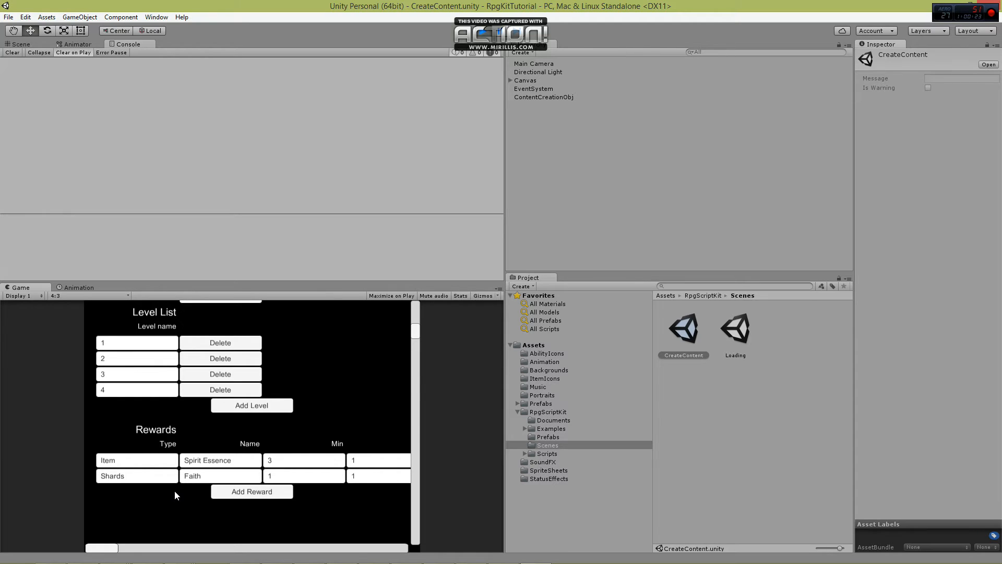
Set the Spirit Essence reward's Min to 1 and Max to 3, save the content, and stop the scene.
left_click_drag(108, 548, 143, 549)
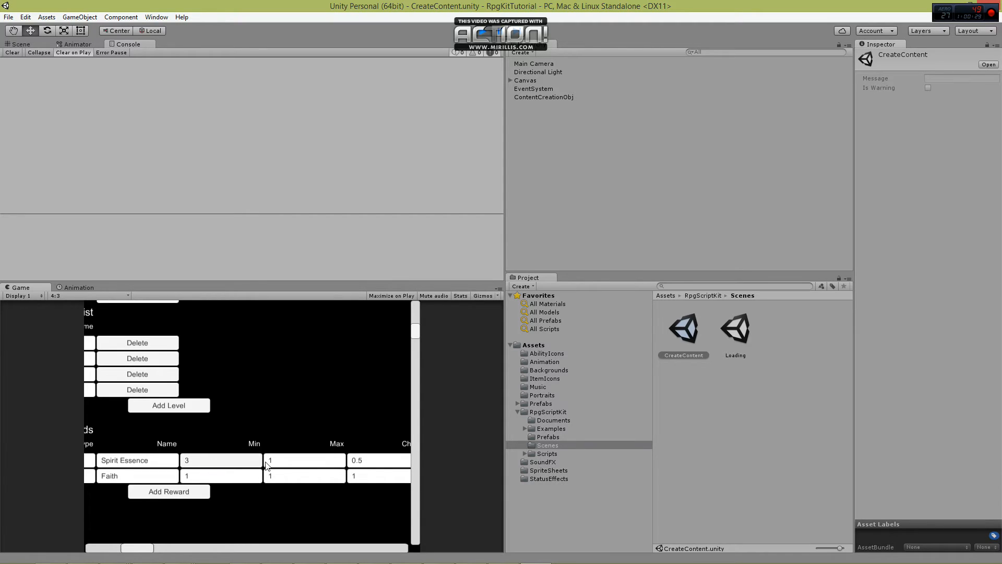
left_click(237, 461)
type("1")
left_click(296, 461)
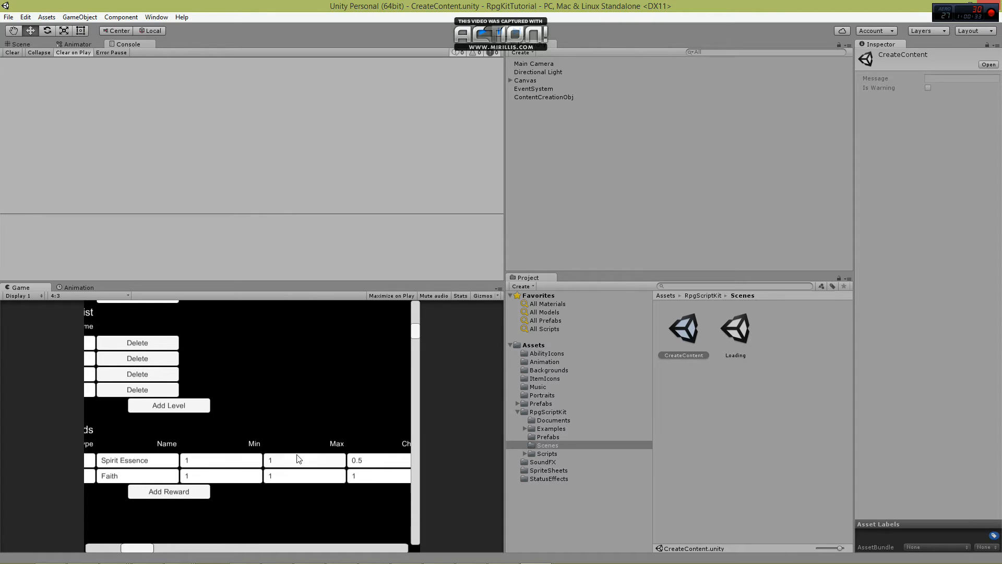
type("3")
left_click(234, 515)
left_click_drag(144, 547, 107, 547)
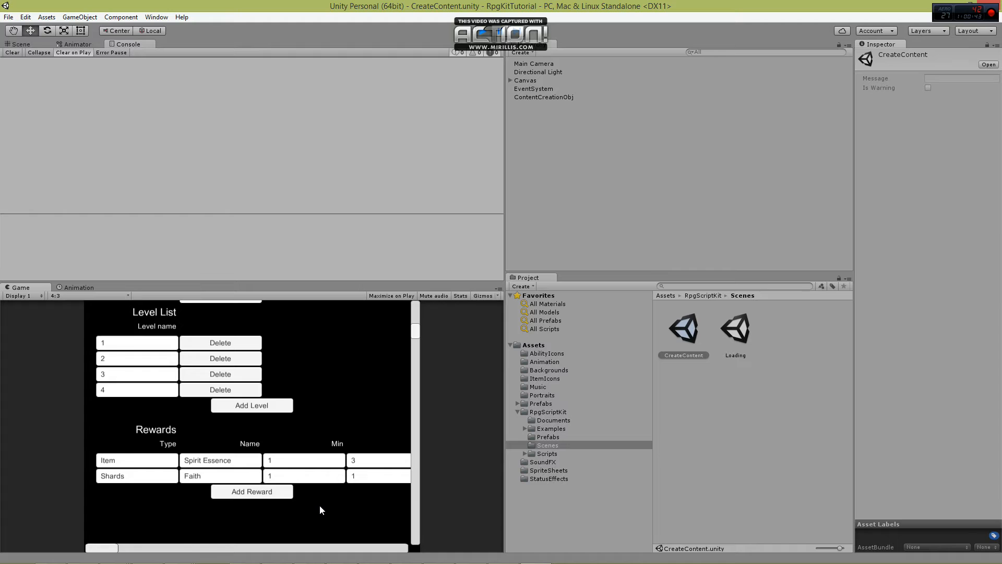
scroll(319, 505, "up", 3)
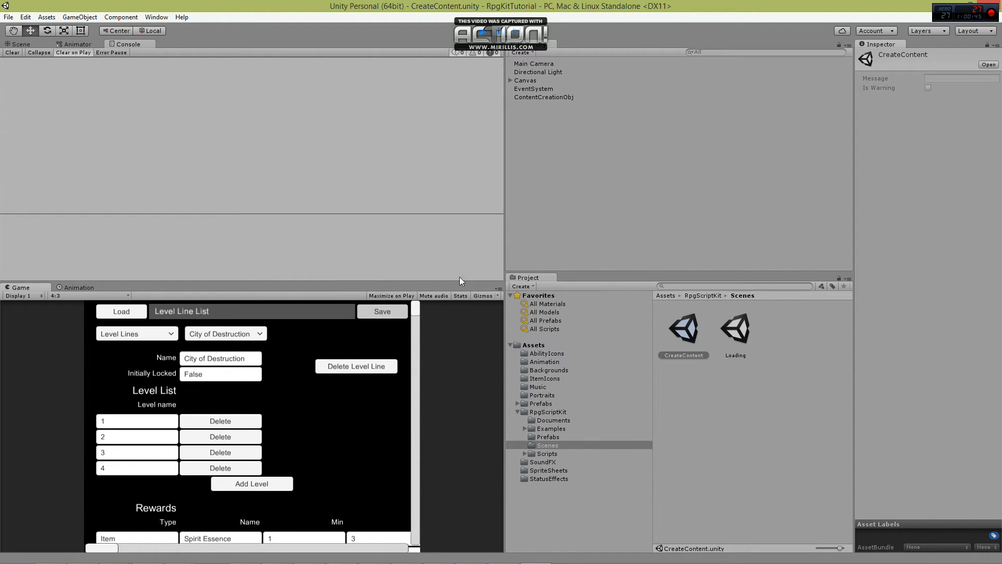
left_click(484, 31)
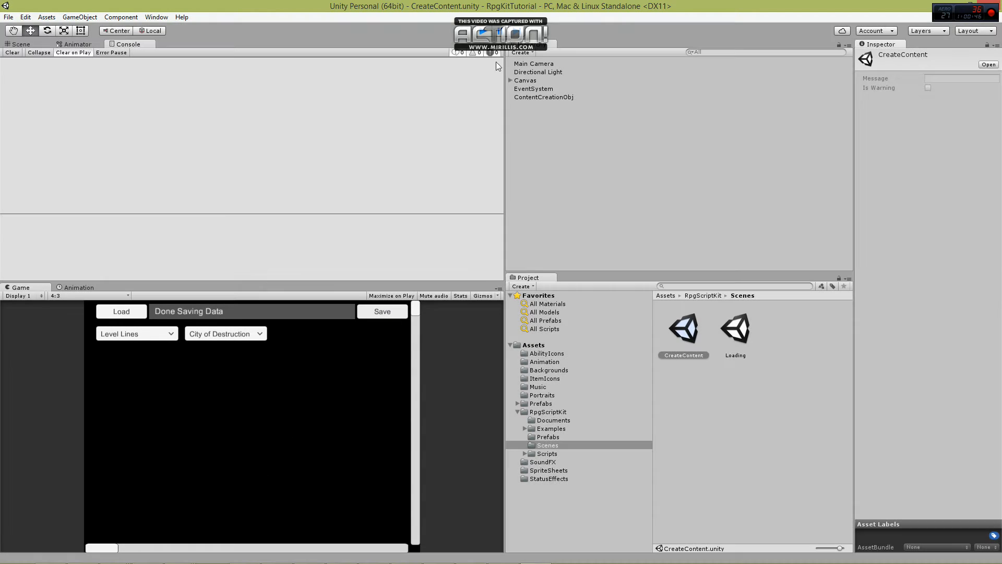
Run the game from the Loading scene, advance the introduction dialogue to check for errors, and stop the game.
left_click(744, 342)
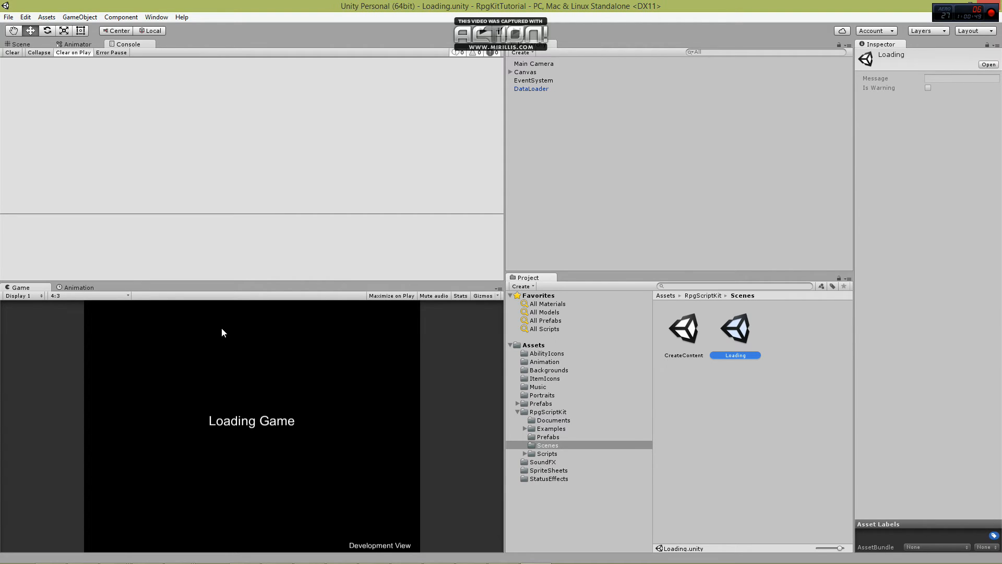
left_click(482, 33)
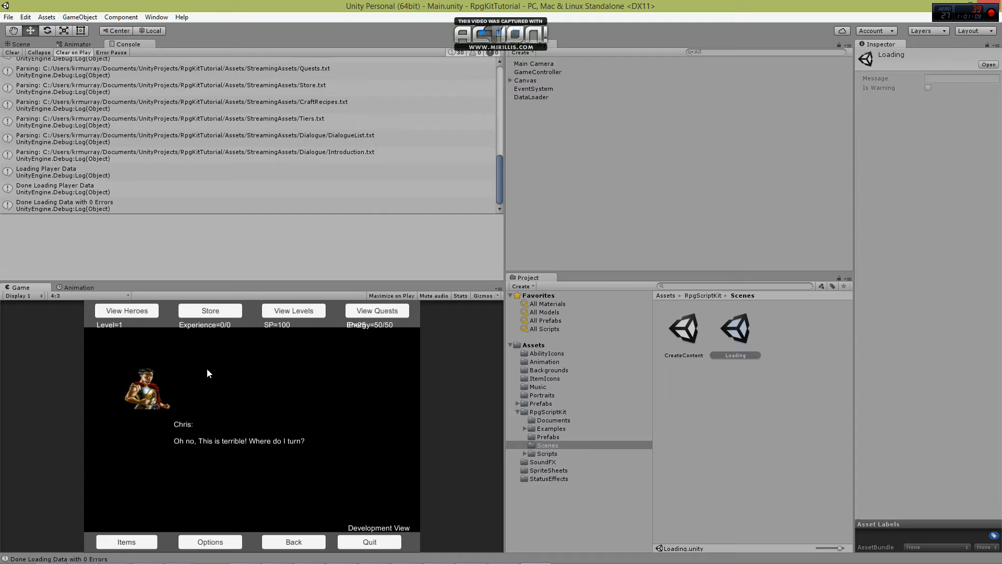
left_click(247, 405)
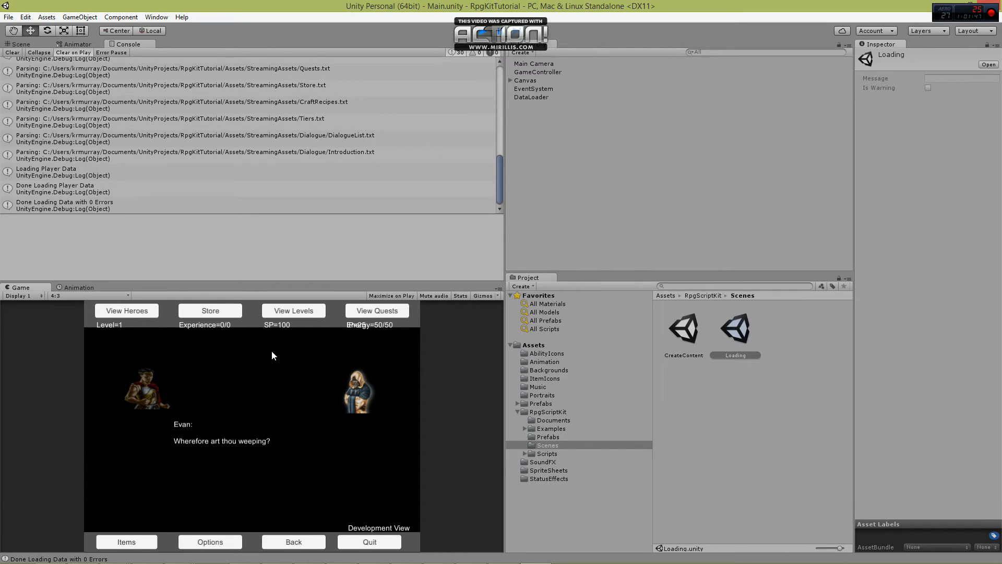
left_click(268, 407)
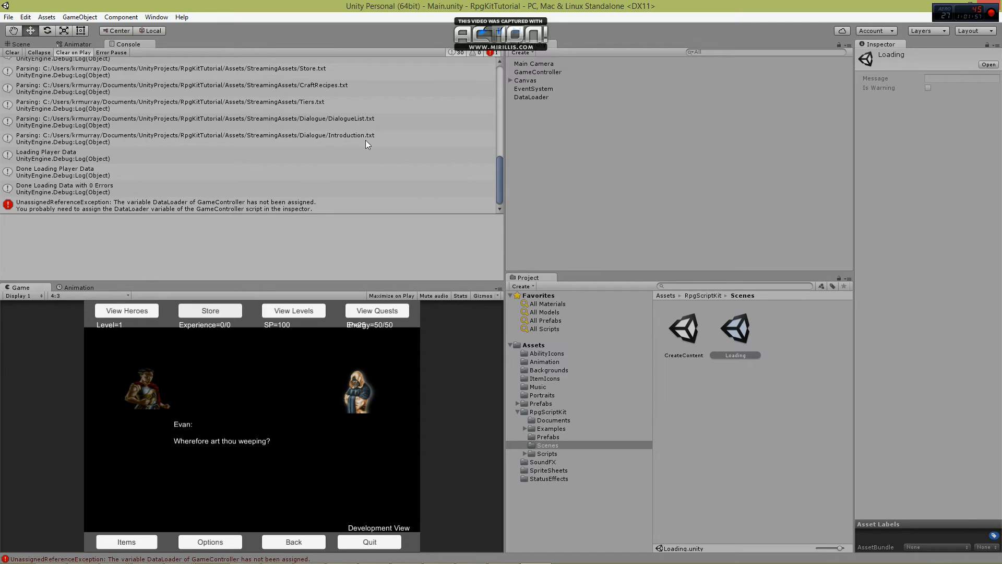
left_click(482, 33)
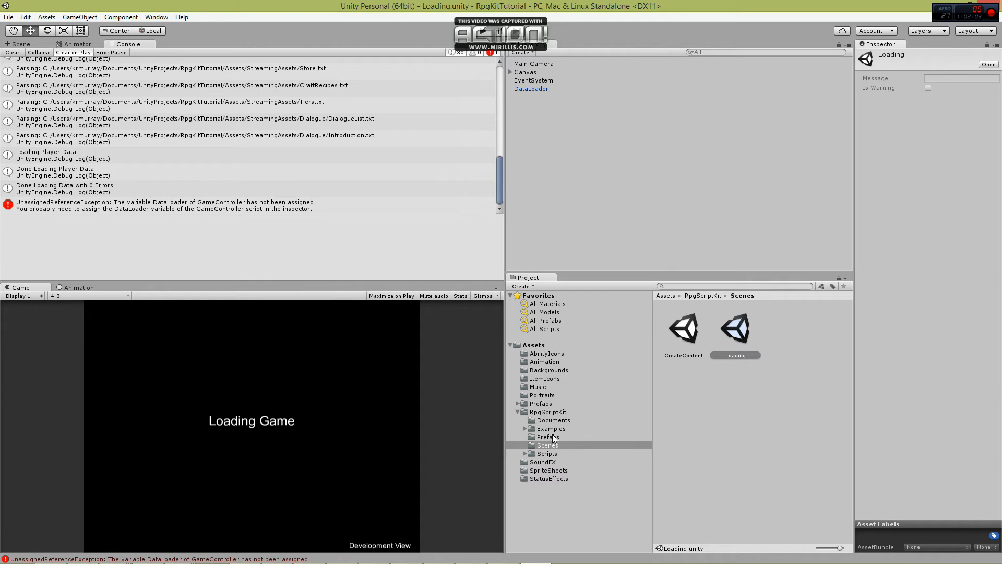
Open the Main scene from the RpgScriptKit example scenes.
left_click(525, 428)
left_click(524, 428)
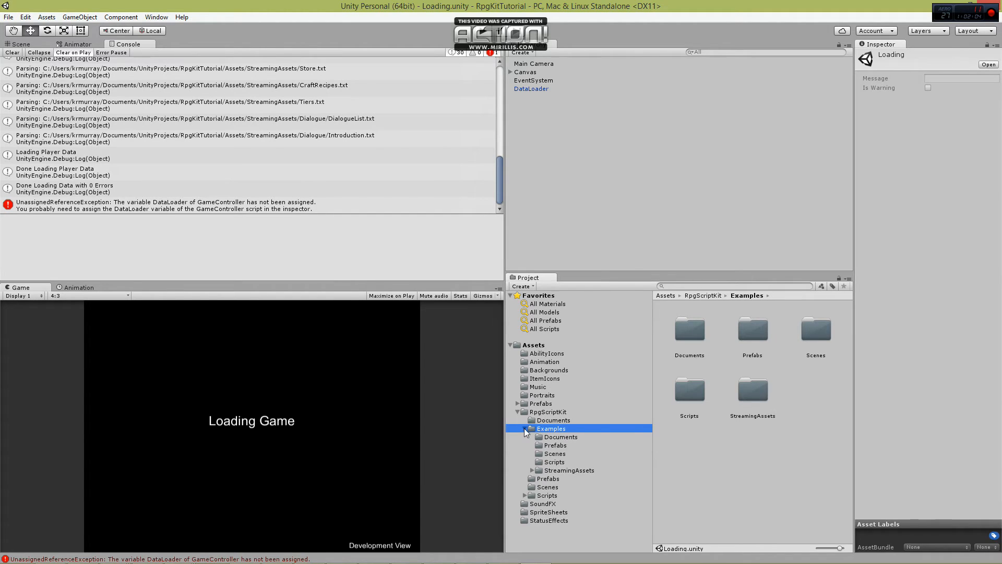
left_click(557, 455)
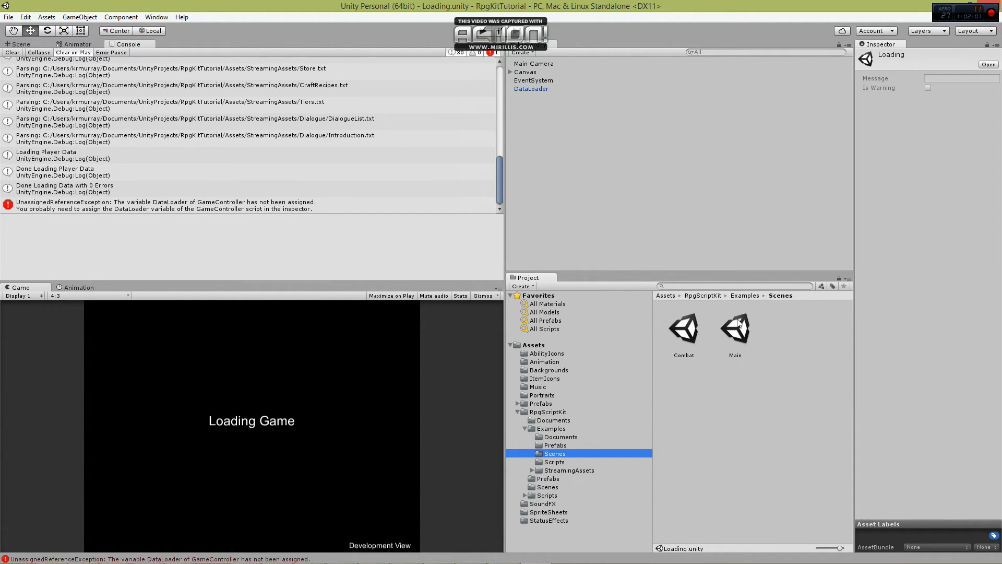
left_click(739, 330)
double_click(739, 329)
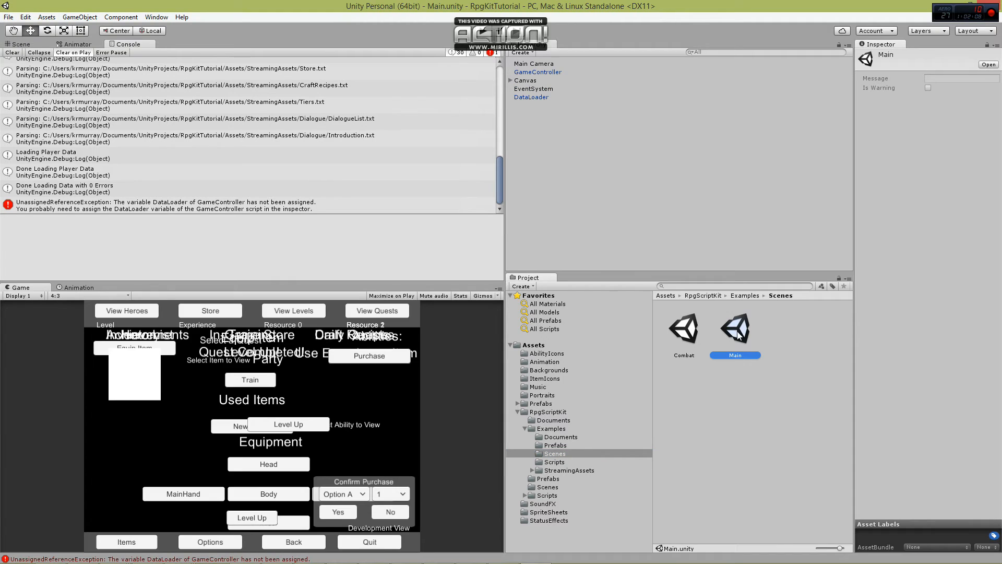
Assign the scene's DataLoader object to the Data Loader variable of GameController and save the scene.
left_click(534, 74)
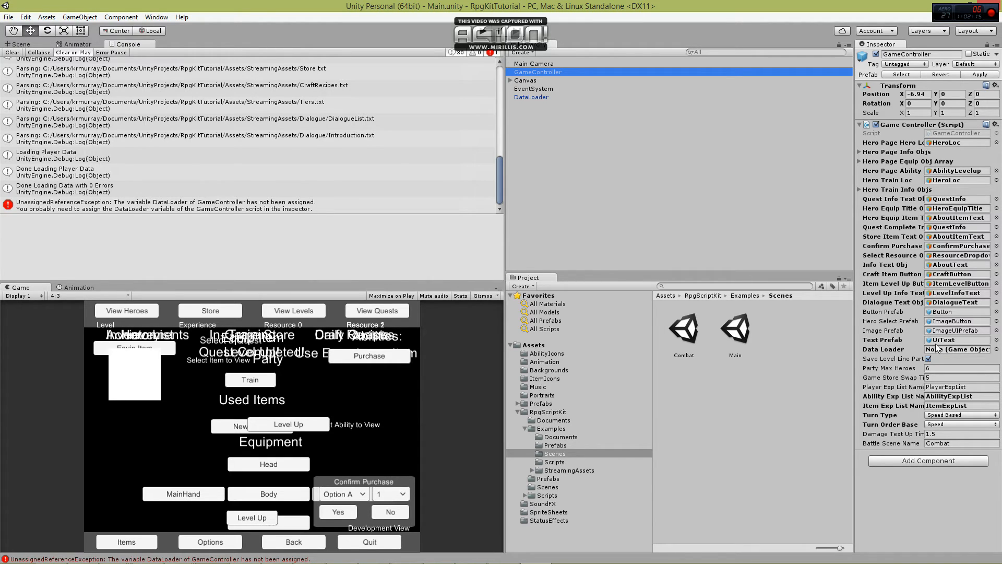
left_click_drag(529, 97, 965, 350)
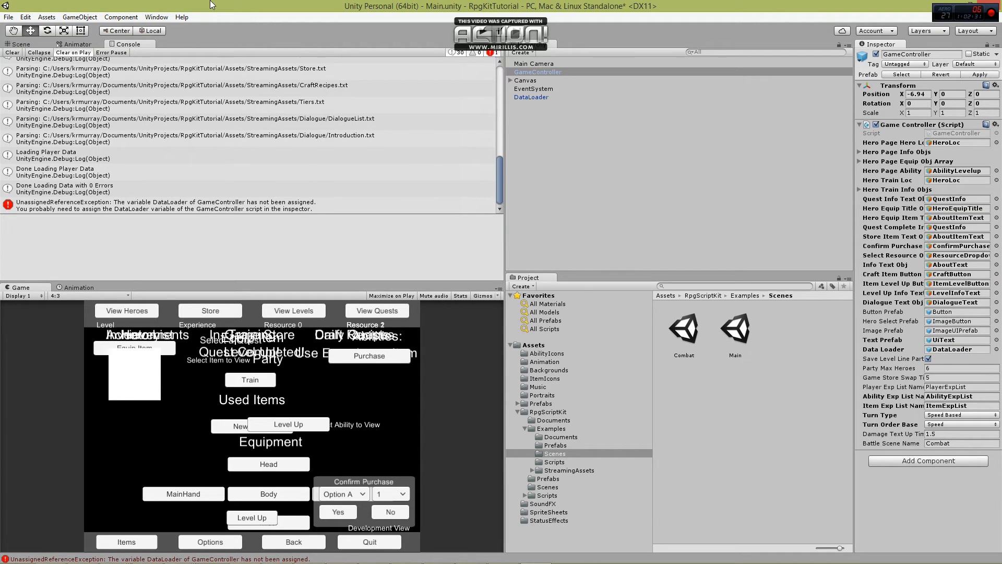
key("ctrl+s")
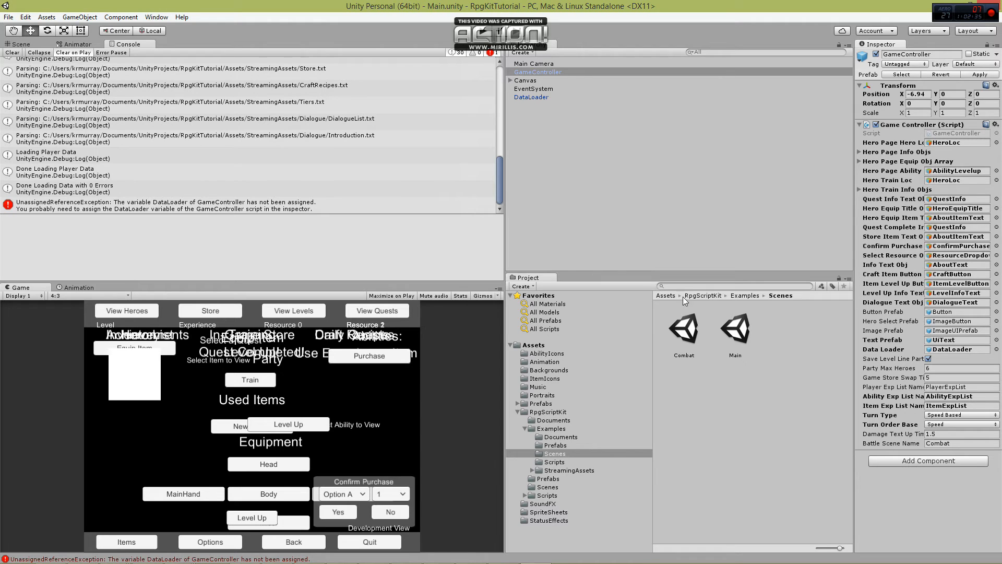
Reopen the Loading scene from the kit's main Scenes folder, run the game, and advance through the introduction dialogue.
left_click(524, 428)
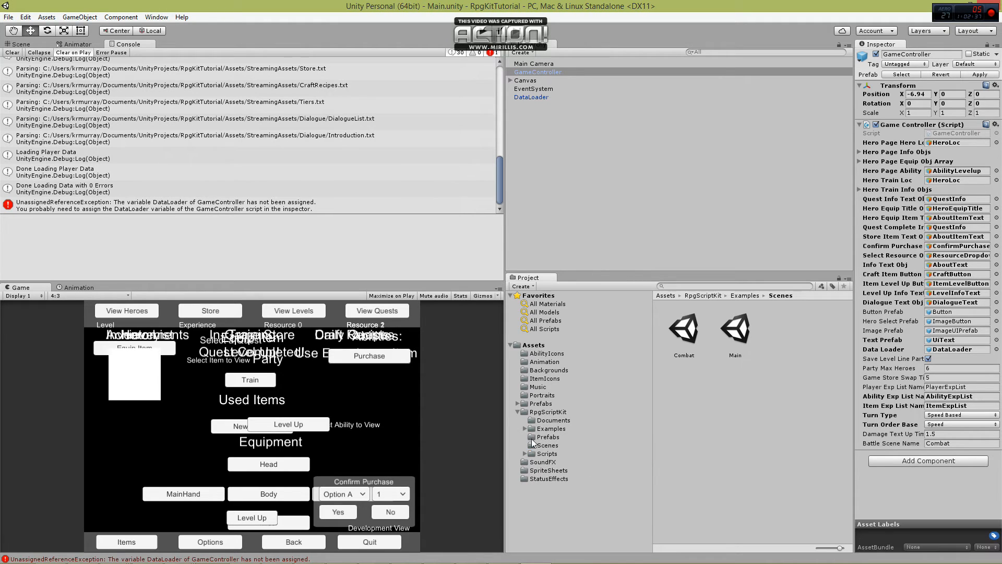
left_click(544, 445)
double_click(739, 334)
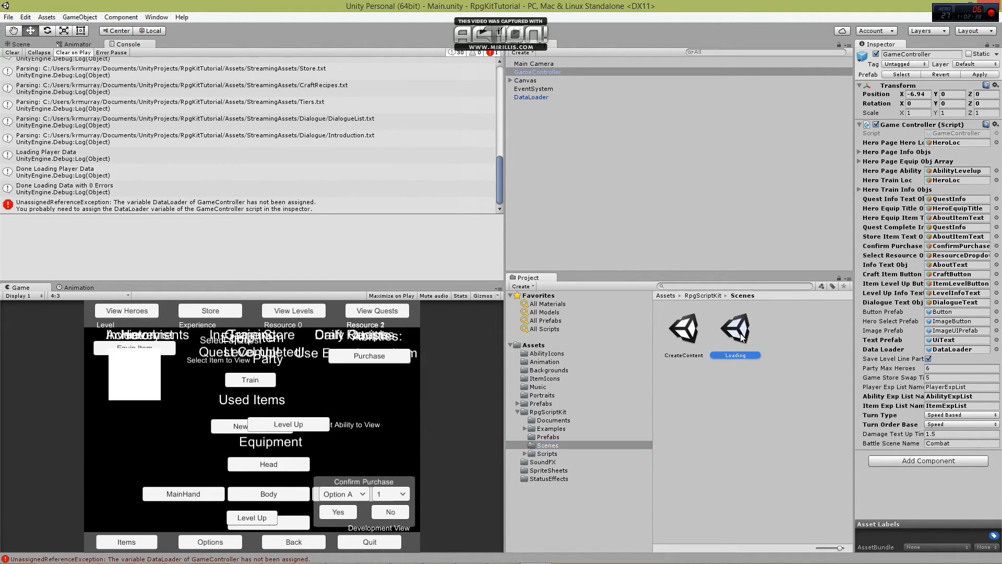
left_click(483, 33)
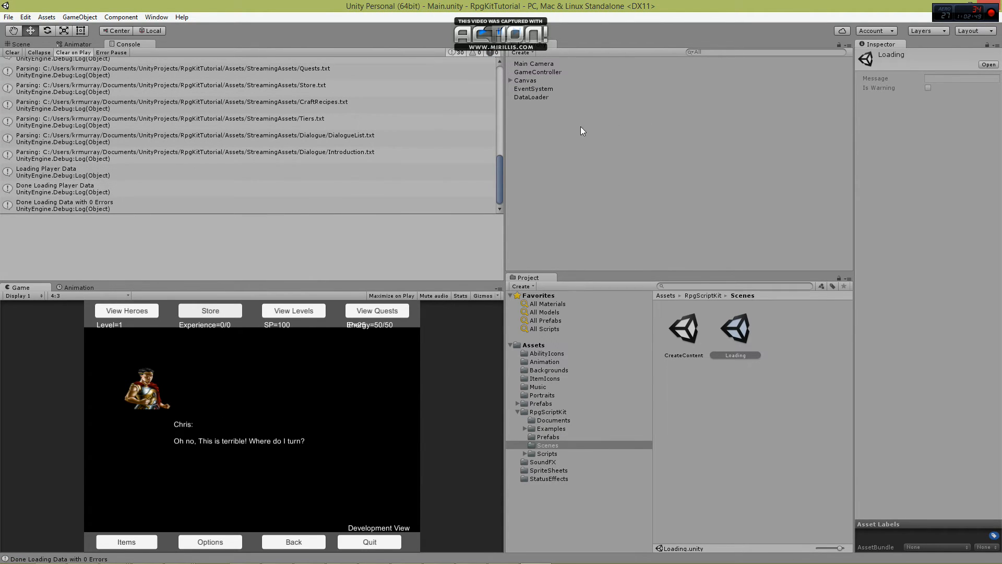
left_click(222, 369)
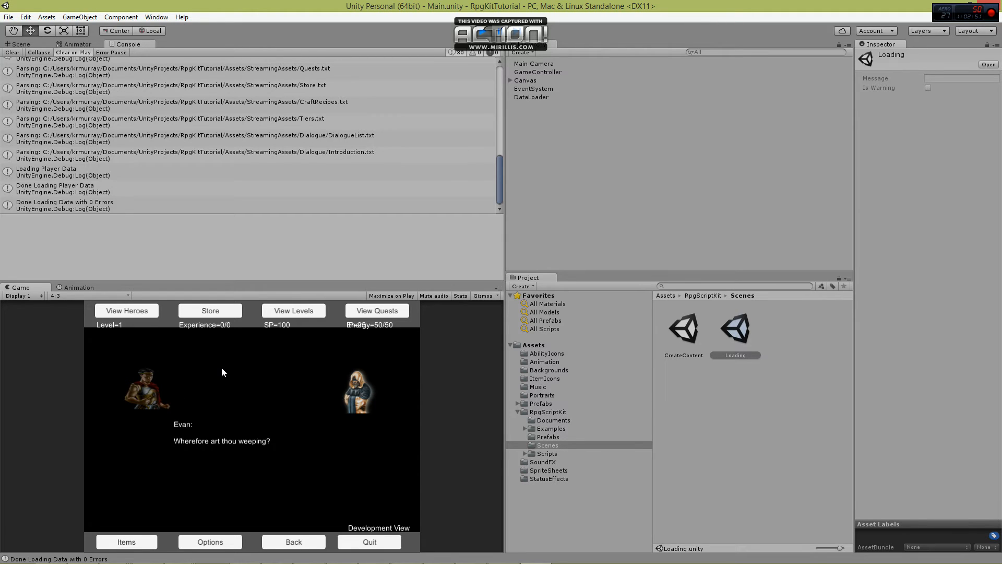
left_click(225, 380)
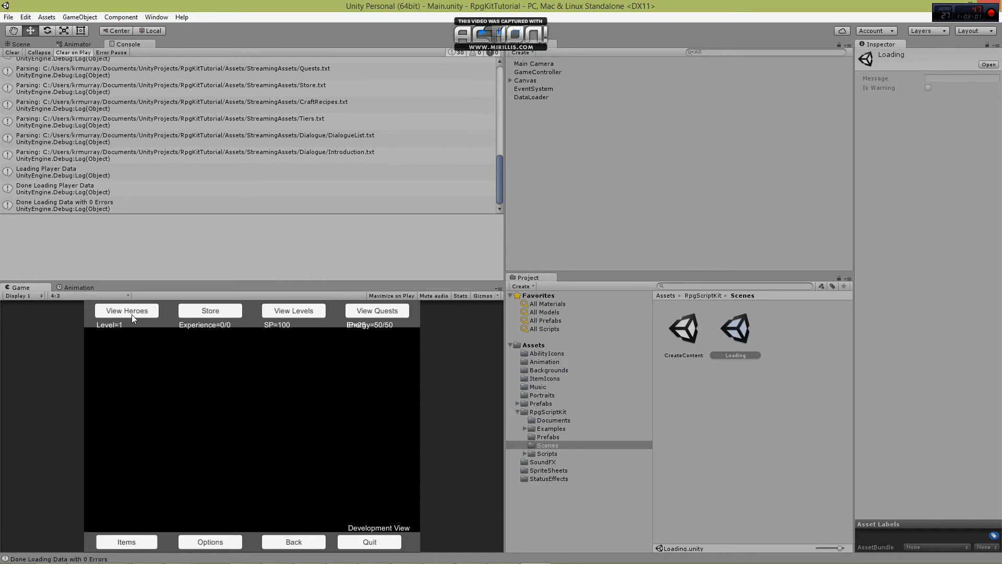
With the game running, frame the Canvas in the 2D Scene view and shift Res1Text left, clear of the Energy text.
left_click(21, 44)
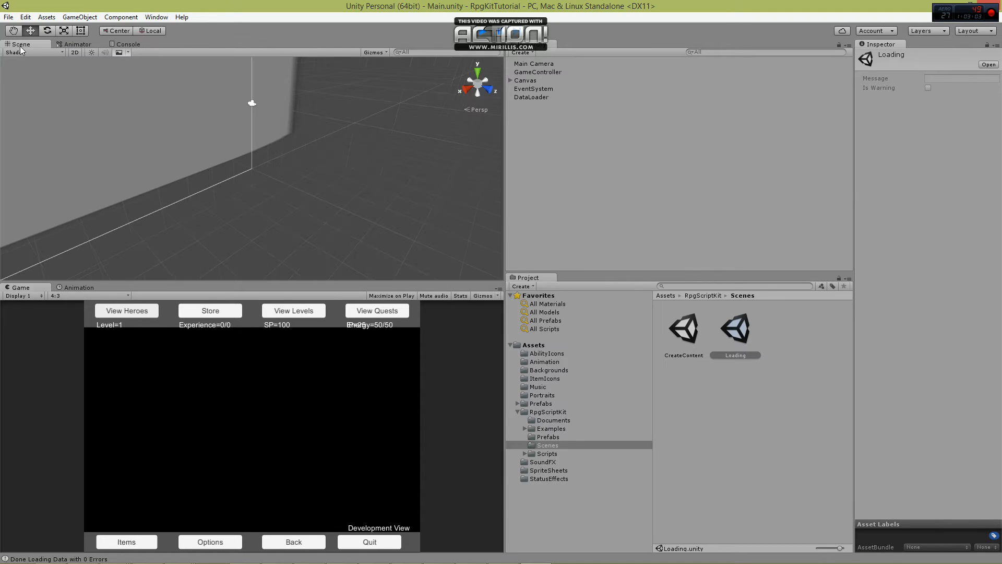
left_click(521, 80)
key("f")
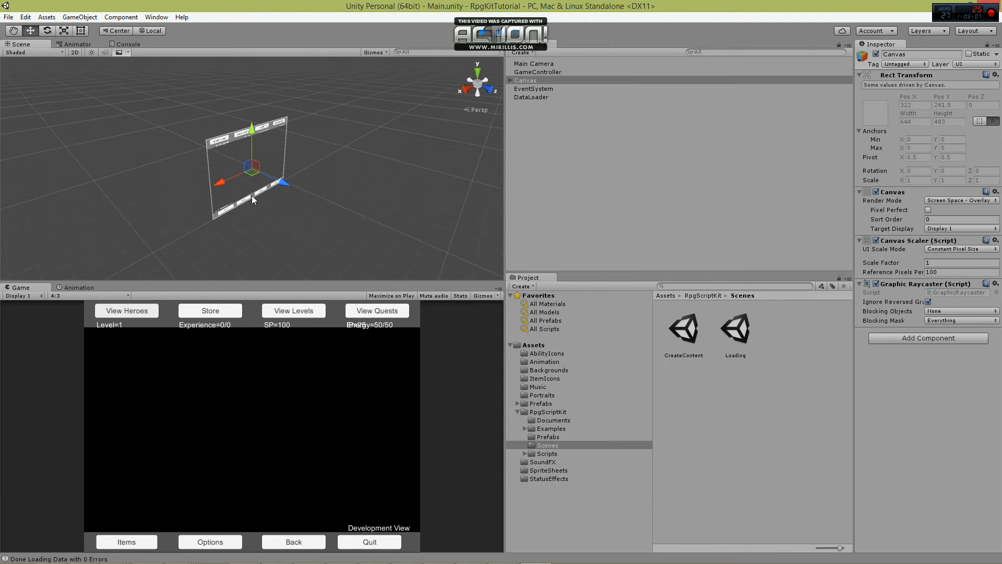
key("t")
left_click(74, 52)
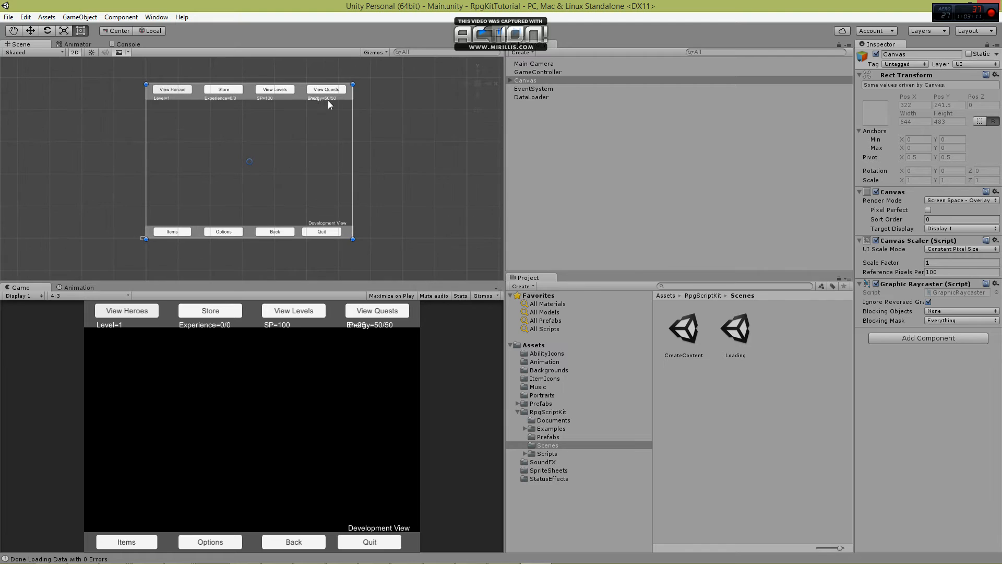
middle_click_drag(328, 101, 280, 178)
left_click(273, 161)
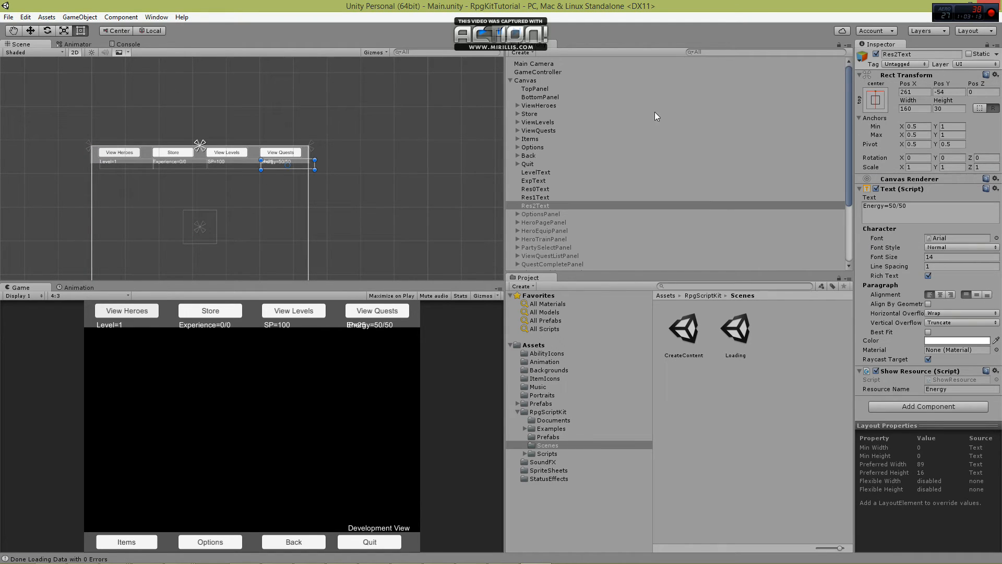
left_click(542, 198)
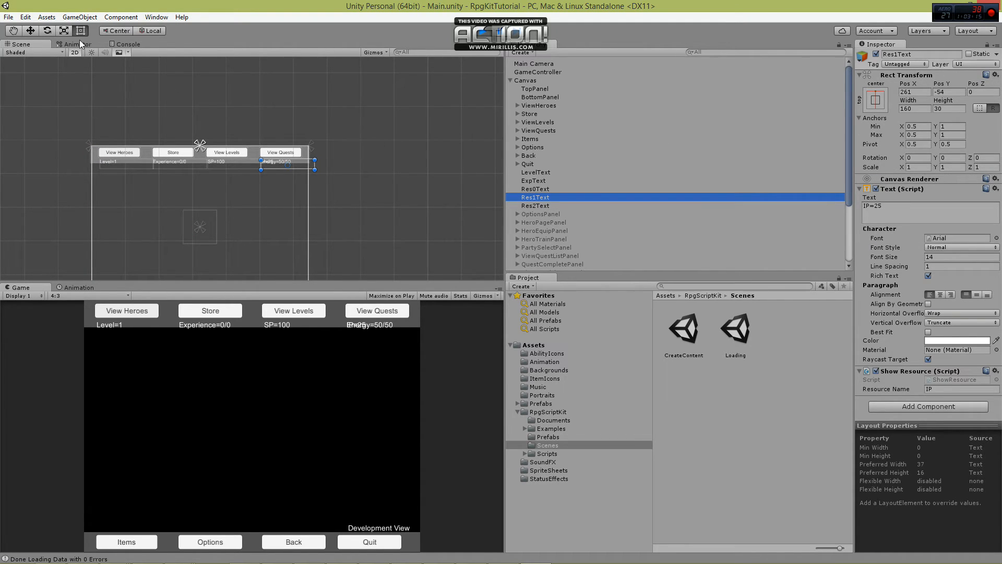
left_click(30, 30)
left_click_drag(328, 166, 308, 164)
left_click(398, 171)
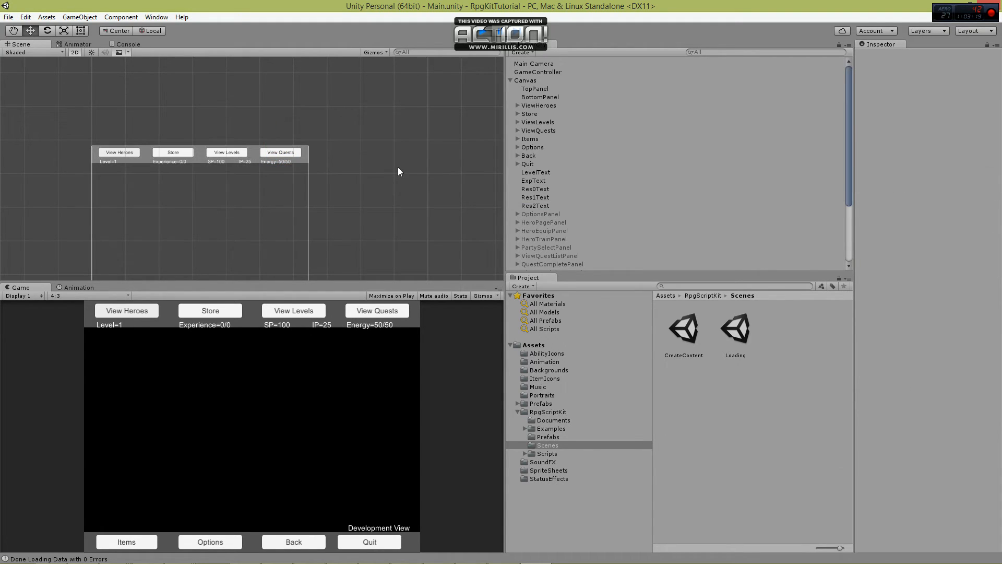
key("ctrl+s")
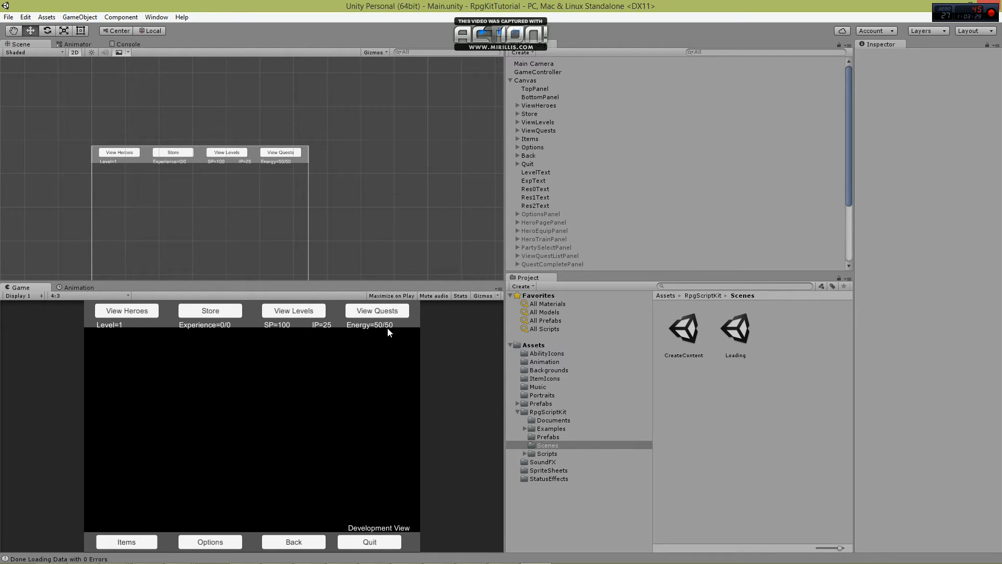
Open the hero's page in the running game and examine the Basic Attack ability's description and level-up requirements.
left_click(130, 315)
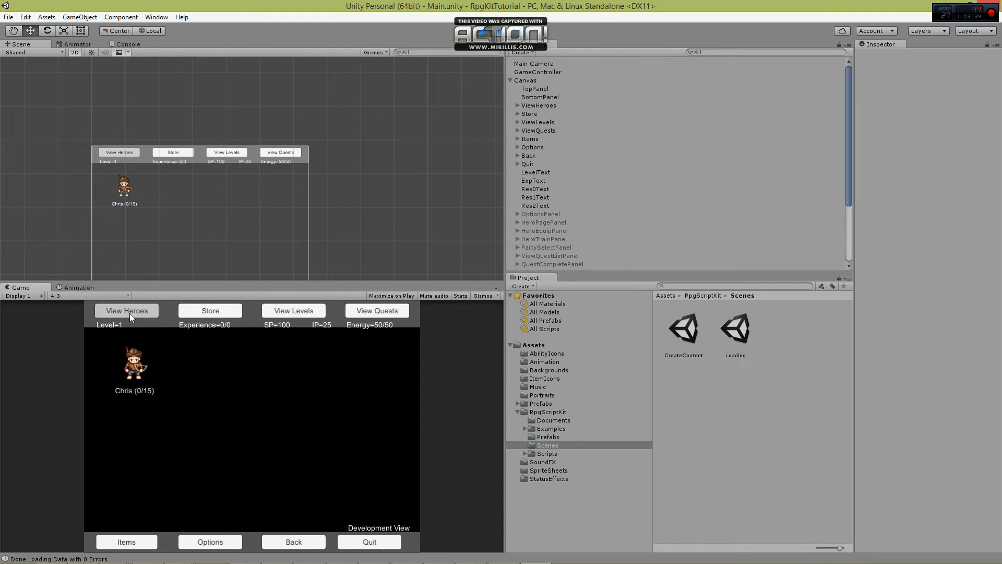
left_click(135, 365)
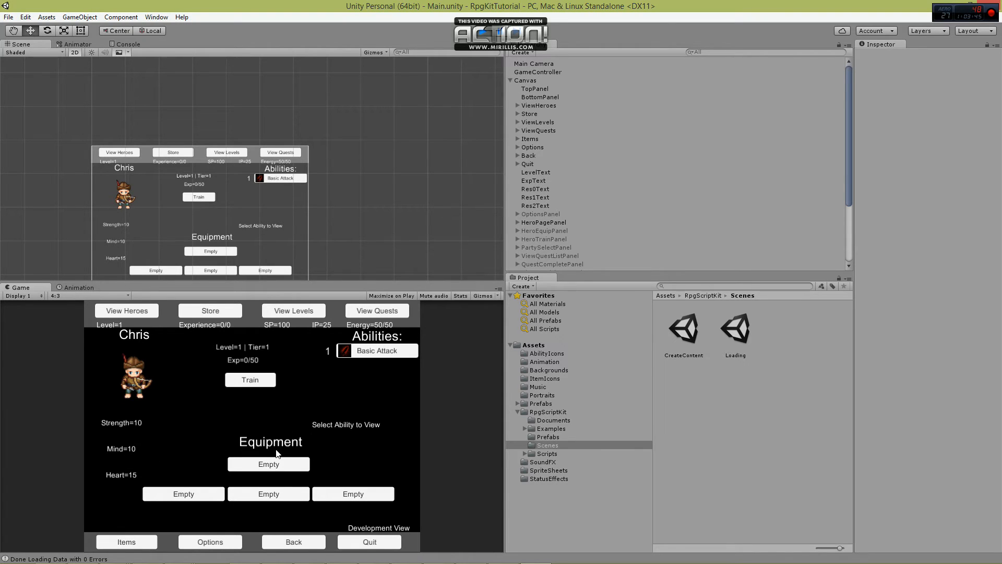
left_click(376, 355)
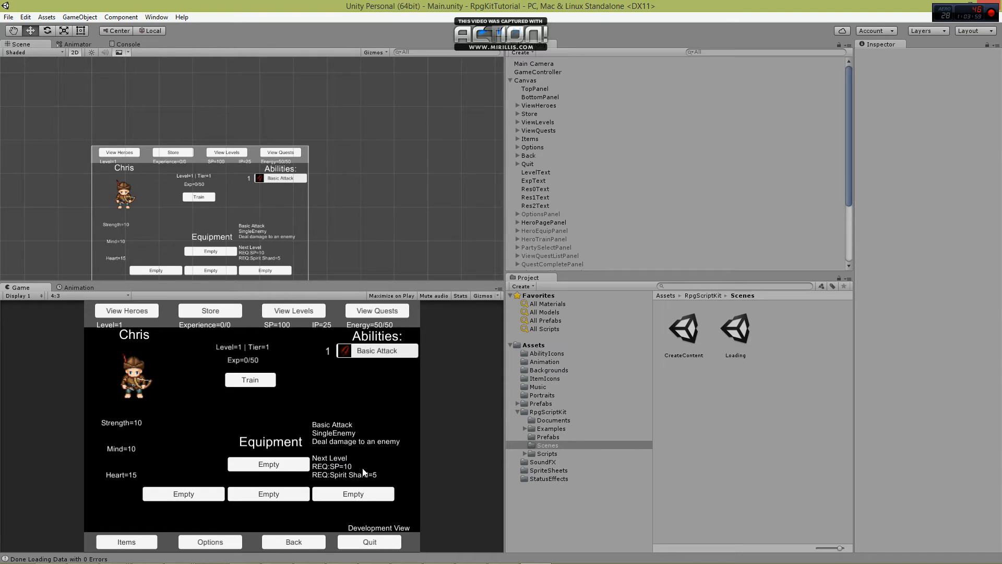
Purchase one Sureshot Bow from the in-game store for 40 SP.
left_click(204, 311)
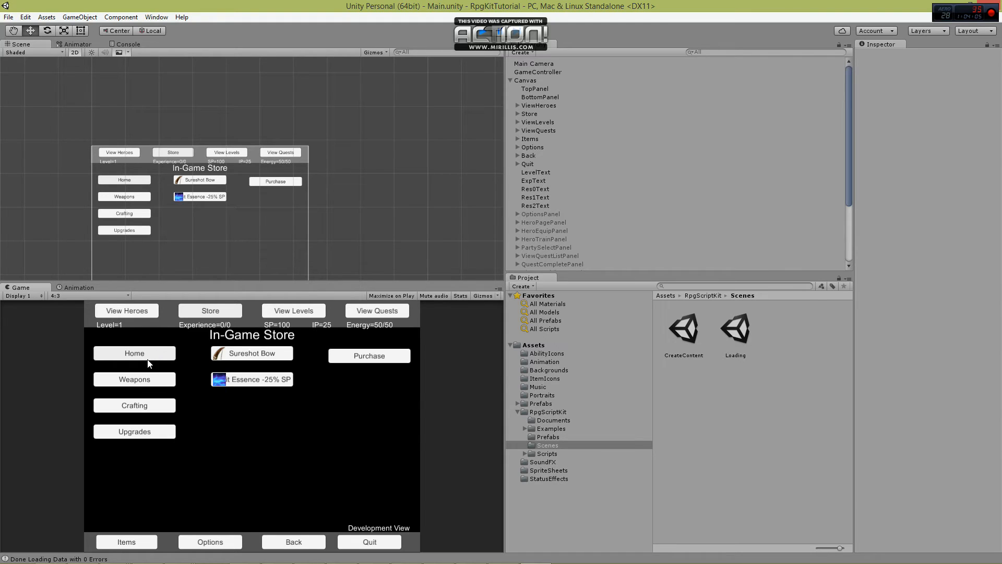
left_click(261, 355)
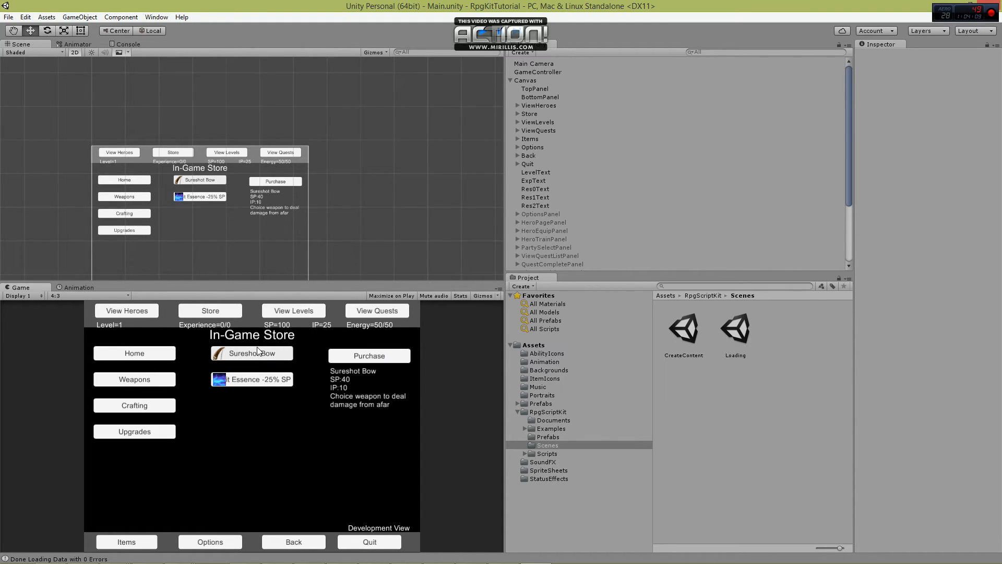
left_click(382, 358)
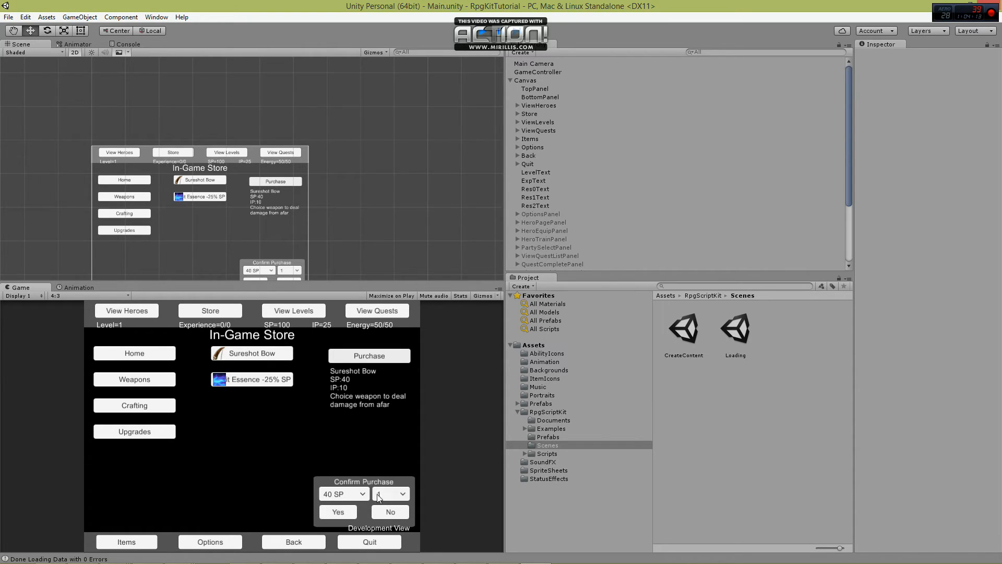
left_click(345, 510)
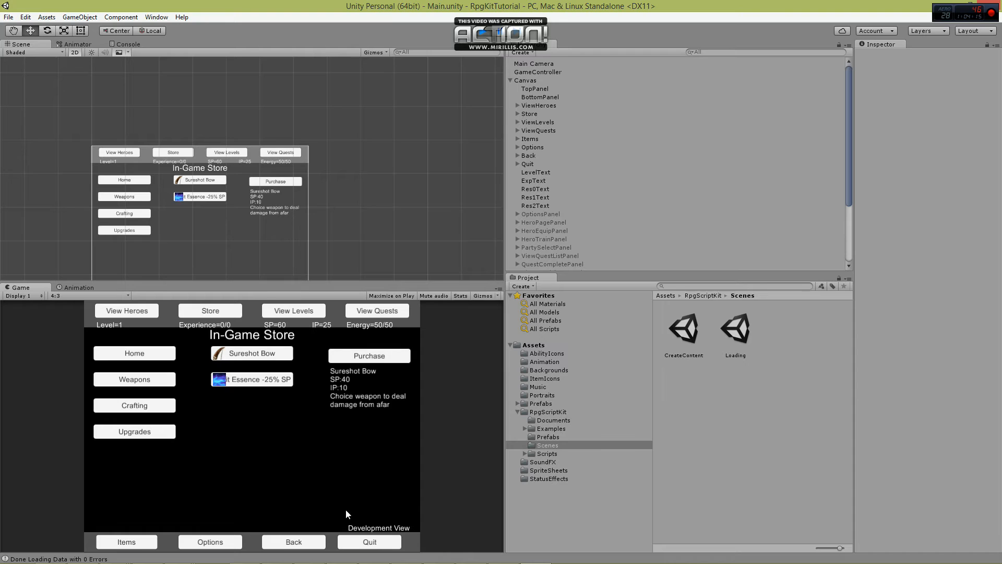
Equip the Sureshot Bow in the hero's main hand slot.
left_click(133, 310)
left_click(134, 363)
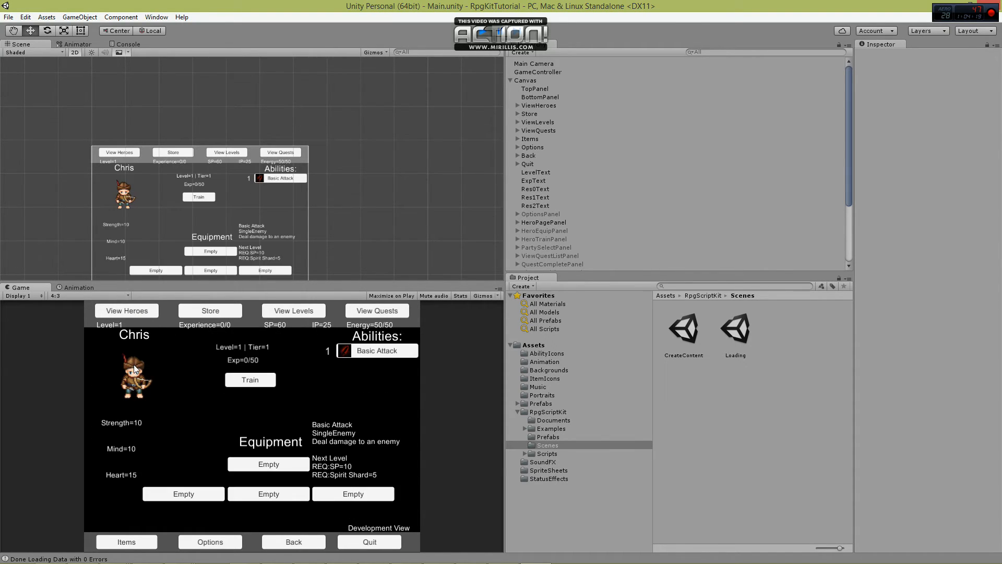
left_click(296, 465)
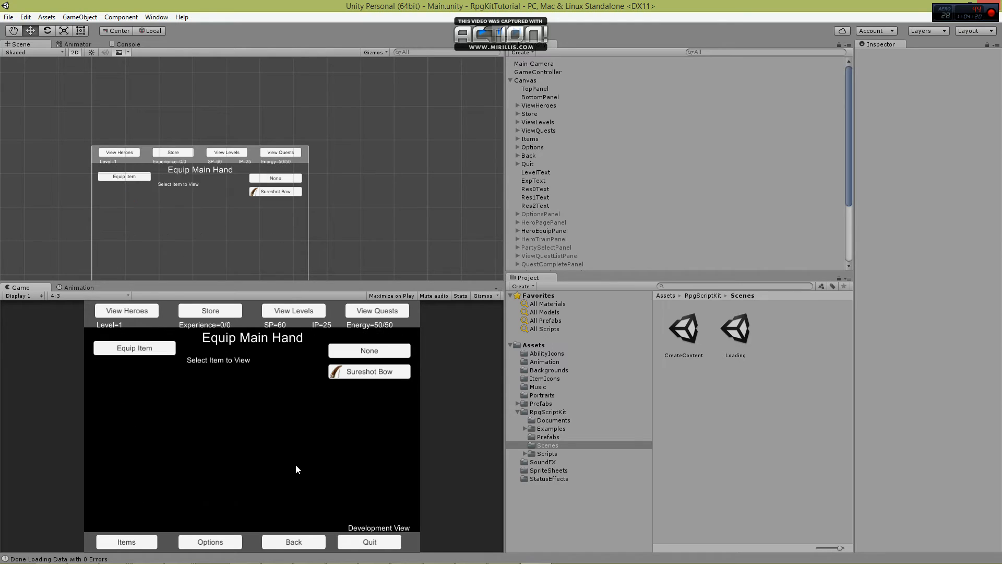
left_click(369, 372)
left_click(135, 348)
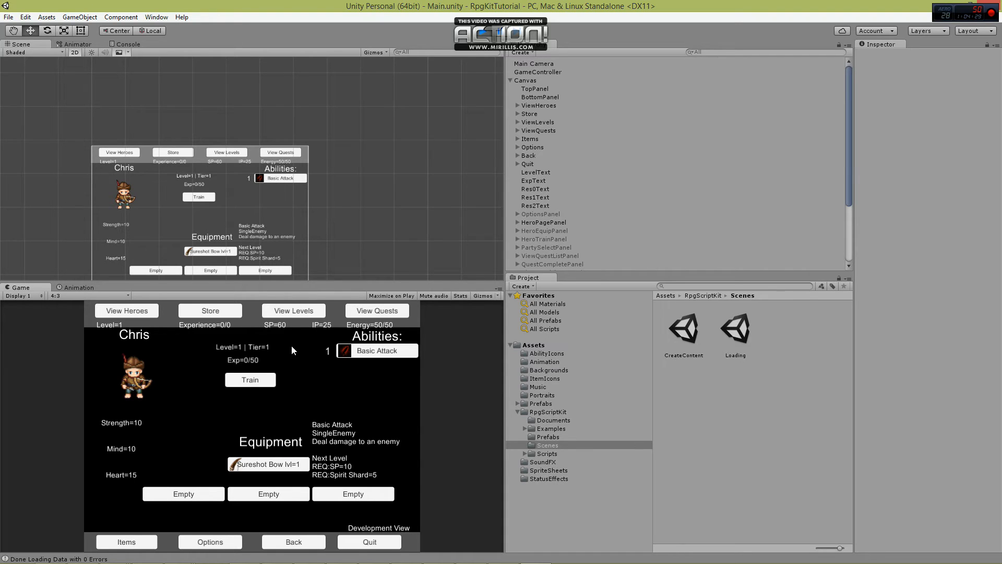
Select level 1 of City of Destruction, add the hero to the party, try to start the battle, and stop the game.
left_click(291, 310)
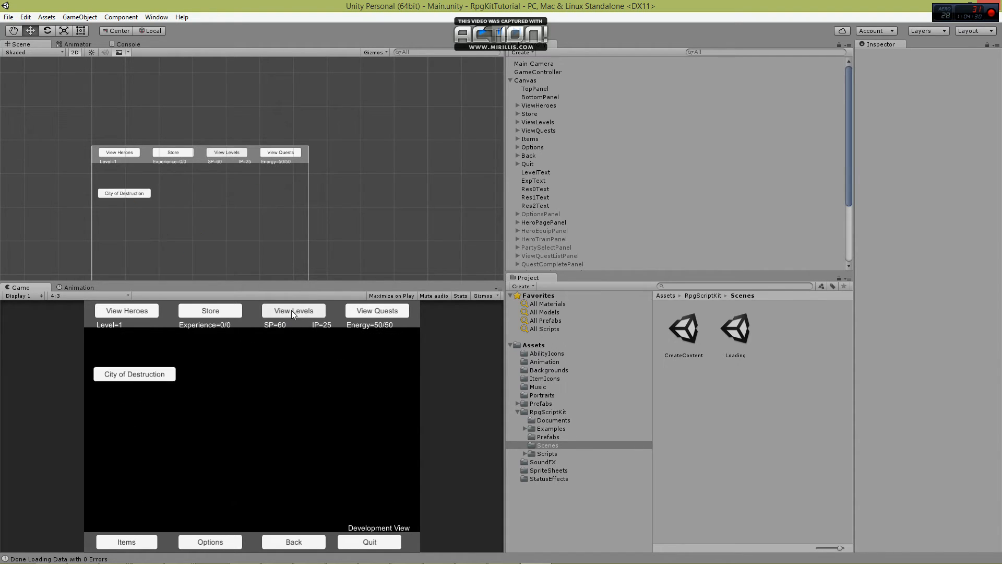
left_click(137, 377)
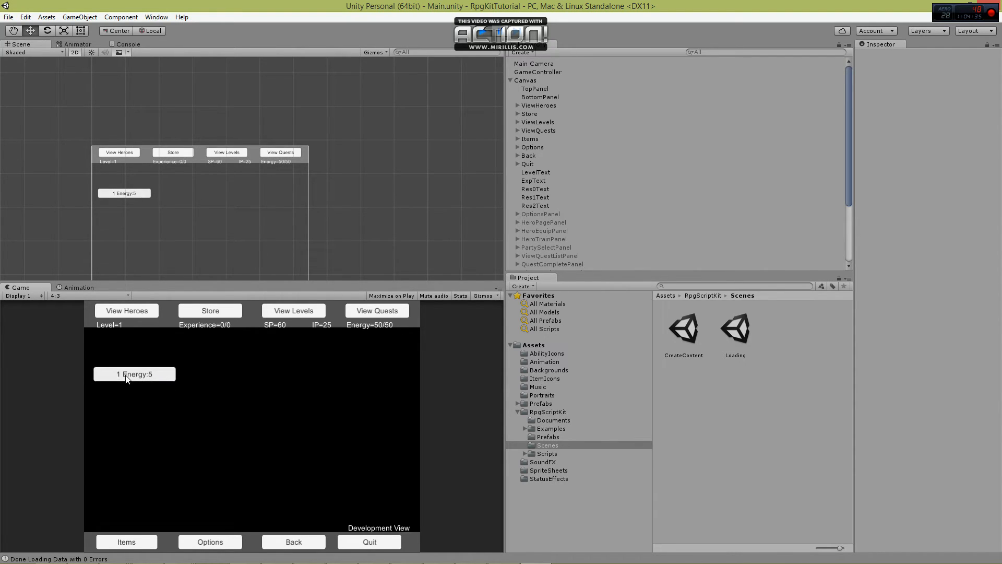
left_click(139, 376)
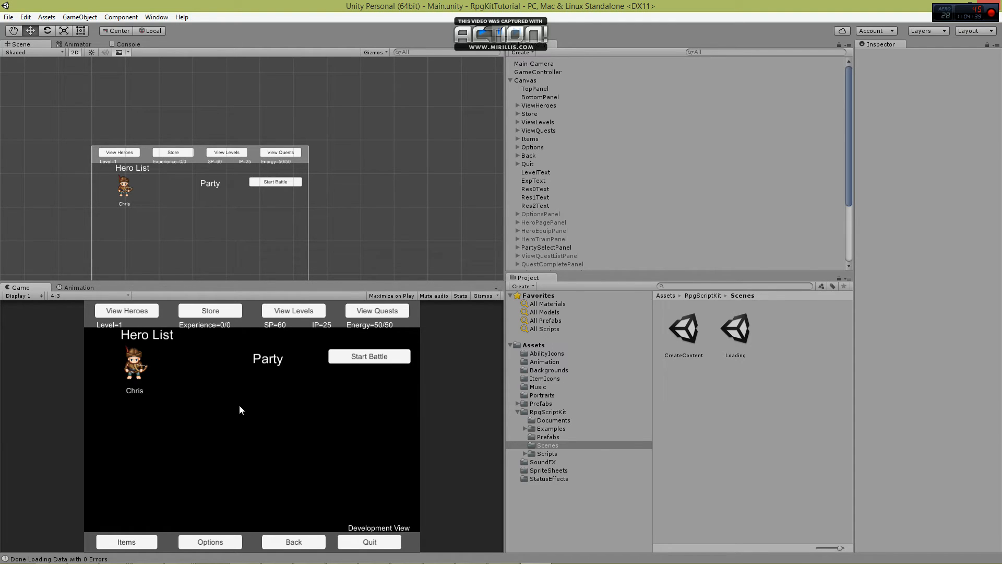
left_click(133, 363)
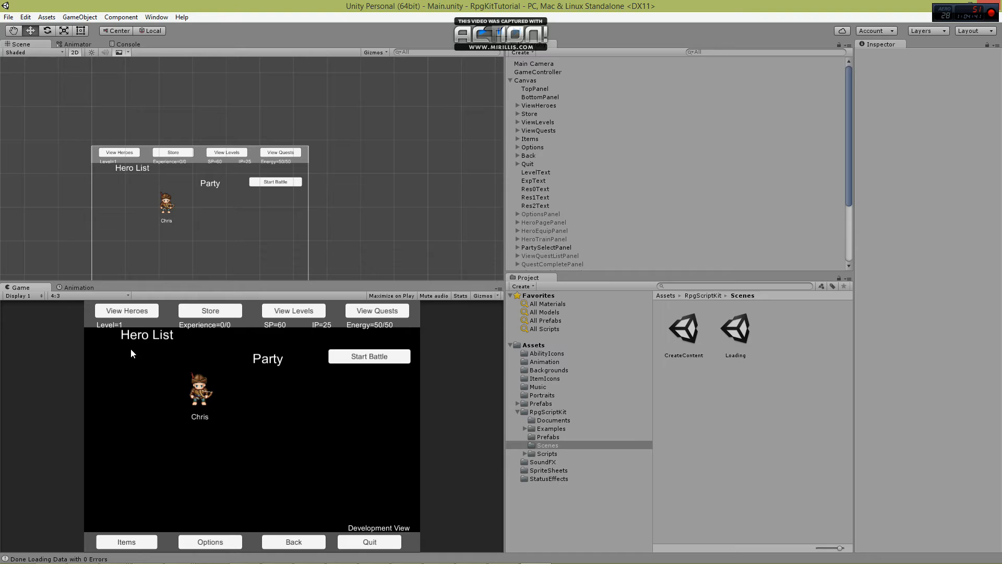
left_click(376, 357)
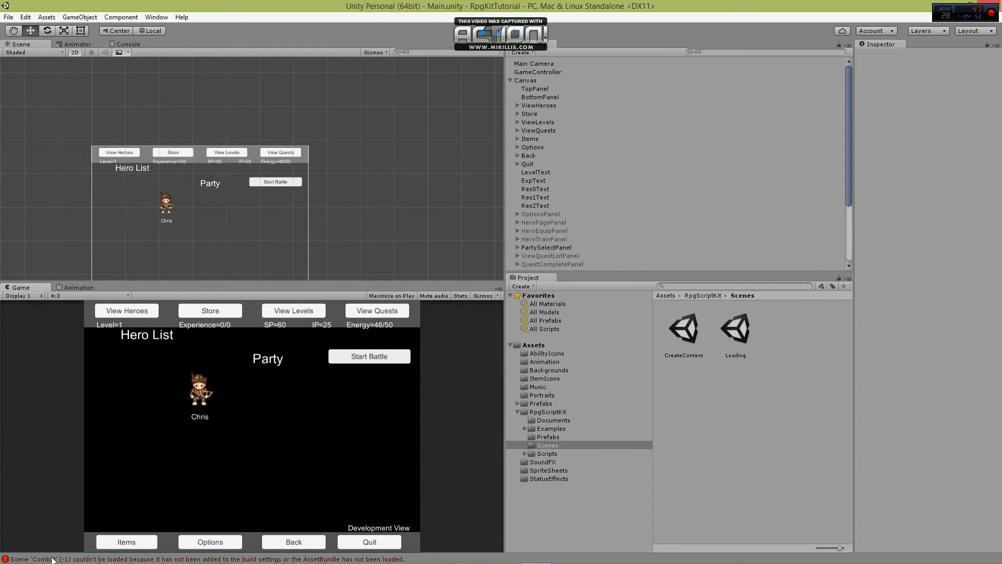
left_click(486, 34)
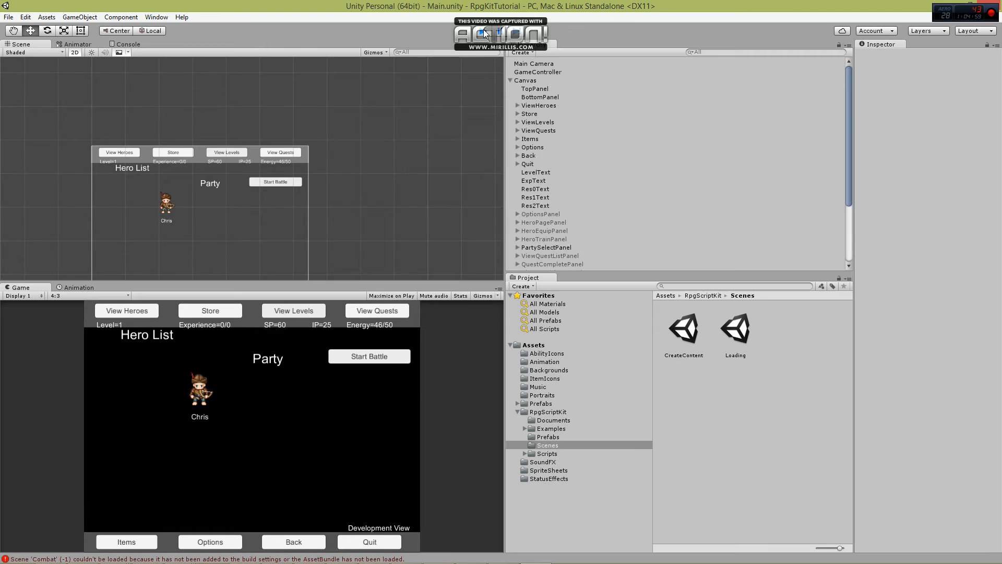
Open the Combat scene from the RpgScriptKit example scenes and add it to the scenes in the build settings.
left_click(525, 428)
left_click(556, 455)
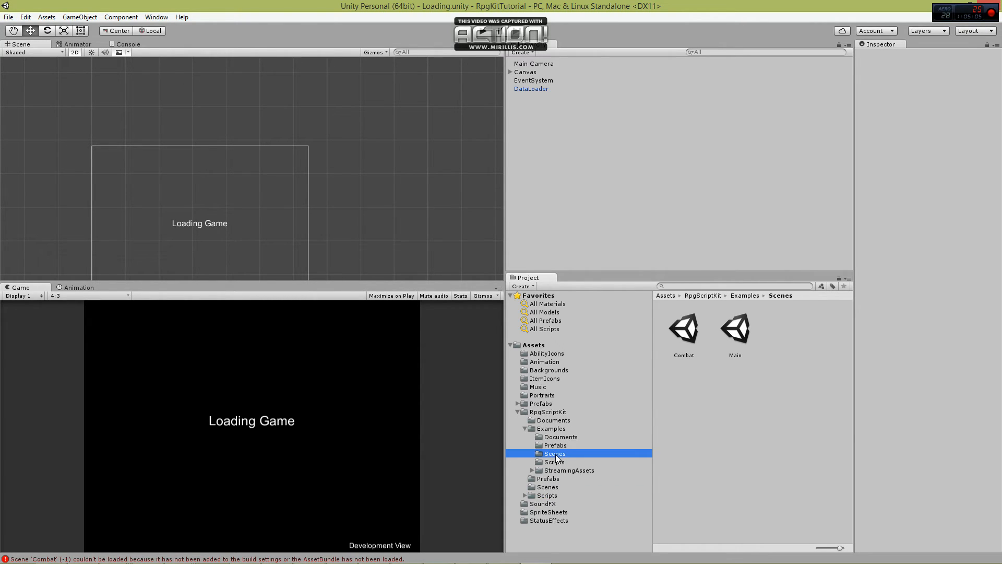
double_click(685, 337)
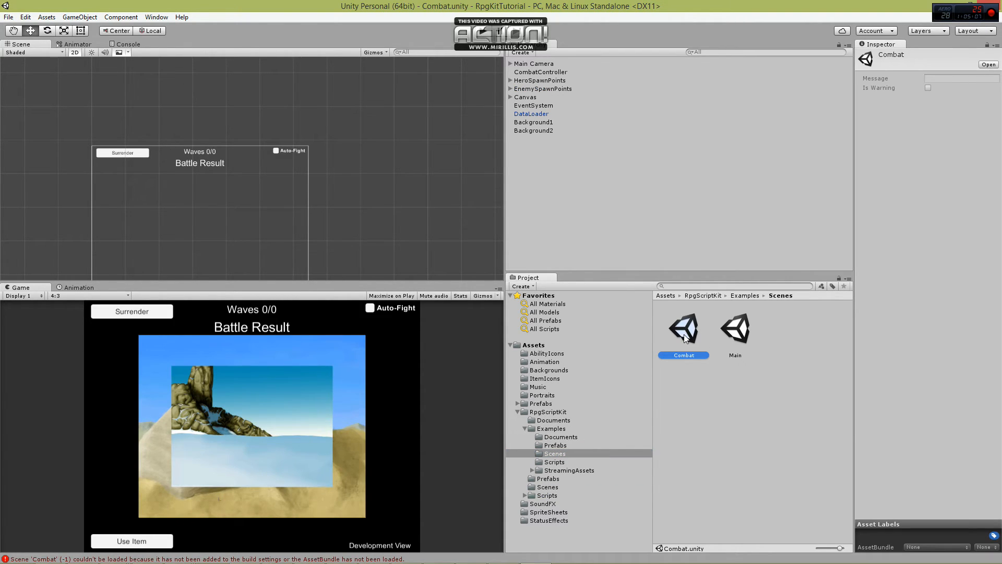
left_click(8, 17)
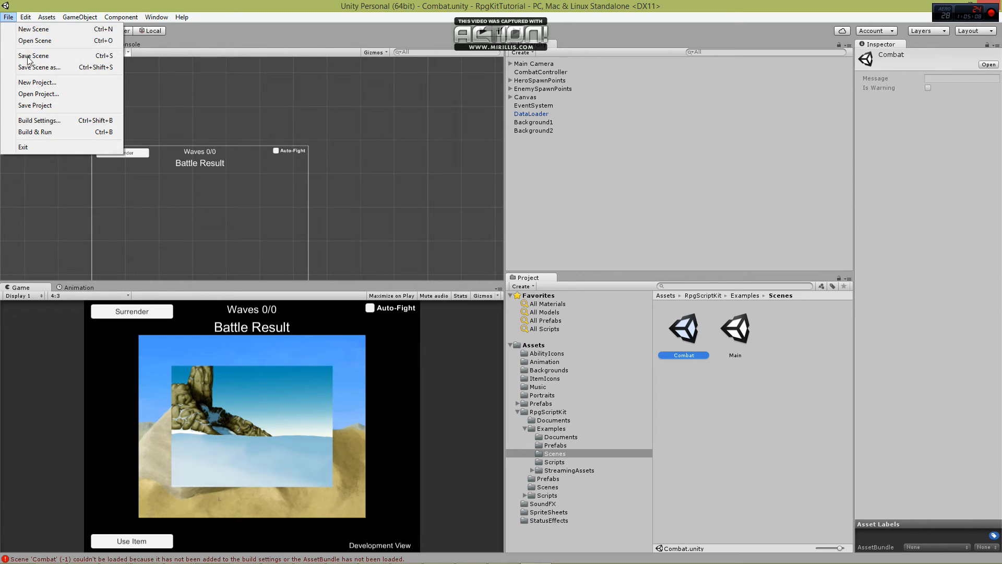
left_click(60, 122)
left_click(661, 232)
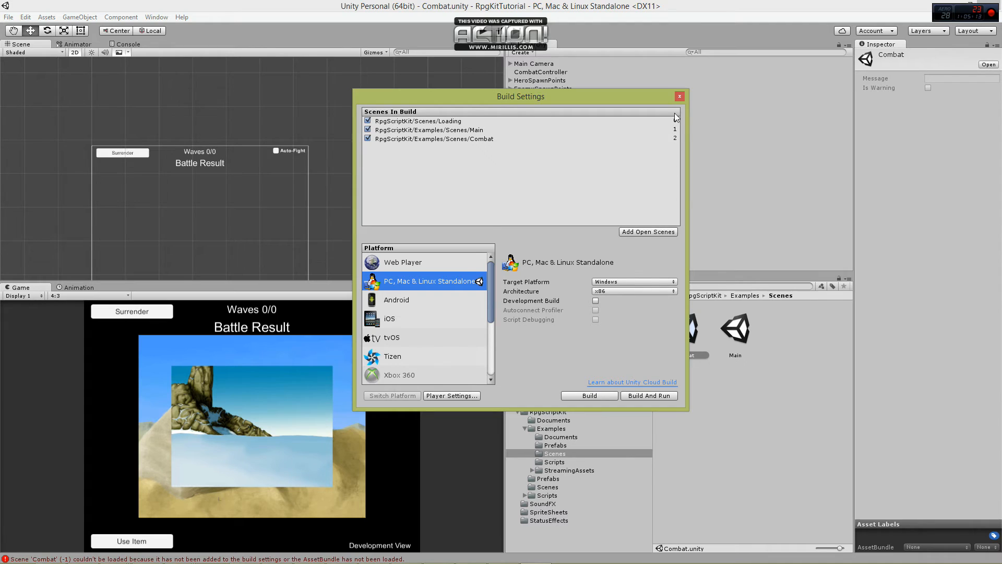
left_click(679, 97)
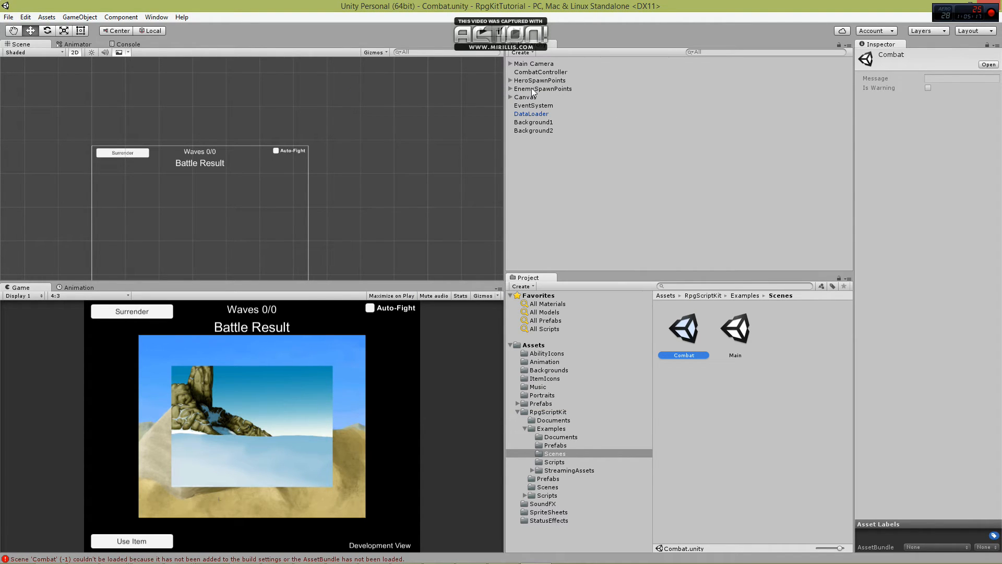
In the Main scene, reposition Res1Text to Pos X 194 and Res2Text to Pos X 294, and save the scene.
double_click(735, 329)
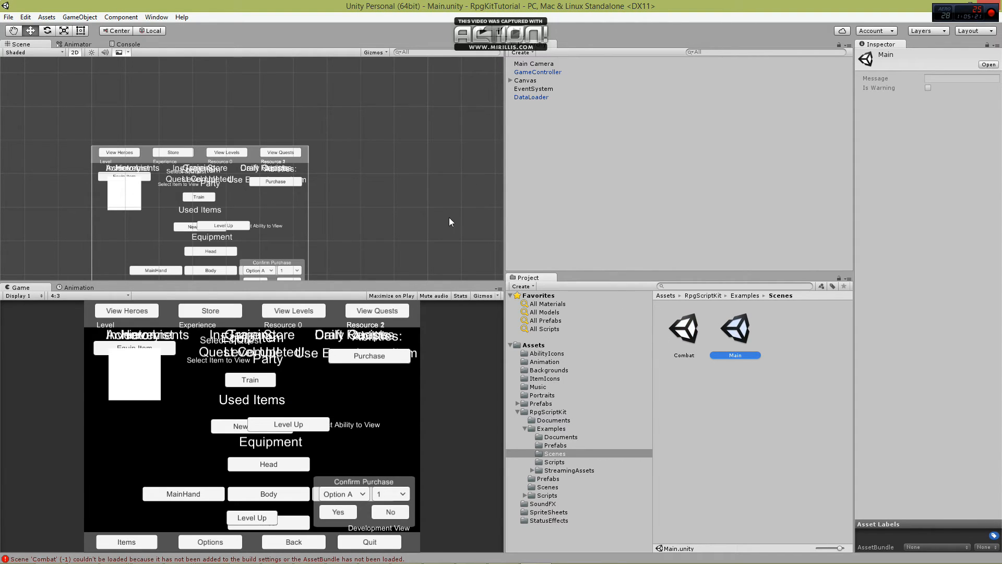
left_click(510, 80)
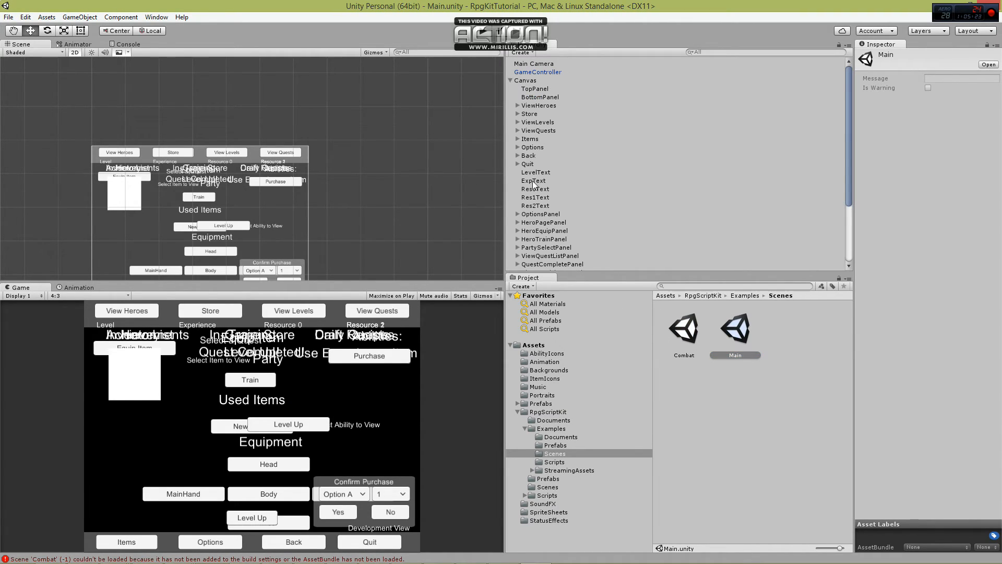
left_click(535, 197)
left_click_drag(334, 167, 310, 171)
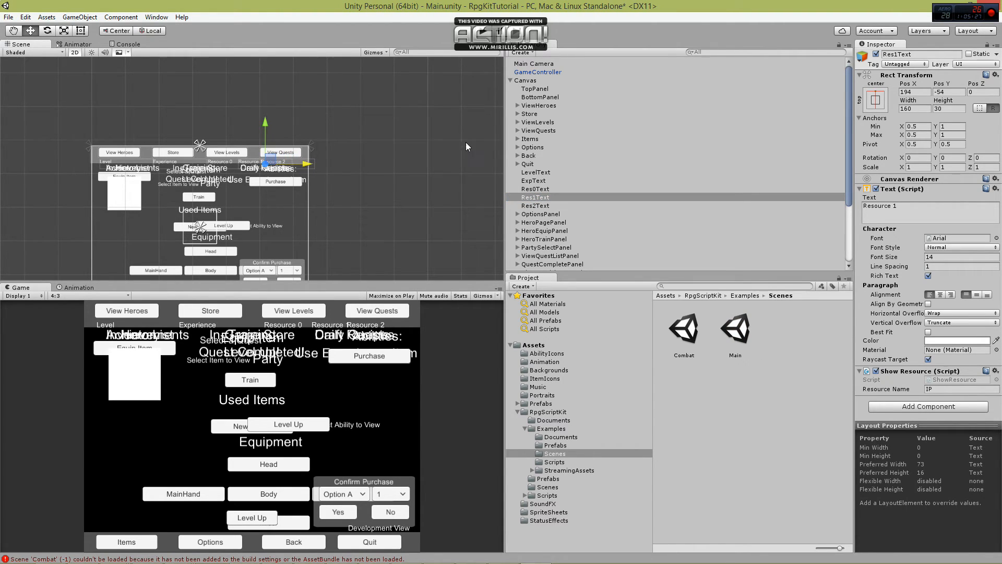
left_click(548, 206)
left_click_drag(335, 168, 340, 167)
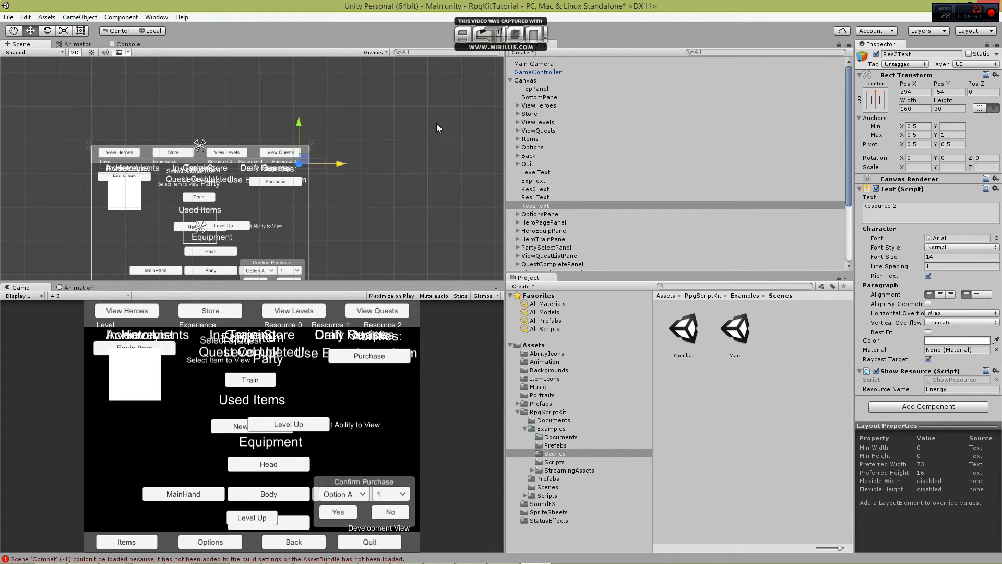
left_click(393, 99)
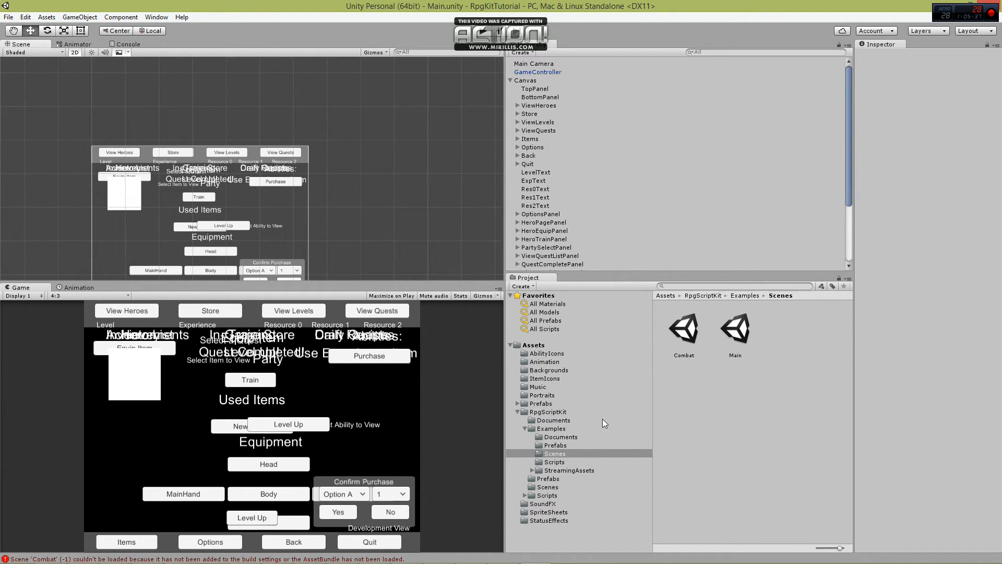
Reopen the Loading scene from the RpgScriptKit Scenes folder and run the game.
left_click(548, 487)
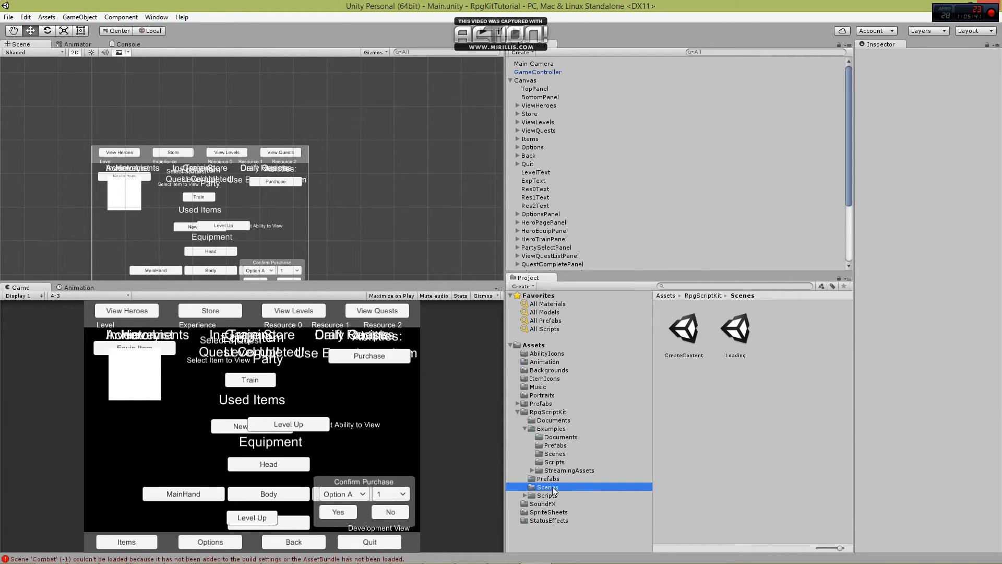
left_click(525, 428)
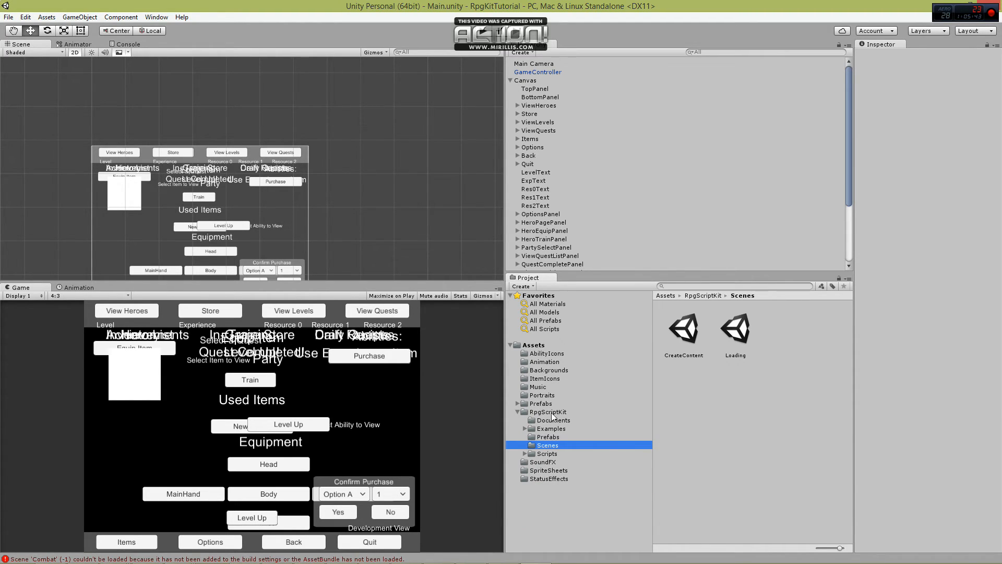
double_click(737, 333)
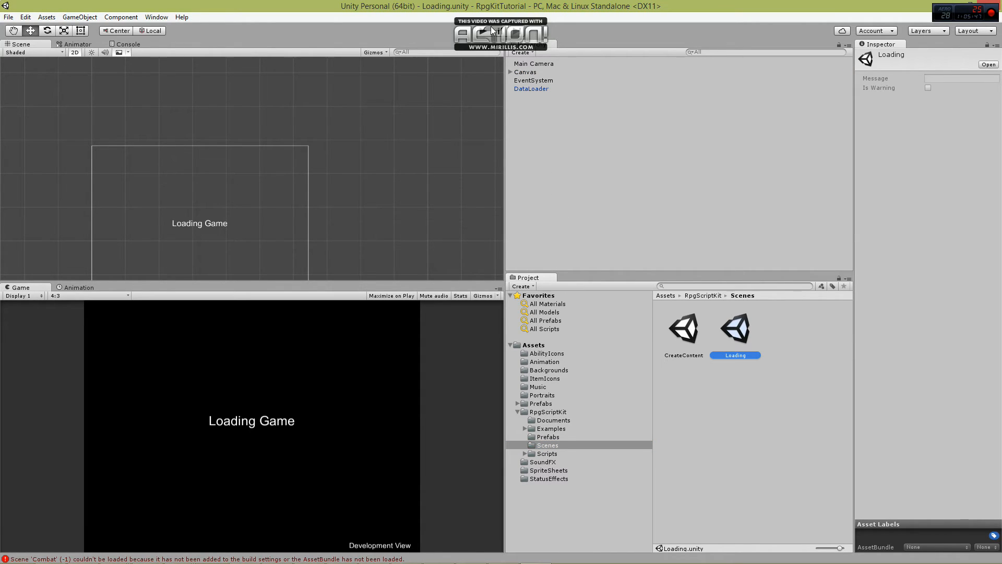
left_click(483, 28)
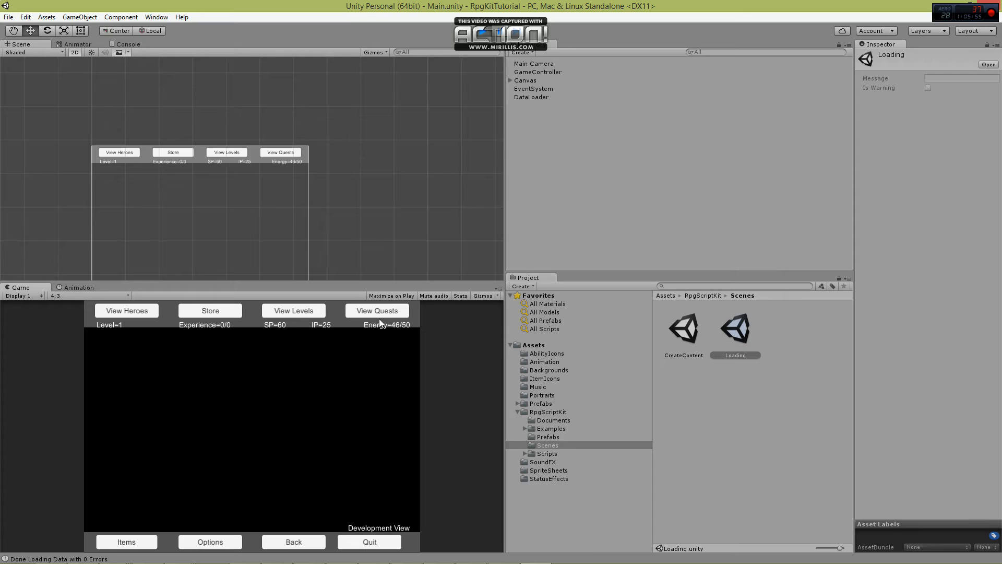
Select level 1 of City of Destruction and start the battle with the hero in the party.
left_click(287, 310)
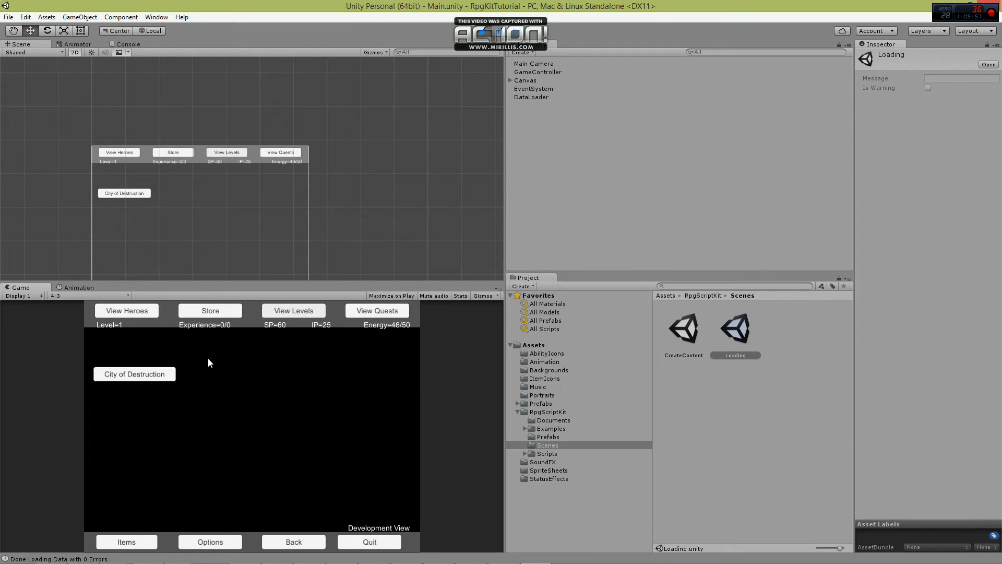
left_click(140, 375)
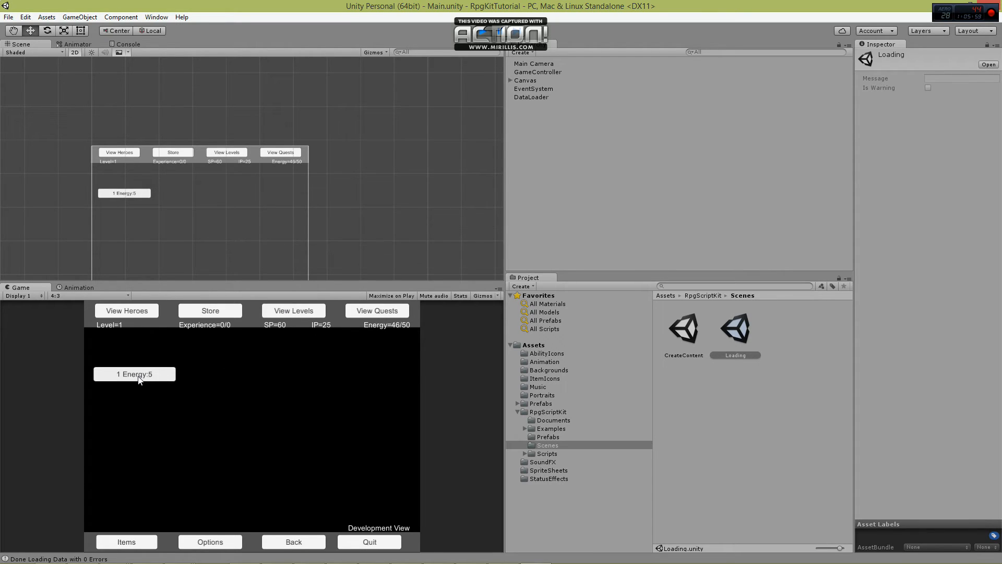
left_click(147, 375)
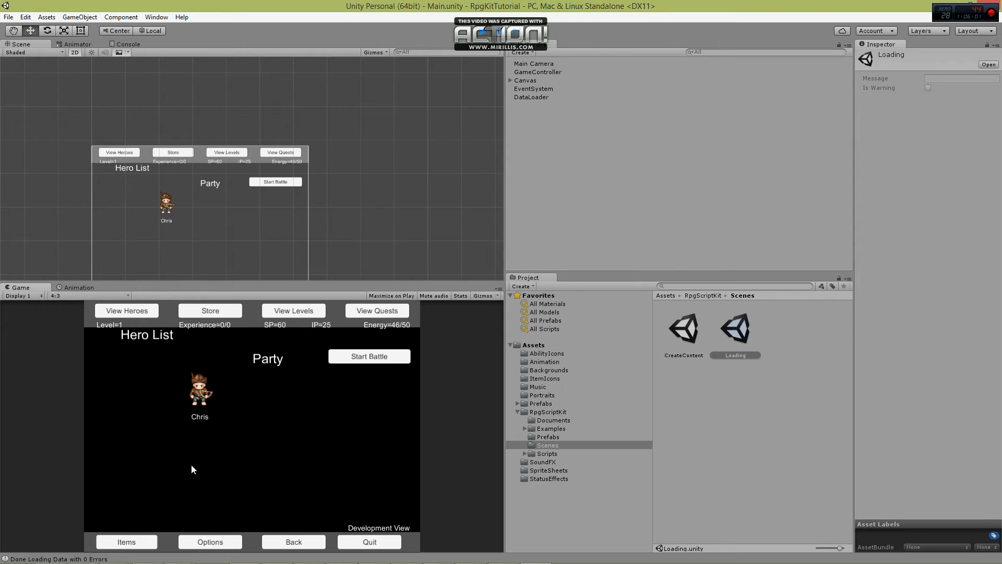
left_click(374, 356)
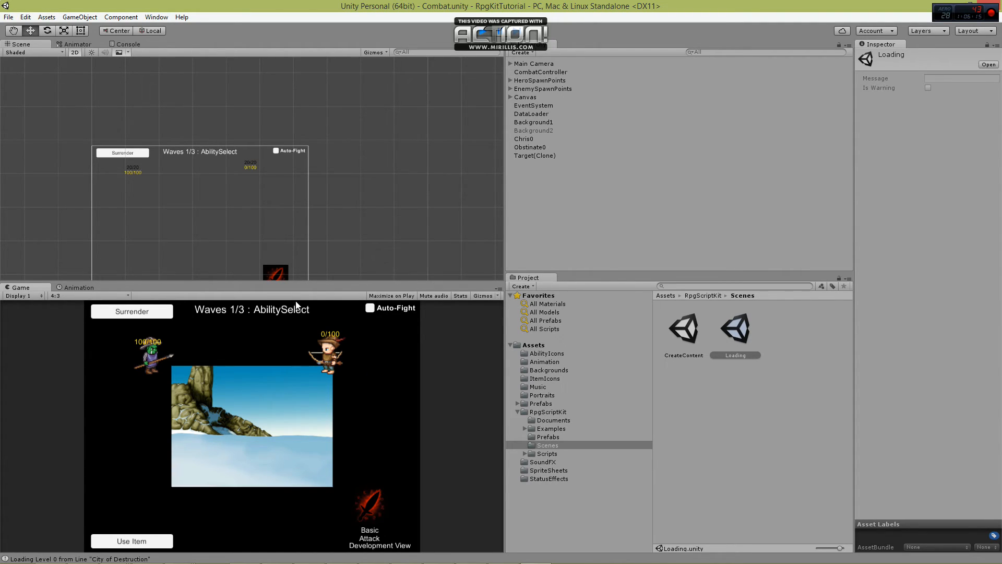
Scale the Background1 sprite to 2 in X and Y in the running Combat scene.
left_click(542, 120)
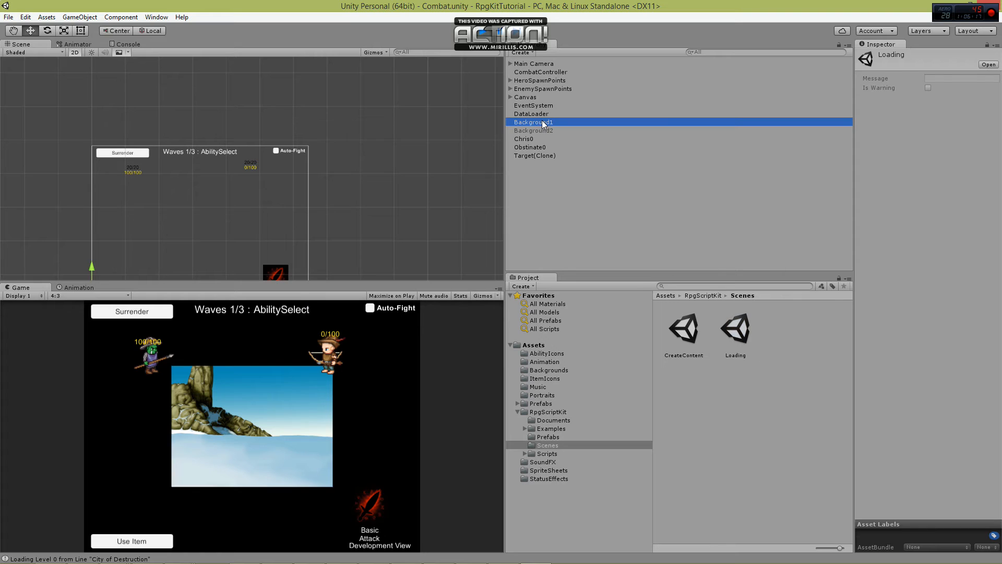
middle_click_drag(166, 230, 338, 104)
scroll(323, 157, "up", 4)
key("f")
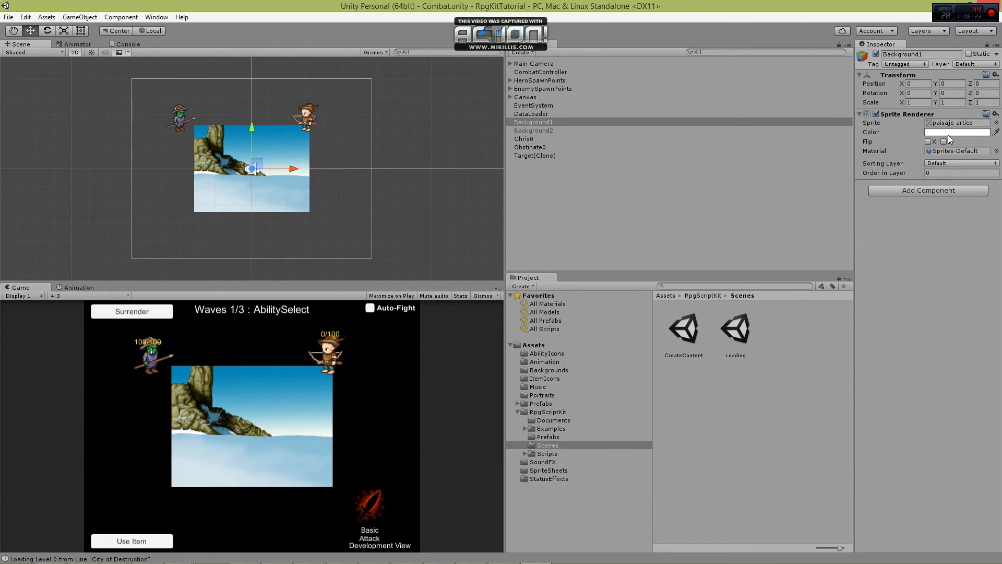
left_click(918, 103)
type("2")
key("Tab")
type("2")
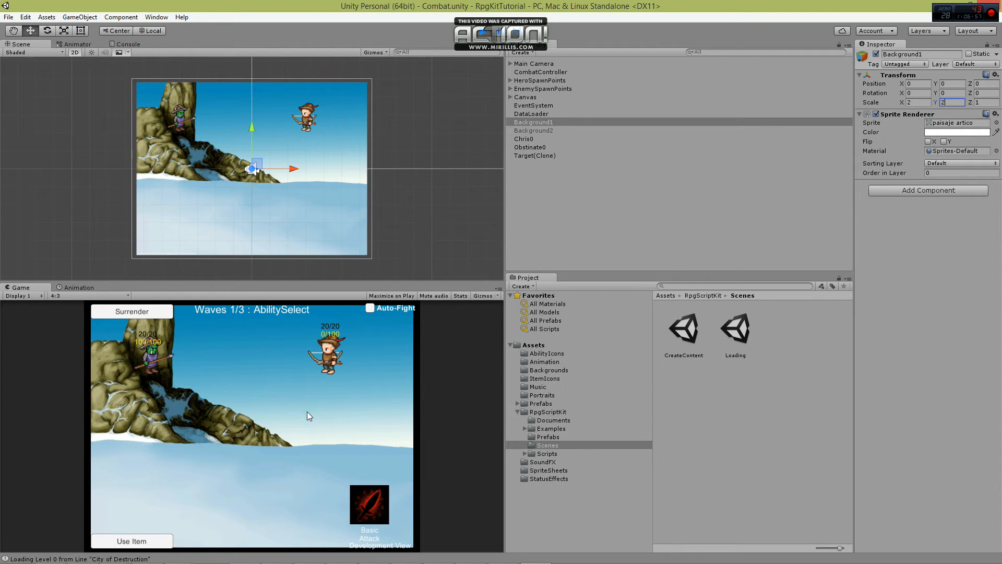
Test combat by using the hero's Basic Attack on the enemy for two turns, and stop the game.
left_click(370, 505)
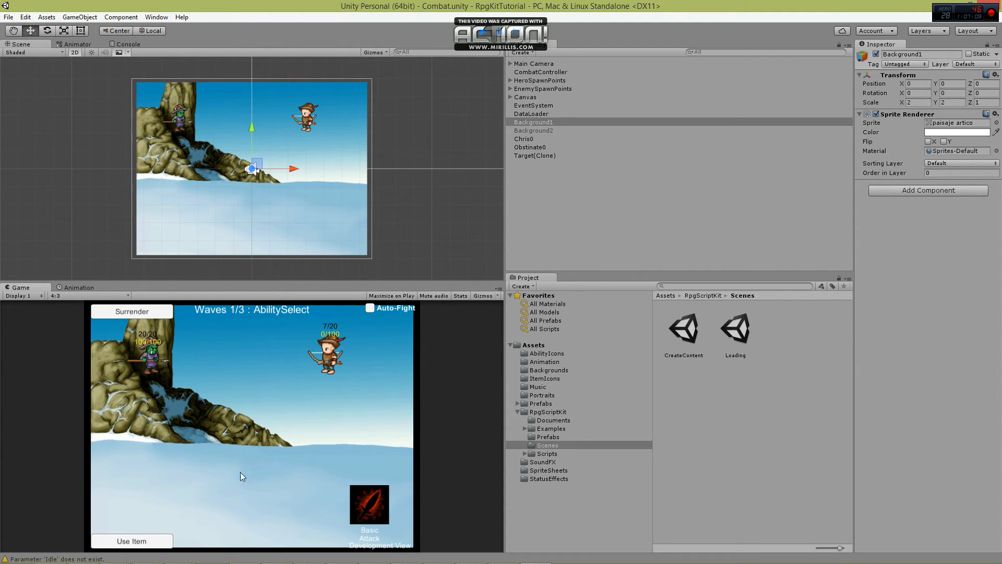
left_click(374, 504)
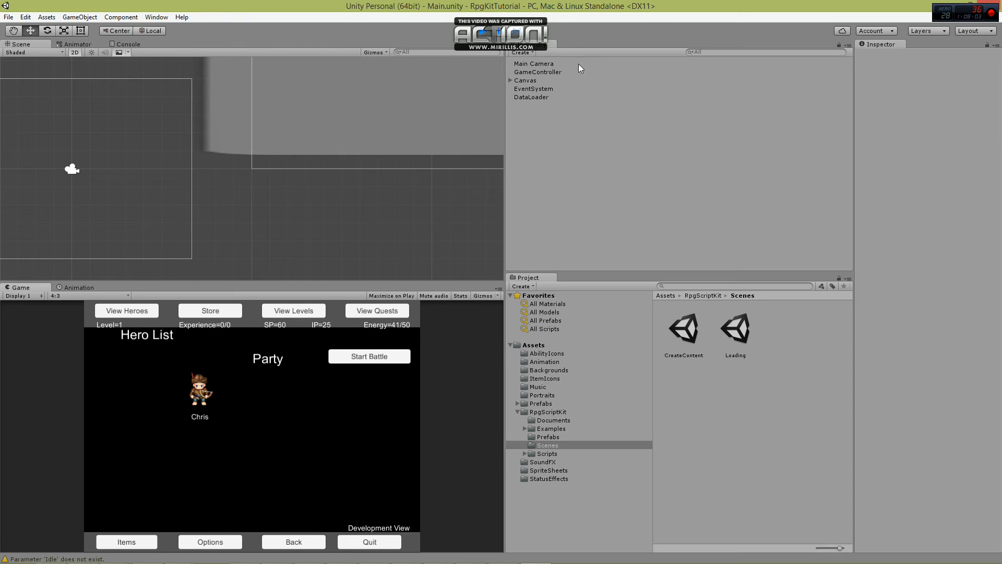
left_click(481, 35)
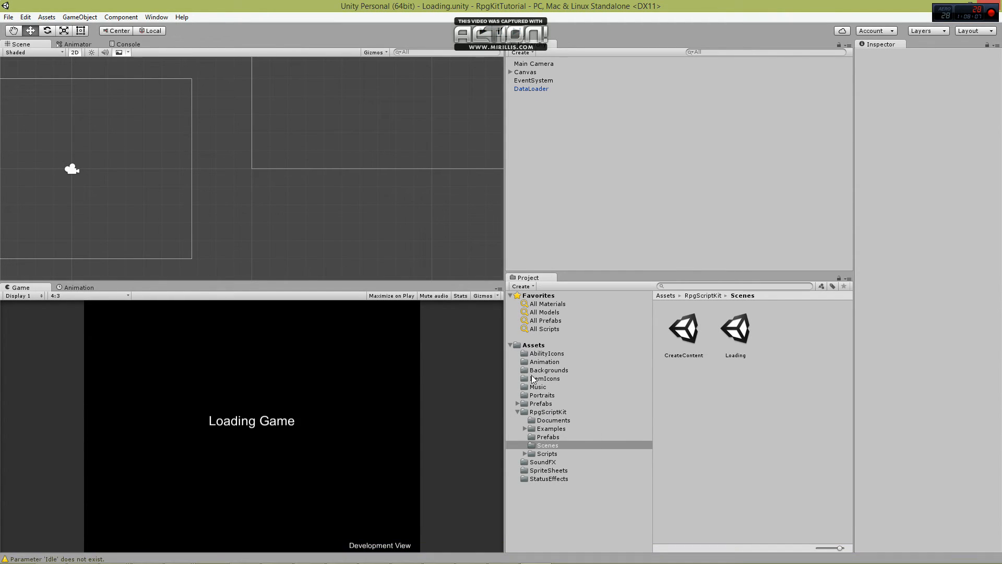
Show the project's Assets folder in File Explorer and open StreamingAssets' ExpLists folder.
right_click(526, 347)
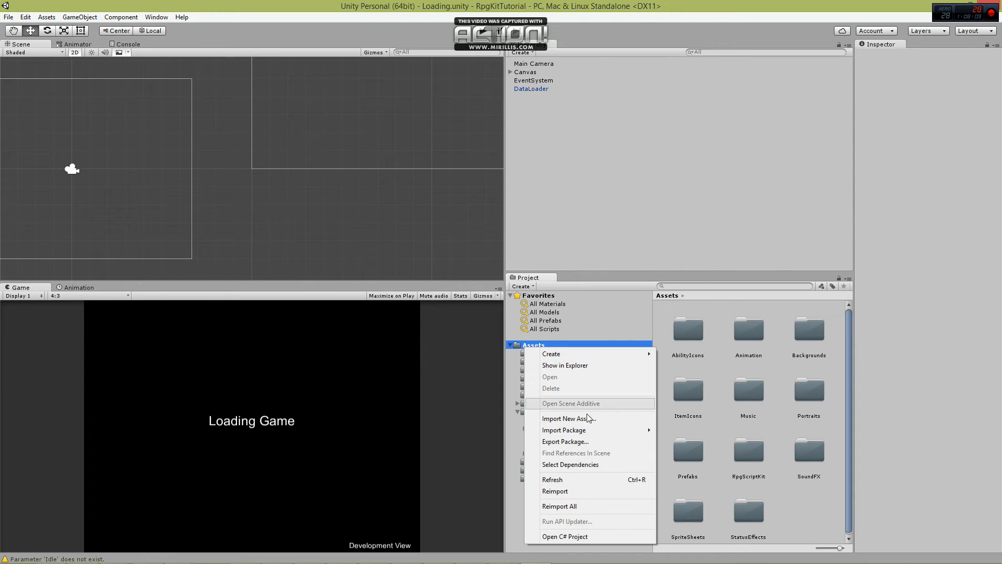
left_click(590, 367)
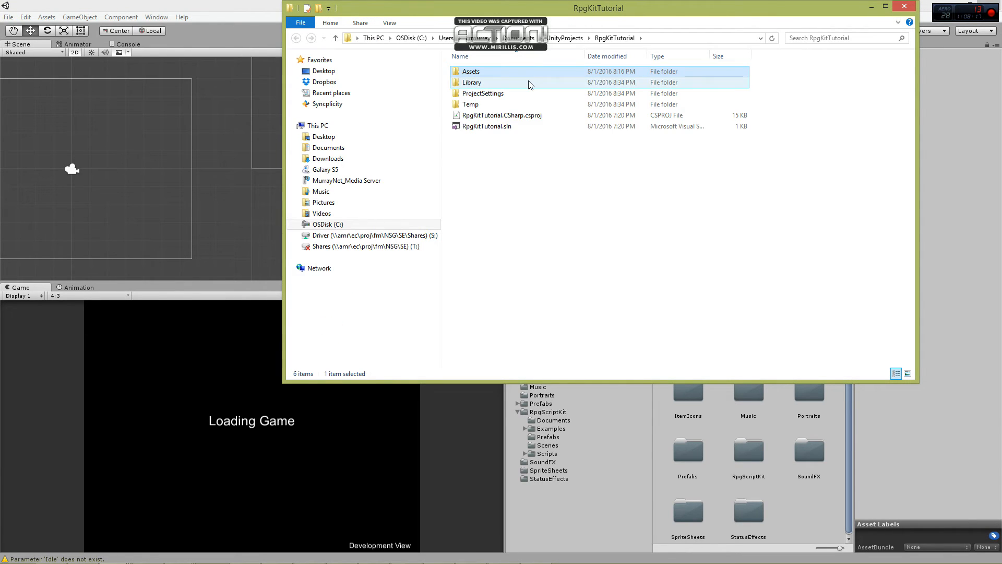
double_click(512, 76)
double_click(507, 193)
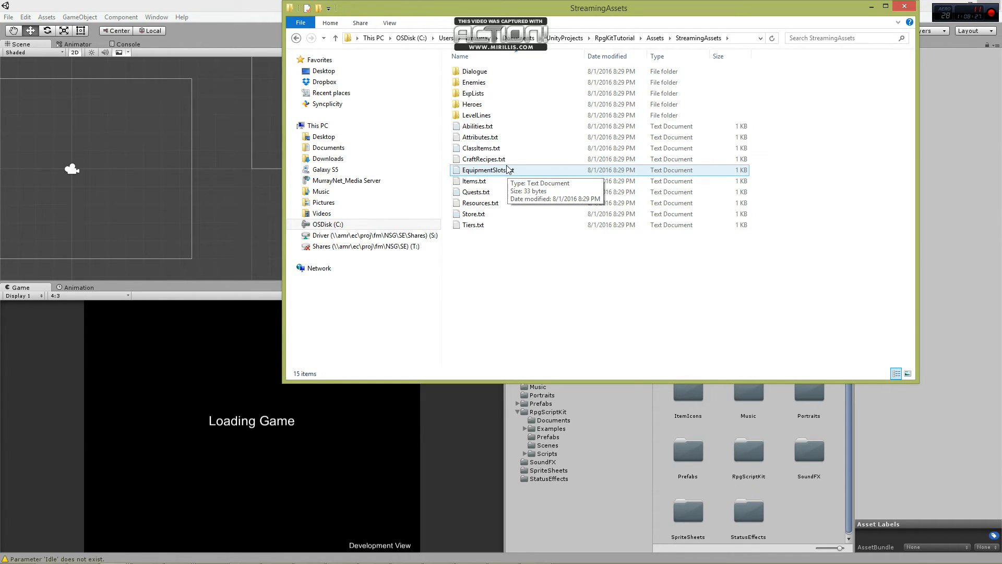
left_click_drag(538, 11, 432, 55)
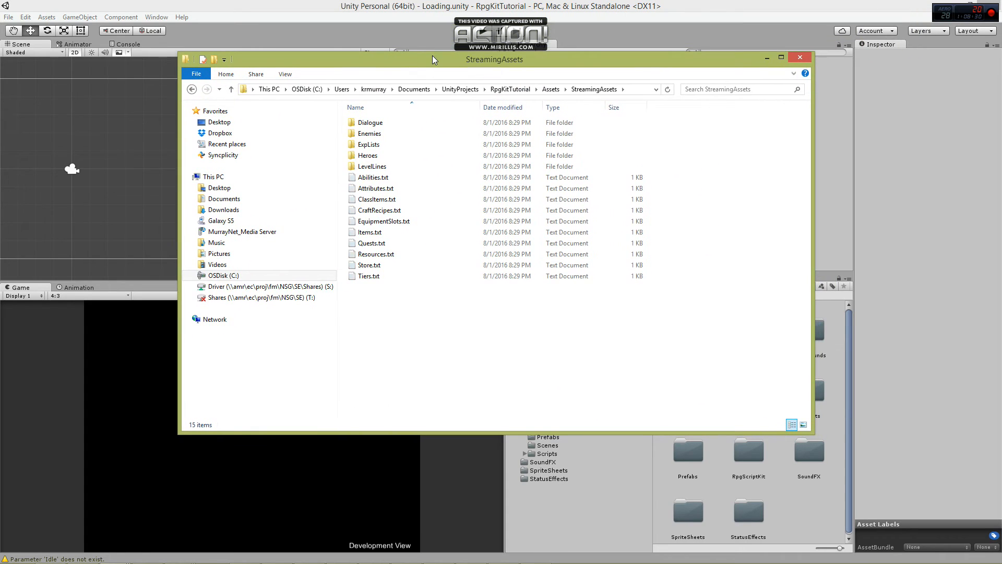
double_click(388, 148)
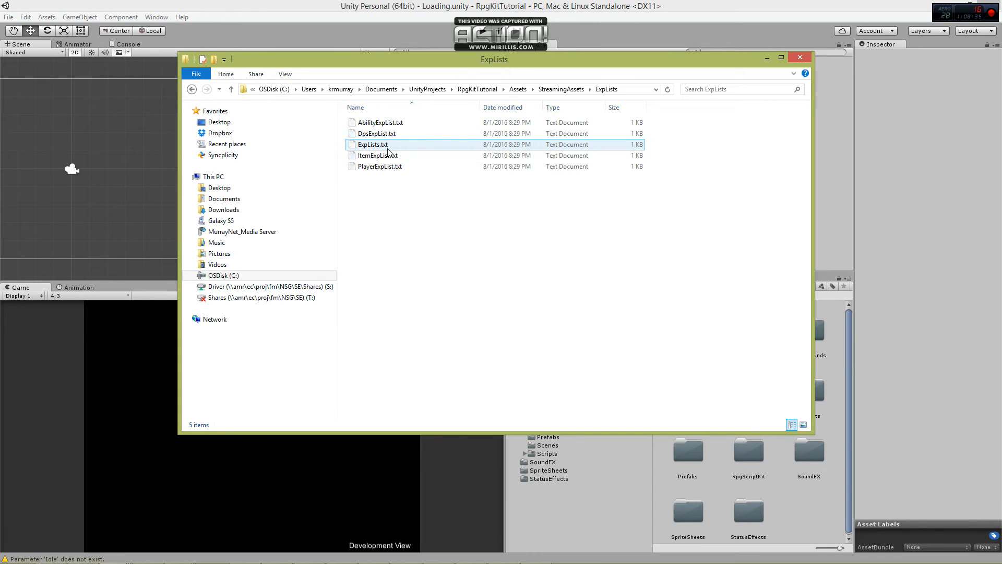
Duplicate DpsExpList.txt in the ExpLists folder and name the copy TankExpList.txt.
left_click(389, 134)
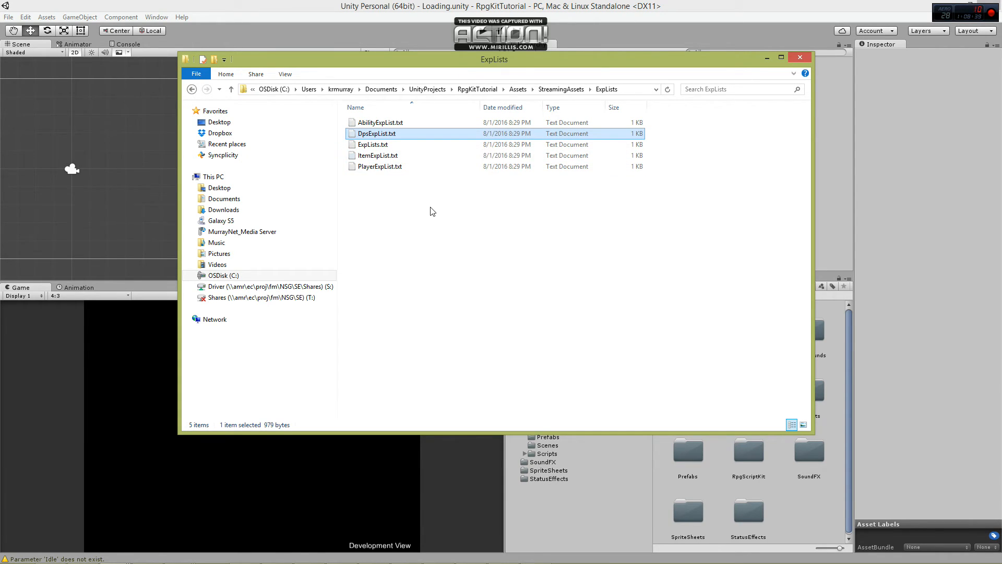
key("ctrl+c")
key("ctrl+v")
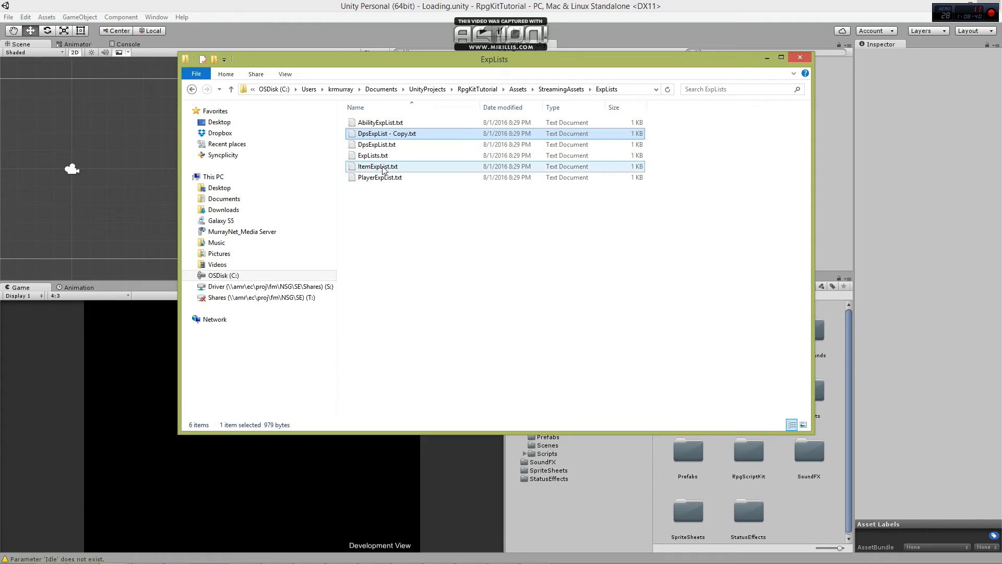
left_click(413, 134)
type("TankExpLi")
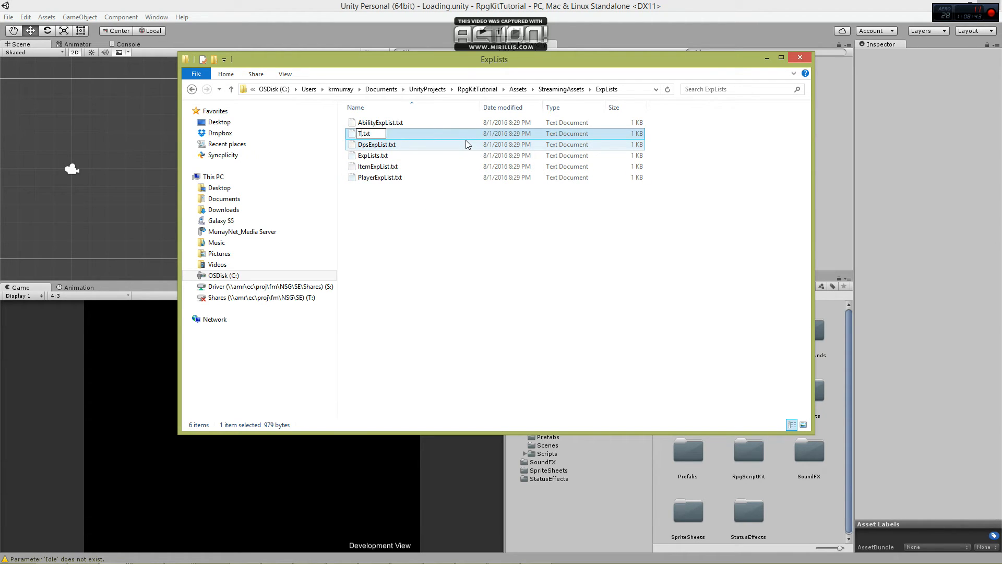
type("st")
key("Return")
Make another copy of DpsExpList.txt and name it EnemyExpList.txt.
key("ctrl+v")
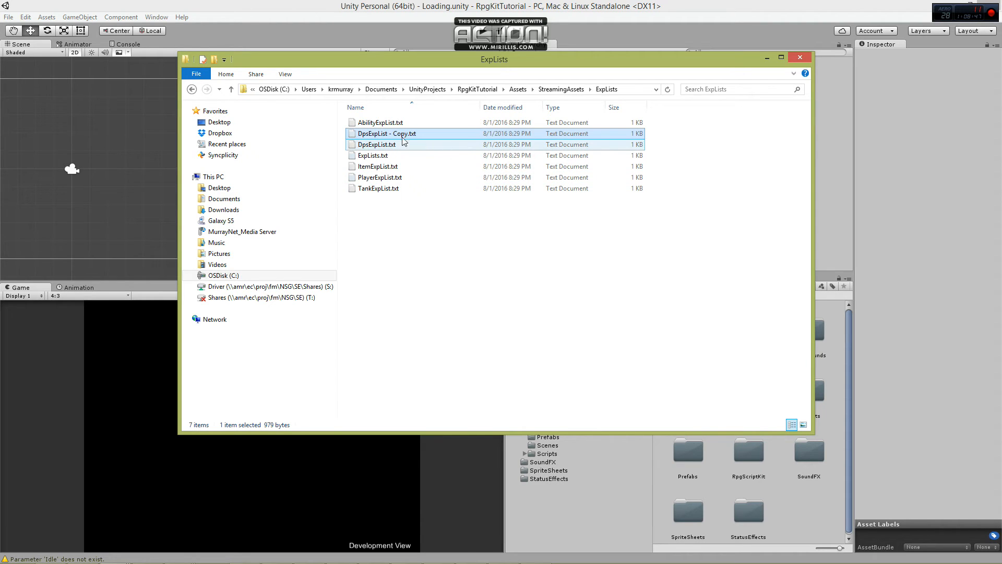
key("F2")
type("EnemyExpList.txt")
key("Return")
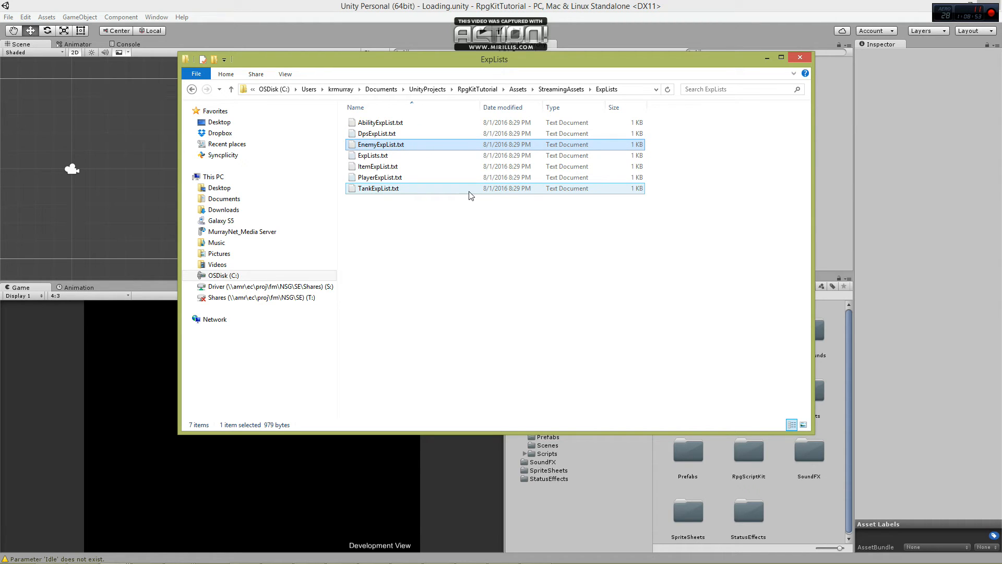
Open TankExpList.txt in Notepad and set its BaseAttribute HealthMax to 30.
double_click(388, 189)
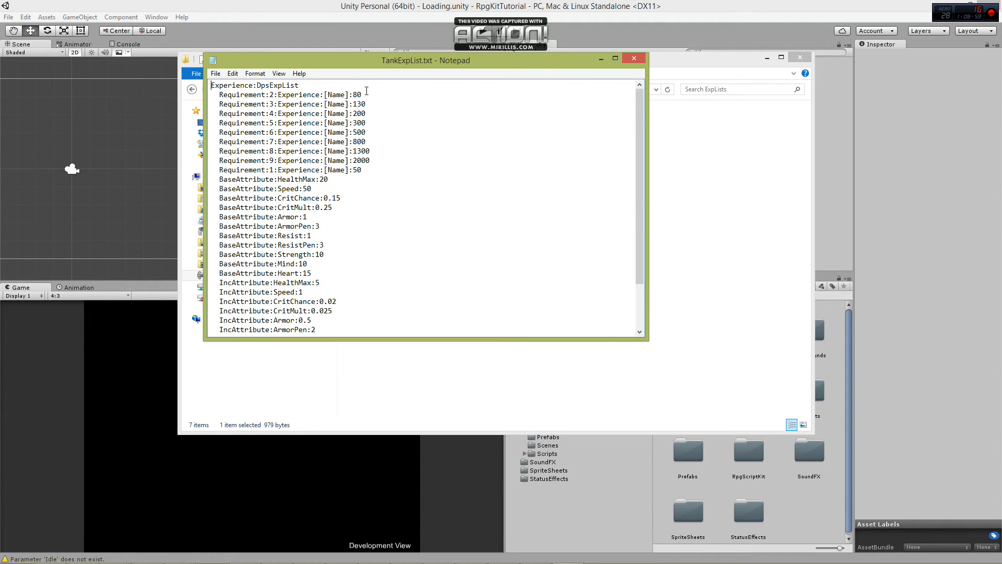
left_click_drag(403, 339, 396, 488)
left_click_drag(389, 60, 241, 51)
left_click(201, 165)
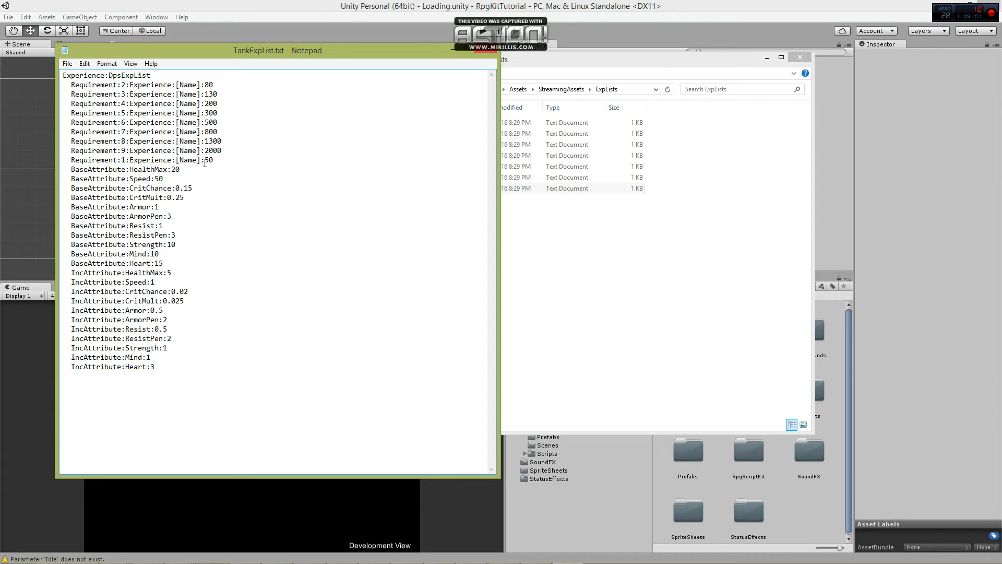
key("Left")
key("shift+Left")
type("3")
Set the Tank list's base CritChance and CritMult both to 0.10.
key("Right")
key("Right")
key("Right")
Set the Tank list's IncAttribute HealthMax to 10, and its IncAttribute CritChance and CritMult to 0.01.
key("Right")
key("shift+Right")
type("0")
key("Down")
key("shift+Left")
key("shift+Left")
type("10")
Set the Tank list's base Armor and Resist to 3, and its base ArmorPen and ResistPen to 1.
key("Down")
key("shift+Left")
type("3")
key("Down")
key("Delete")
type("1")
key("shift+Left")
type("3")
key("Delete")
type("1")
Set the Tank list's base Strength to 15 and base Heart to 10.
key("shift+Left")
type("5")
key("Down")
key("shift+Right")
type("0")
Set the Tank list's IncAttribute Armor and Resist to 2, and its IncAttribute ArmorPen and ResistPen to 0.5.
key("Right")
key("shift+Right")
type("8")
key("BackSpace")
type("10")
key("shift+Right")
type("1")
key("Down")
key("shift+Left")
key("shift+Left")
type("1")
key("Down")
key("shift+Left")
key("shift+Left")
key("shift+Left")
key("BackSpace")
type("2")
key("Down")
key("shift+Right")
type("10.5")
key("shift+Left")
key("shift+Left")
key("shift+Left")
key("BackSpace")
key("Right")
key("shift+Right")
type("0.5")
Set the Tank list's IncAttribute Strength to 3 and IncAttribute Heart to 1.
key("shift+Right")
type("1")
key("shift+Right")
type("3")
Change the Experience name in the file's first line to TankExpList, then save and close the file.
left_click_drag(108, 76, 123, 78)
type("Tank")
left_click(227, 186)
left_click_drag(416, 51, 396, 122)
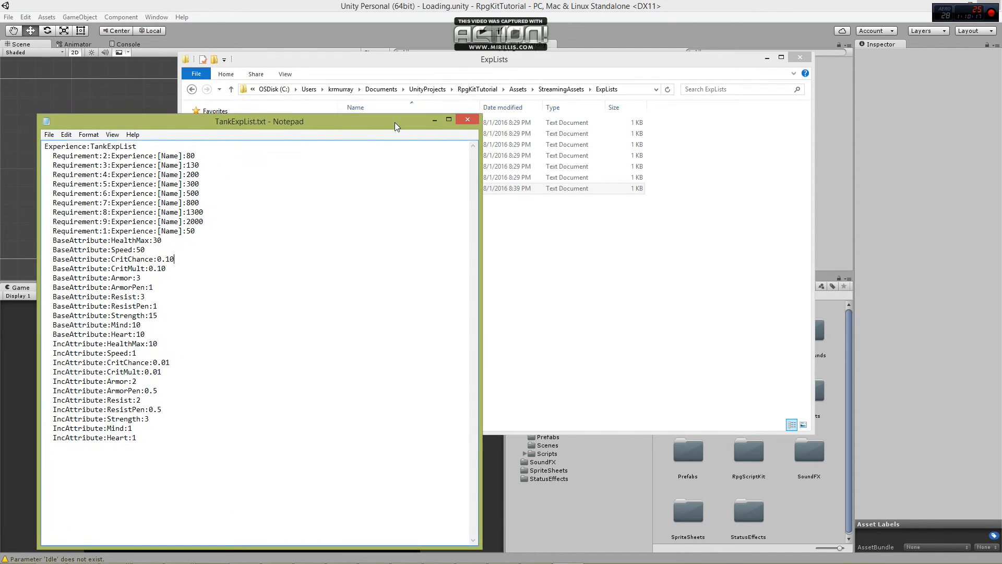
left_click(466, 119)
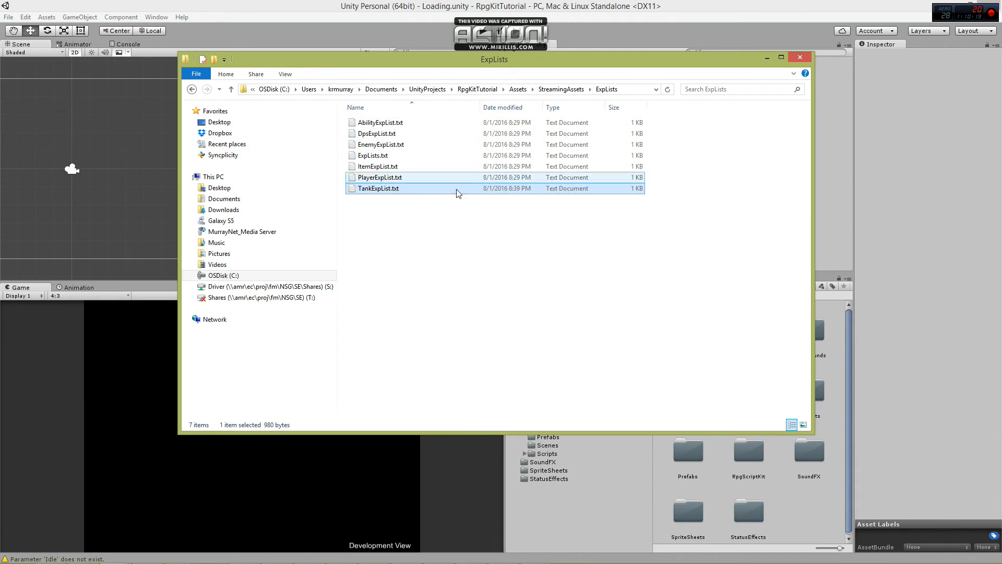
Open EnemyExpList.txt and set its base HealthMax to 5, and base CritChance and CritMult to 0.10.
double_click(395, 146)
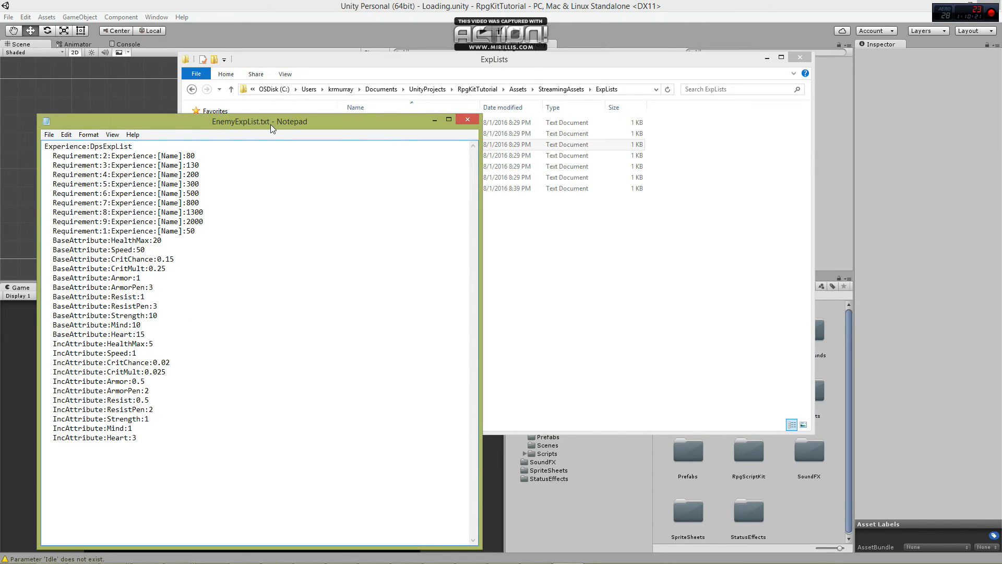
left_click_drag(271, 124, 265, 79)
left_click(177, 195)
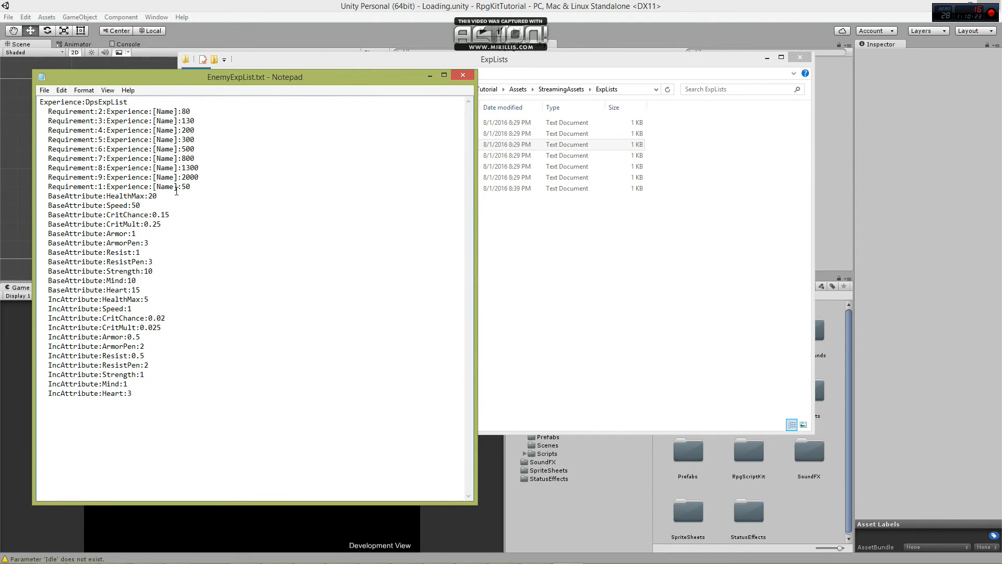
key("shift+Left")
key("shift+Left")
type("5")
key("End")
key("shift+Left")
type("0")
key("shift+Left")
key("shift+Left")
type("101")
Set the Enemy list's base ArmorPen and ResistPen to 1 and its base Heart to 10.
key("Down")
key("End")
key("shift+Left")
type("1")
key("Down")
key("shift+Left")
type("0")
Set the Enemy list's IncAttribute HealthMax to 3, and its IncAttribute CritChance and CritMult to 0.01.
key("shift+Right")
type("3")
key("shift+Right")
type("1")
key("Down")
key("shift+Left")
Set the Enemy list's IncAttribute Armor, ArmorPen, Resist, ResistPen and Heart values all to 1.
key("shift+Left")
type("1")
key("shift+Left")
key("shift+Left")
key("shift+Left")
type("1")
key("Down")
key("End")
key("shift+Left")
type("1")
key("Down")
key("shift+Left")
key("shift+Left")
key("shift+Left")
type("1")
key("Down")
key("shift+Left")
type("1")
key("Down")
key("shift+Right")
type("1")
Change the Experience name in the file's first line to EnemyExpList, then save and close the file.
left_click_drag(99, 102, 86, 101)
type("Enemy")
left_click(464, 76)
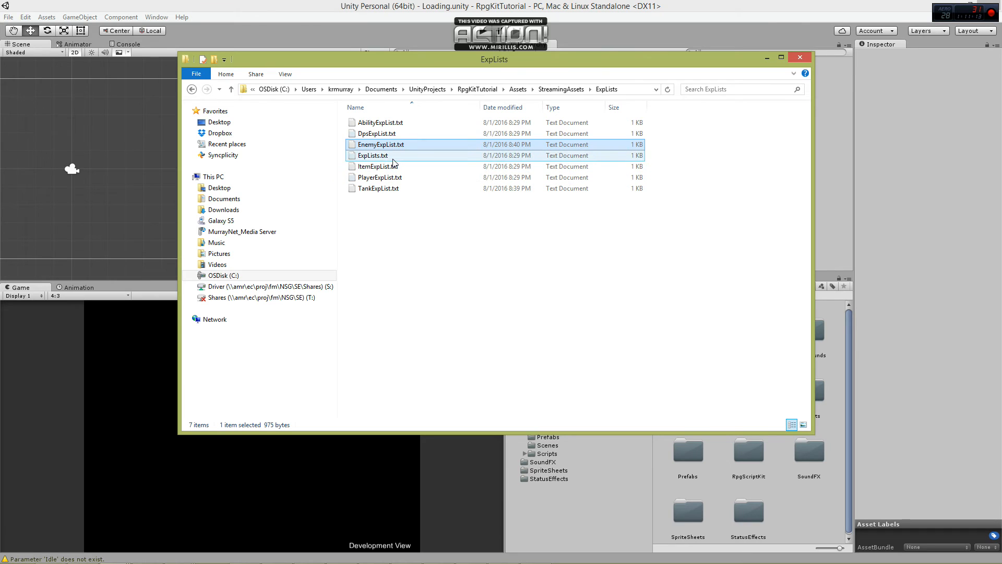
Open ExpLists.txt and add two copies of the ExpLists/DpsExpList.txt line at the end.
left_click(392, 157)
double_click(414, 158)
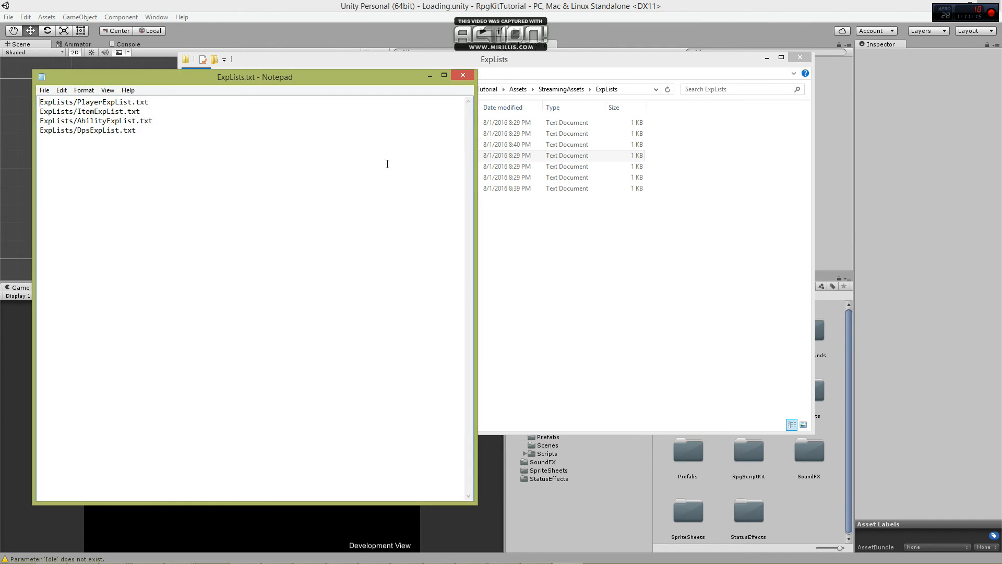
left_click_drag(204, 85, 190, 226)
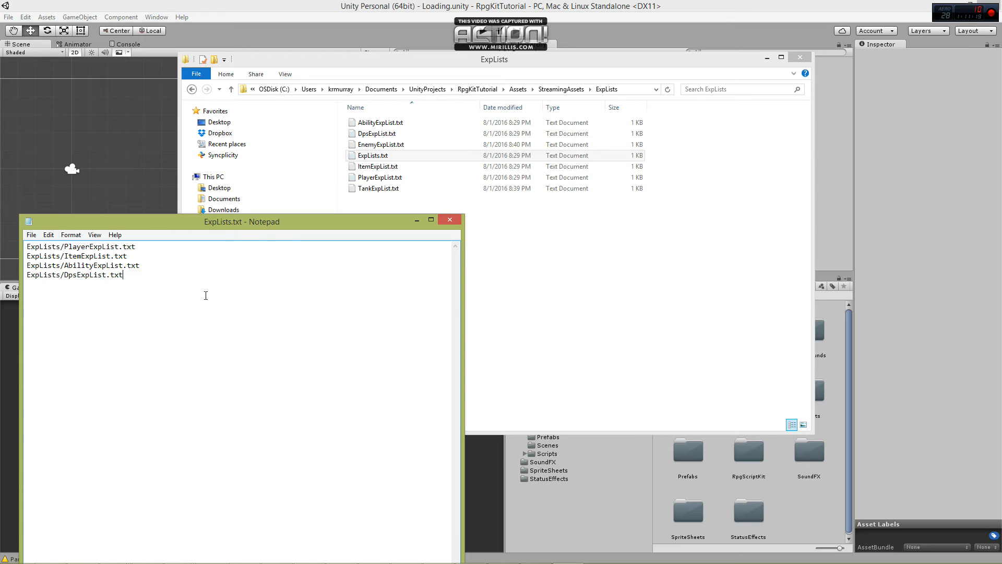
left_click_drag(166, 275, 165, 266)
left_click(136, 286)
key("ctrl+v")
key("ctrl+v")
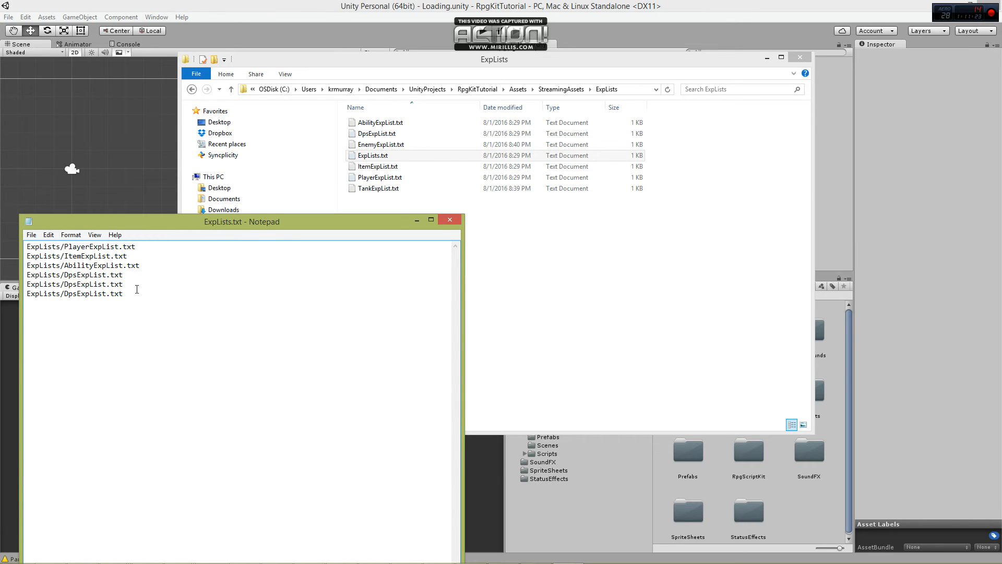
Change the two copied lines to reference TankExpList.txt and EnemyExpList.txt, then save and close ExpLists.txt.
left_click_drag(65, 285, 77, 287)
type("Tank")
key("Right")
key("shift+Left")
key("shift+Left")
key("shift+Left")
type("Enemy")
left_click(453, 220)
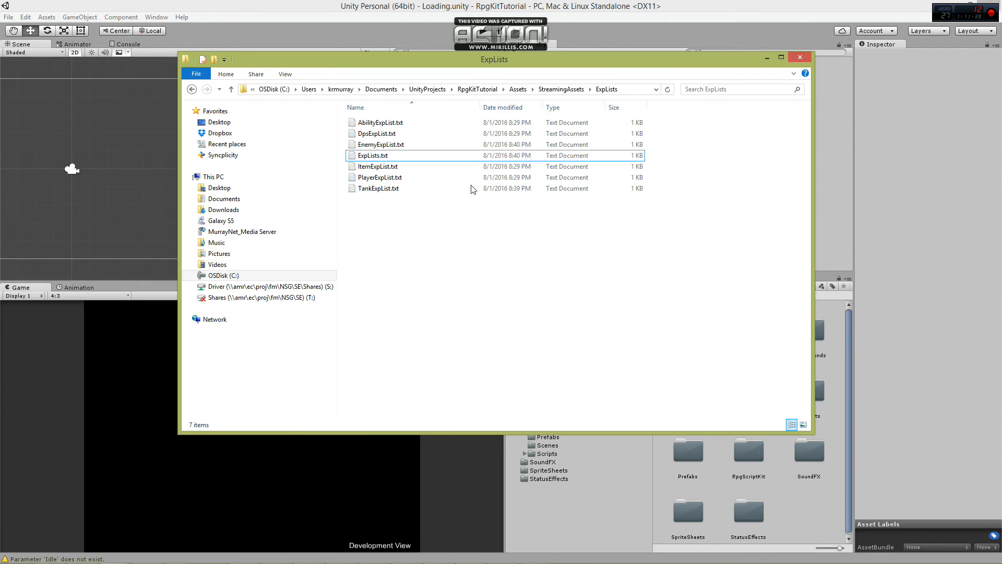
Open Abilities.txt in the StreamingAssets folder and duplicate the Basic Attack block to make three in total.
key("BackSpace")
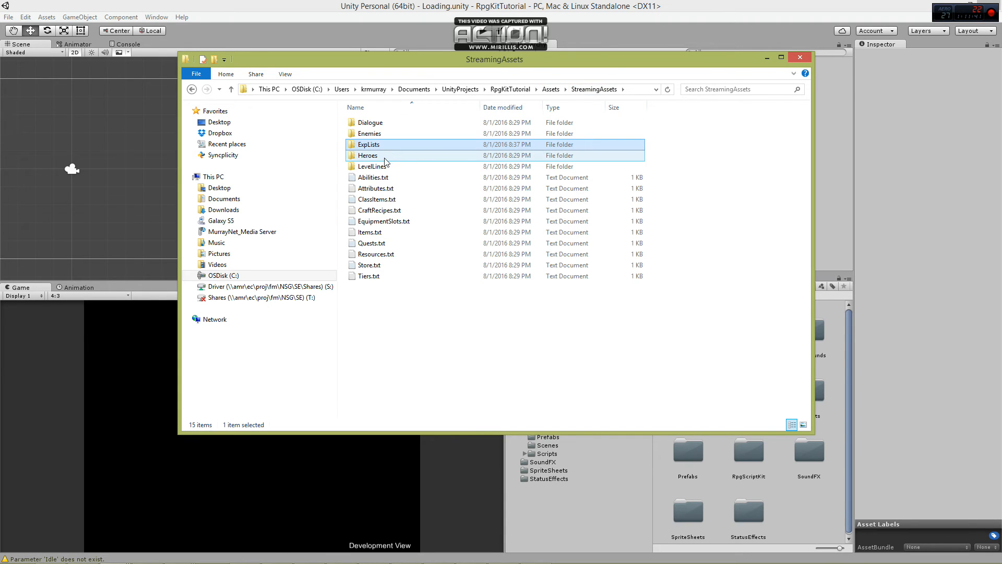
double_click(386, 178)
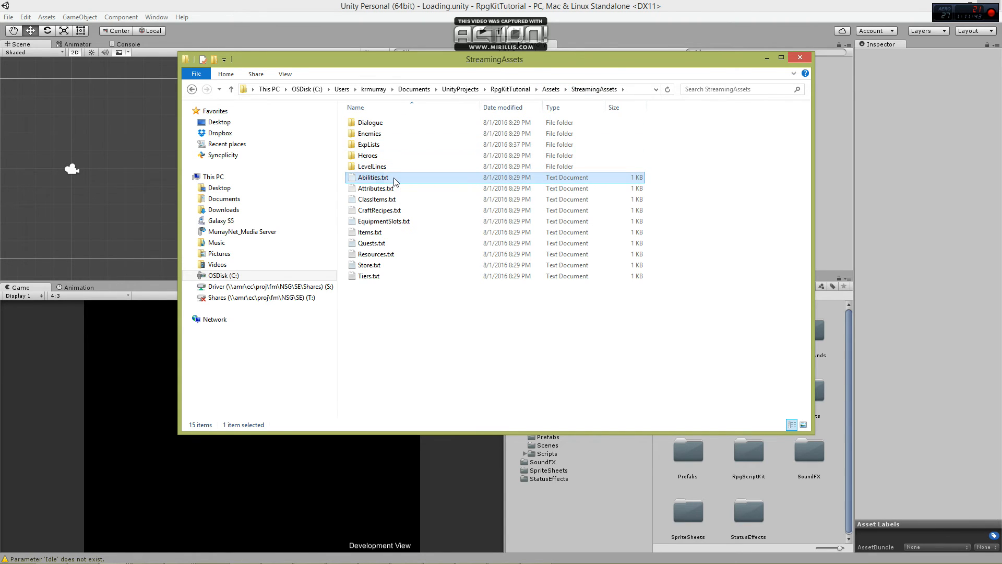
left_click_drag(303, 229, 325, 71)
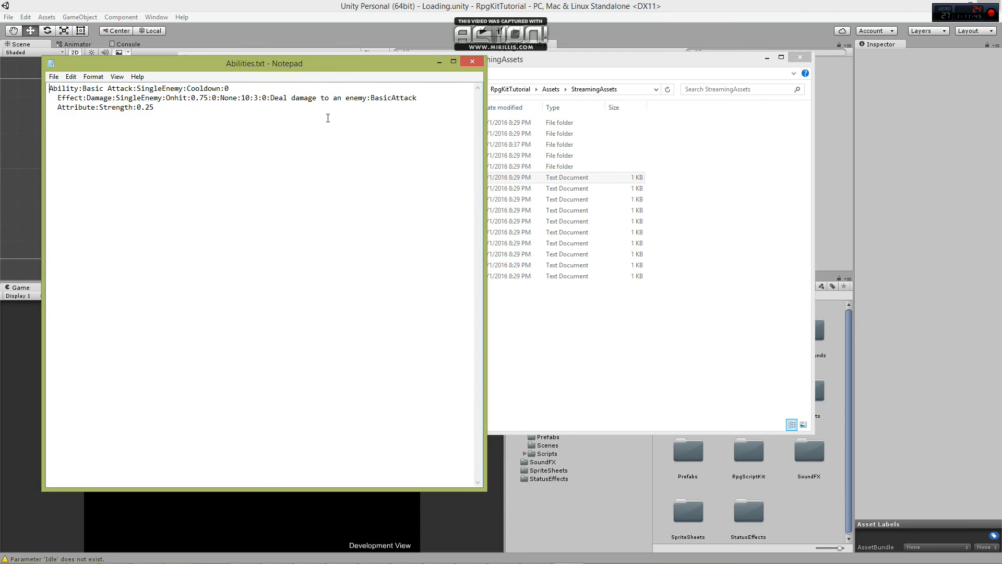
key("ctrl+a")
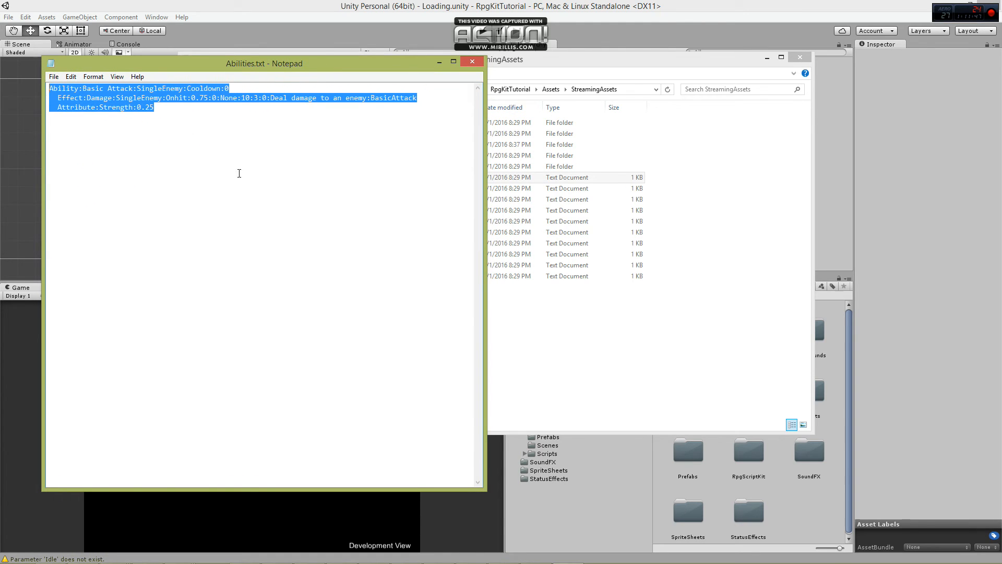
key("ctrl+c")
key("ctrl+v")
key("ctrl+v")
key("ctrl+v")
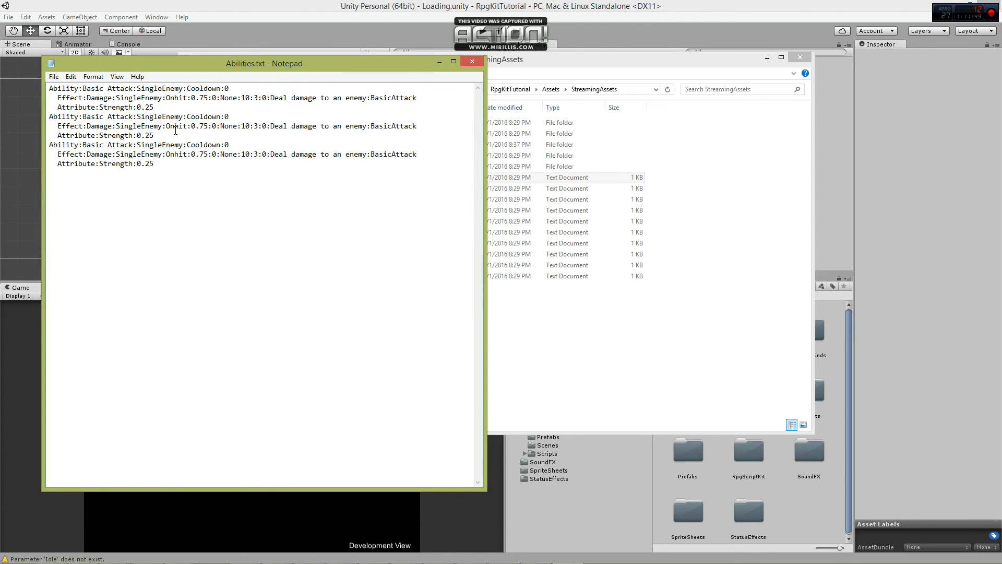
Rename the second ability Wide Swing, set its target to AllEnemies and its Cooldown to 4.
left_click_drag(83, 116, 133, 116)
type("Wide Swing")
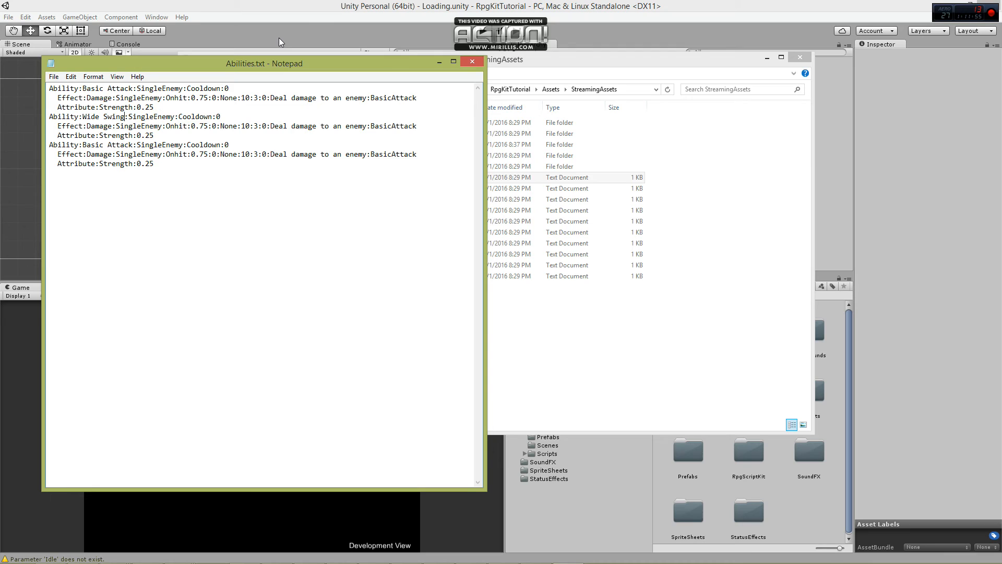
left_click_drag(129, 116, 152, 116)
key("shift+Right")
key("shift+Right")
key("shift+Right")
key("shift+Right")
key("shift+Right")
key("shift+Right")
key("shift+Right")
key("shift+Right")
key("shift+Right")
type("AllEnemies")
double_click(216, 117)
type("4")
Set the Wide Swing damage effect's target to AllEnemies and change its value of 10 to 7.
left_click_drag(117, 126, 168, 123)
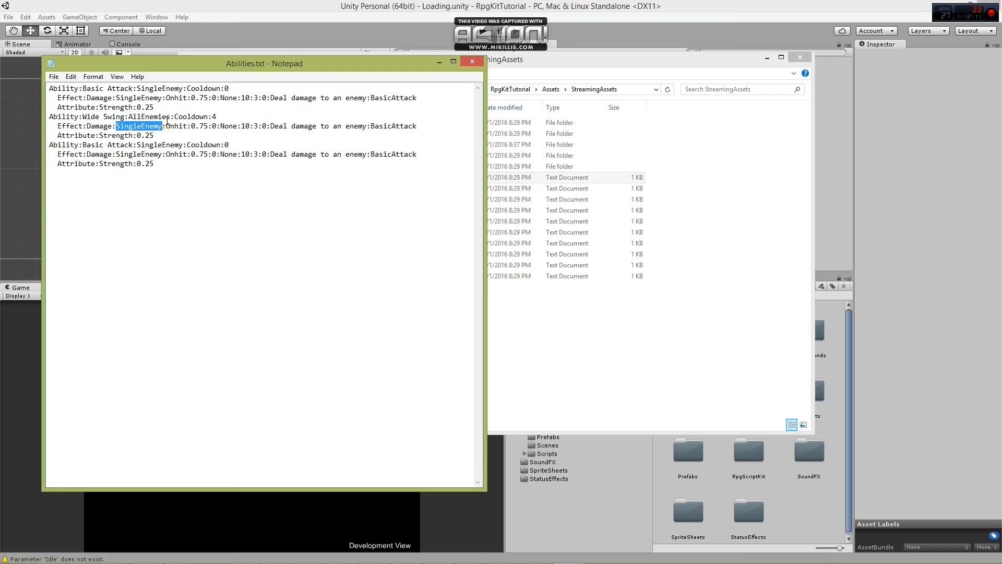
type("AllEnemies")
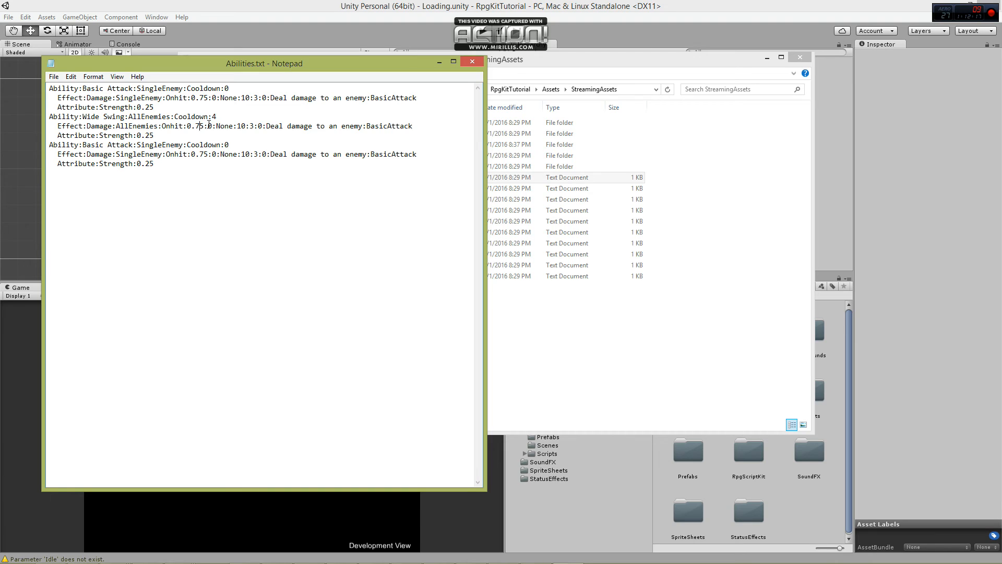
double_click(241, 126)
type("7")
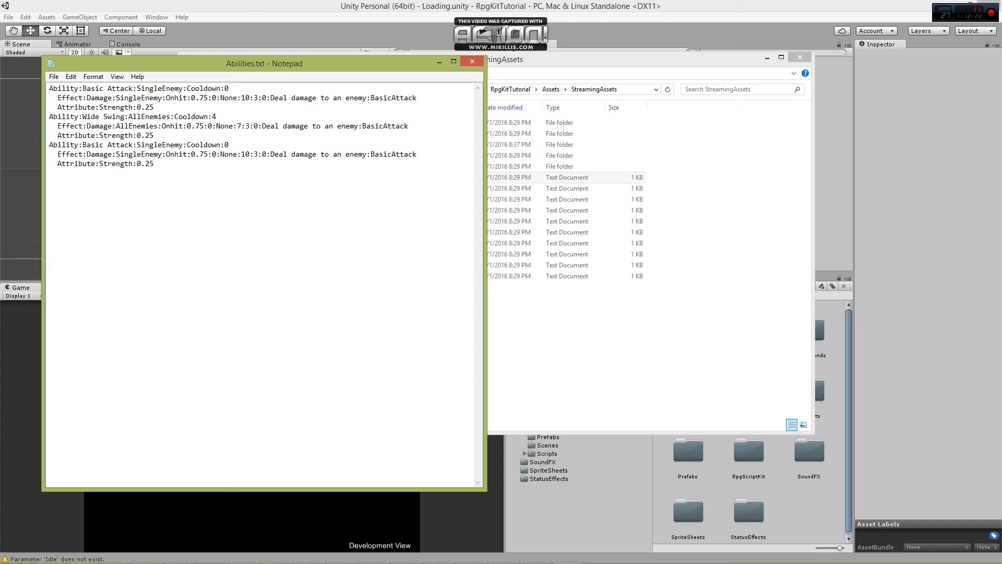
In the Wide Swing effect line, set the number after 7 to 2 and reword the description as "Deal damage to all enemies".
double_click(247, 126)
type("2")
key("Right")
key("Right")
key("Right")
key("Right")
key("Right")
key("Right")
key("Right")
key("Right")
key("Right")
key("Right")
key("Right")
key("Delete")
type("ll")
key("BackSpace")
type("ies")
Replace BasicAttack at the end of the Wide Swing effect line with WideSwing.
left_click_drag(375, 125, 421, 126)
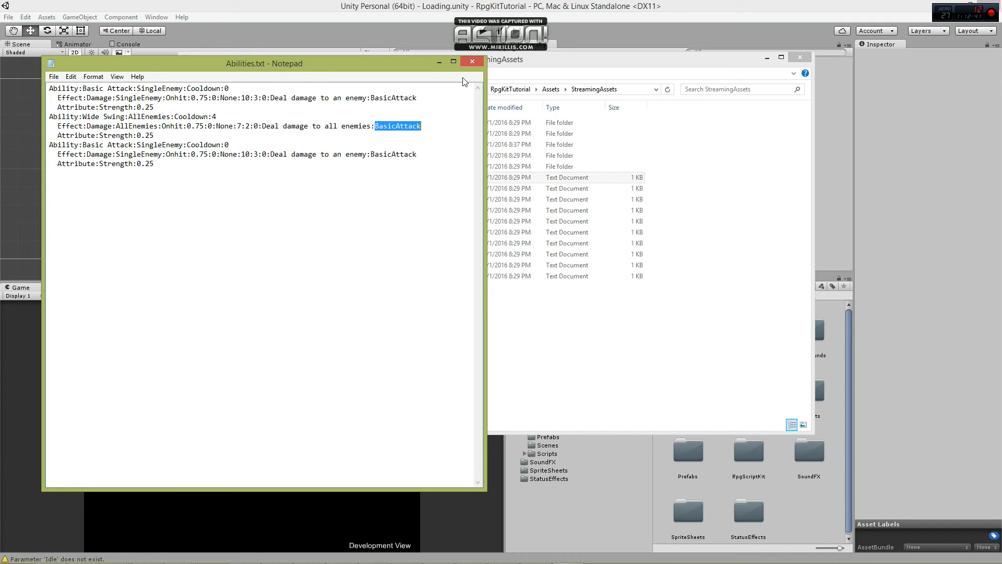
type("WideSwing")
Rename the third ability Baiting Attack and set its Cooldown to 3.
left_click_drag(132, 146, 82, 147)
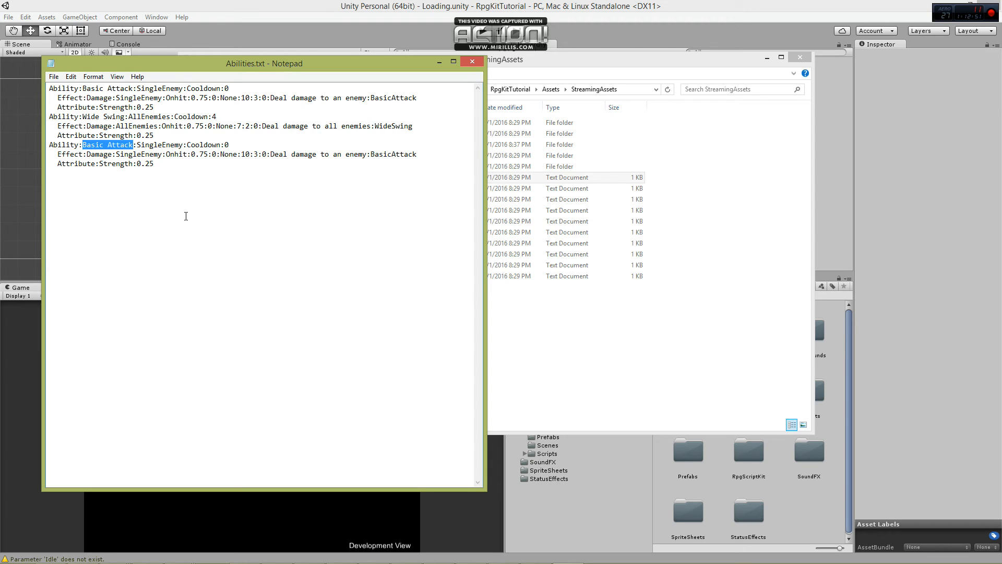
type("Baiting")
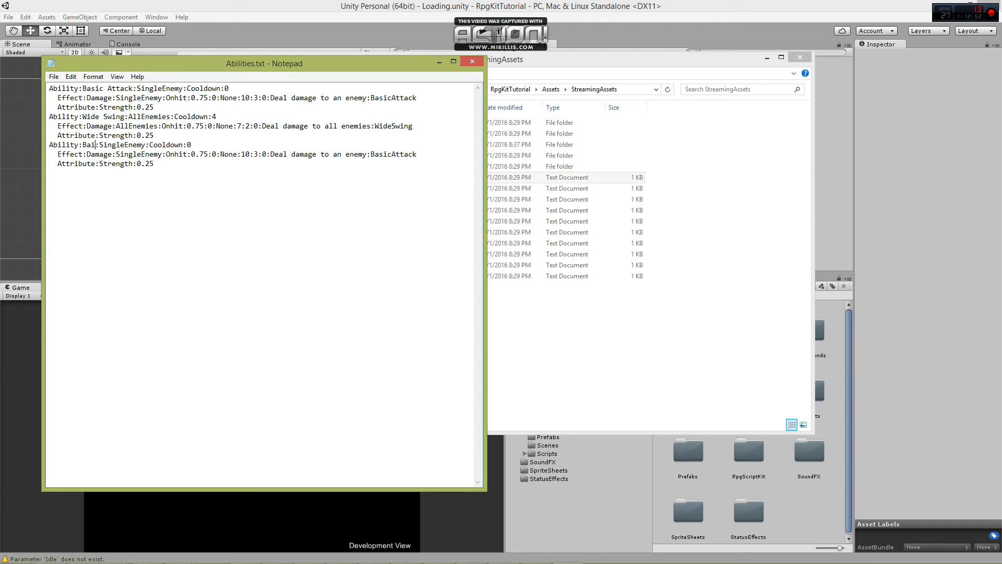
type(" At")
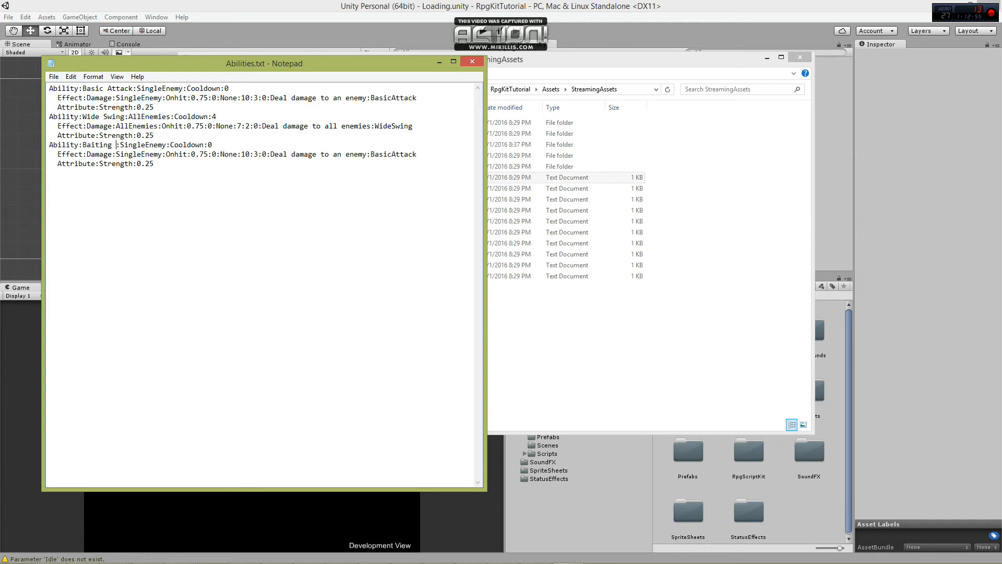
type("tack")
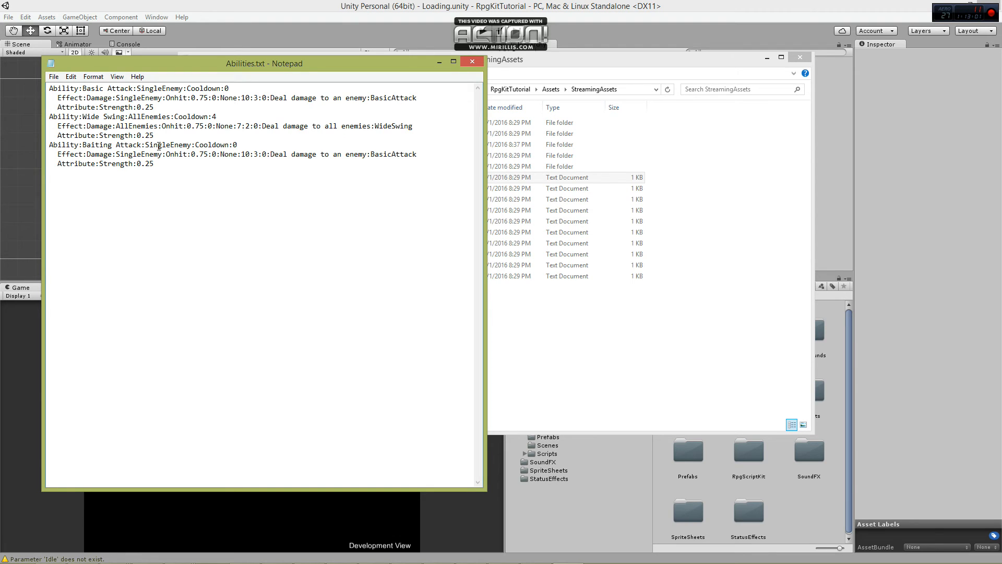
double_click(238, 144)
type("3")
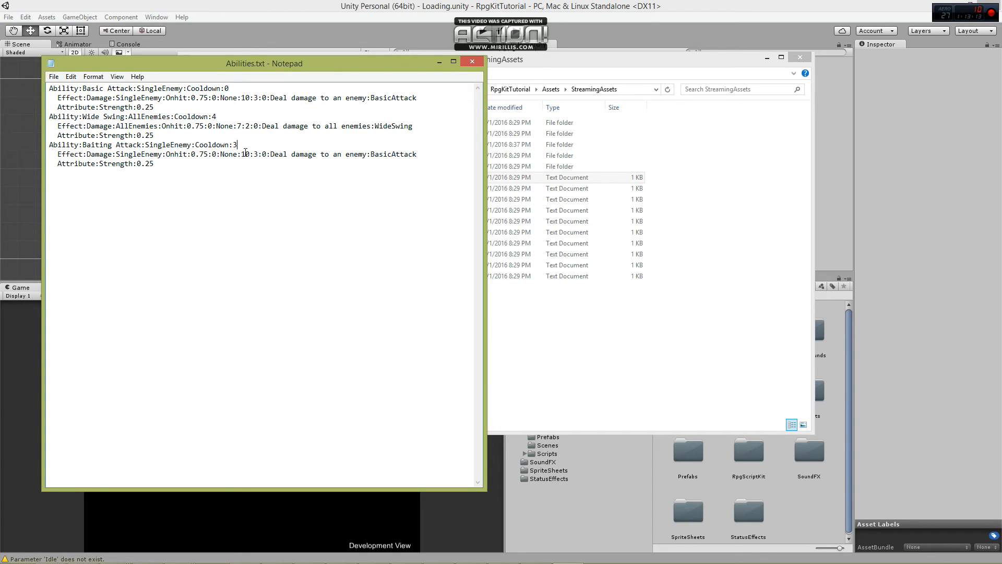
In the Baiting Attack damage effect, set the 10 and 3 to 5 and 1, and replace BasicAttack with BaitAttack.
left_click_drag(243, 153, 250, 154)
type("5")
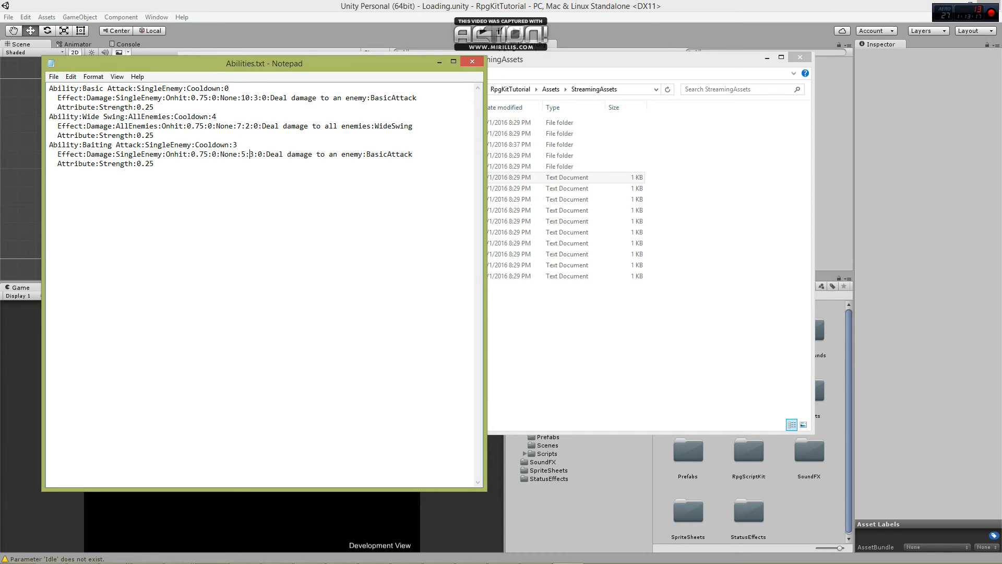
left_click_drag(250, 154, 254, 154)
type("1")
left_click(411, 154)
double_click(406, 155)
type("BaitAttack")
Duplicate the Baiting Attack effect line below itself and turn the copy into a Taunt effect targeting Self.
left_click_drag(415, 154, 415, 148)
key("ctrl+c")
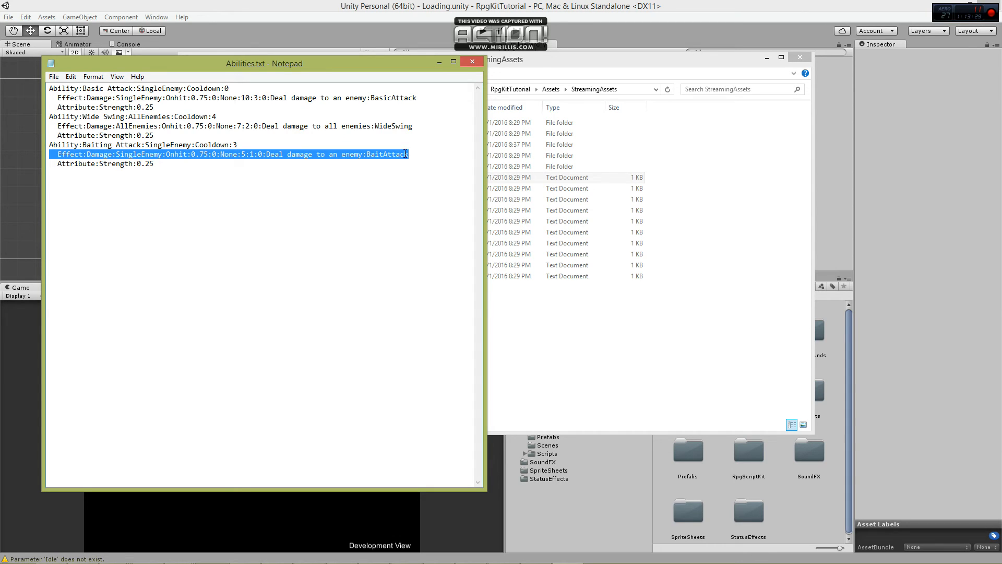
left_click(413, 154)
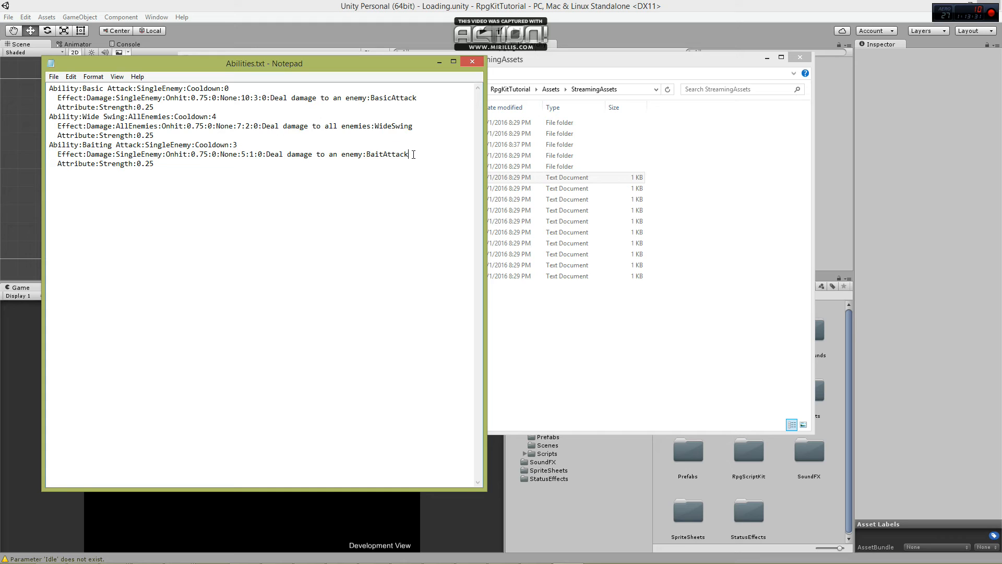
key("ctrl+v")
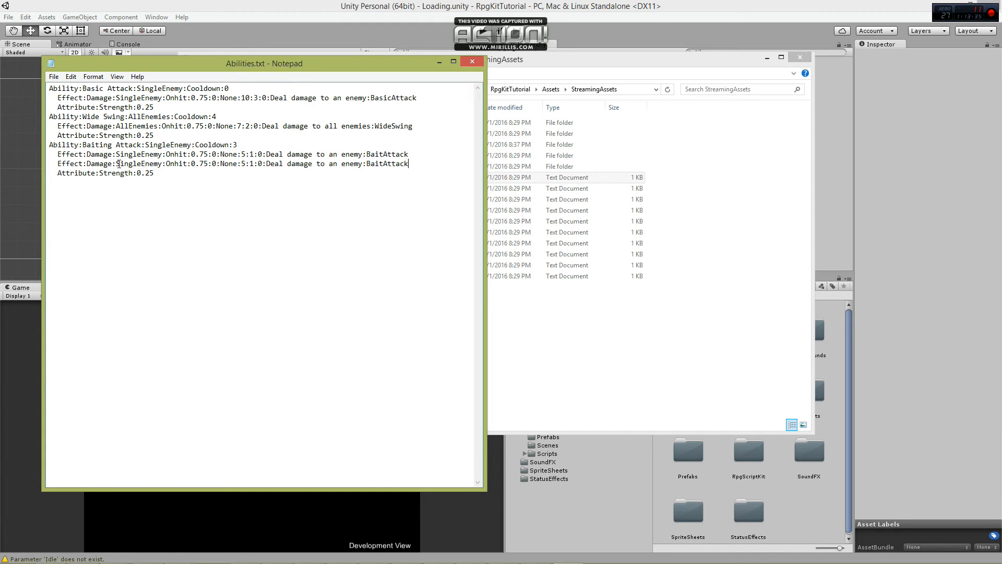
double_click(98, 163)
left_click(103, 174)
left_click_drag(88, 165, 113, 165)
type("Taunt")
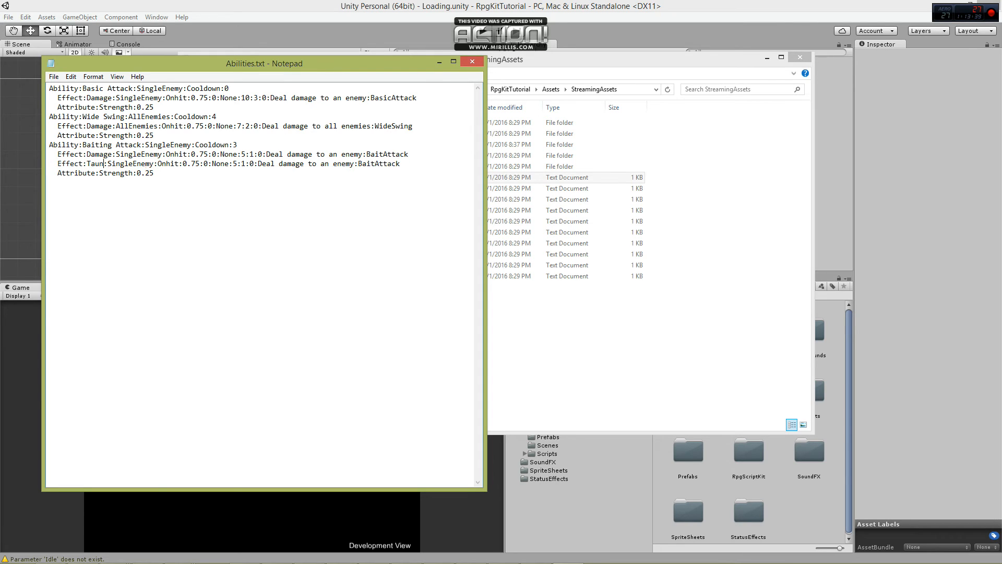
left_click_drag(116, 165, 158, 165)
type("elf")
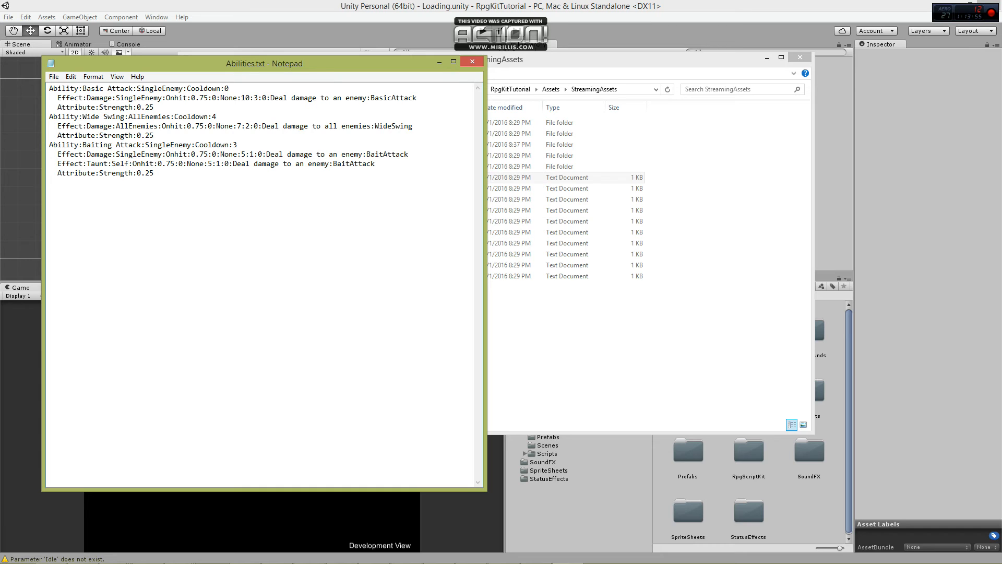
In the Taunt effect line, set the 0.75 after Onhit and the two numbers after None to 0.
left_click_drag(162, 163, 174, 167)
key("BackSpace")
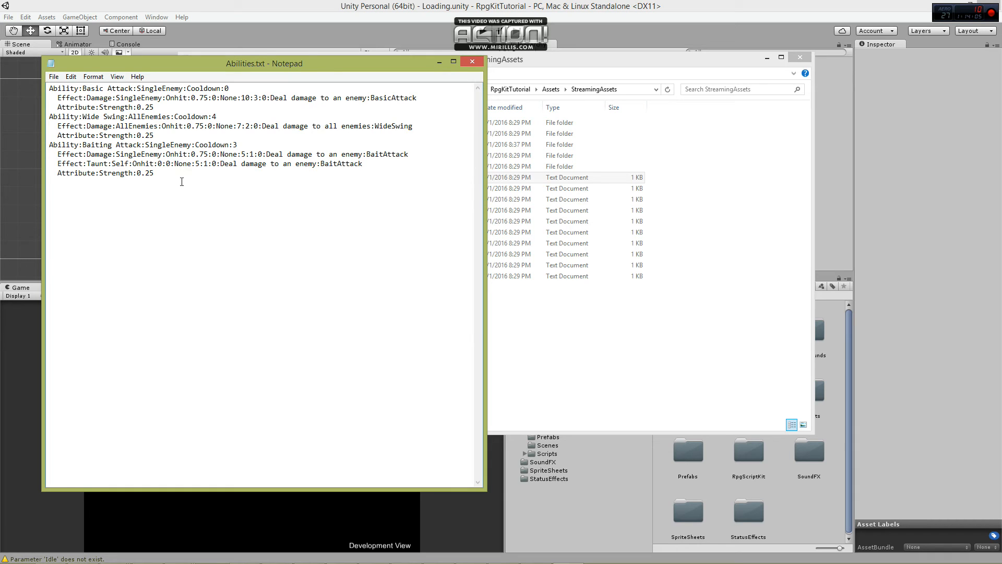
double_click(198, 164)
type("0")
double_click(206, 164)
type("0")
Reword the Taunt effect's description as "Force opponents to attack this character".
left_click_drag(220, 164, 317, 164)
type("Force o")
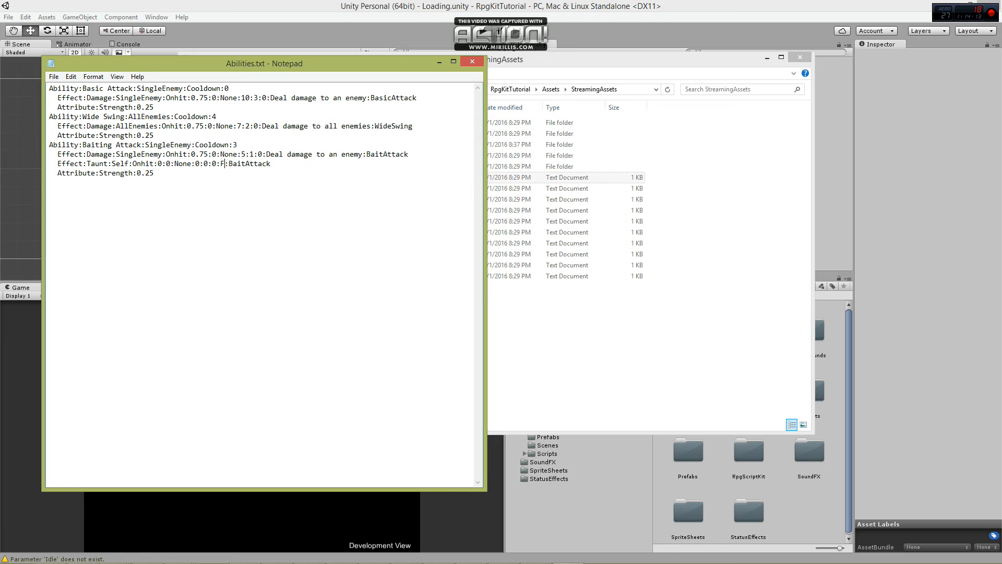
type("pponents to at")
type("tack this he")
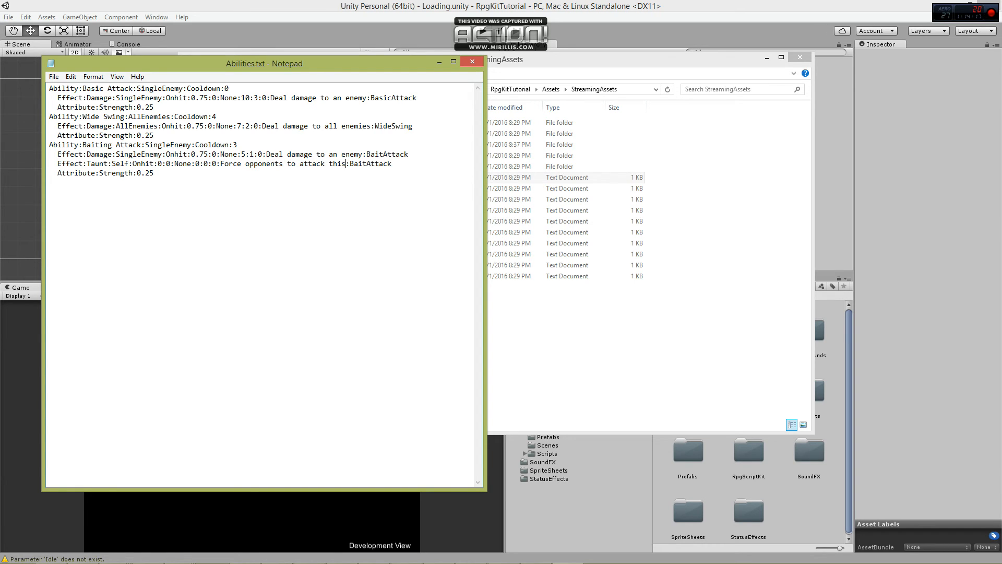
type("aracter")
Change BaitAttack to BaitingAttack at the end of both Baiting Attack effect lines.
left_click(383, 155)
type("ing")
left_click(408, 164)
type("ing")
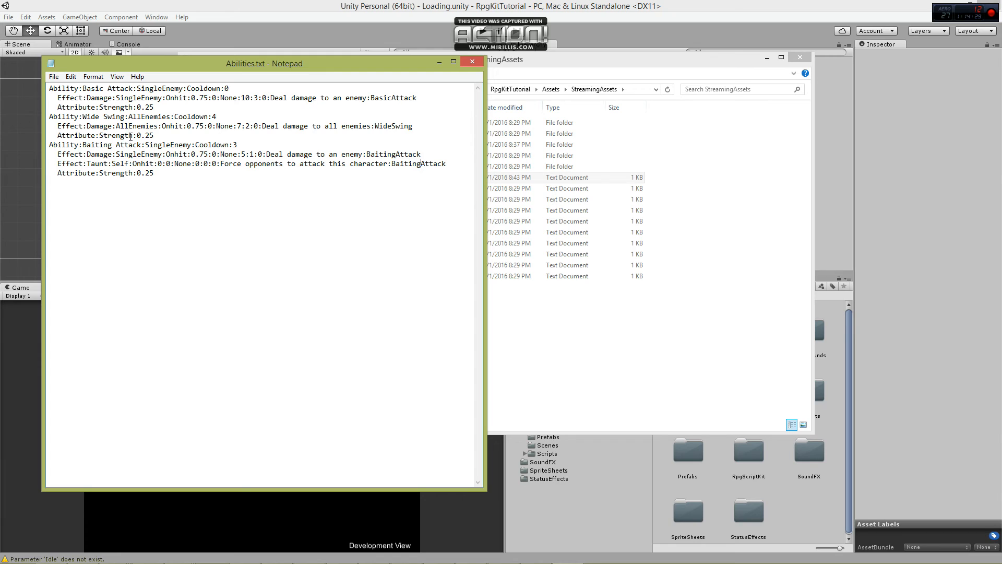
Replace Strength with Heart as Wide Swing's attribute and close Abilities.txt.
left_click_drag(133, 136, 101, 134)
type("Heart")
left_click(164, 137)
left_click_drag(150, 133, 114, 133)
left_click(112, 134)
left_click(142, 134)
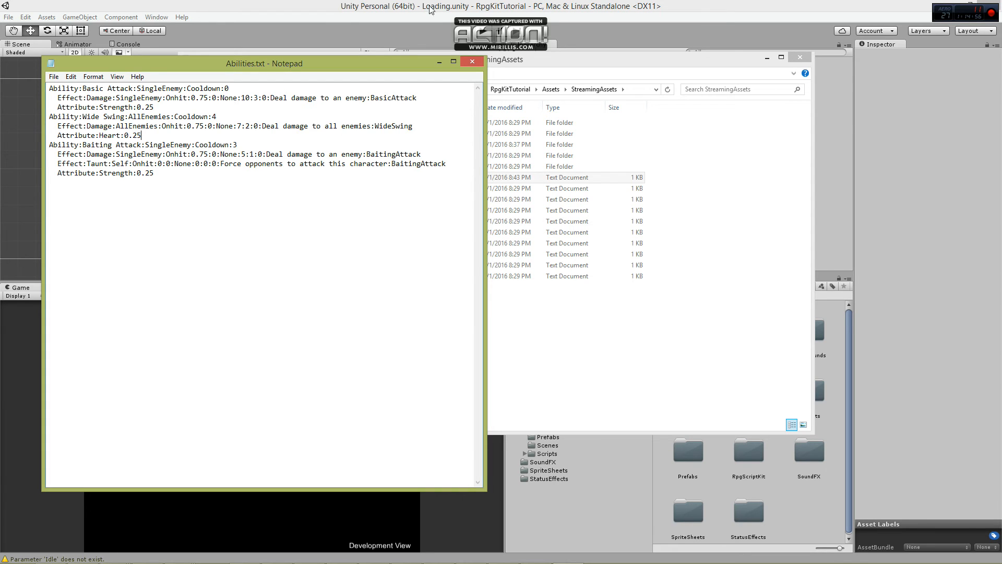
left_click(472, 62)
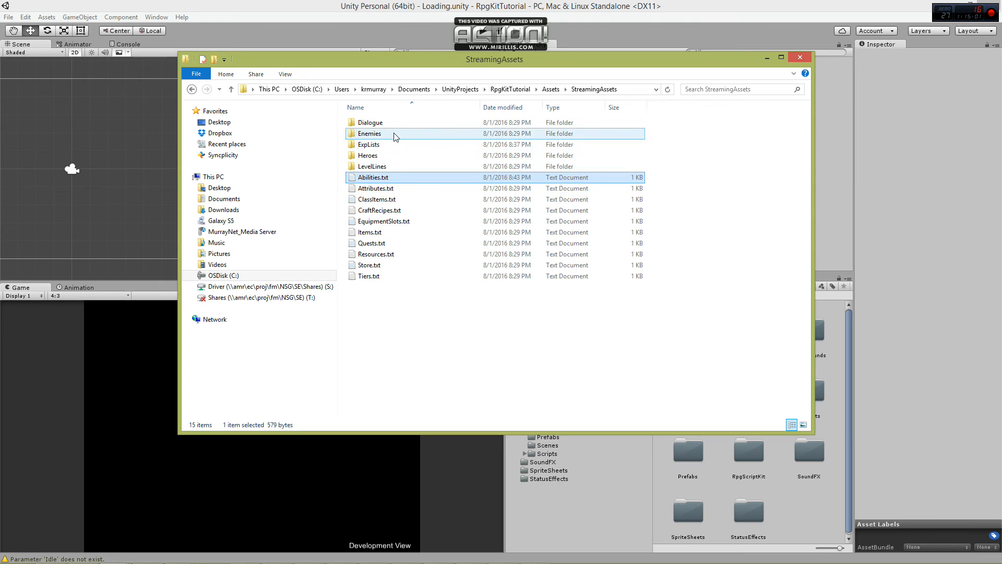
In the Heroes folder, duplicate Chris.txt and name the copy Faith.txt.
left_click(392, 156)
double_click(392, 161)
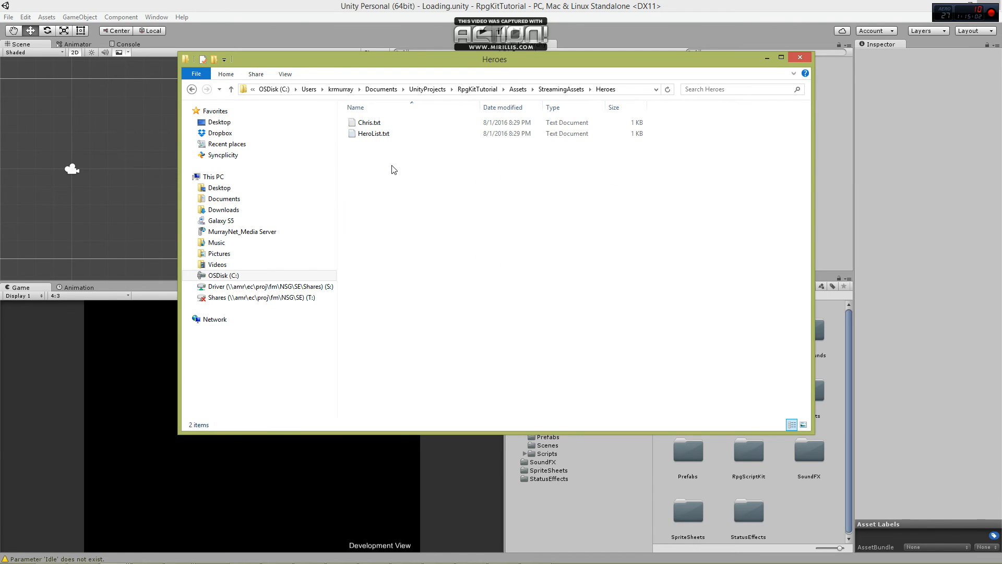
left_click(381, 123)
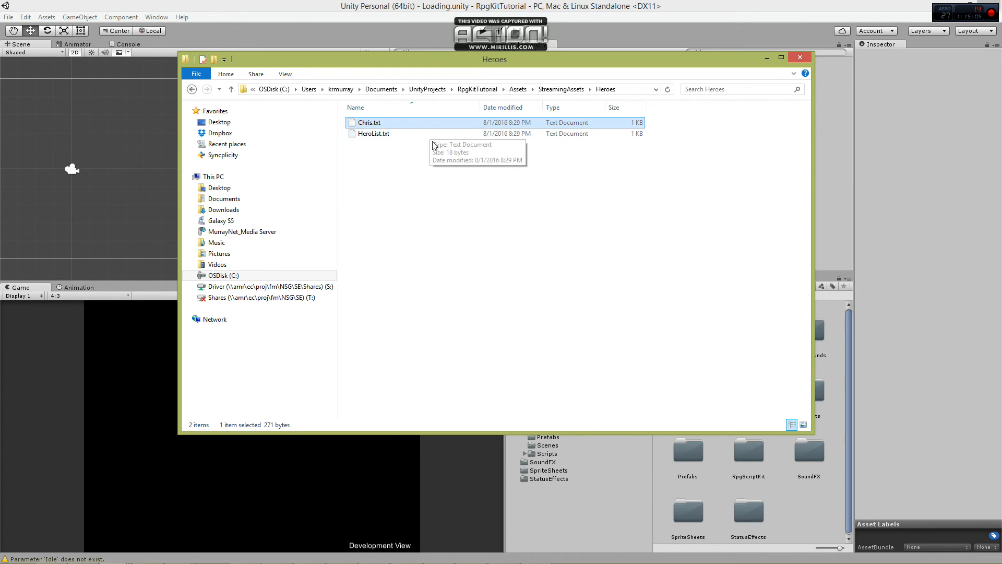
key("ctrl+c")
key("ctrl+v")
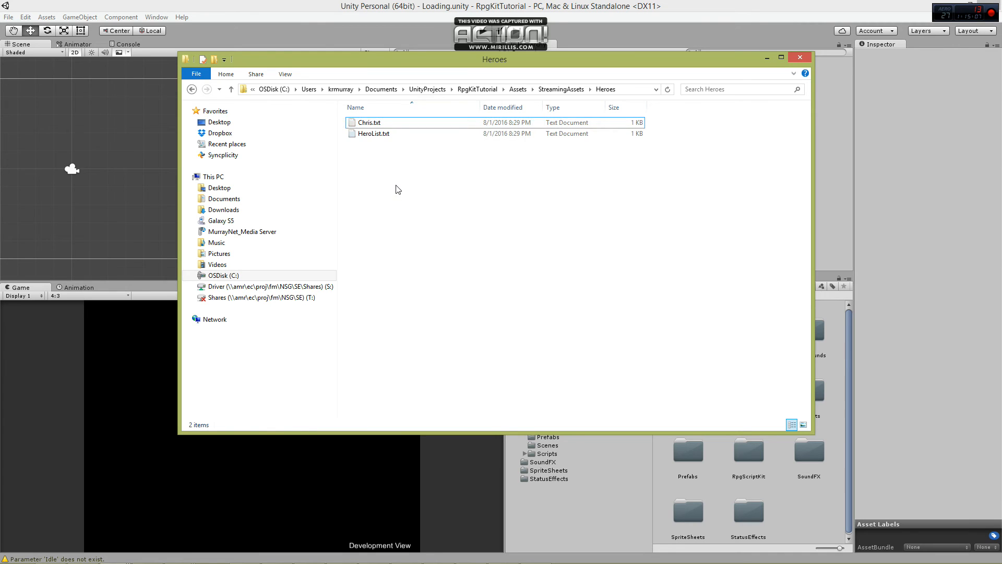
left_click(383, 124)
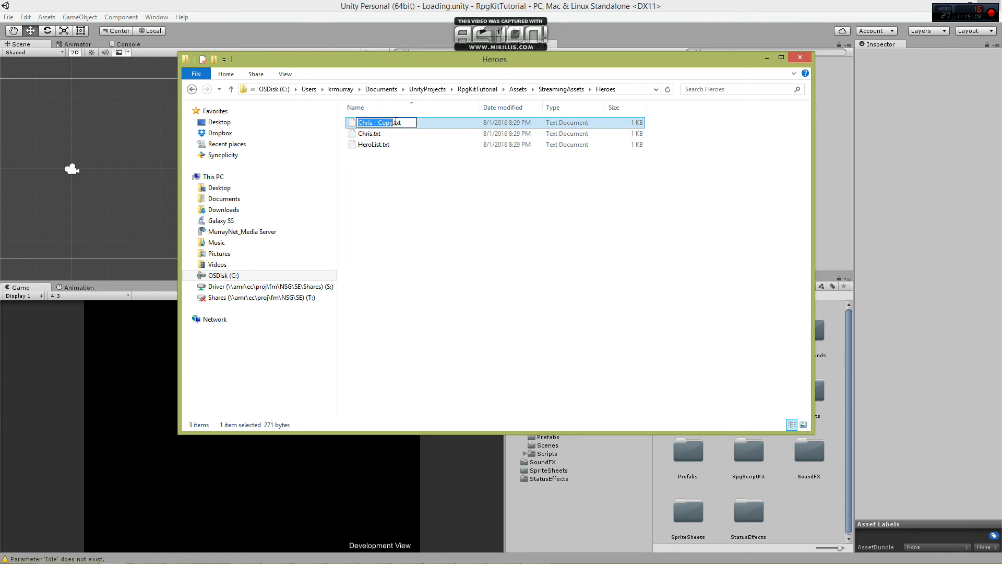
type("Faith")
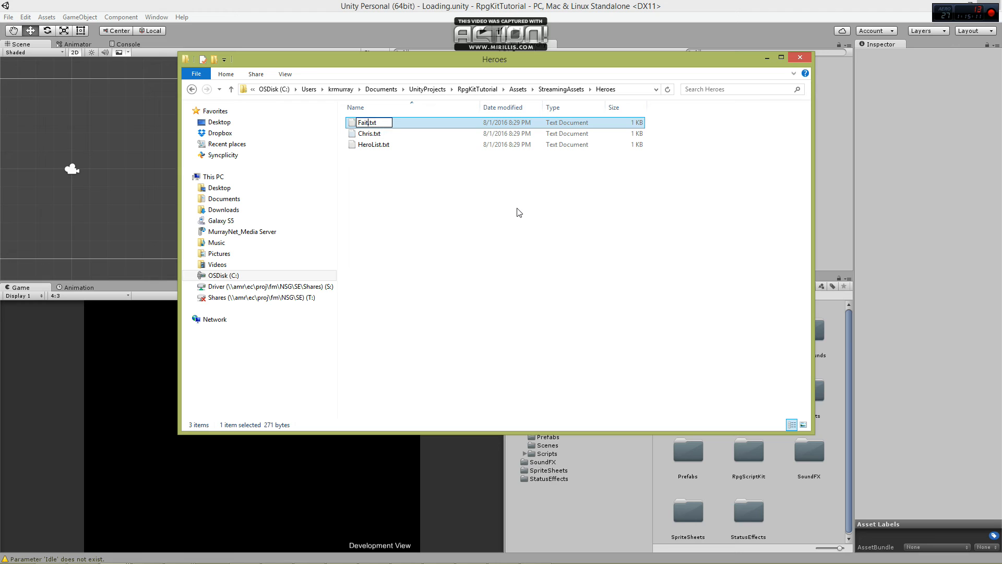
key("Return")
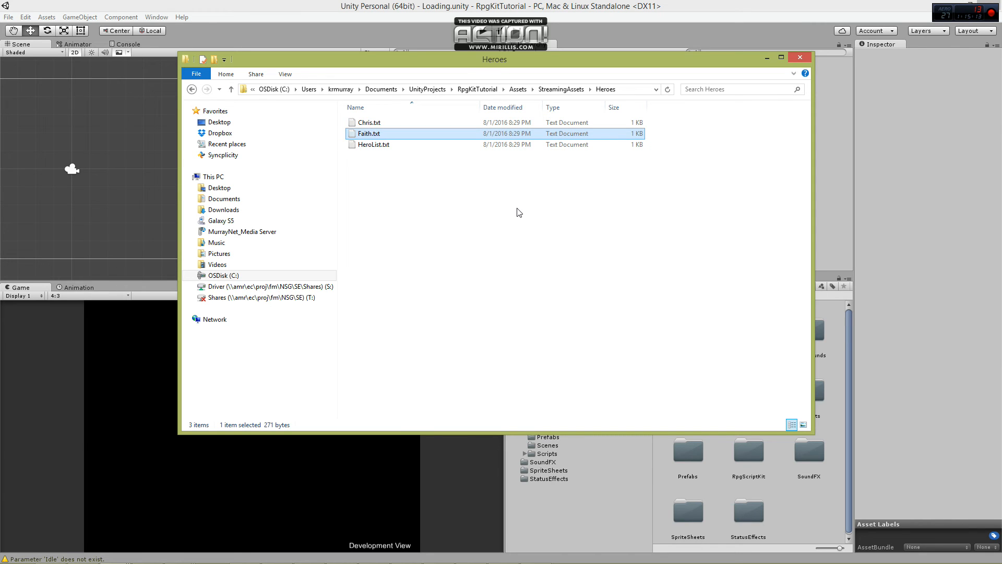
Open Faith.txt and replace both Chris entries in the Hero line with Faith.
key("Return")
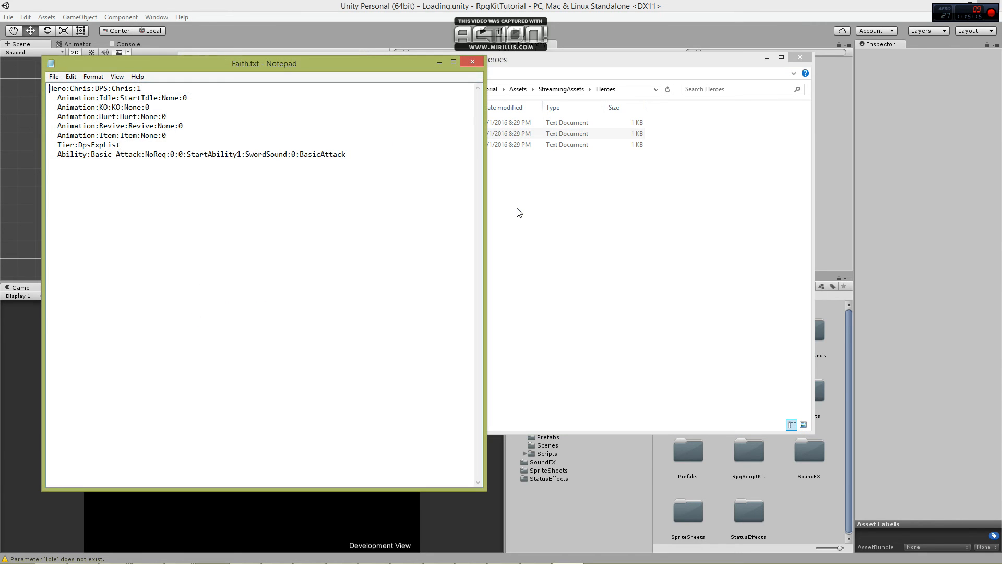
left_click_drag(70, 89, 91, 93)
type("Faith")
left_click_drag(112, 88, 134, 90)
type("Faith")
Set the last value of Faith's Hero line to 0 and the tier to TankExpList.
key("Right")
key("shift+Right")
type("0")
left_click_drag(79, 145, 90, 147)
type("Tank")
Duplicate Faith's Basic Attack ability line and rename the ability in the copy Baiting Attack.
left_click_drag(358, 154, 358, 148)
key("ctrl+c")
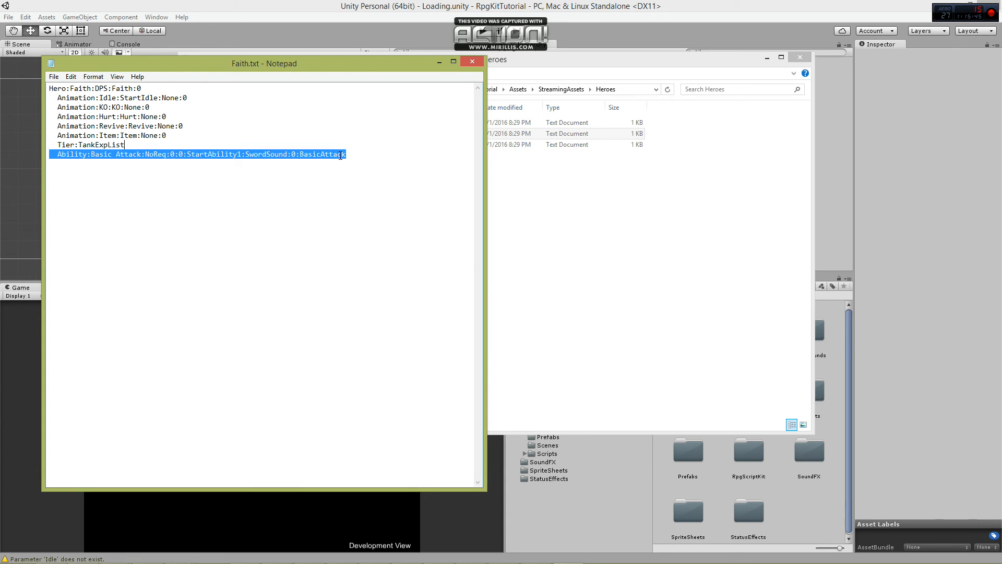
left_click(344, 155)
key("ctrl+v")
left_click_drag(92, 164, 141, 164)
key("shift+Left")
key("shift+Left")
key("shift+Left")
key("shift+Left")
key("shift+Left")
key("shift+Left")
key("shift+Left")
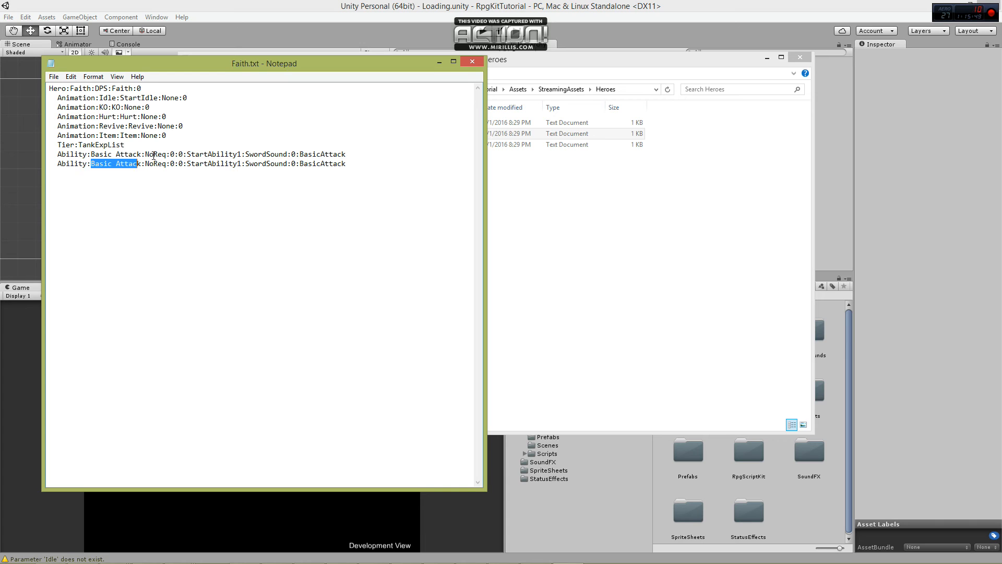
type("Baiting")
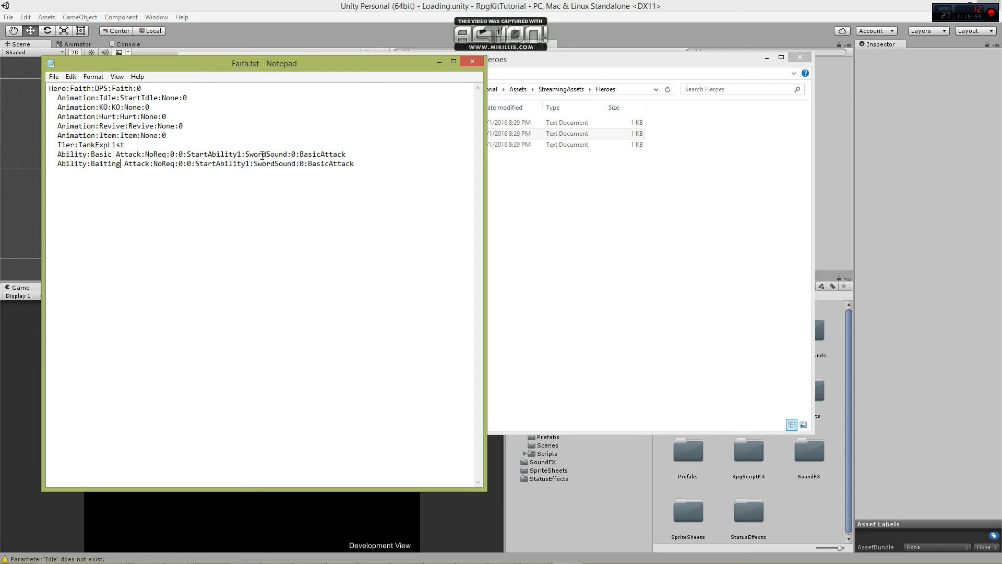
Change BasicAttack to BaitingAttack at the end of the Baiting Attack line, and save and close Faith.txt.
left_click_drag(308, 164, 329, 163)
type("Baiting")
key("ctrl+s")
left_click(473, 61)
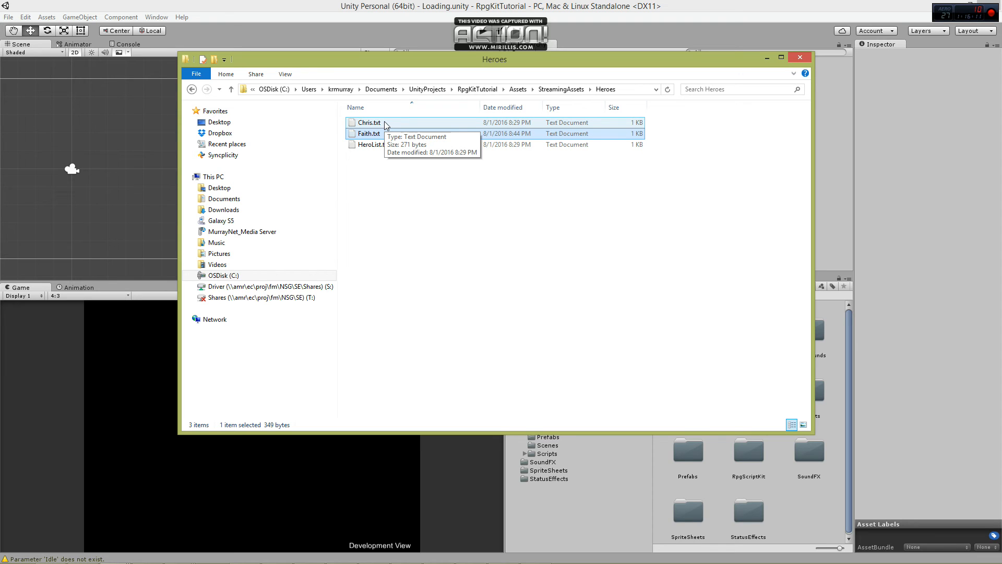
In Chris.txt, duplicate the Basic Attack ability line and rename the ability in the copy Wide Swing.
double_click(369, 122)
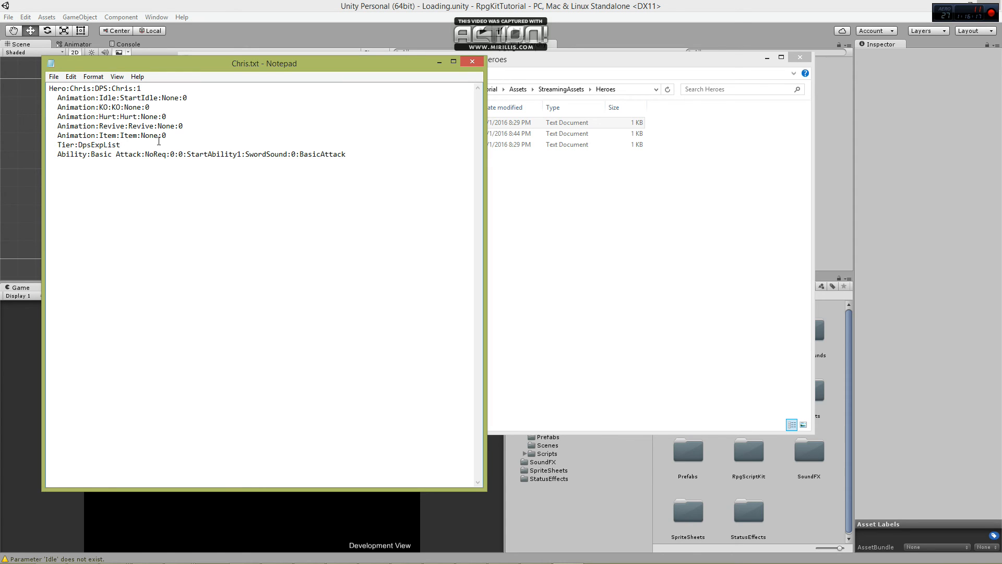
key("shift+Home")
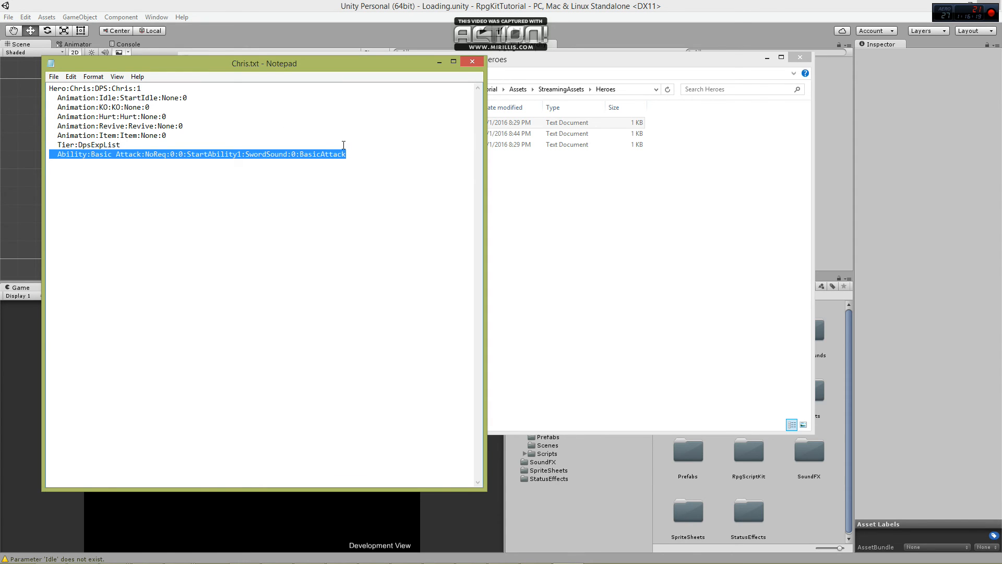
key("ctrl+c")
left_click(363, 152)
key("Return")
key("ctrl+v")
left_click_drag(91, 164, 141, 164)
key("Delete")
type("Wide Swing")
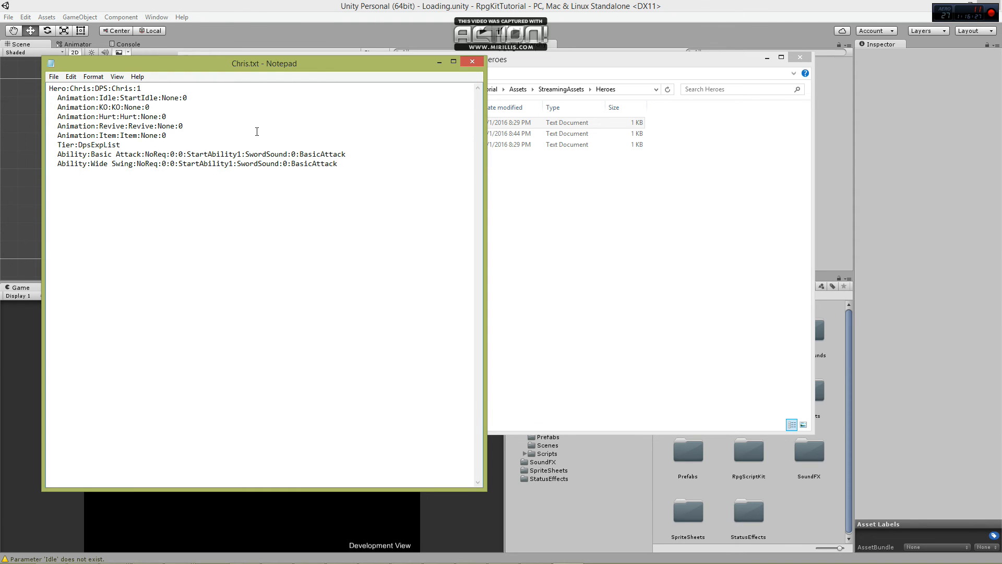
Replace BasicAttack at the end of the Wide Swing line with Wide Swing and close Chris.txt.
left_click_drag(291, 164, 338, 164)
type("Wide Swing")
left_click(473, 62)
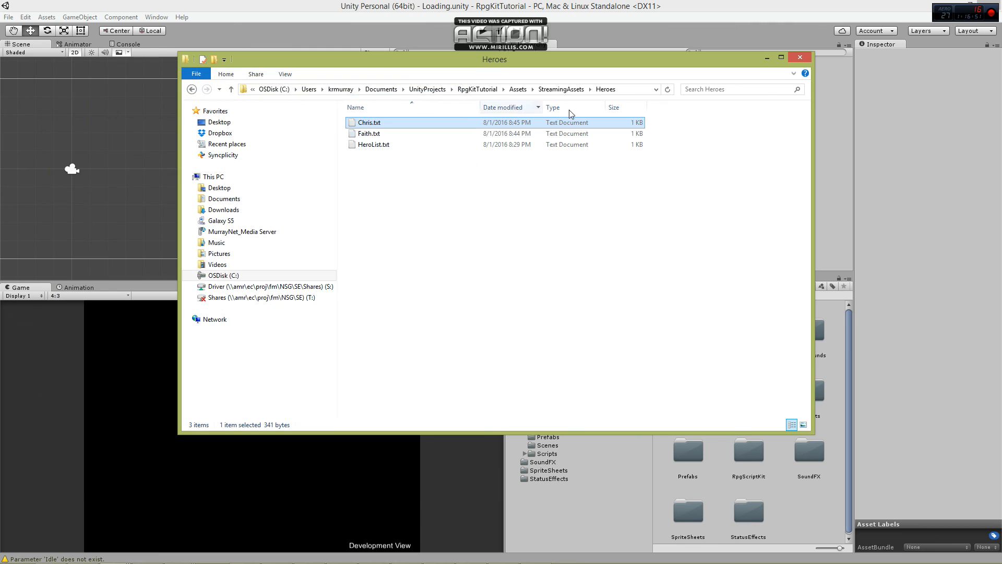
Add the entry Heroes/Faith.txt to HeroList.txt by copying the Chris entry, and save and close the file.
double_click(373, 145)
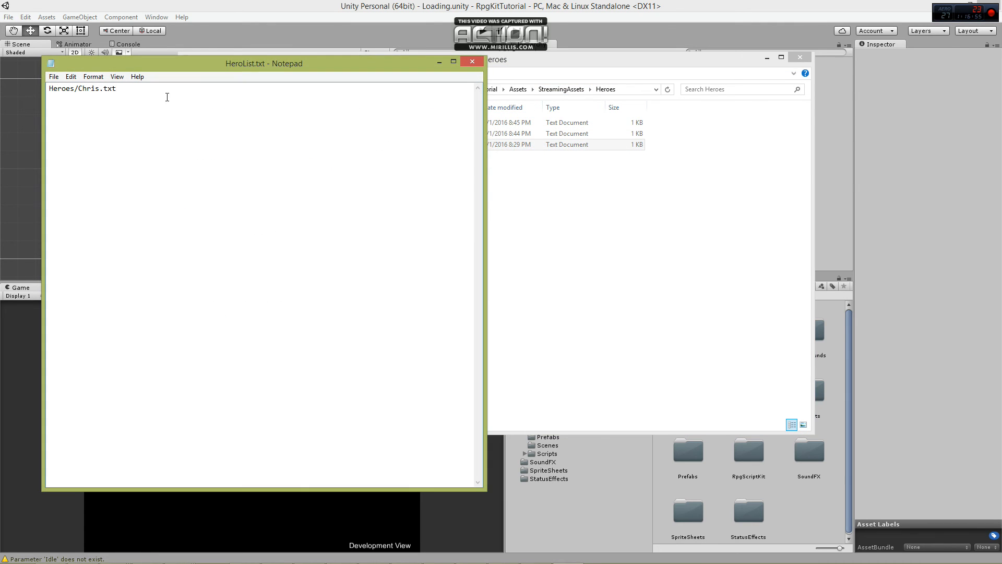
key("ctrl+a")
key("ctrl+c")
left_click(141, 155)
key("ctrl+v")
key("Right")
key("shift+Left")
key("shift+Left")
key("shift+Left")
key("shift+Left")
key("shift+Left")
type("Faith")
key("ctrl+s")
left_click(473, 63)
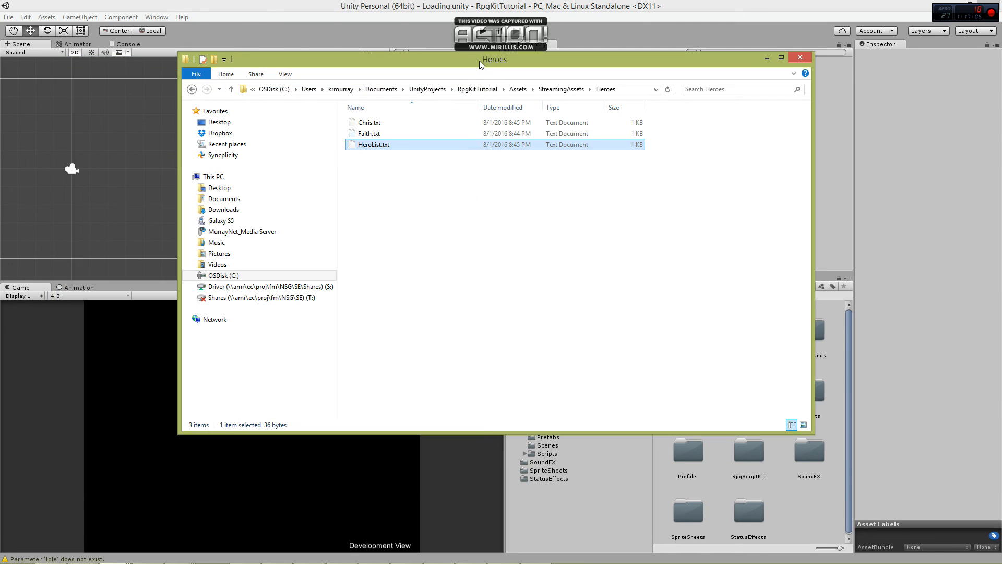
Open Obstinate.txt in the Enemies folder, change its DpsExpList entry to EnemyExpList and save.
left_click(560, 90)
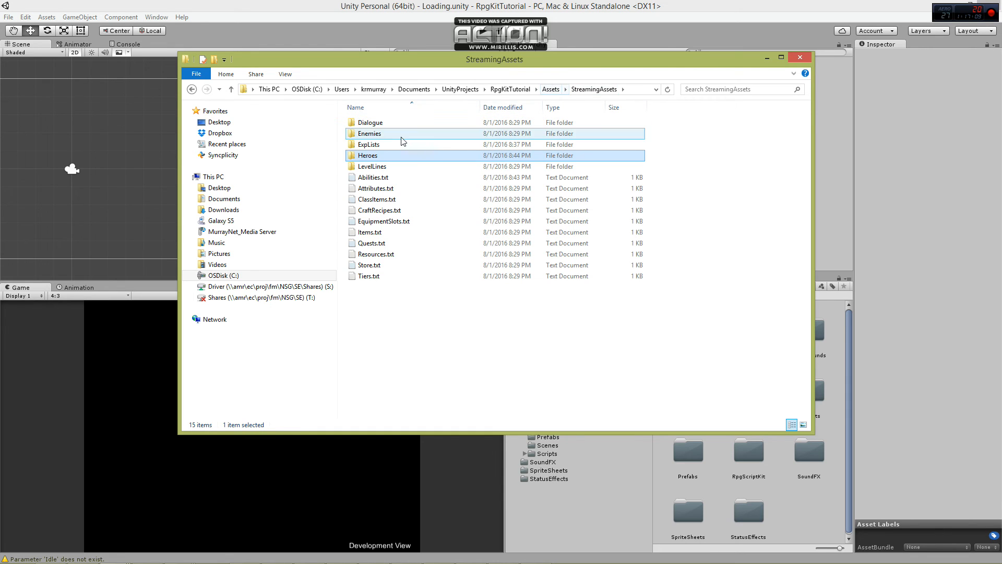
double_click(402, 135)
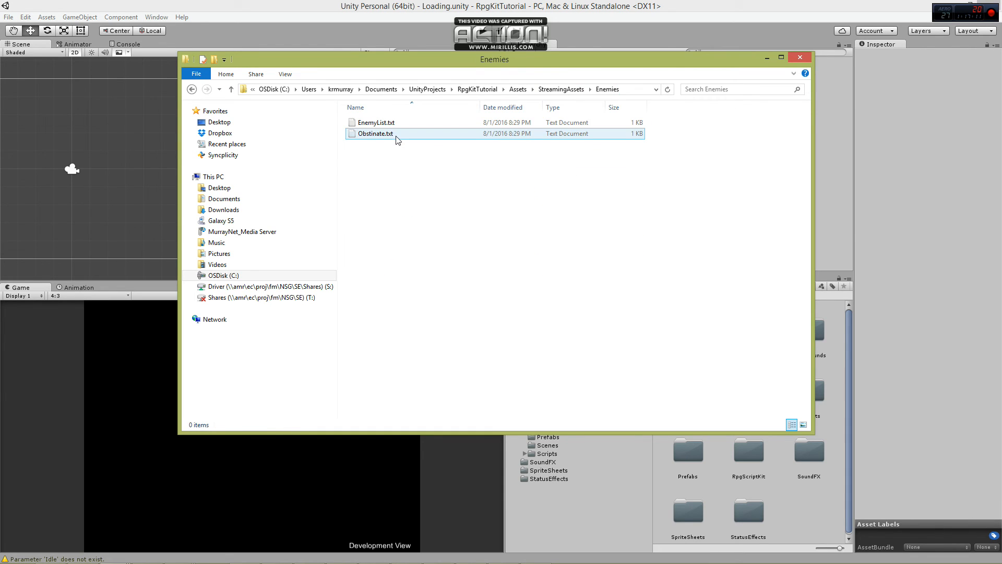
double_click(396, 135)
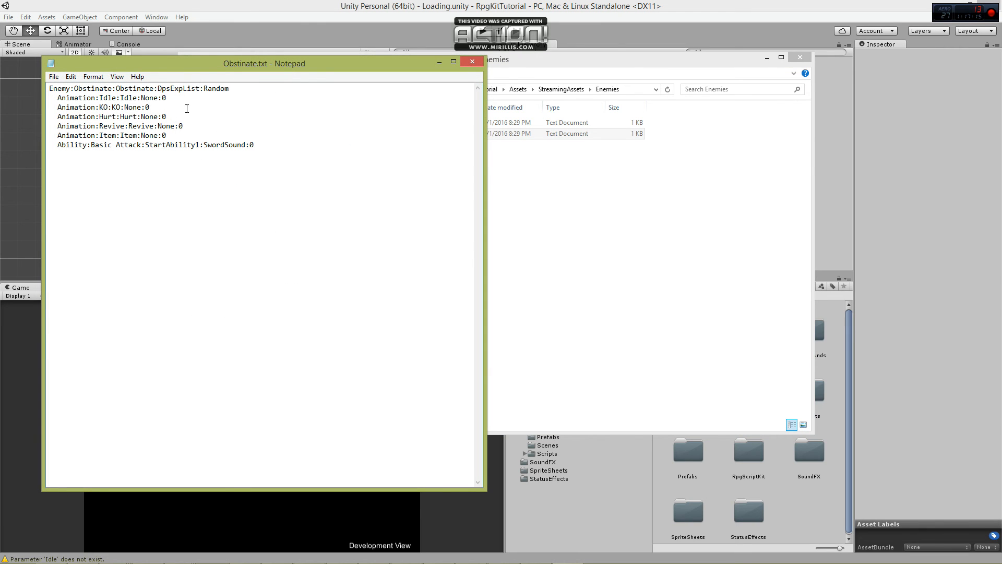
left_click_drag(158, 89, 170, 88)
type("Enemy")
key("ctrl+s")
Change the Obstinate enemy's Idle animation value to StartIdle, close the file and return to the StreamingAssets folder.
left_click(121, 98)
type("Star")
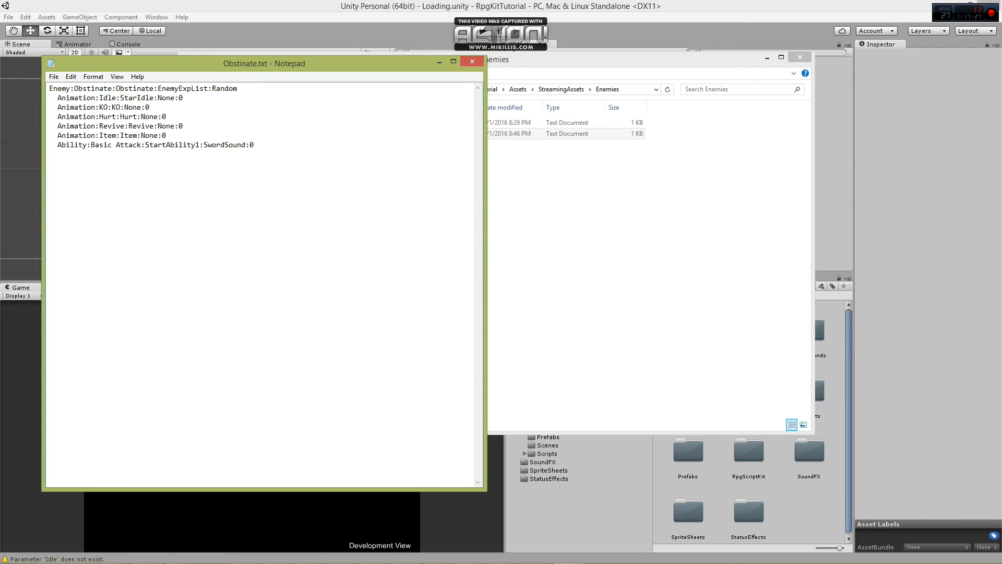
type("t")
left_click_drag(210, 65, 202, 115)
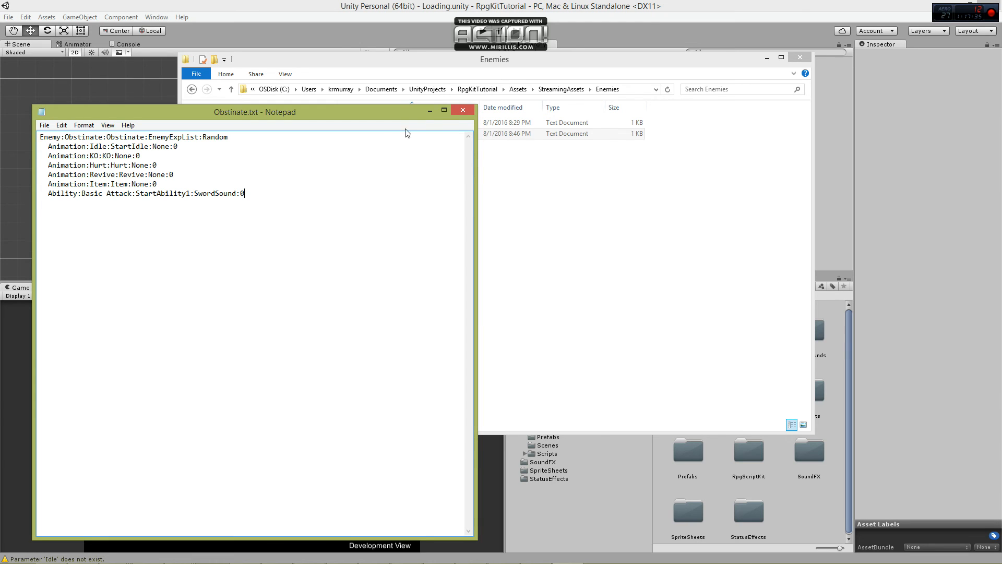
left_click(462, 111)
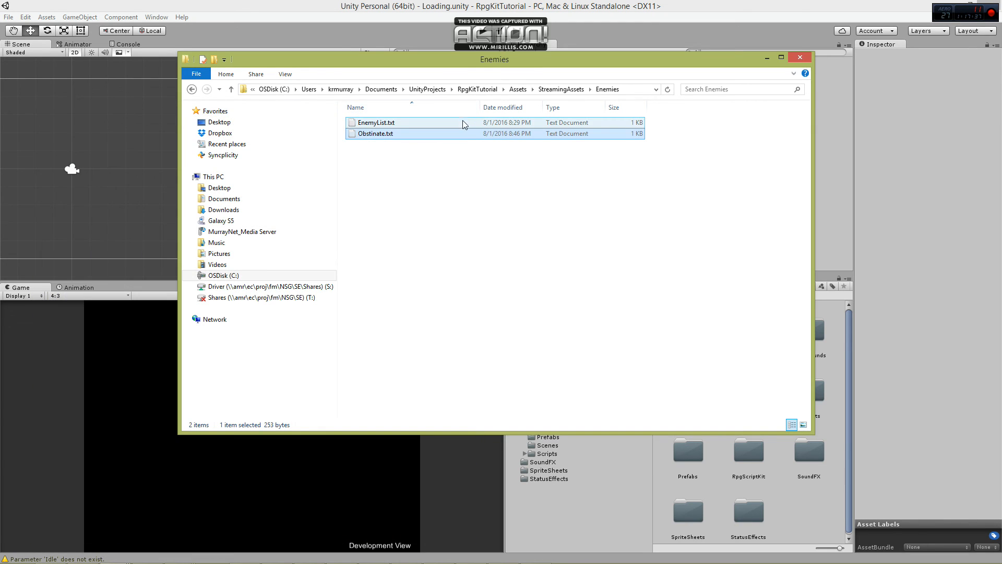
left_click(439, 197)
left_click(564, 90)
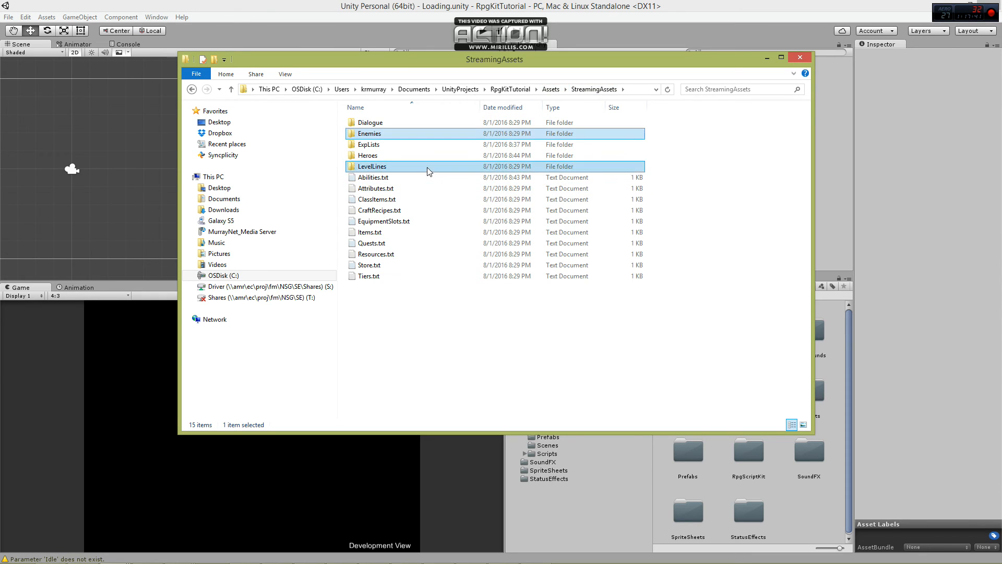
Open 1.txt and 2.txt from the City of Destruction folder in LevelLines and arrange them side by side.
double_click(405, 164)
double_click(385, 123)
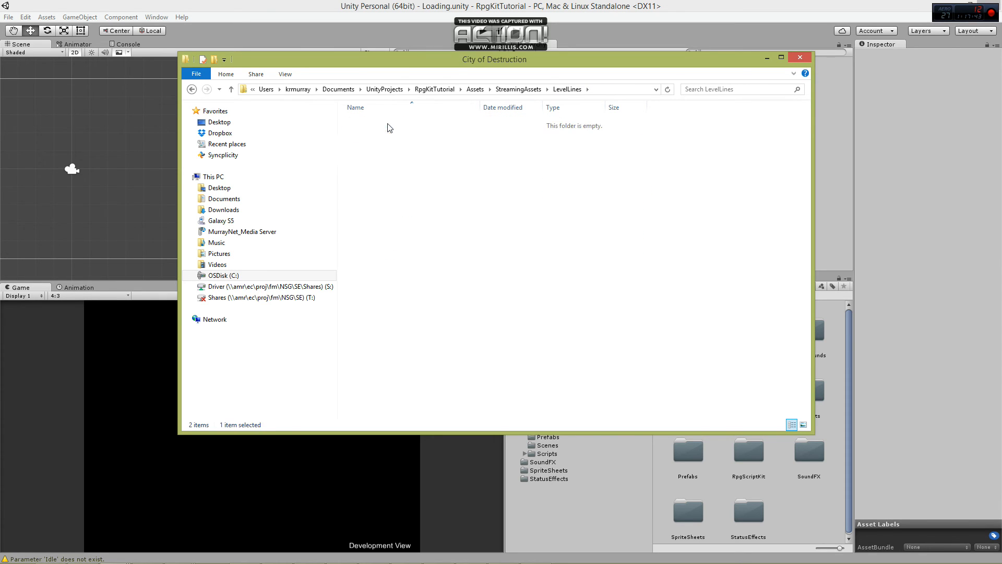
double_click(376, 123)
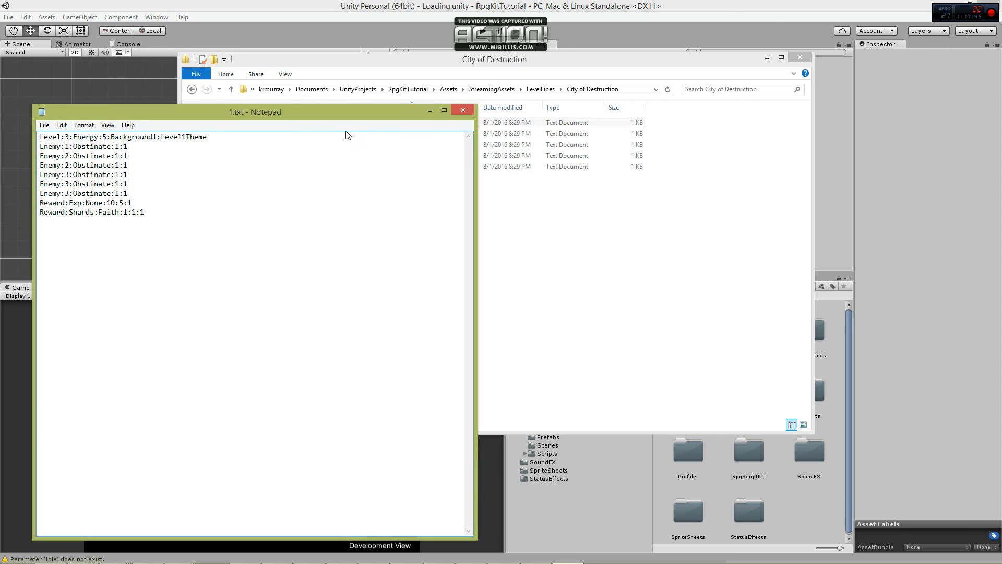
left_click_drag(474, 538, 289, 254)
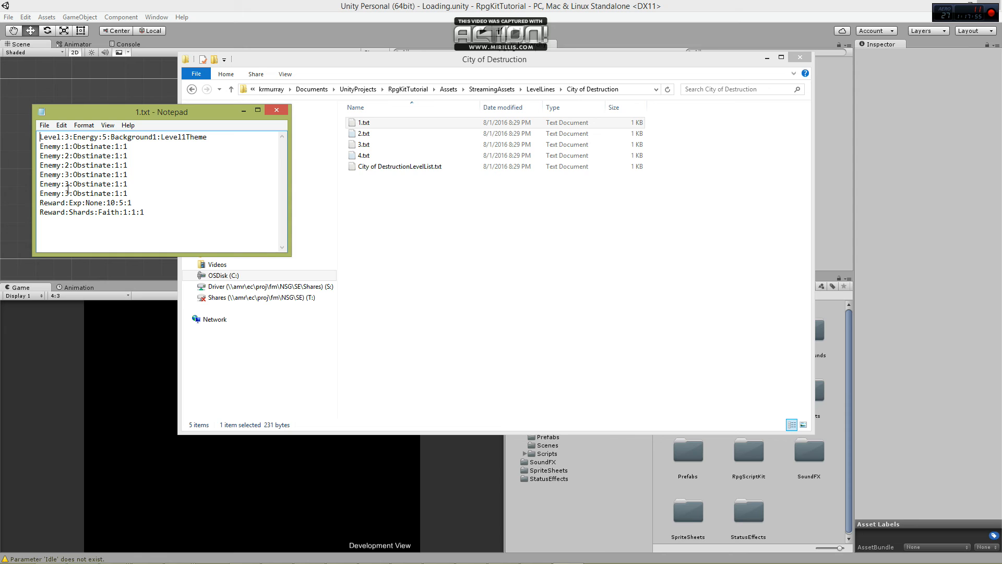
left_click(324, 209)
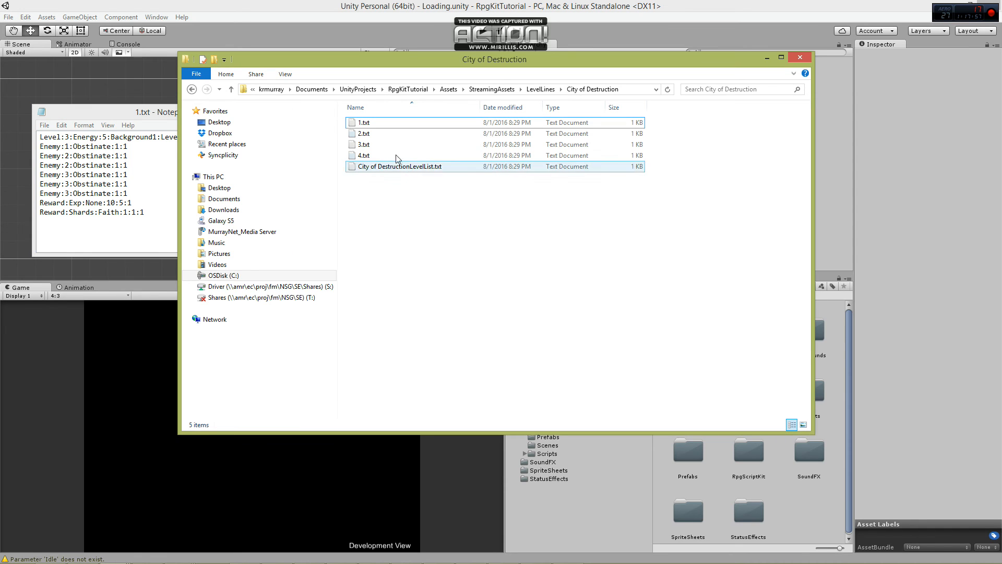
left_click(376, 134)
double_click(376, 133)
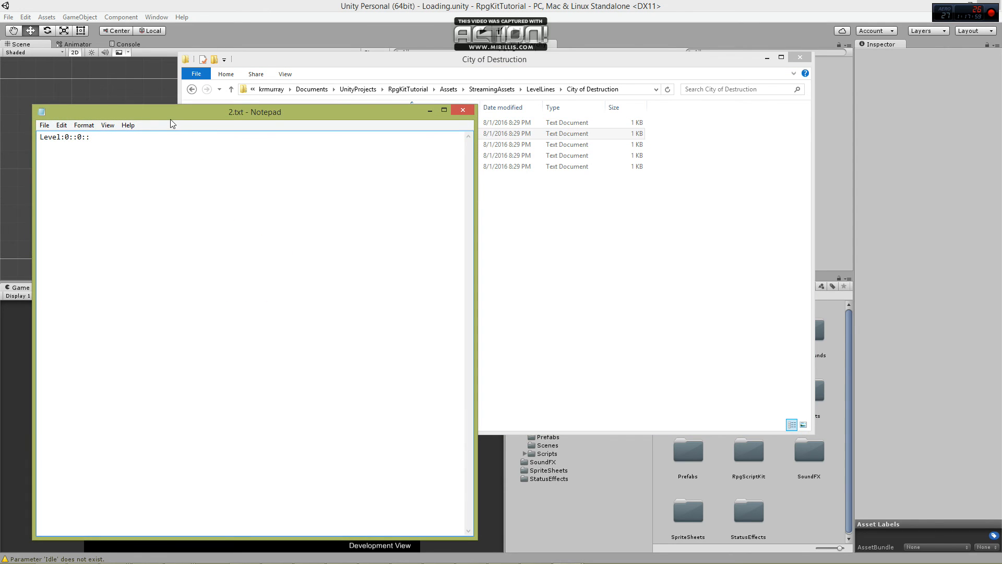
left_click_drag(64, 113, 402, 95)
left_click(86, 120)
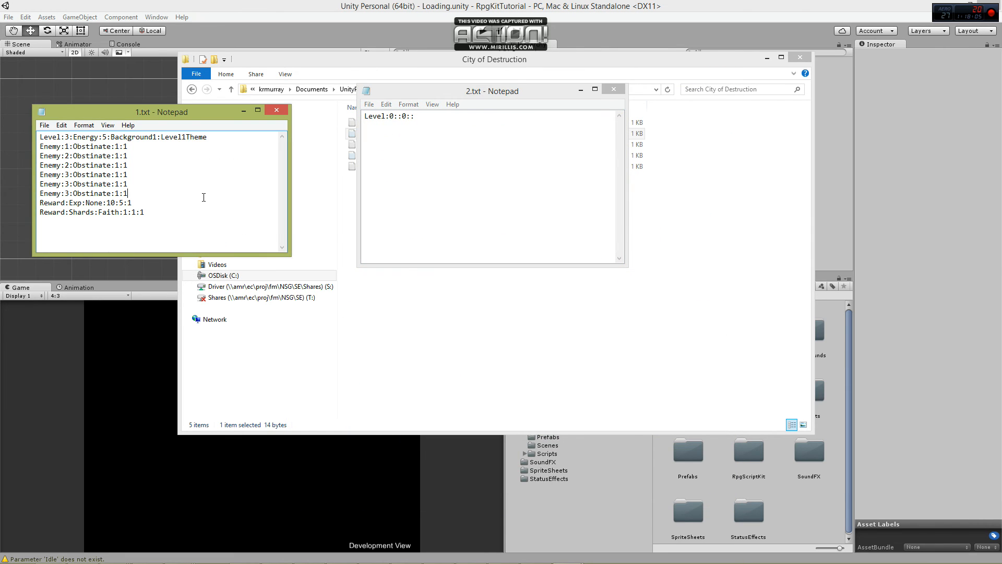
Replace the contents of 2.txt with a copy of everything in 1.txt.
key("ctrl+a")
key("ctrl+c")
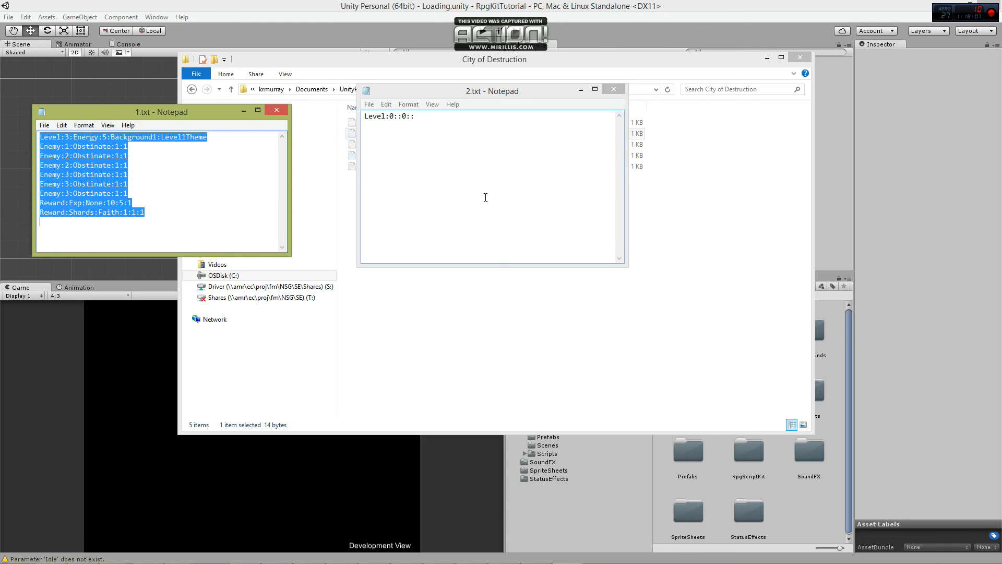
left_click(486, 197)
key("ctrl+a")
key("ctrl+v")
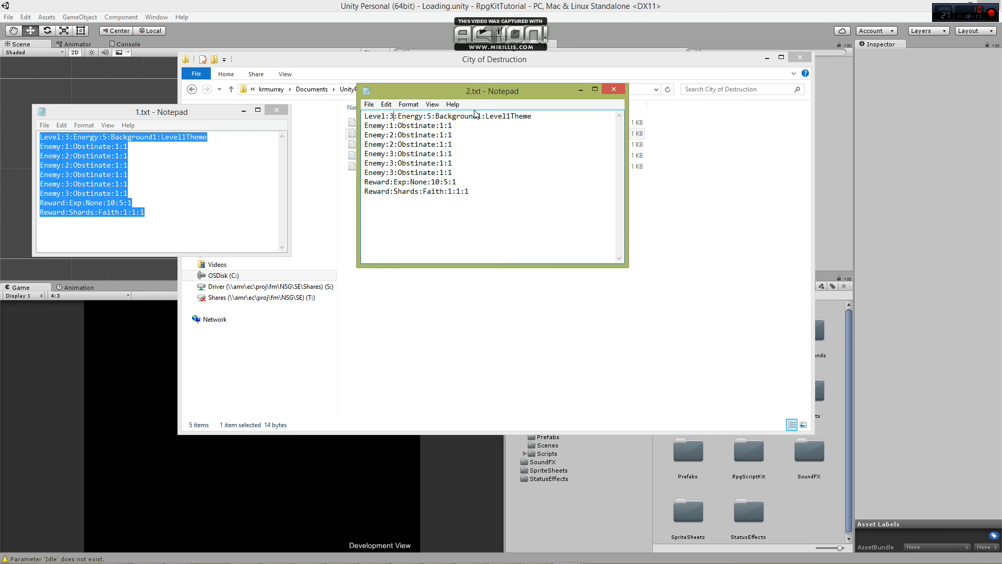
Change the background in the Level line of 2.txt to Background2, save it and close both level files.
left_click_drag(477, 117, 481, 118)
type("2")
key("ctrl+s")
left_click_drag(520, 93, 252, 179)
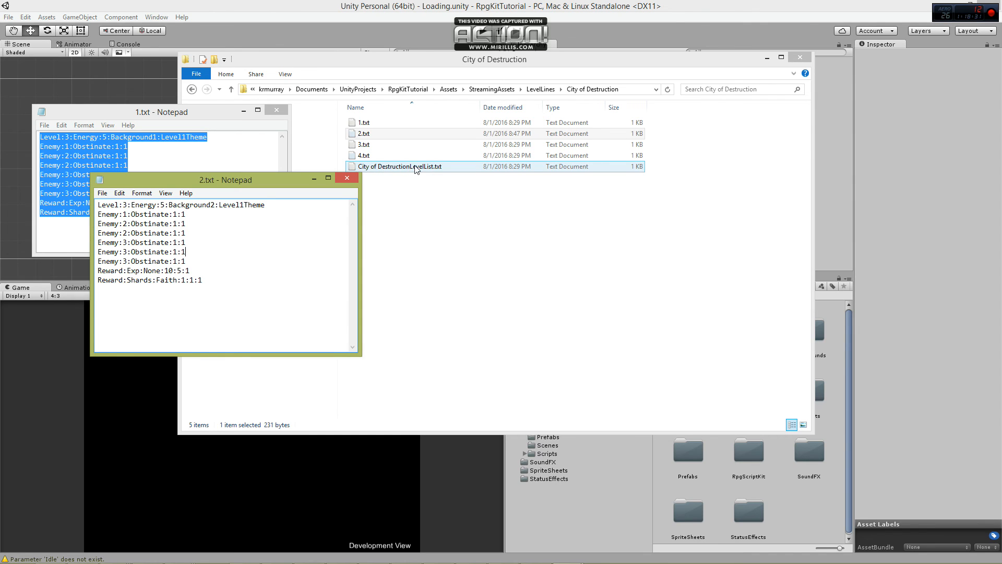
left_click(346, 179)
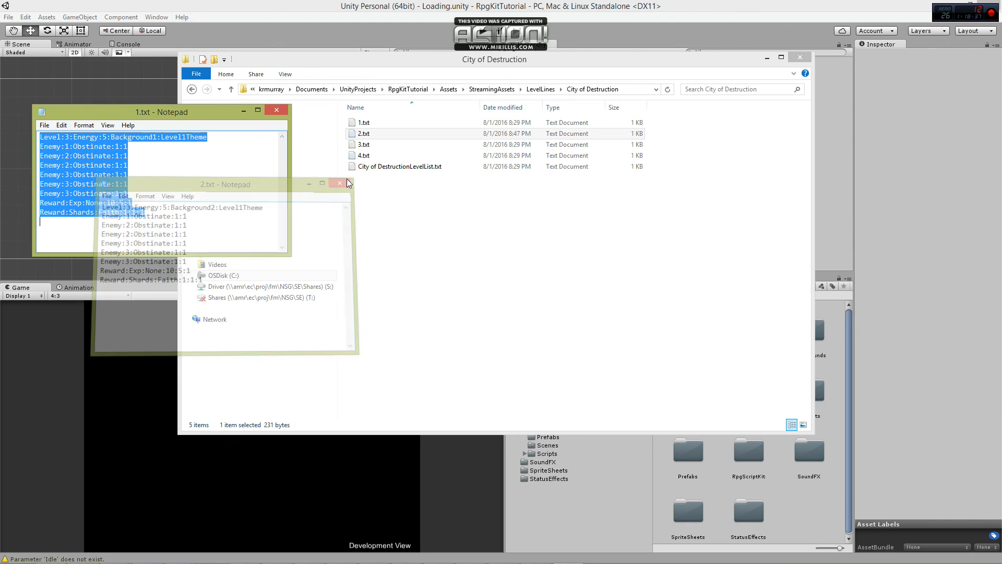
left_click(278, 111)
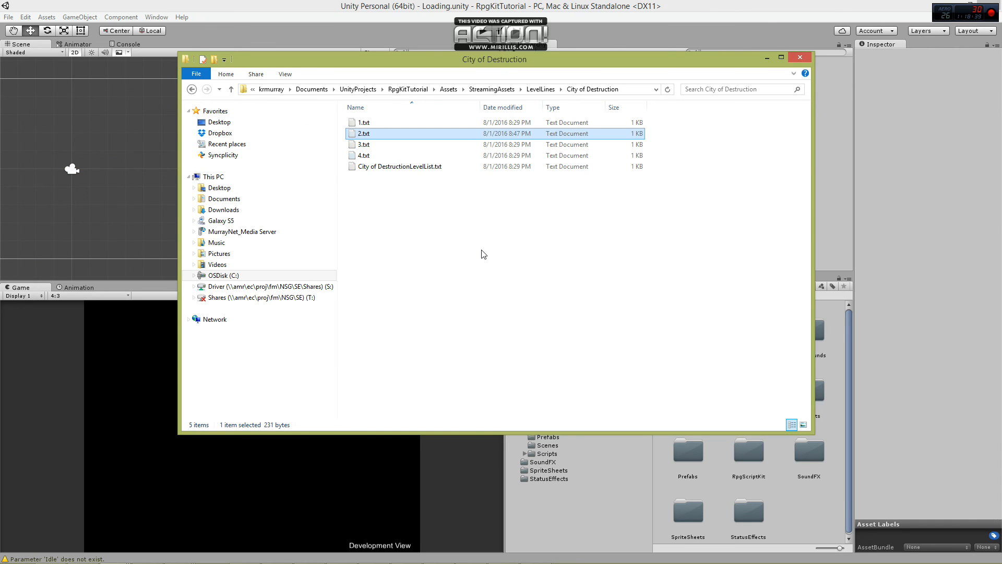
left_click(483, 255)
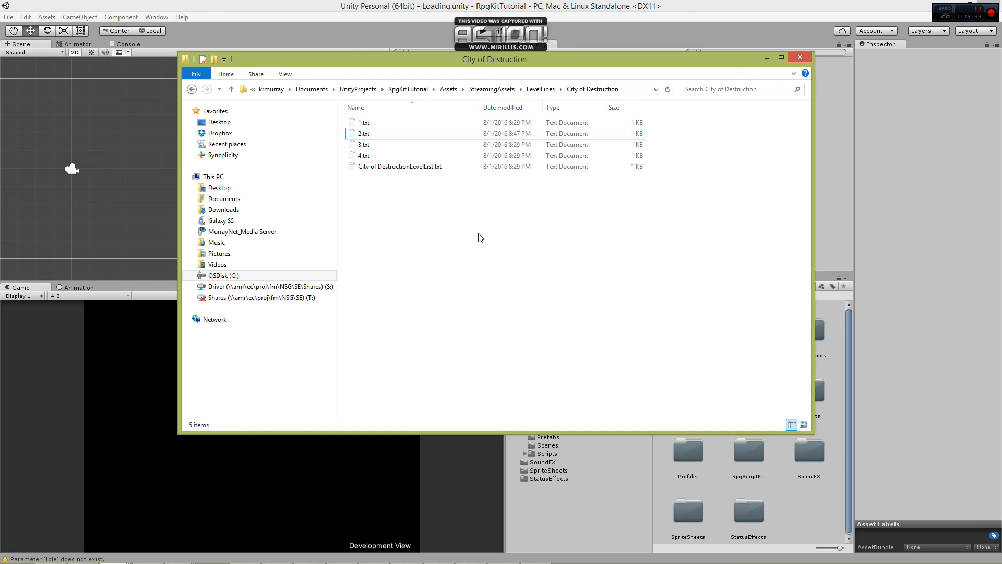
Switch to Unity and open the Combat scene from RpgScriptKit/Examples/Scenes.
left_click(504, 5)
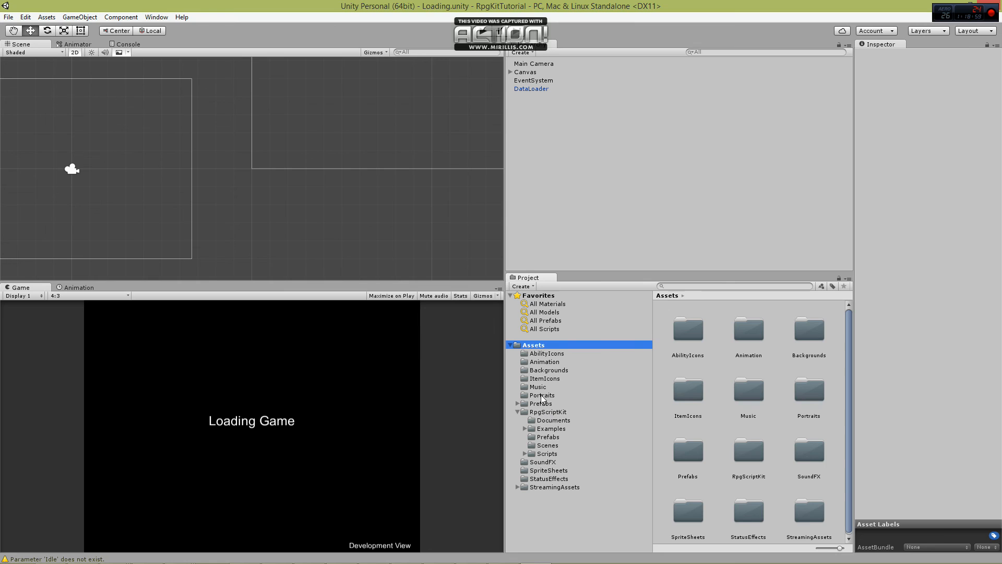
left_click(525, 428)
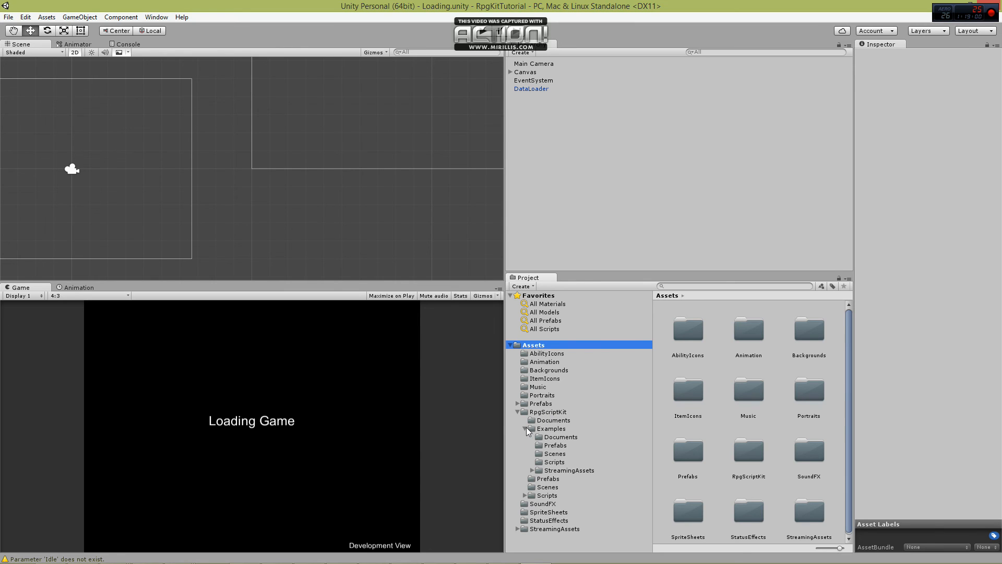
left_click(555, 453)
double_click(688, 332)
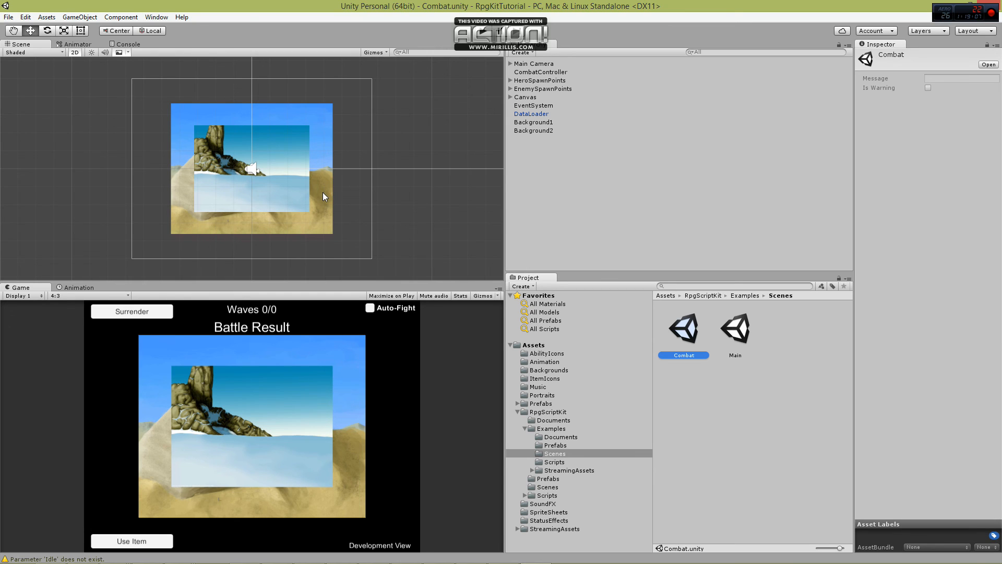
Set the X and Y scale of the Background1 sprite to 2.
left_click(322, 212)
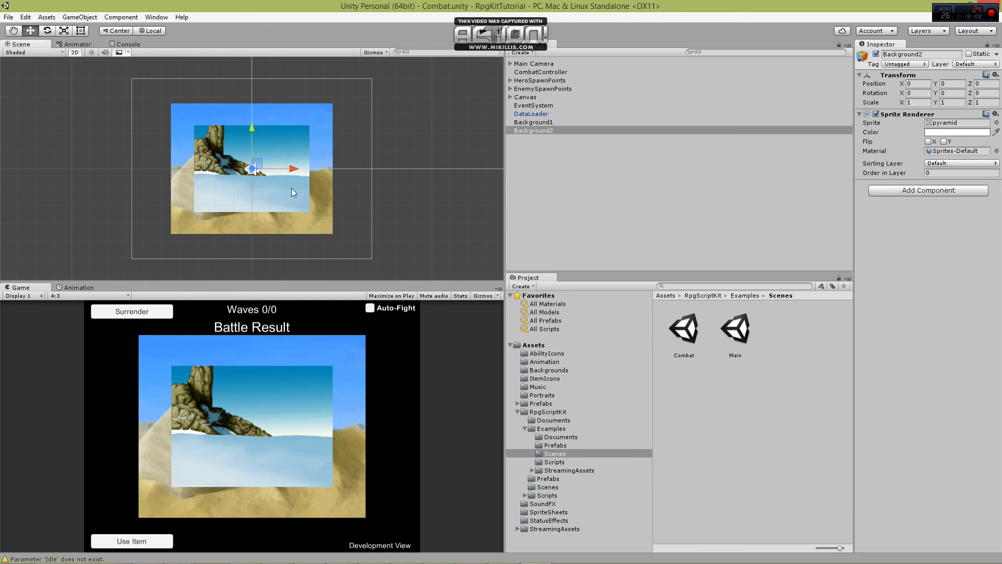
left_click(556, 121)
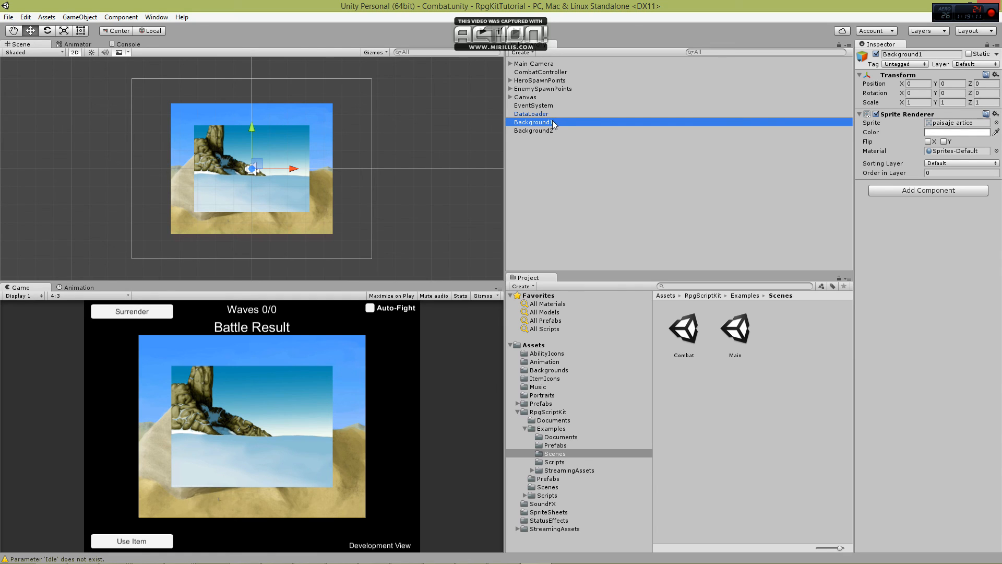
left_click(918, 102)
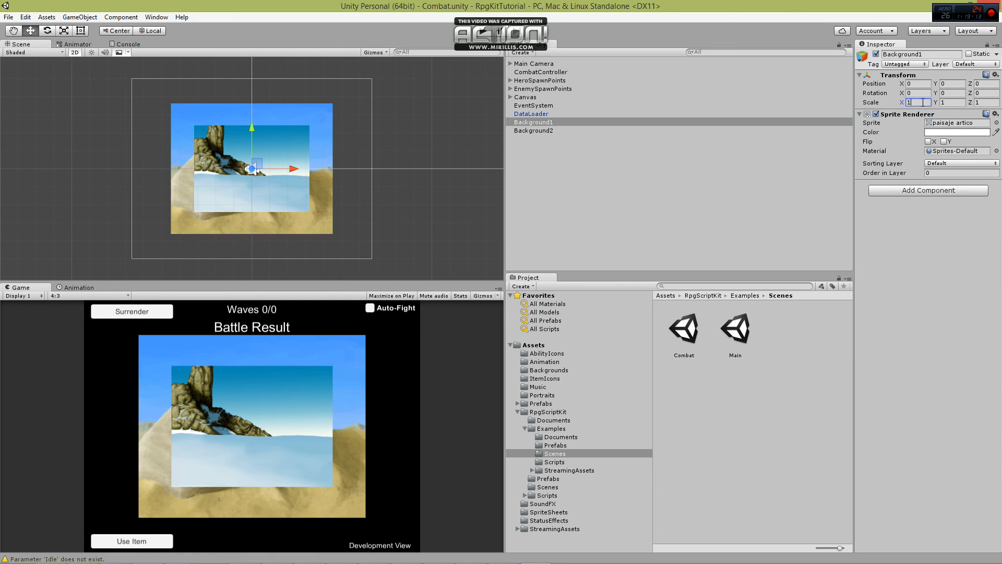
type("2")
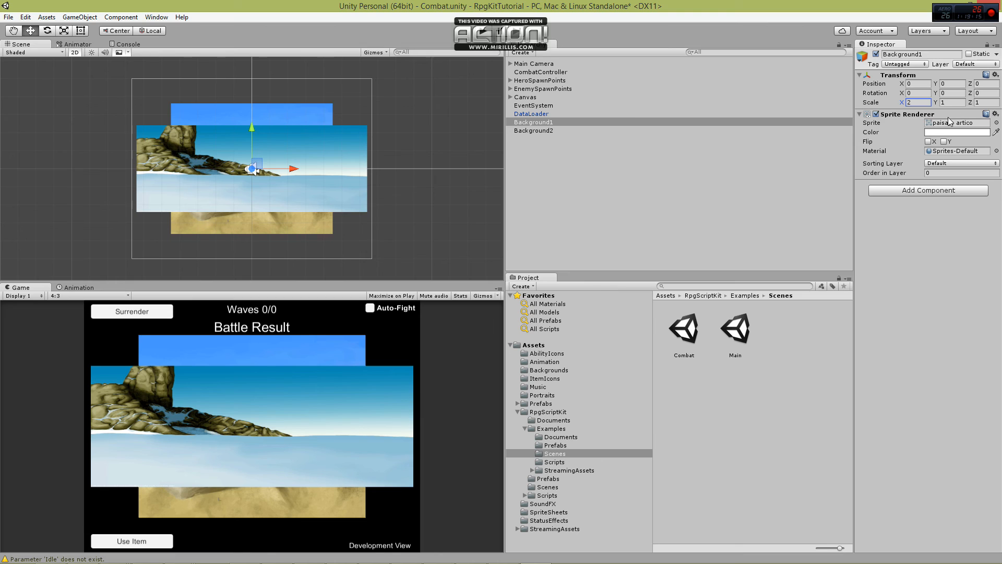
key("Tab")
type("2")
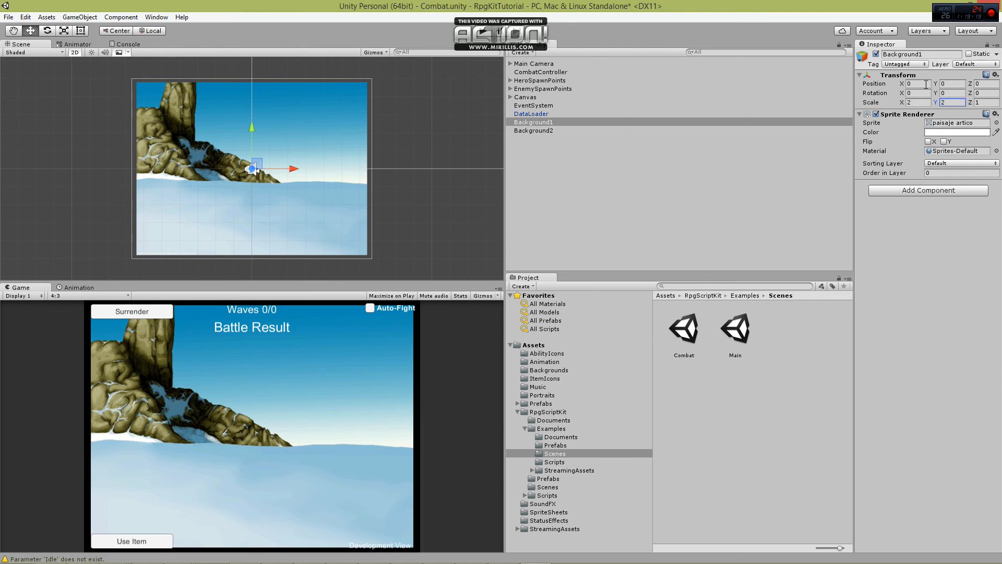
Set the X and Y scale of the Background2 sprite to 2 and save the Combat scene.
left_click(541, 131)
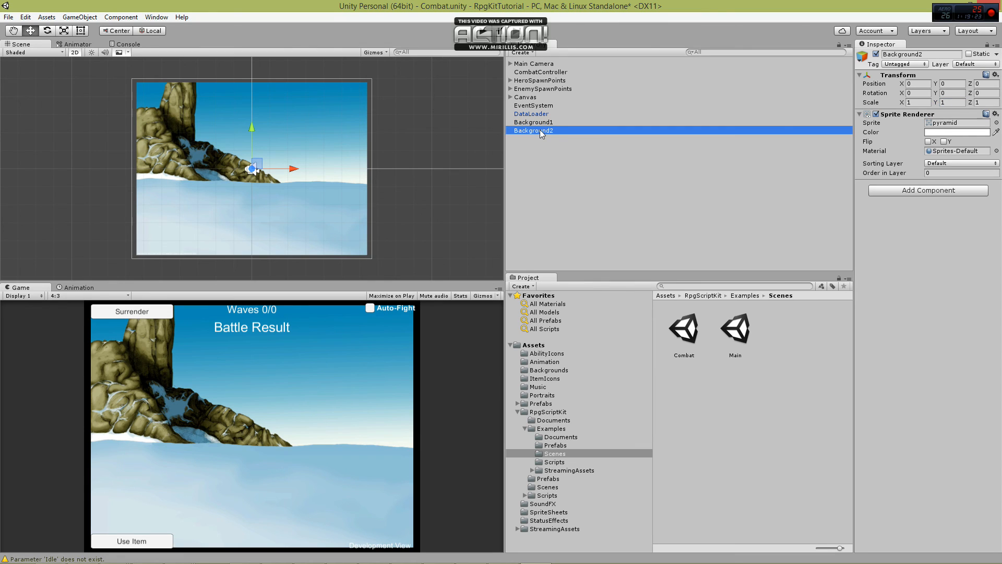
left_click(918, 102)
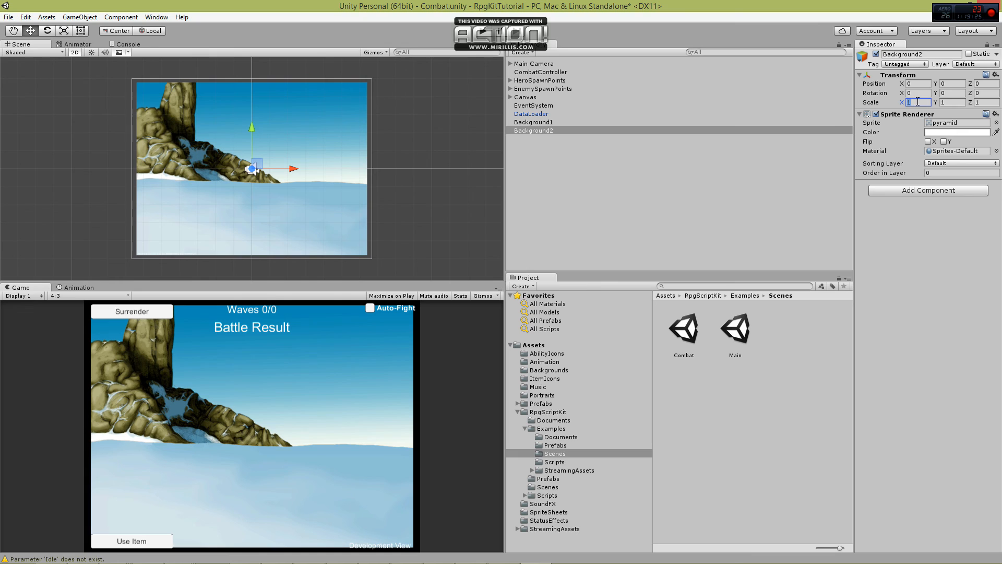
type("2")
key("Tab")
type("2")
left_click(574, 217)
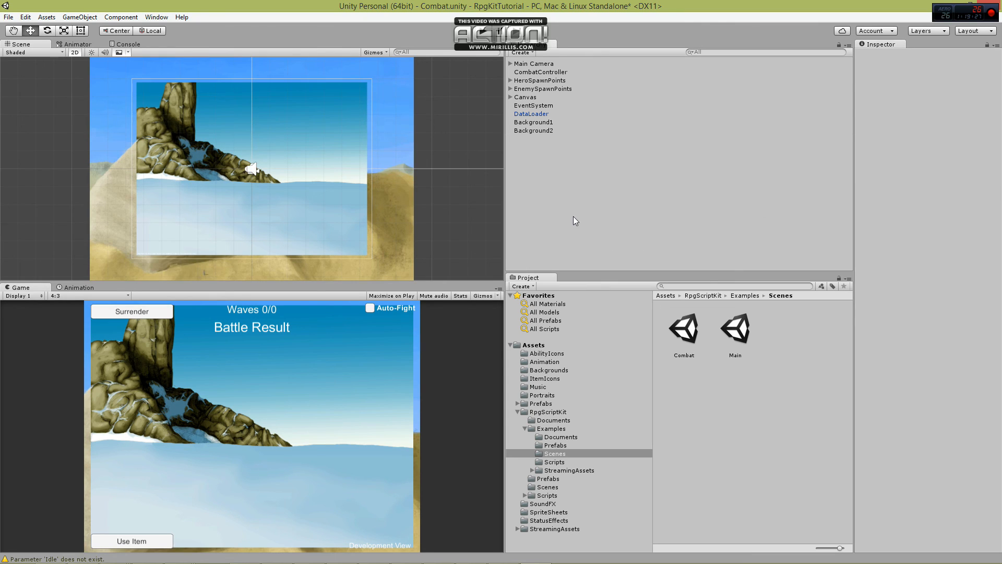
key("ctrl+s")
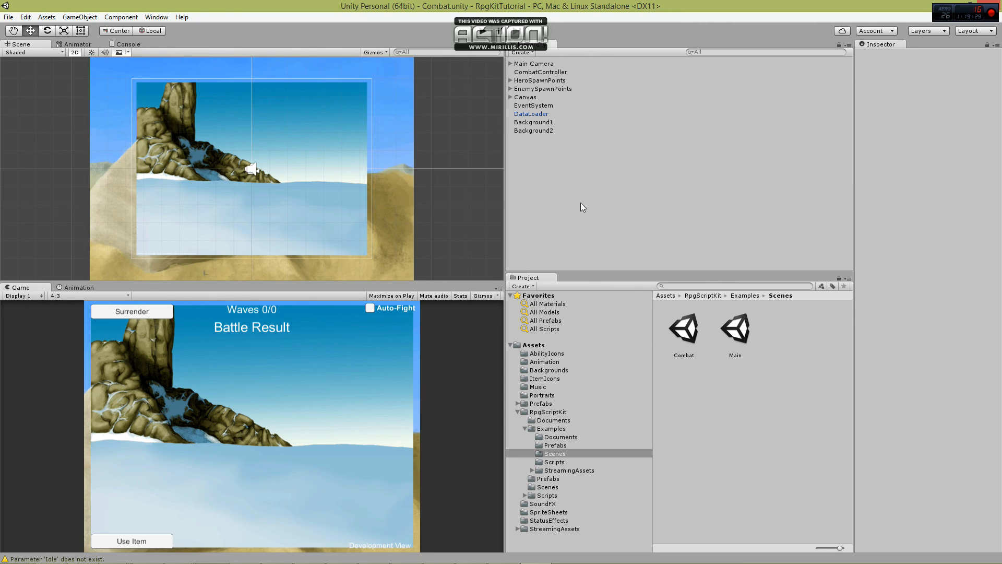
Open the Loading scene from RpgScriptKit/Scenes, display the Console and run the game.
left_click(524, 427)
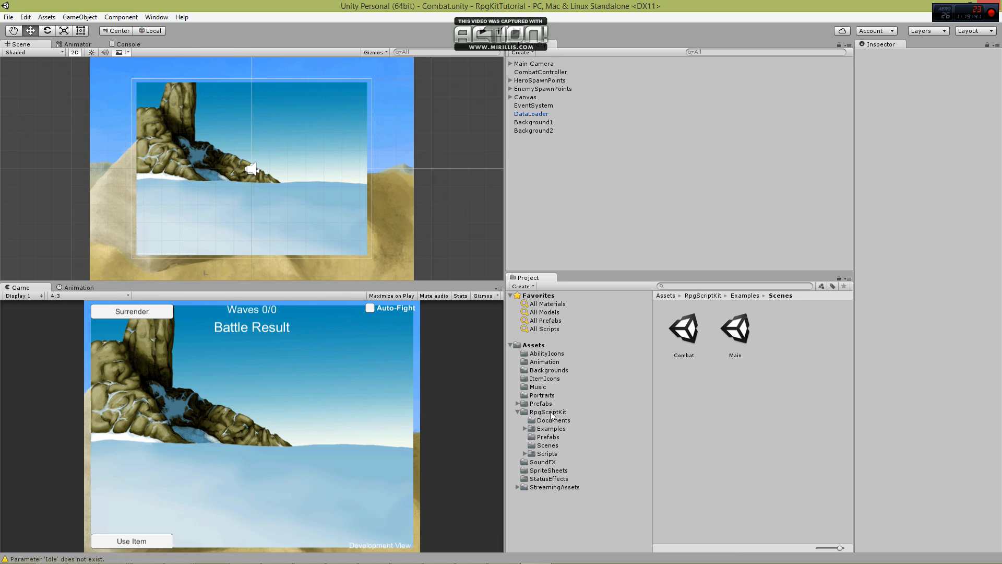
left_click(548, 447)
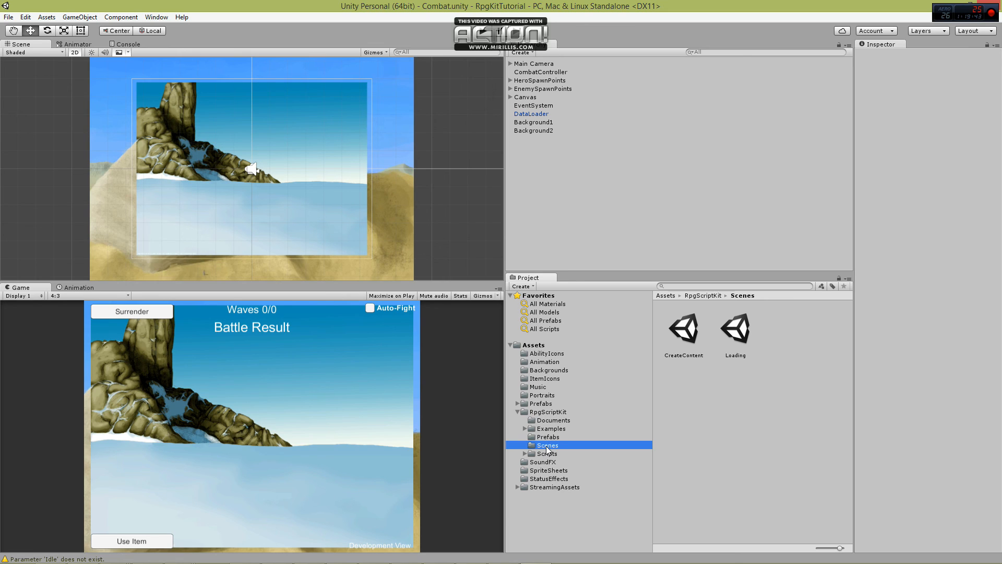
double_click(743, 330)
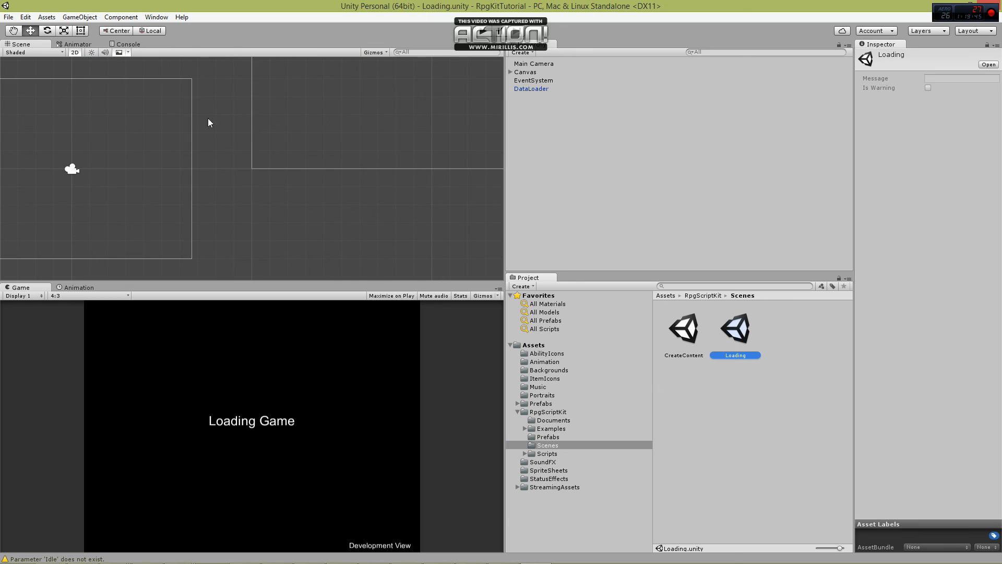
left_click(128, 44)
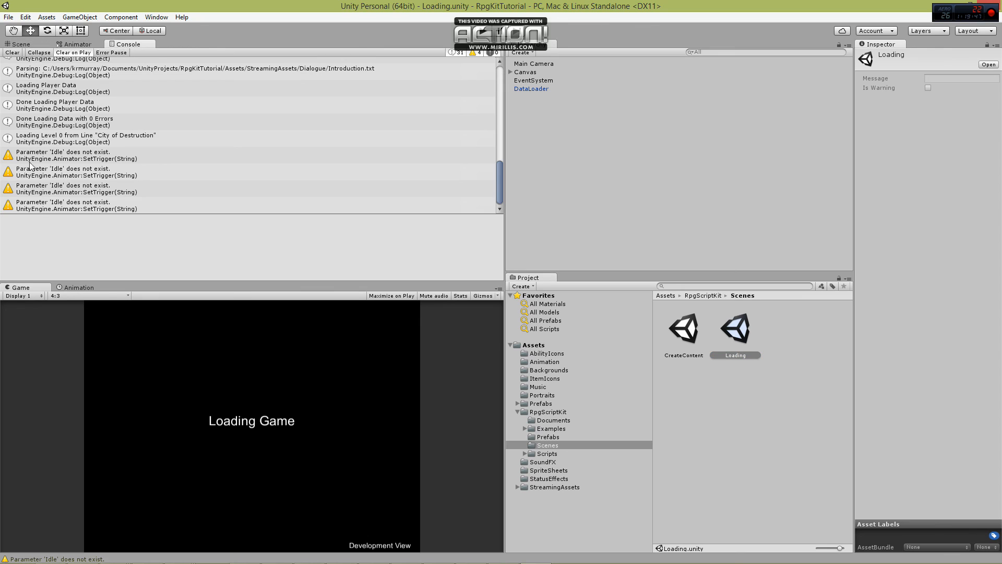
left_click(484, 32)
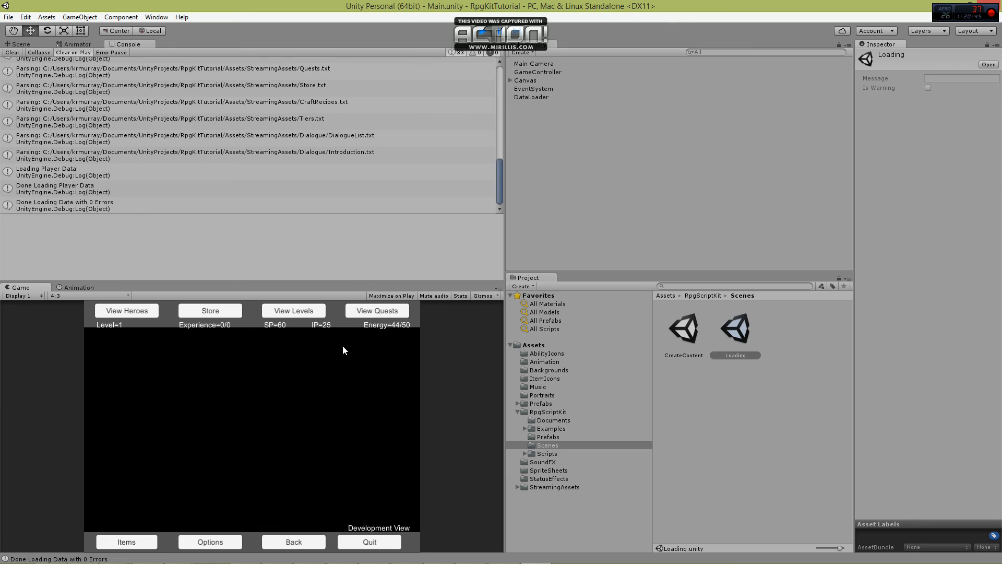
View the hero list in the running game and inspect Chris's Wide Swing ability.
left_click(137, 311)
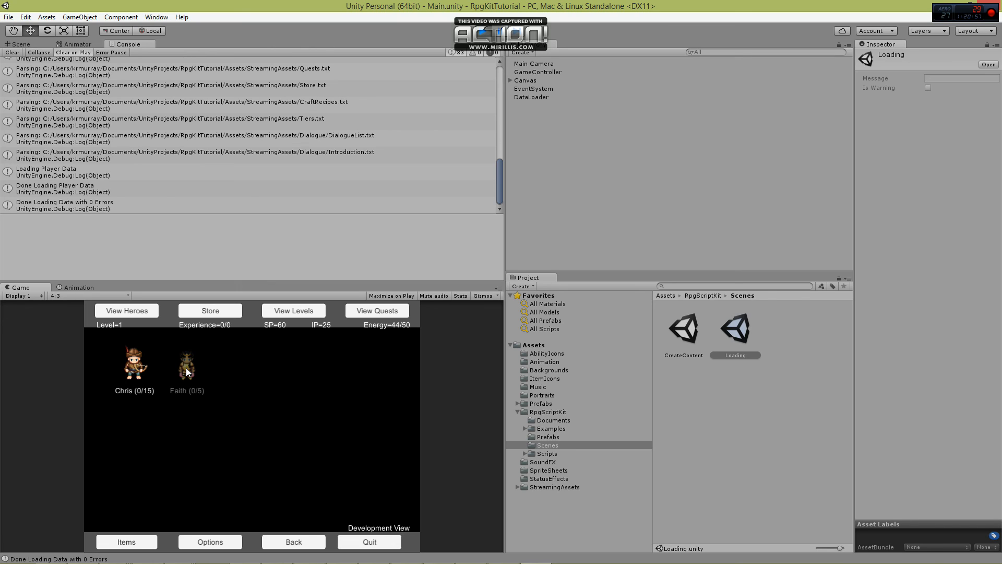
left_click(135, 368)
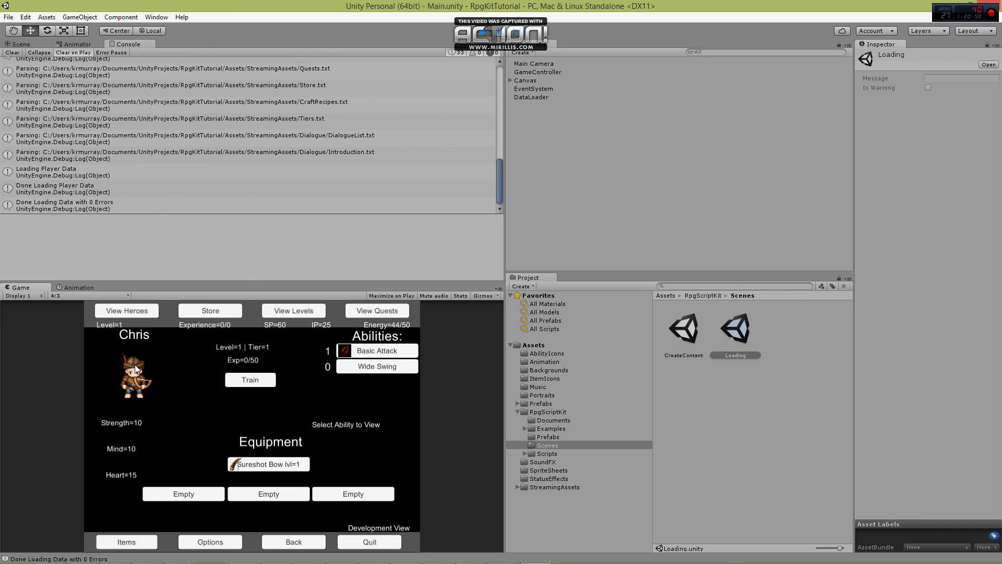
left_click(390, 370)
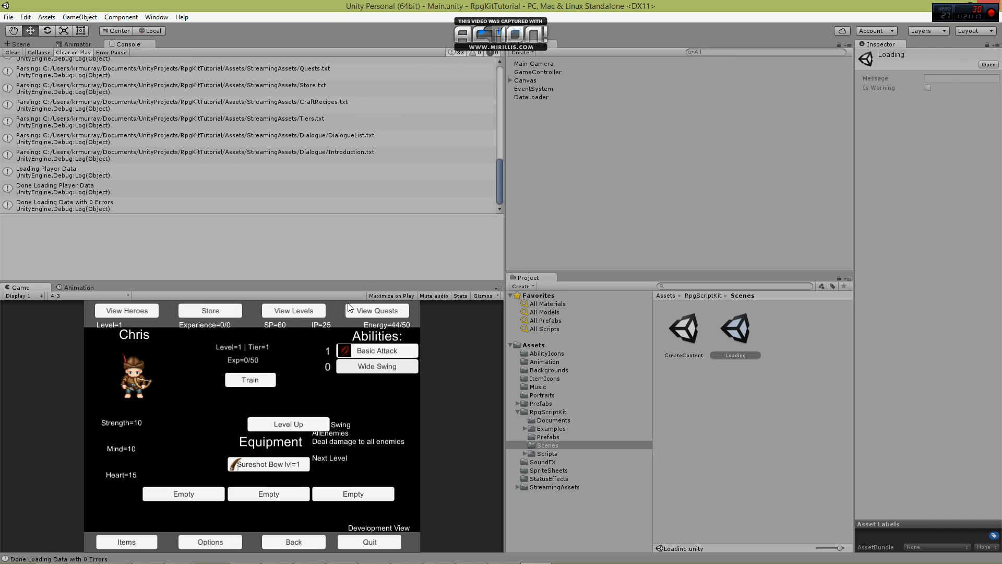
Start the battle for level 1 of City of Destruction with Chris in the party and enable Auto-Fight.
left_click(295, 309)
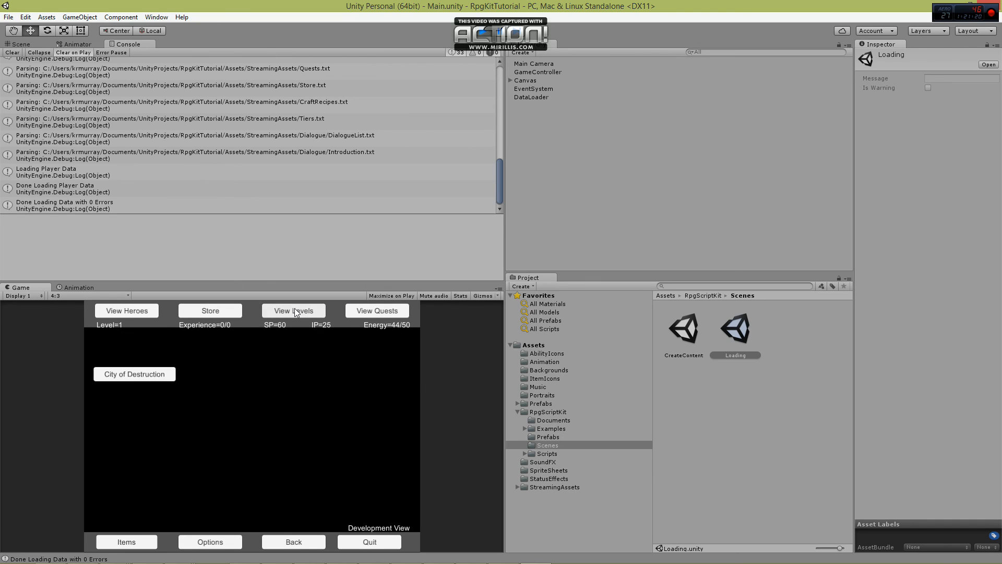
left_click(144, 376)
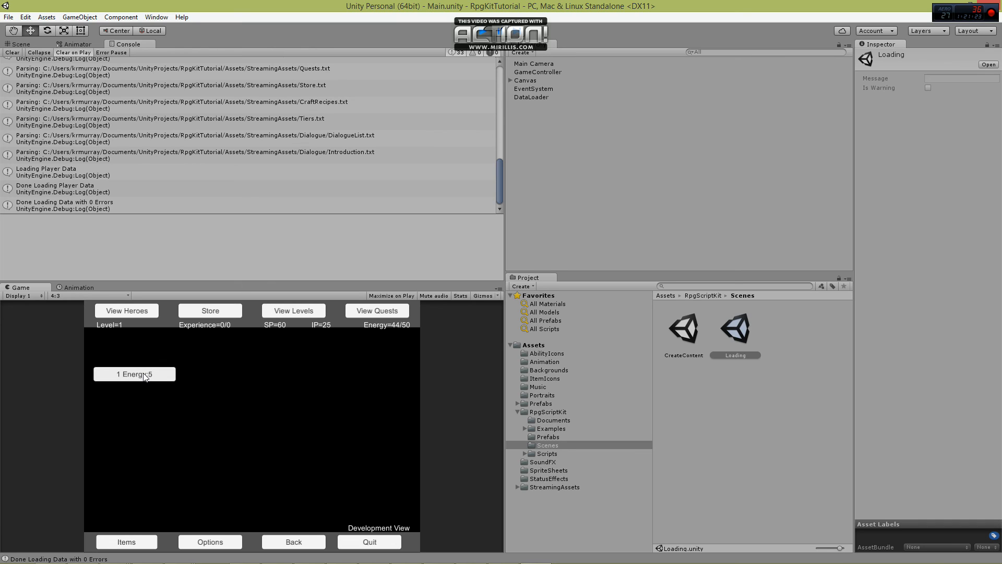
left_click(154, 375)
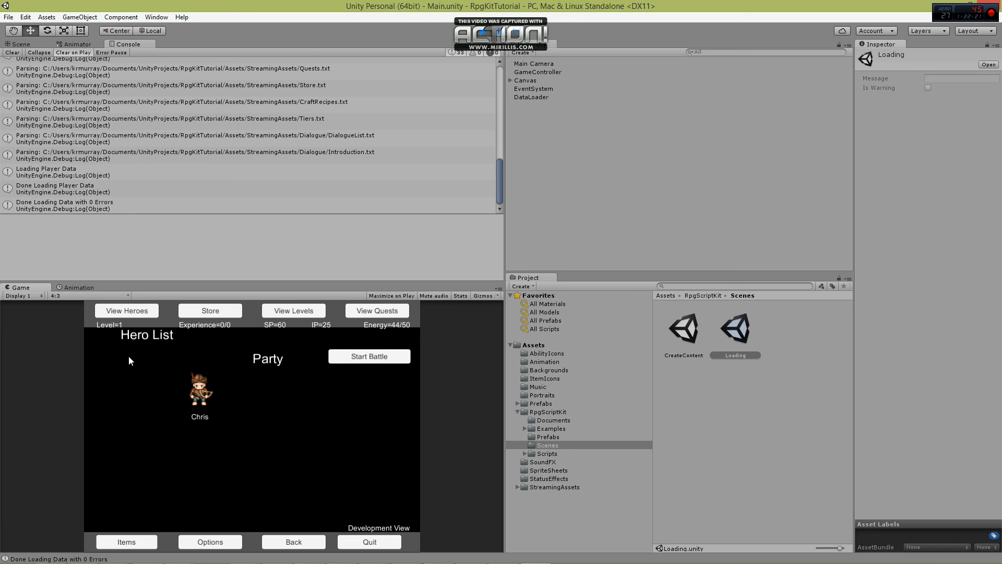
left_click(369, 356)
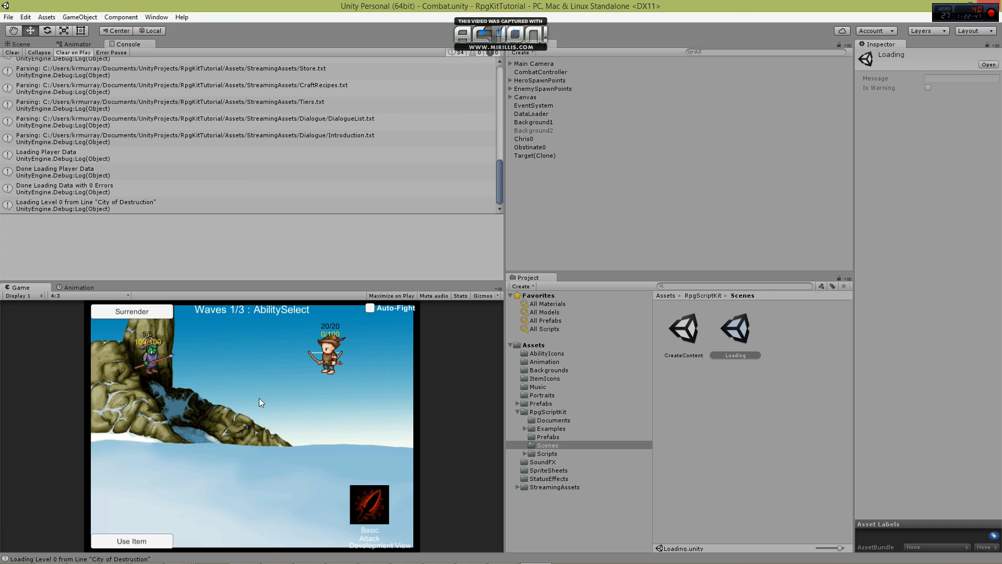
left_click(370, 309)
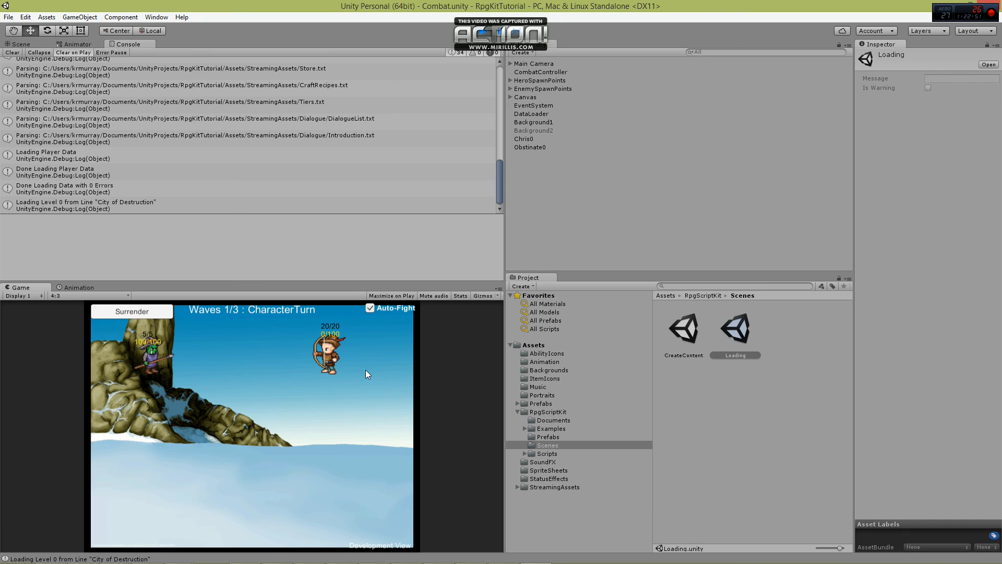